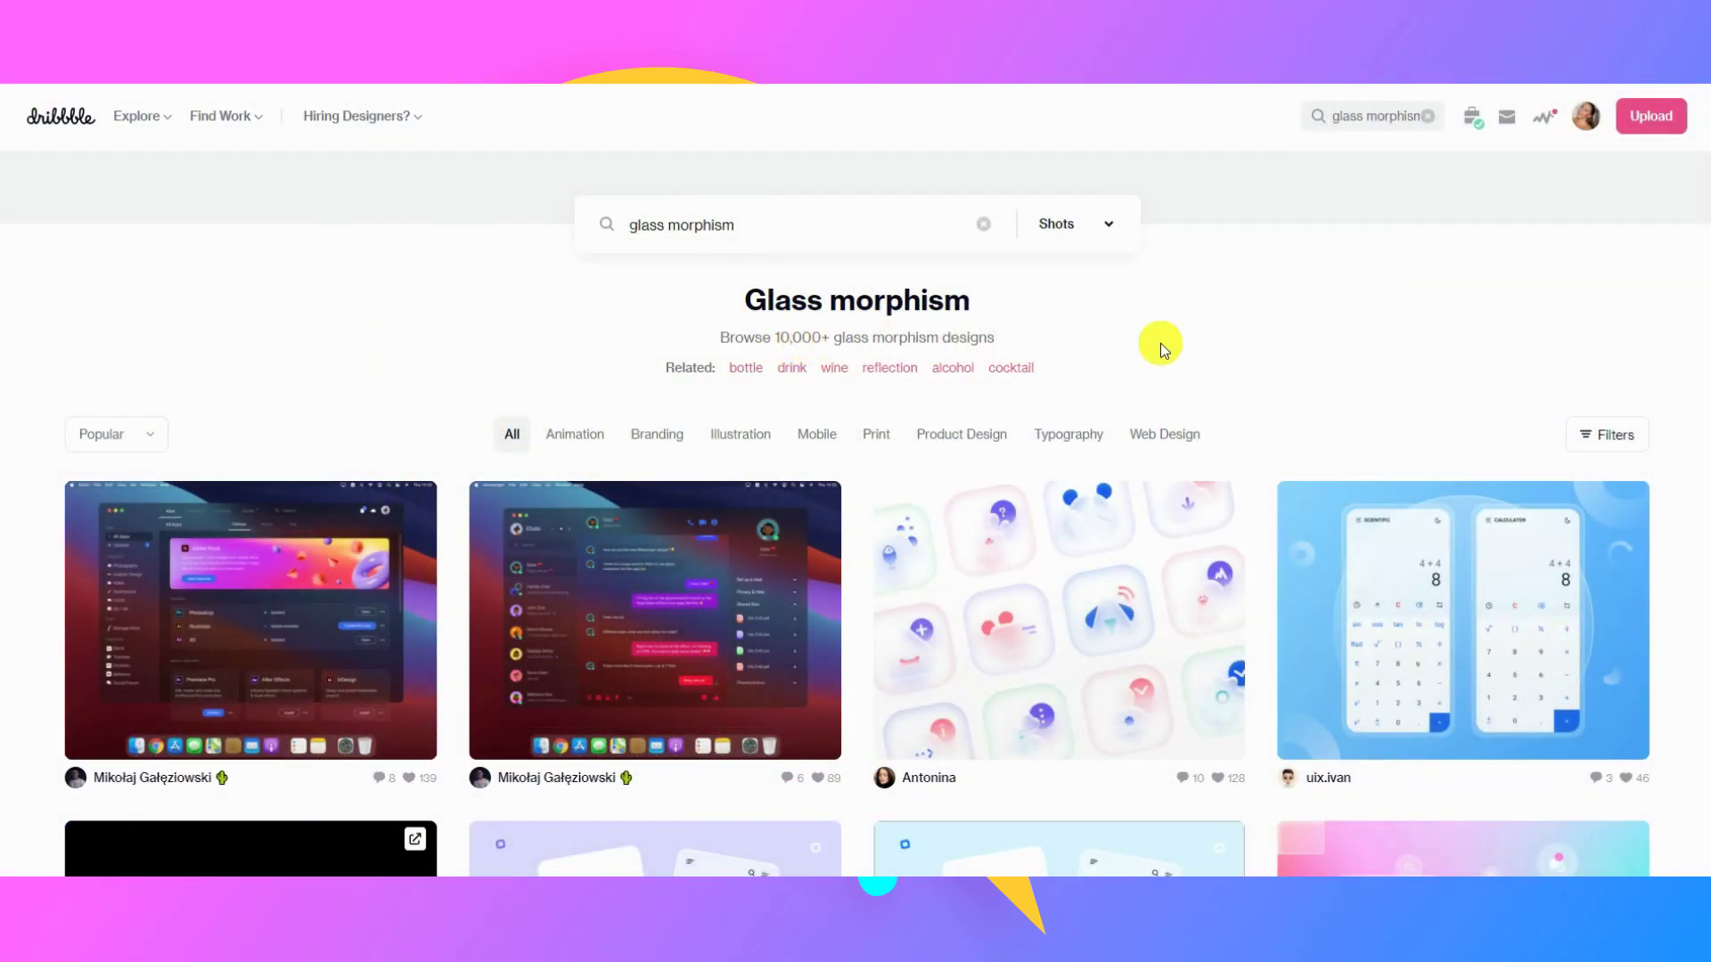
- Browse the glass morphism search results on Dribbble for design references
{"action": "scroll", "coordinate": [1160, 344], "scroll_direction": "down", "scroll_amount": 2}
{"action": "scroll", "coordinate": [1203, 401], "scroll_direction": "down", "scroll_amount": 6}
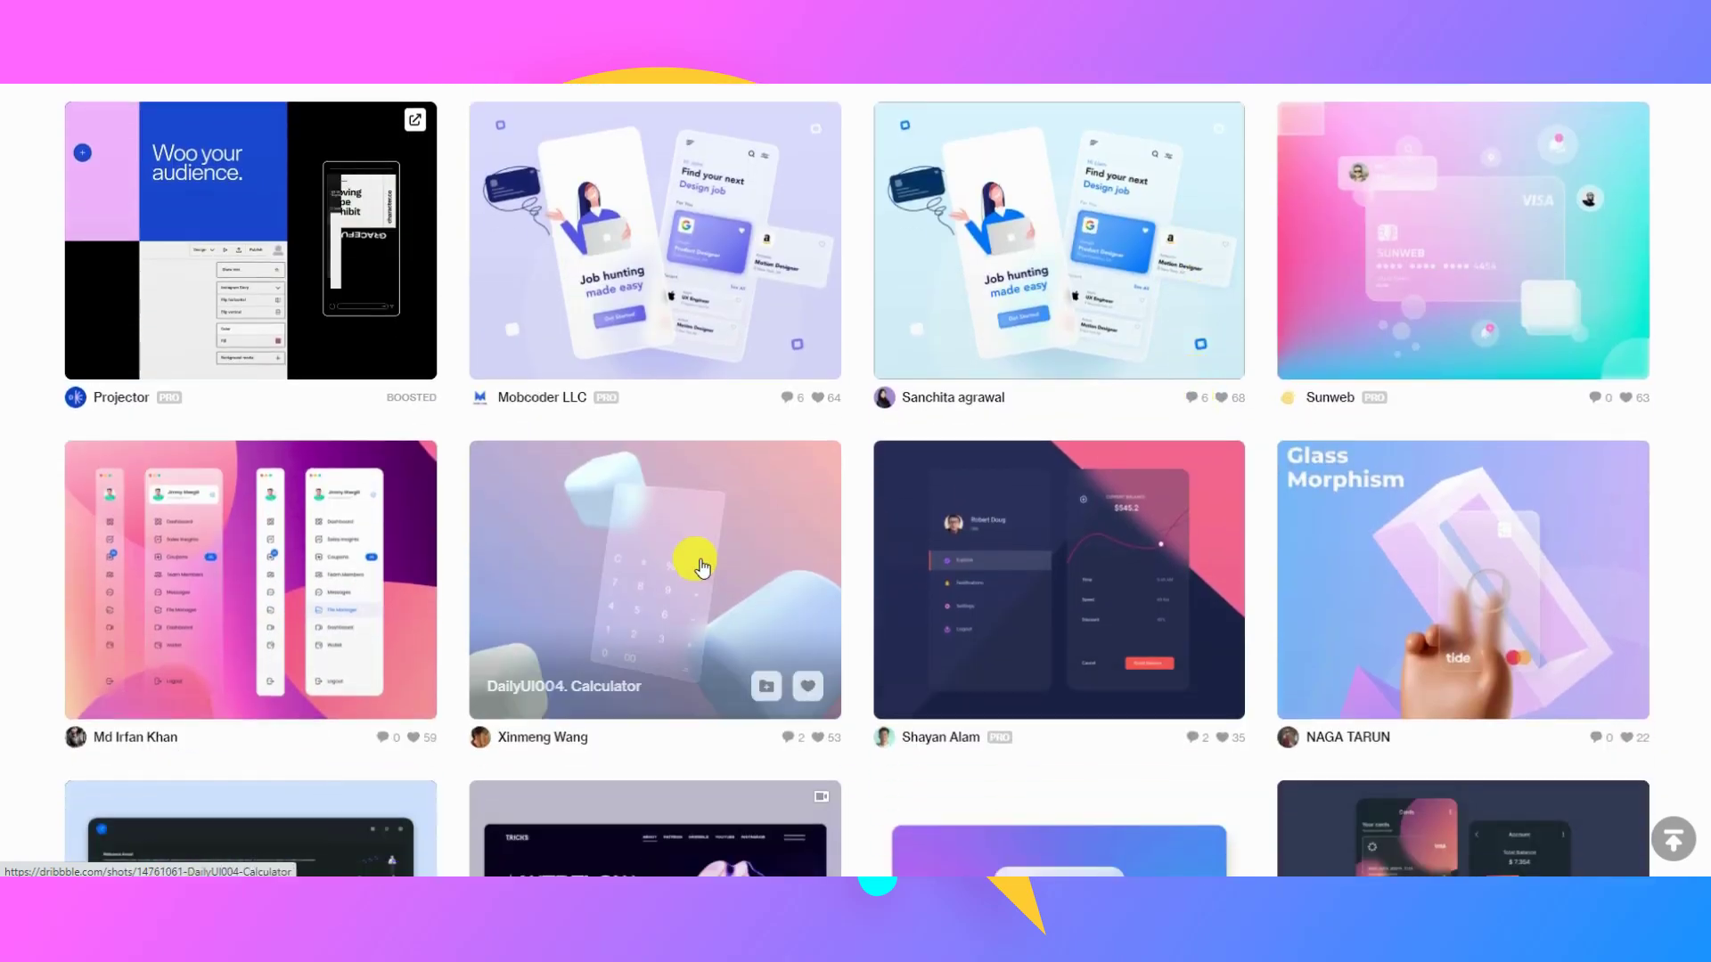
{"action": "scroll", "coordinate": [1253, 579], "scroll_direction": "down", "scroll_amount": 2}
{"action": "scroll", "coordinate": [1253, 579], "scroll_direction": "down", "scroll_amount": 4}
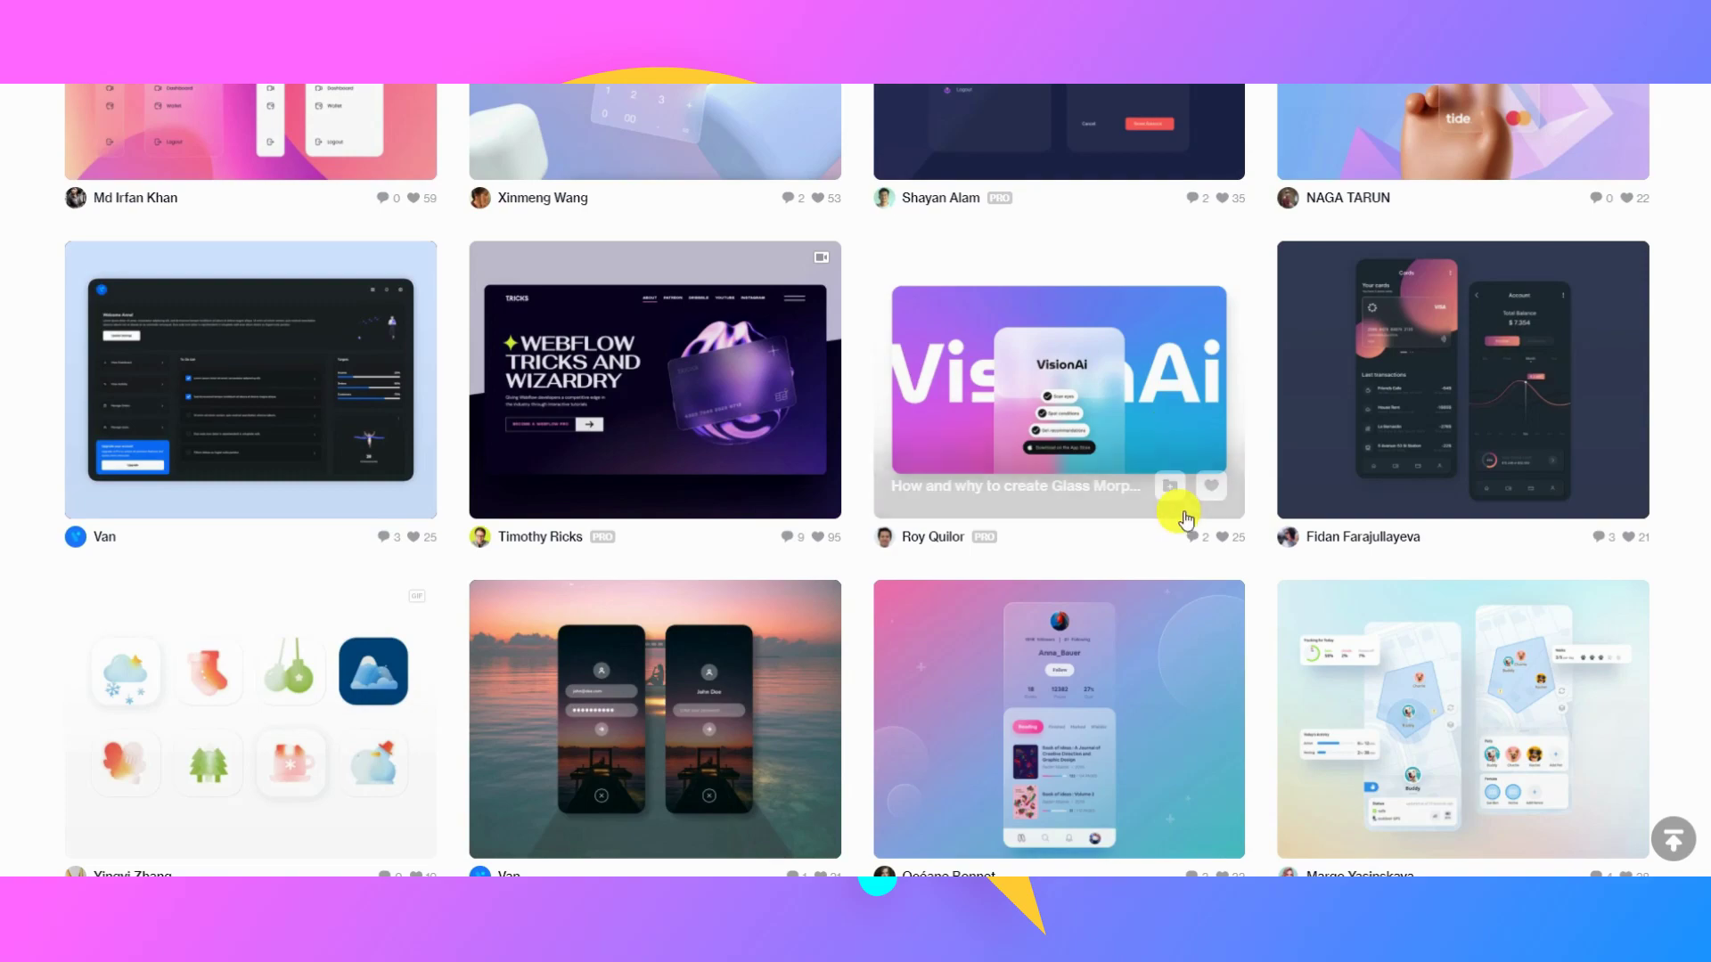
{"action": "scroll", "coordinate": [1167, 463], "scroll_direction": "down", "scroll_amount": 2}
{"action": "scroll", "coordinate": [1185, 520], "scroll_direction": "down", "scroll_amount": 3}
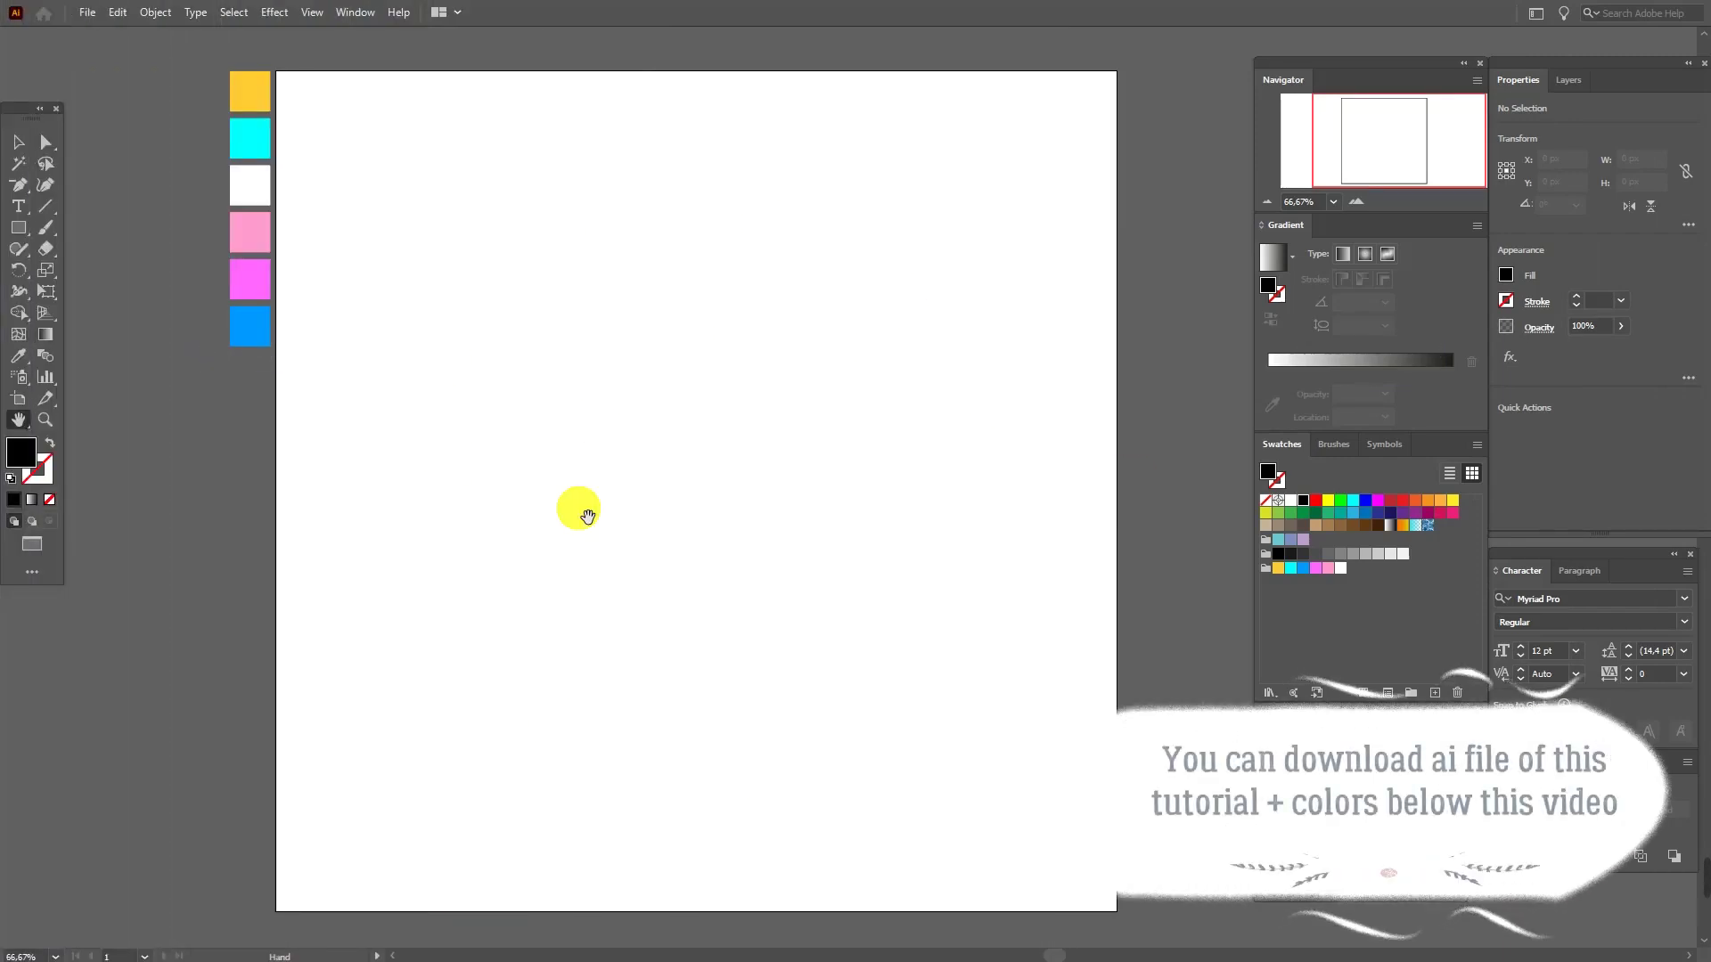
- In Illustrator, draw a square of about 1000 px covering the artboard and fill it with a linear gradient from magenta-pink to blue
{"action": "left_click", "coordinate": [18, 227]}
{"action": "left_click_drag", "start_coordinate": [282, 79], "coordinate": [935, 916]}
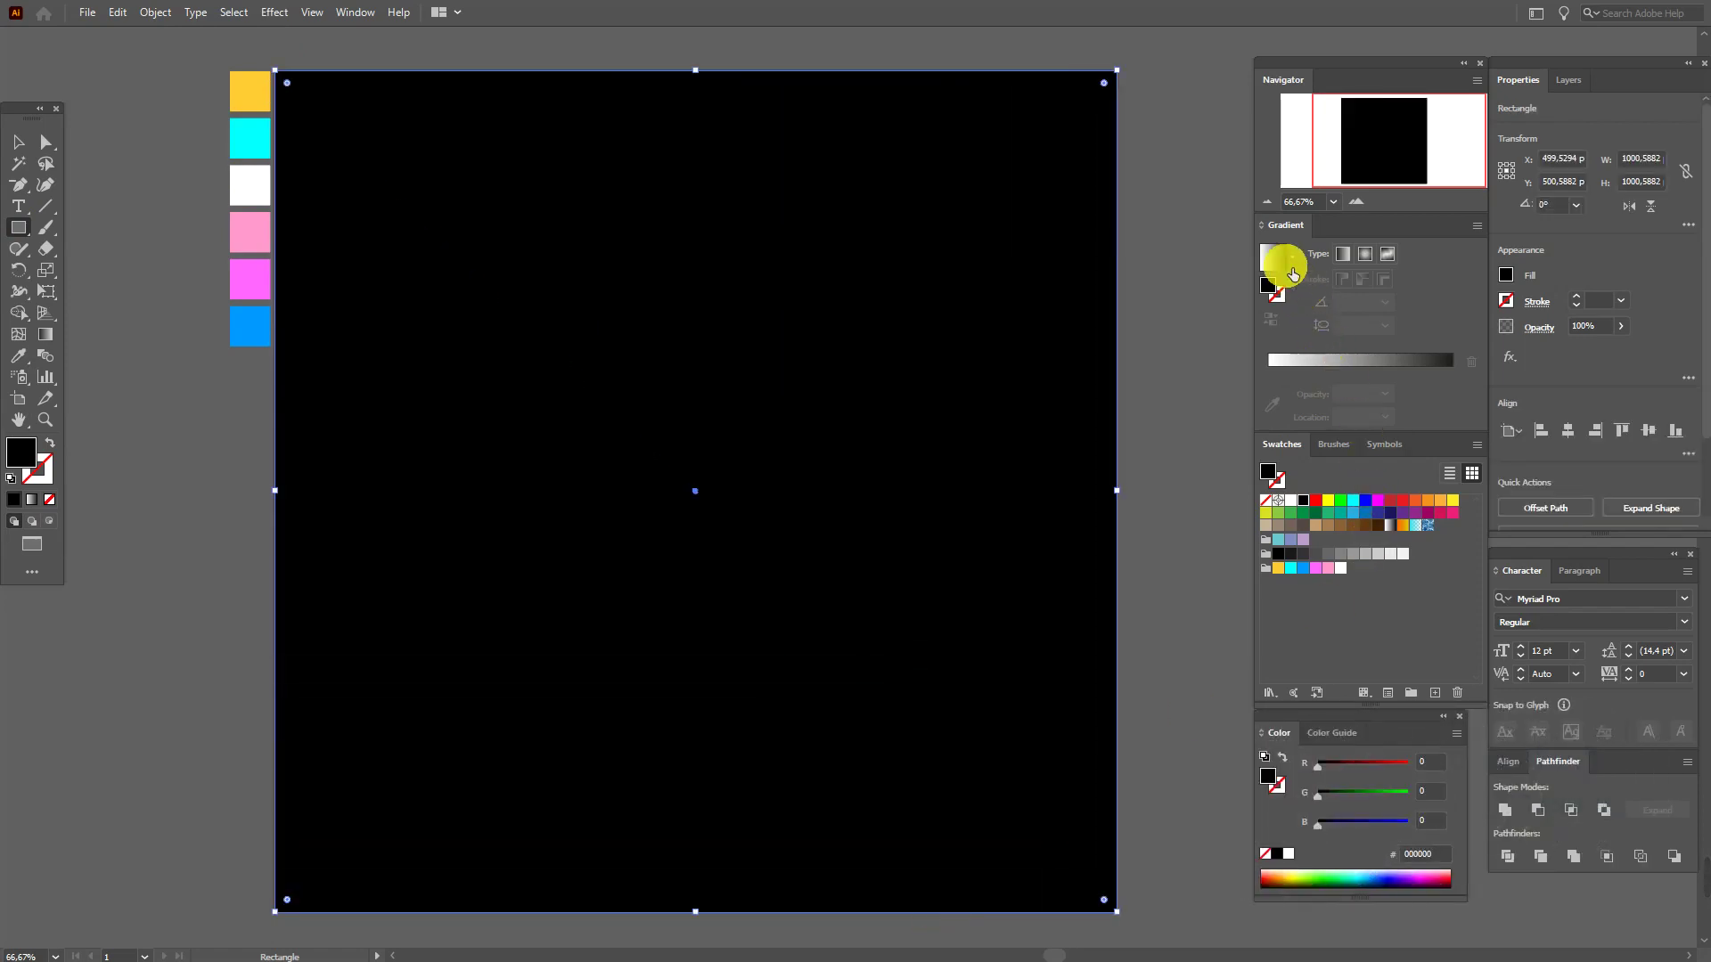
{"action": "left_click", "coordinate": [1290, 268]}
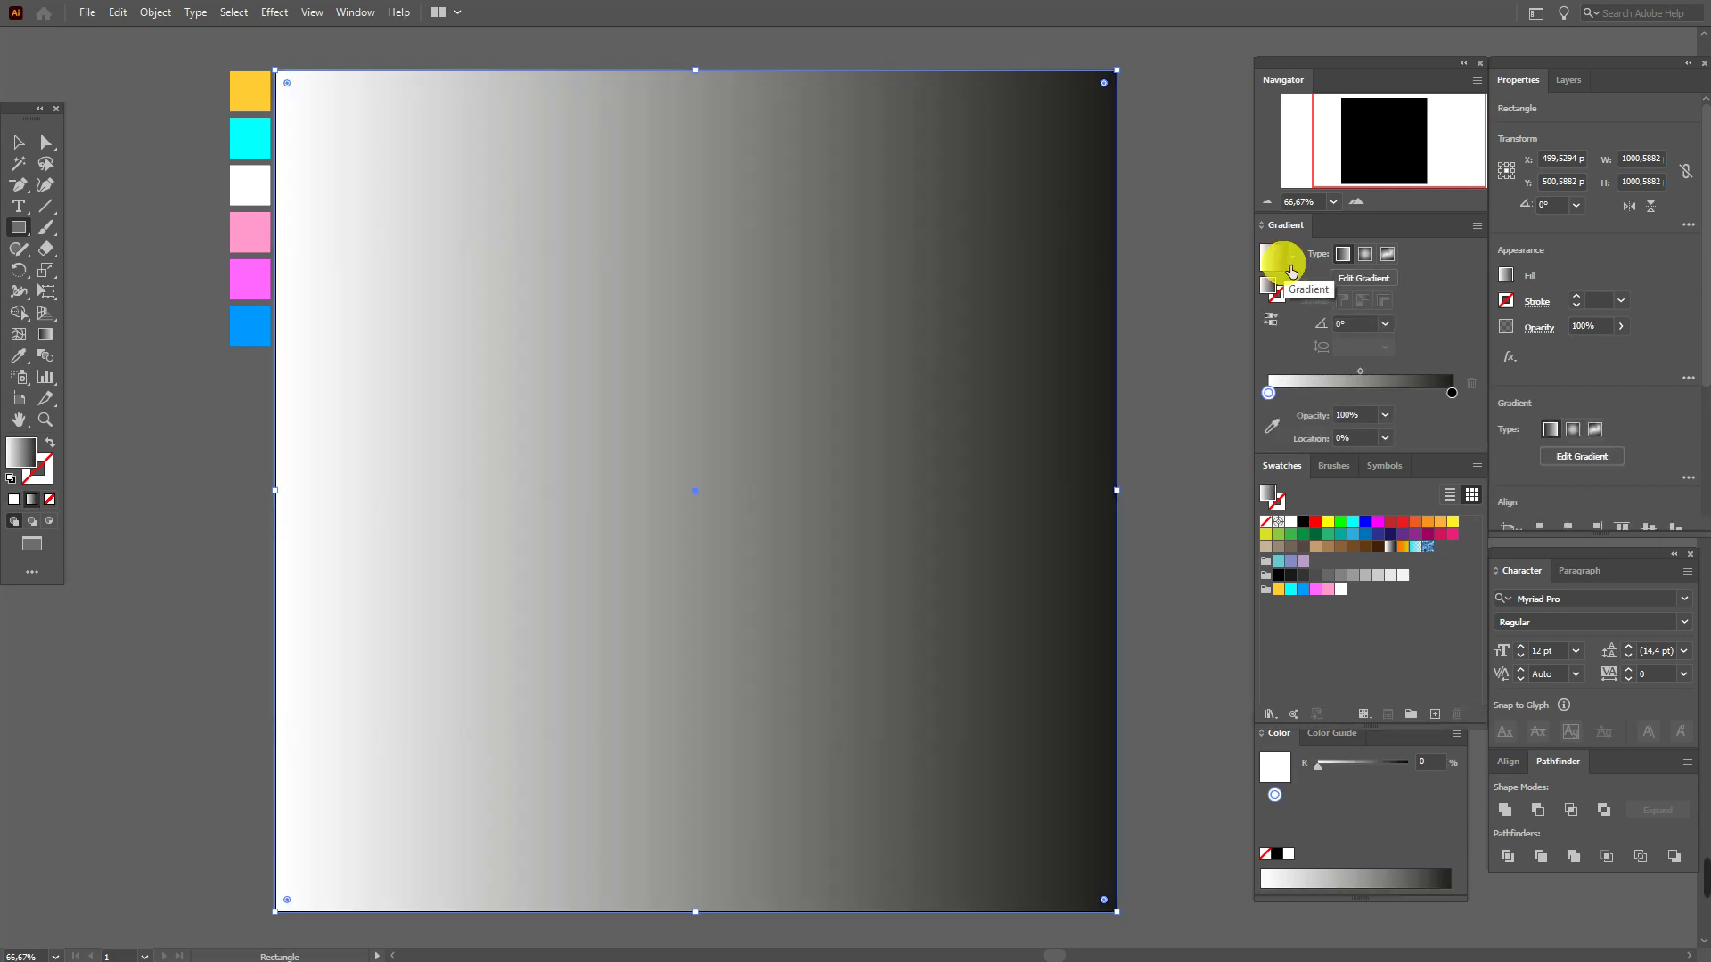
{"action": "left_click", "coordinate": [1270, 394]}
{"action": "left_click_drag", "start_coordinate": [1315, 589], "coordinate": [1270, 393]}
{"action": "left_click_drag", "start_coordinate": [1302, 589], "coordinate": [1448, 396]}
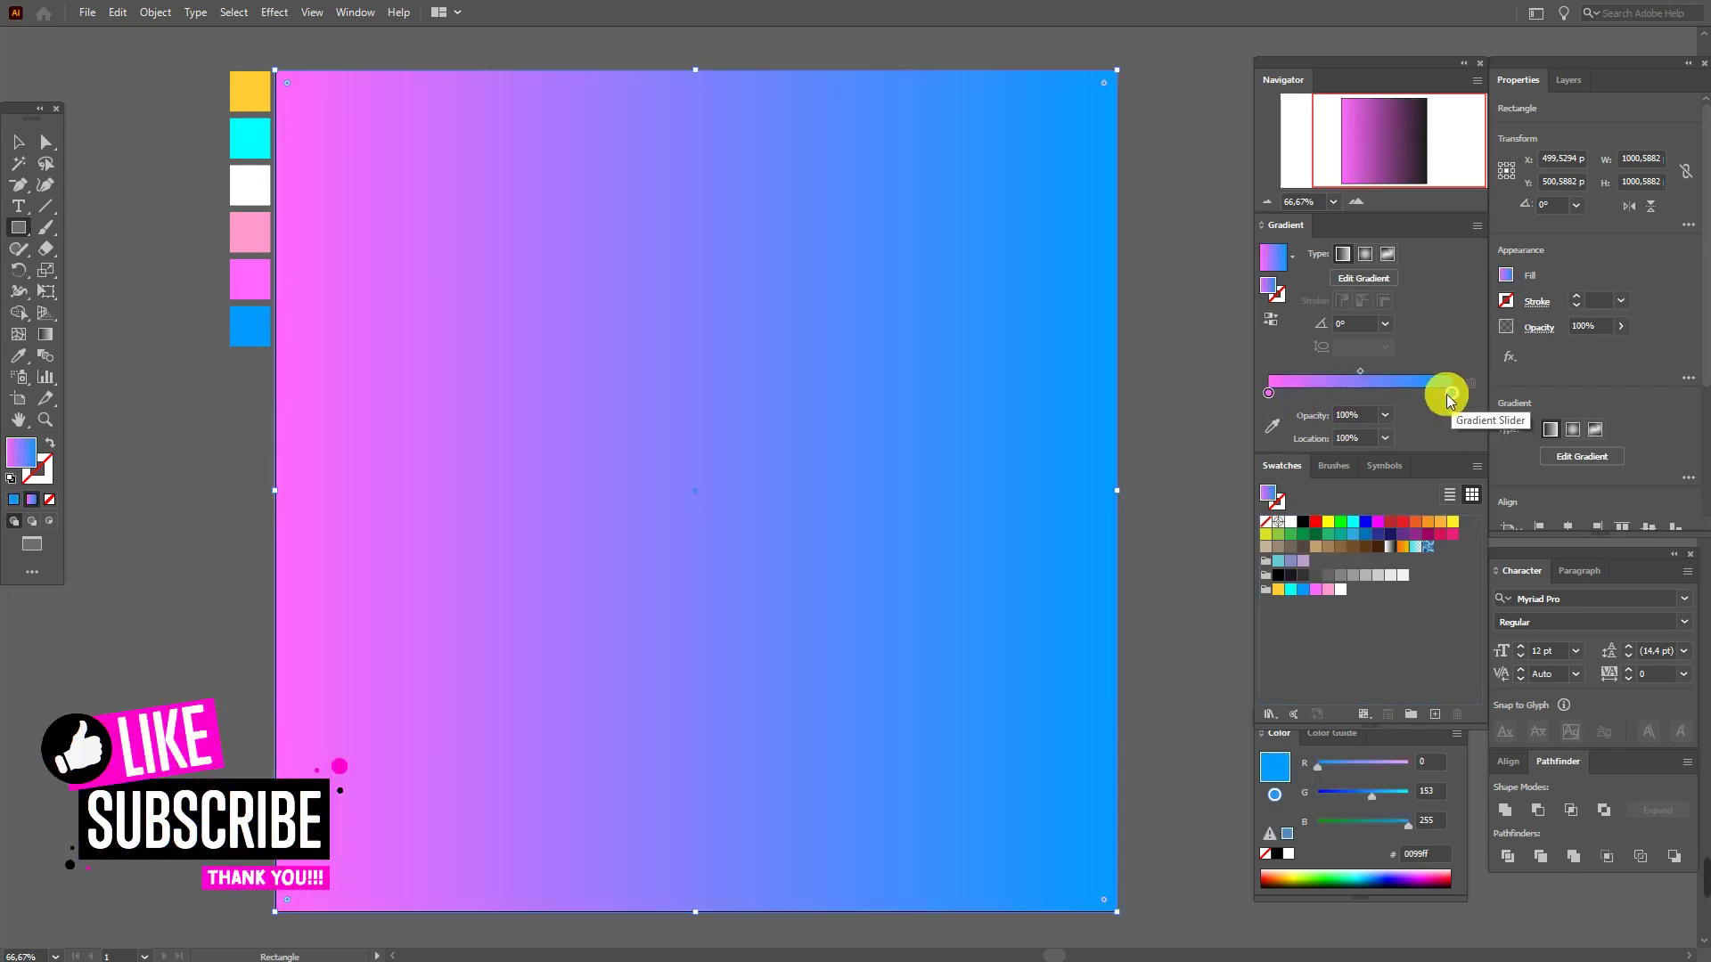
- Set the background gradient's angle to -45°, shift it diagonally toward the lower-right corner, and move its midpoint to about 52%
{"action": "left_click", "coordinate": [1350, 324]}
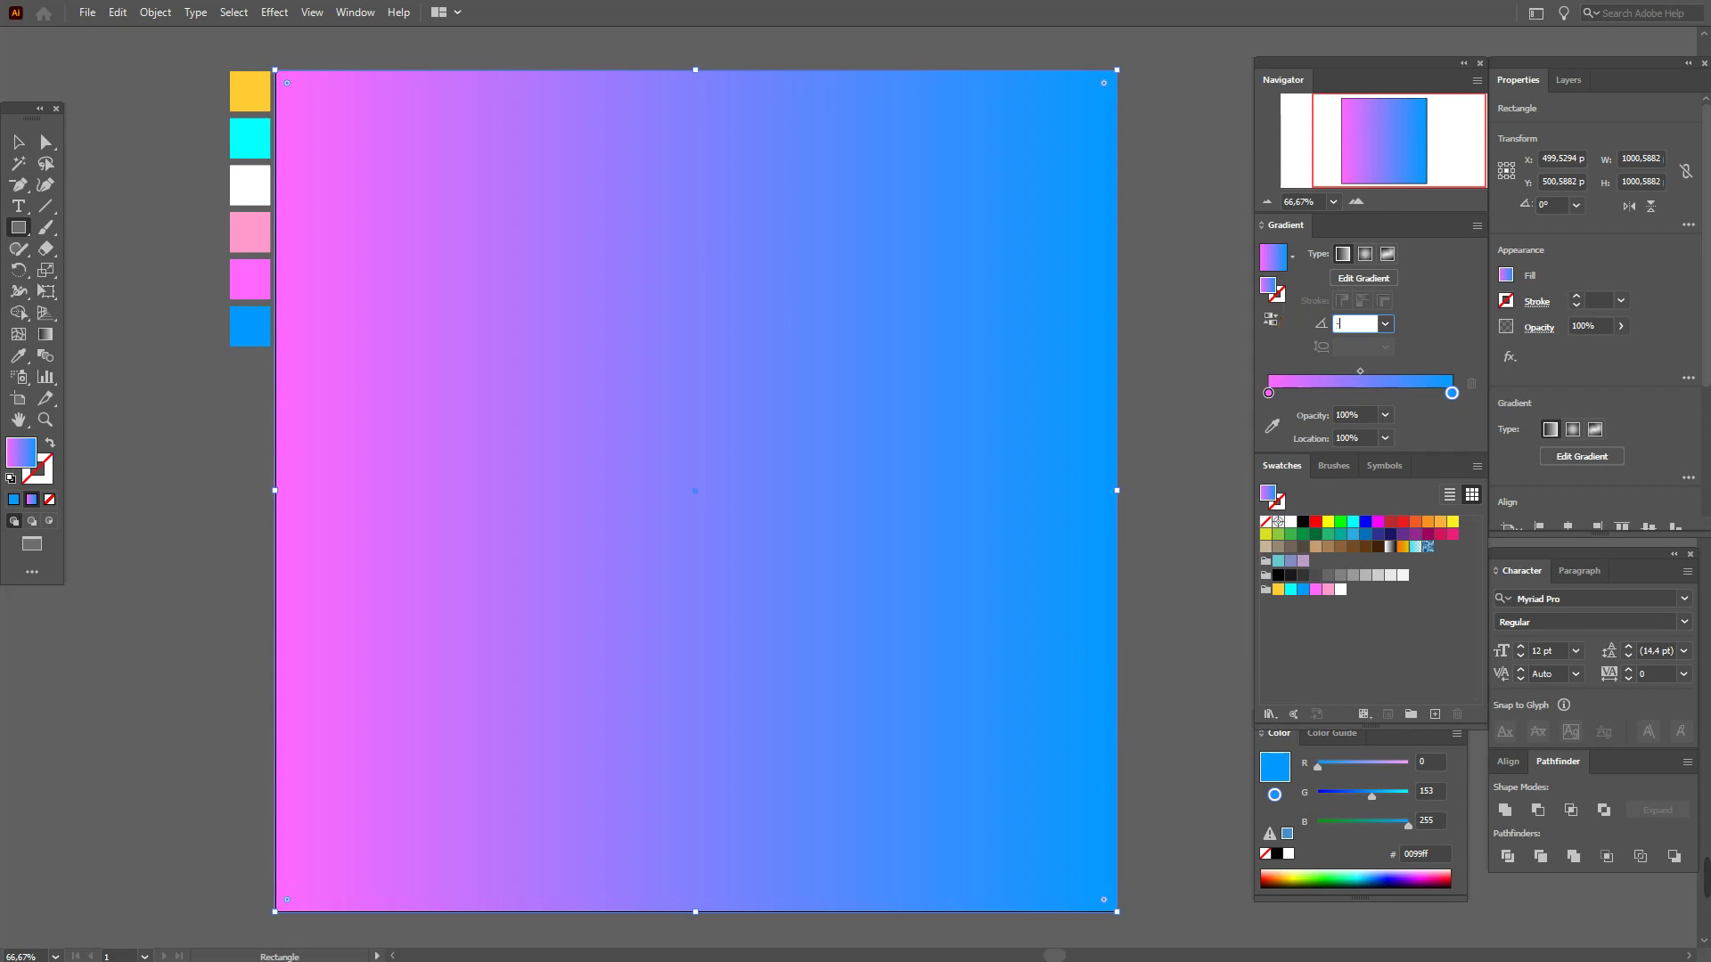
{"action": "left_click", "coordinate": [1301, 335]}
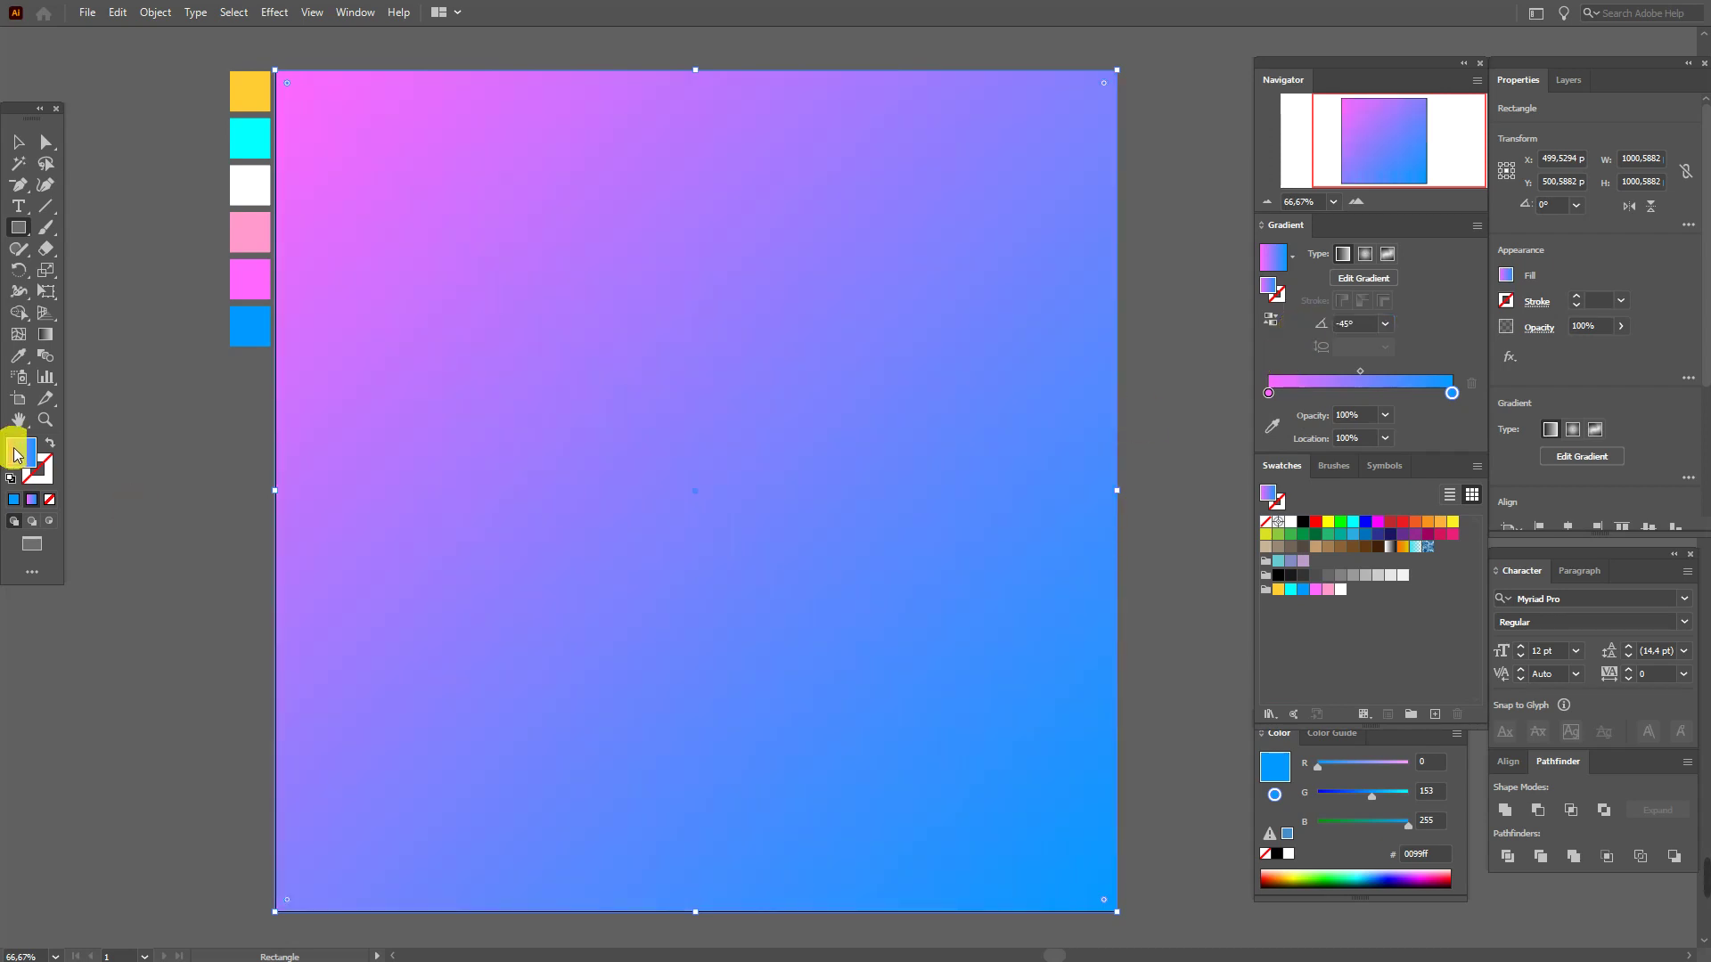
{"action": "left_click", "coordinate": [46, 334]}
{"action": "mouse_move", "coordinate": [581, 379]}
{"action": "left_mouse_down"}
{"action": "mouse_move", "coordinate": [782, 632]}
{"action": "mouse_move", "coordinate": [837, 676]}
{"action": "left_mouse_up"}
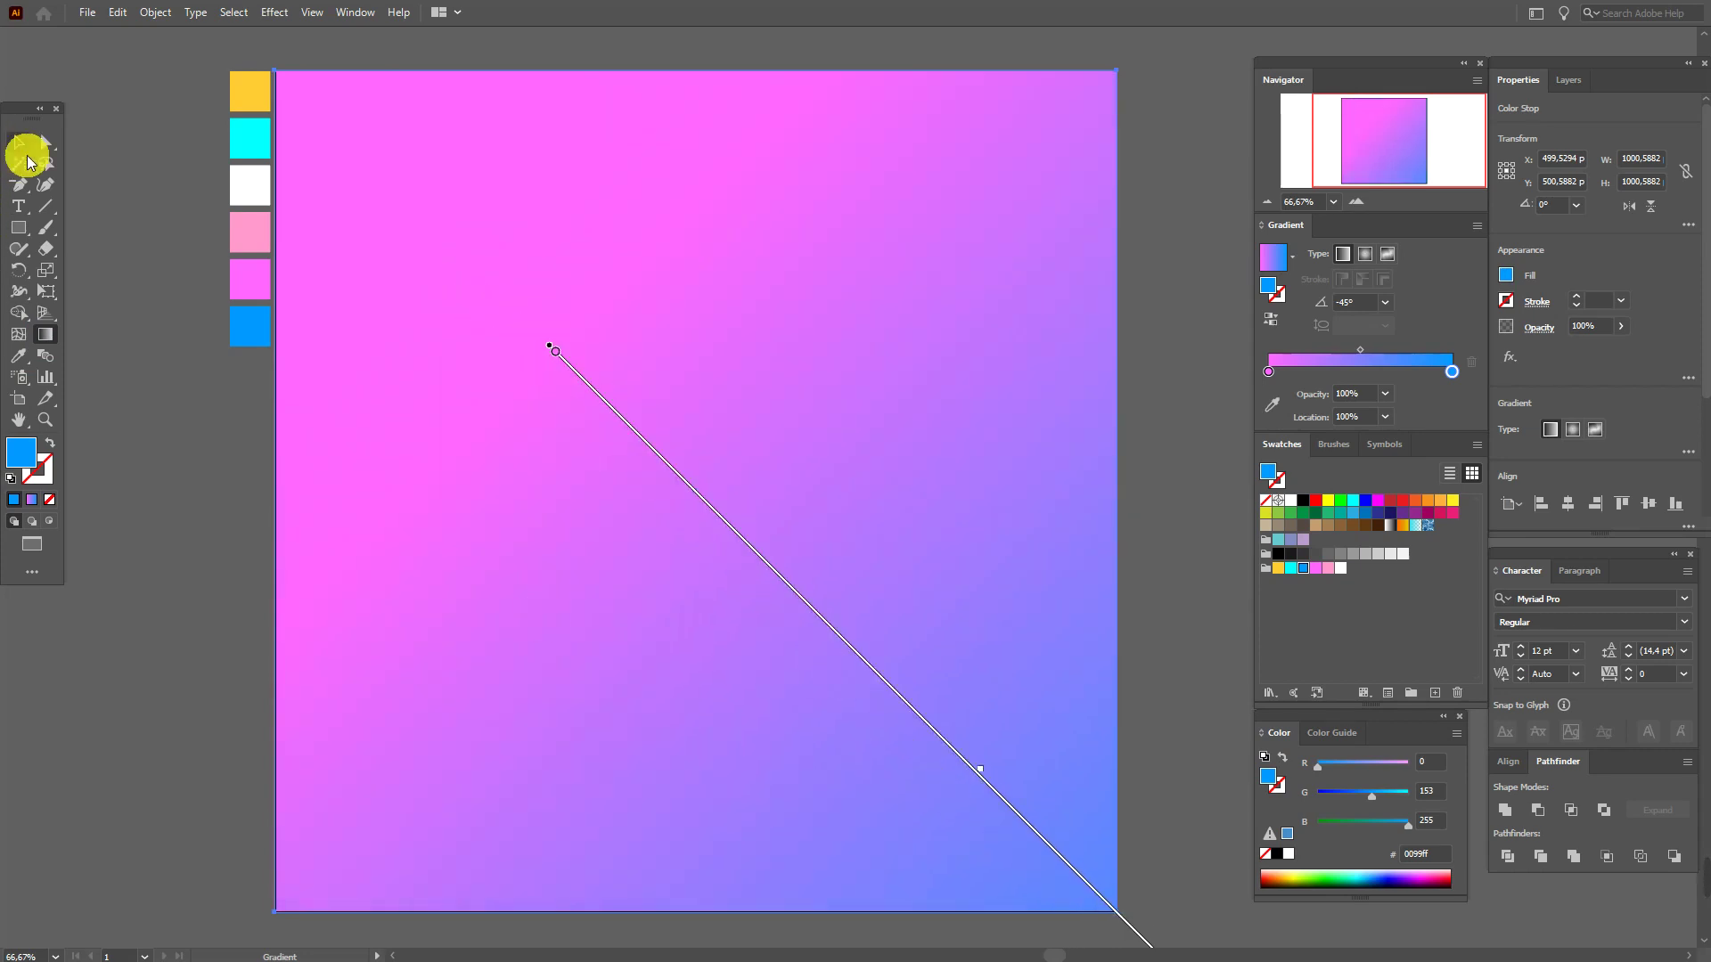
{"action": "left_click", "coordinate": [1368, 355]}
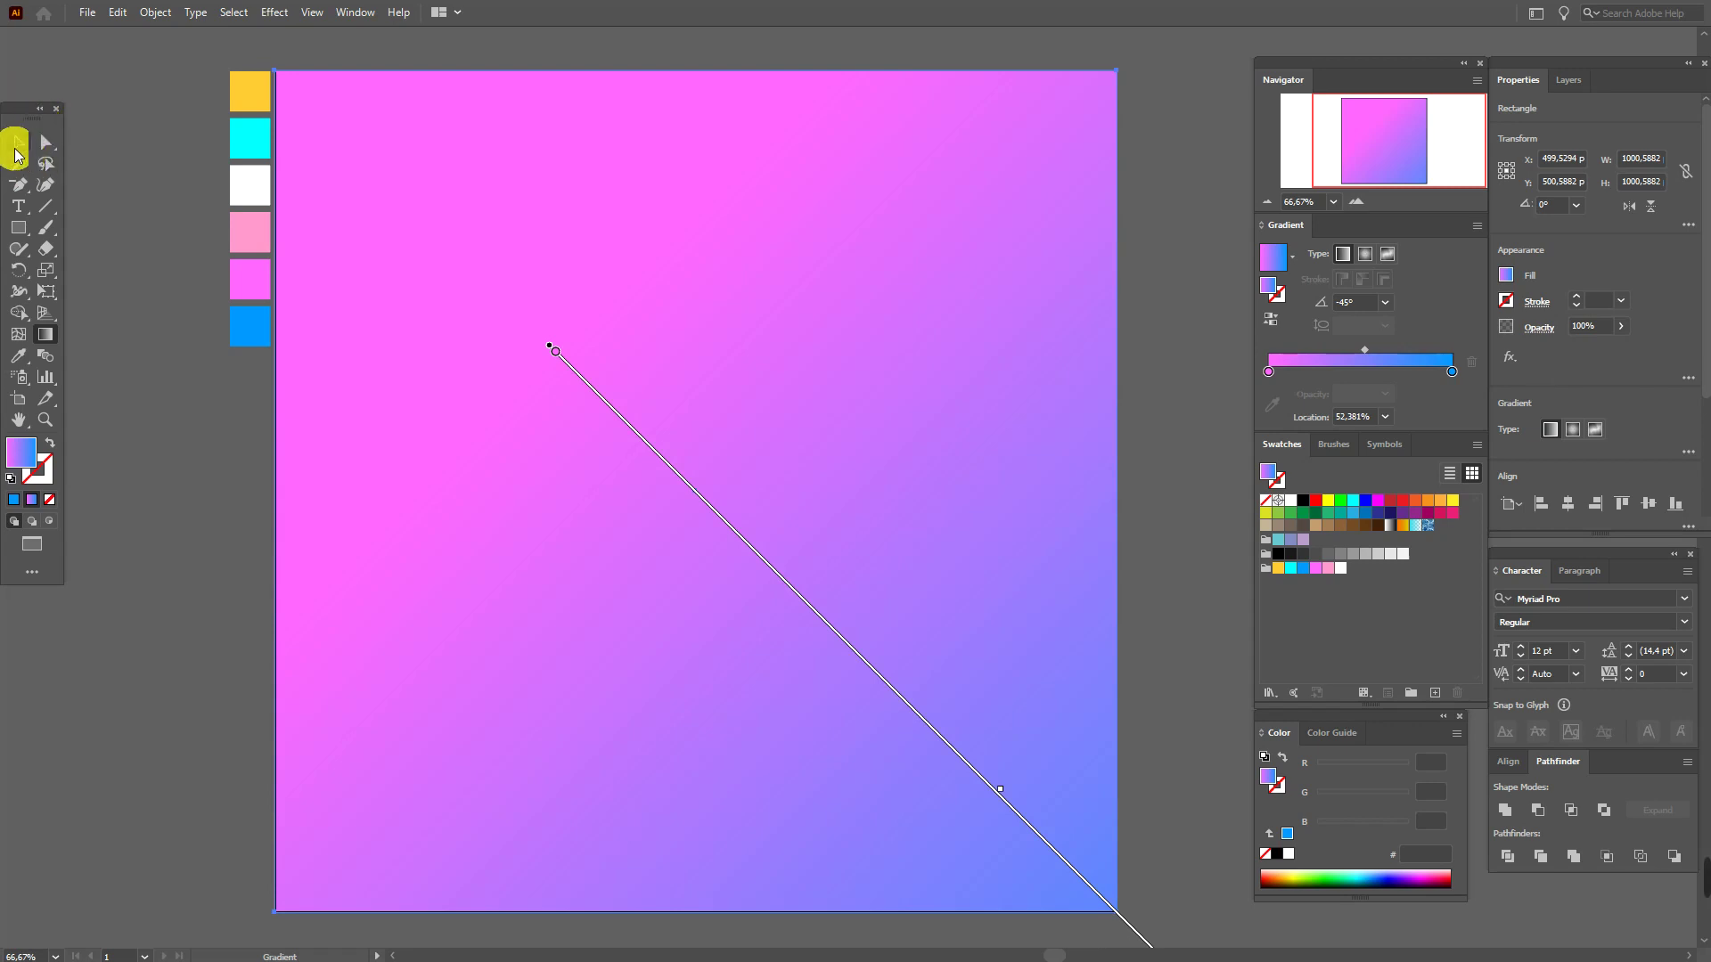
{"action": "left_click", "coordinate": [14, 148]}
{"action": "left_click", "coordinate": [161, 252]}
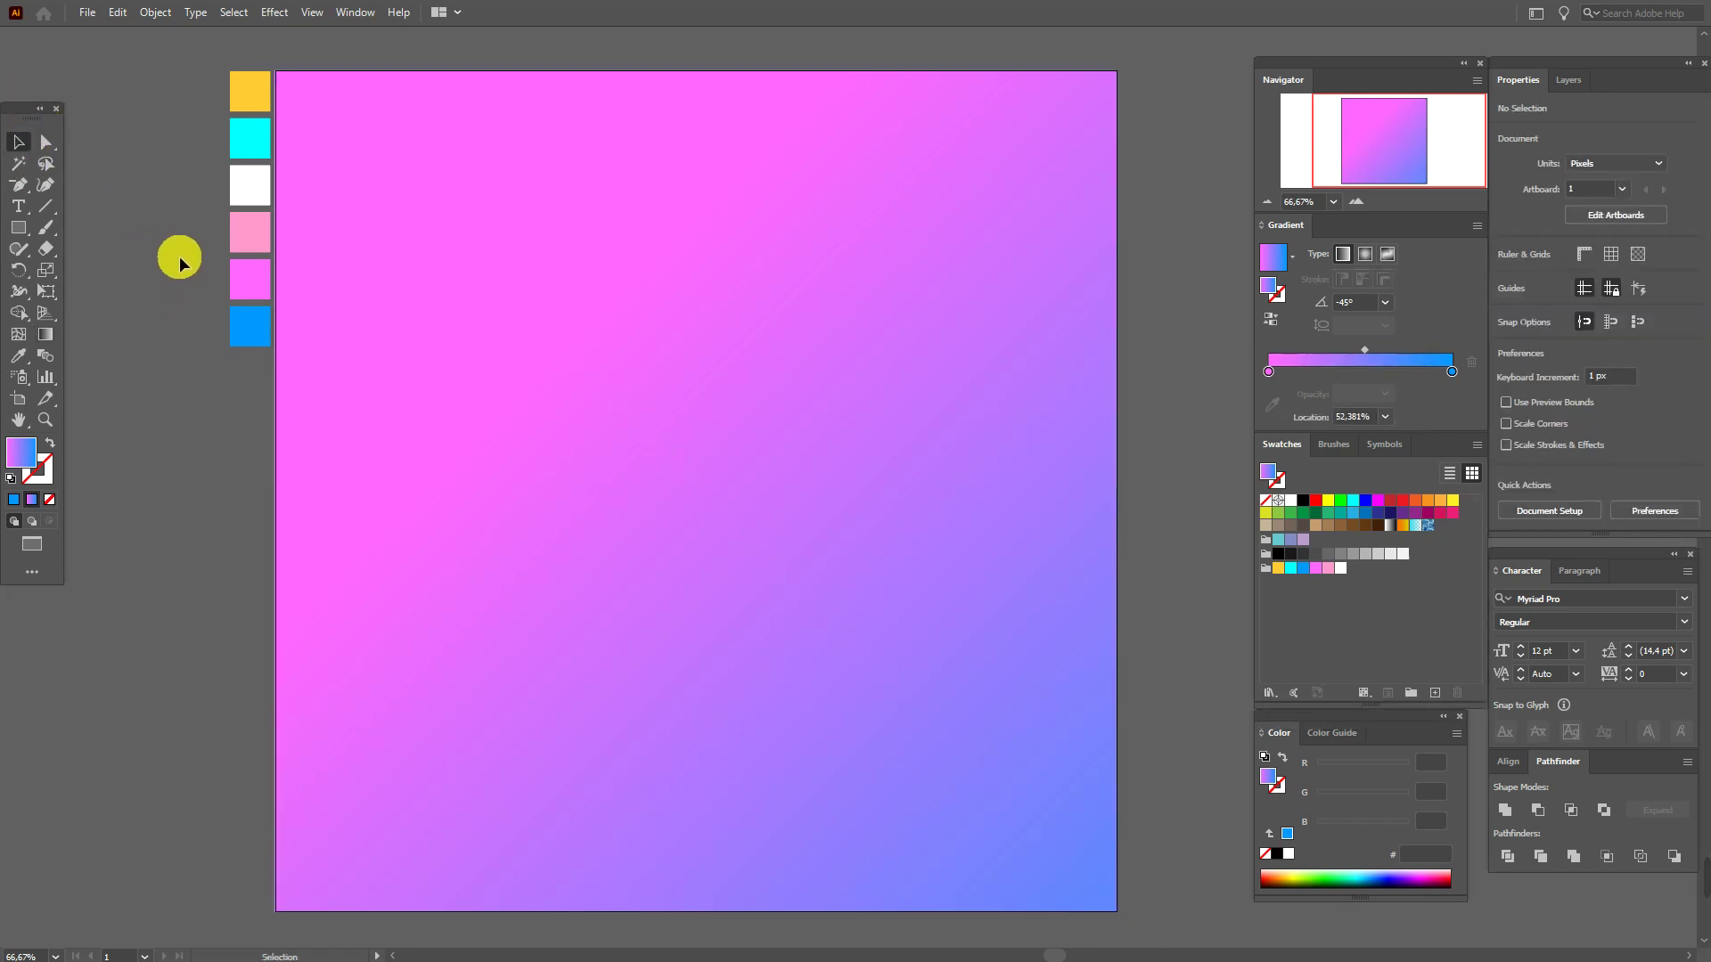
- Draw a circle about 350 px wide in the sampled yellow (ffcc33) and place it in the artboard's upper-left area as a sun
{"action": "left_click", "coordinate": [18, 354]}
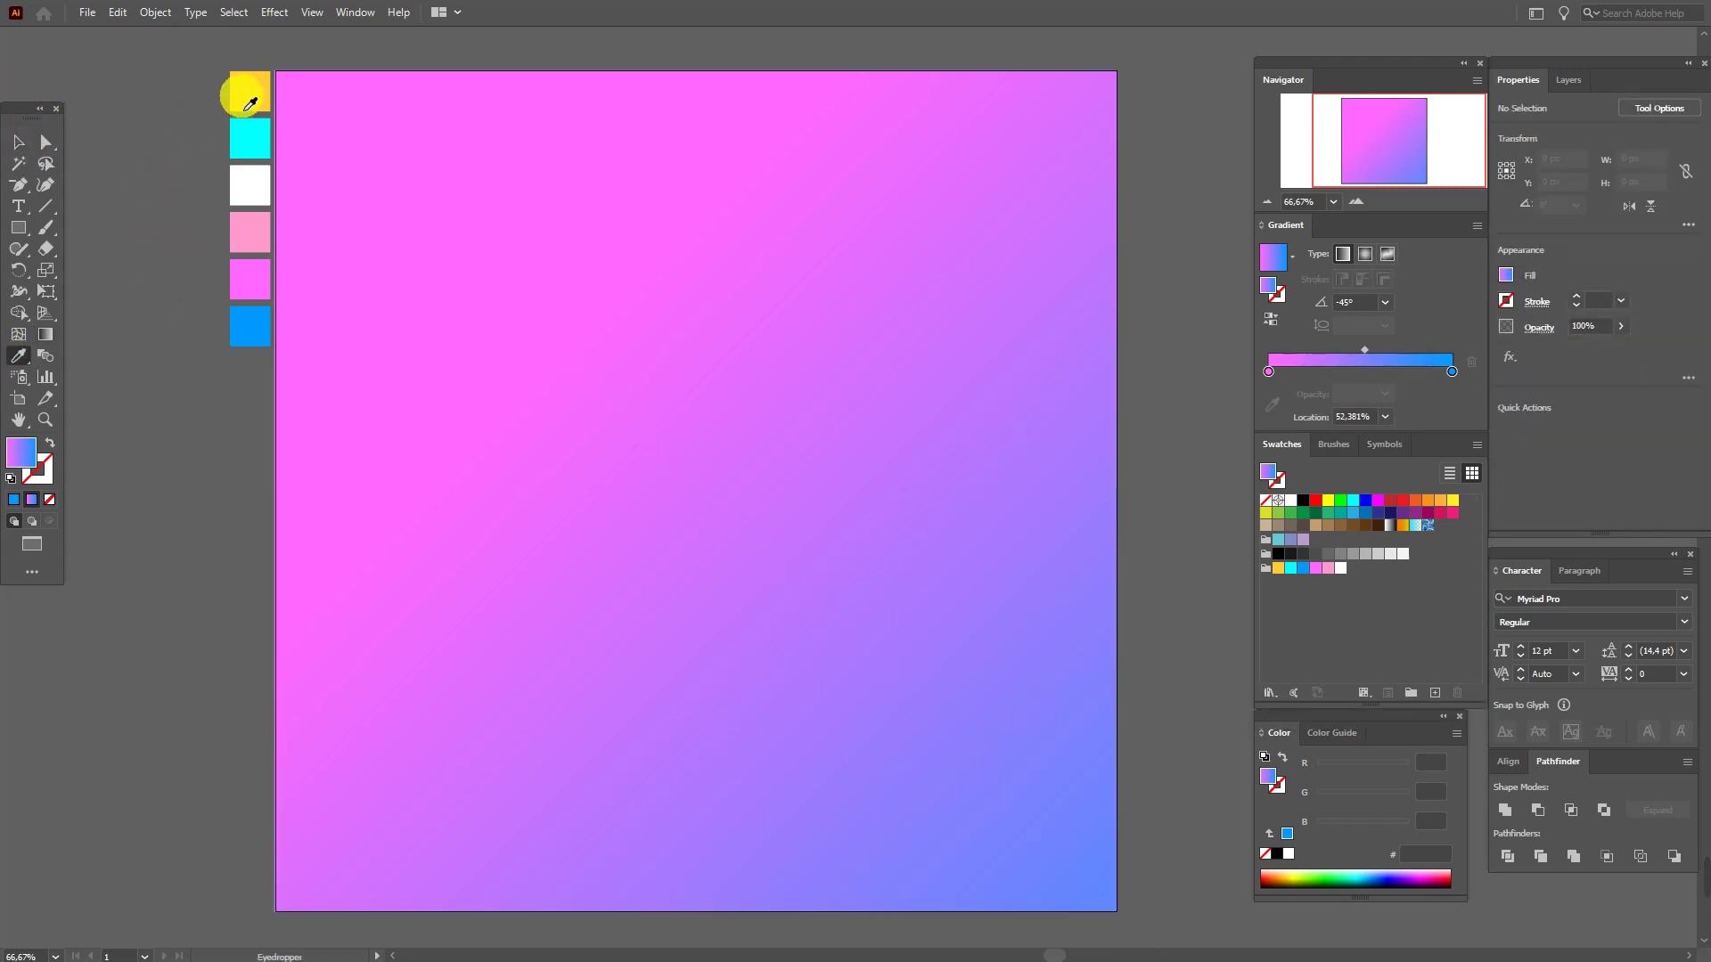
{"action": "left_click", "coordinate": [249, 98]}
{"action": "left_click", "coordinate": [20, 229]}
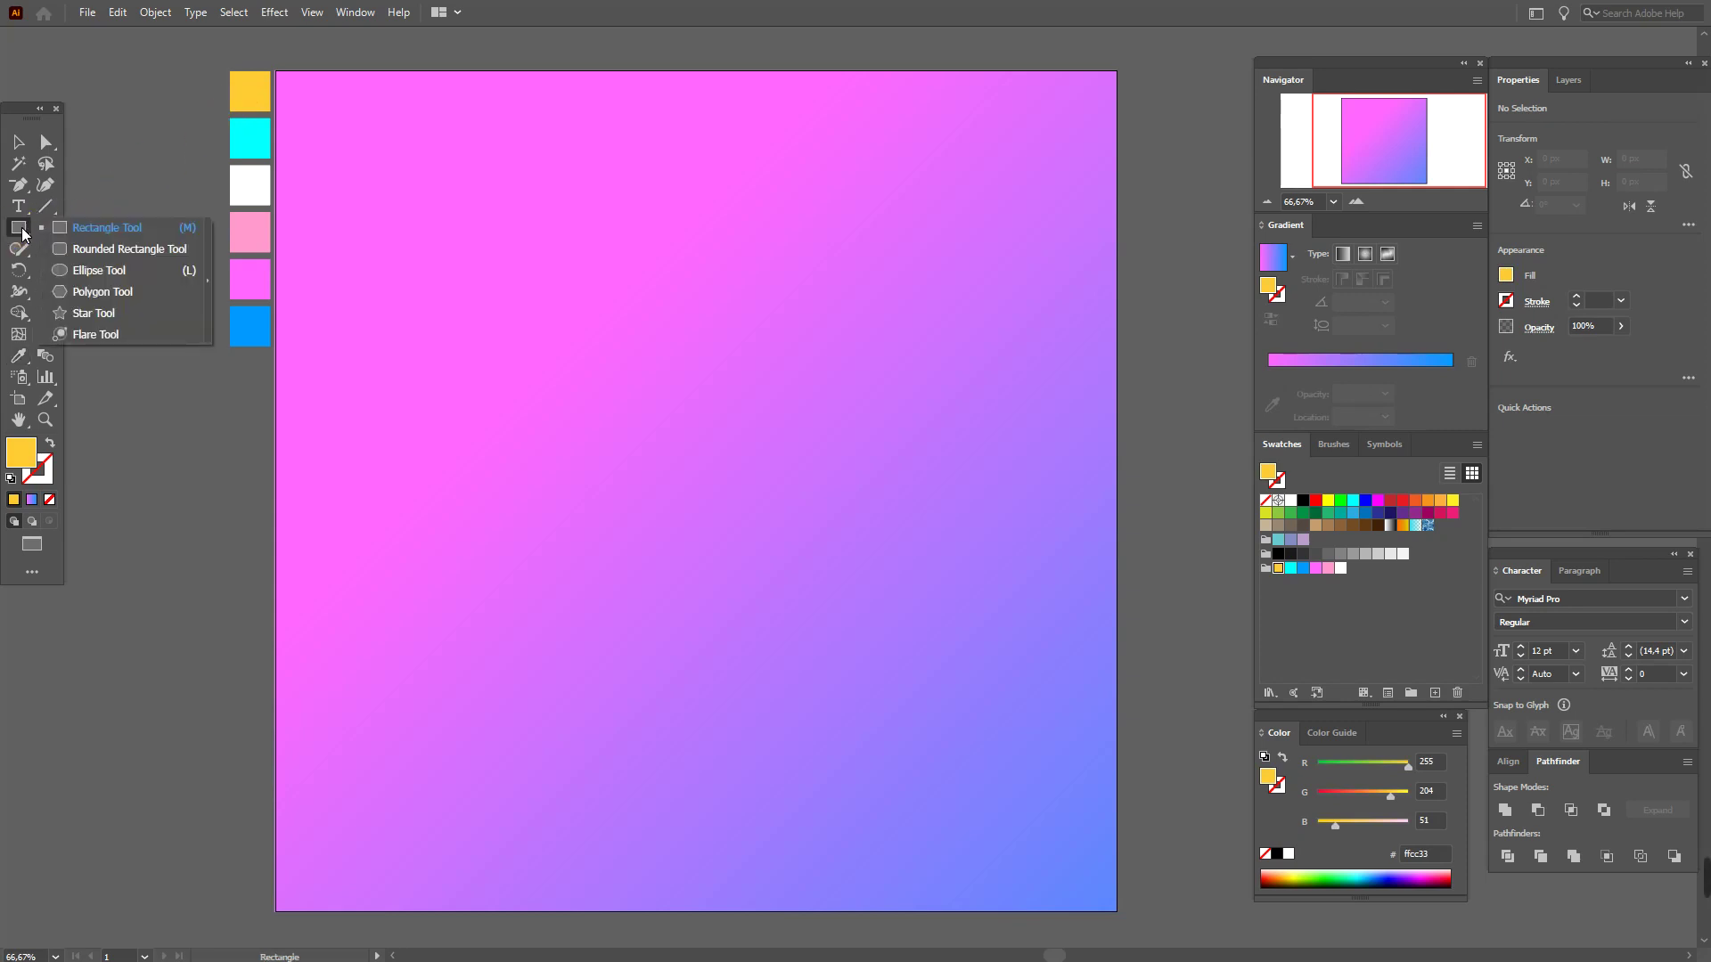
{"action": "left_click", "coordinate": [98, 270]}
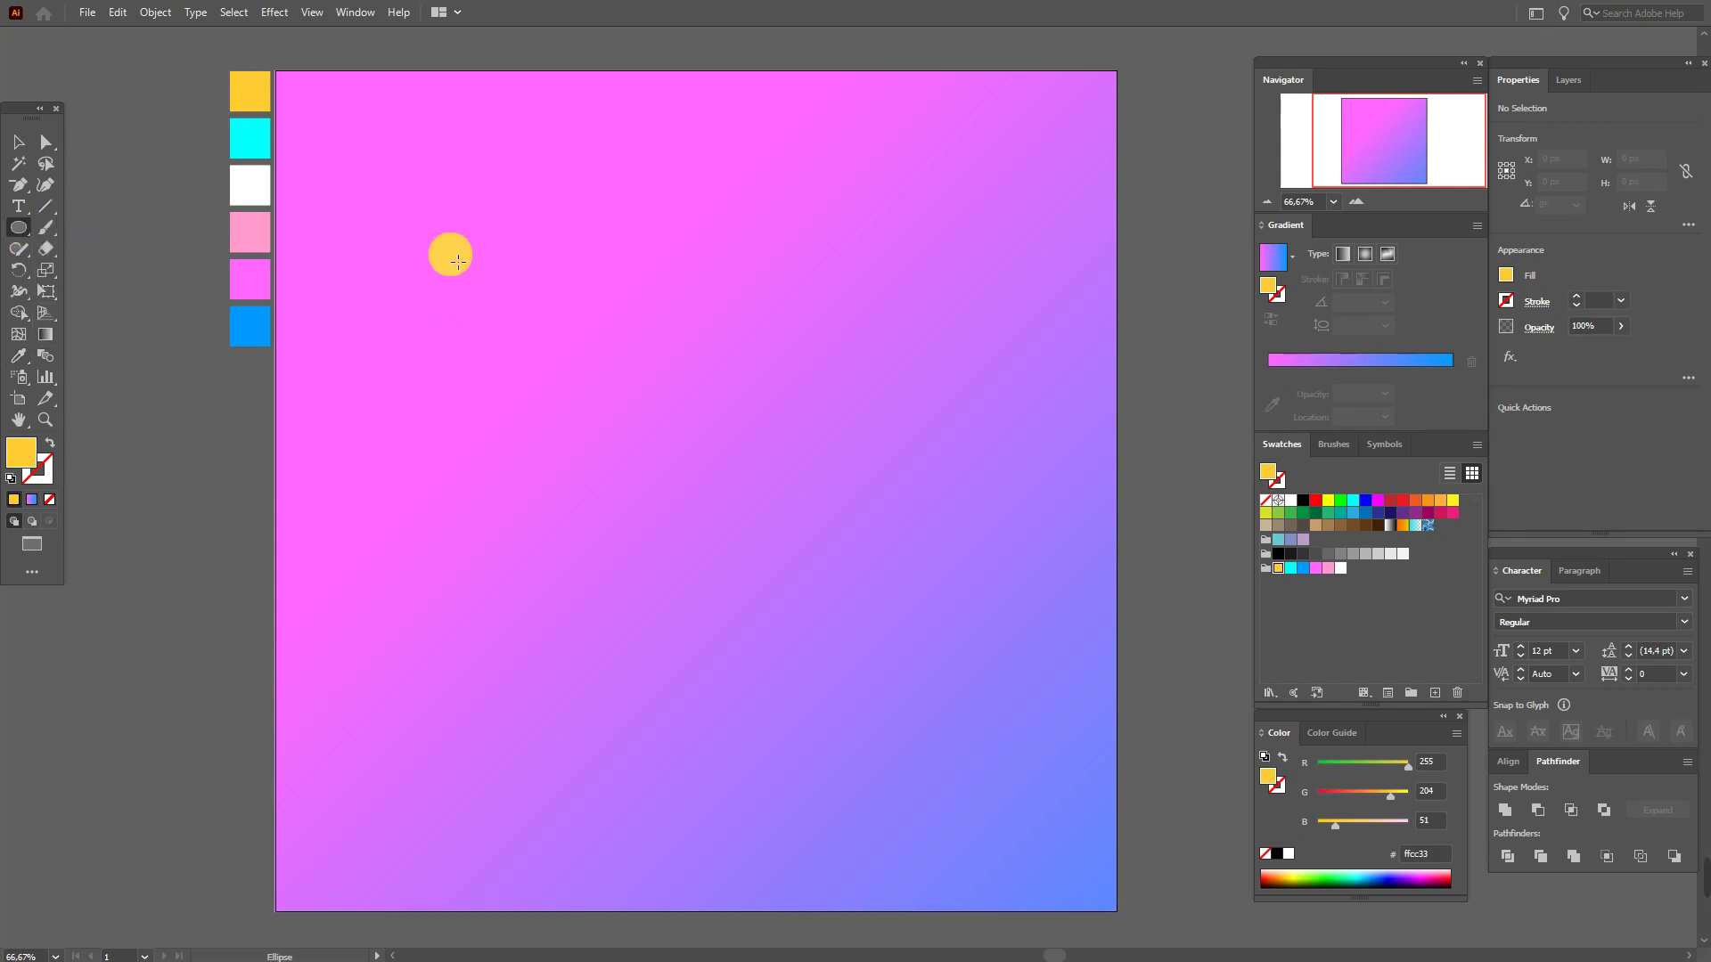
{"action": "left_click_drag", "start_coordinate": [527, 321], "coordinate": [745, 556]}
{"action": "left_click", "coordinate": [18, 144]}
{"action": "left_click_drag", "start_coordinate": [582, 400], "coordinate": [538, 374]}
{"action": "left_click", "coordinate": [160, 420]}
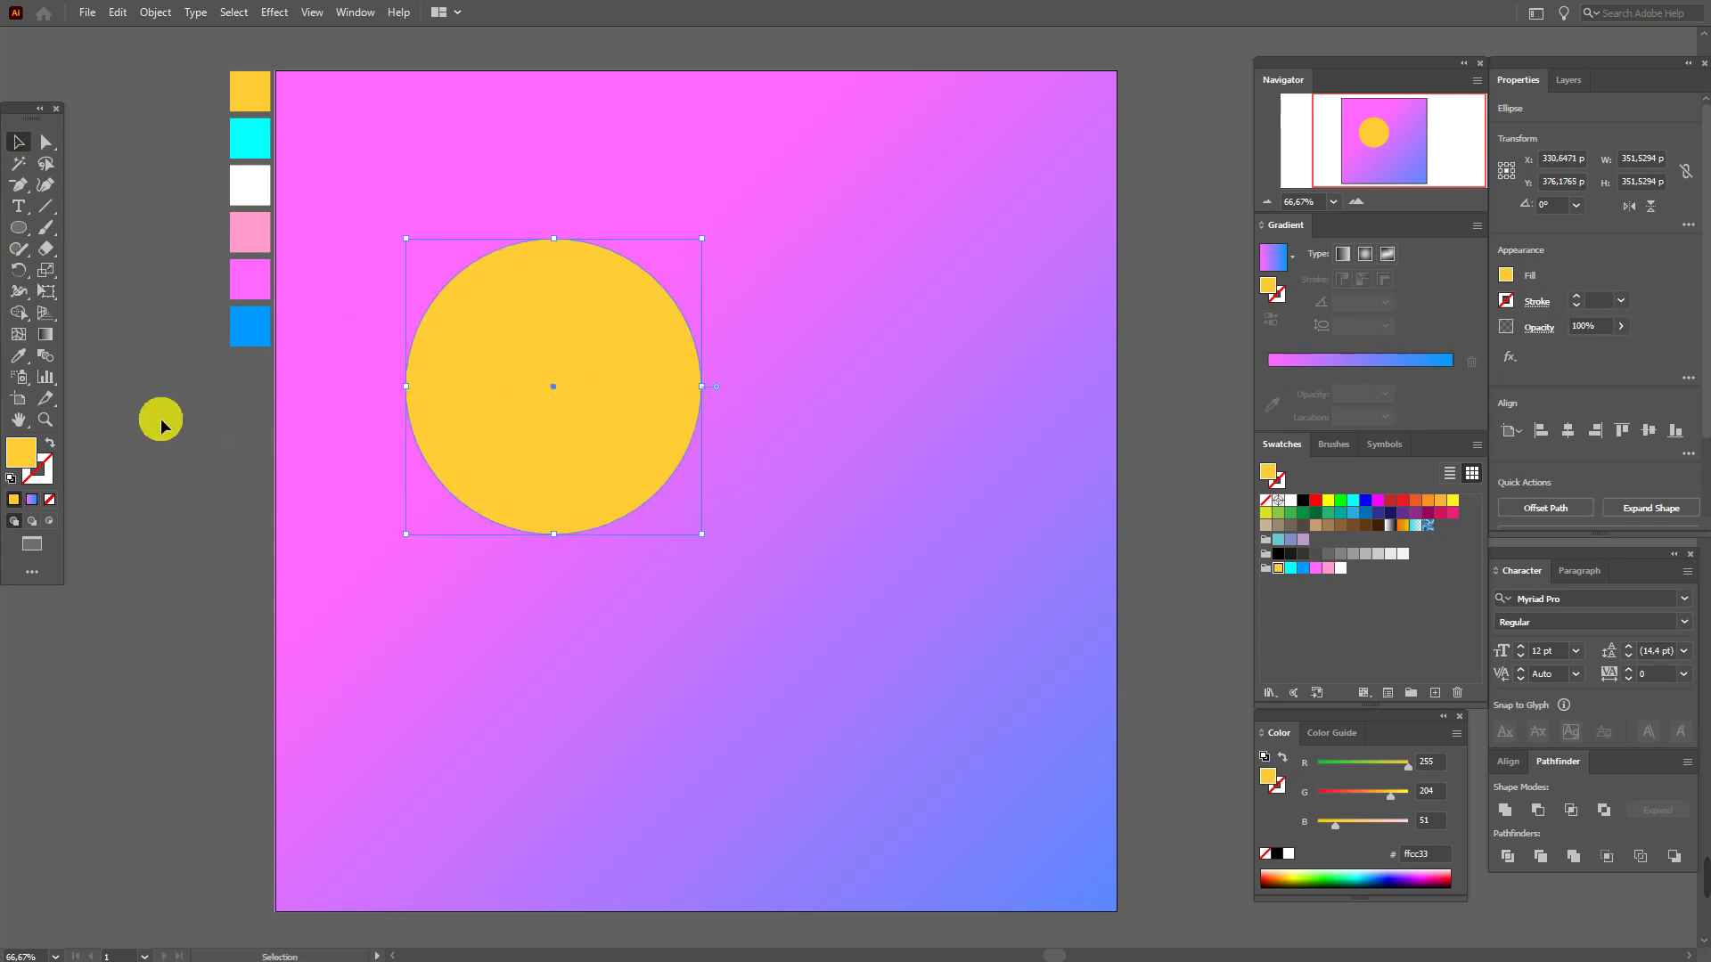
- Draw four overlapping white circles across the sun's lower part to form a cloud about 648 px wide
{"action": "left_click", "coordinate": [19, 355]}
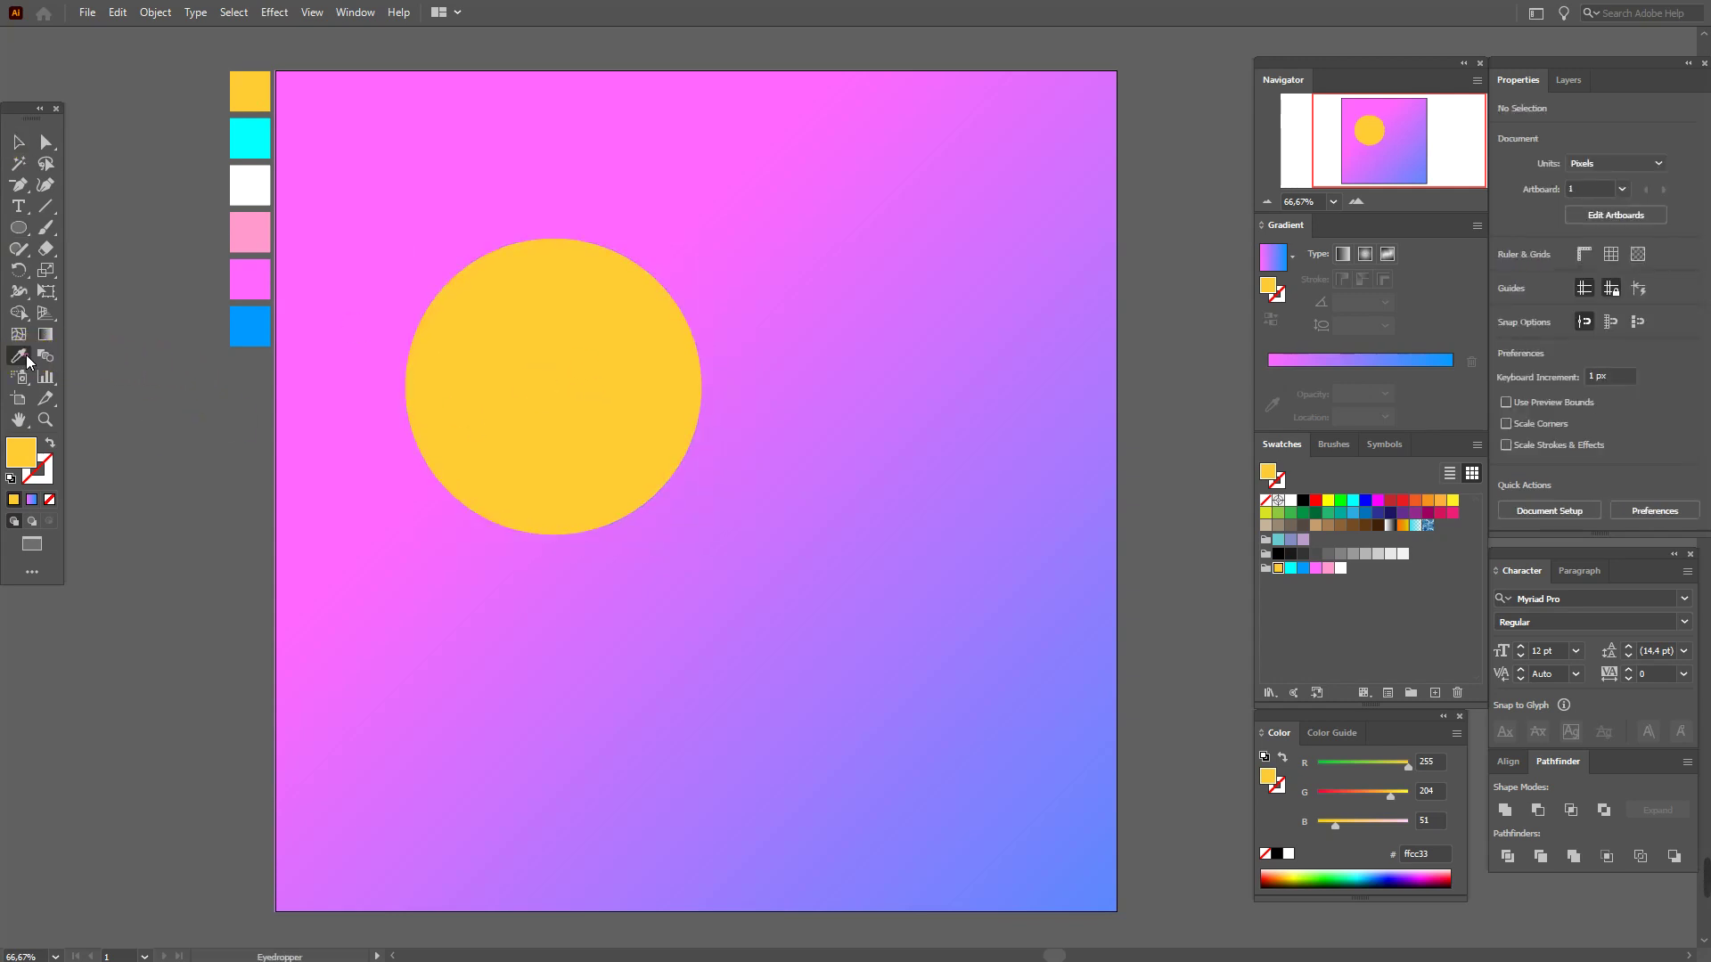
{"action": "left_click", "coordinate": [257, 178]}
{"action": "left_click", "coordinate": [18, 228]}
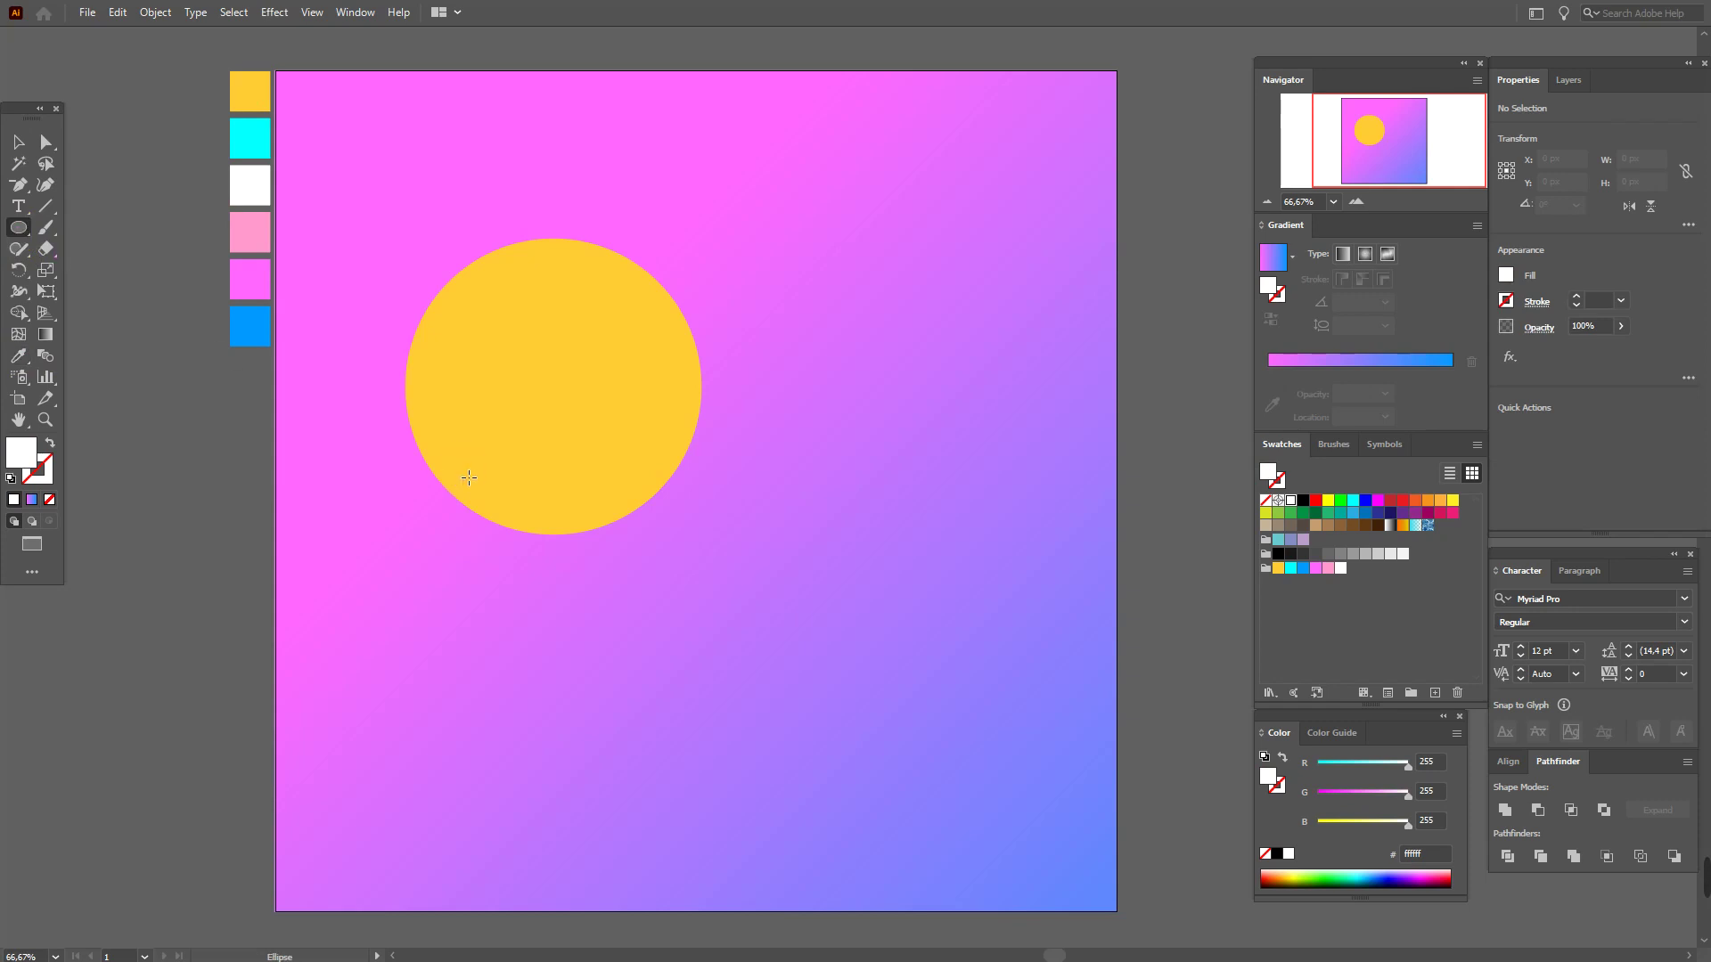
{"action": "mouse_move", "coordinate": [414, 406]}
{"action": "left_mouse_down"}
{"action": "mouse_move", "coordinate": [578, 566]}
{"action": "mouse_move", "coordinate": [606, 647]}
{"action": "left_mouse_up"}
{"action": "mouse_move", "coordinate": [574, 337]}
{"action": "left_mouse_down"}
{"action": "mouse_move", "coordinate": [713, 486]}
{"action": "mouse_move", "coordinate": [740, 561]}
{"action": "mouse_move", "coordinate": [799, 564]}
{"action": "left_mouse_up"}
{"action": "left_click_drag", "start_coordinate": [704, 377], "coordinate": [951, 626]}
{"action": "mouse_move", "coordinate": [612, 468]}
{"action": "left_mouse_down"}
{"action": "mouse_move", "coordinate": [733, 630]}
{"action": "mouse_move", "coordinate": [771, 628]}
{"action": "left_mouse_up"}
- Unite the four white circles into one cloud shape and move it slightly down and to the left
{"action": "left_click", "coordinate": [18, 142]}
{"action": "left_click", "coordinate": [563, 510]}
{"action": "left_click", "coordinate": [680, 410], "text": "shift"}
{"action": "left_click", "coordinate": [828, 485], "text": "shift"}
{"action": "left_click", "coordinate": [679, 605], "text": "shift"}
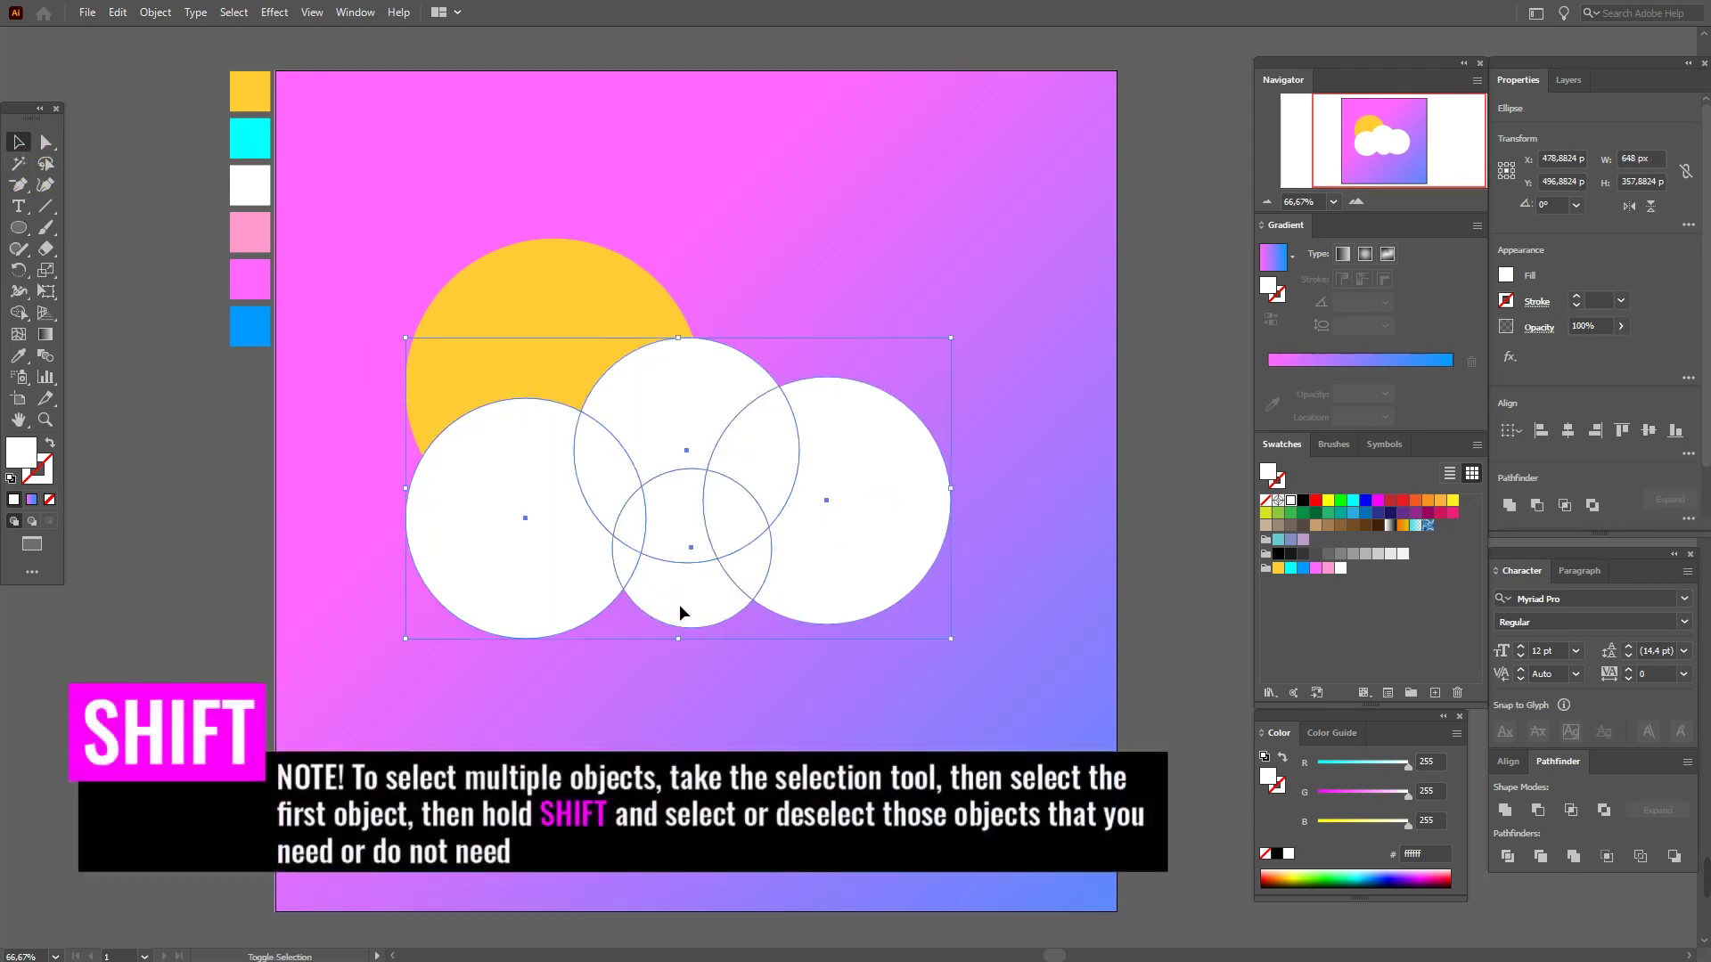
{"action": "left_click", "coordinate": [1502, 811]}
{"action": "left_click_drag", "start_coordinate": [863, 531], "coordinate": [840, 547]}
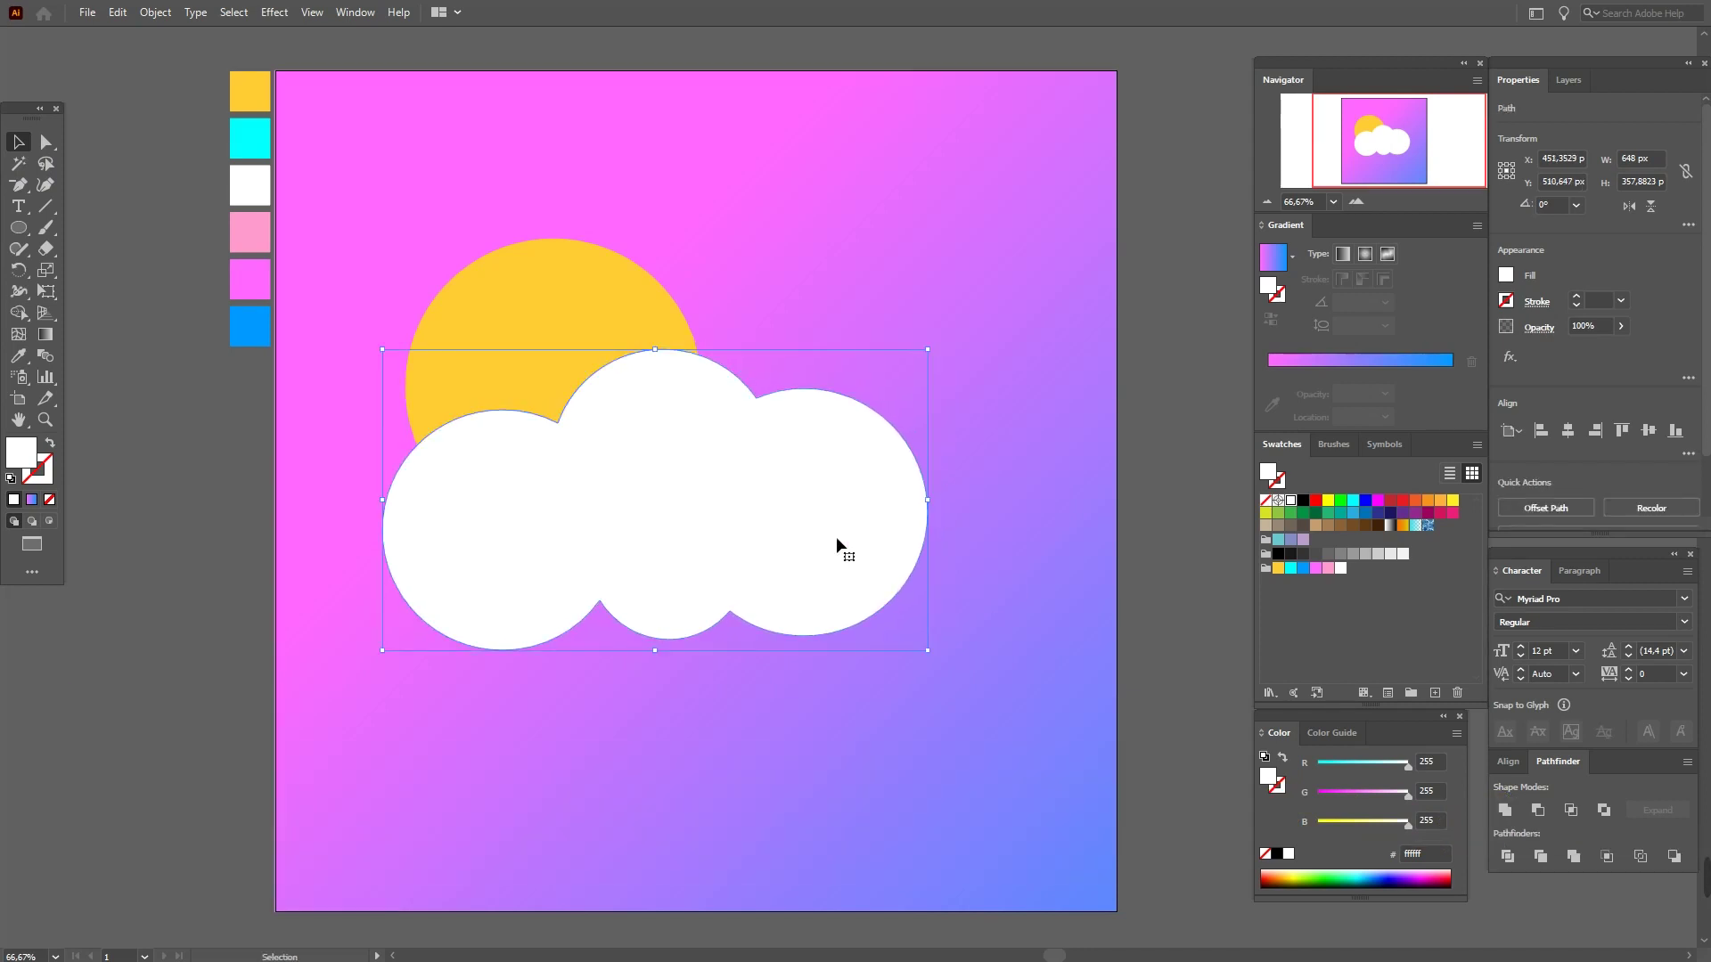
- Draw a rectangle about 845 x 414 px over the cloud and intersect both shapes to give the cloud a flat base
{"action": "left_click", "coordinate": [27, 229]}
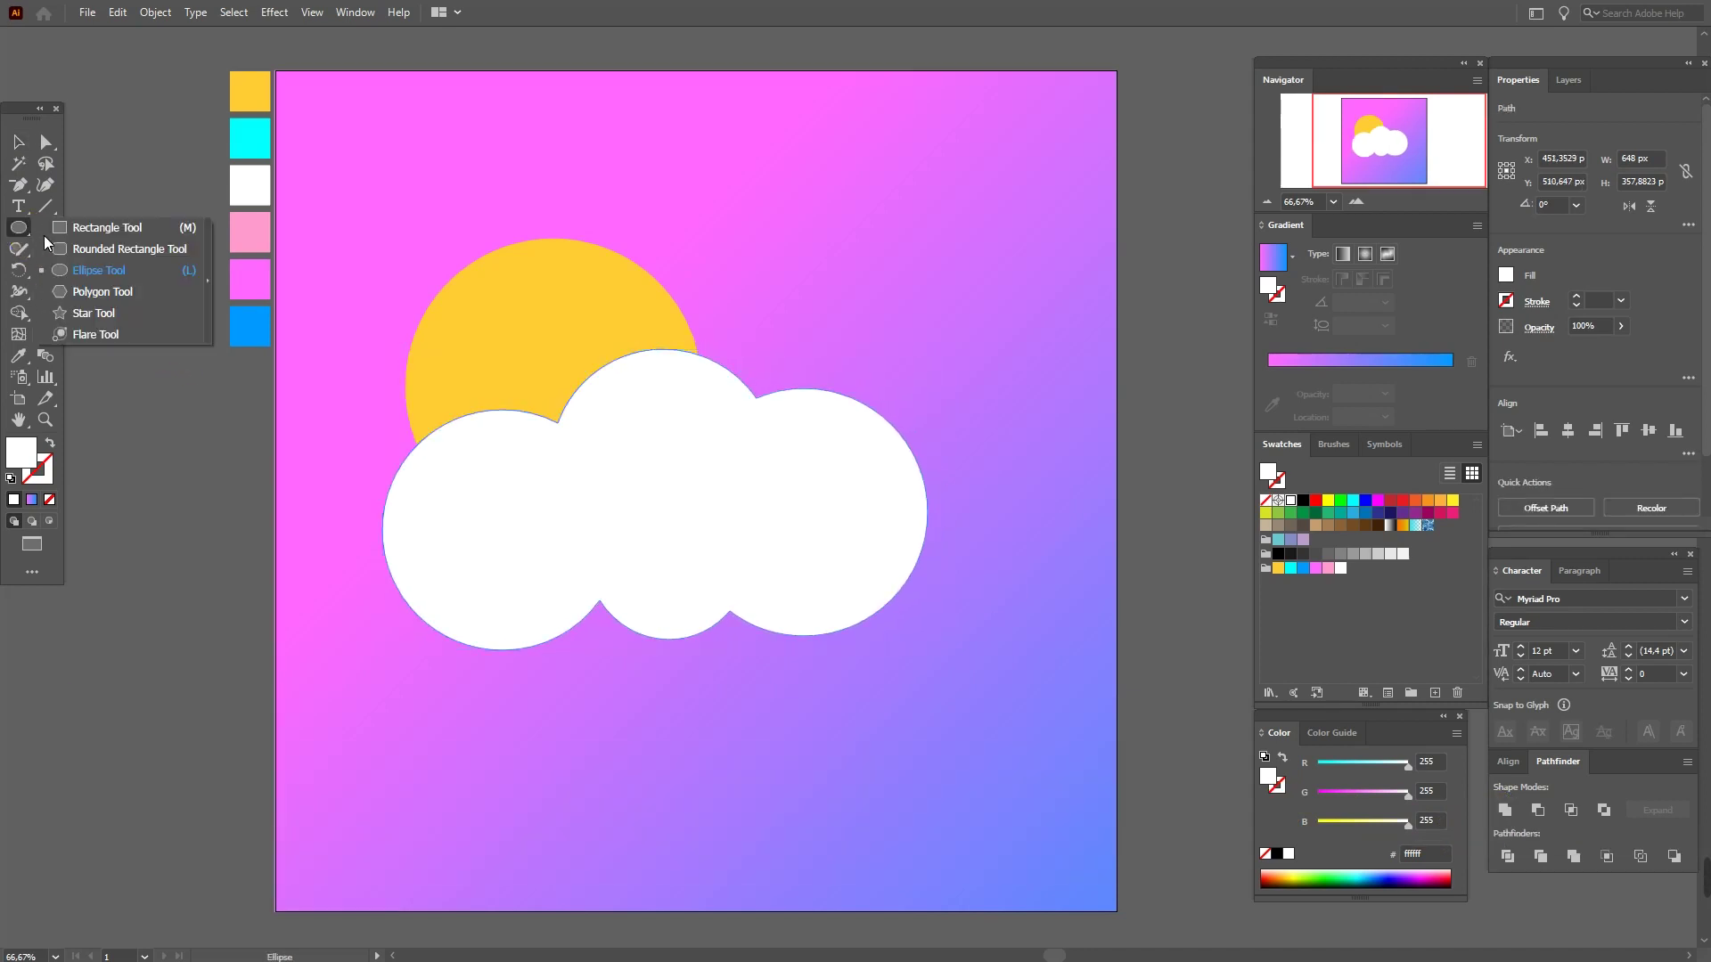
{"action": "left_click", "coordinate": [105, 228]}
{"action": "left_click_drag", "start_coordinate": [334, 247], "coordinate": [1054, 603]}
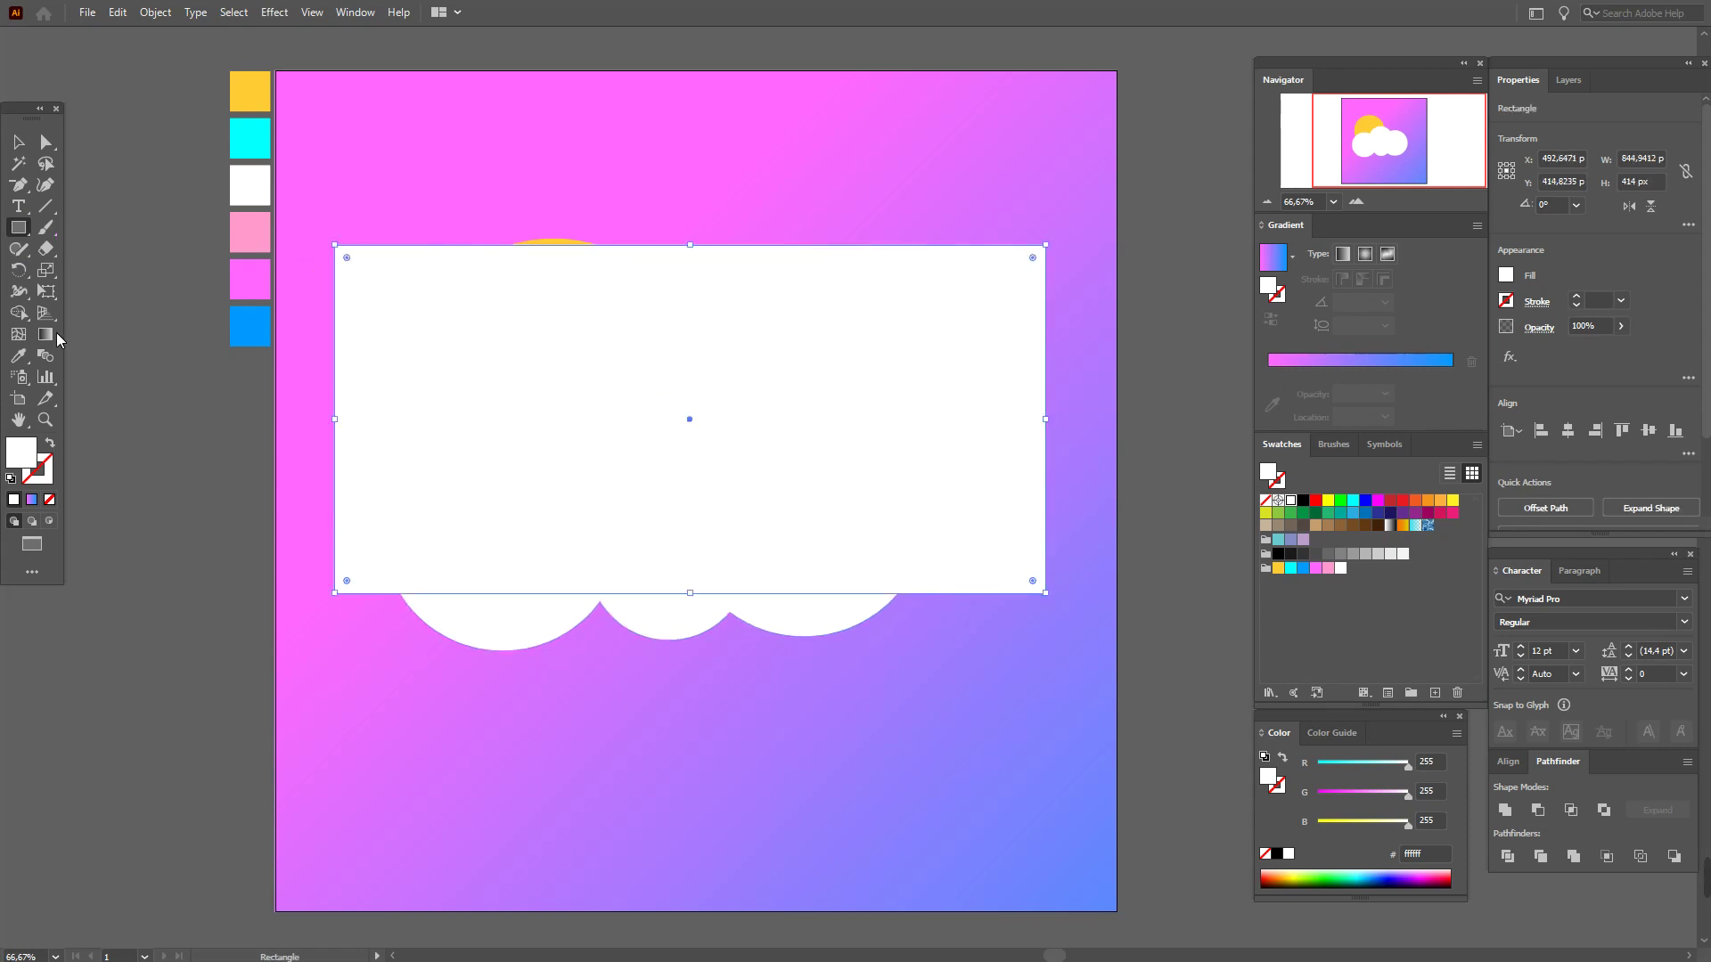
{"action": "left_click", "coordinate": [18, 142]}
{"action": "left_click", "coordinate": [824, 626], "text": "shift"}
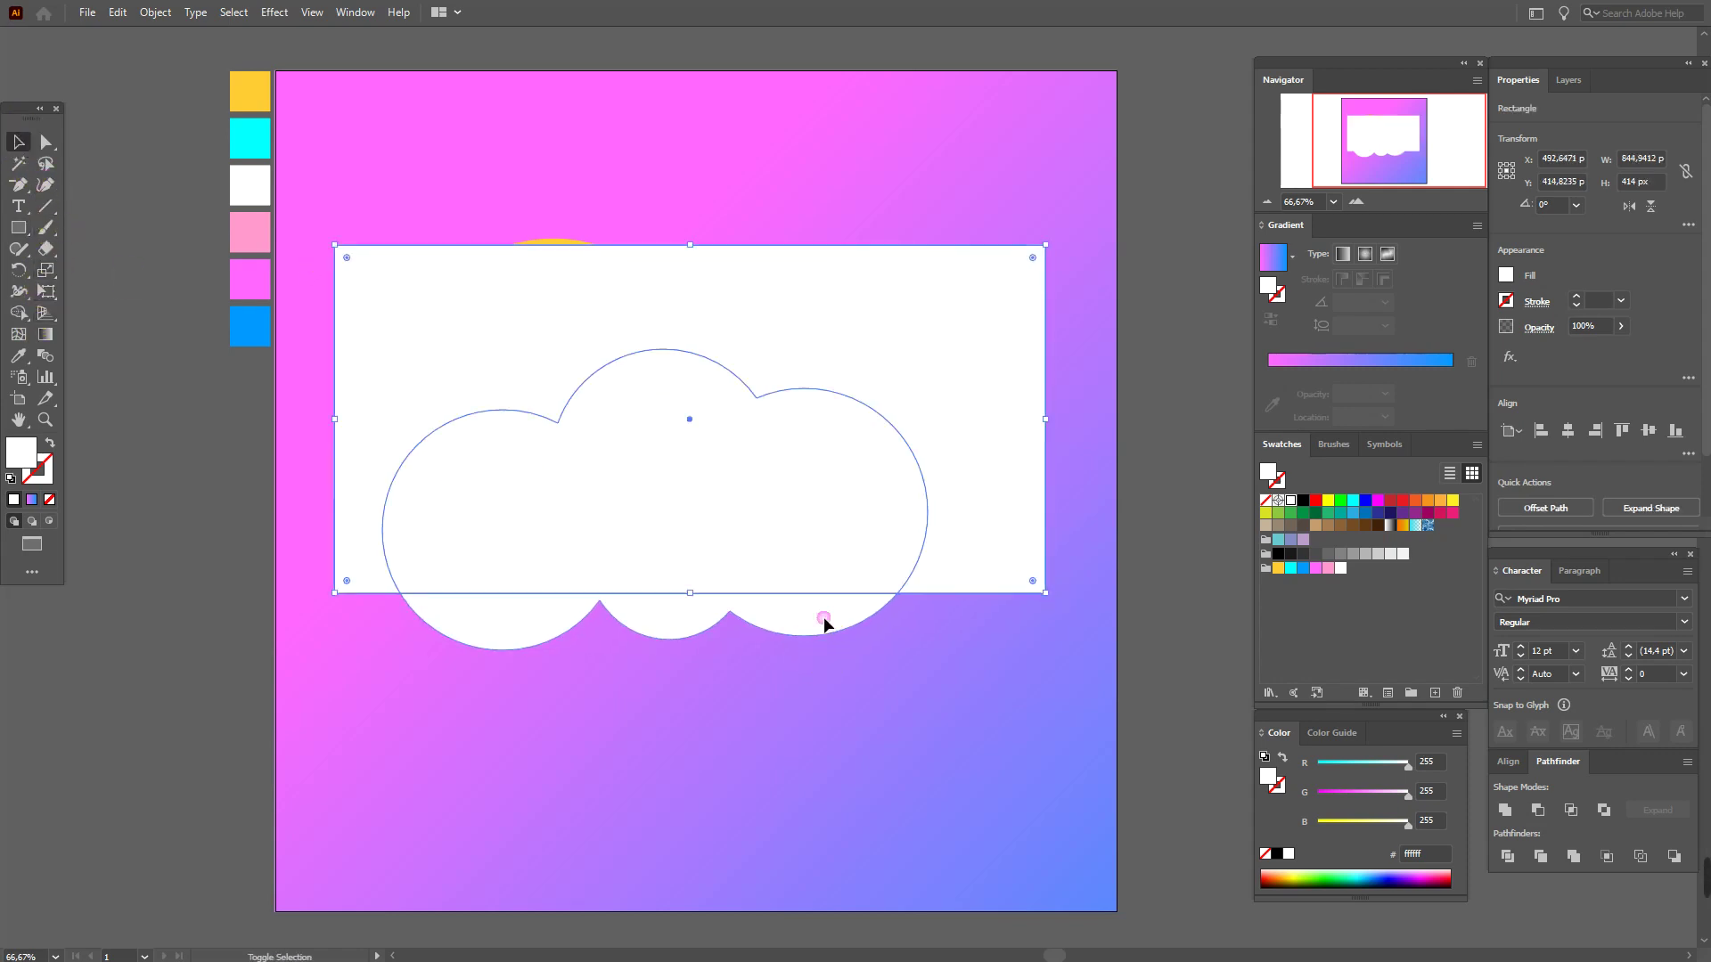
{"action": "left_click", "coordinate": [1571, 811]}
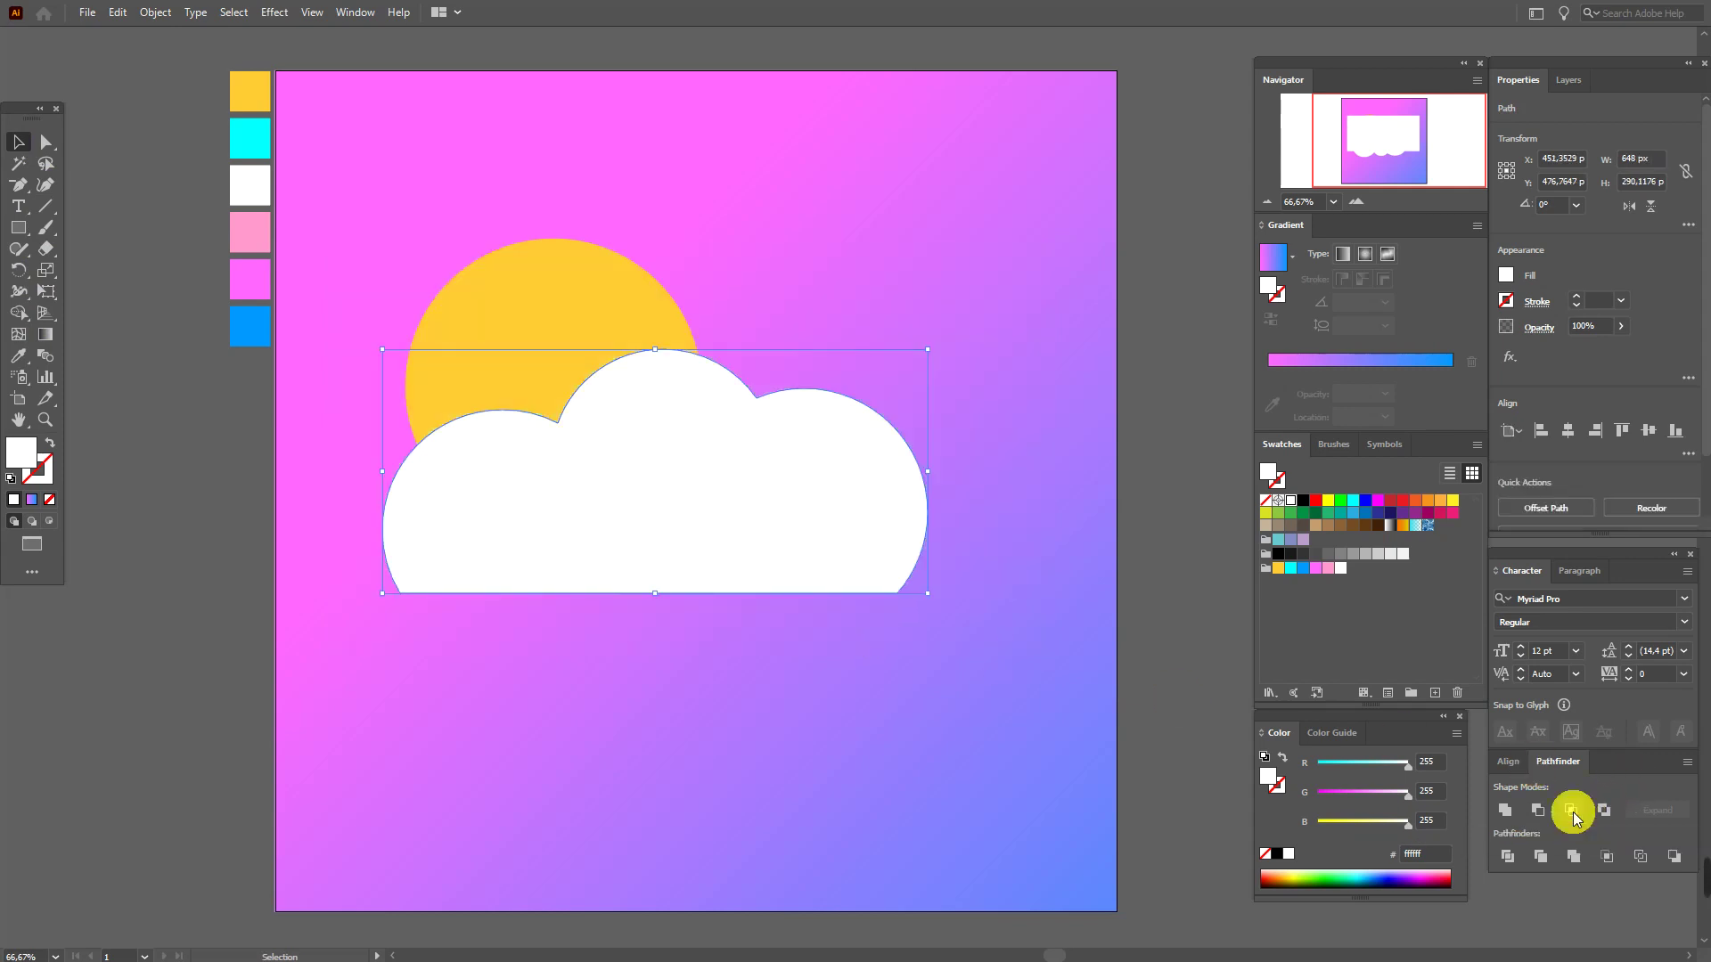
{"action": "left_click", "coordinate": [1238, 636]}
- Round the cloud's two bottom corners to a radius of about 74 px
{"action": "left_click", "coordinate": [46, 141]}
{"action": "left_click", "coordinate": [406, 601]}
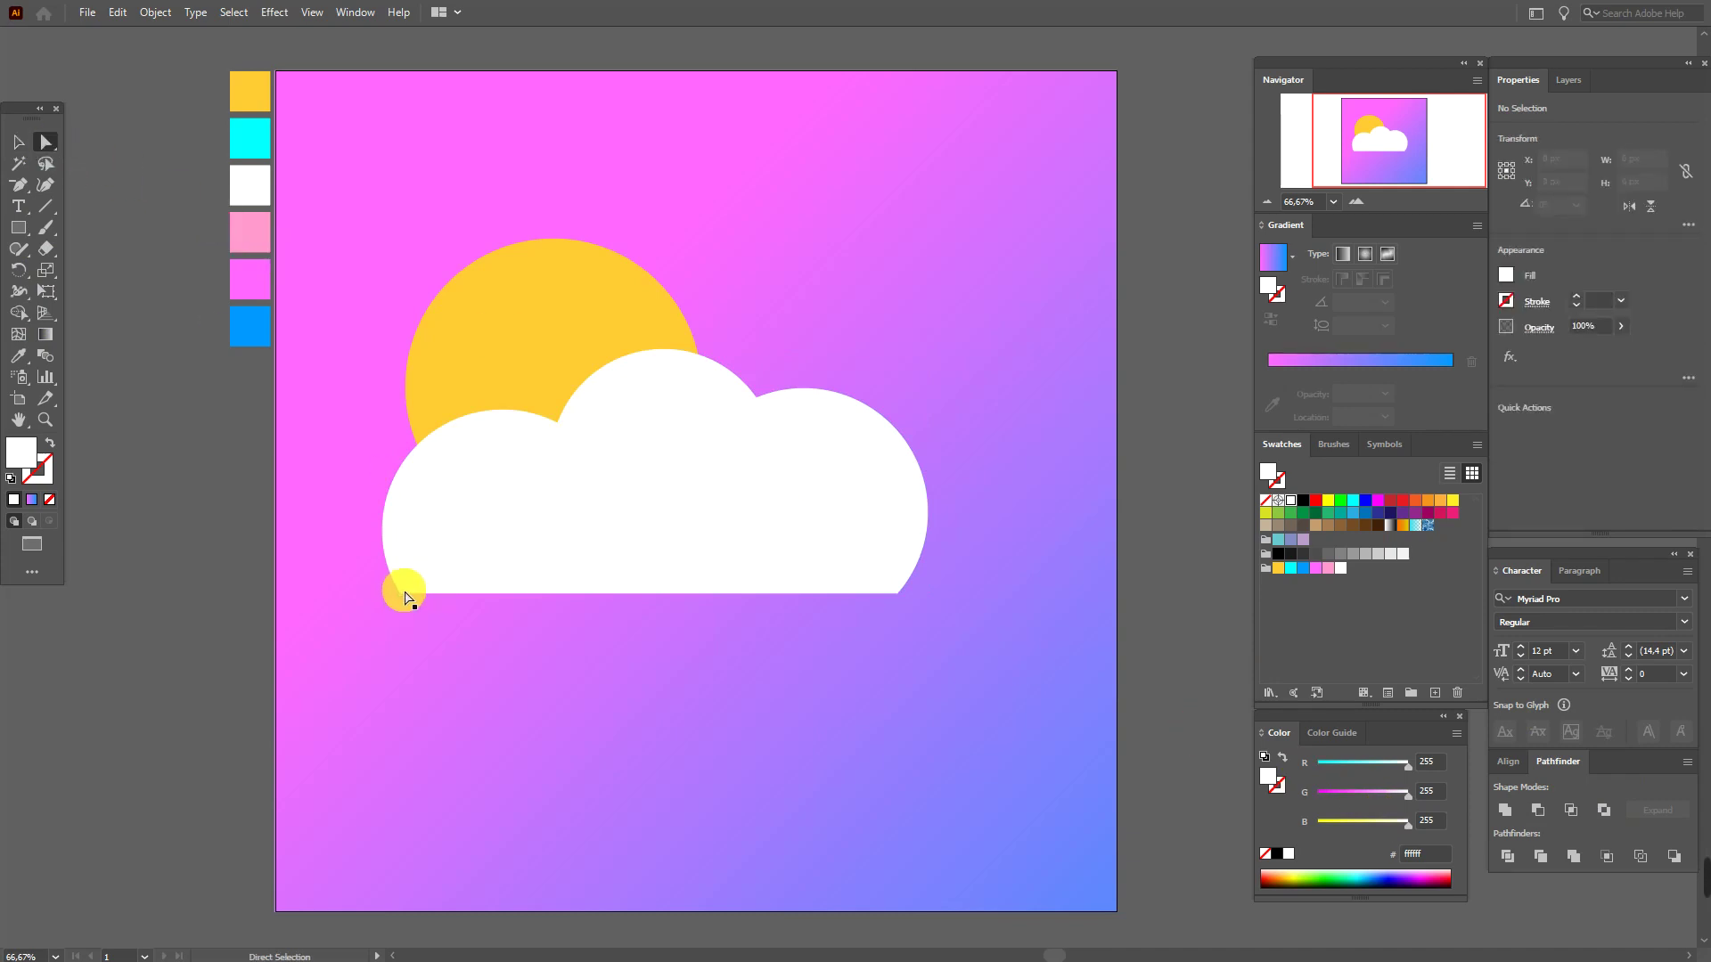
{"action": "left_click", "coordinate": [898, 606]}
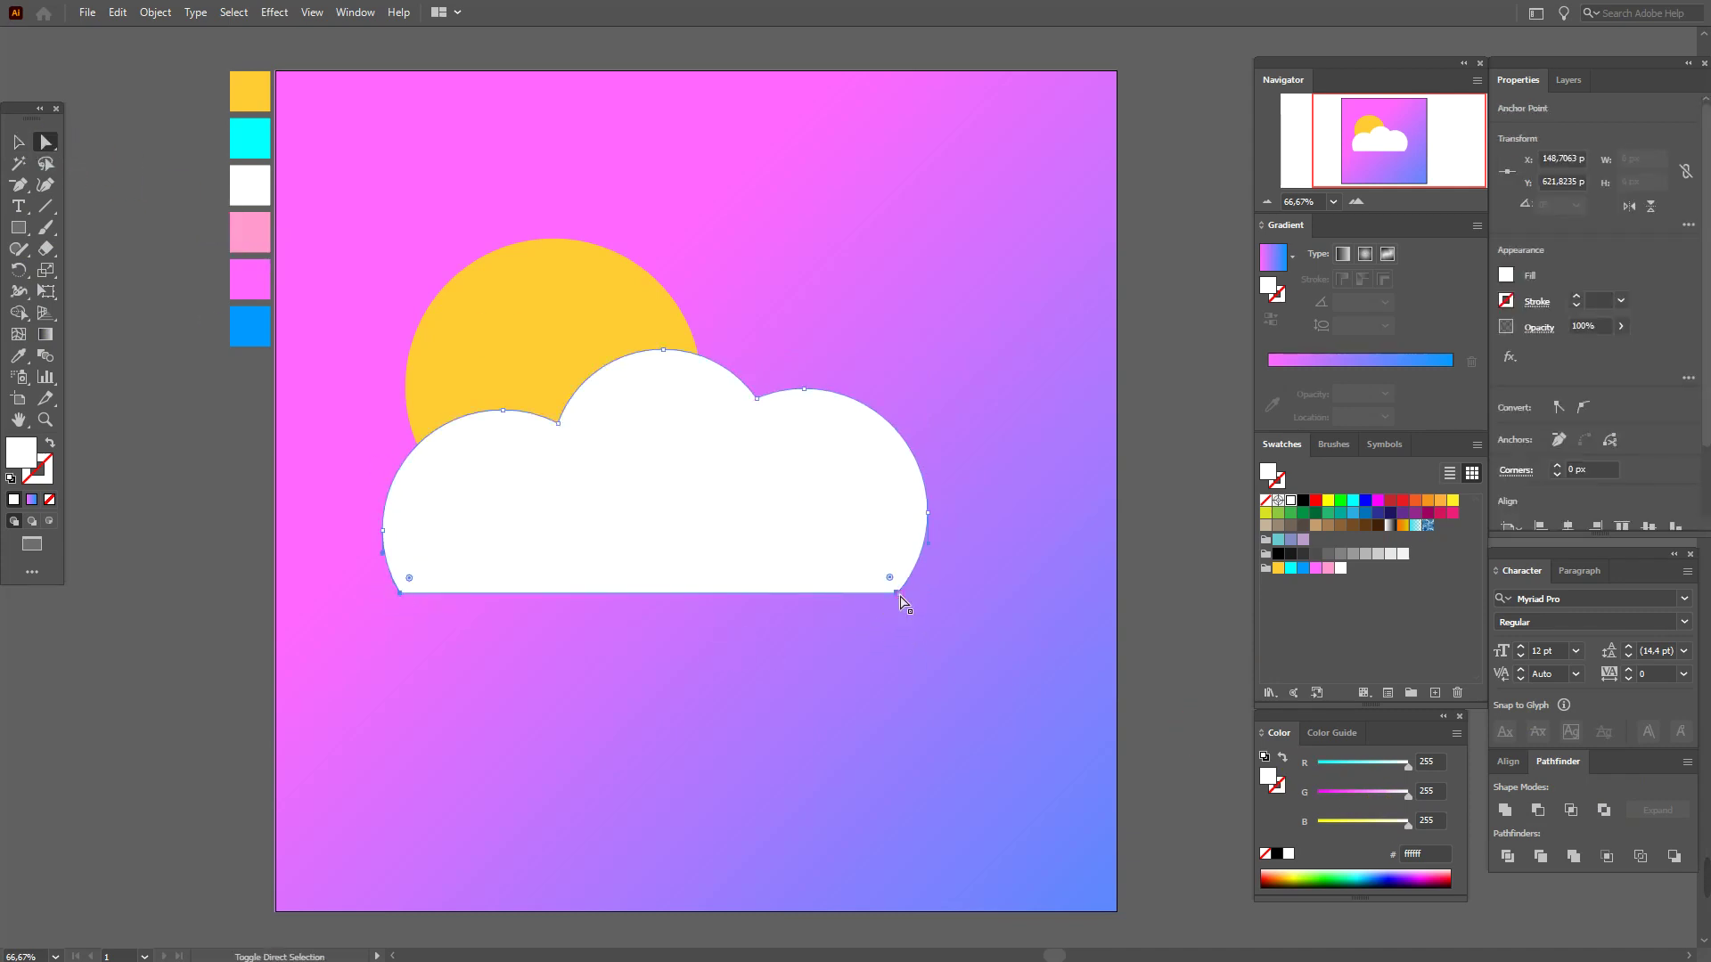
{"action": "left_click", "coordinate": [414, 581], "text": "shift"}
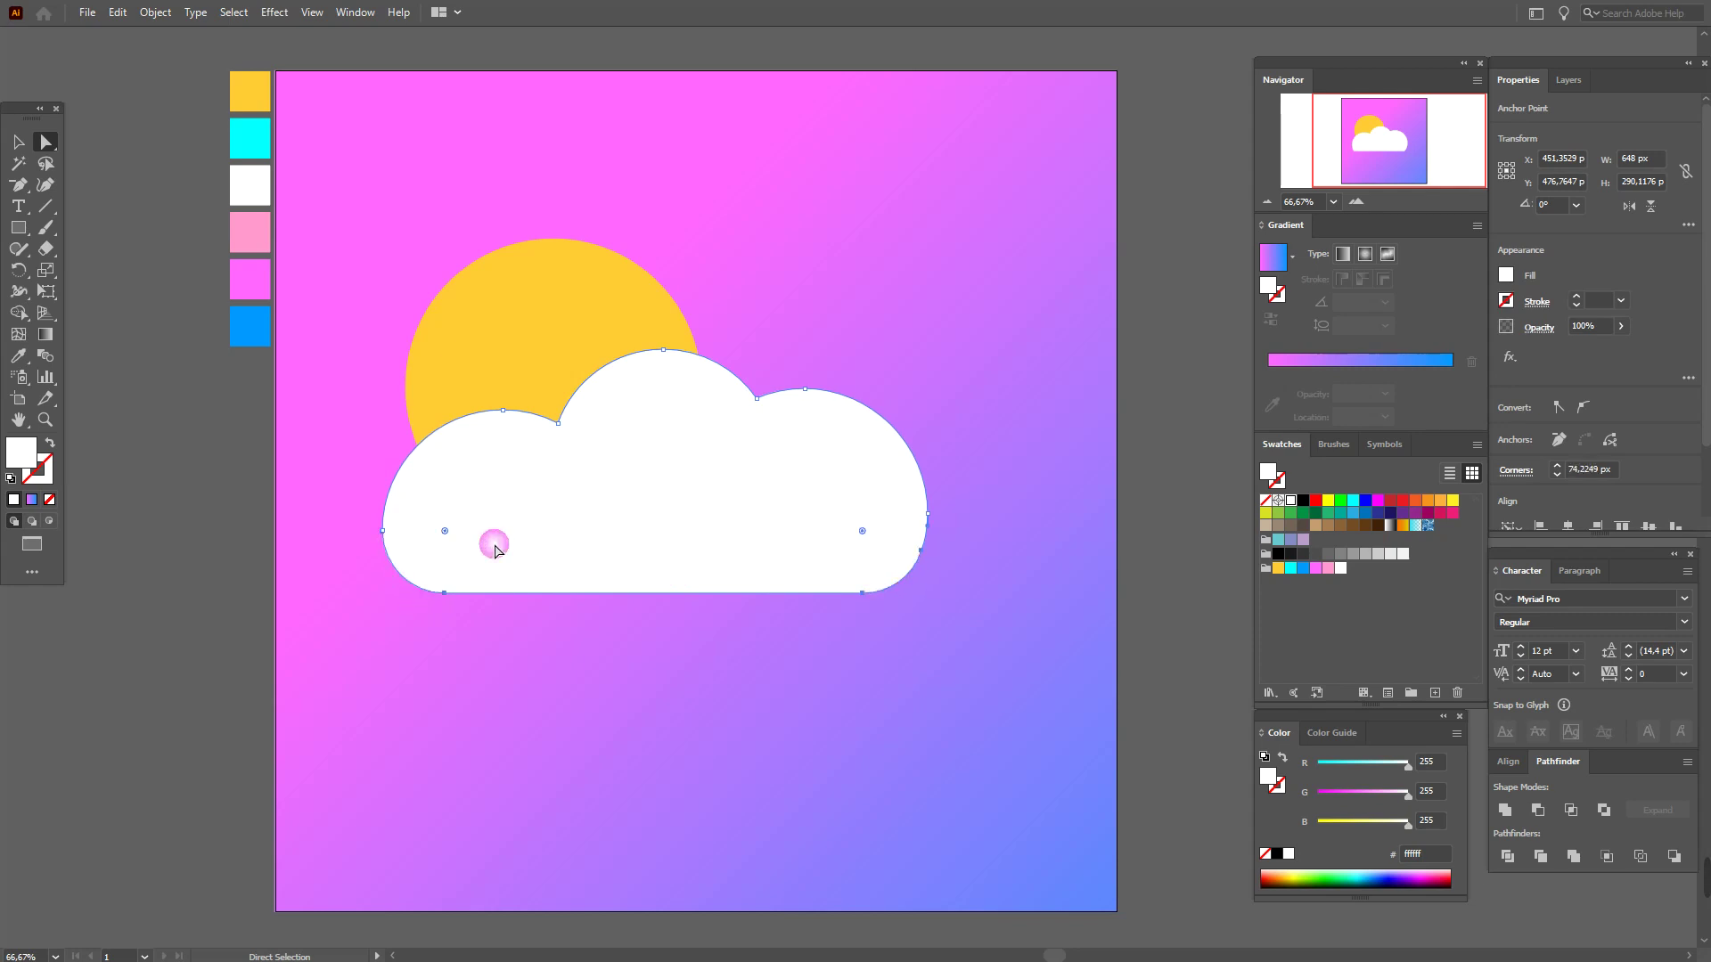
- Give the cloud a white 1 pt stroke and expand its fill and stroke into separate shapes
{"action": "left_click", "coordinate": [19, 143]}
{"action": "left_click", "coordinate": [618, 527]}
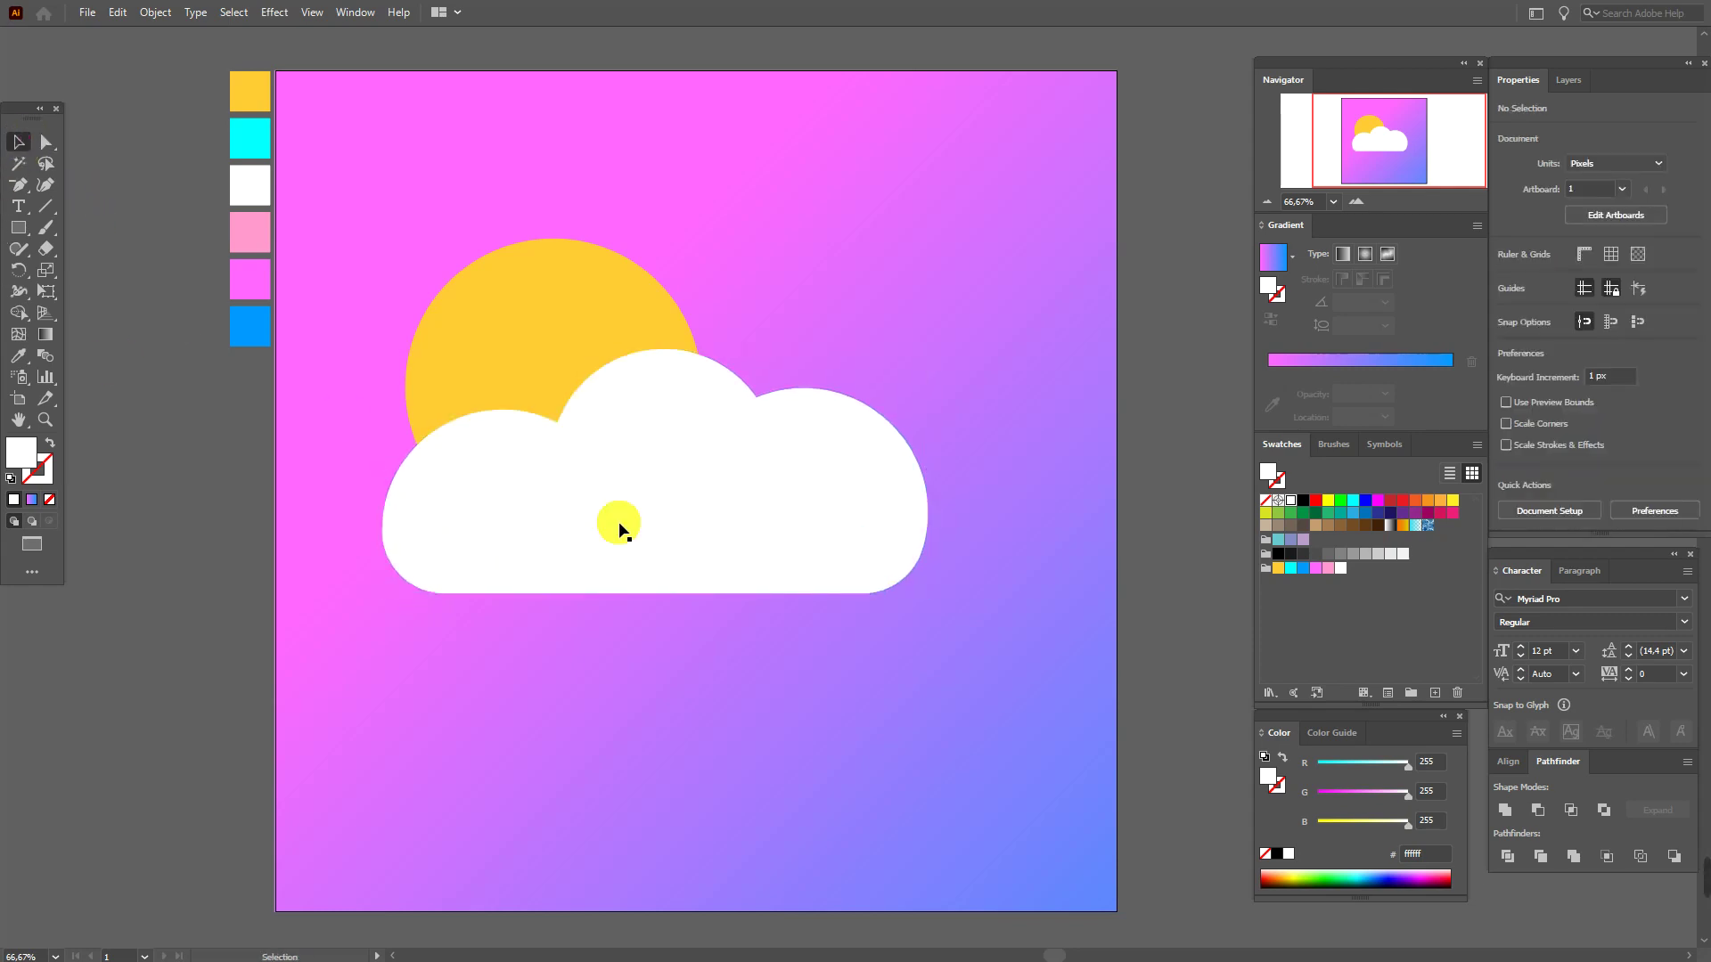
{"action": "left_click", "coordinate": [39, 470]}
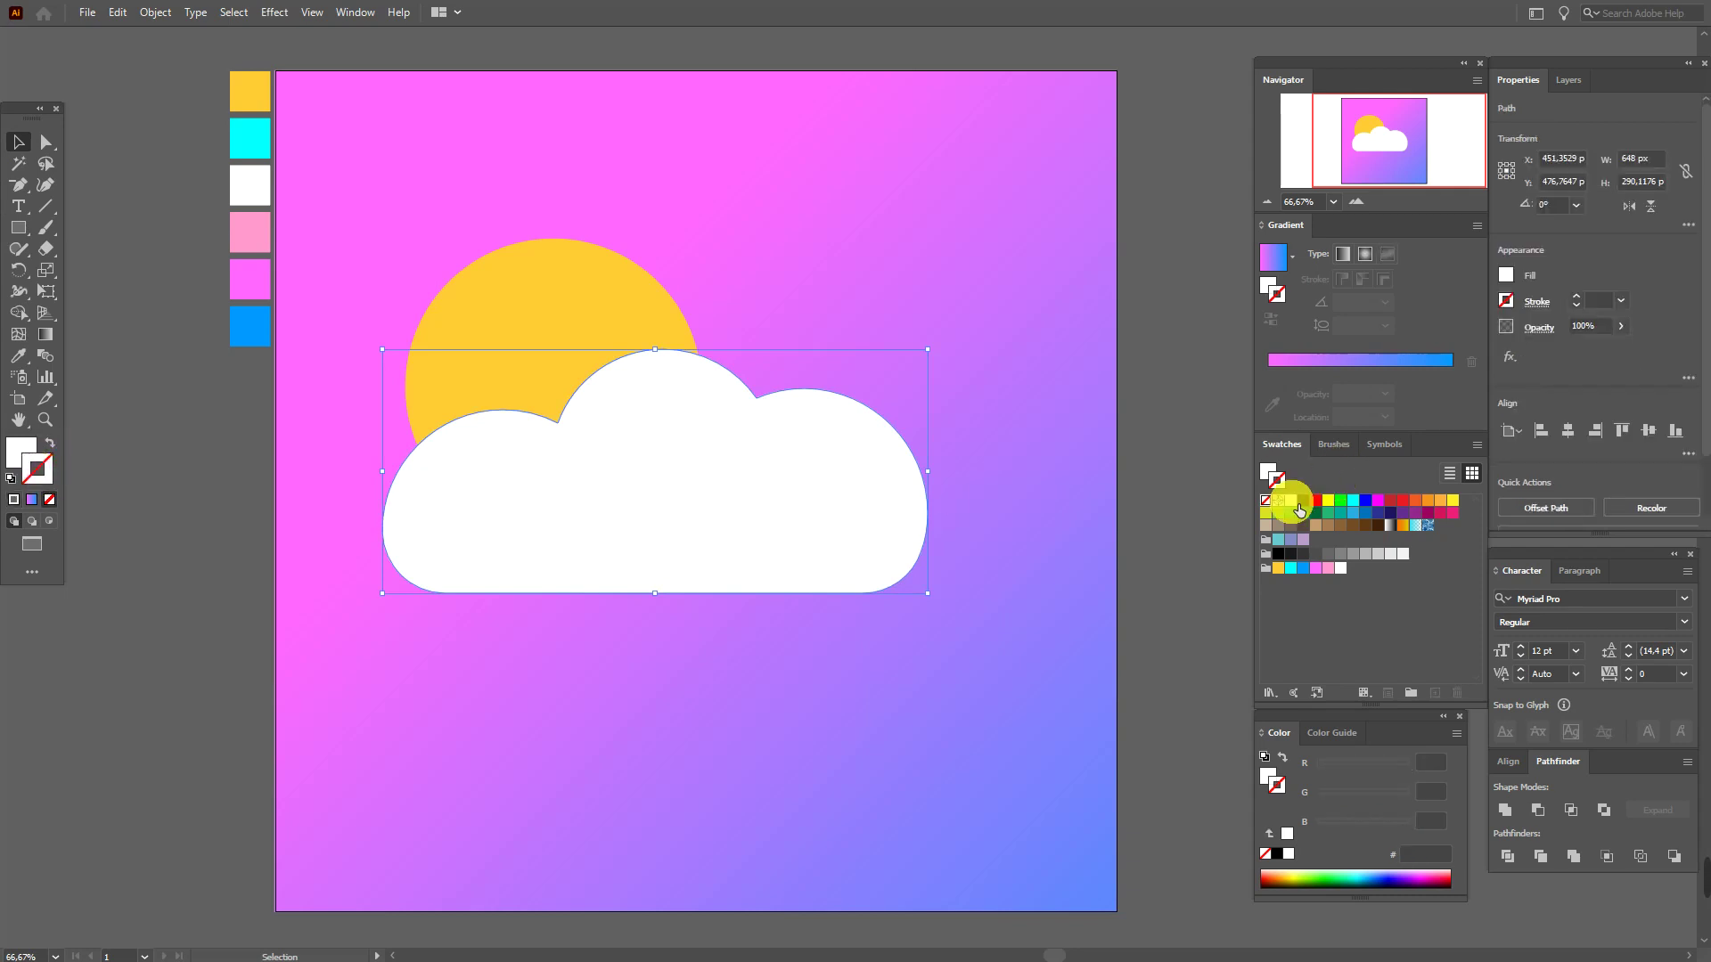
{"action": "left_click", "coordinate": [1292, 501]}
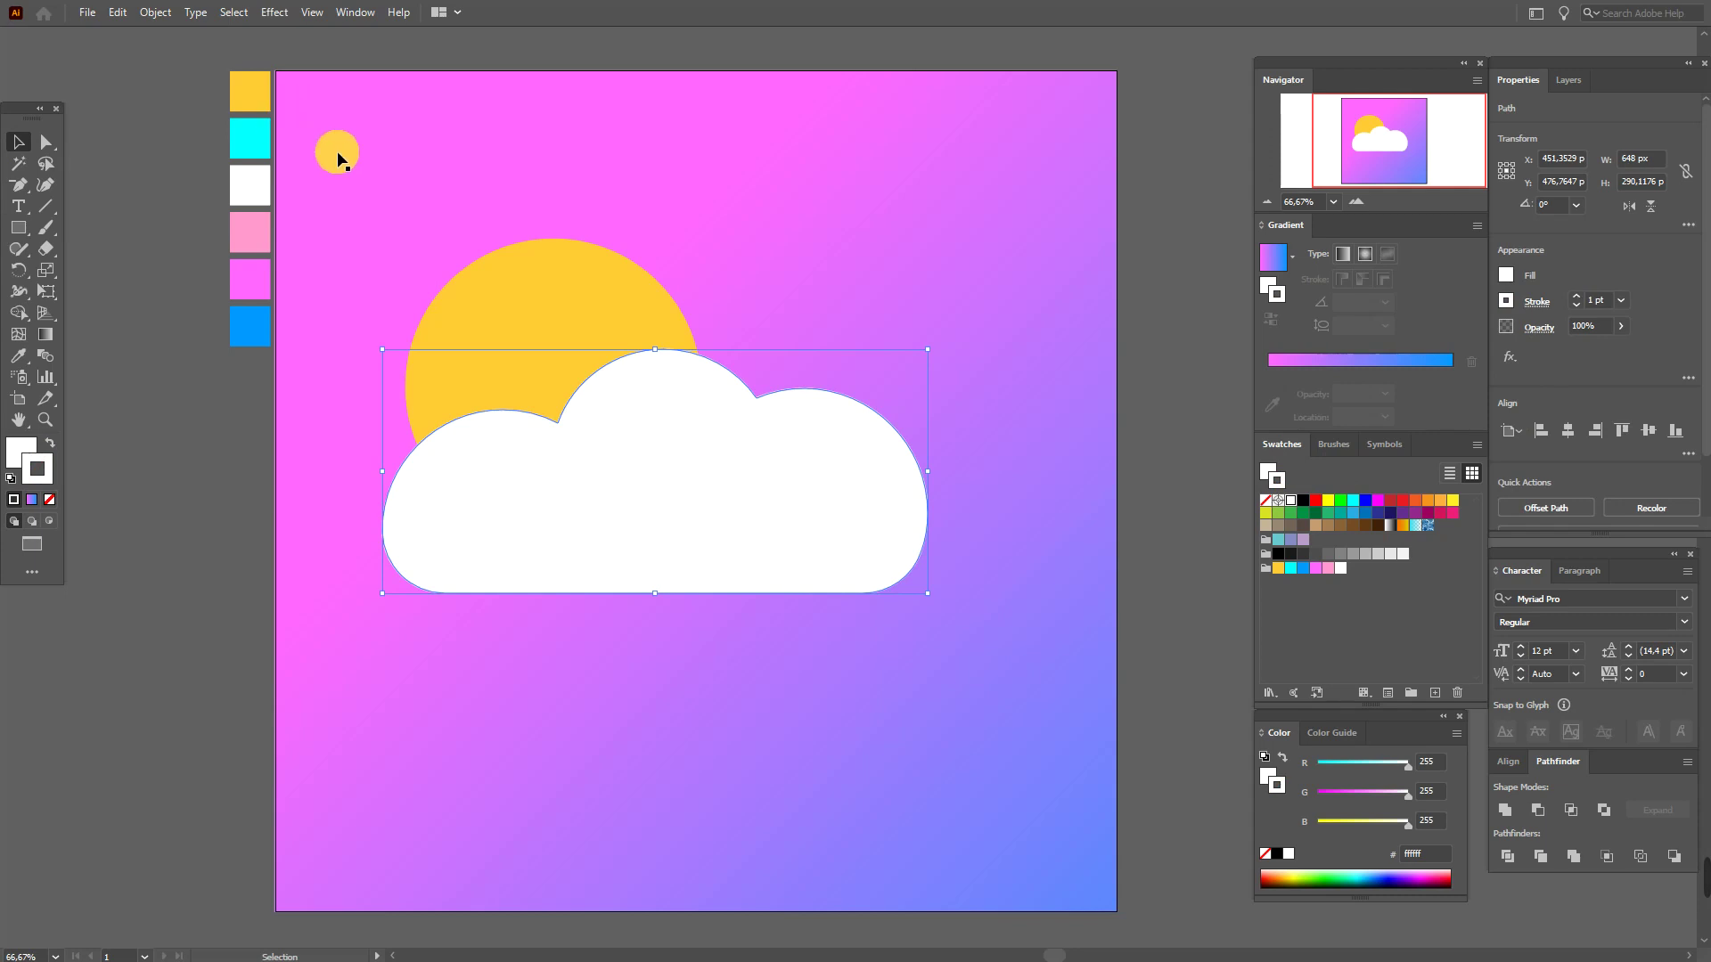
{"action": "left_click", "coordinate": [156, 13]}
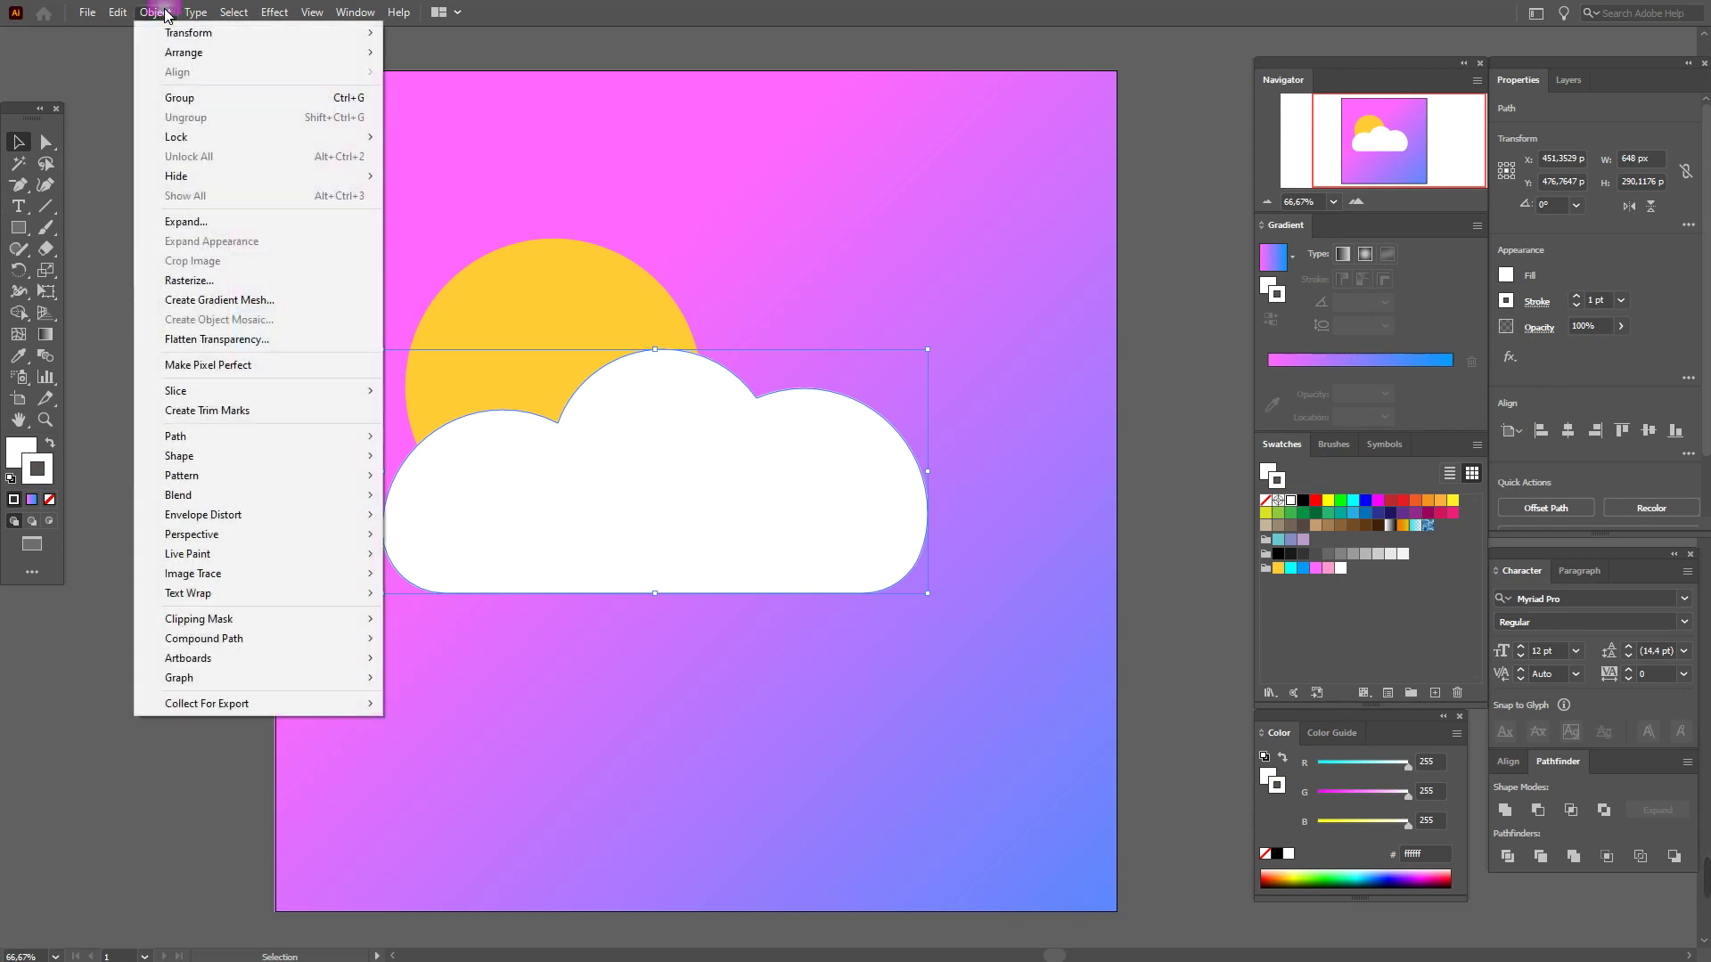
{"action": "left_click", "coordinate": [224, 223]}
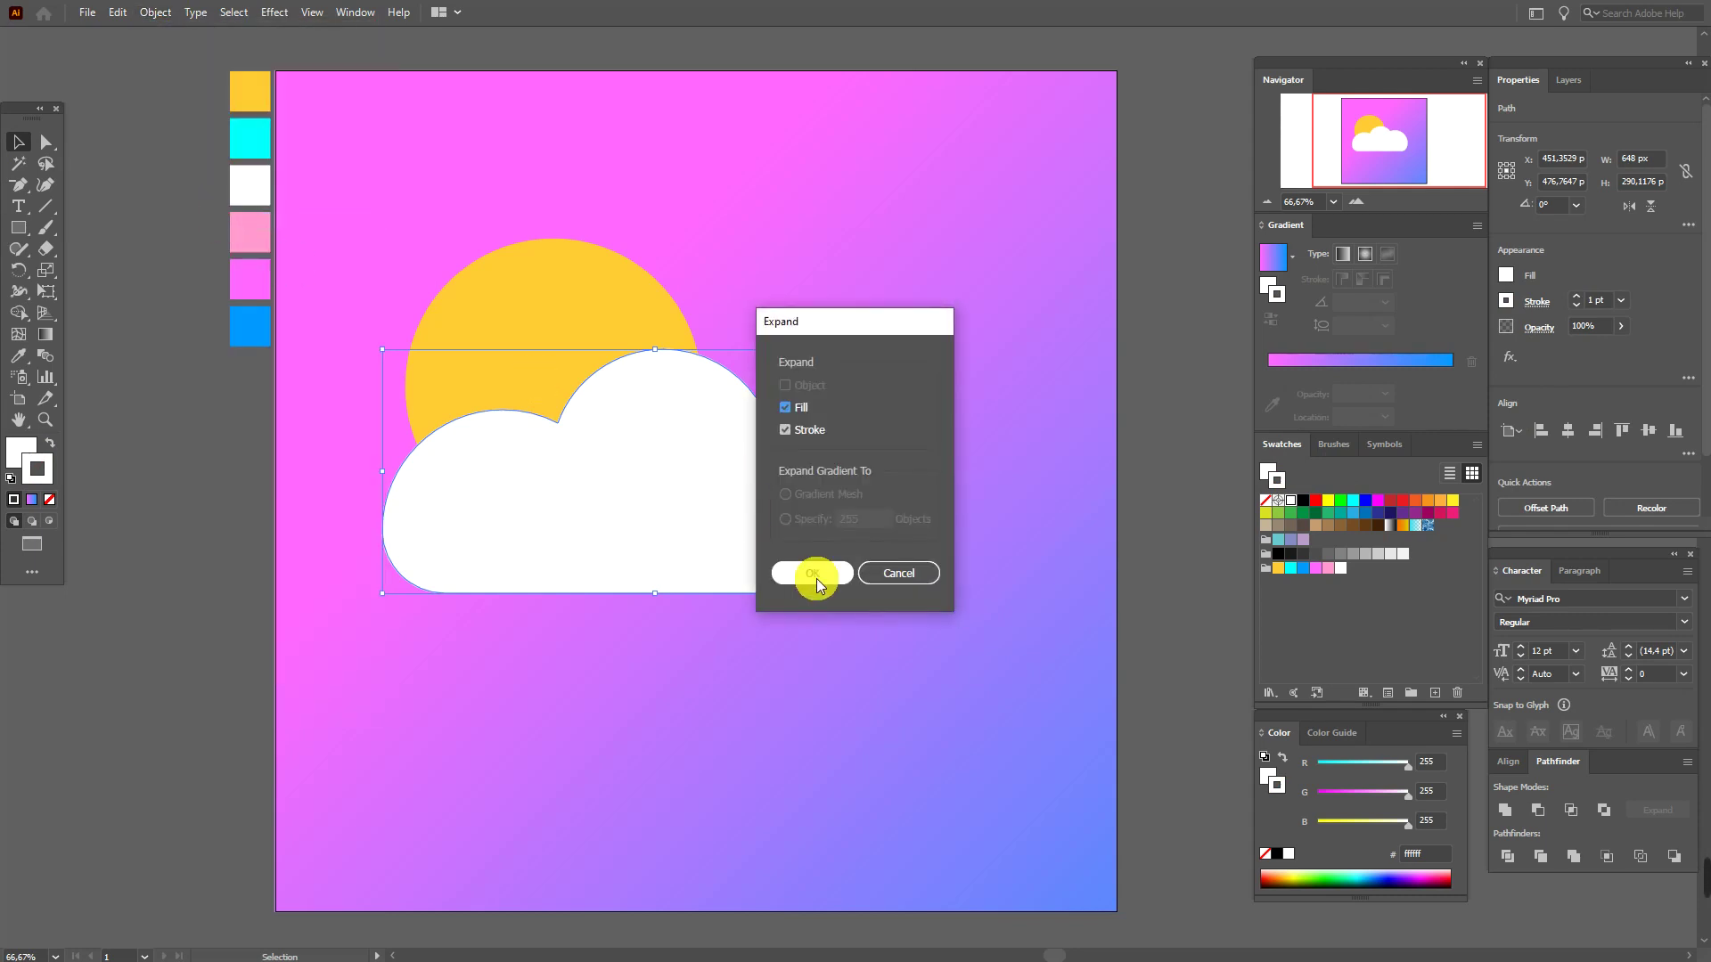
{"action": "left_click", "coordinate": [815, 579]}
- Ungroup the expanded cloud and select only its fill shape
{"action": "left_click", "coordinate": [10, 480]}
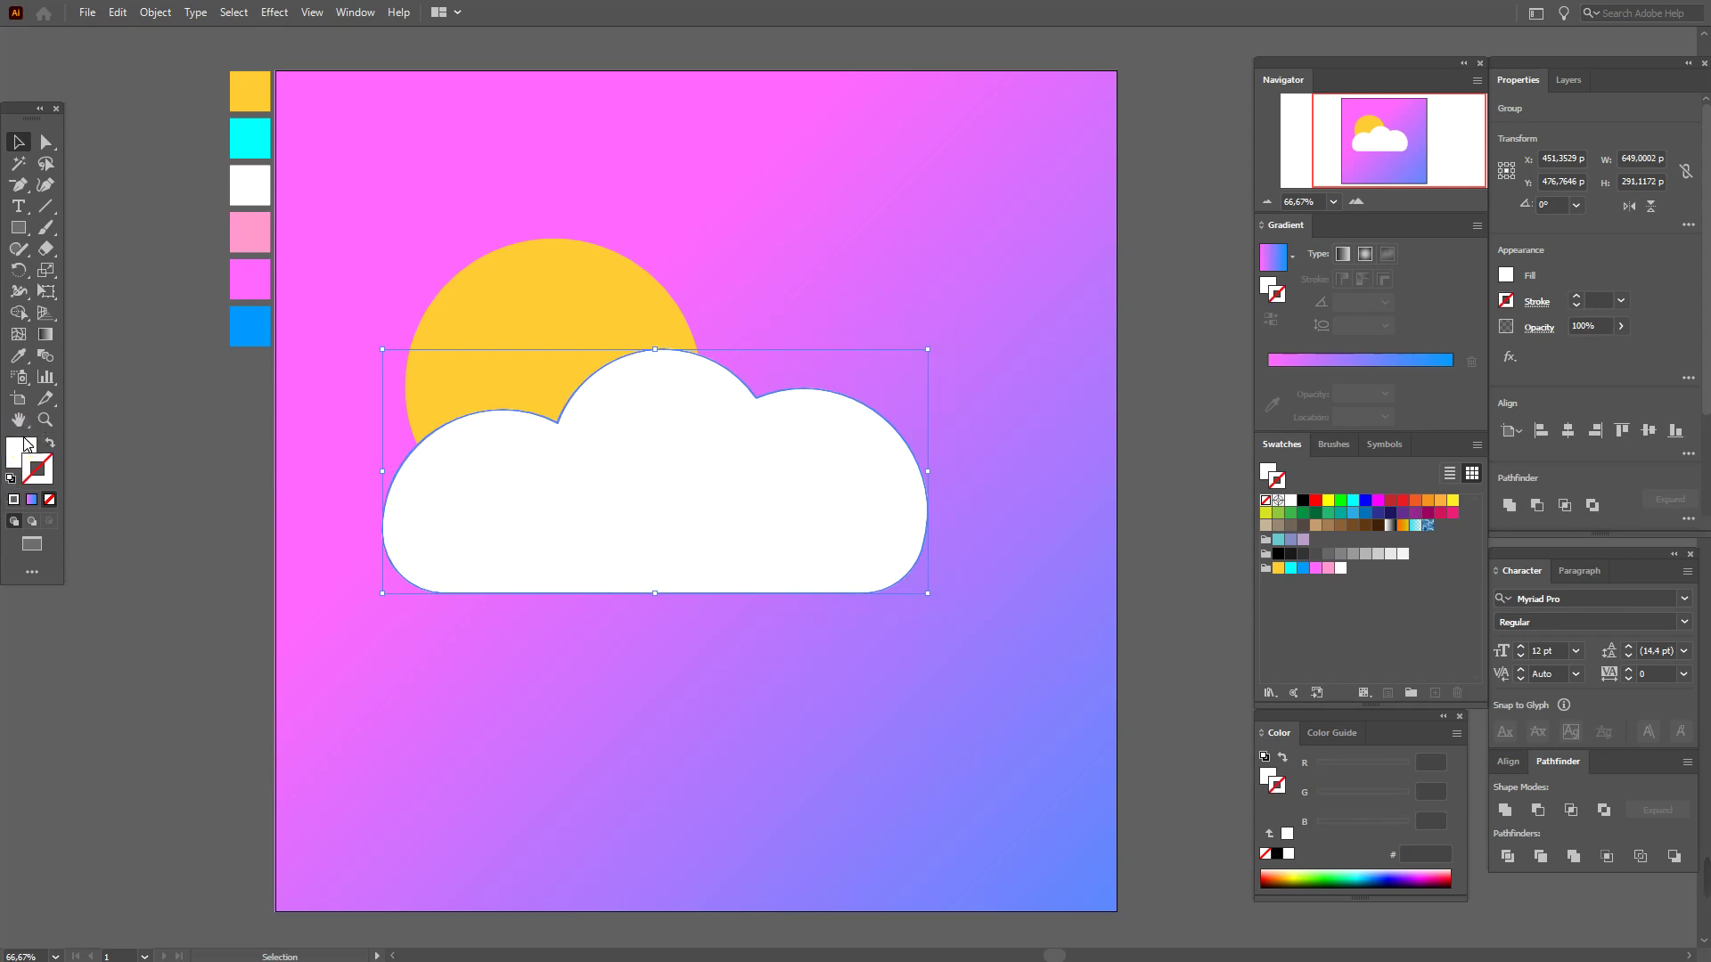
{"action": "left_click", "coordinate": [27, 445]}
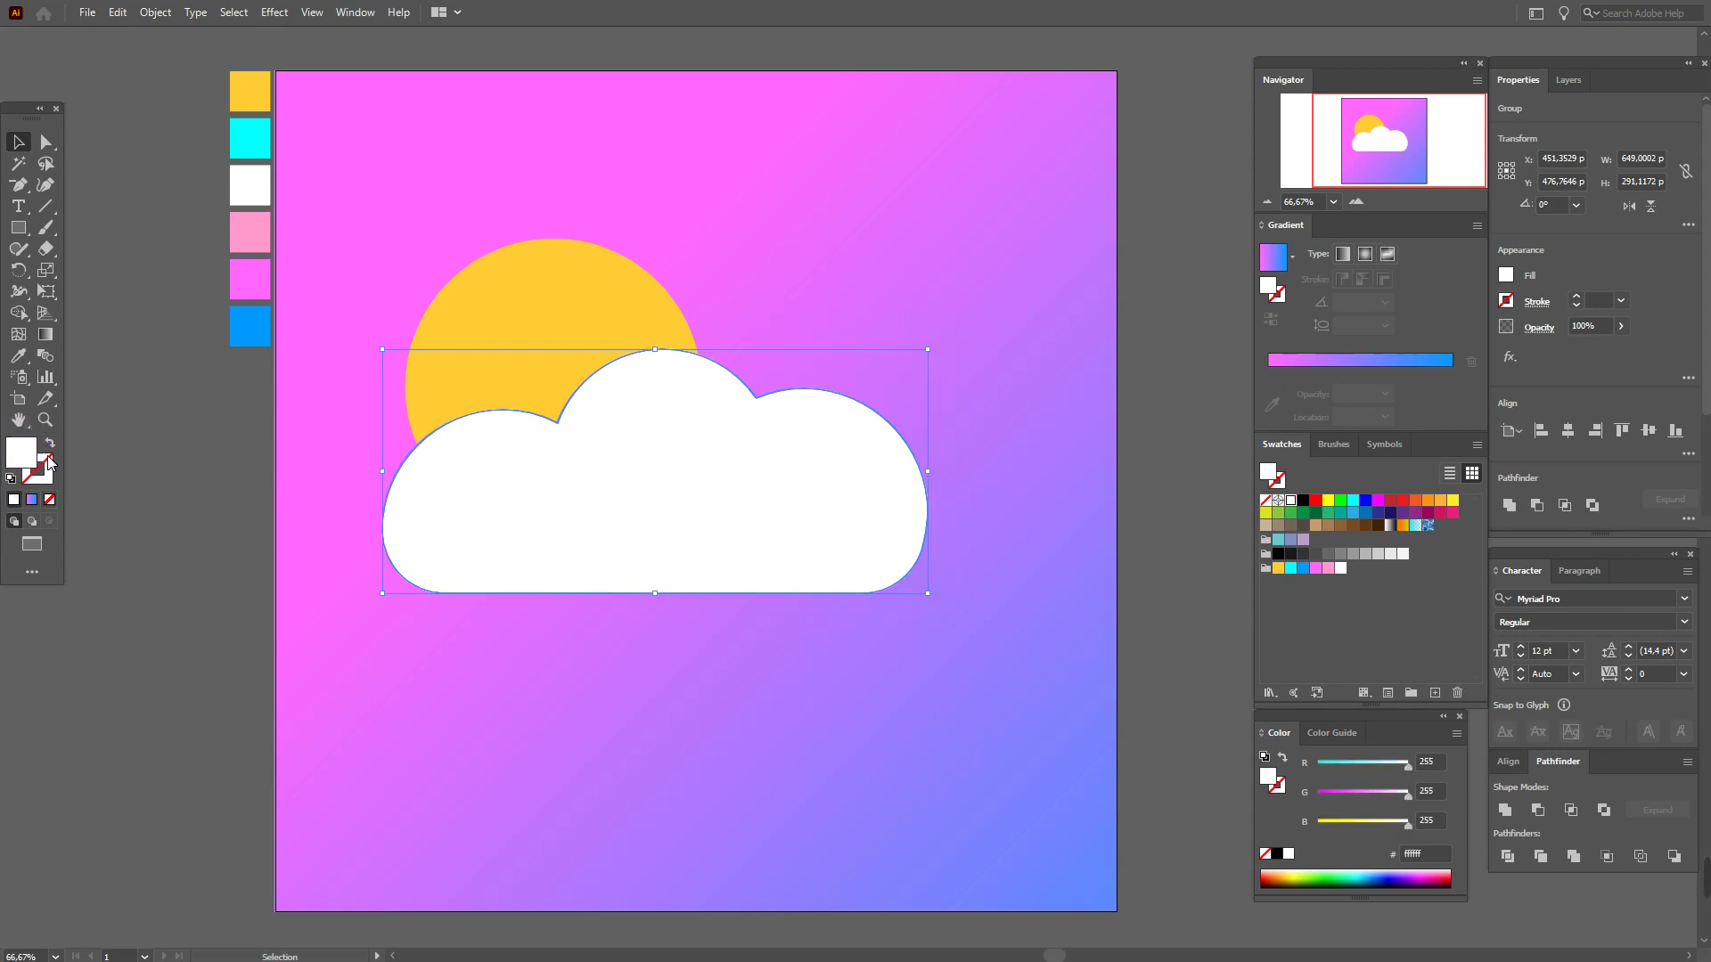
{"action": "left_click", "coordinate": [497, 636]}
{"action": "left_click", "coordinate": [553, 542]}
{"action": "right_click", "coordinate": [556, 539]}
{"action": "left_click", "coordinate": [669, 684]}
{"action": "left_click", "coordinate": [1203, 524]}
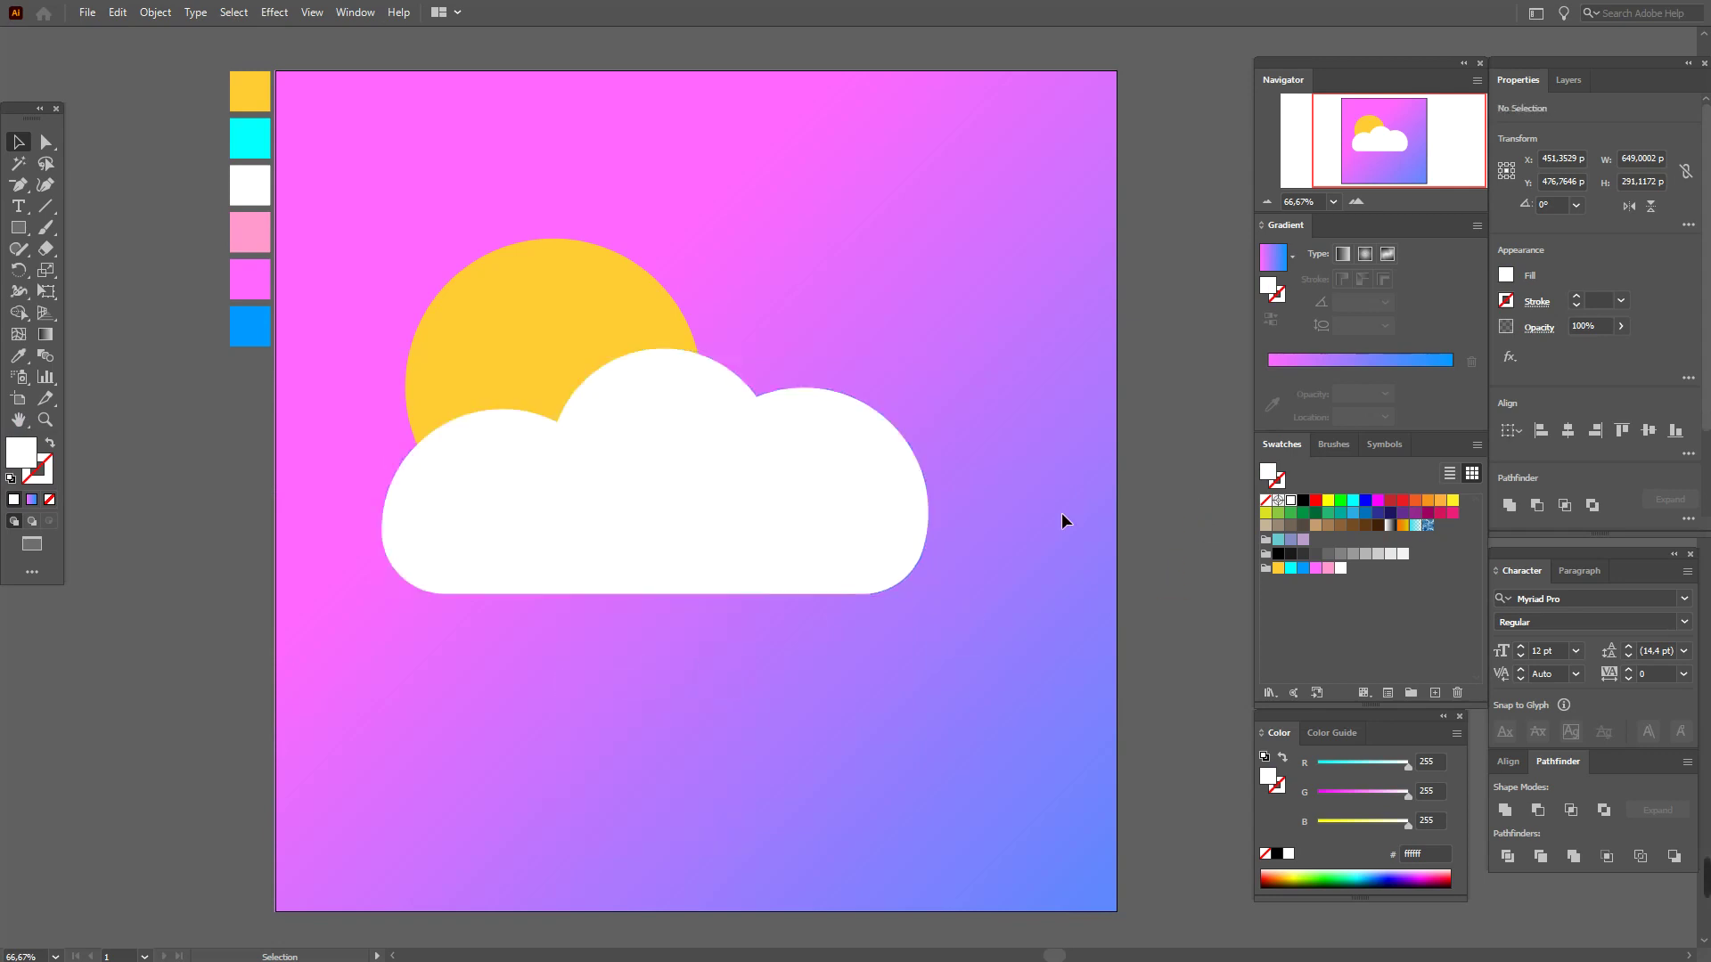
{"action": "left_click", "coordinate": [837, 463]}
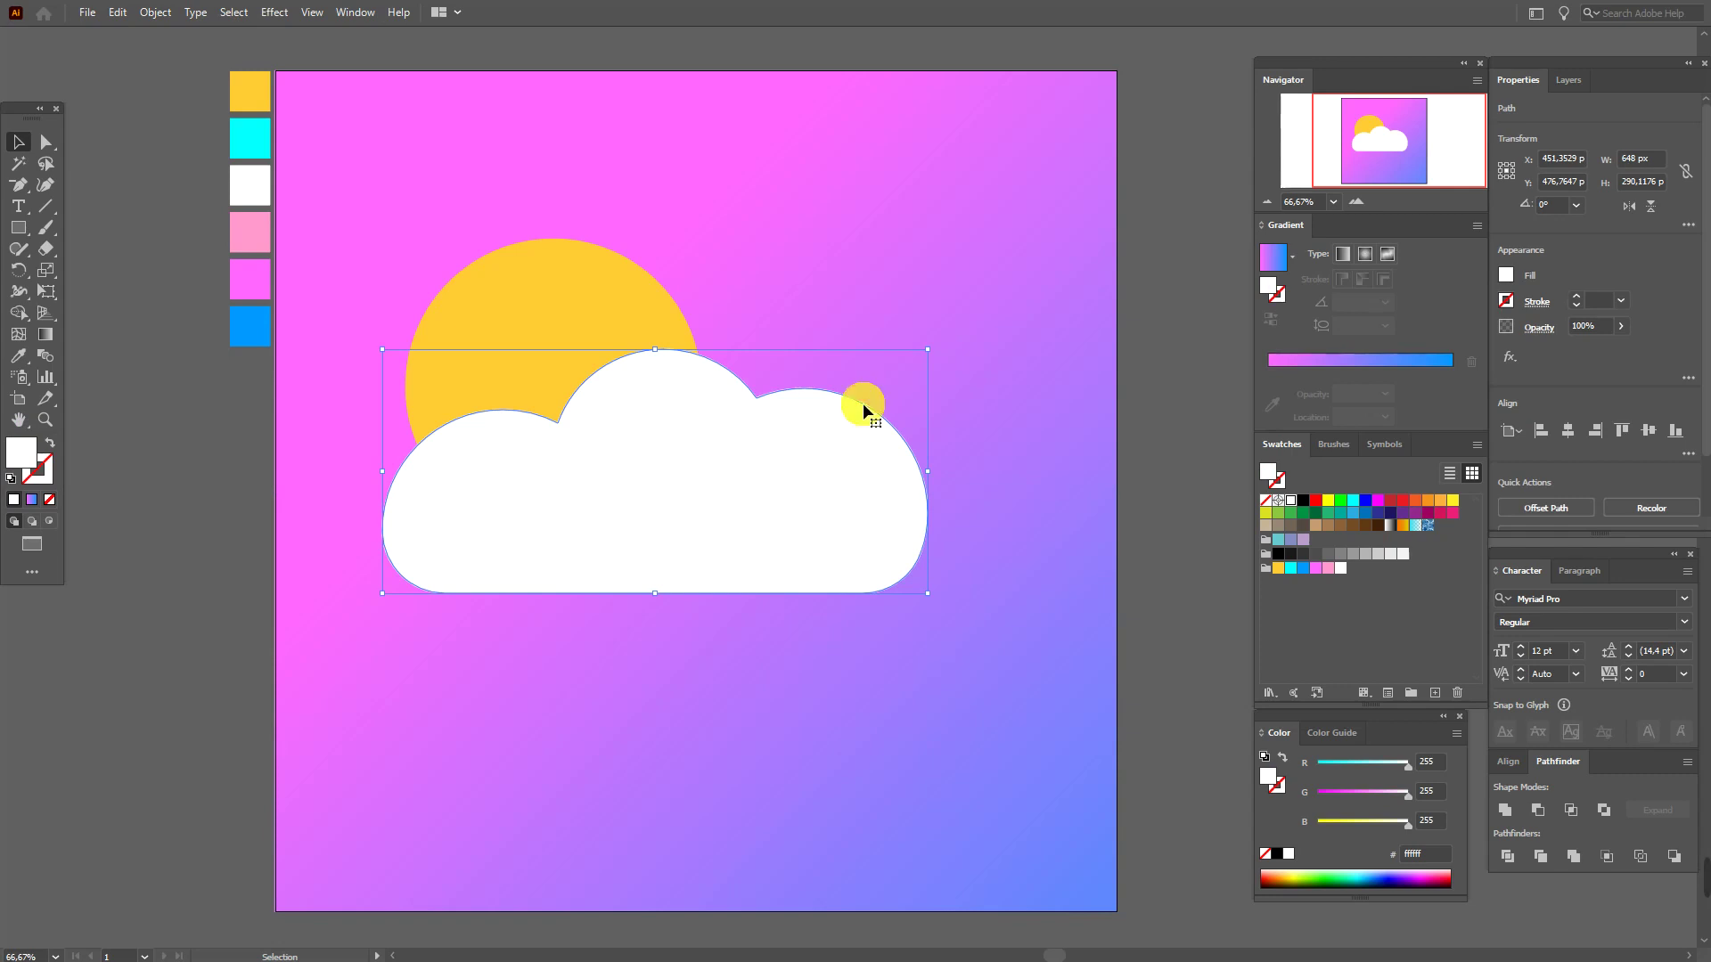
{"action": "left_click", "coordinate": [1192, 517]}
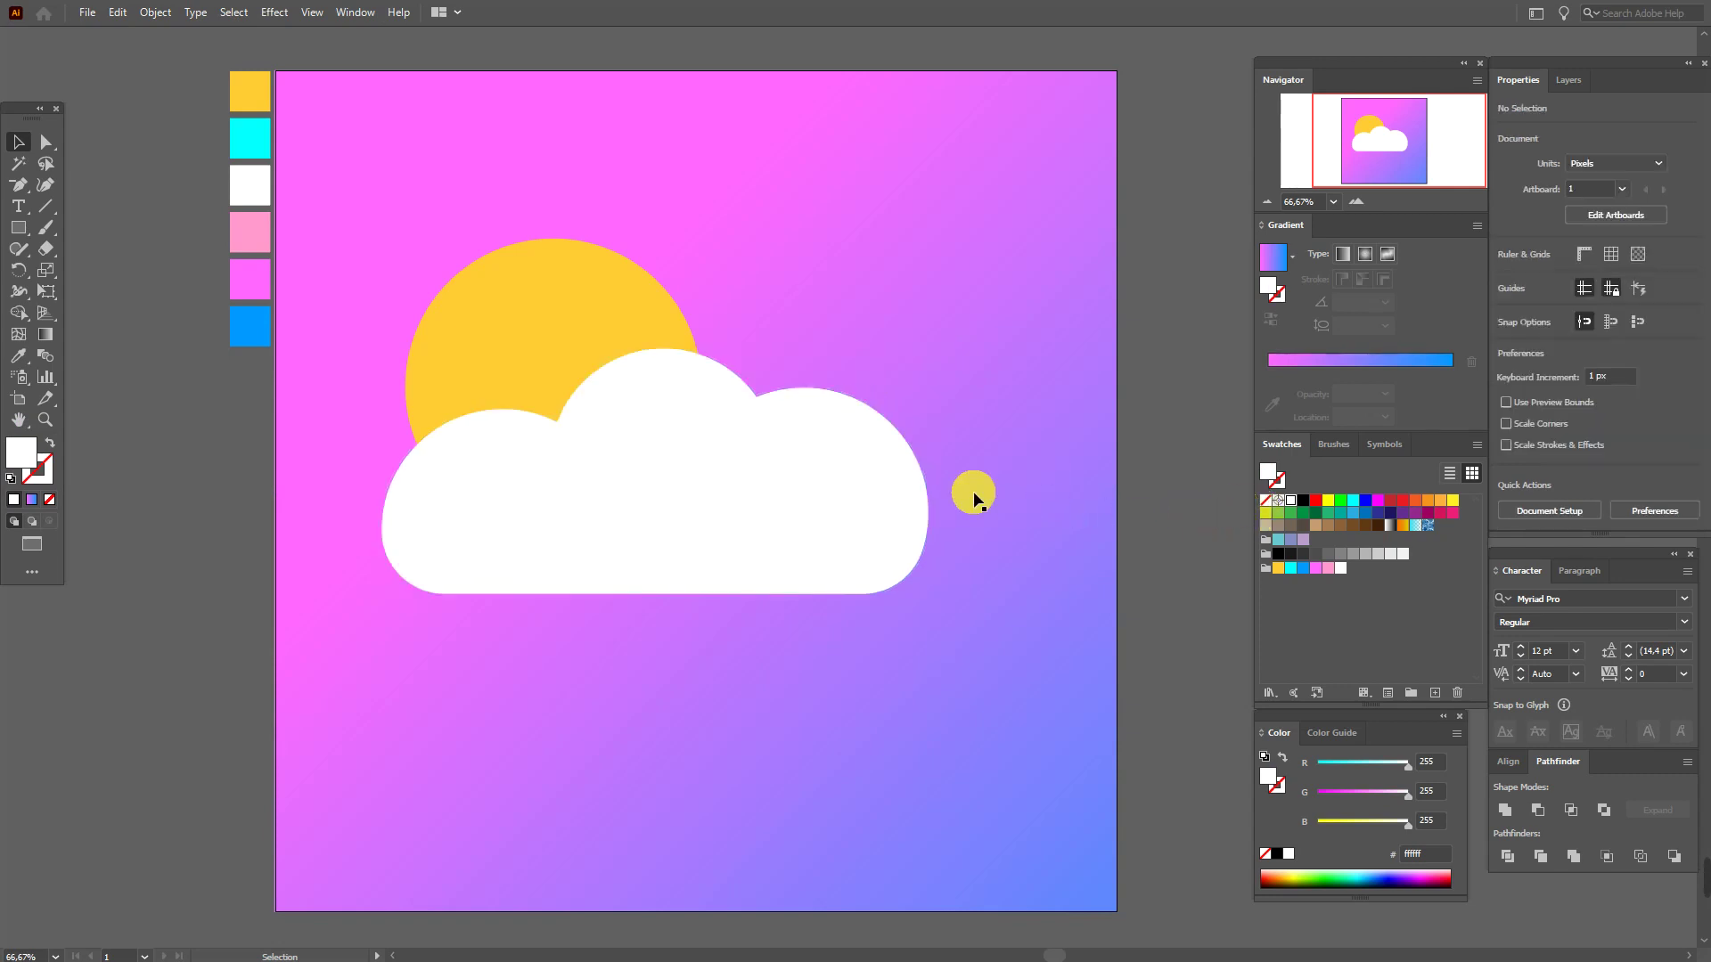
{"action": "left_click_drag", "start_coordinate": [887, 503], "coordinate": [795, 526]}
{"action": "key", "text": "Escape"}
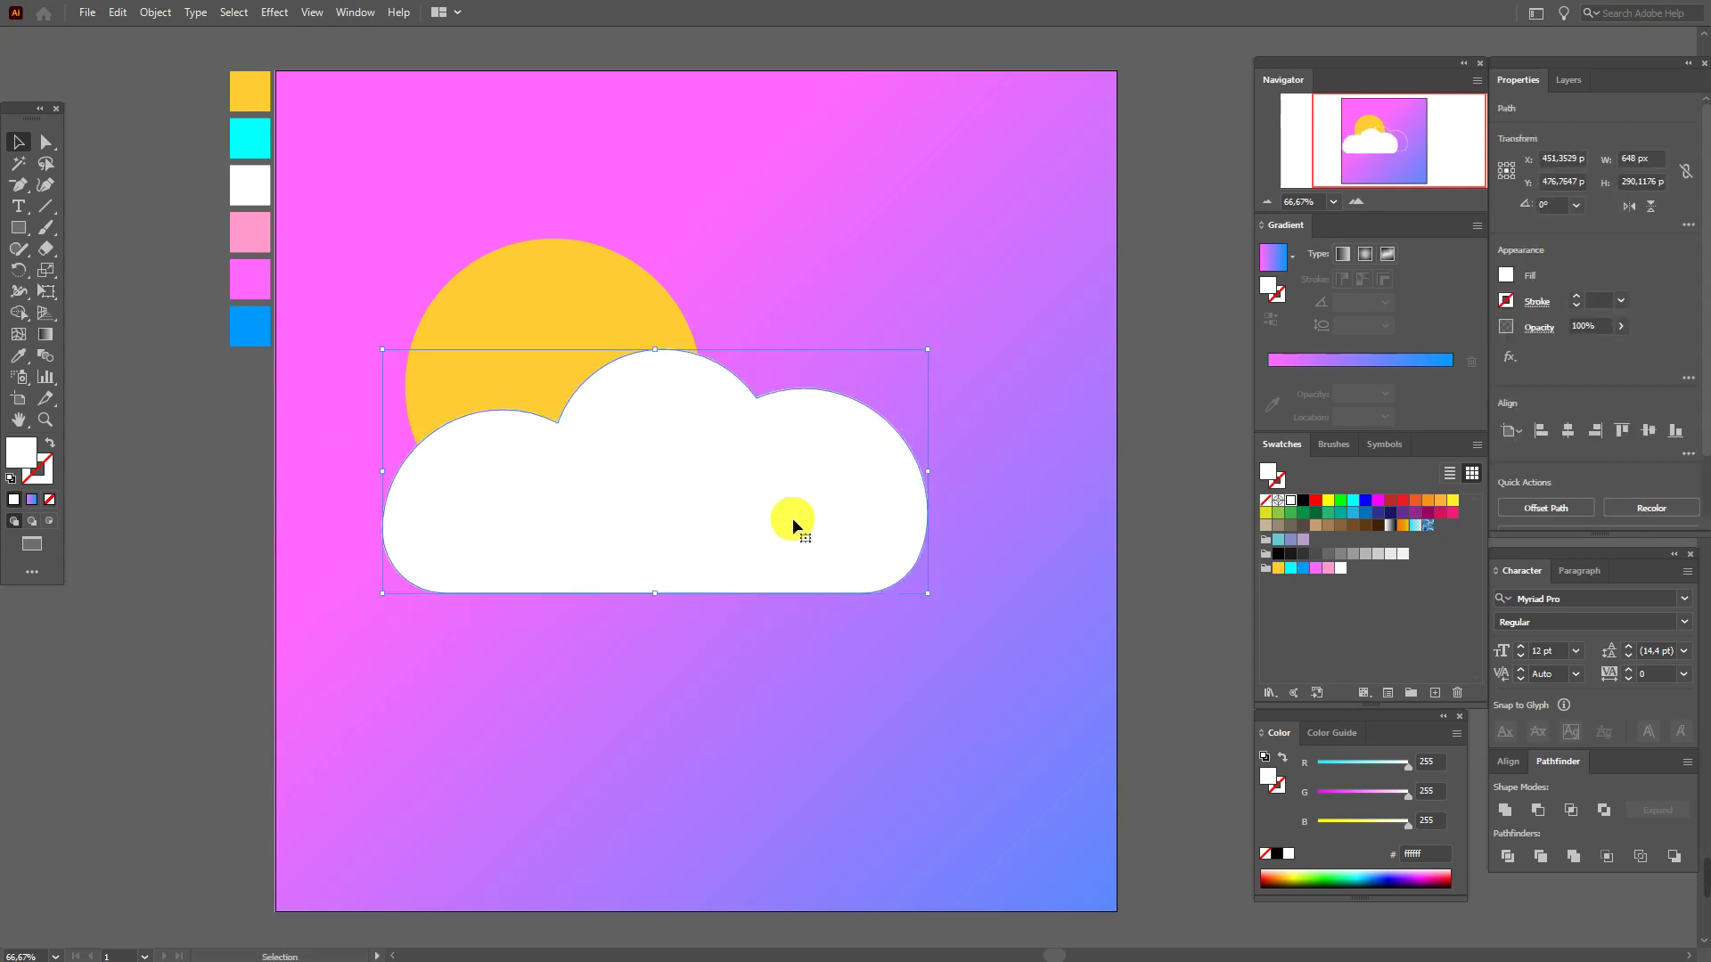
{"action": "left_click", "coordinate": [1146, 470]}
- Set the opacity of the cloud's white fill shape to 20%, leaving its outline shape untouched
{"action": "left_click", "coordinate": [848, 509]}
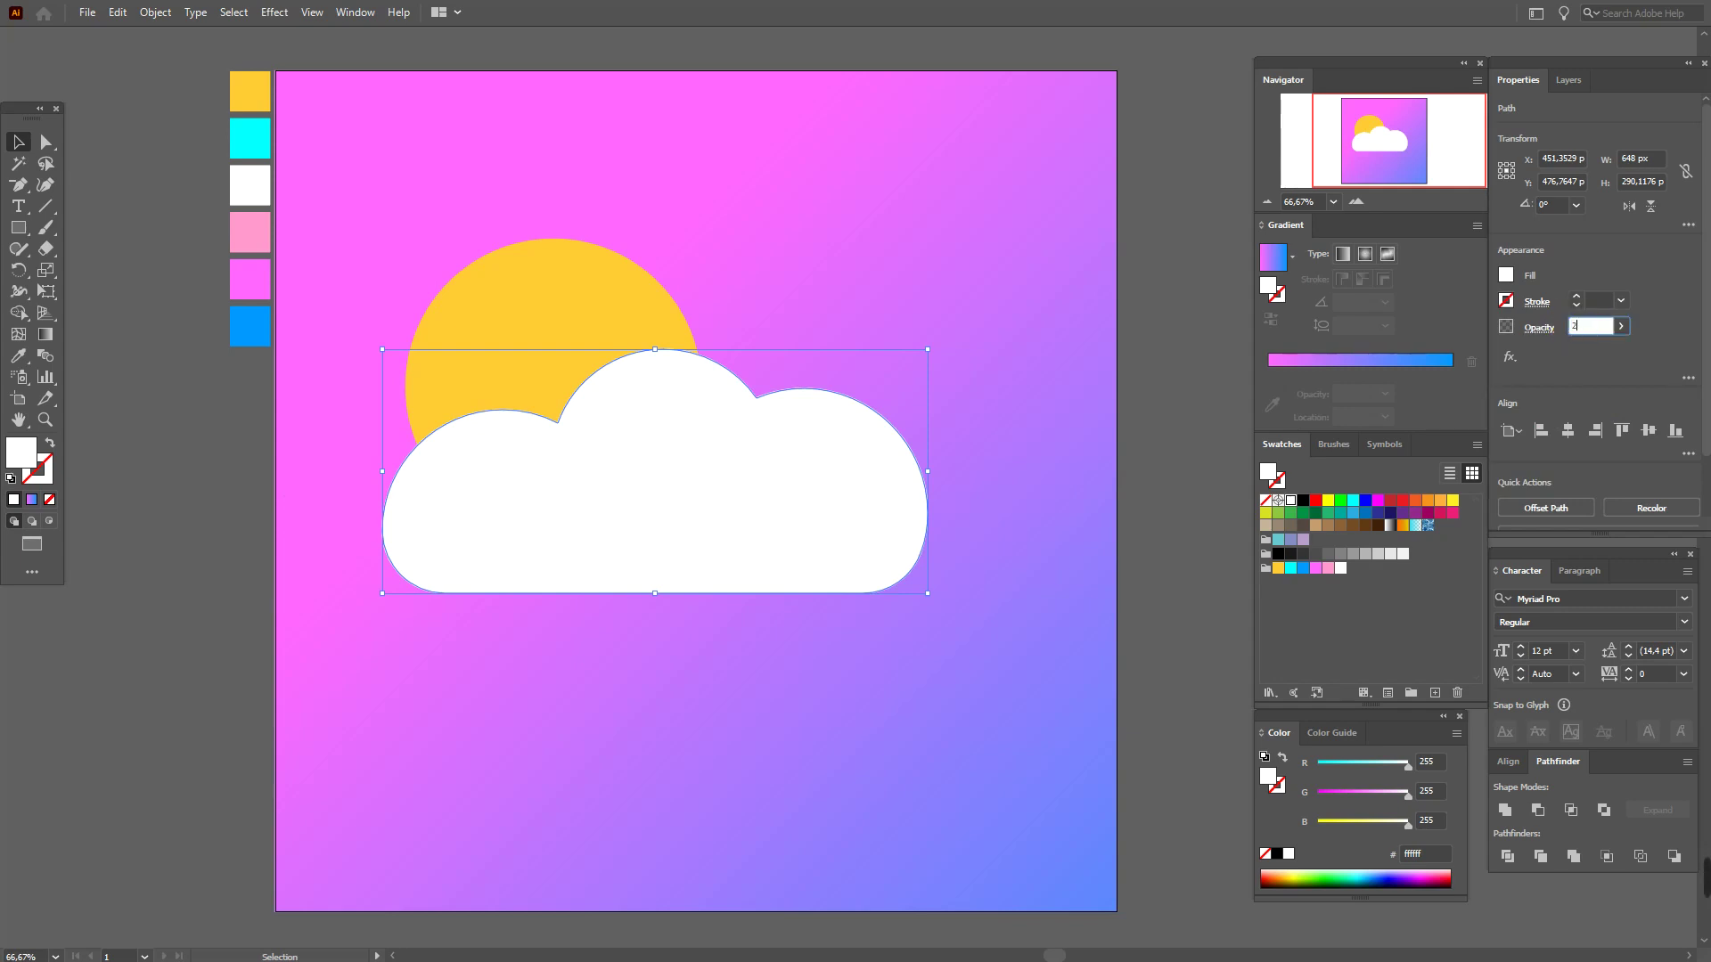
{"action": "key", "text": "Return"}
{"action": "left_click", "coordinate": [1580, 329]}
{"action": "left_click", "coordinate": [1154, 364]}
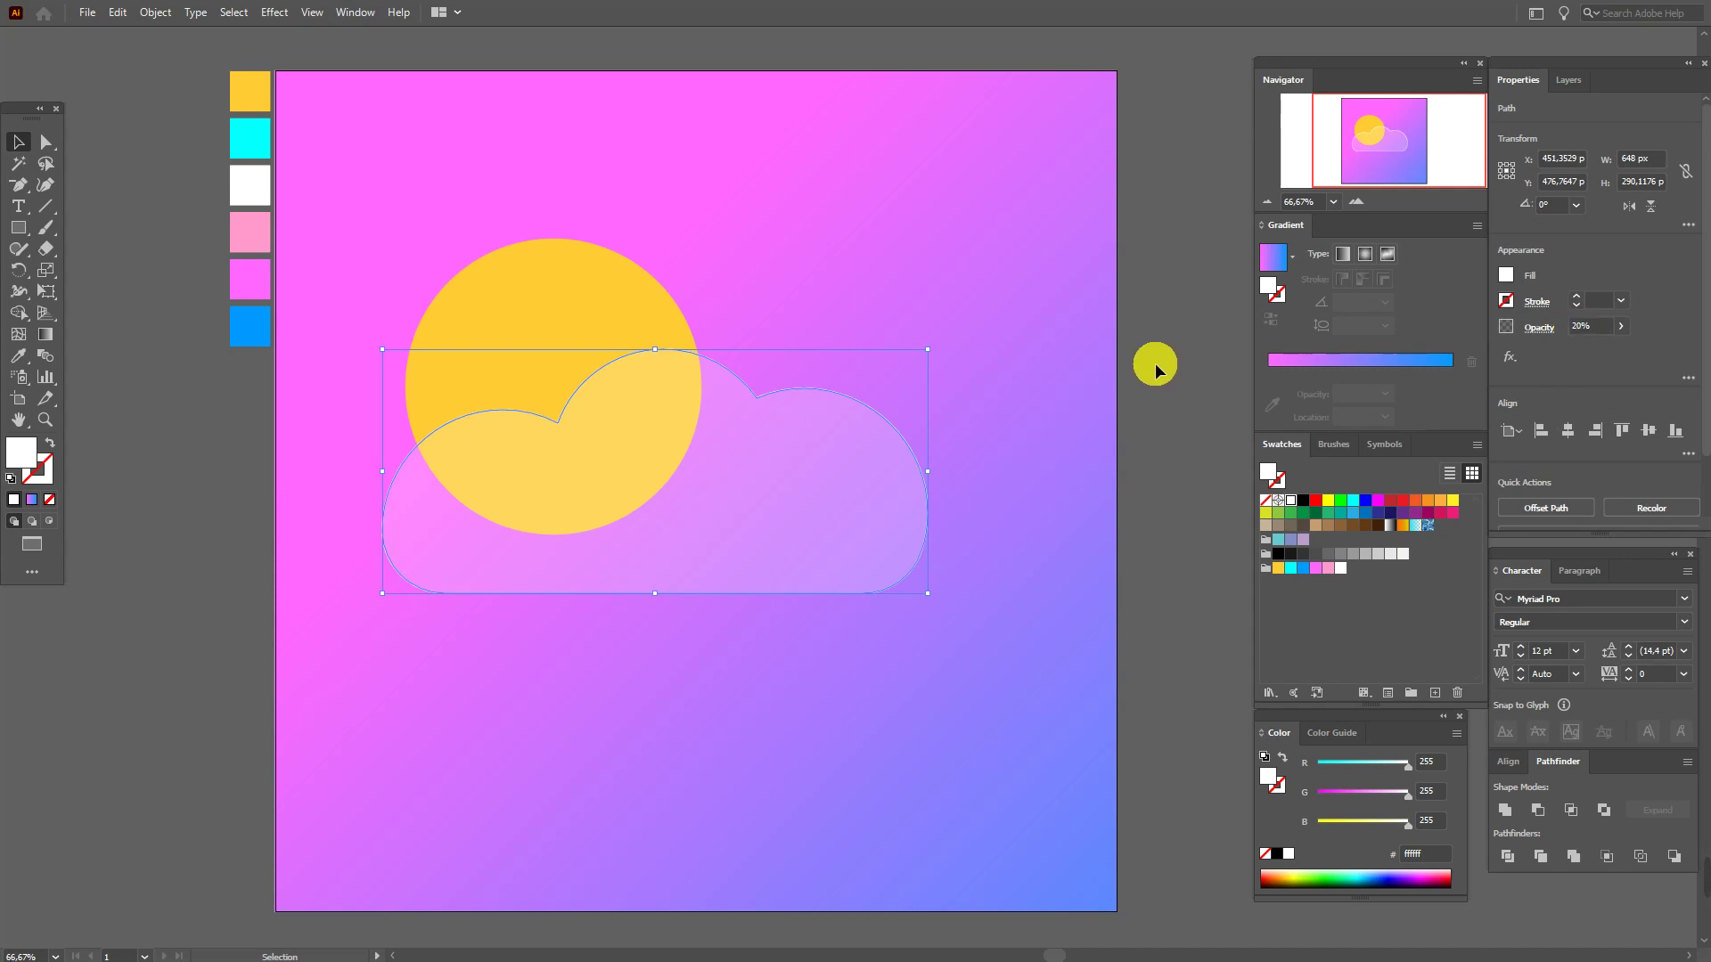
{"action": "left_click", "coordinate": [1195, 486]}
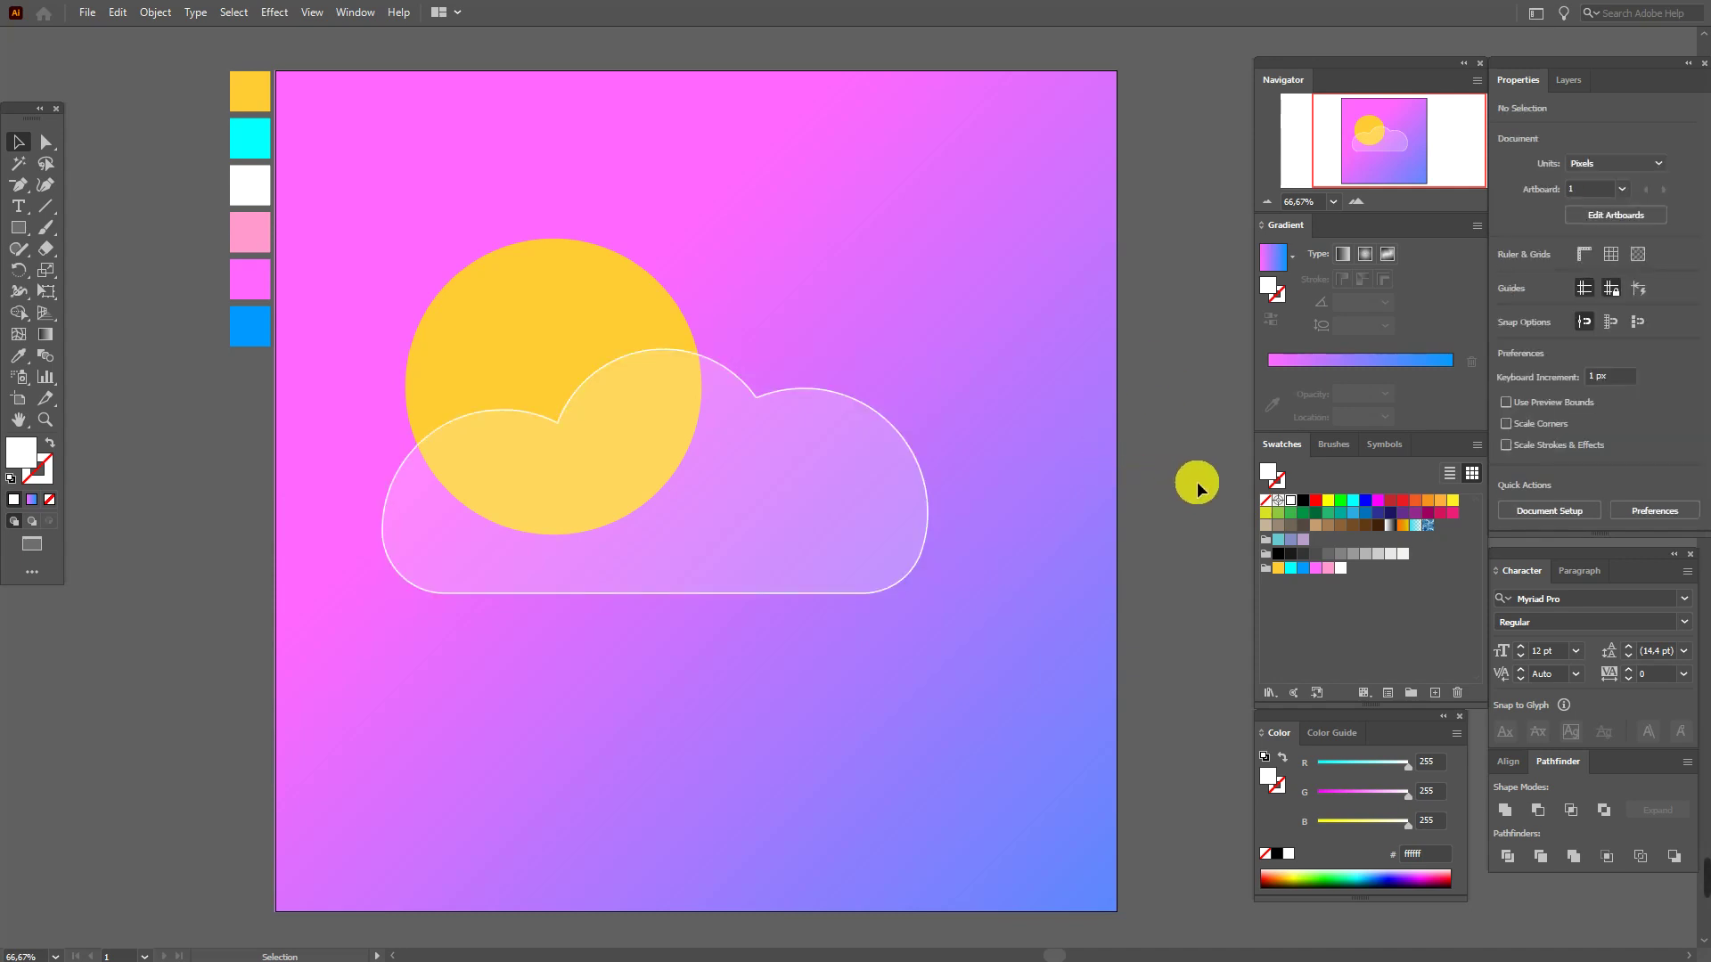
- Sample the sun's yellow and draw a closed lightning bolt about 116 x 182 px below the cloud with the Pen tool
{"action": "left_click", "coordinate": [18, 355]}
{"action": "left_click", "coordinate": [544, 322]}
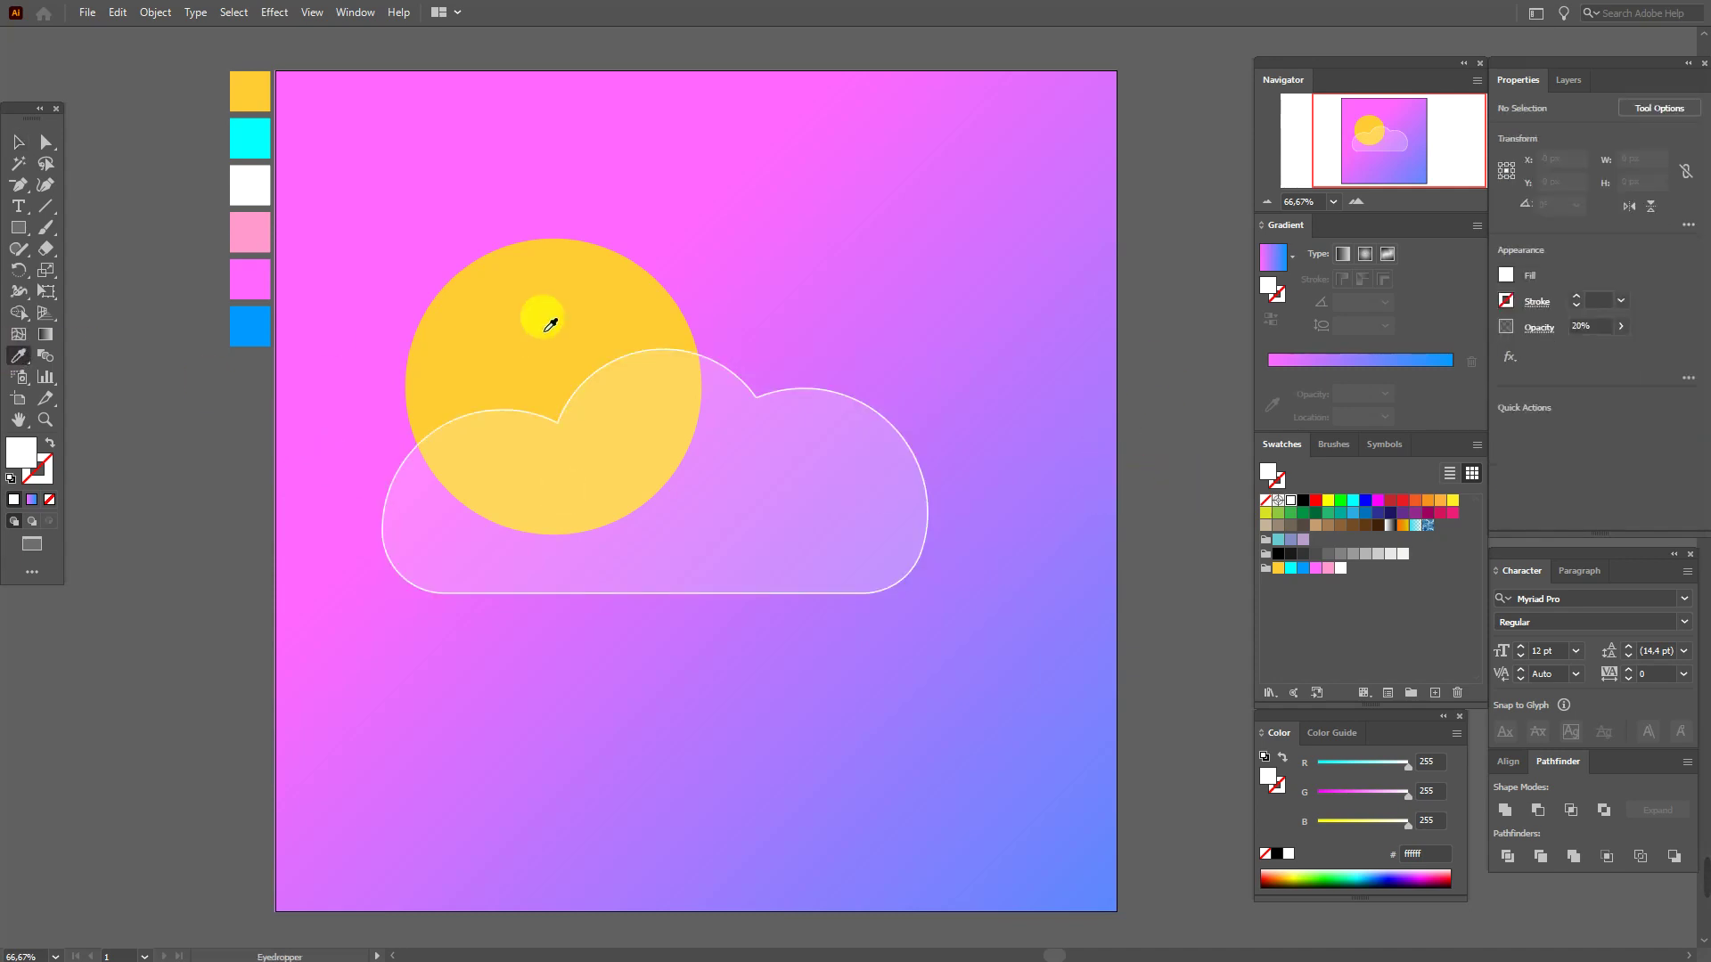
{"action": "left_click", "coordinate": [21, 186]}
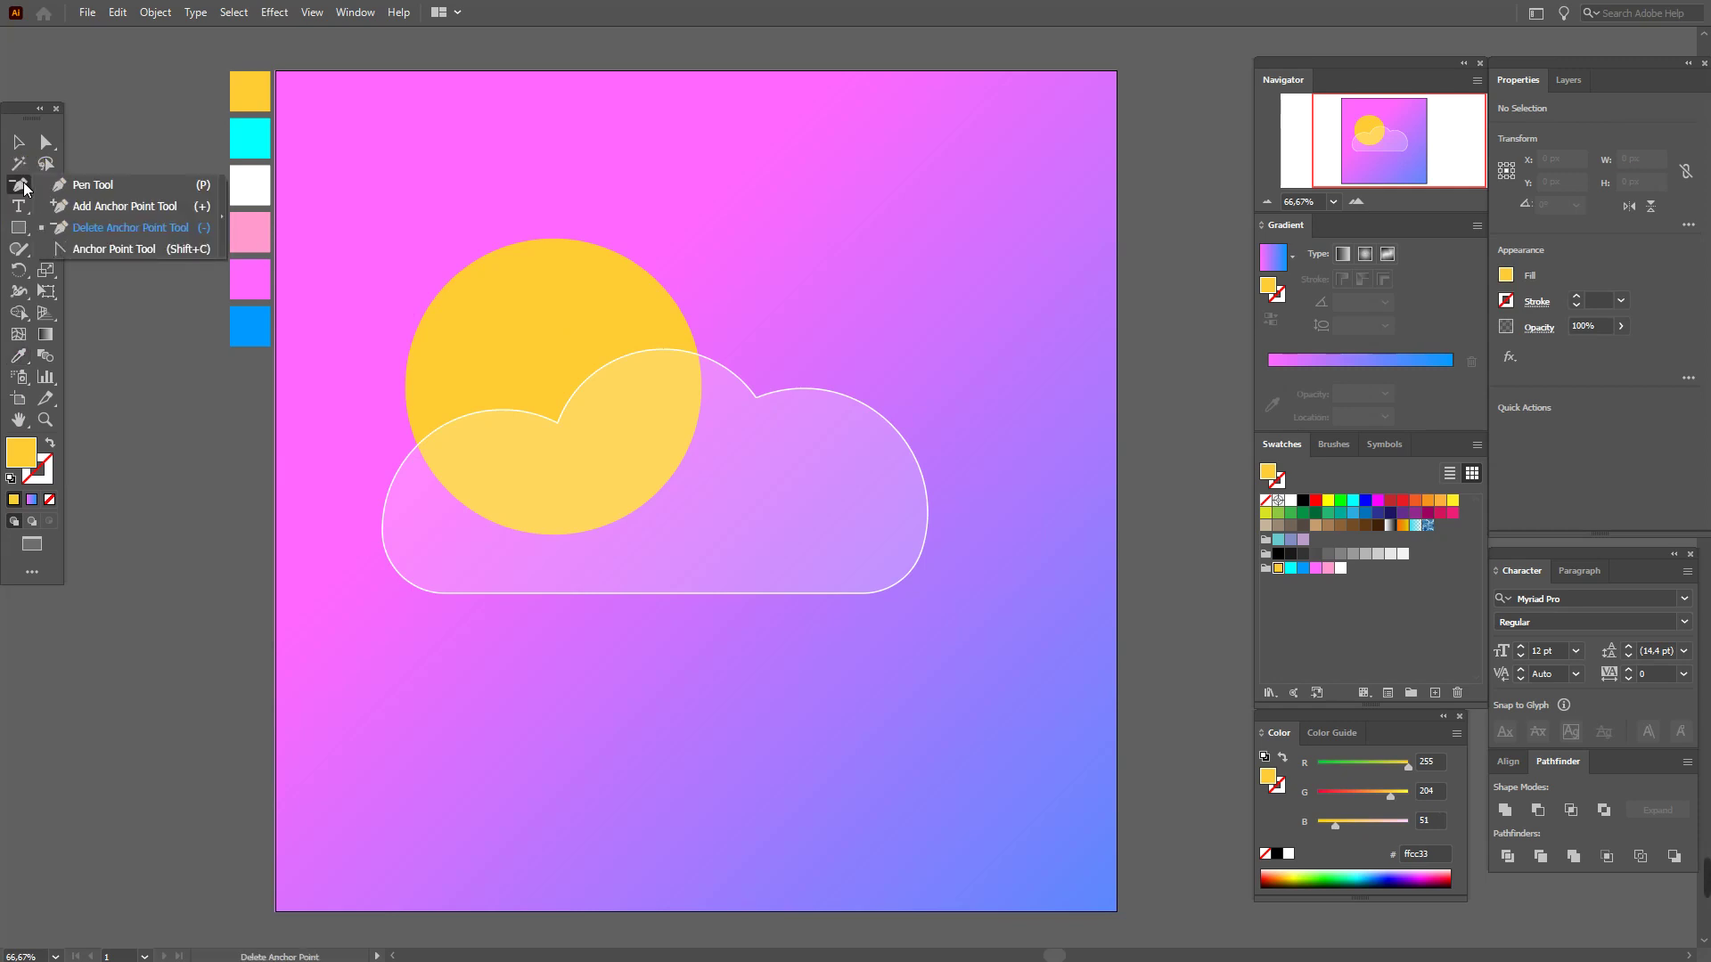
{"action": "left_click", "coordinate": [92, 185]}
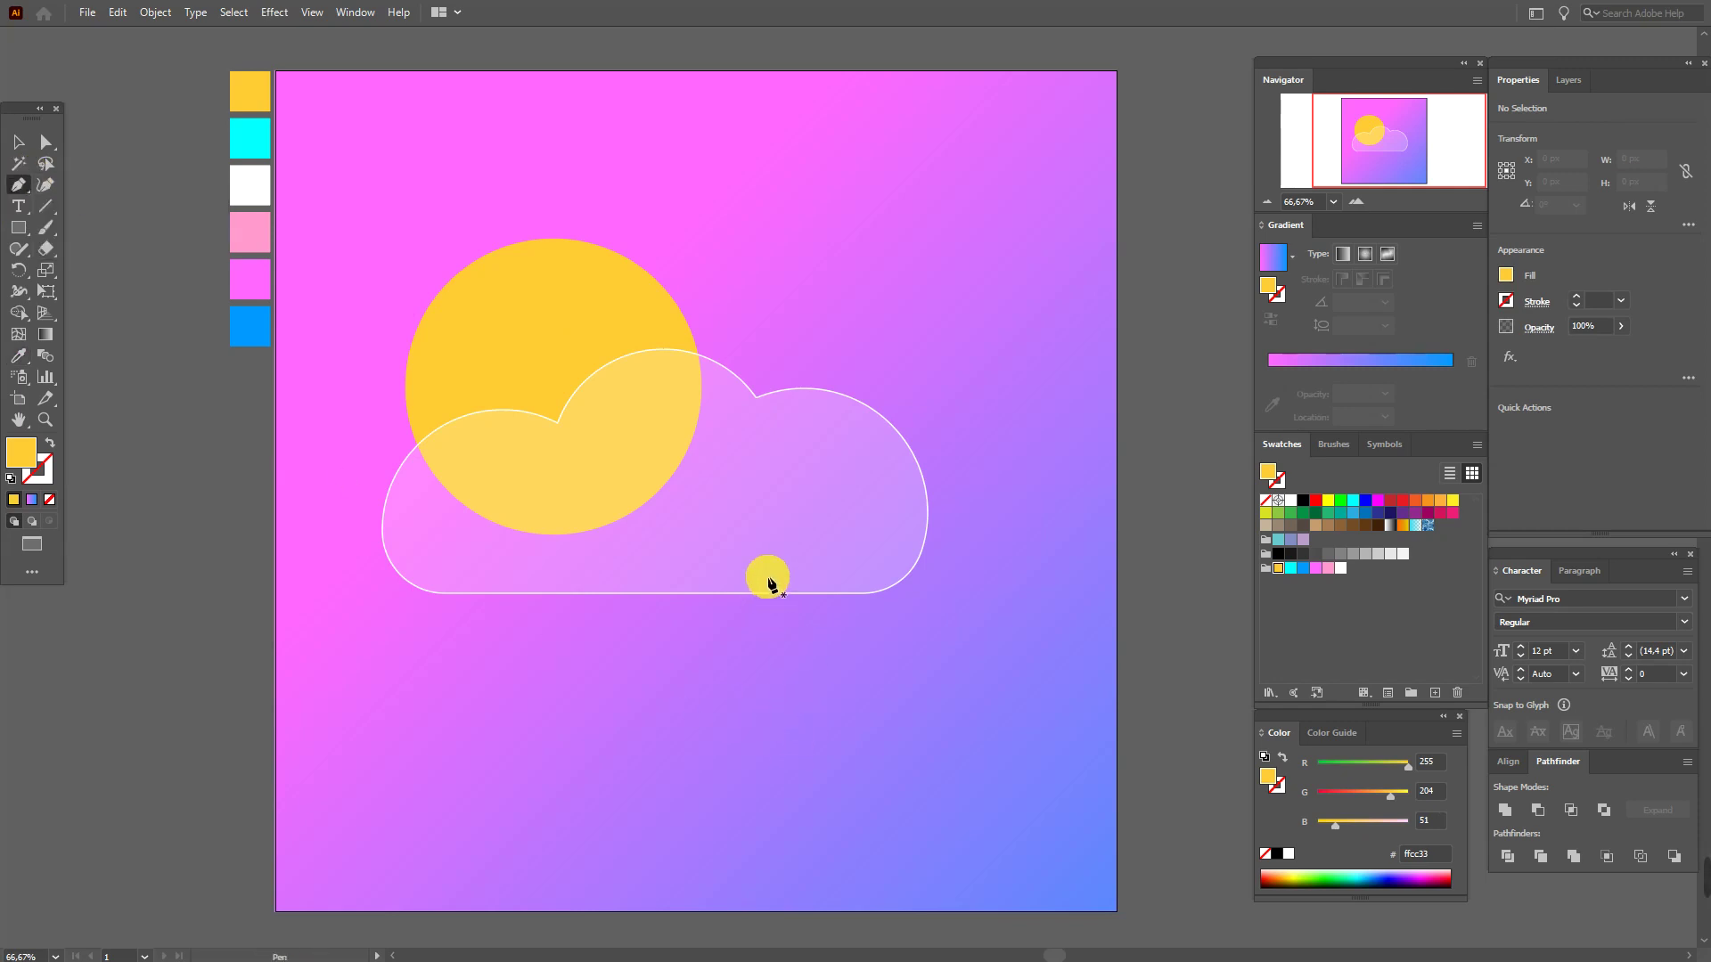
{"action": "left_click", "coordinate": [768, 622]}
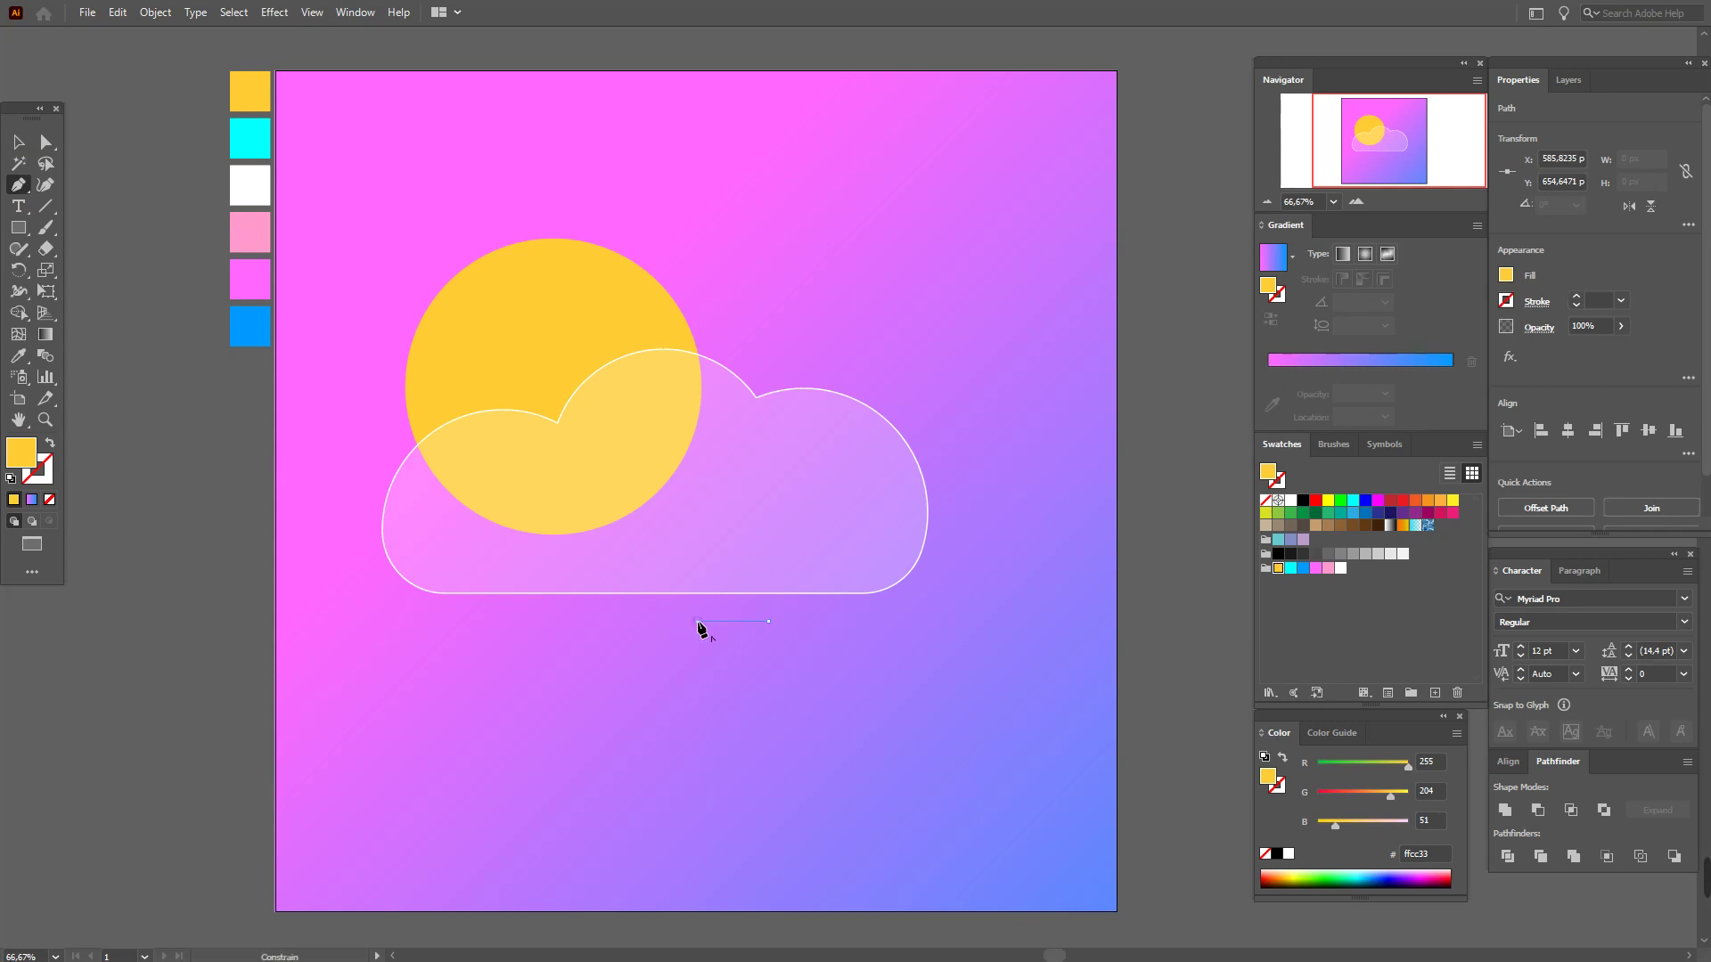
{"action": "left_click", "coordinate": [697, 621]}
{"action": "left_click", "coordinate": [719, 658]}
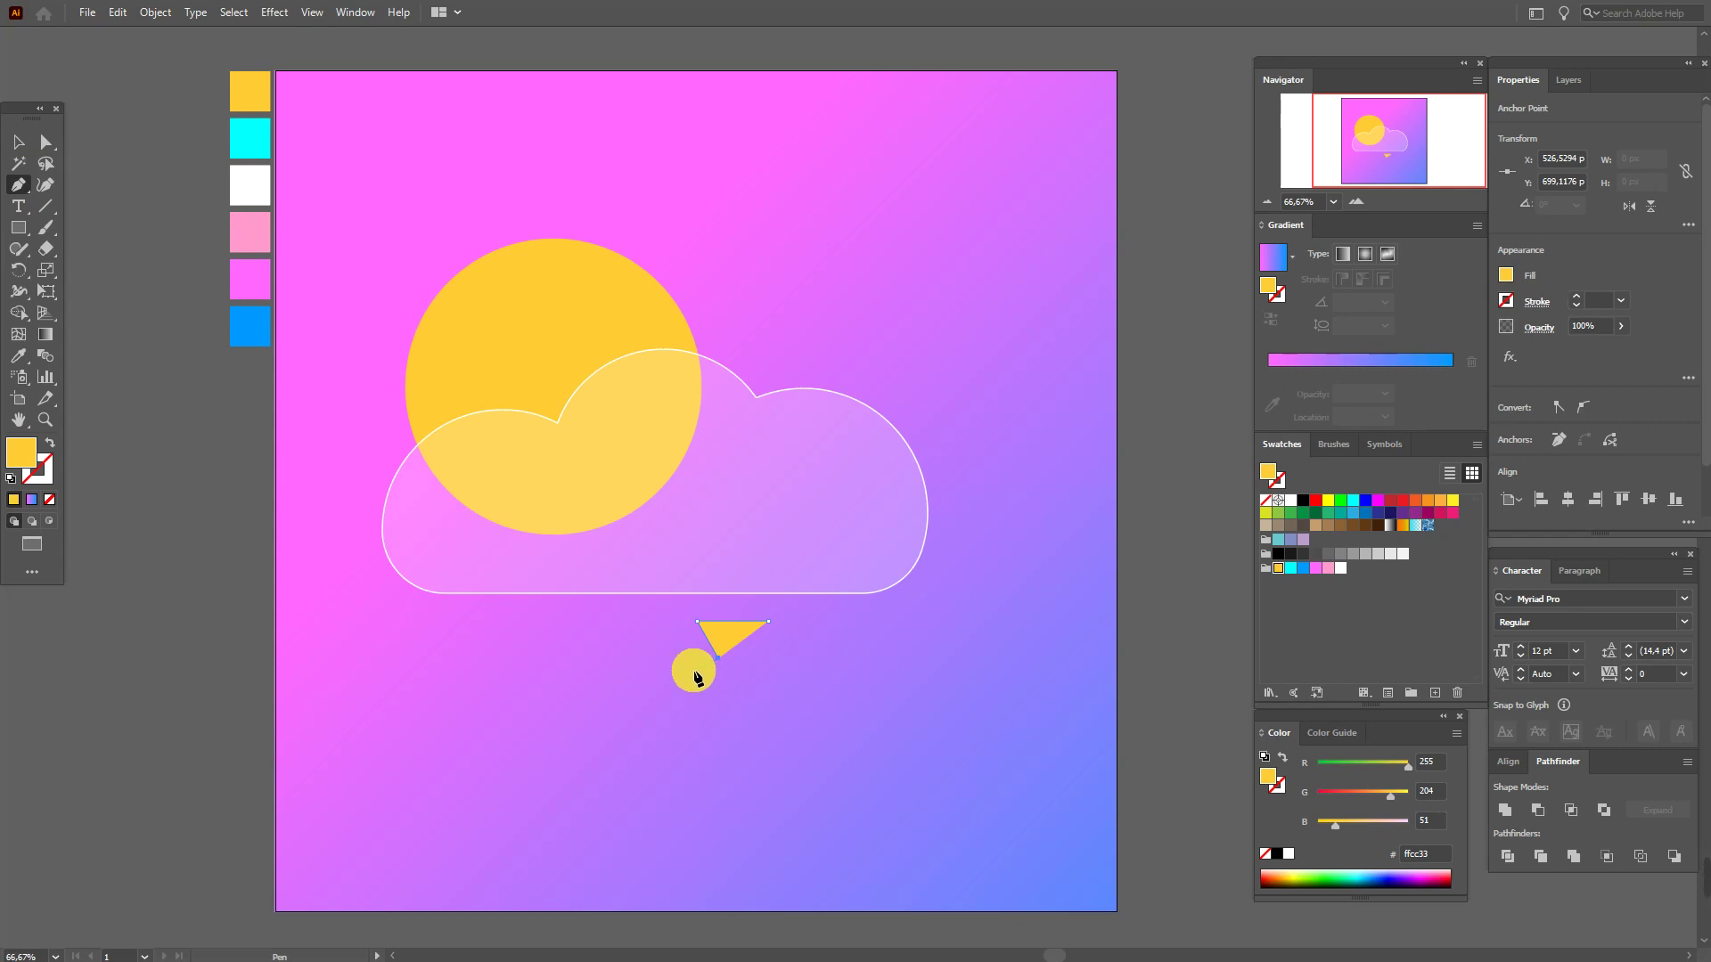
{"action": "left_click_drag", "start_coordinate": [693, 670], "coordinate": [777, 782]}
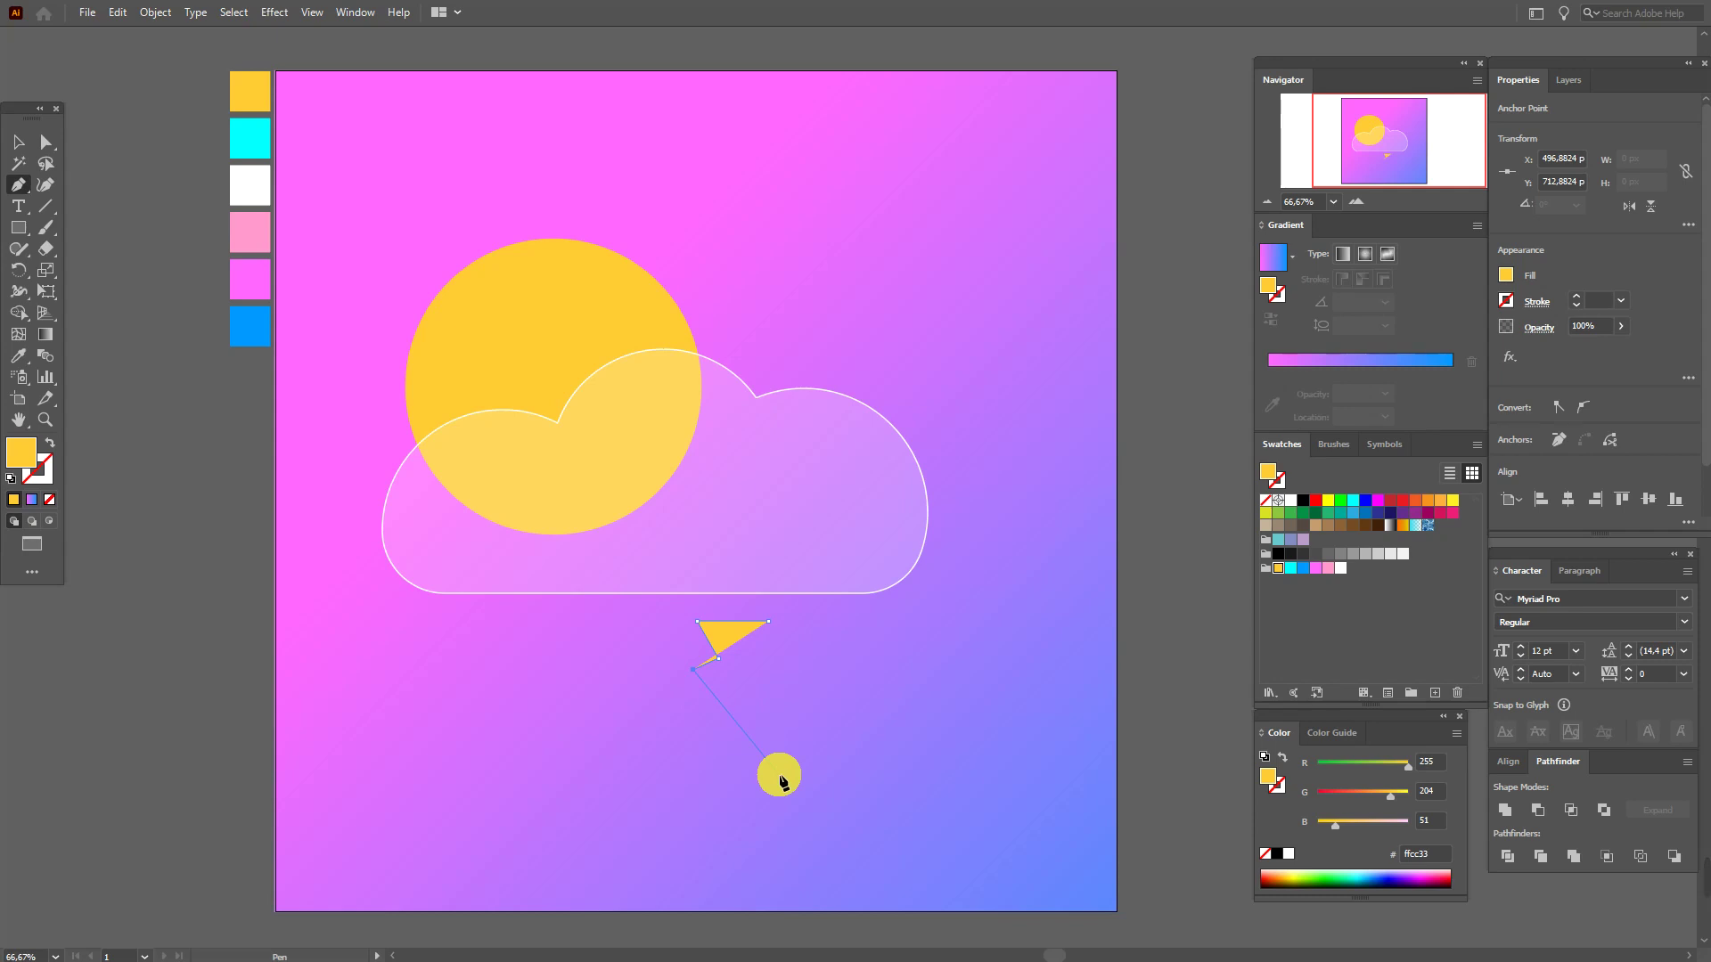
{"action": "left_click", "coordinate": [778, 774]}
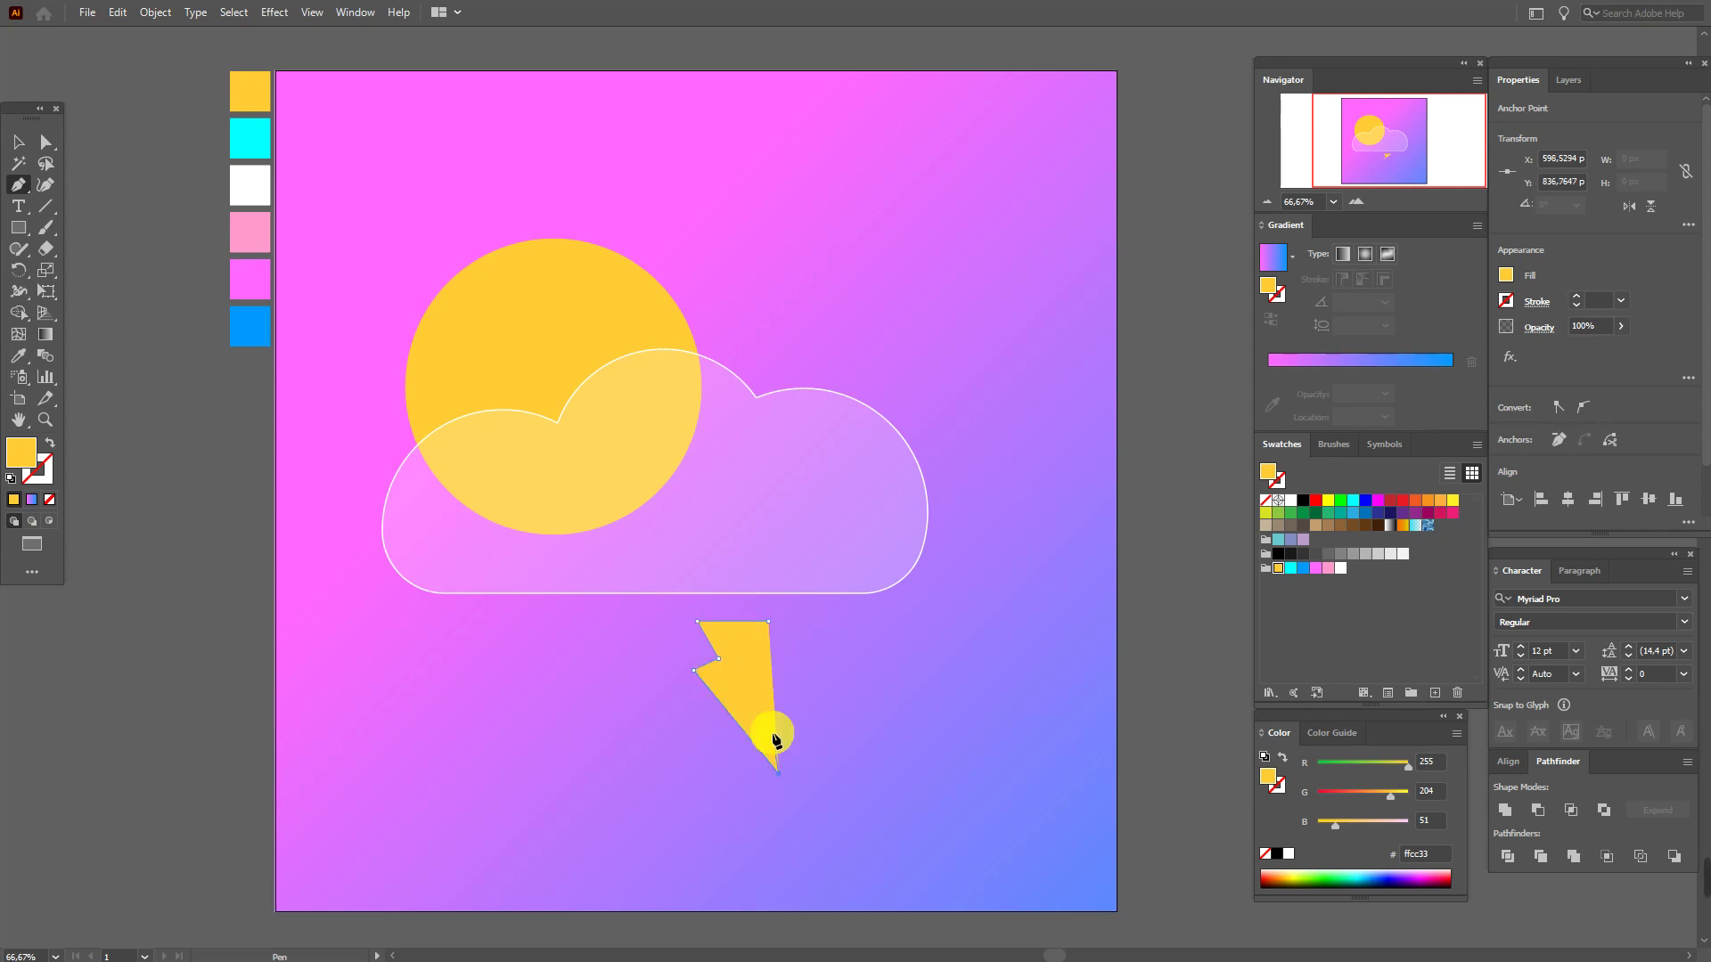
{"action": "left_click", "coordinate": [755, 679]}
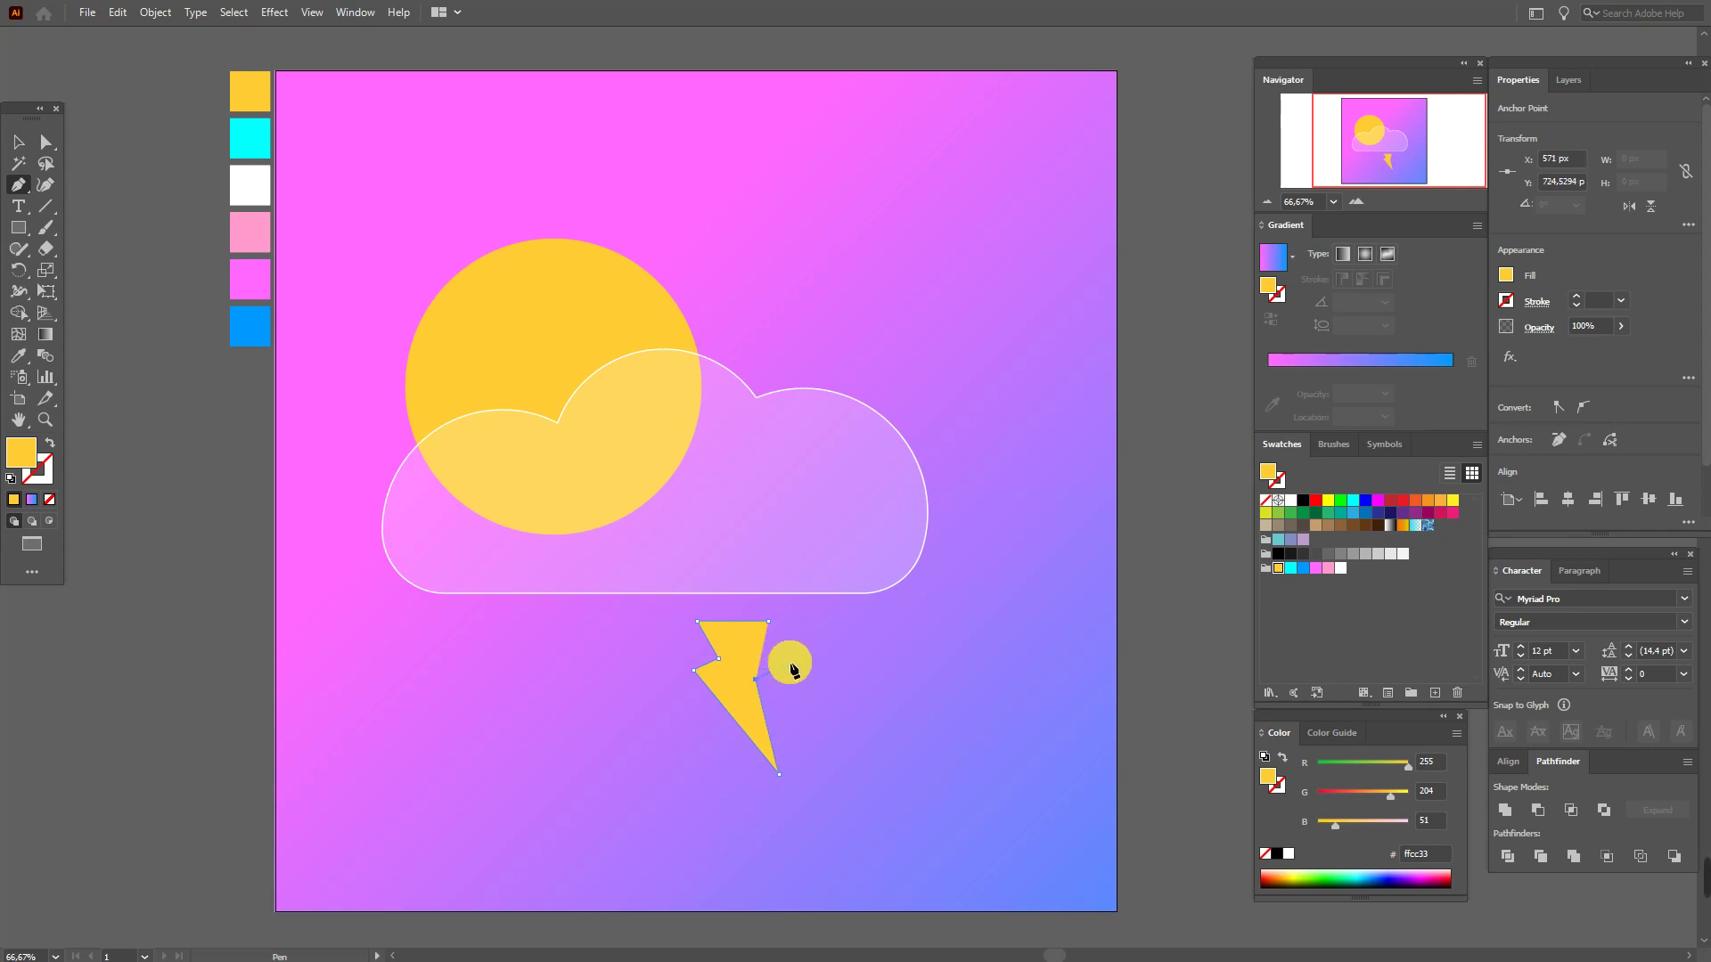
{"action": "left_click", "coordinate": [789, 660]}
{"action": "left_click", "coordinate": [768, 622]}
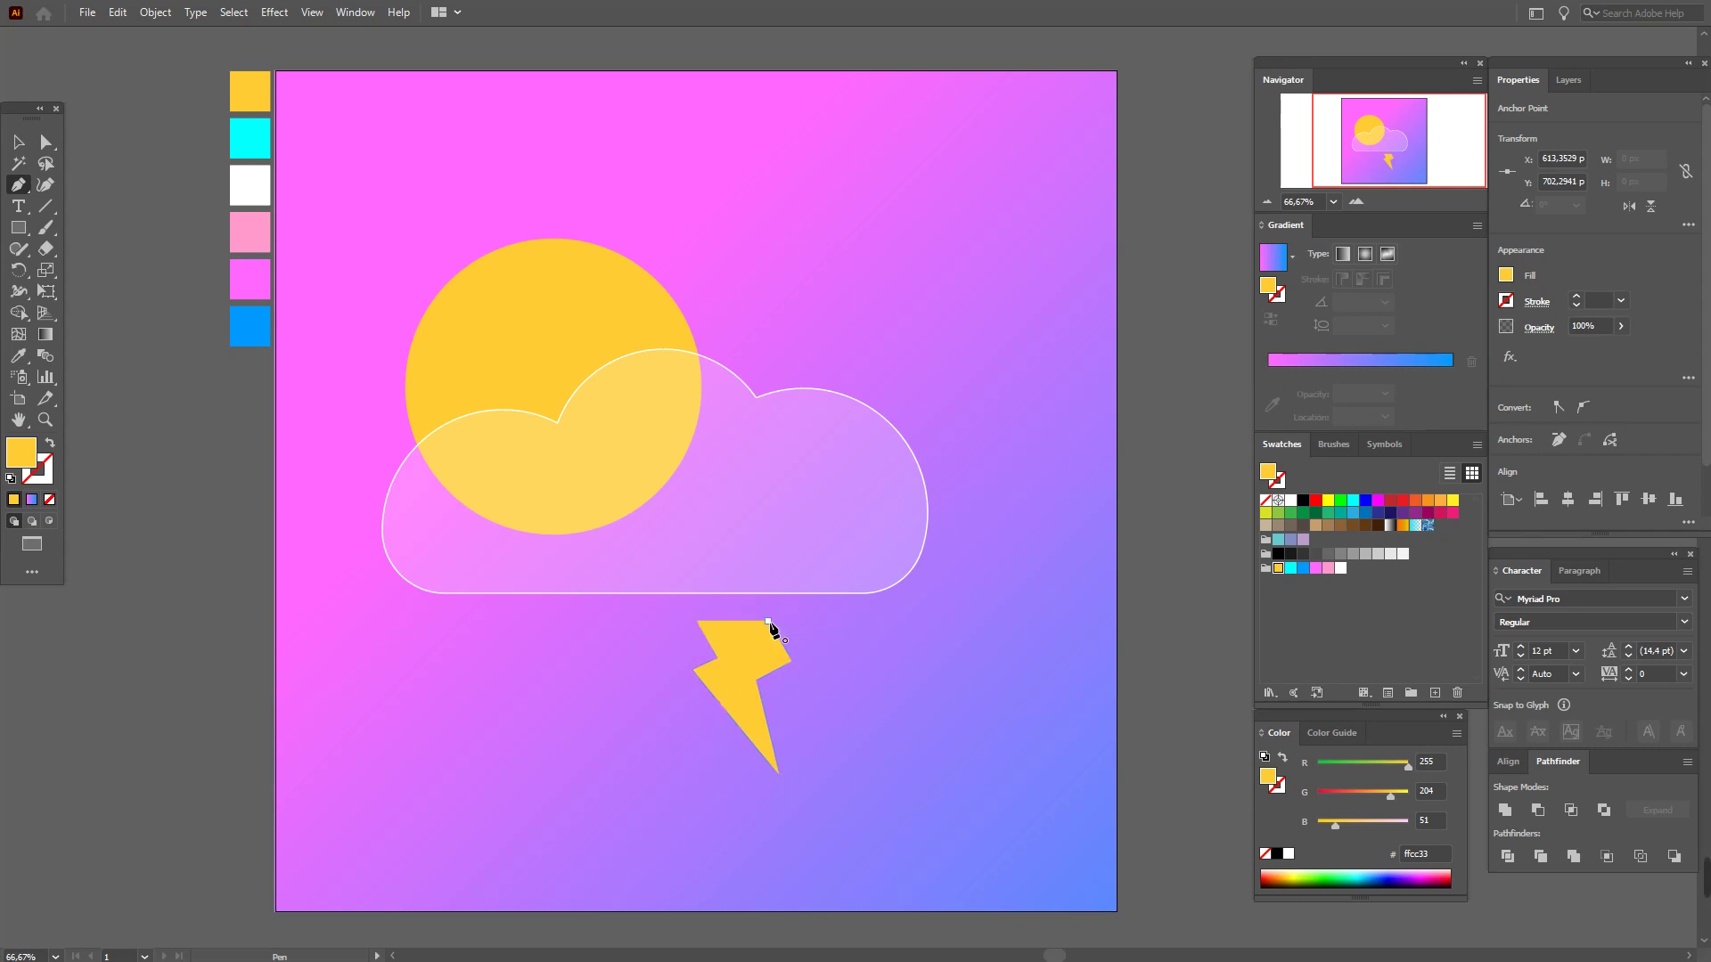
- Enlarge the lightning bolt to about 177 x 276 px and position it so its top overlaps the cloud's bottom edge
{"action": "left_click", "coordinate": [15, 142]}
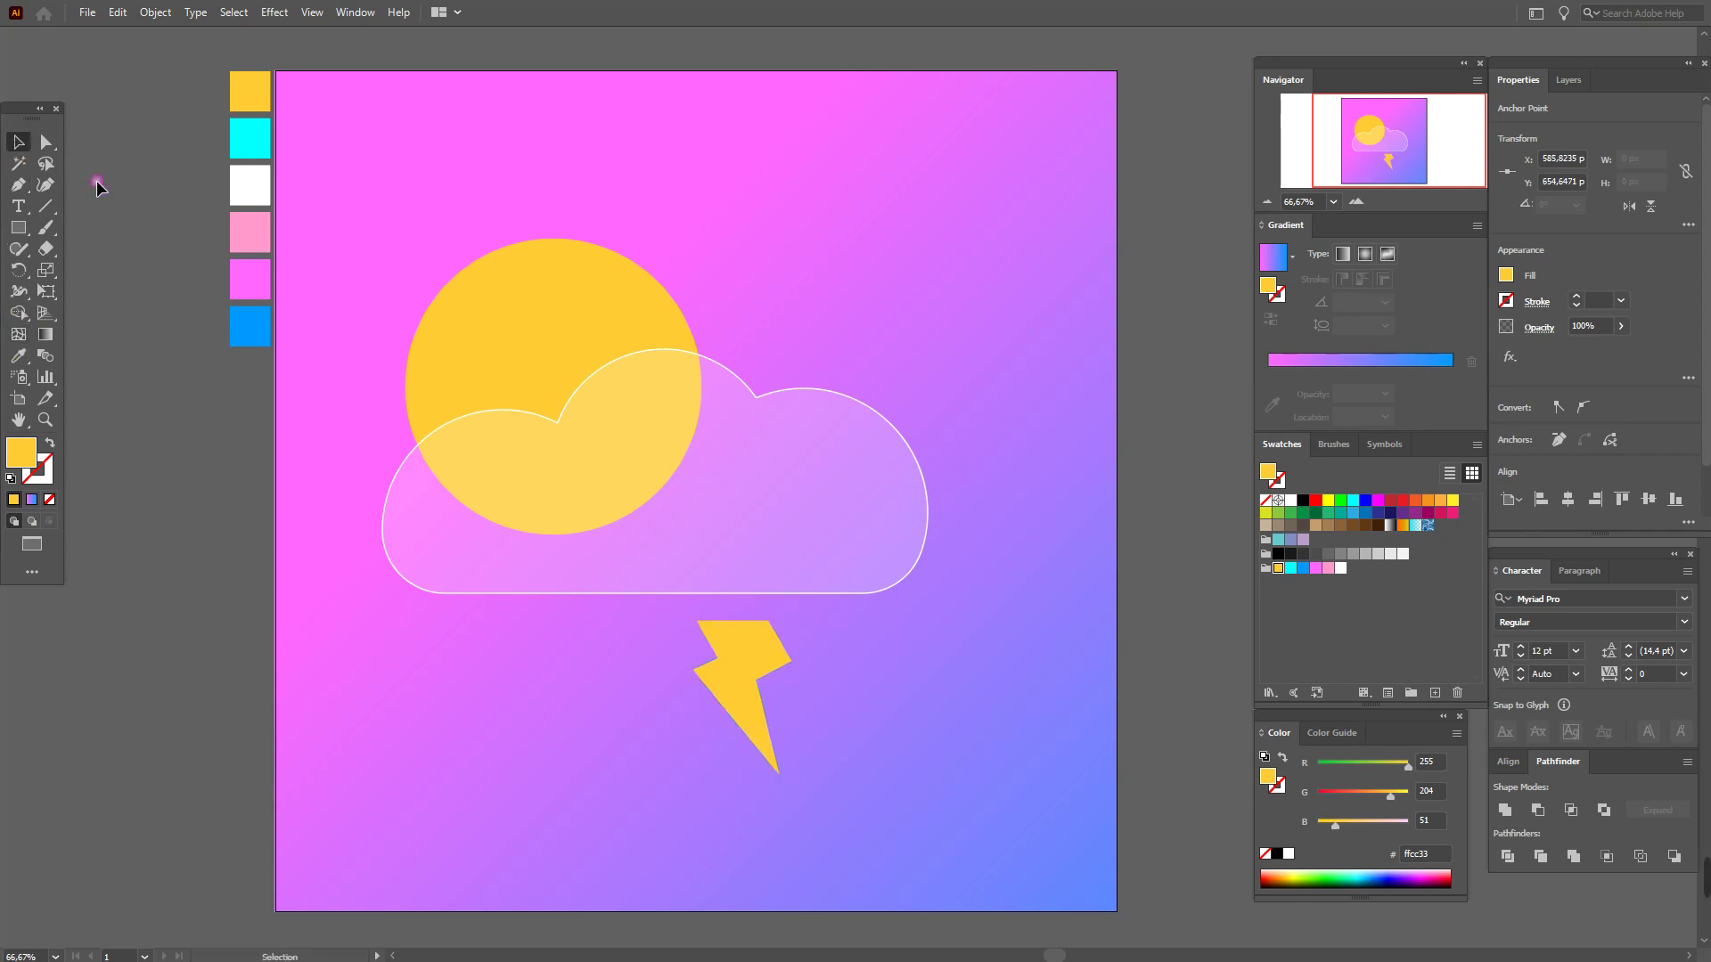
{"action": "left_click", "coordinate": [783, 734]}
{"action": "left_click_drag", "start_coordinate": [724, 713], "coordinate": [725, 661]}
{"action": "left_click_drag", "start_coordinate": [731, 731], "coordinate": [745, 809]}
{"action": "left_click_drag", "start_coordinate": [719, 699], "coordinate": [729, 685]}
{"action": "left_click", "coordinate": [997, 709]}
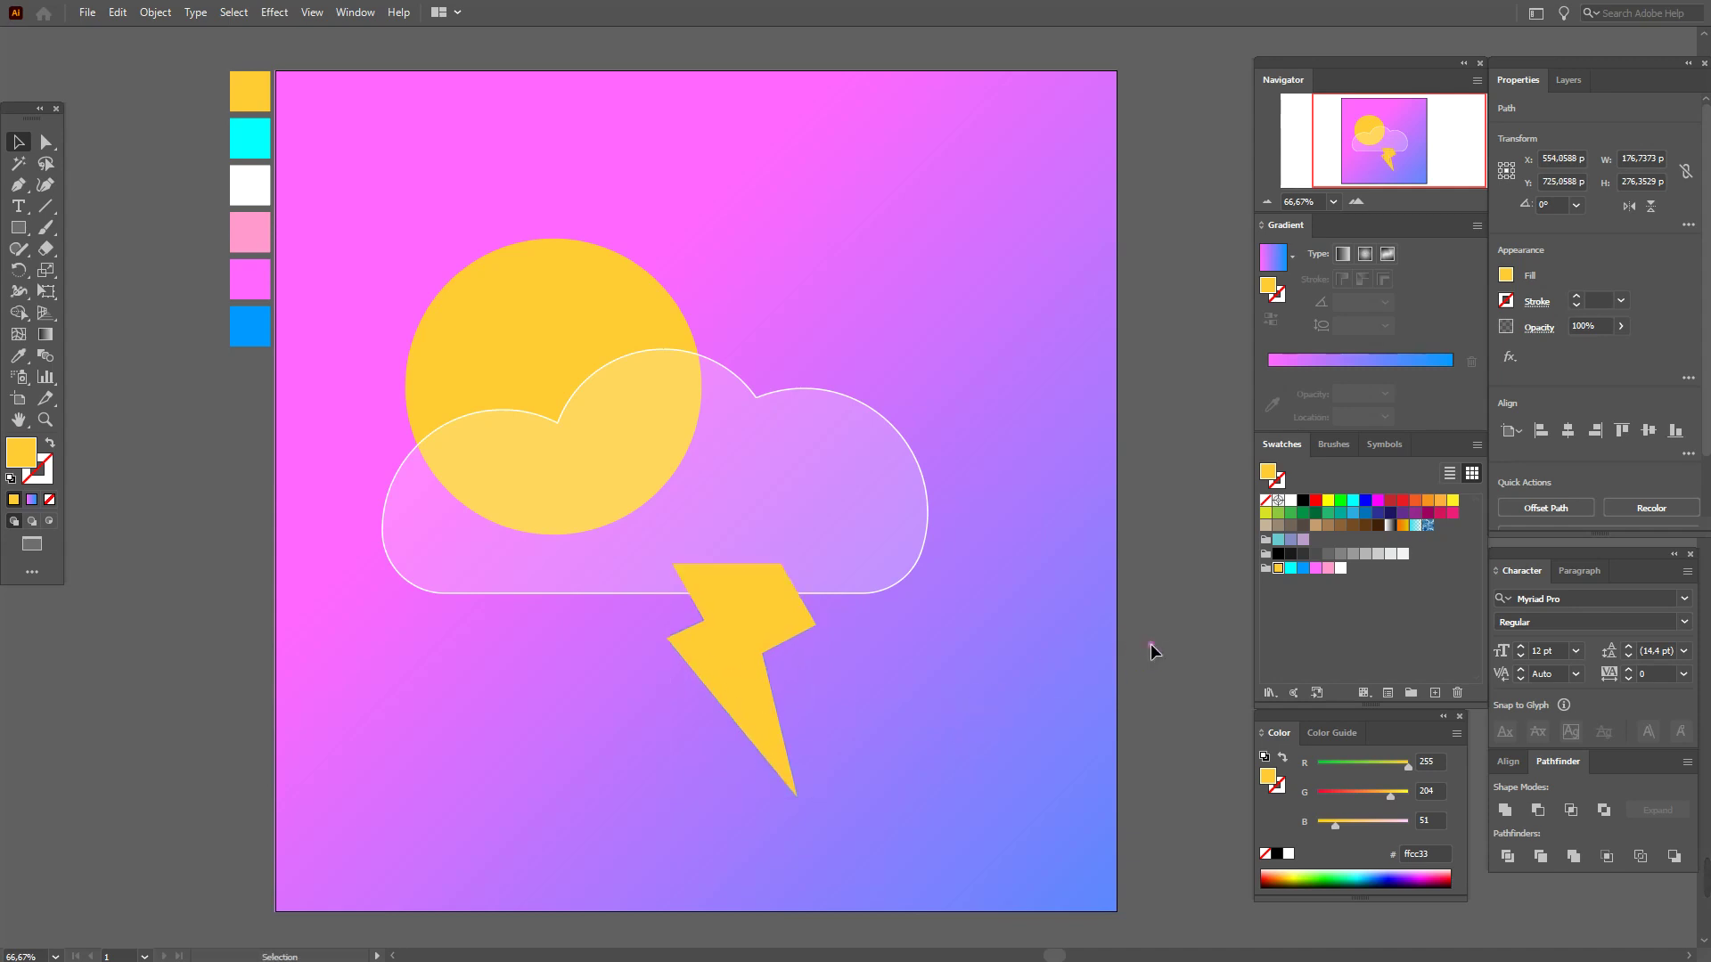
- Sample the cyan palette square and draw an upright ellipse about 114 x 158 px below the cloud, beside the lightning bolt
{"action": "left_click", "coordinate": [19, 356]}
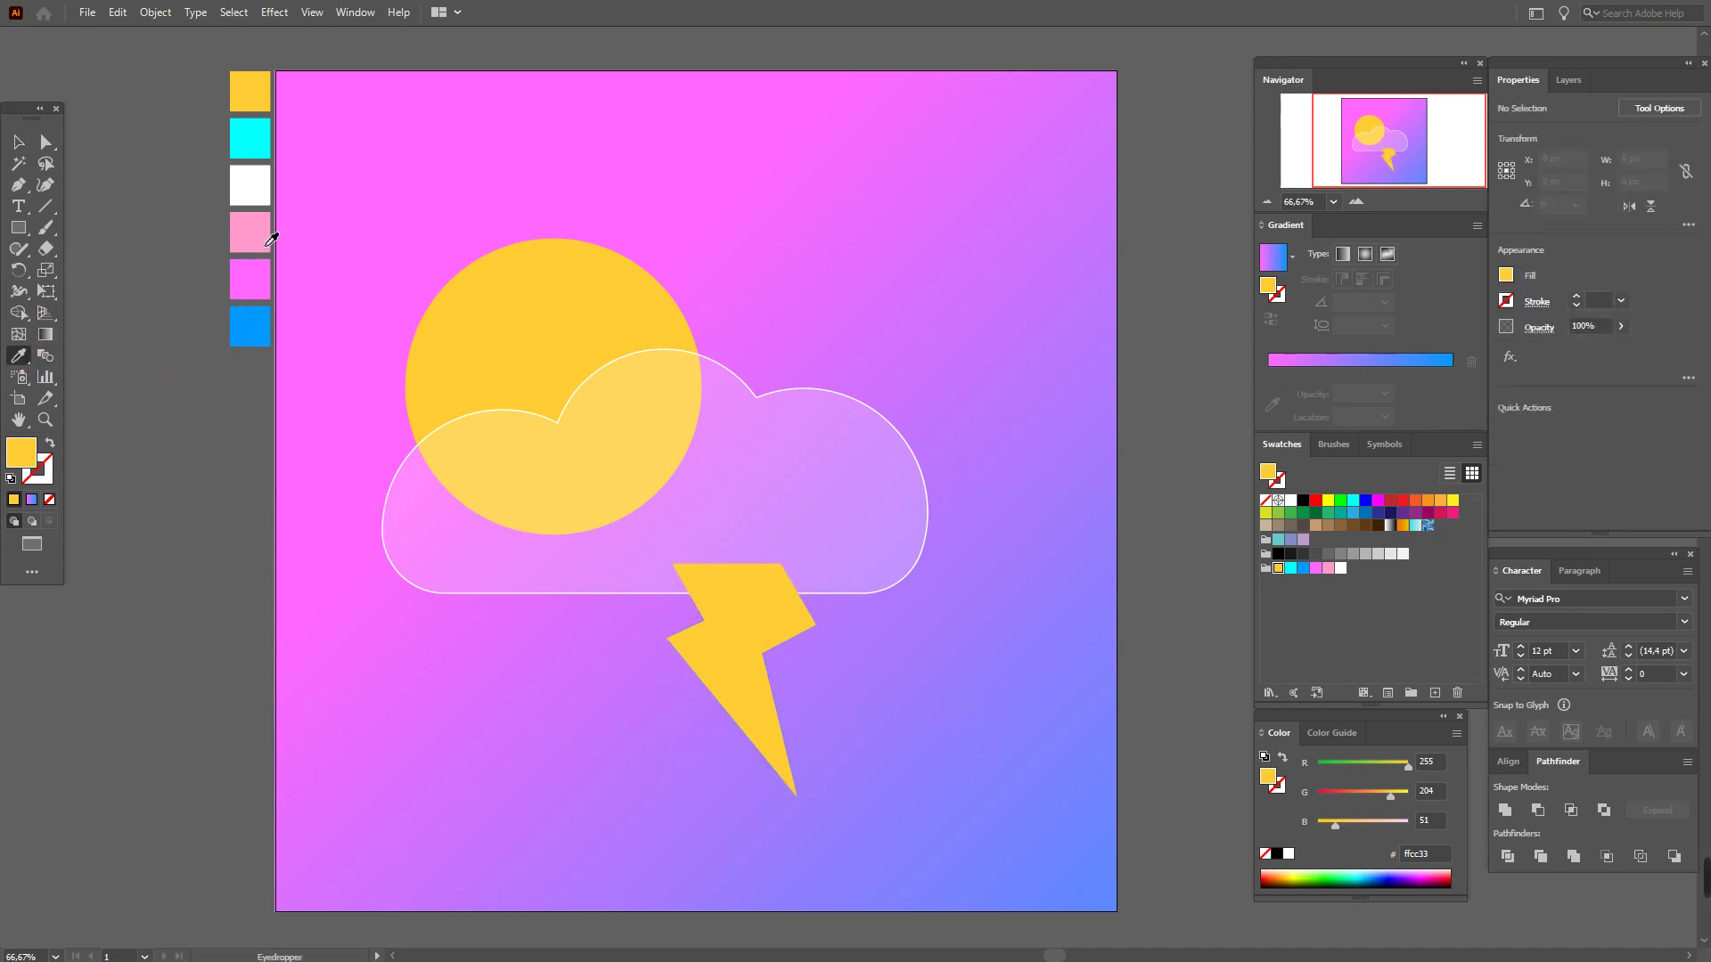
{"action": "left_click", "coordinate": [247, 146]}
{"action": "left_click", "coordinate": [19, 228]}
{"action": "left_click_drag", "start_coordinate": [25, 233], "coordinate": [84, 270]}
{"action": "left_click_drag", "start_coordinate": [510, 628], "coordinate": [607, 762]}
- Apply Free Distort to the cyan ellipse, pulling its two upper corners close together to form a raindrop
{"action": "left_click", "coordinate": [275, 11]}
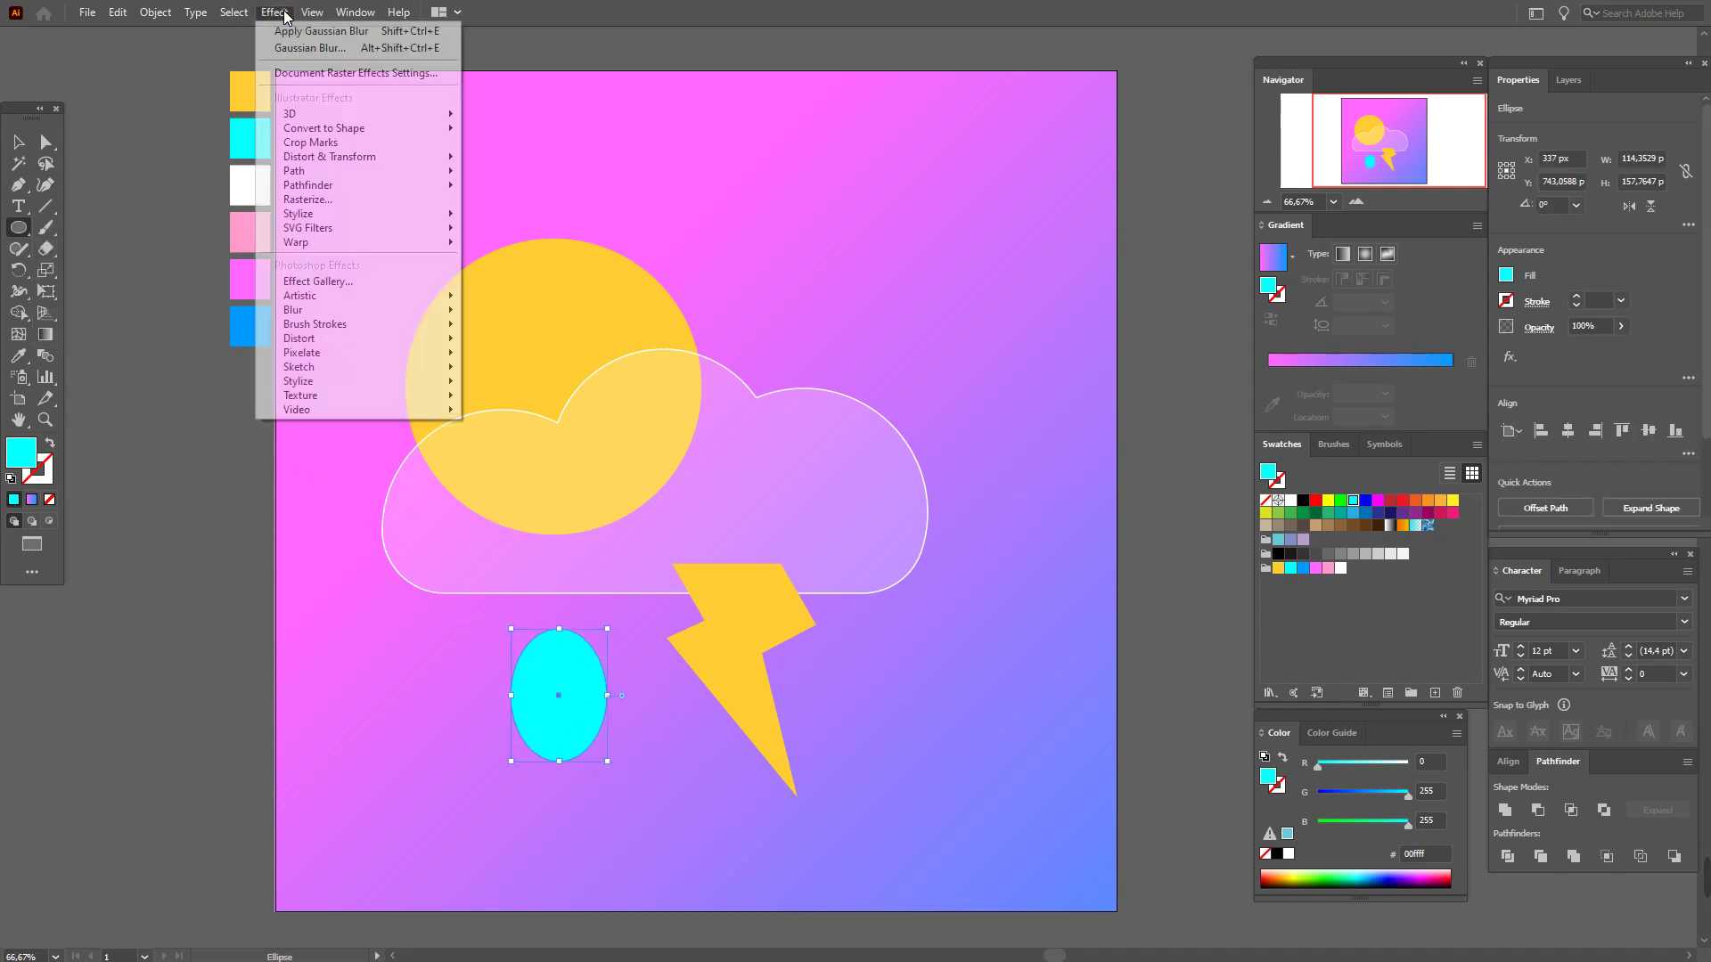
{"action": "mouse_move", "coordinate": [361, 157]}
{"action": "left_click", "coordinate": [534, 170]}
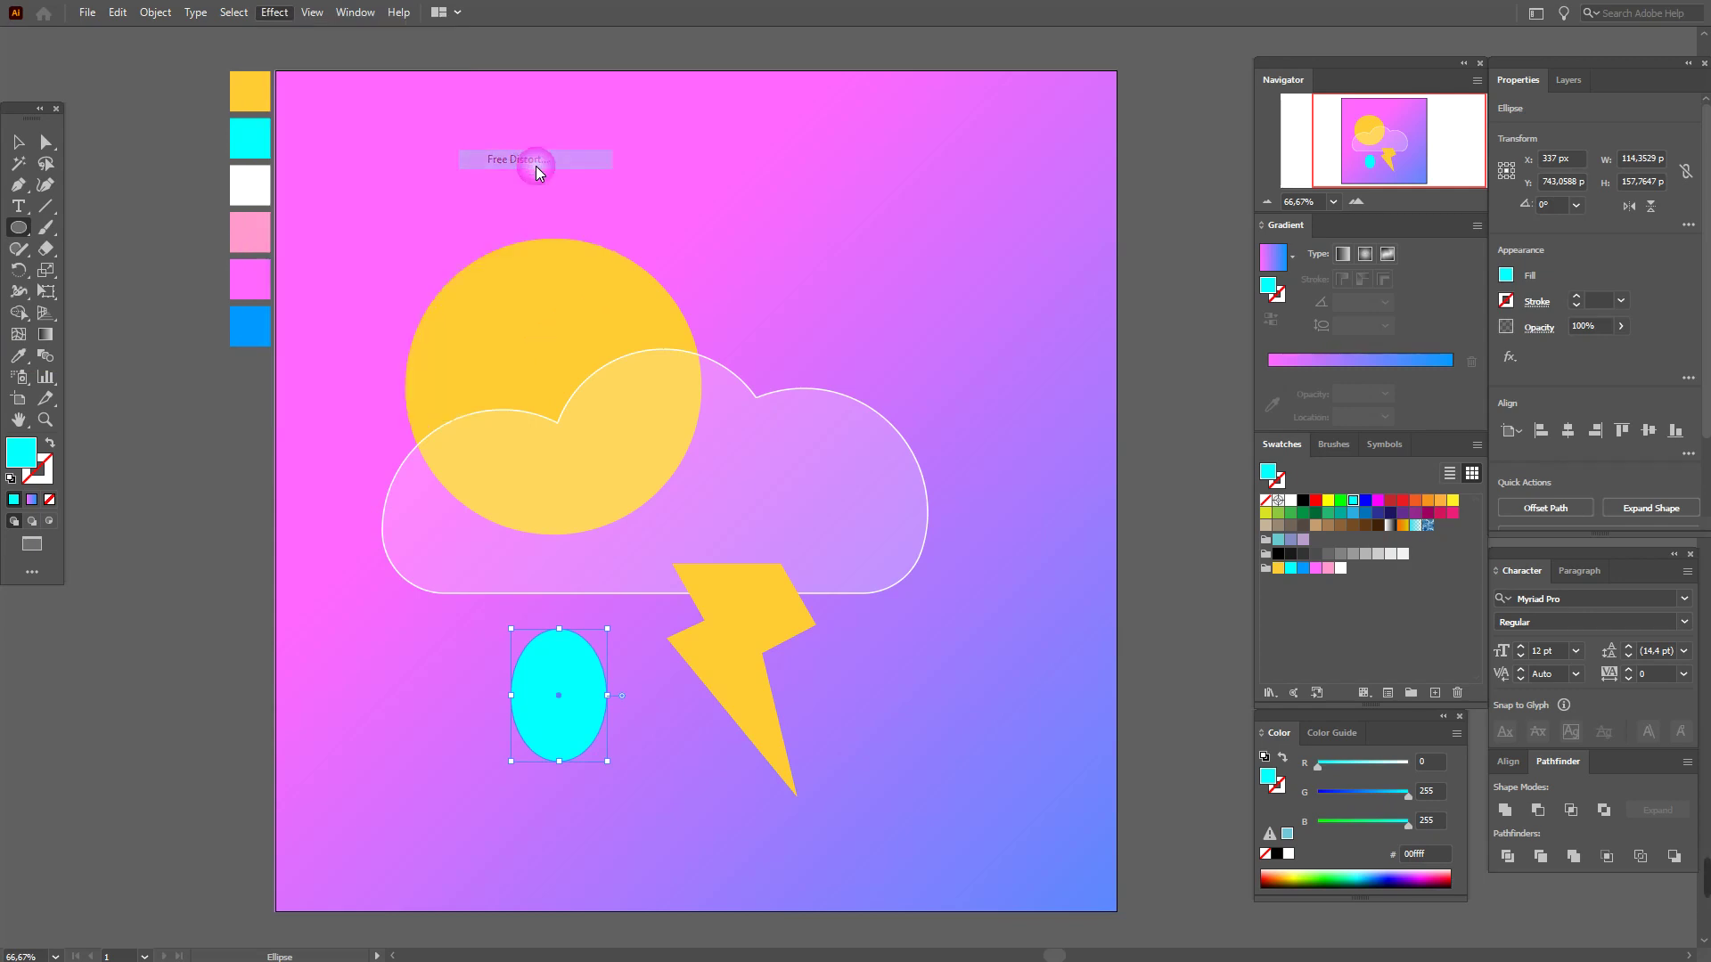
{"action": "left_click_drag", "start_coordinate": [858, 488], "coordinate": [885, 487]}
{"action": "left_click", "coordinate": [948, 487]}
{"action": "left_click_drag", "start_coordinate": [944, 489], "coordinate": [918, 491]}
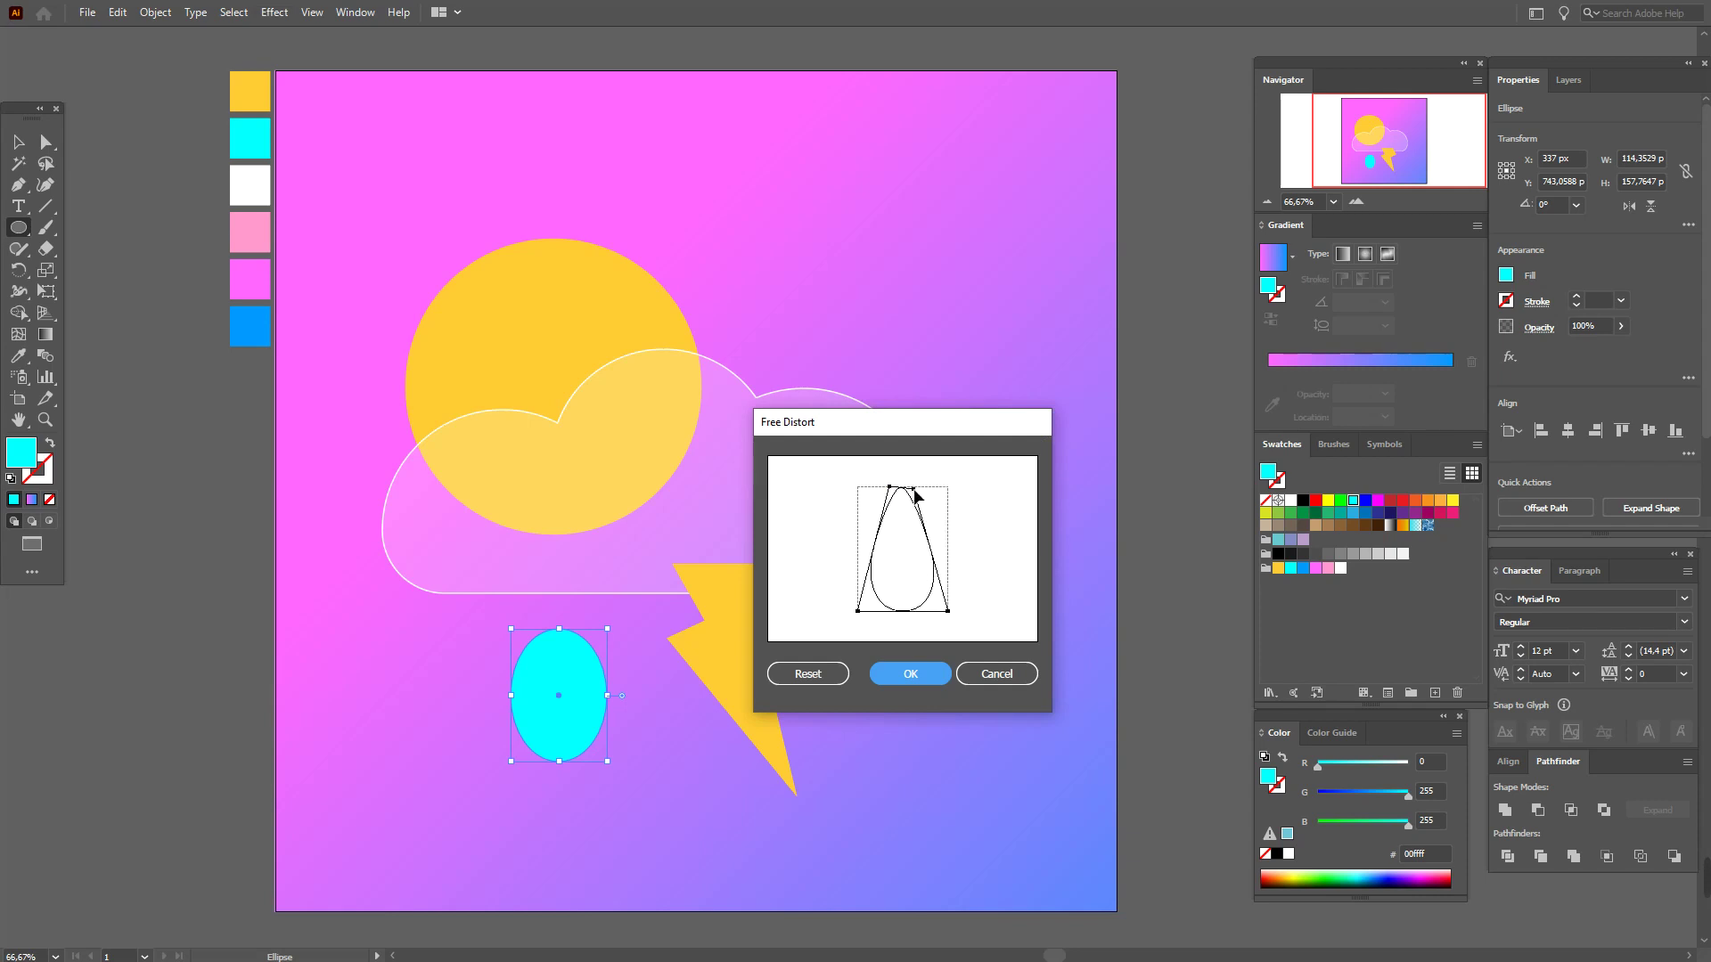
{"action": "left_click", "coordinate": [889, 488]}
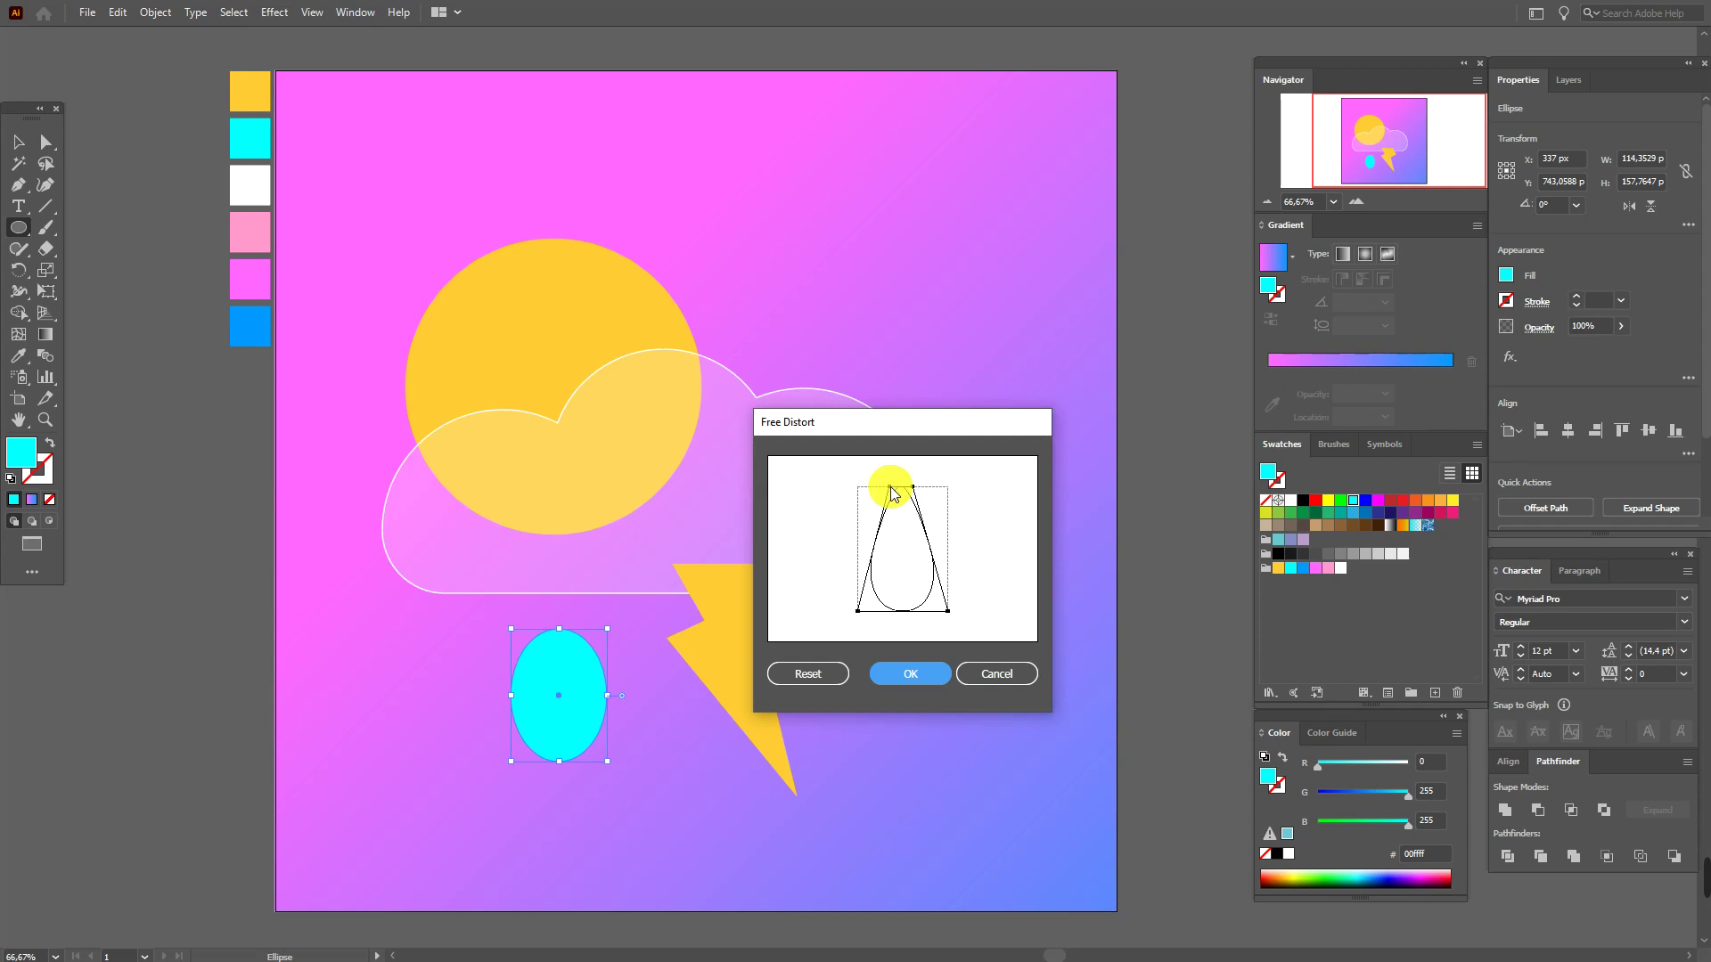
{"action": "left_click", "coordinate": [913, 488]}
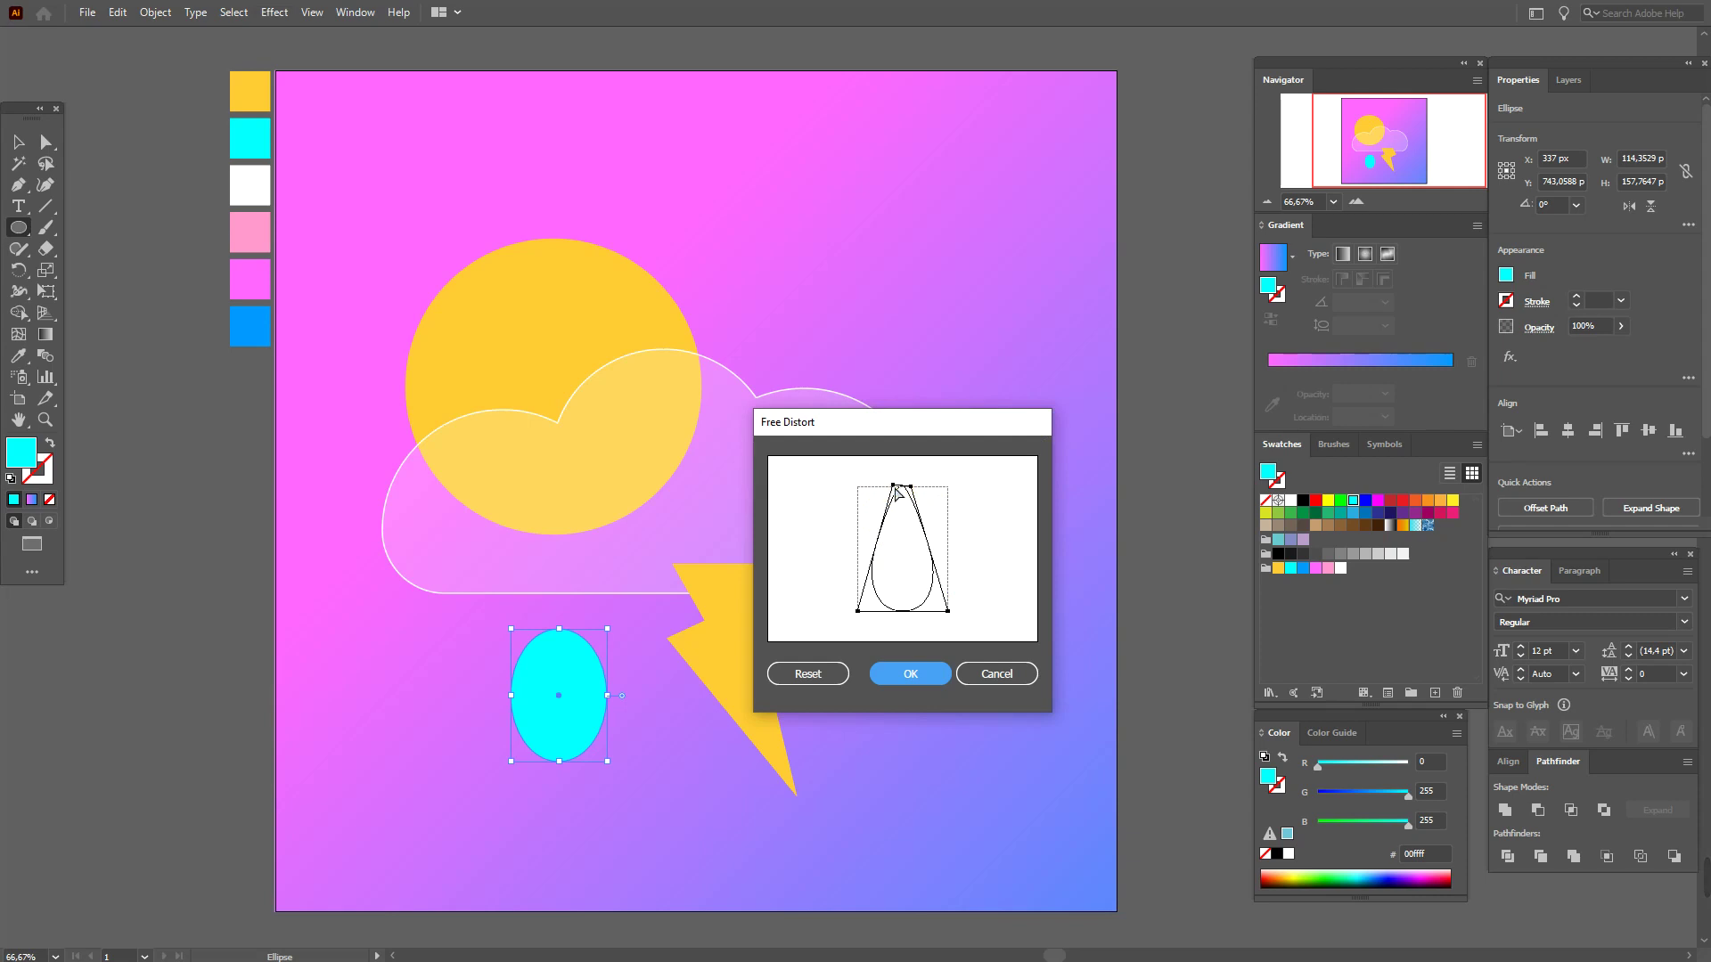
{"action": "left_click", "coordinate": [911, 670]}
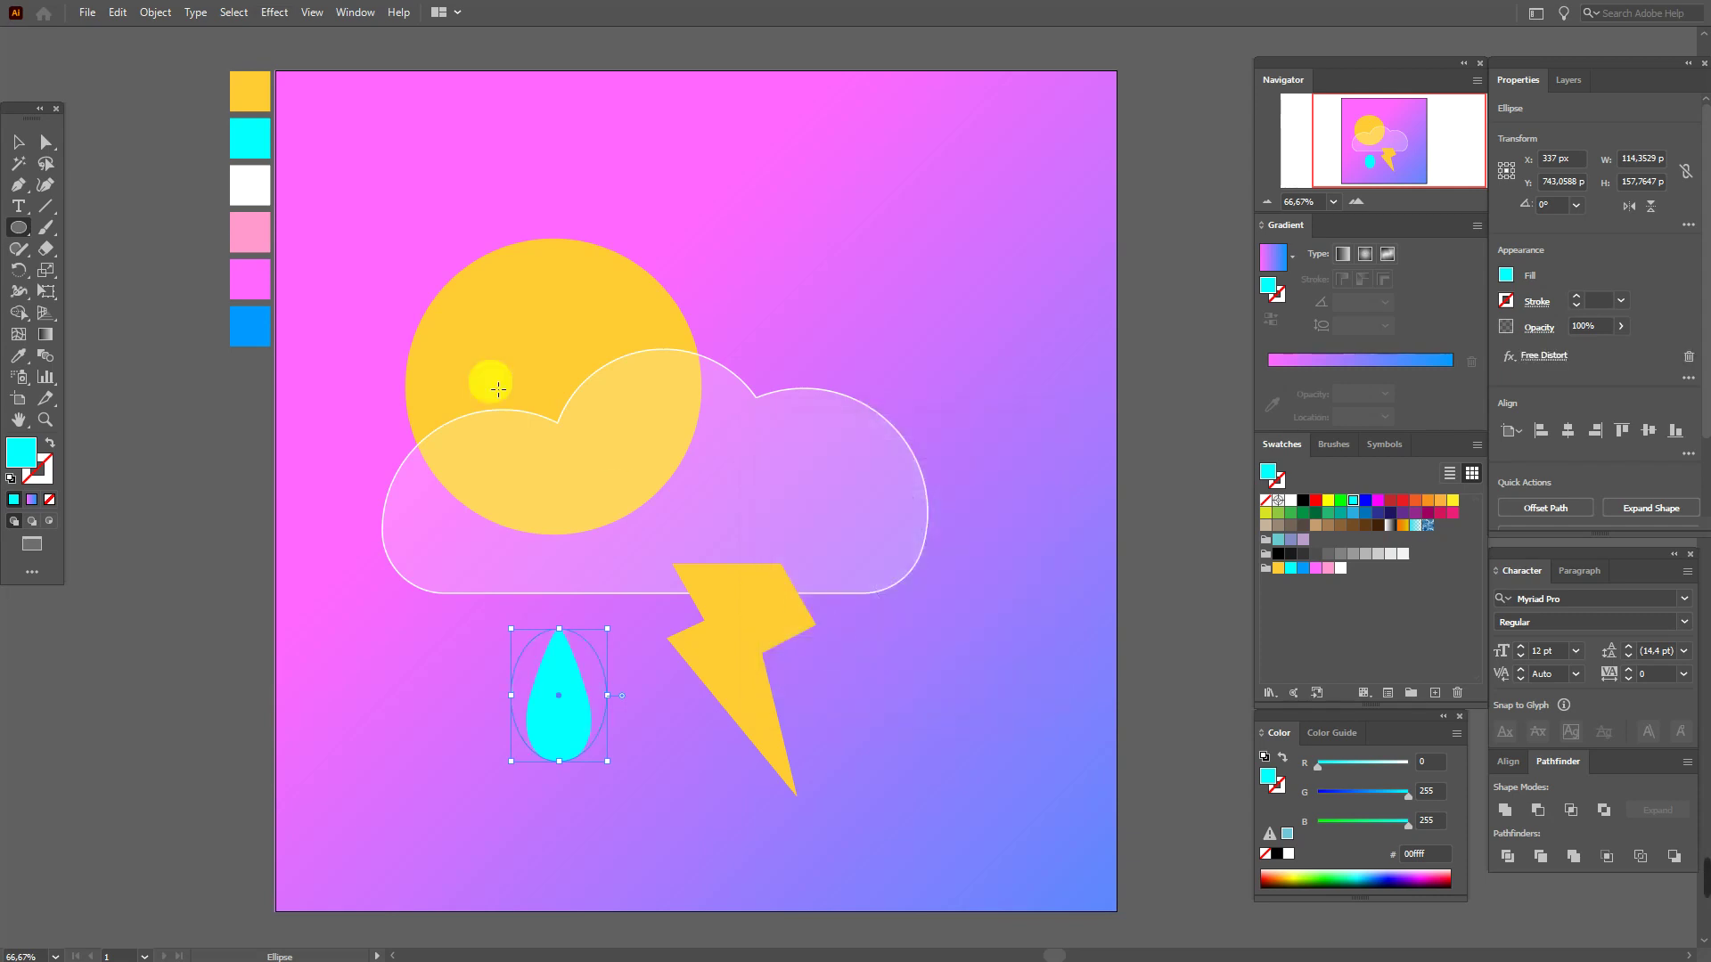
- Expand the raindrop's appearance and resize it to about 82 x 134 px
{"action": "left_click", "coordinate": [169, 18]}
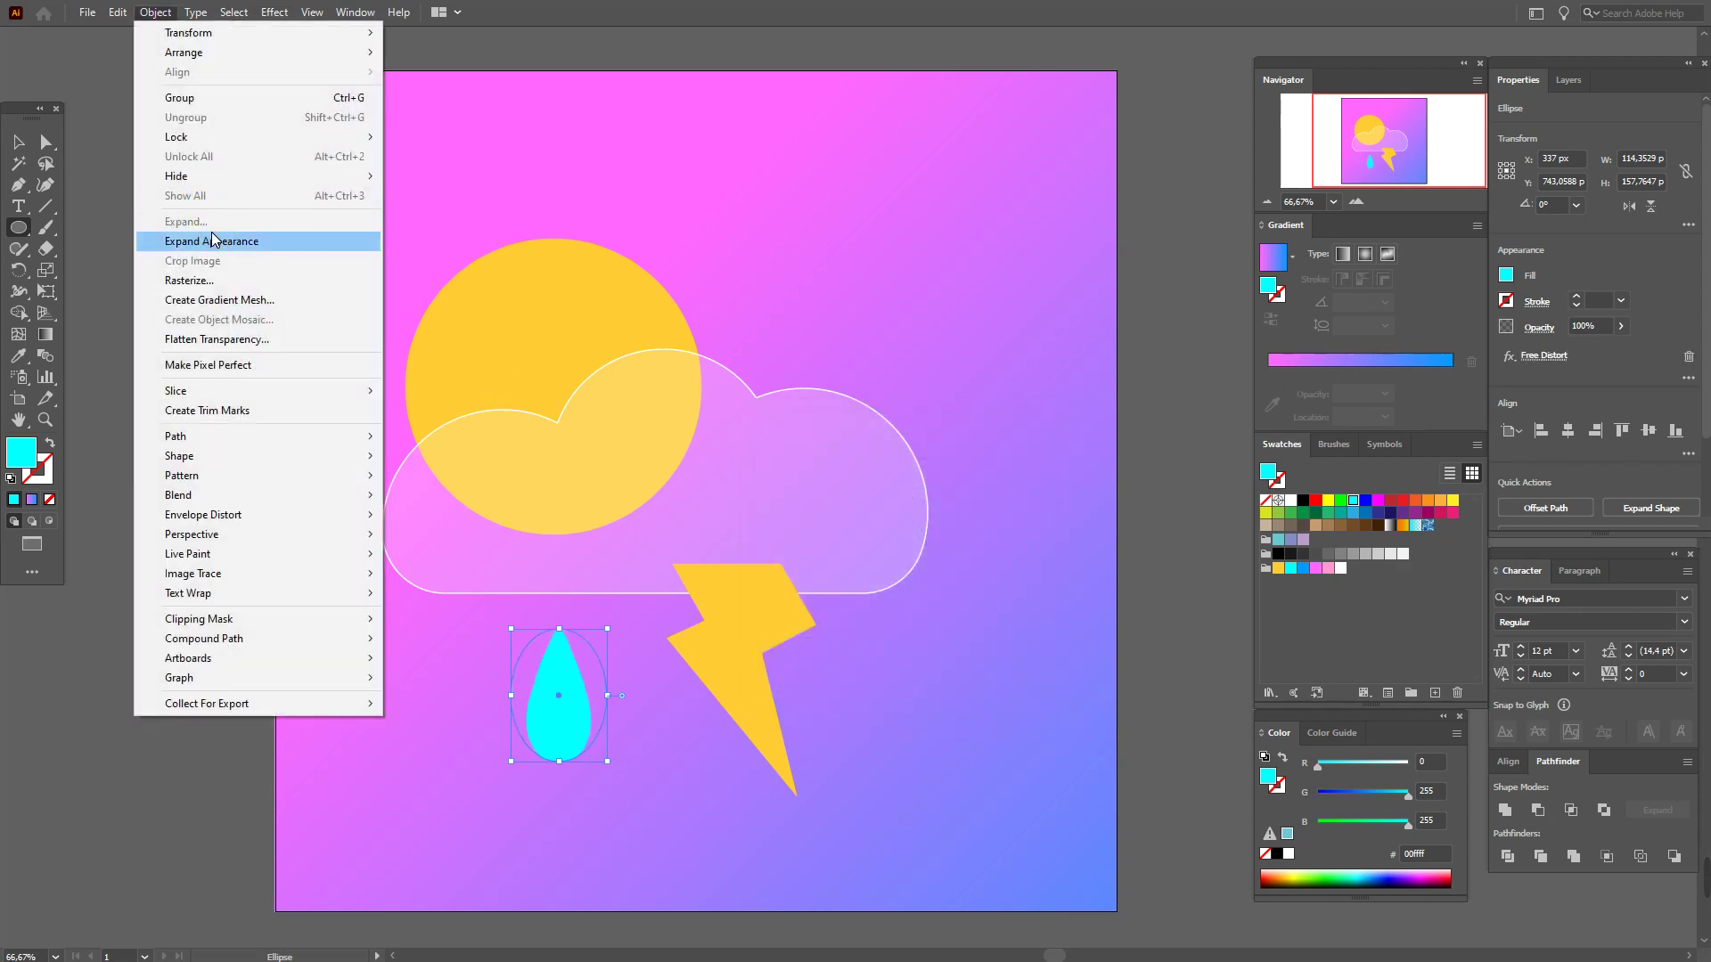
{"action": "left_click", "coordinate": [218, 237]}
{"action": "left_click", "coordinate": [18, 141]}
{"action": "left_click", "coordinate": [603, 703]}
{"action": "left_click_drag", "start_coordinate": [604, 709], "coordinate": [608, 713]}
{"action": "left_click_drag", "start_coordinate": [572, 768], "coordinate": [578, 756]}
{"action": "left_click_drag", "start_coordinate": [609, 698], "coordinate": [605, 696]}
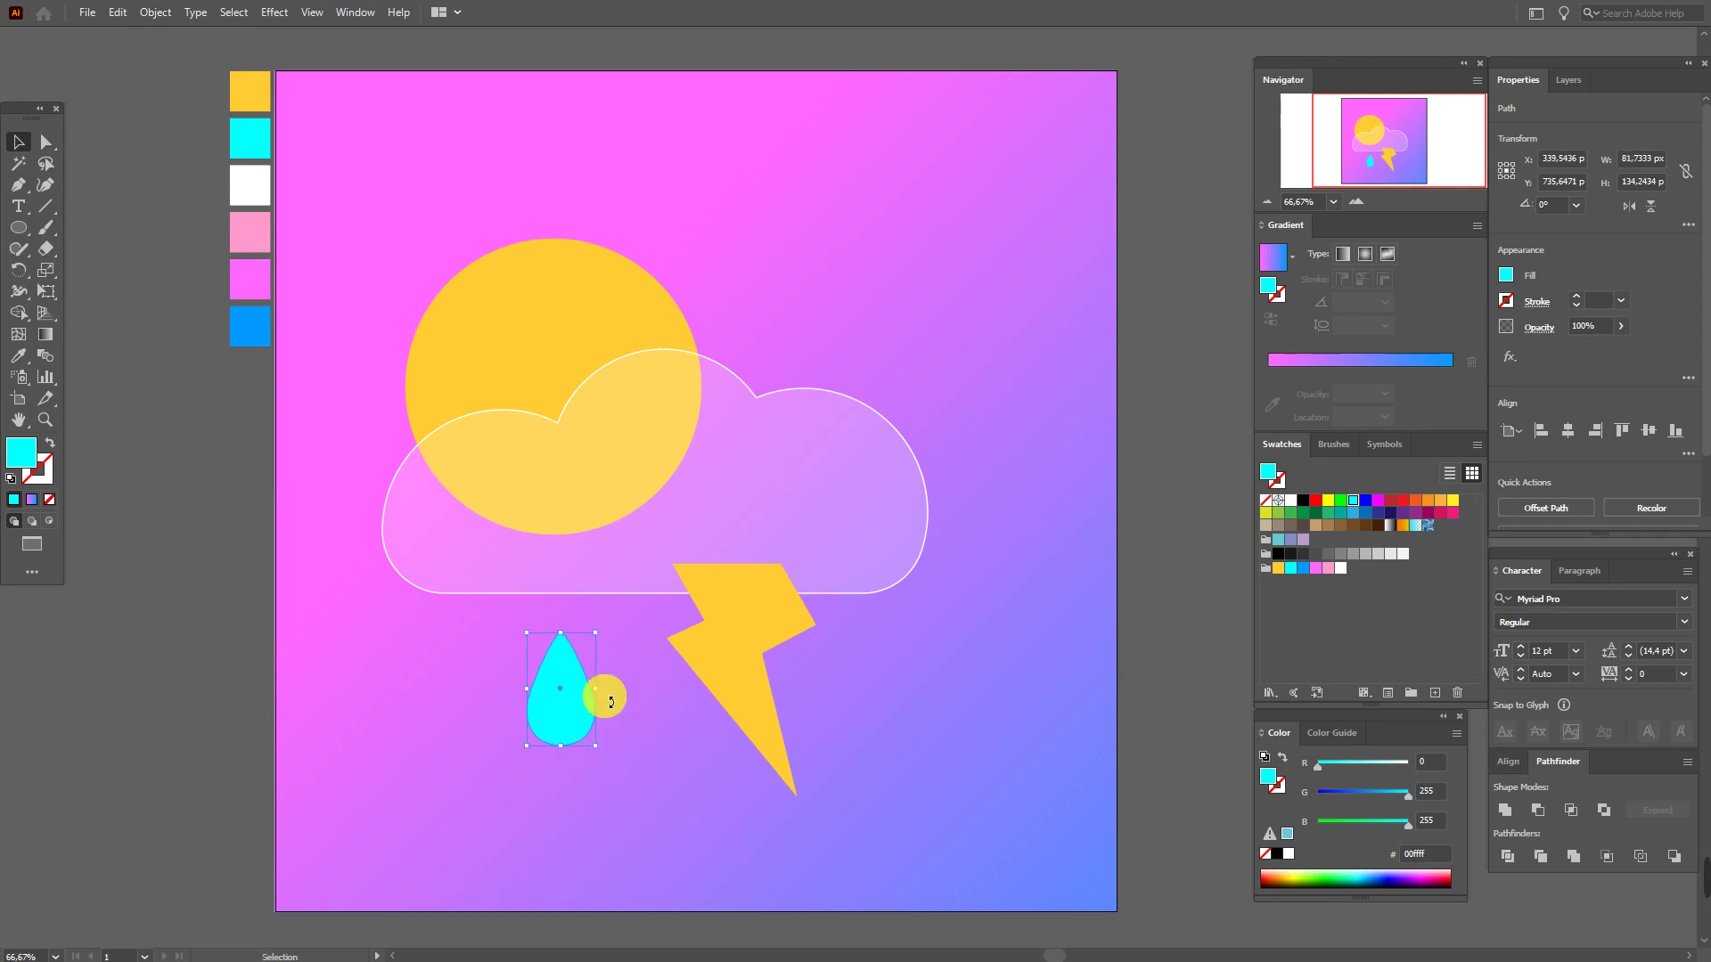
- Rotate the raindrop about 22° and move it up so its tip overlaps the cloud's bottom edge
{"action": "left_click", "coordinate": [582, 698]}
{"action": "left_click_drag", "start_coordinate": [626, 697], "coordinate": [627, 682]}
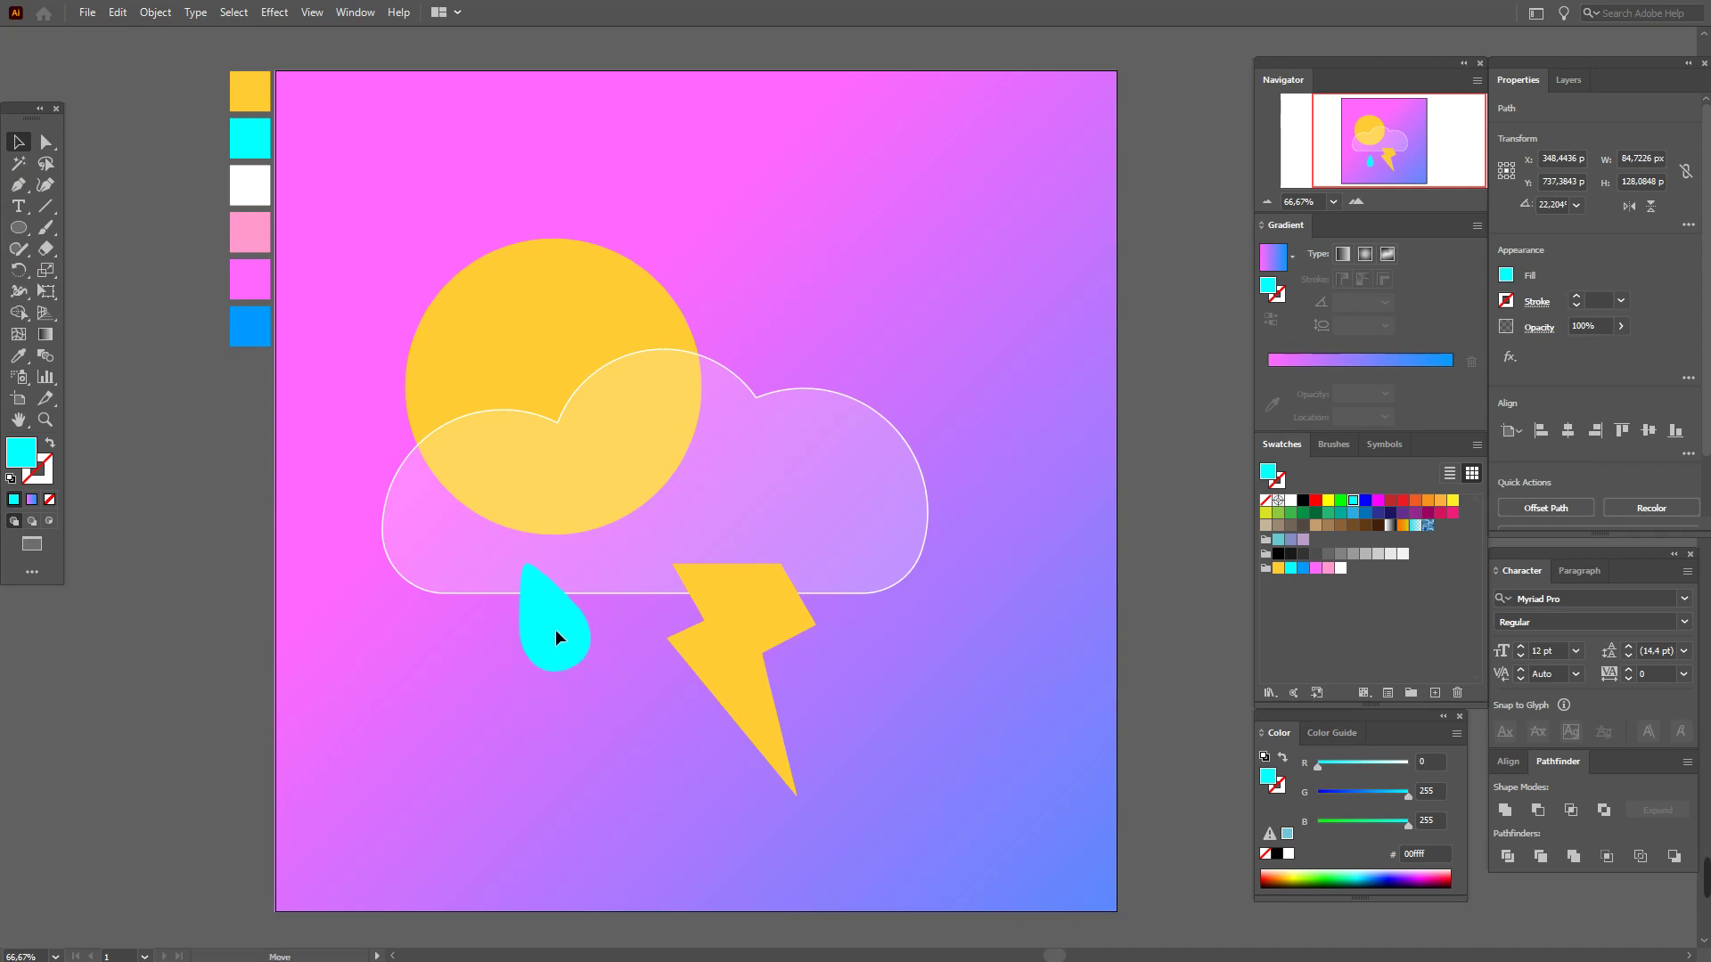
{"action": "left_click", "coordinate": [558, 625]}
- Duplicate the raindrop, shrink the copy to about 43 x 65 px and place it below the cloud, just left of the lightning bolt
{"action": "key", "text": "ctrl+c"}
{"action": "key", "text": "ctrl+v"}
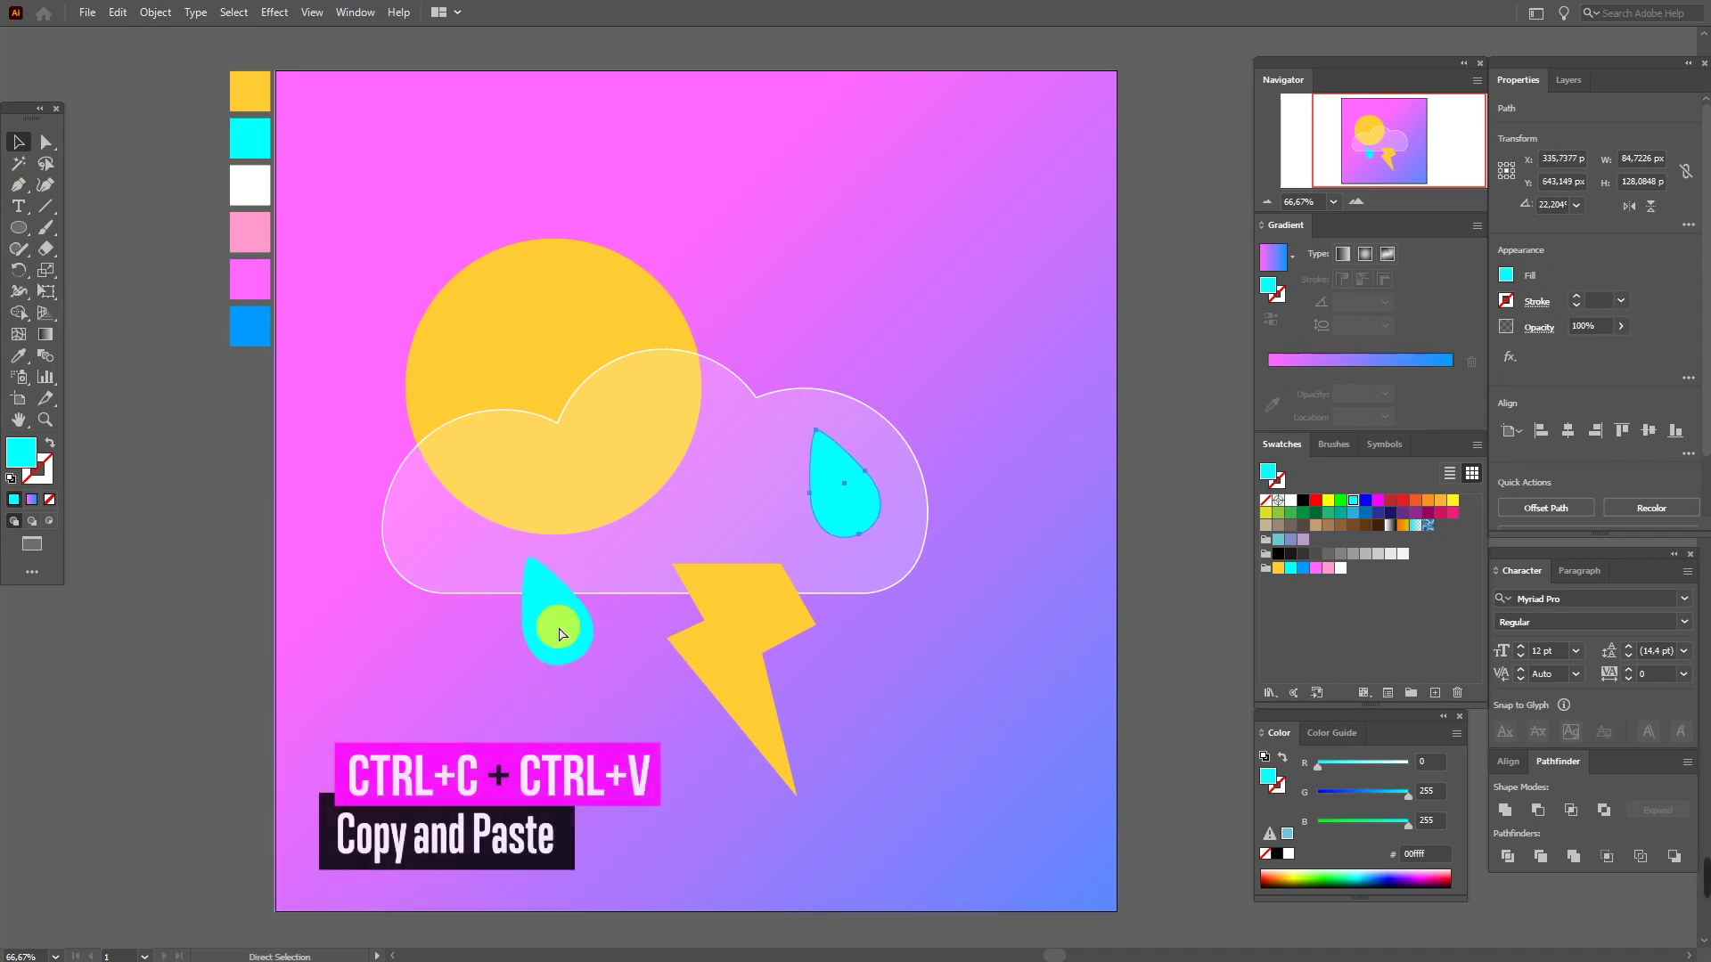
{"action": "left_click", "coordinate": [874, 513]}
{"action": "left_click_drag", "start_coordinate": [875, 512], "coordinate": [660, 724]}
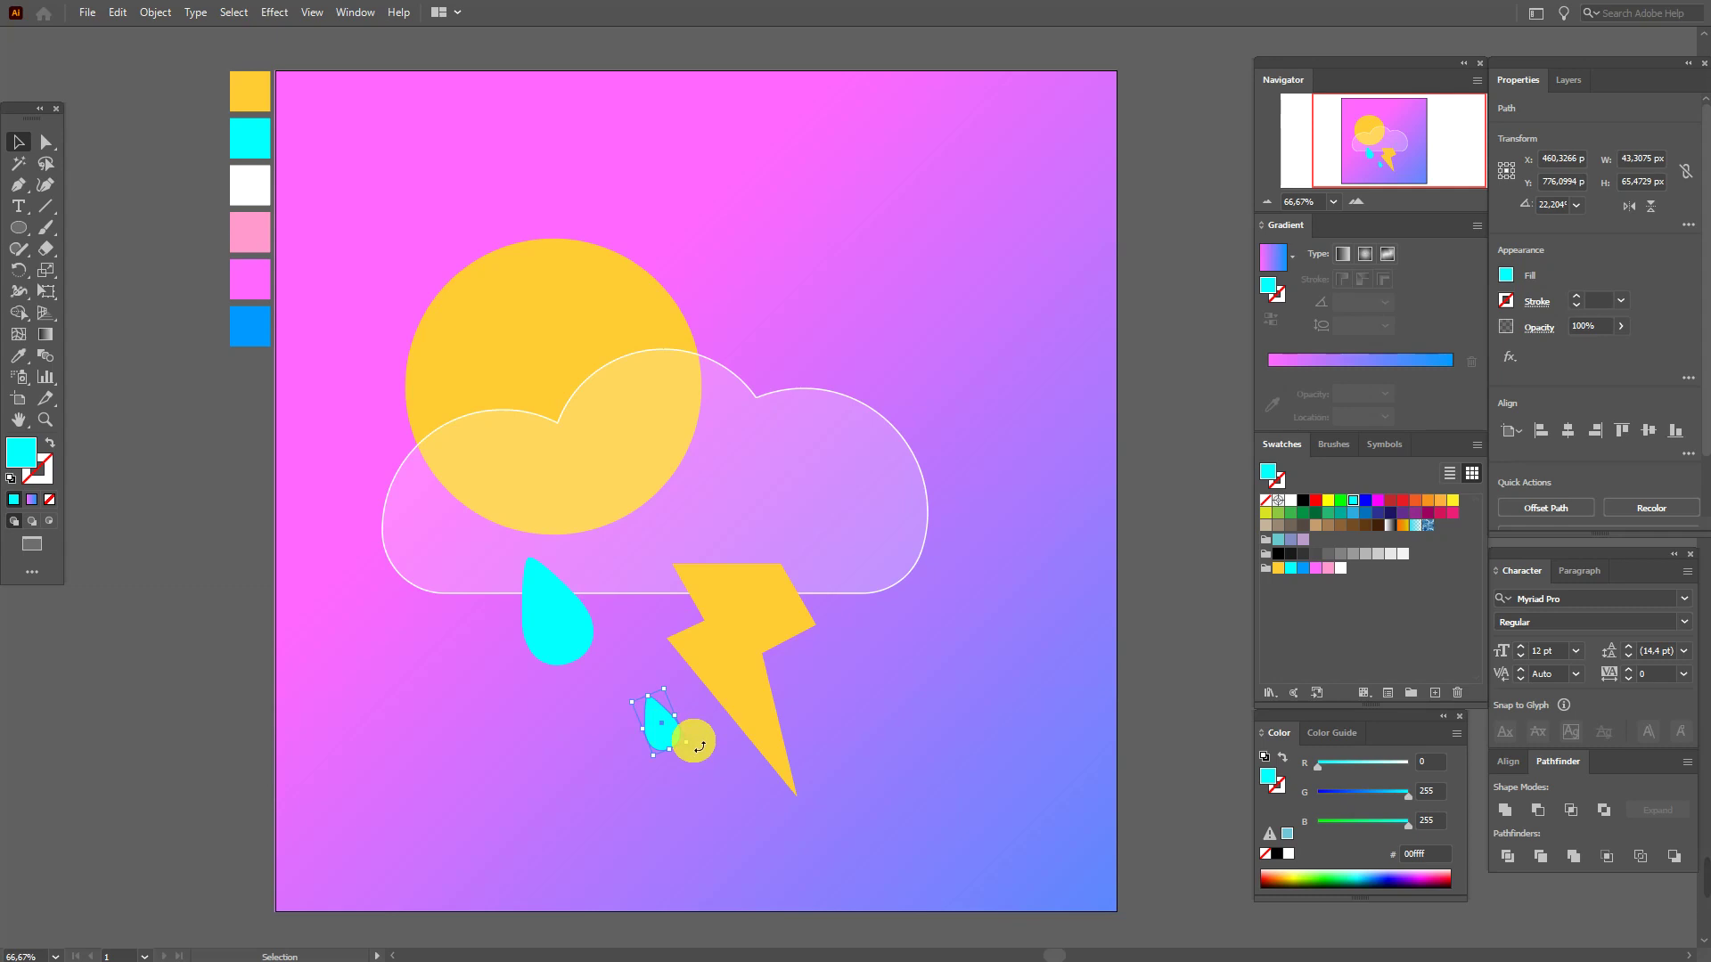
- Add a third raindrop about 52 x 79 px from a copy of the small one, placed right of the lightning bolt
{"action": "left_click_drag", "start_coordinate": [694, 743], "coordinate": [851, 490]}
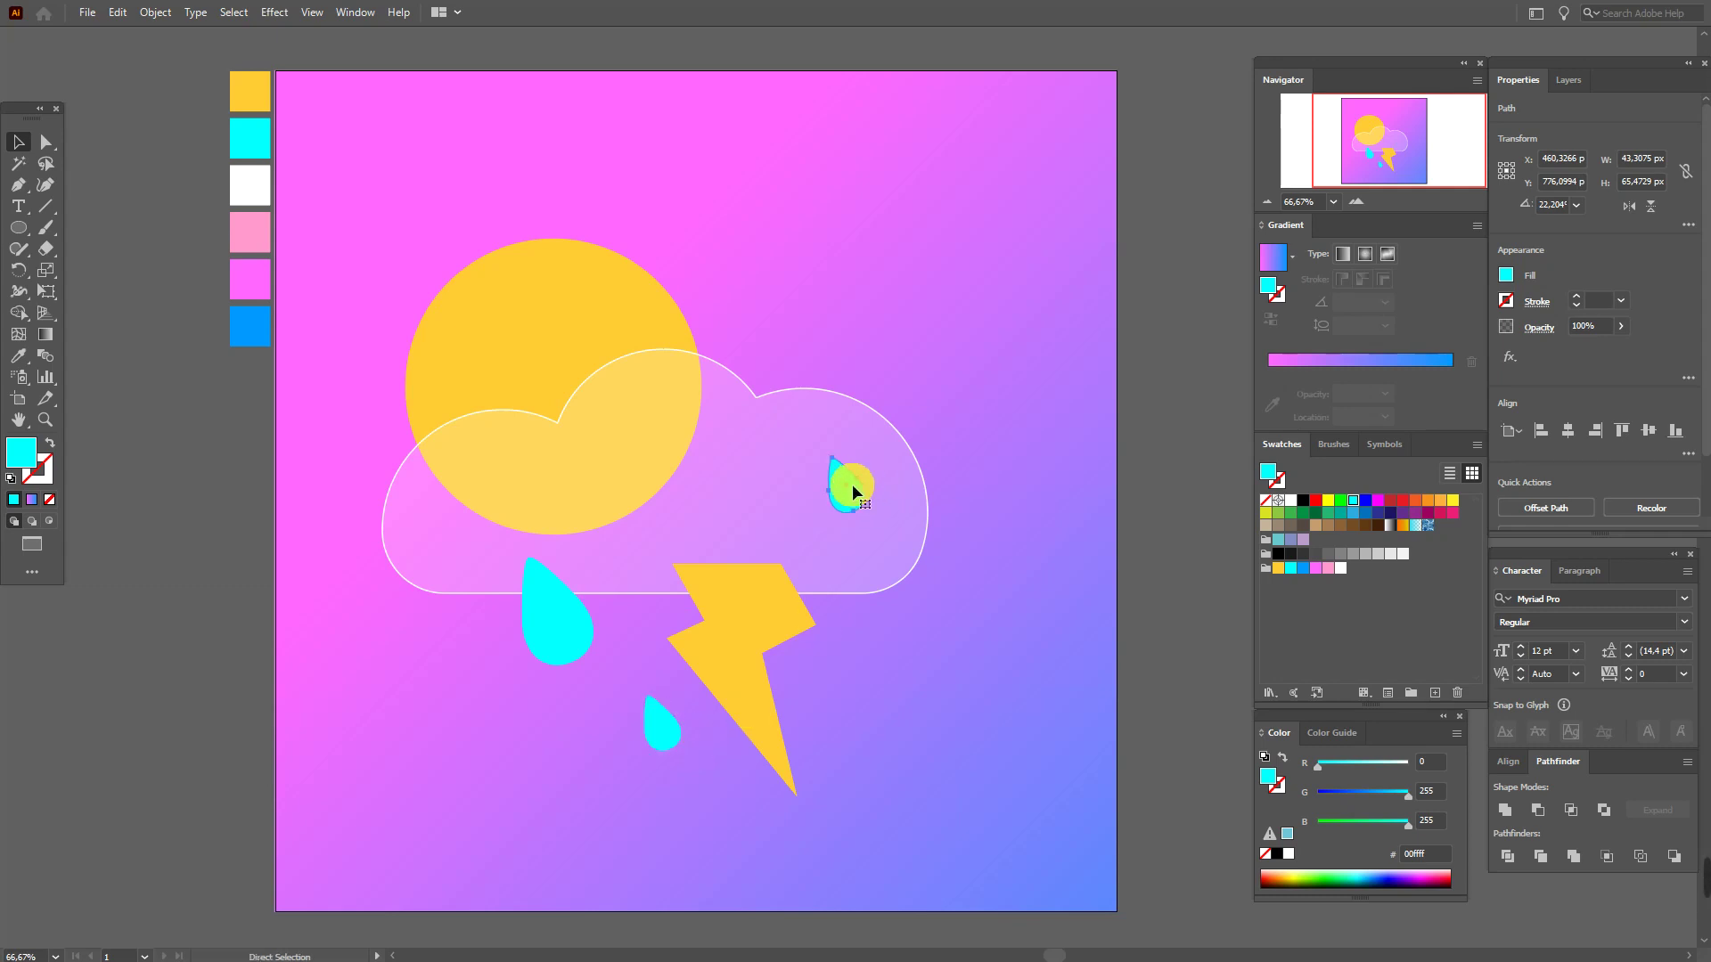
{"action": "left_click_drag", "start_coordinate": [860, 508], "coordinate": [869, 530]}
{"action": "left_click_drag", "start_coordinate": [867, 676], "coordinate": [872, 688]}
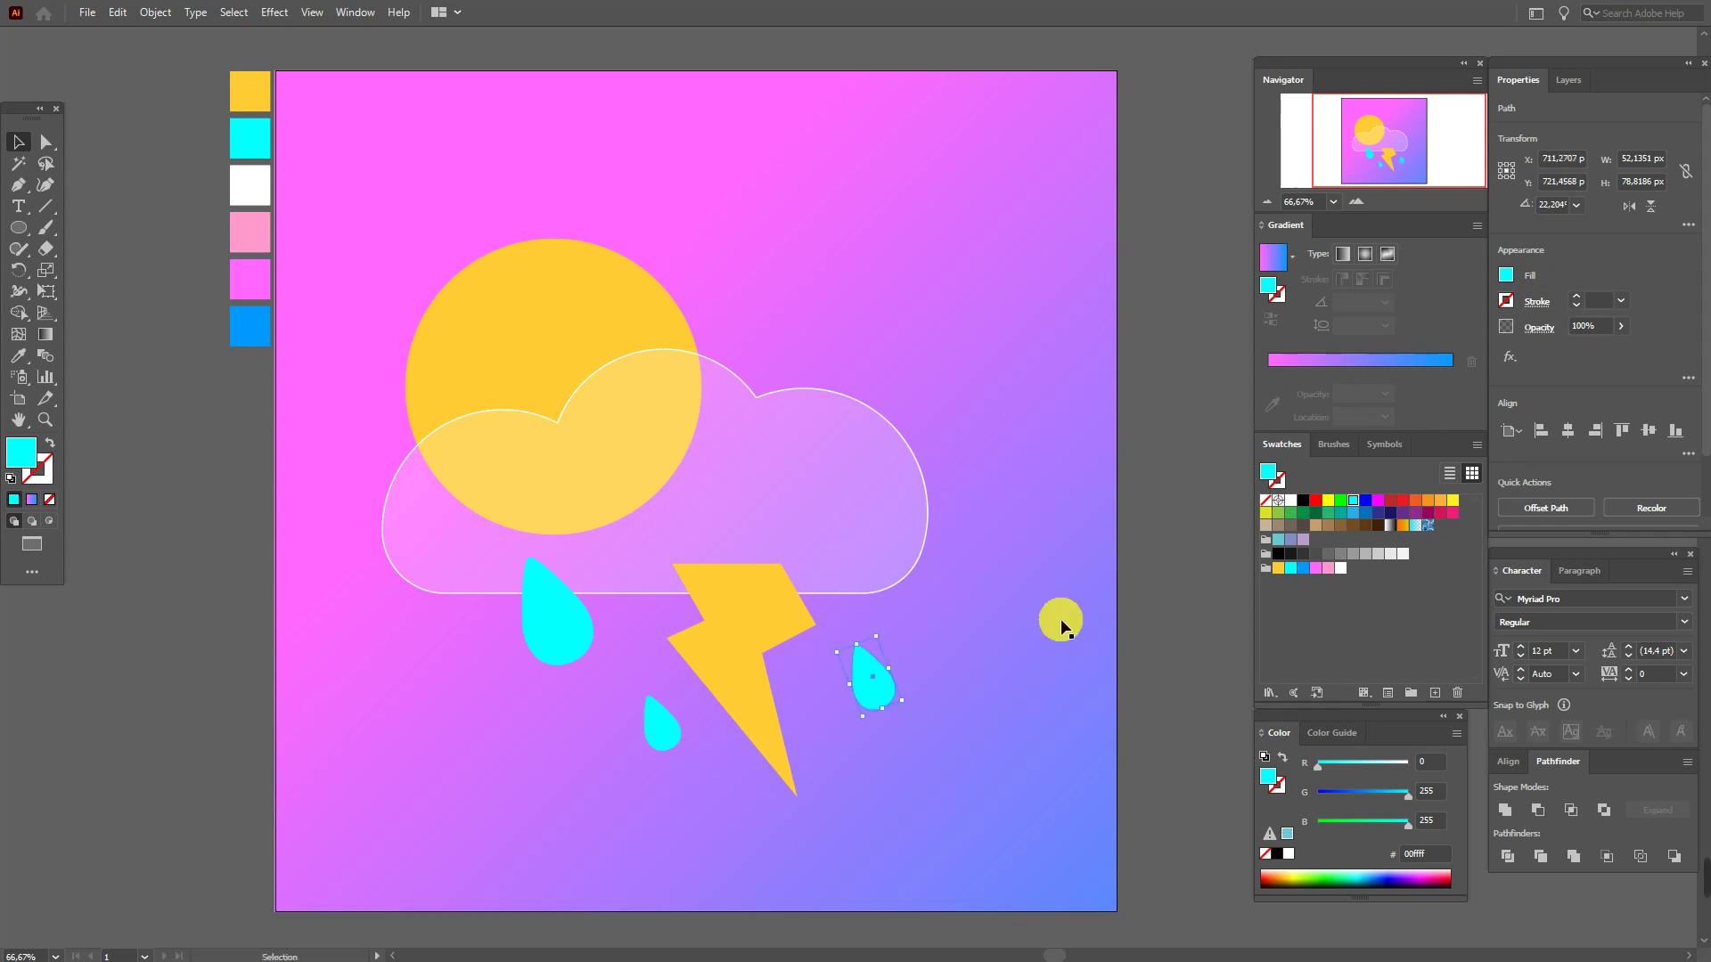
{"action": "left_click", "coordinate": [1178, 650]}
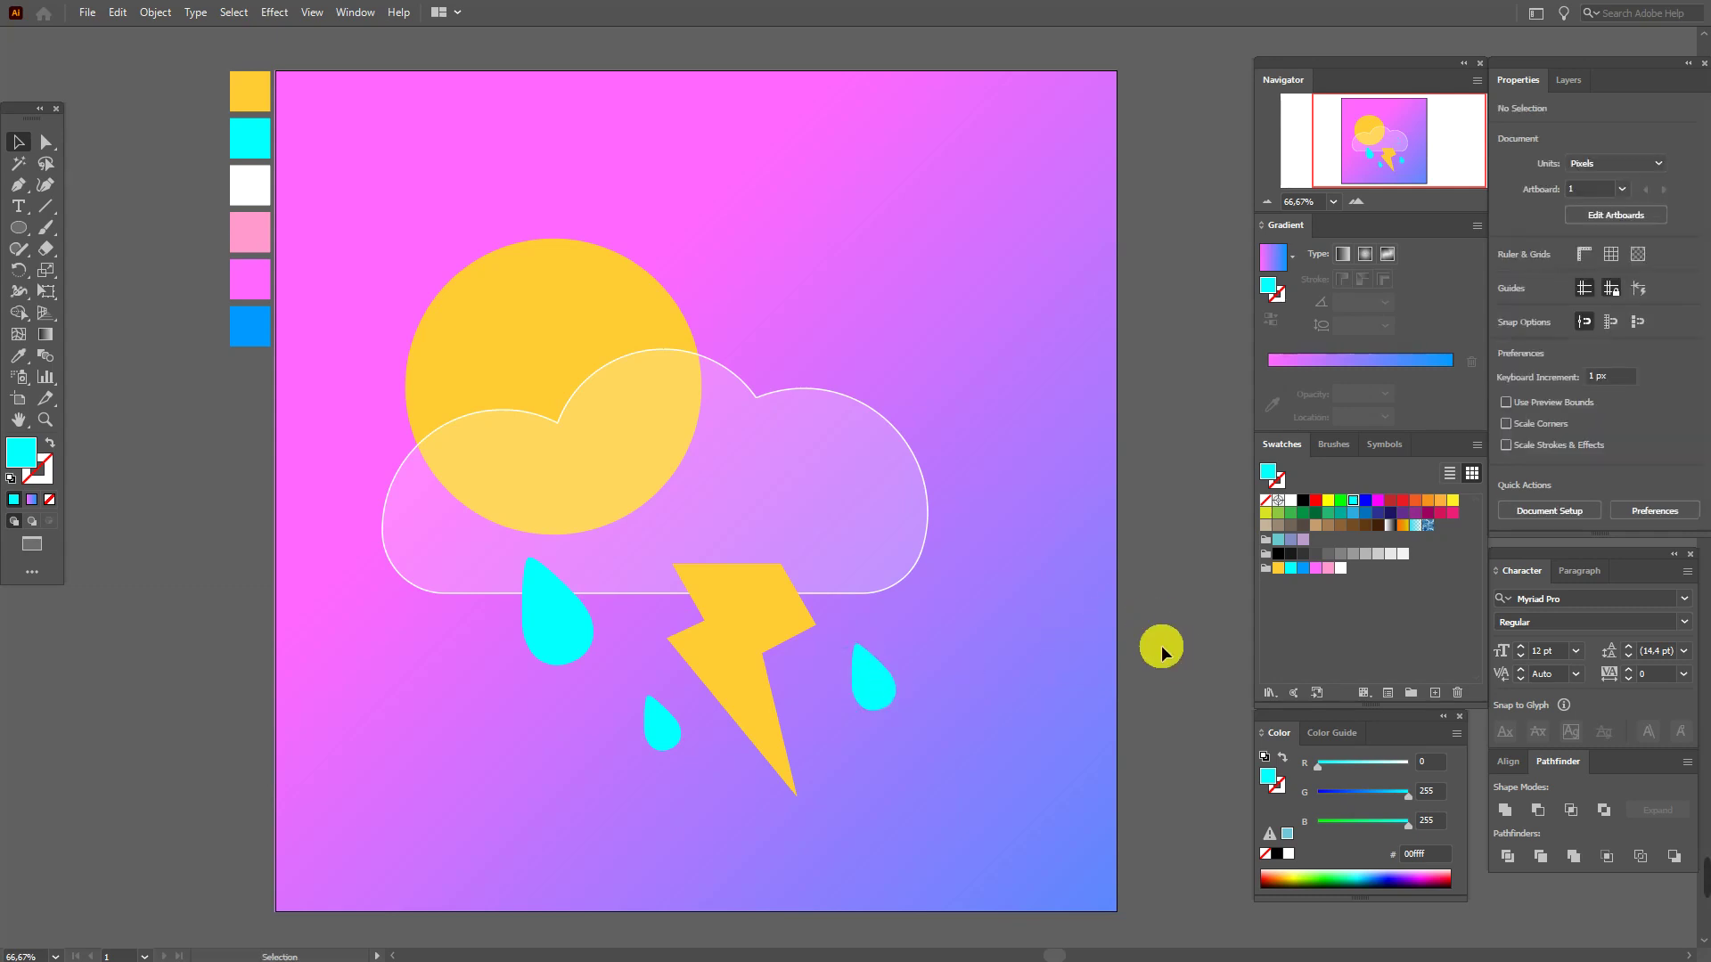
- Paste a copy of the cloud's fill shape in front of it, filled with yellow ffcc33 at 100% opacity
{"action": "left_click", "coordinate": [706, 424]}
{"action": "key", "text": "a"}
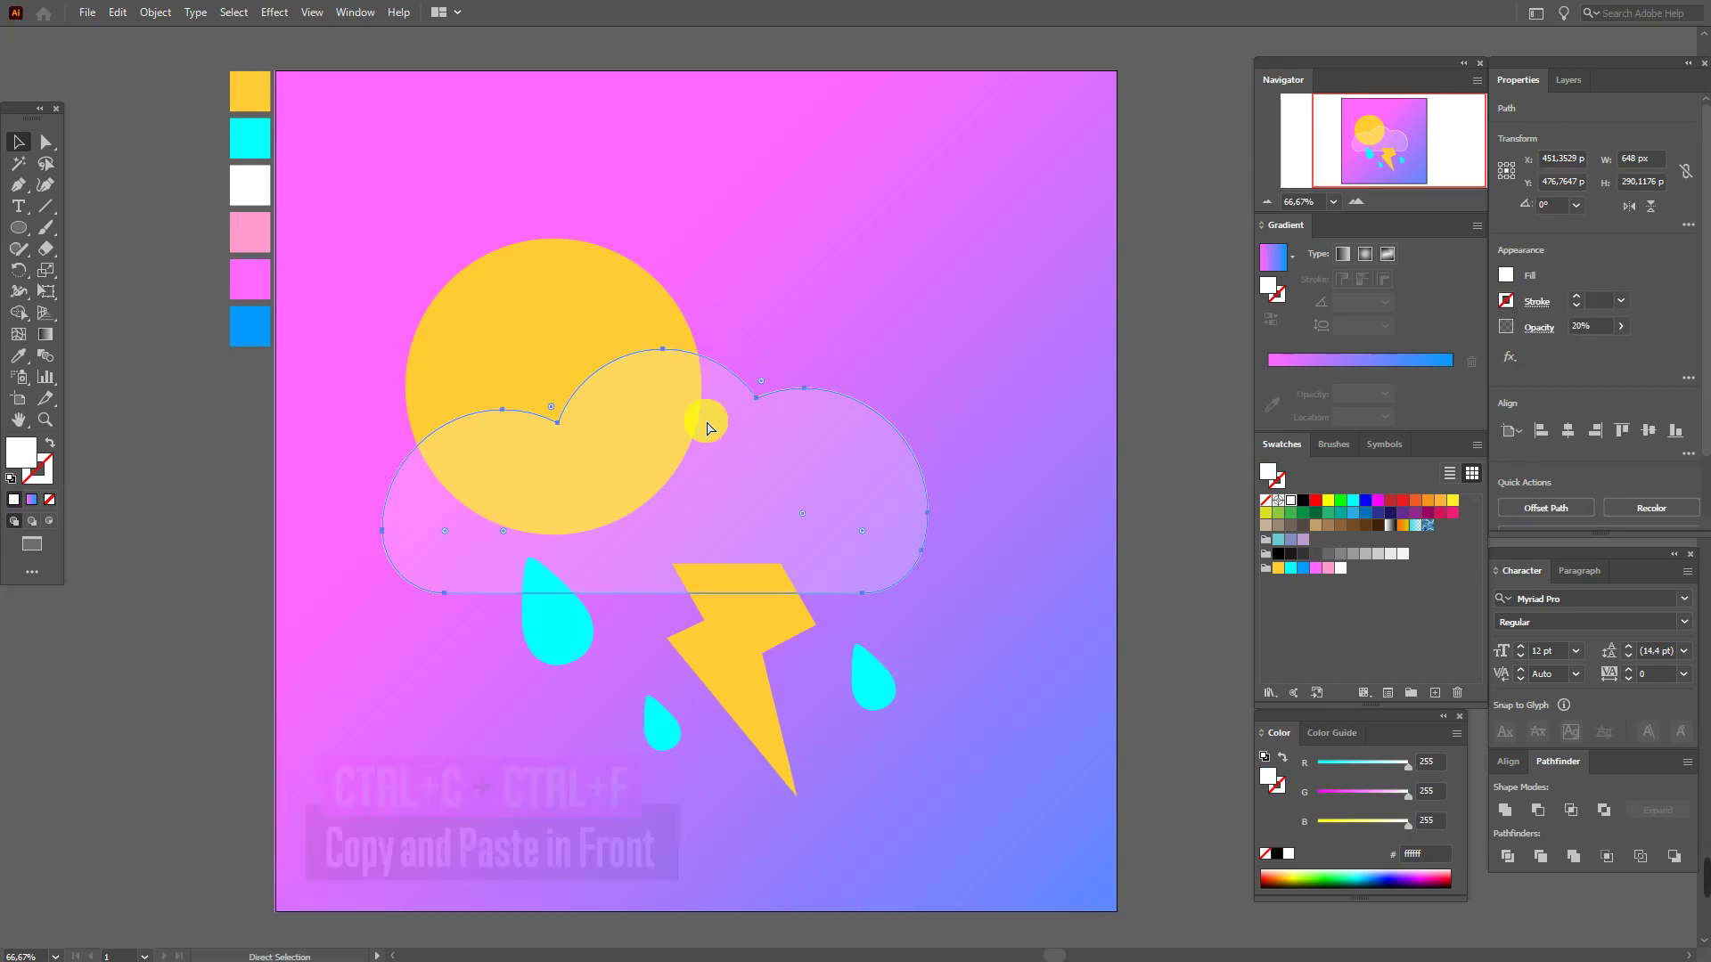
{"action": "key", "text": "ctrl+c"}
{"action": "key", "text": "ctrl+f"}
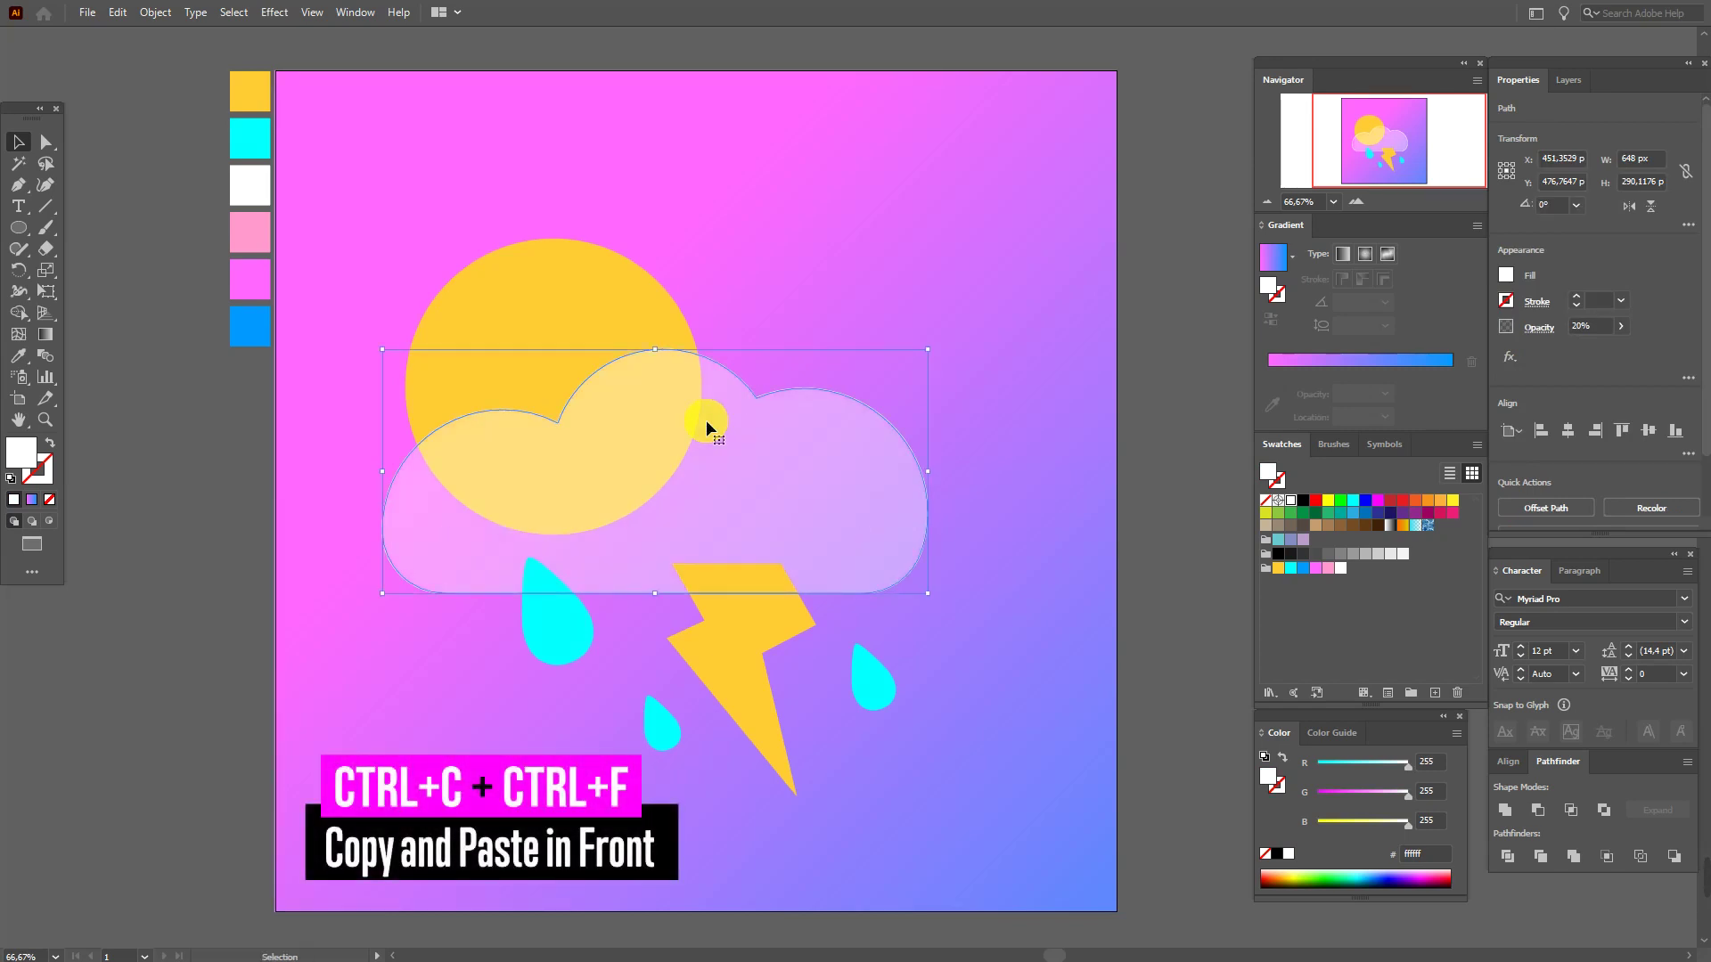
{"action": "left_click", "coordinate": [1277, 568]}
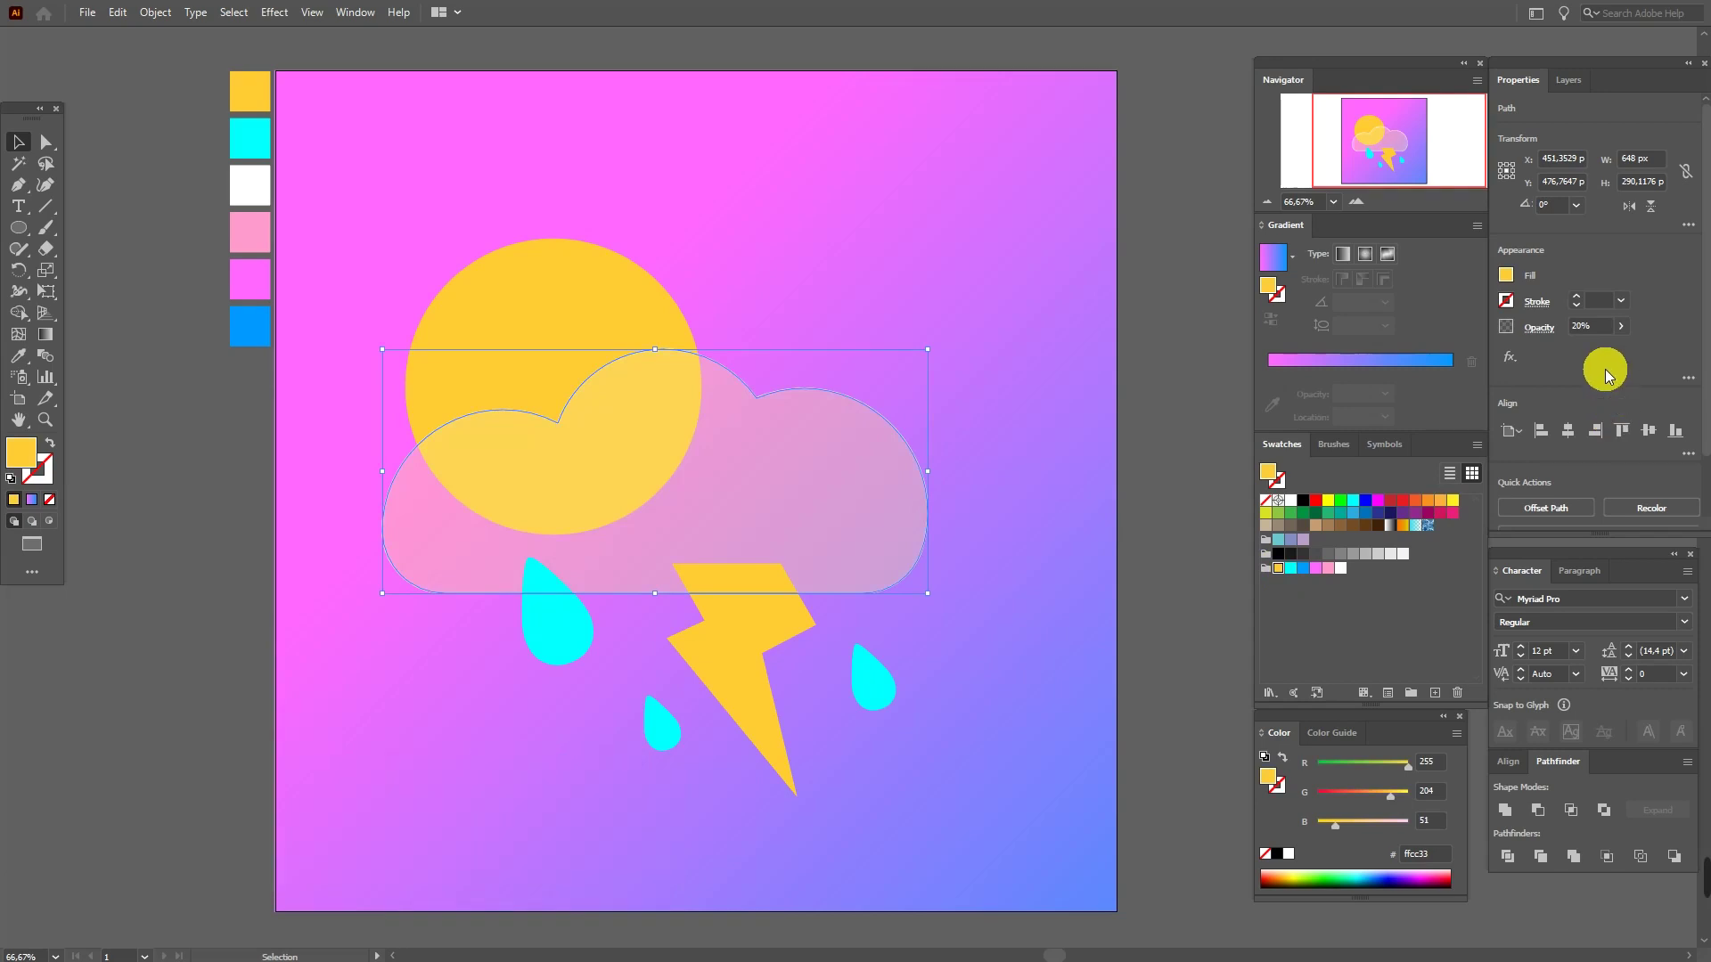
{"action": "left_click", "coordinate": [1621, 326]}
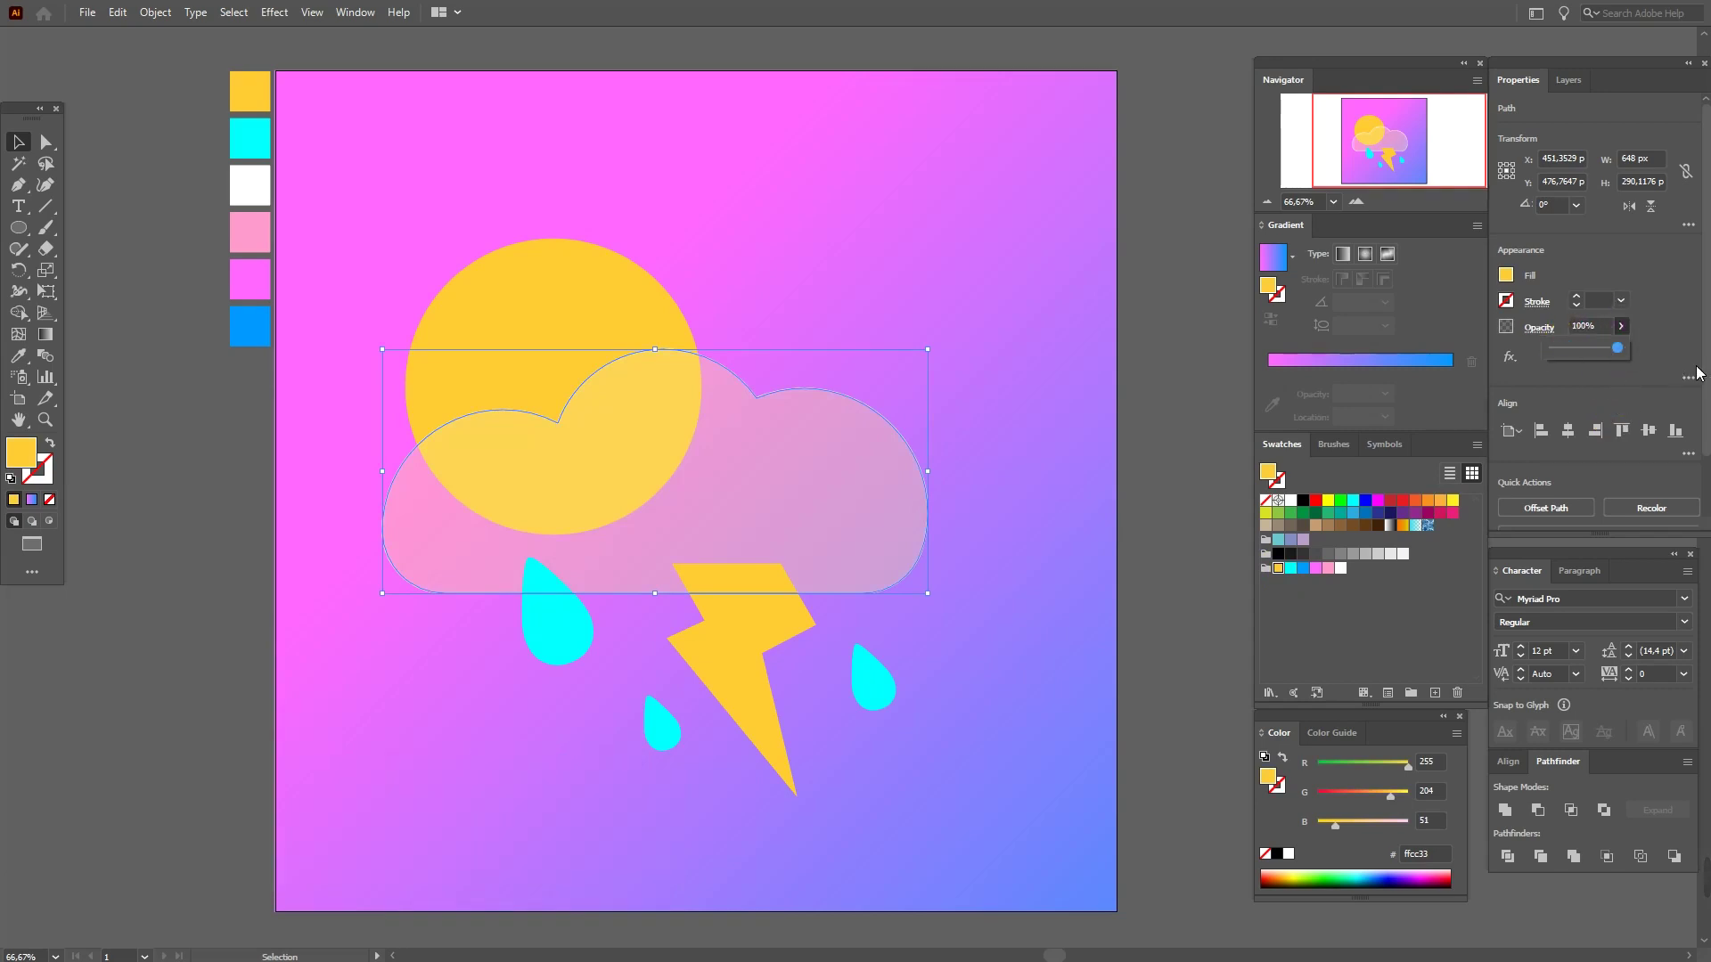
- Intersect a copy of the sun circle with the yellow cloud copy, leaving only a yellow piece where the sun overlaps the cloud
{"action": "left_click_drag", "start_coordinate": [1698, 373], "coordinate": [1689, 367]}
{"action": "left_click", "coordinate": [1178, 381]}
{"action": "left_click", "coordinate": [568, 282]}
{"action": "key", "text": "a"}
{"action": "key", "text": "v"}
{"action": "left_click", "coordinate": [764, 450], "text": "shift"}
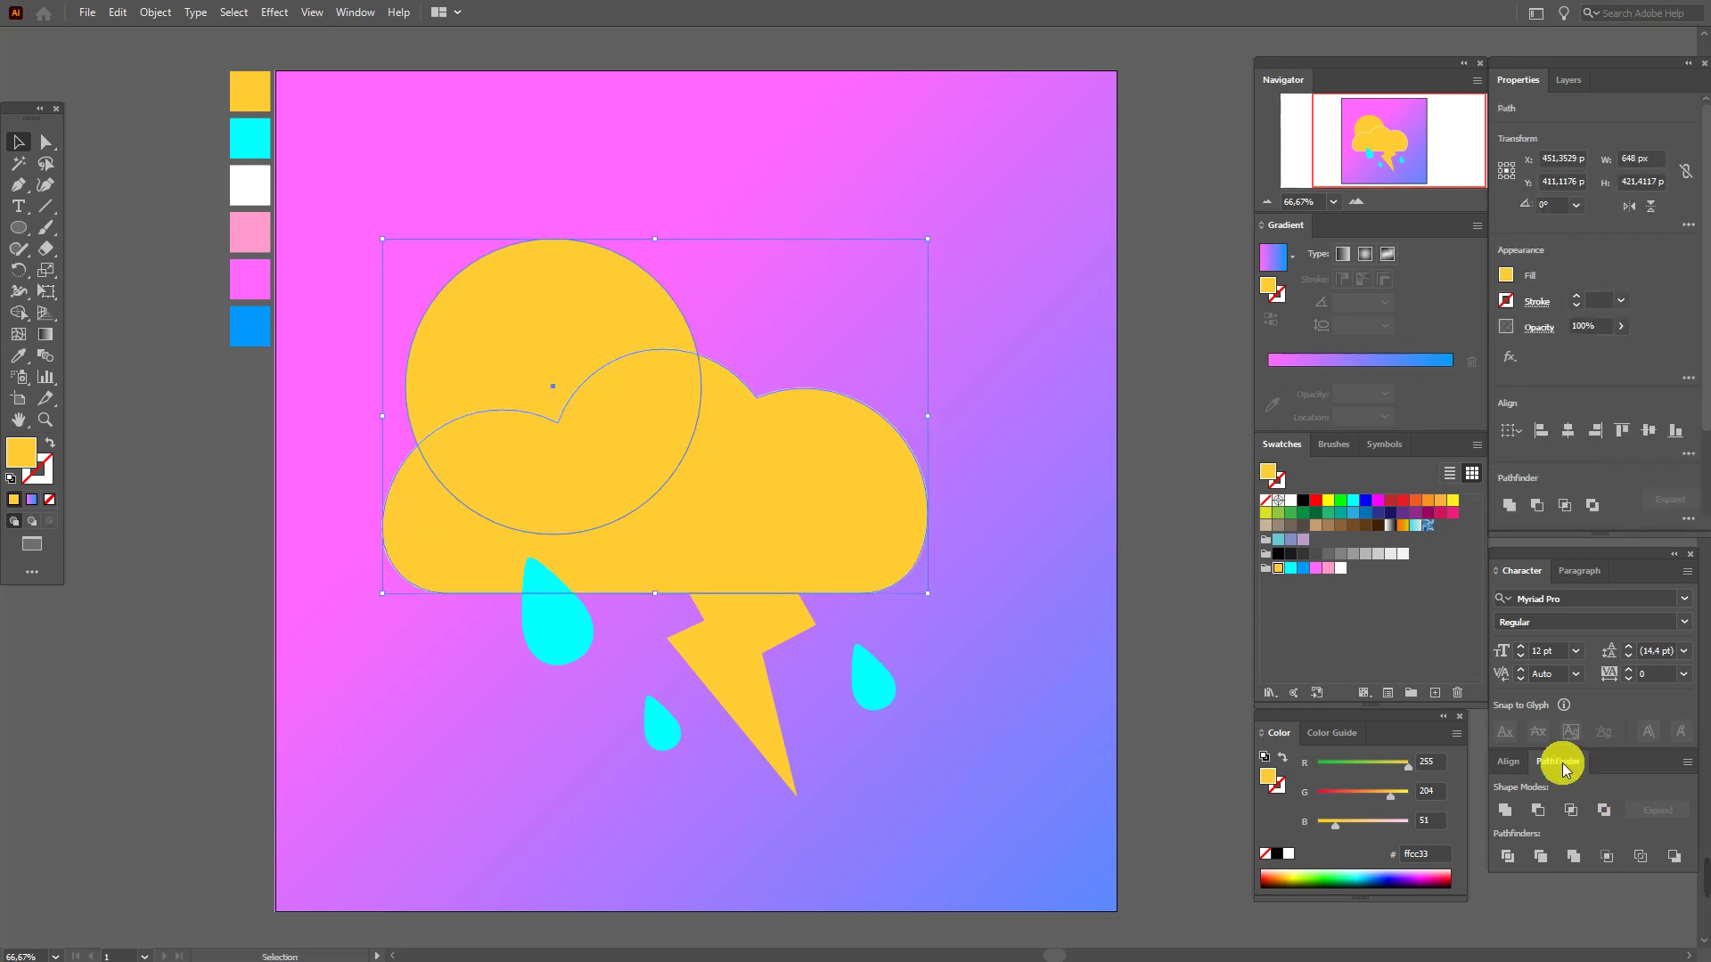
{"action": "left_click", "coordinate": [1601, 809]}
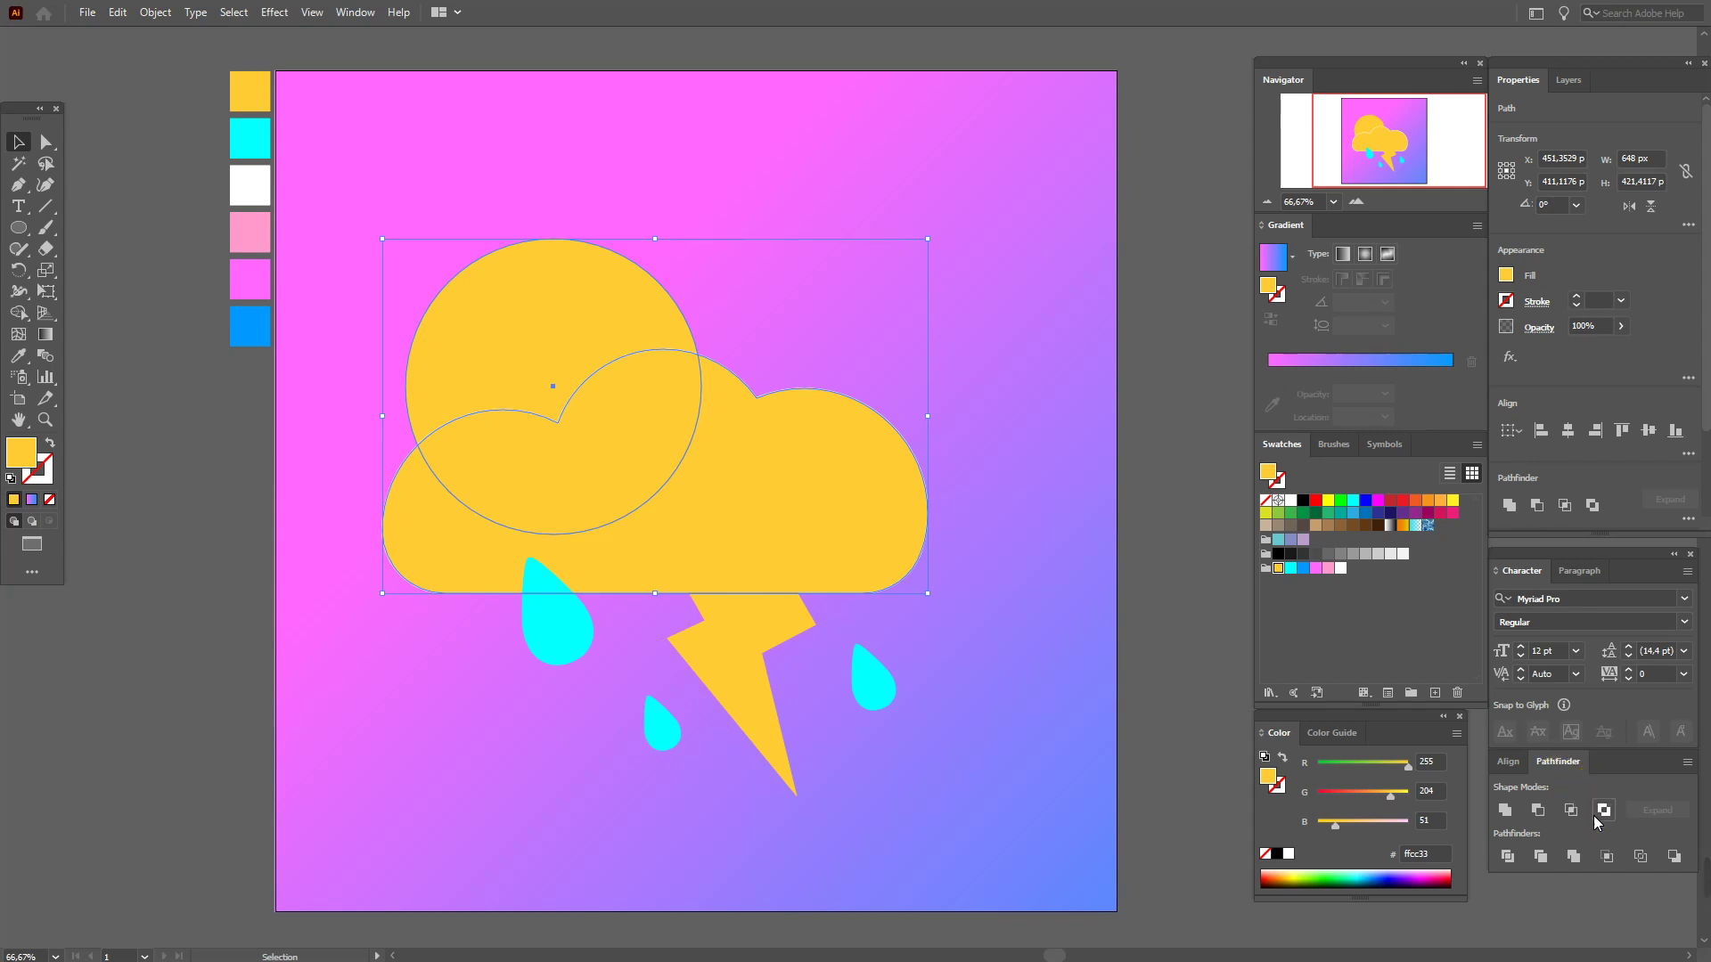
{"action": "left_click", "coordinate": [1571, 813]}
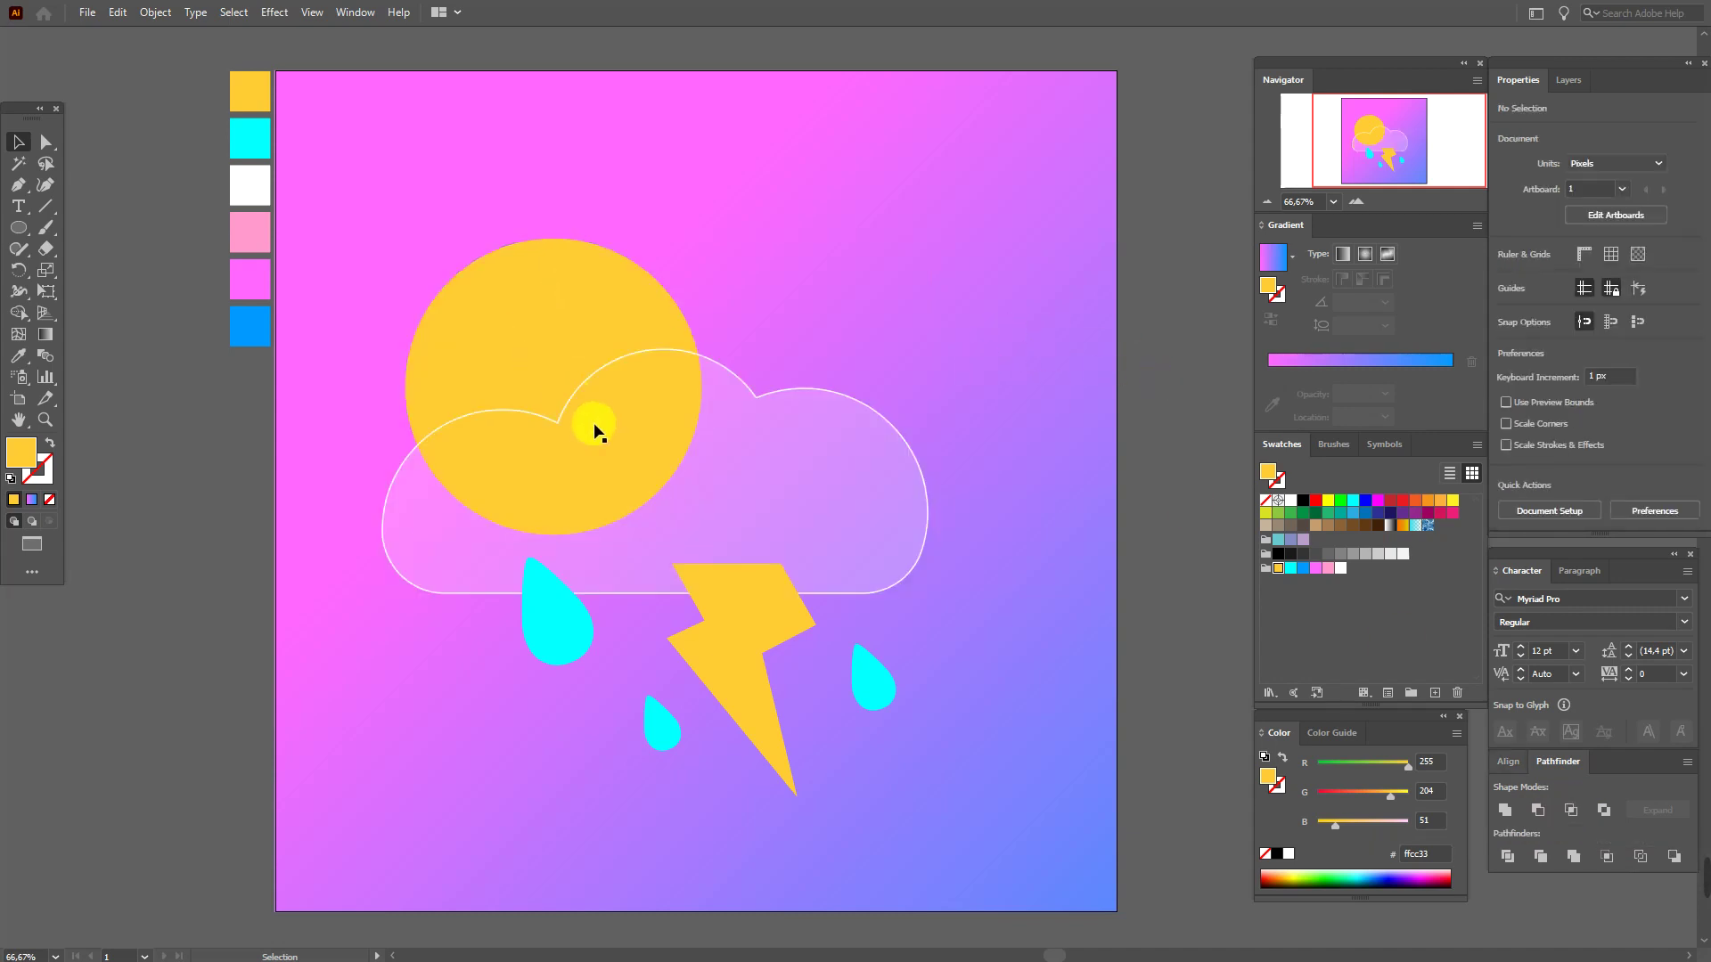
- Exclude a copy of the overlap piece from the sun, ungroup the result and delete the leftover sliver along the sun's lower edge
{"action": "key", "text": "a"}
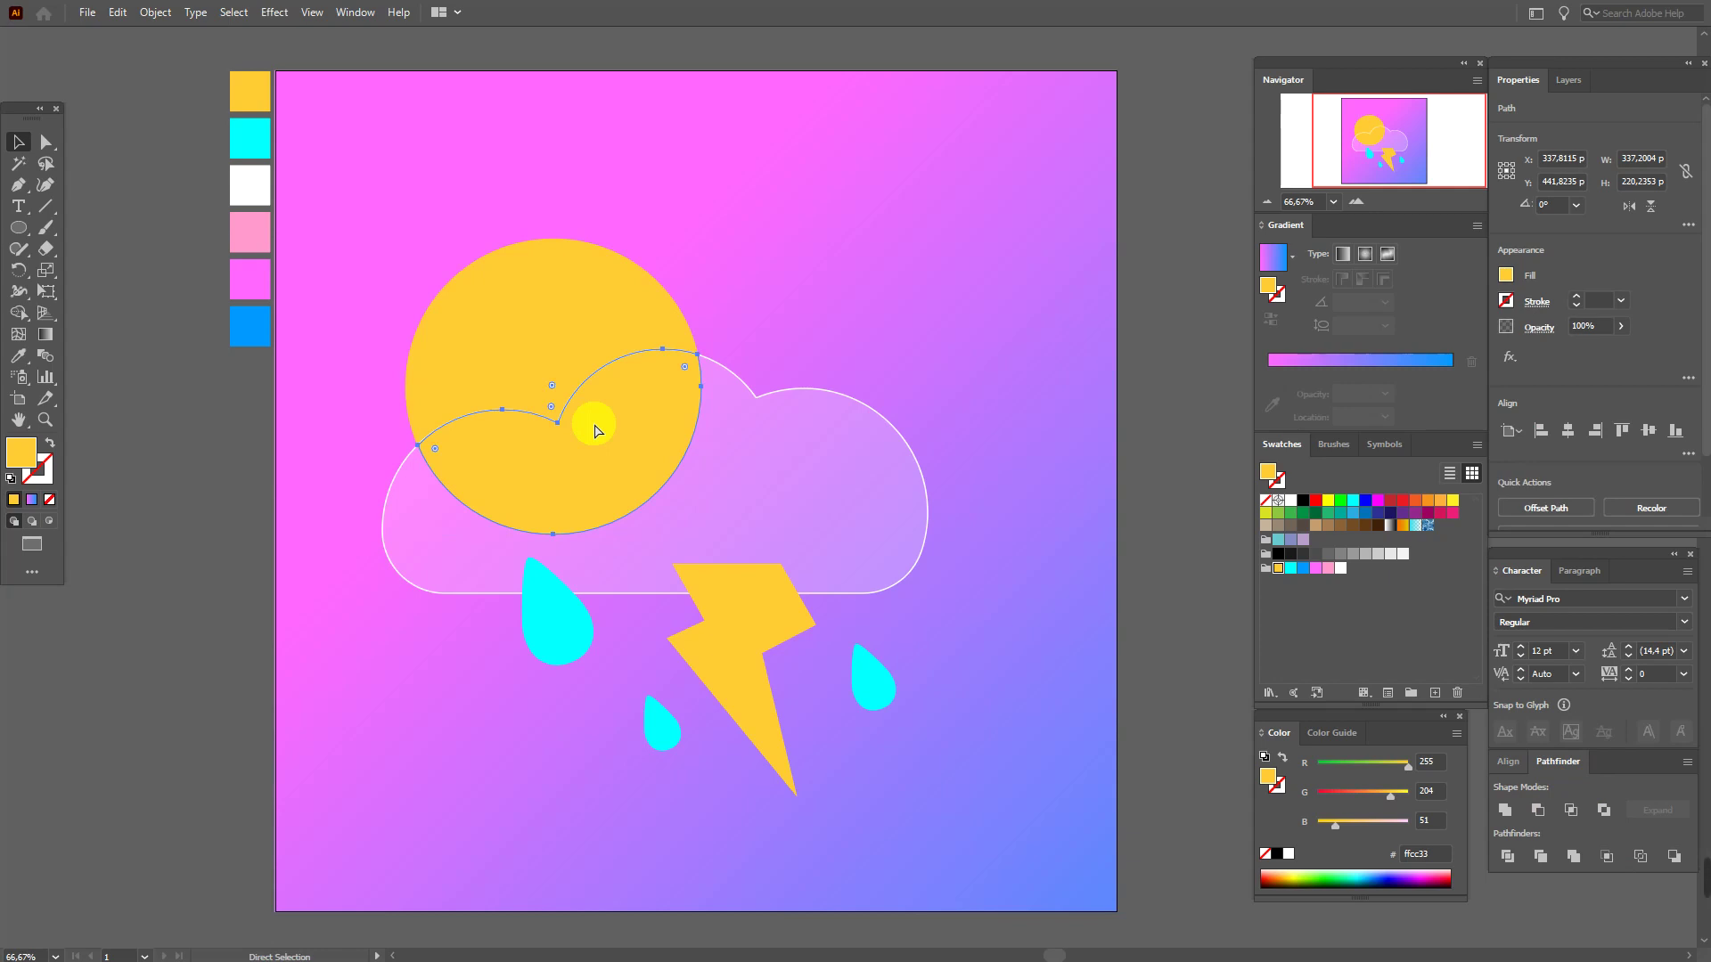
{"action": "key", "text": "v"}
{"action": "left_click", "coordinate": [578, 304]}
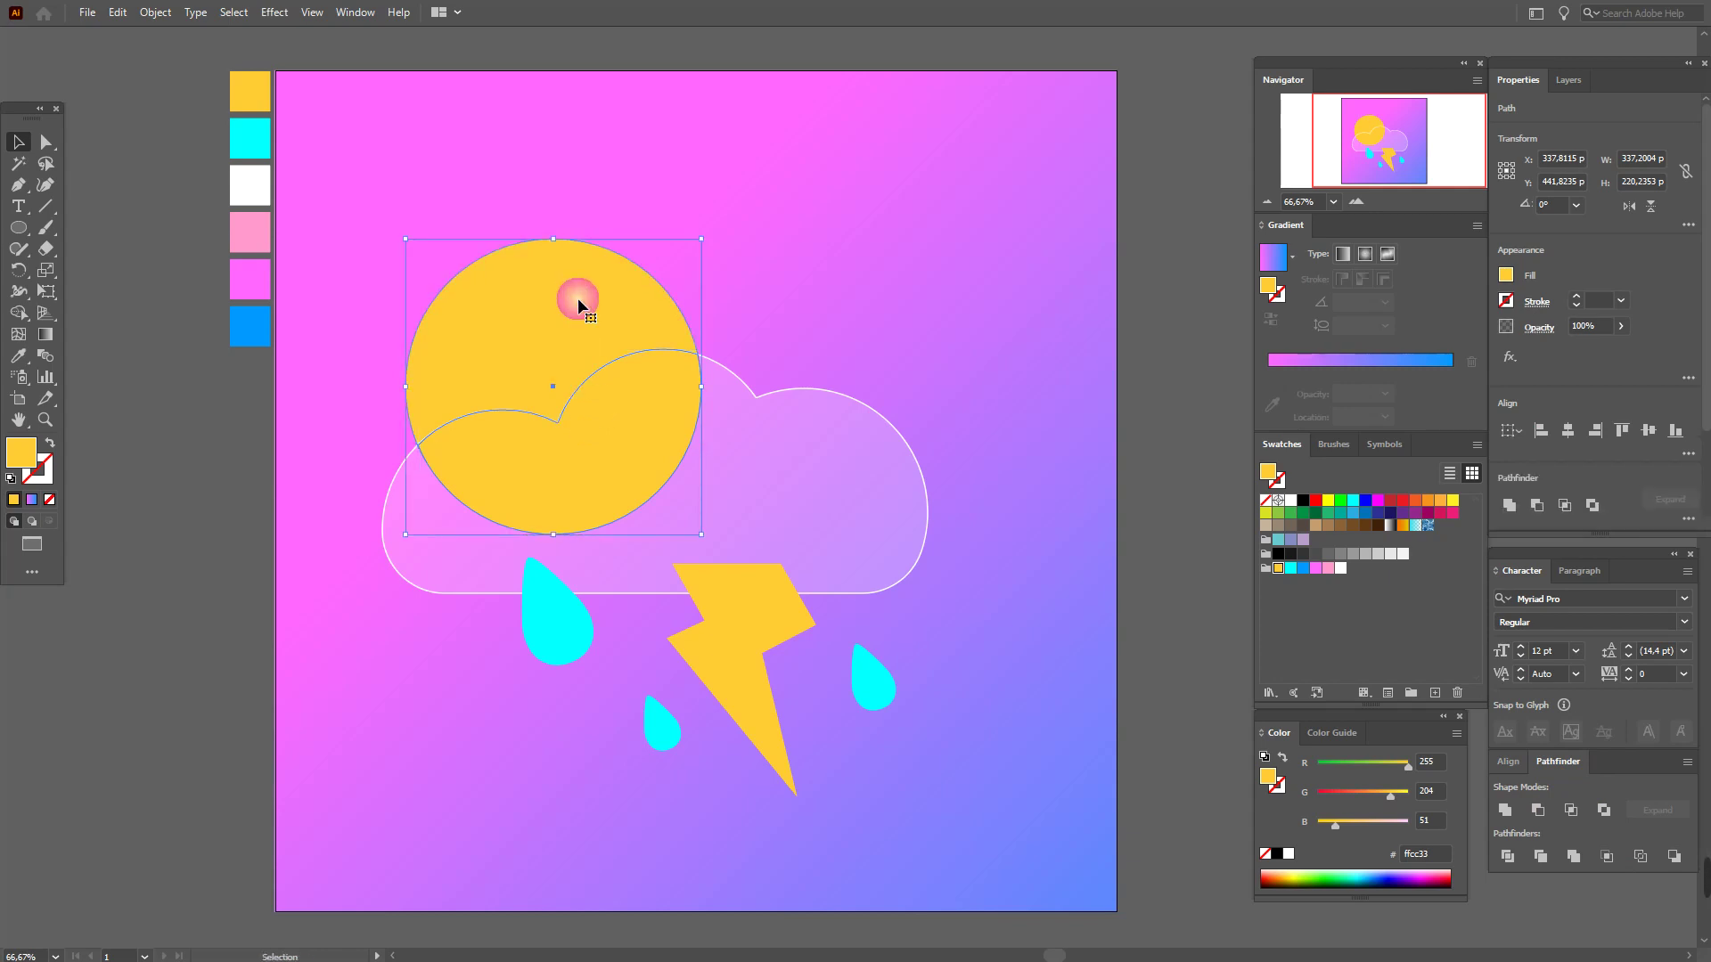
{"action": "left_click", "coordinate": [1603, 808]}
{"action": "right_click", "coordinate": [552, 414]}
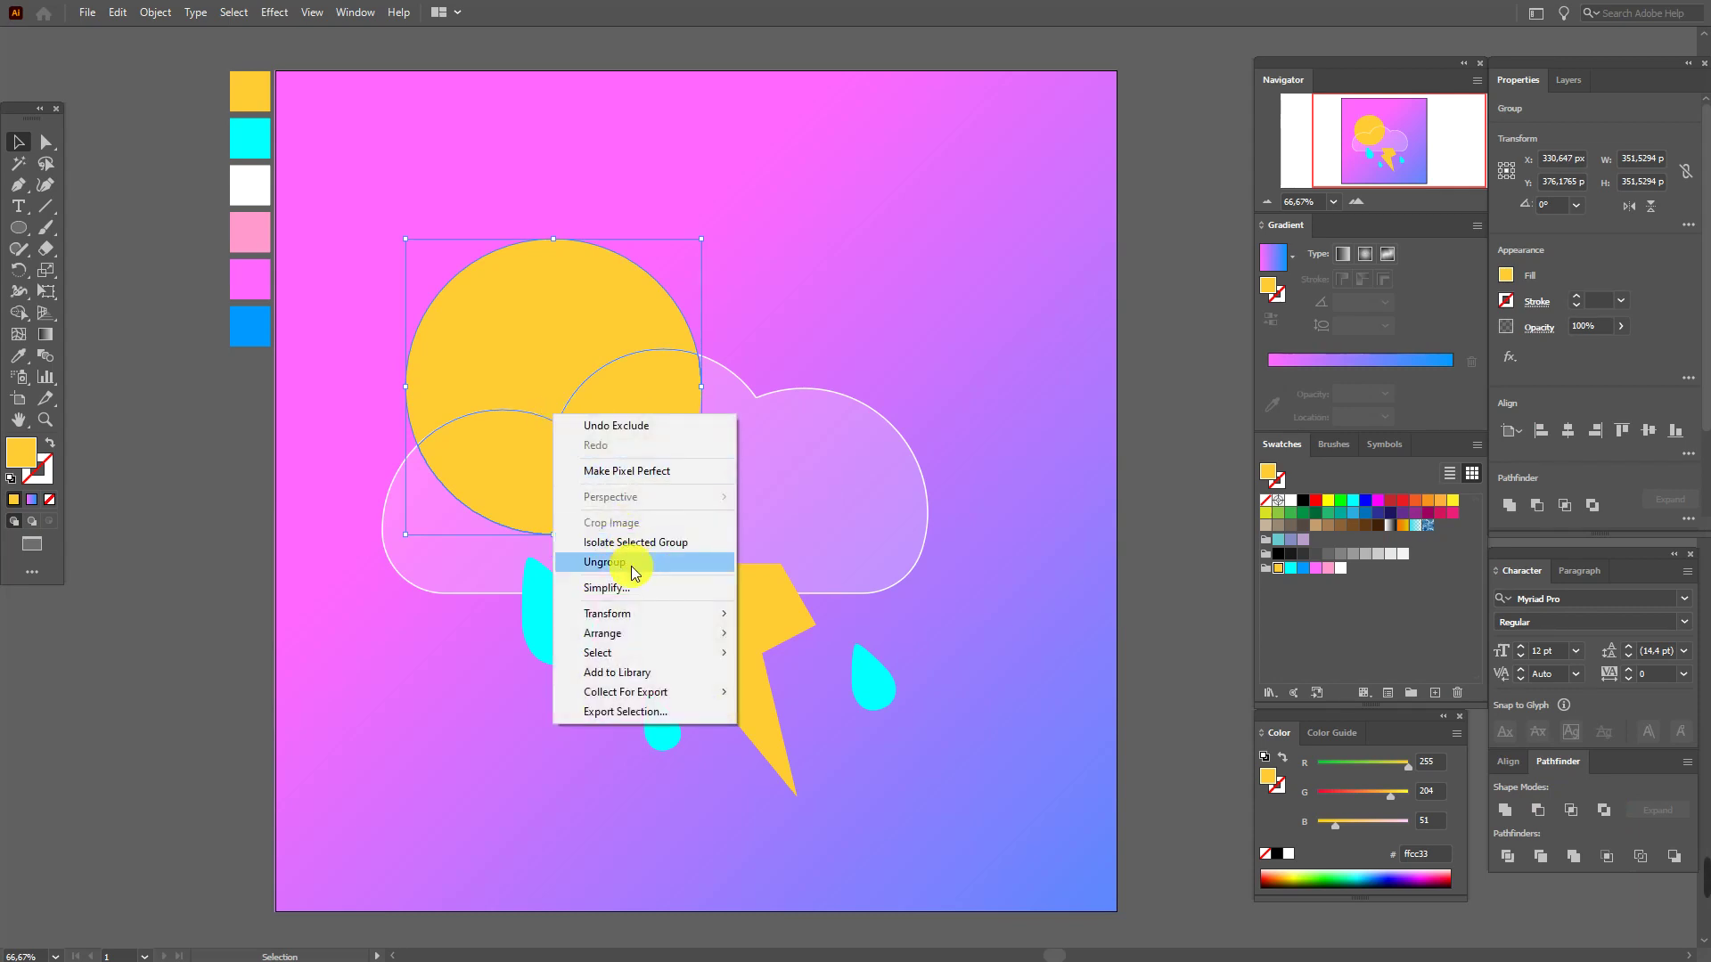
{"action": "left_click", "coordinate": [598, 561]}
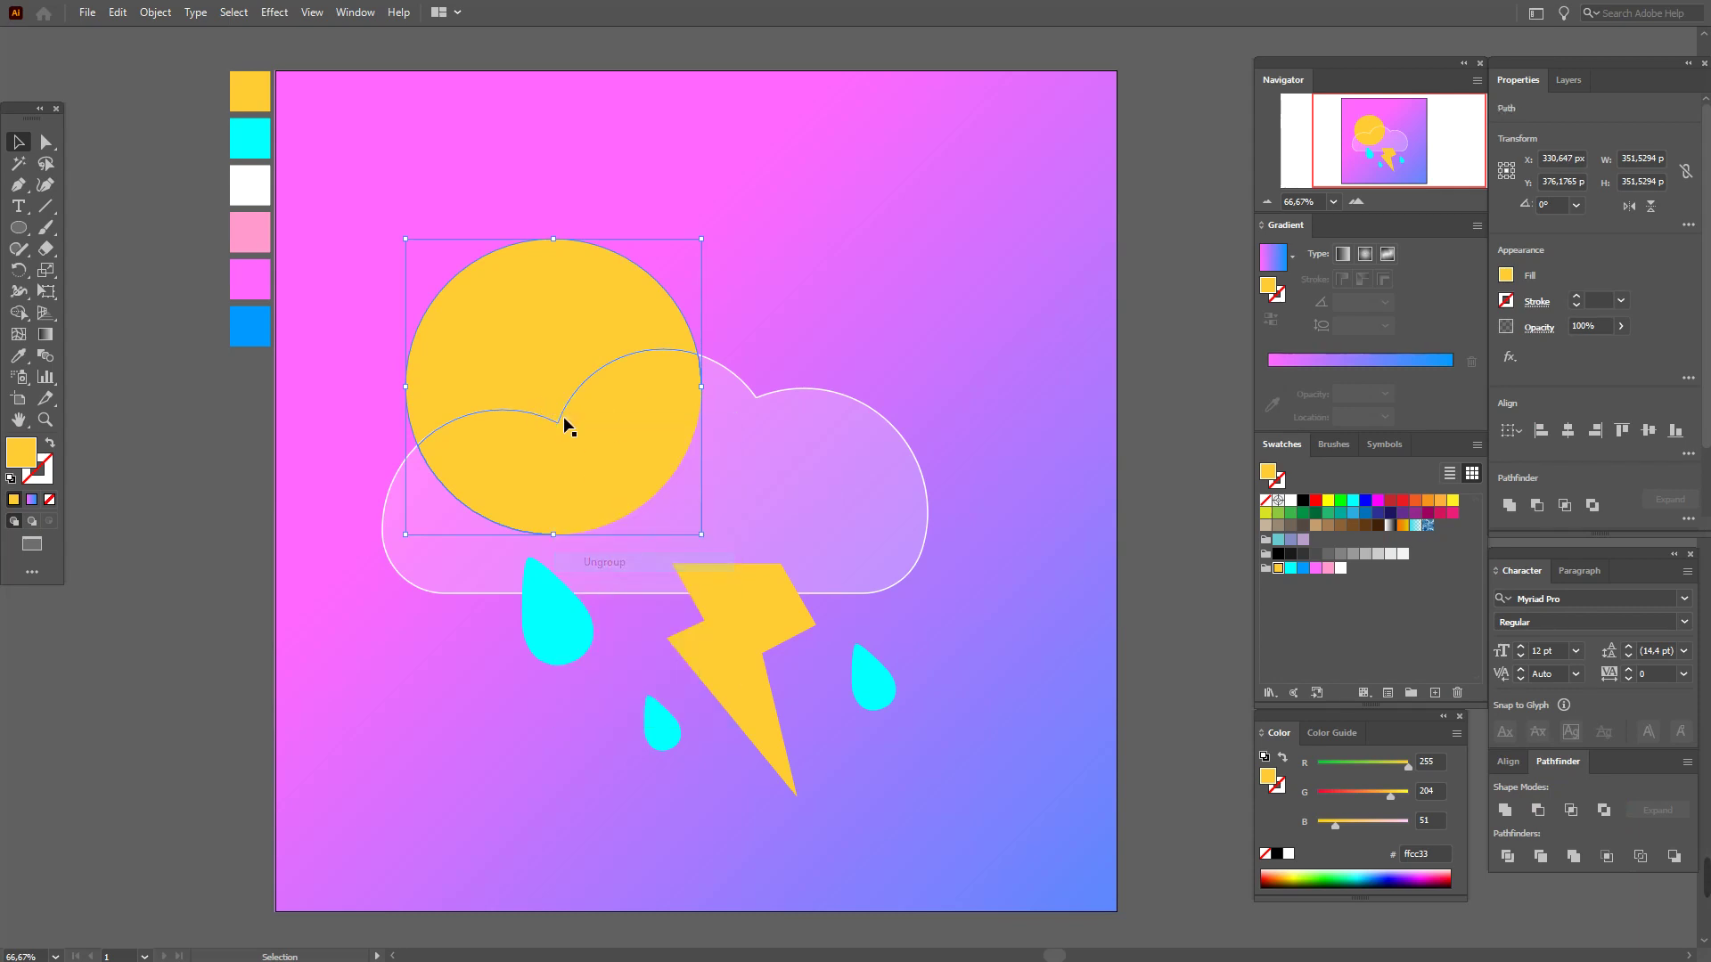
{"action": "left_click", "coordinate": [532, 332], "text": "shift"}
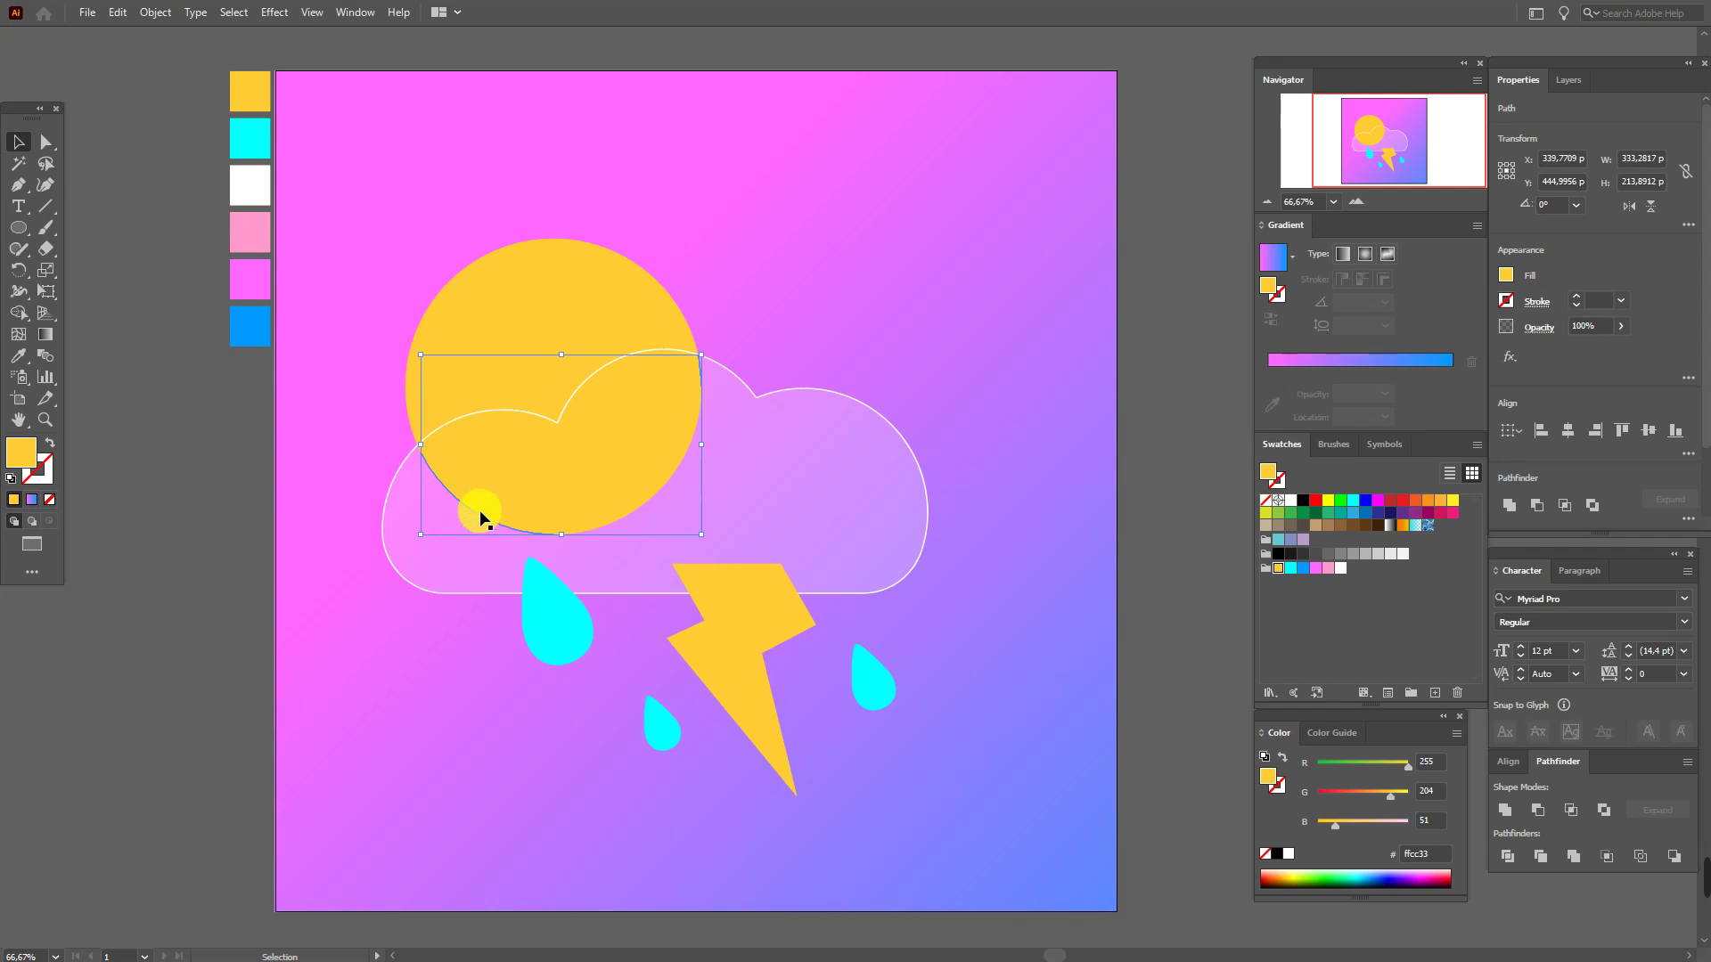
{"action": "left_click", "coordinate": [704, 579]}
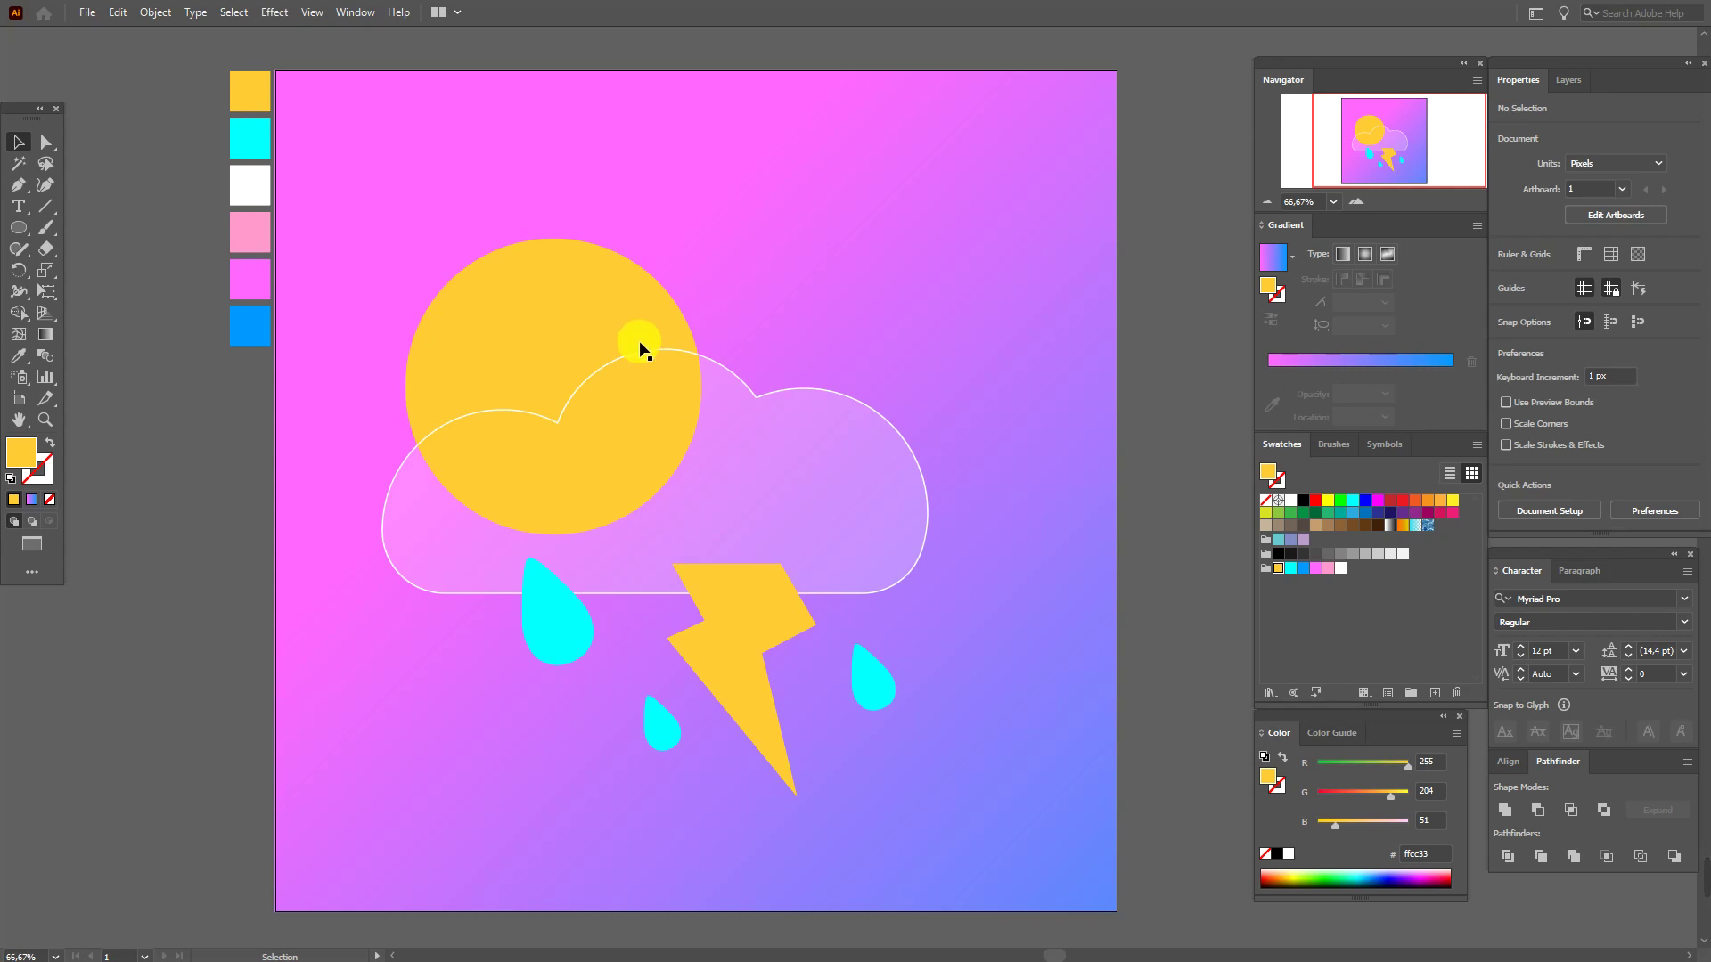
- Apply a Gaussian Blur with a 12-pixel radius to the sun piece that overlaps the cloud
{"action": "left_click", "coordinate": [659, 411]}
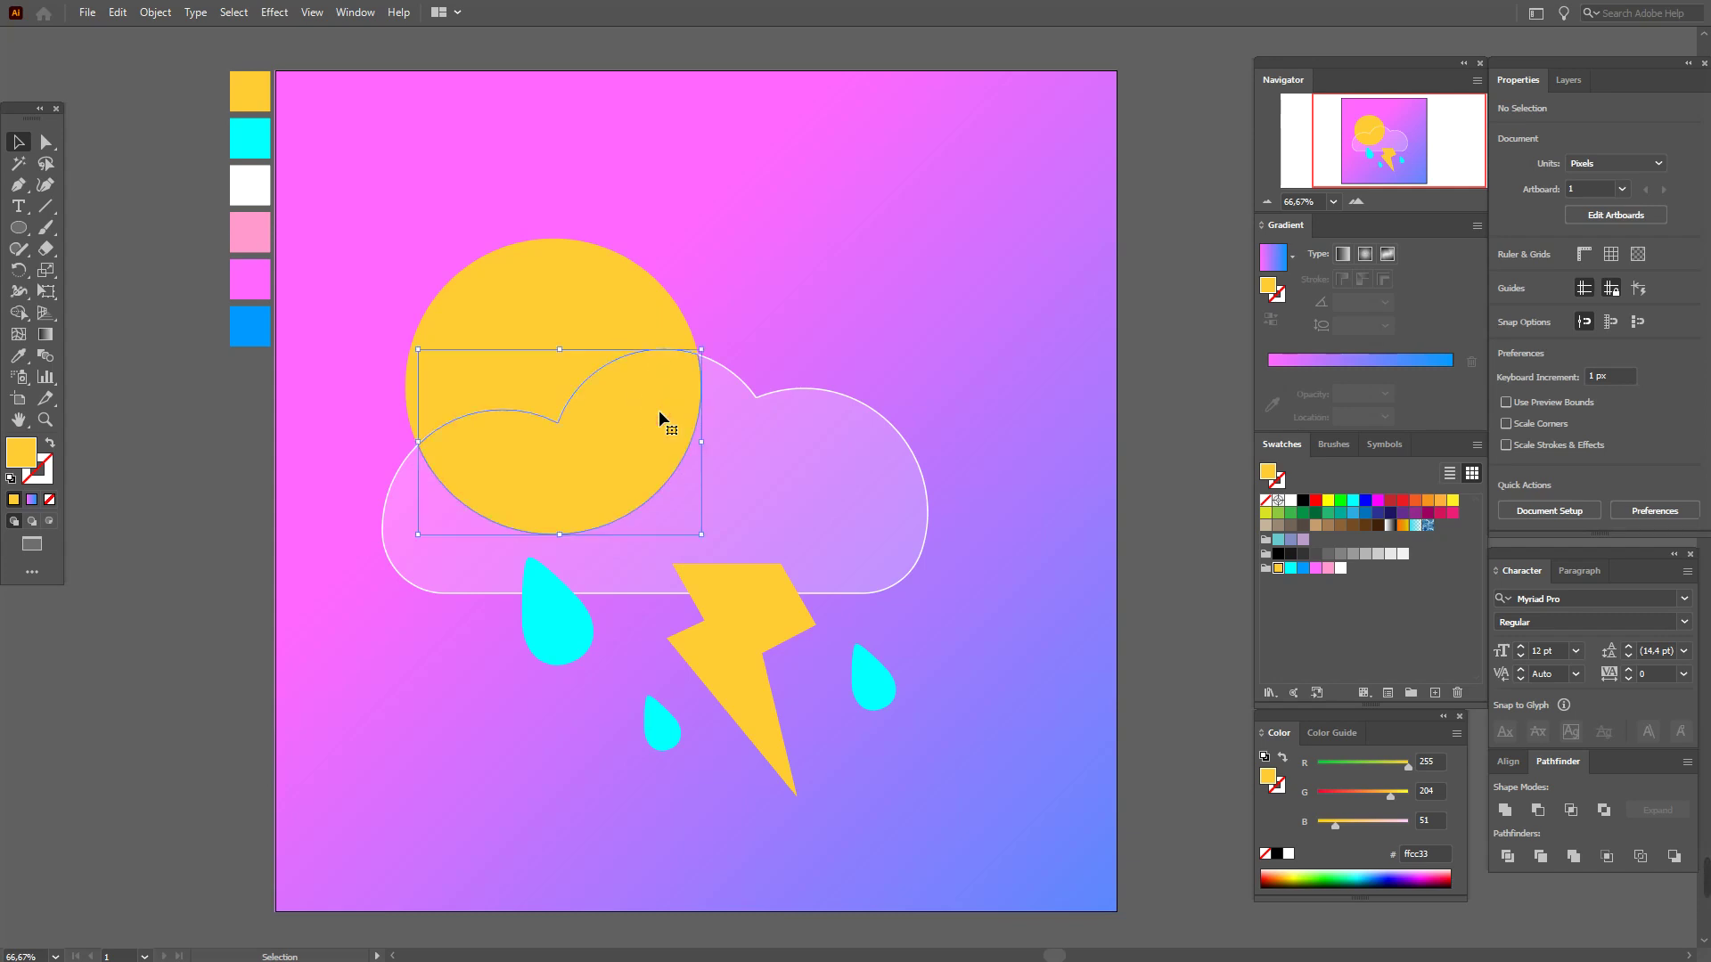
{"action": "left_click", "coordinate": [283, 14]}
{"action": "mouse_move", "coordinate": [393, 308]}
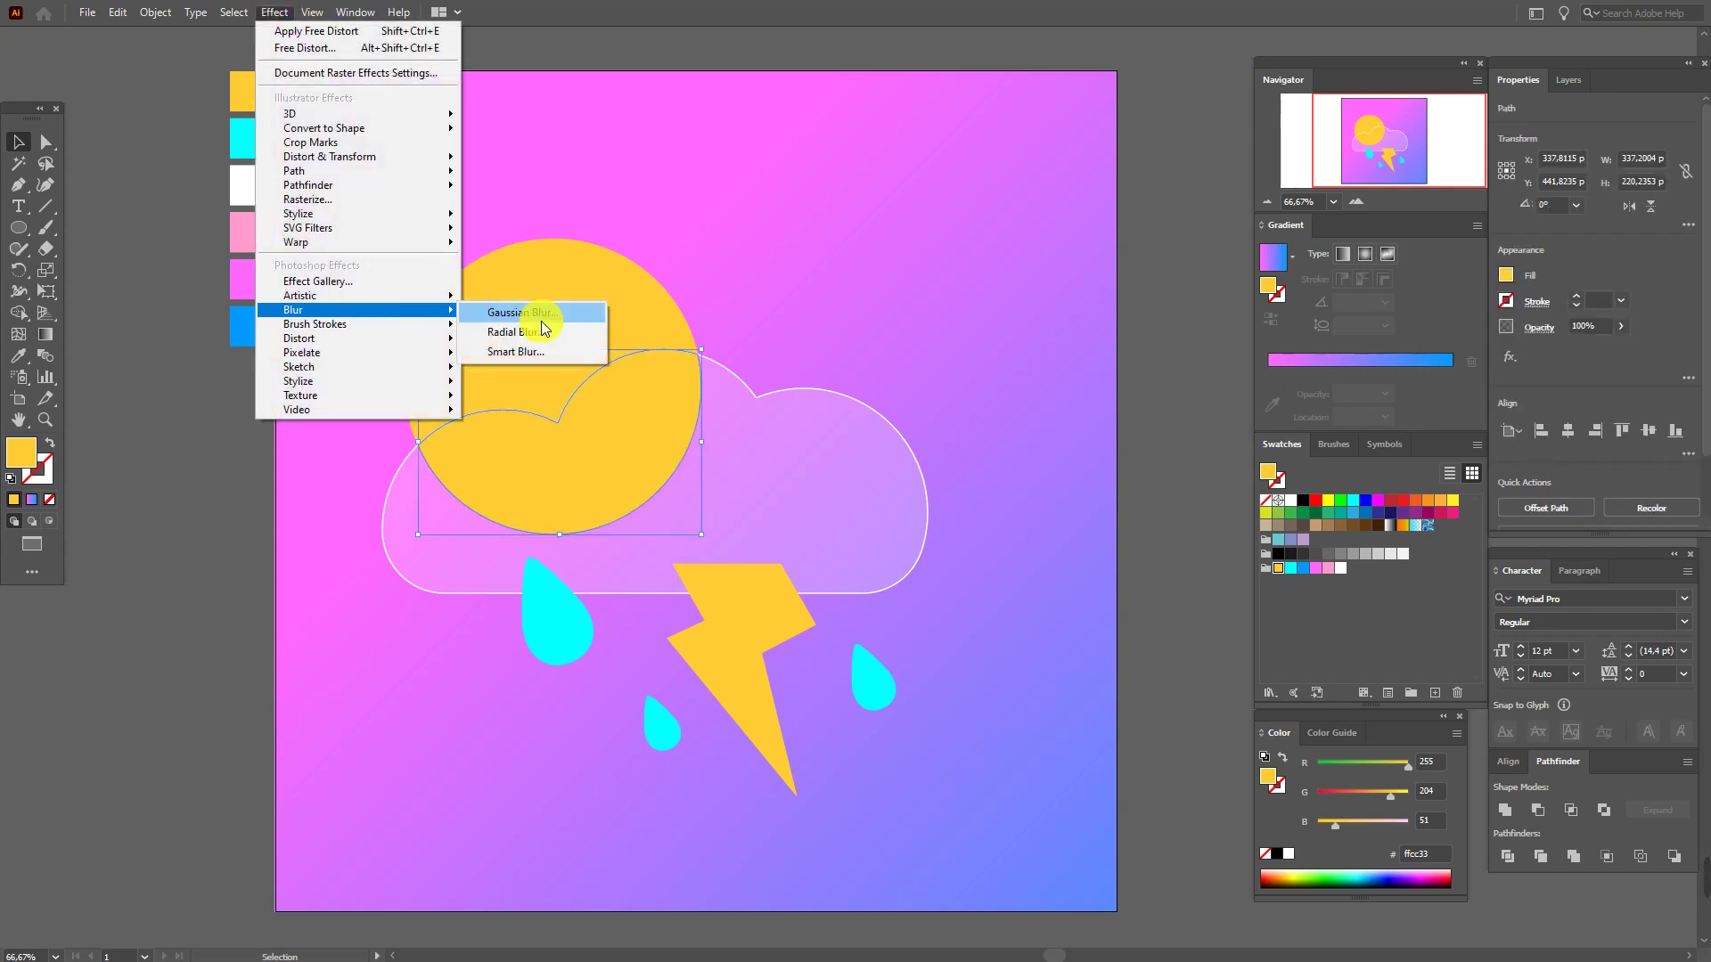
{"action": "left_click", "coordinate": [543, 317]}
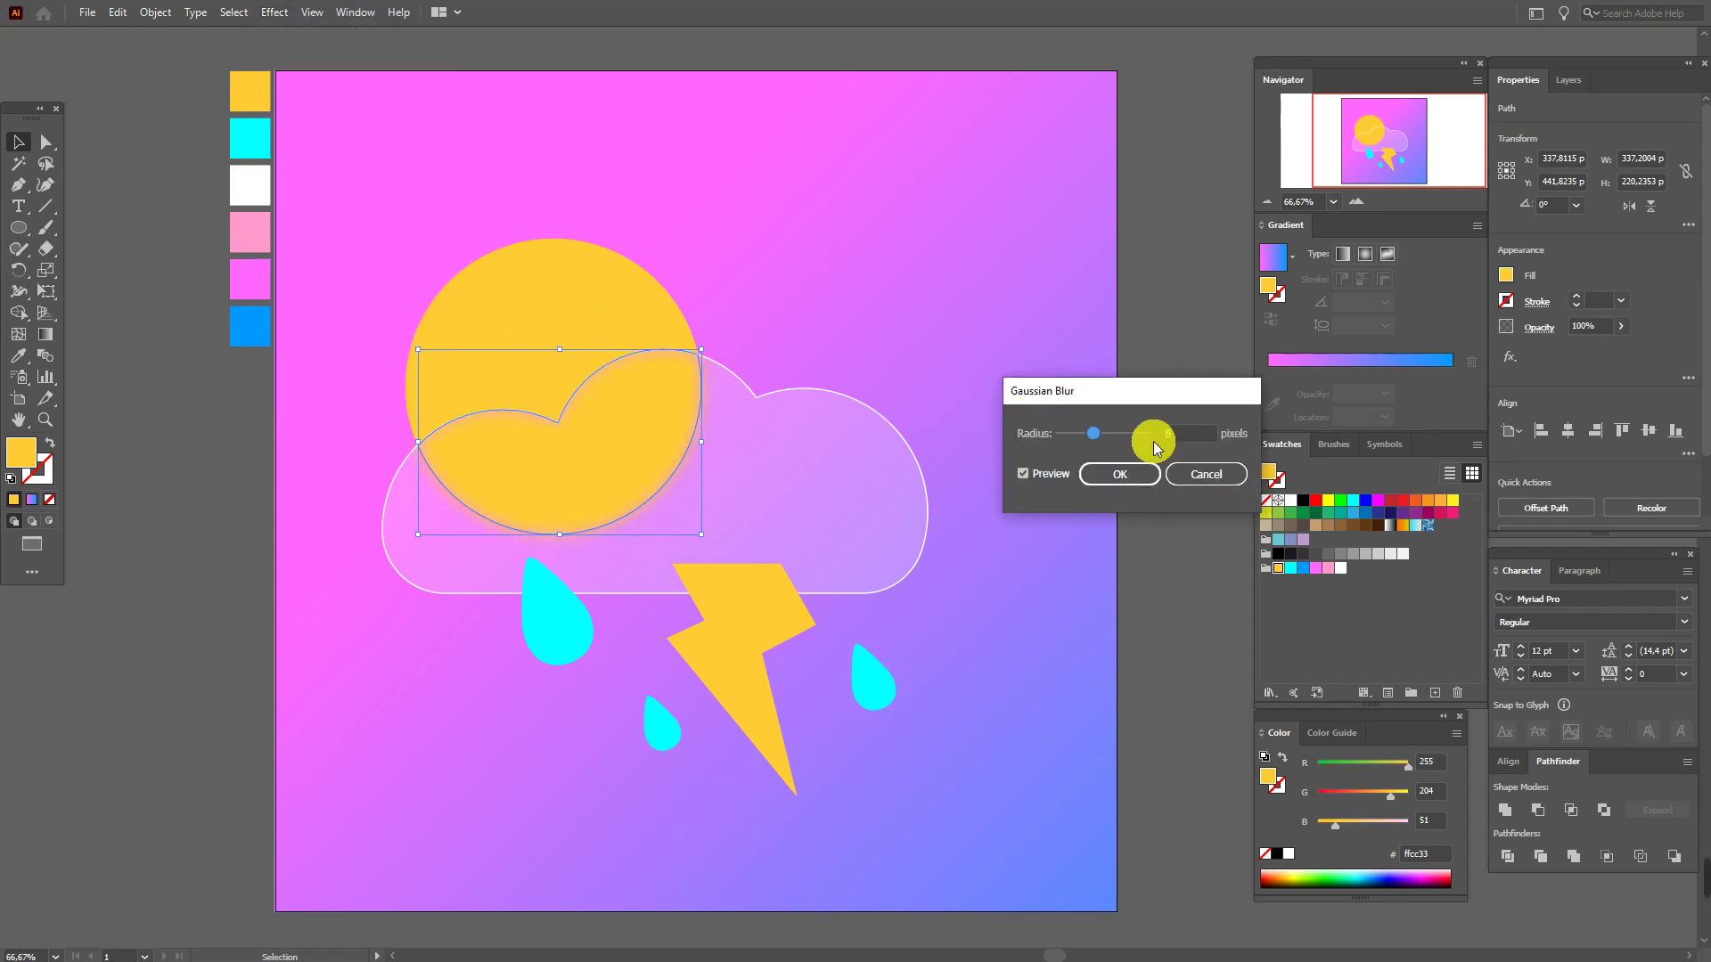
{"action": "type", "text": "12"}
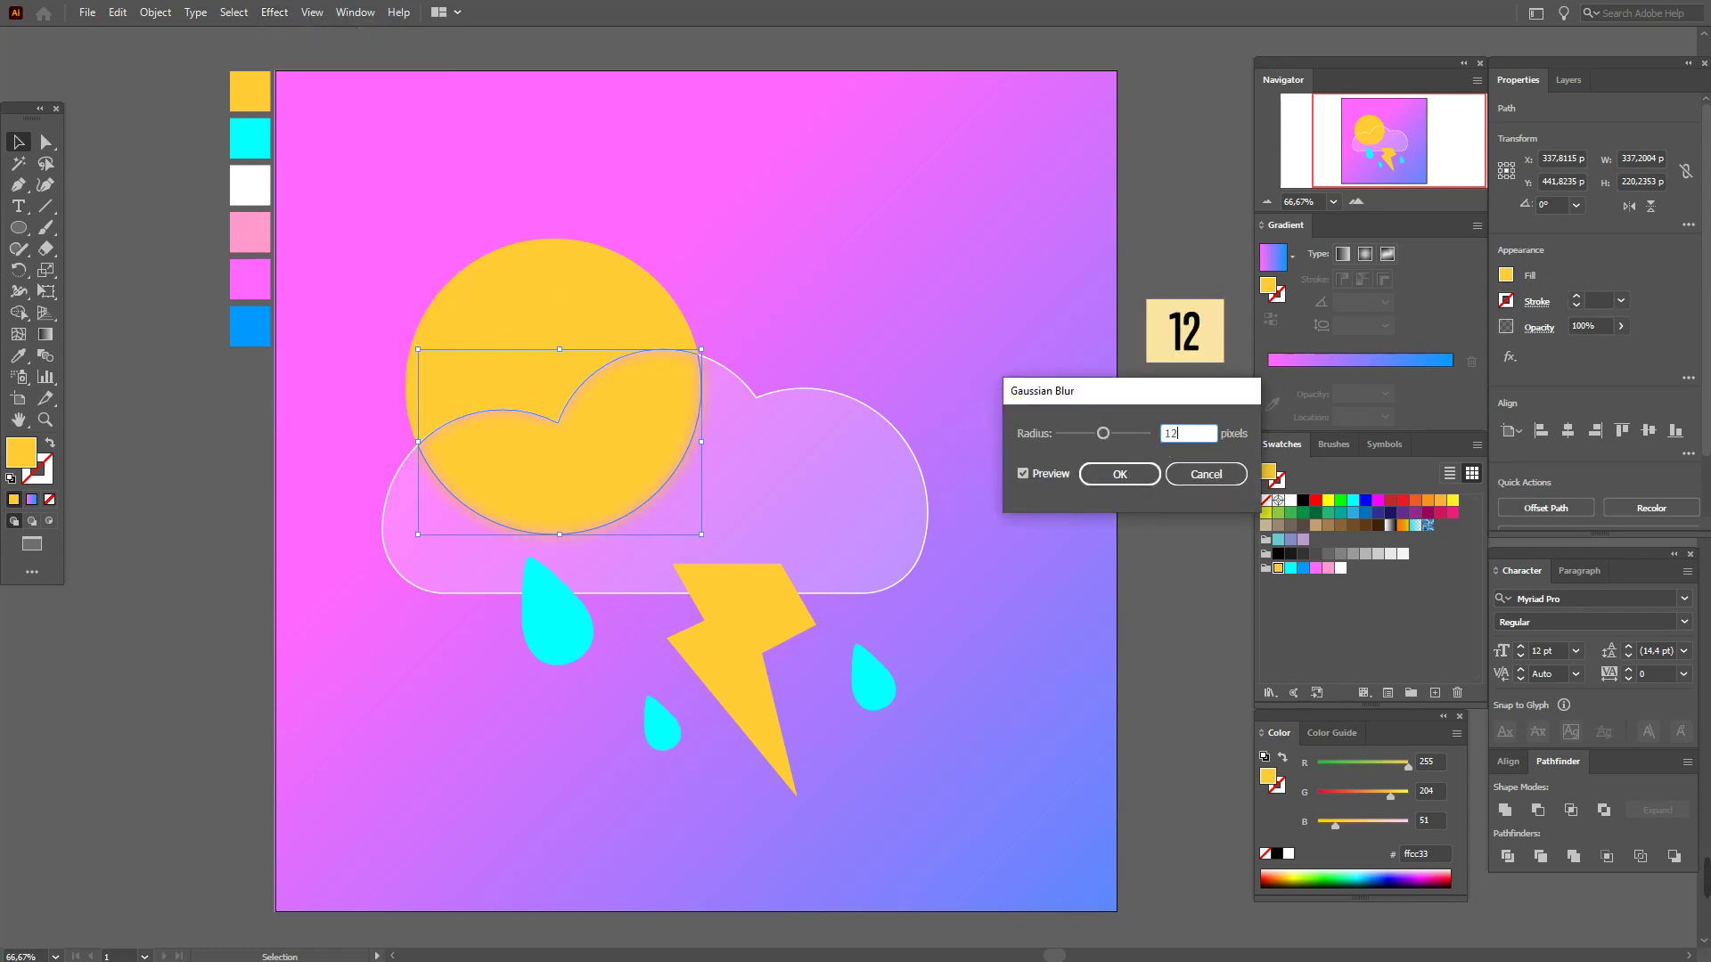
{"action": "left_click", "coordinate": [1060, 480]}
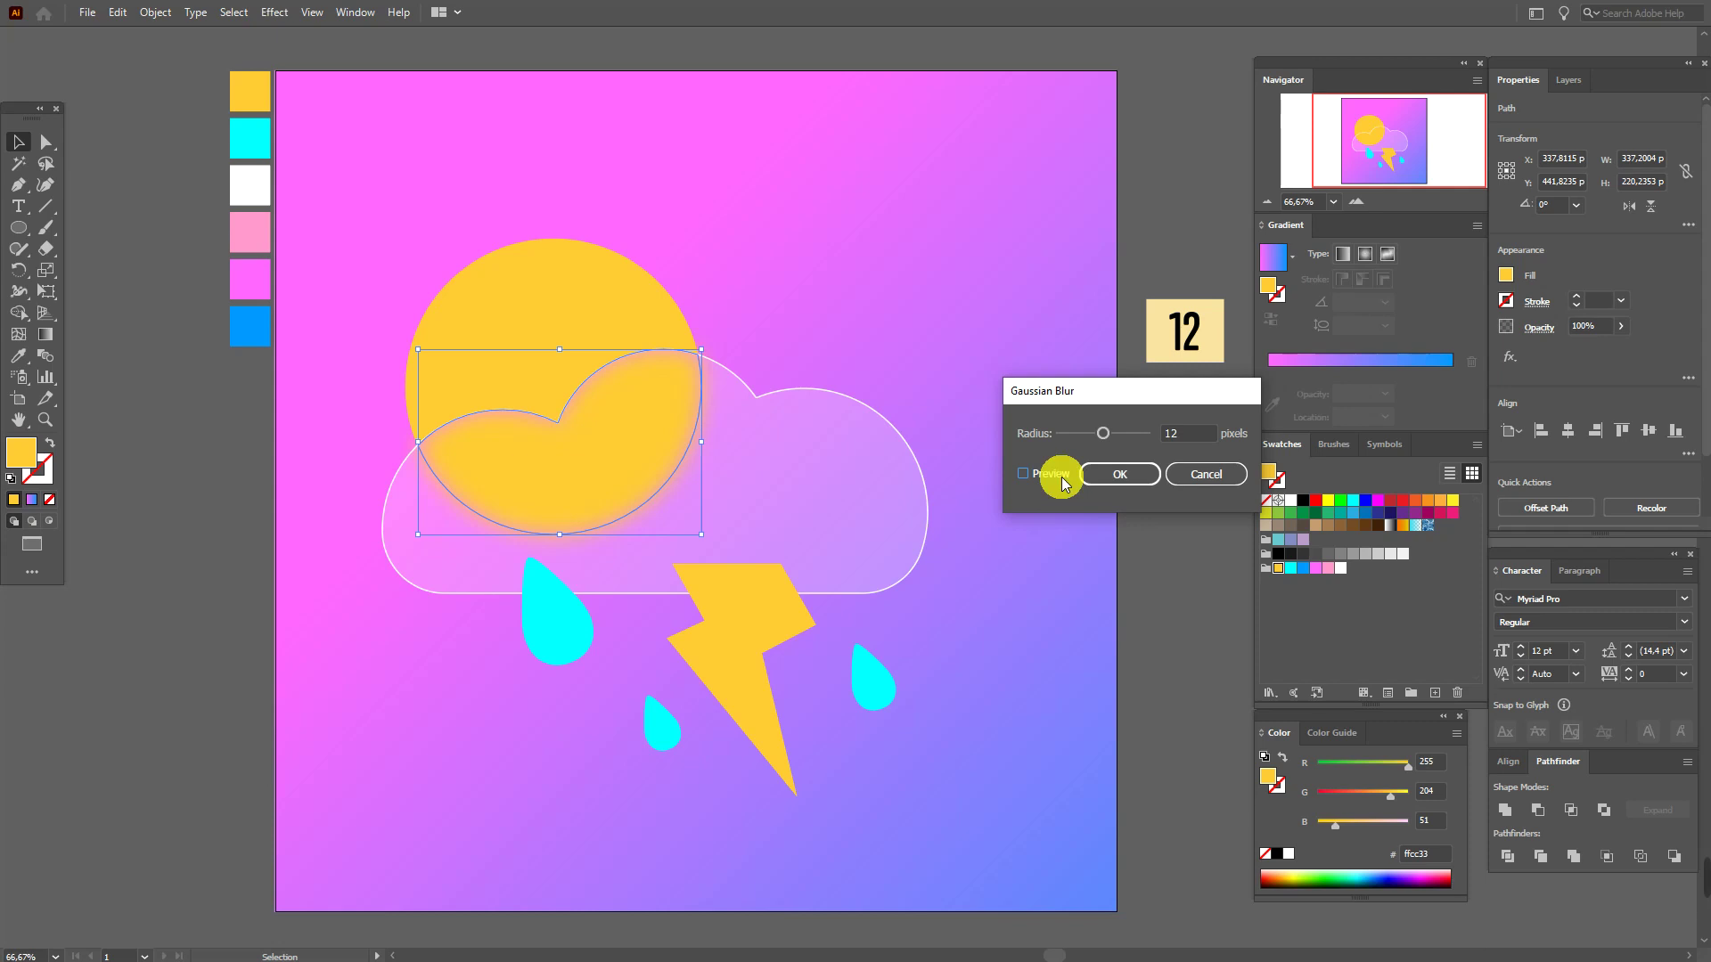
{"action": "left_click", "coordinate": [1097, 474]}
{"action": "left_click", "coordinate": [1153, 481]}
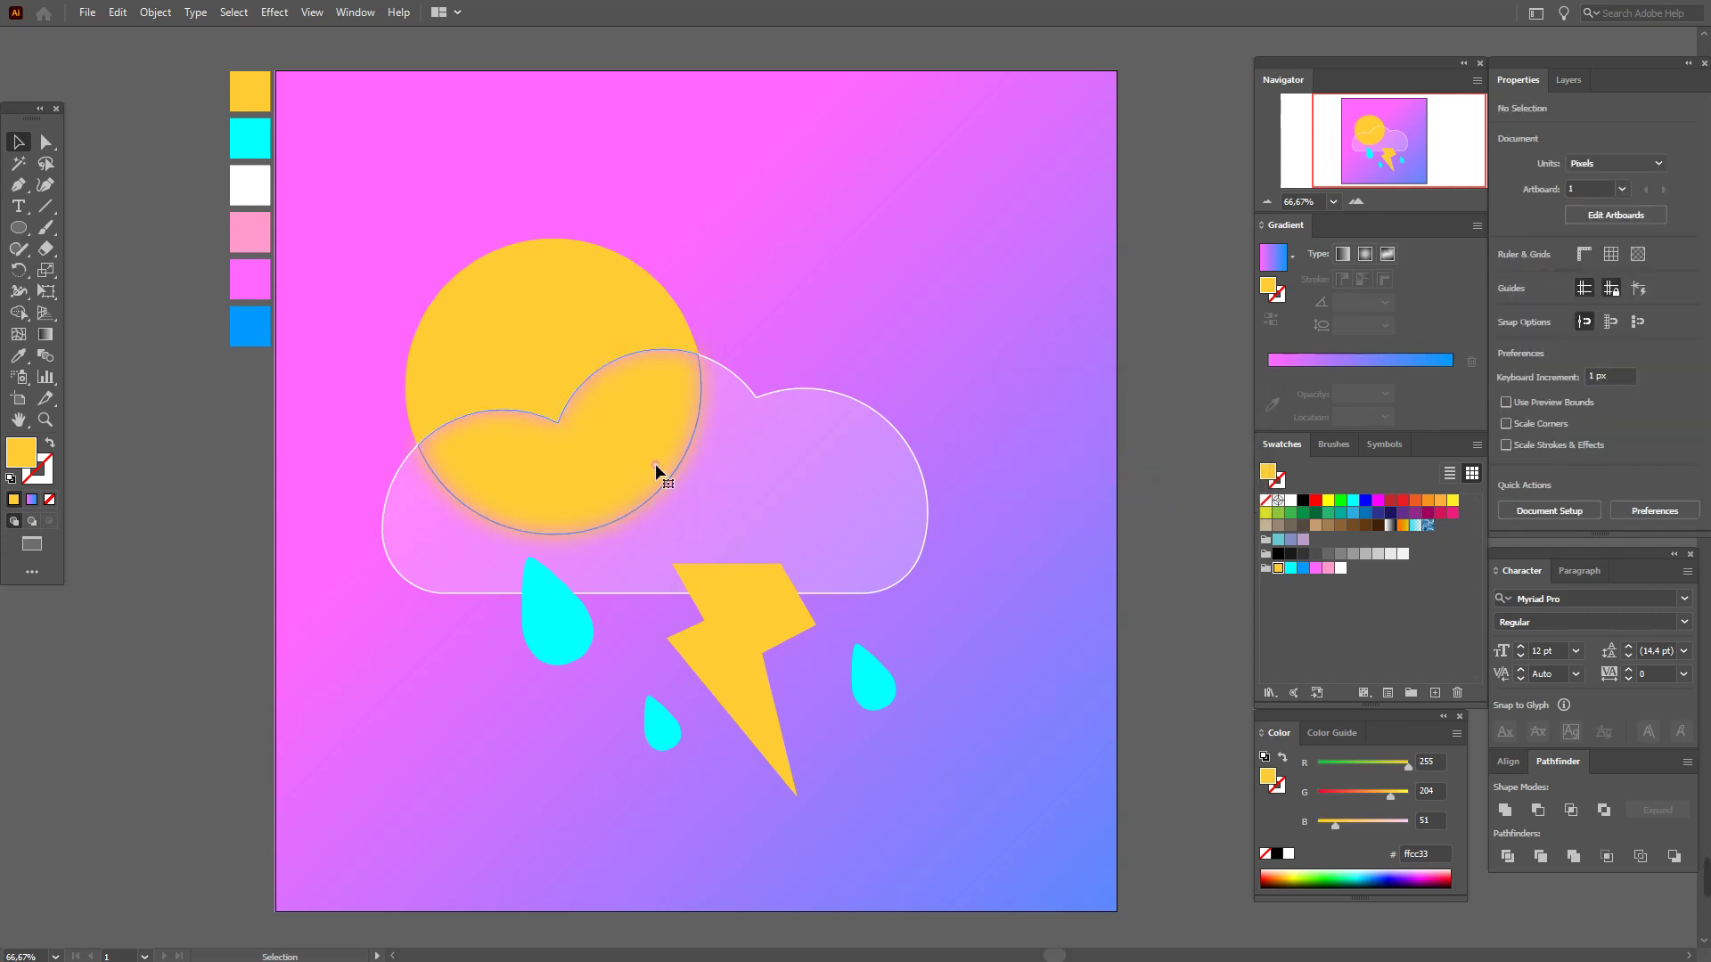
- Enlarge the blurred sun piece to about 376 x 246 px and nudge it slightly upward so it extends past the cloud's edge
{"action": "left_click", "coordinate": [603, 534]}
{"action": "left_click_drag", "start_coordinate": [568, 545], "coordinate": [569, 554]}
{"action": "left_click_drag", "start_coordinate": [569, 349], "coordinate": [568, 346]}
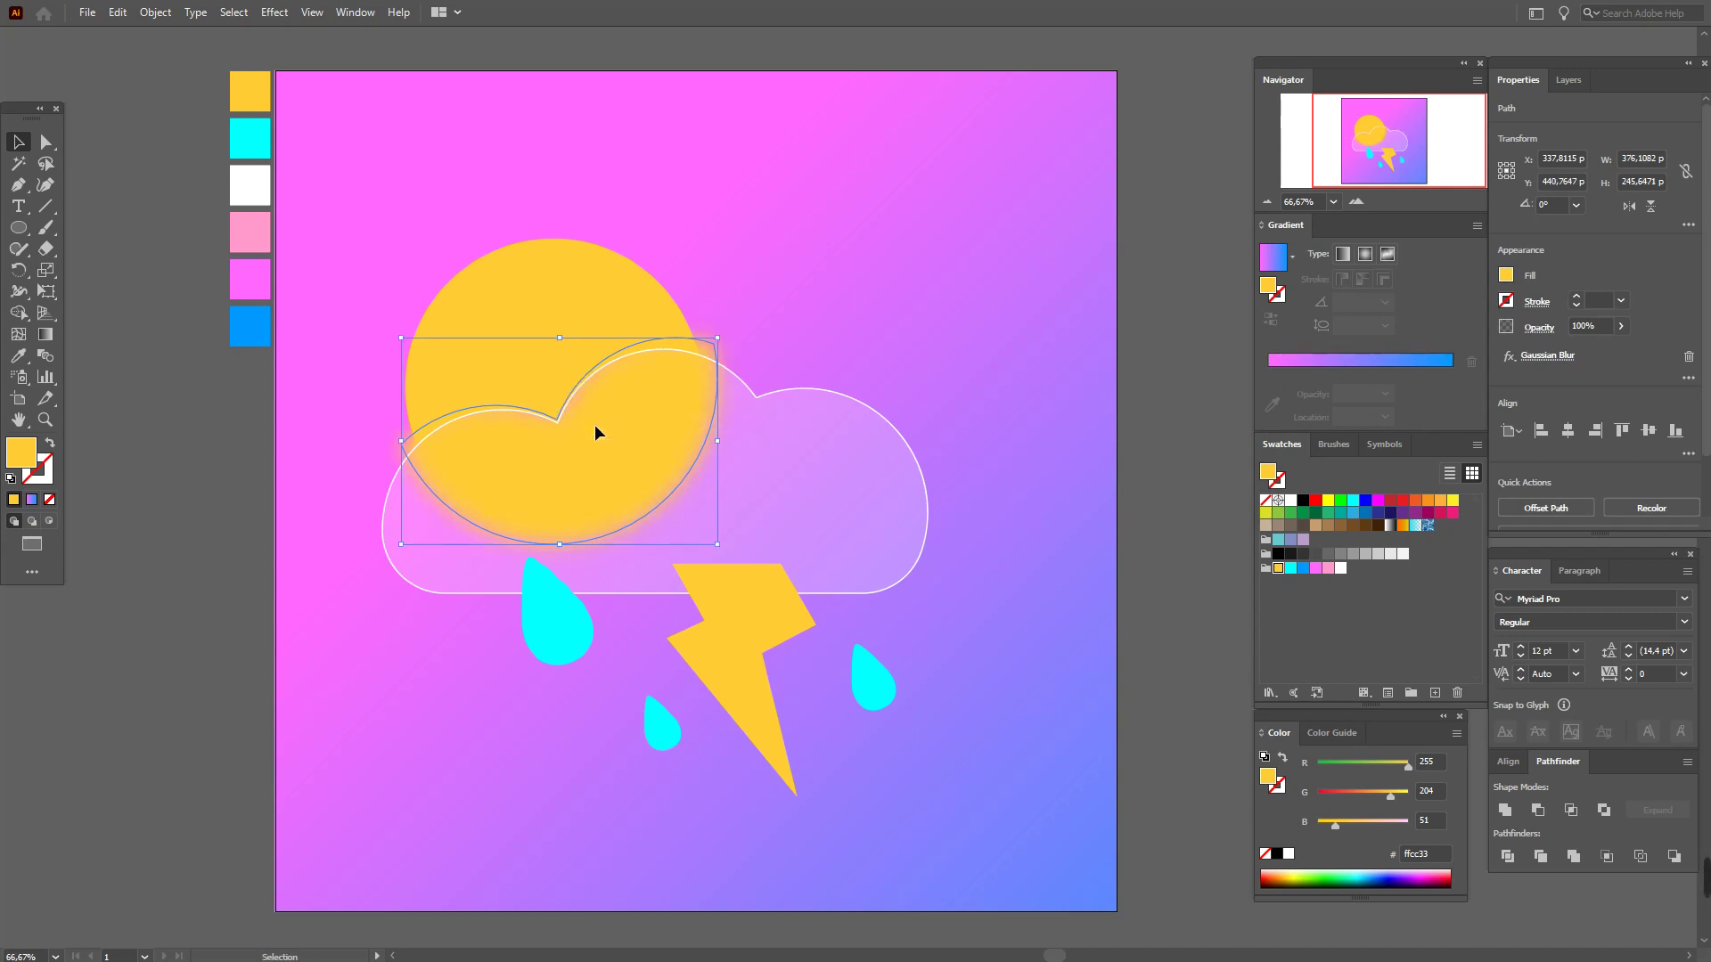
{"action": "left_click_drag", "start_coordinate": [595, 424], "coordinate": [595, 420]}
{"action": "left_click", "coordinate": [1188, 535]}
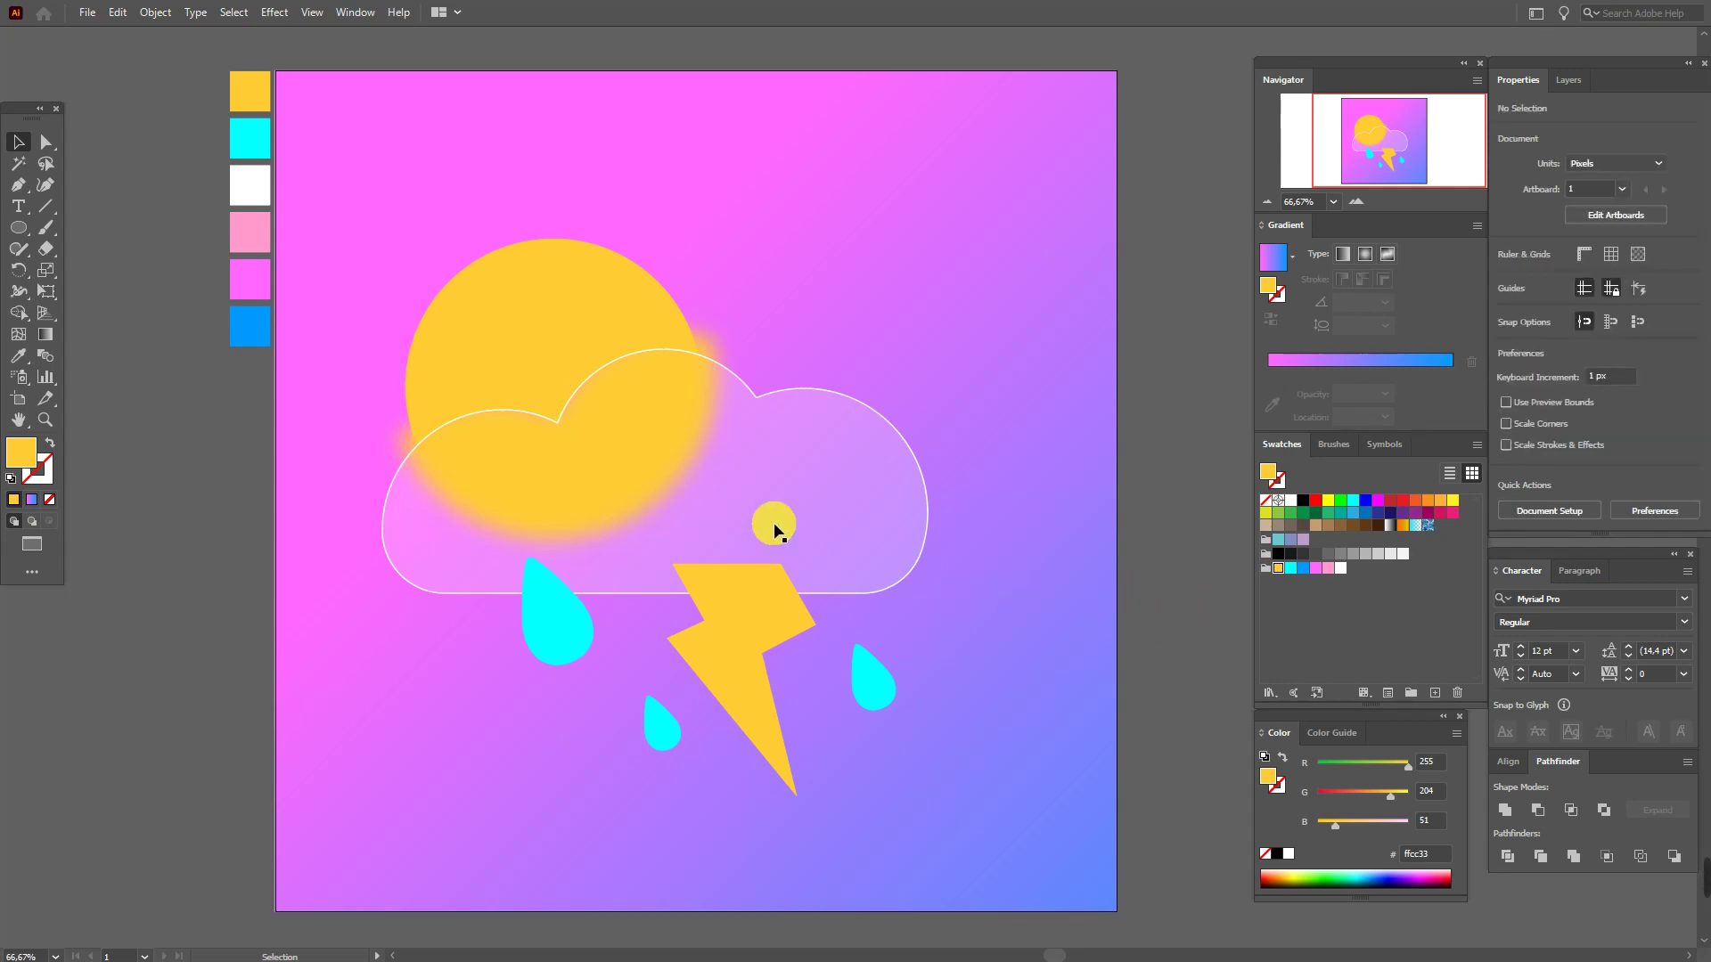
- Paste a copy of the cloud's fill shape in front and bring it to the front of the stack
{"action": "left_click", "coordinate": [809, 488]}
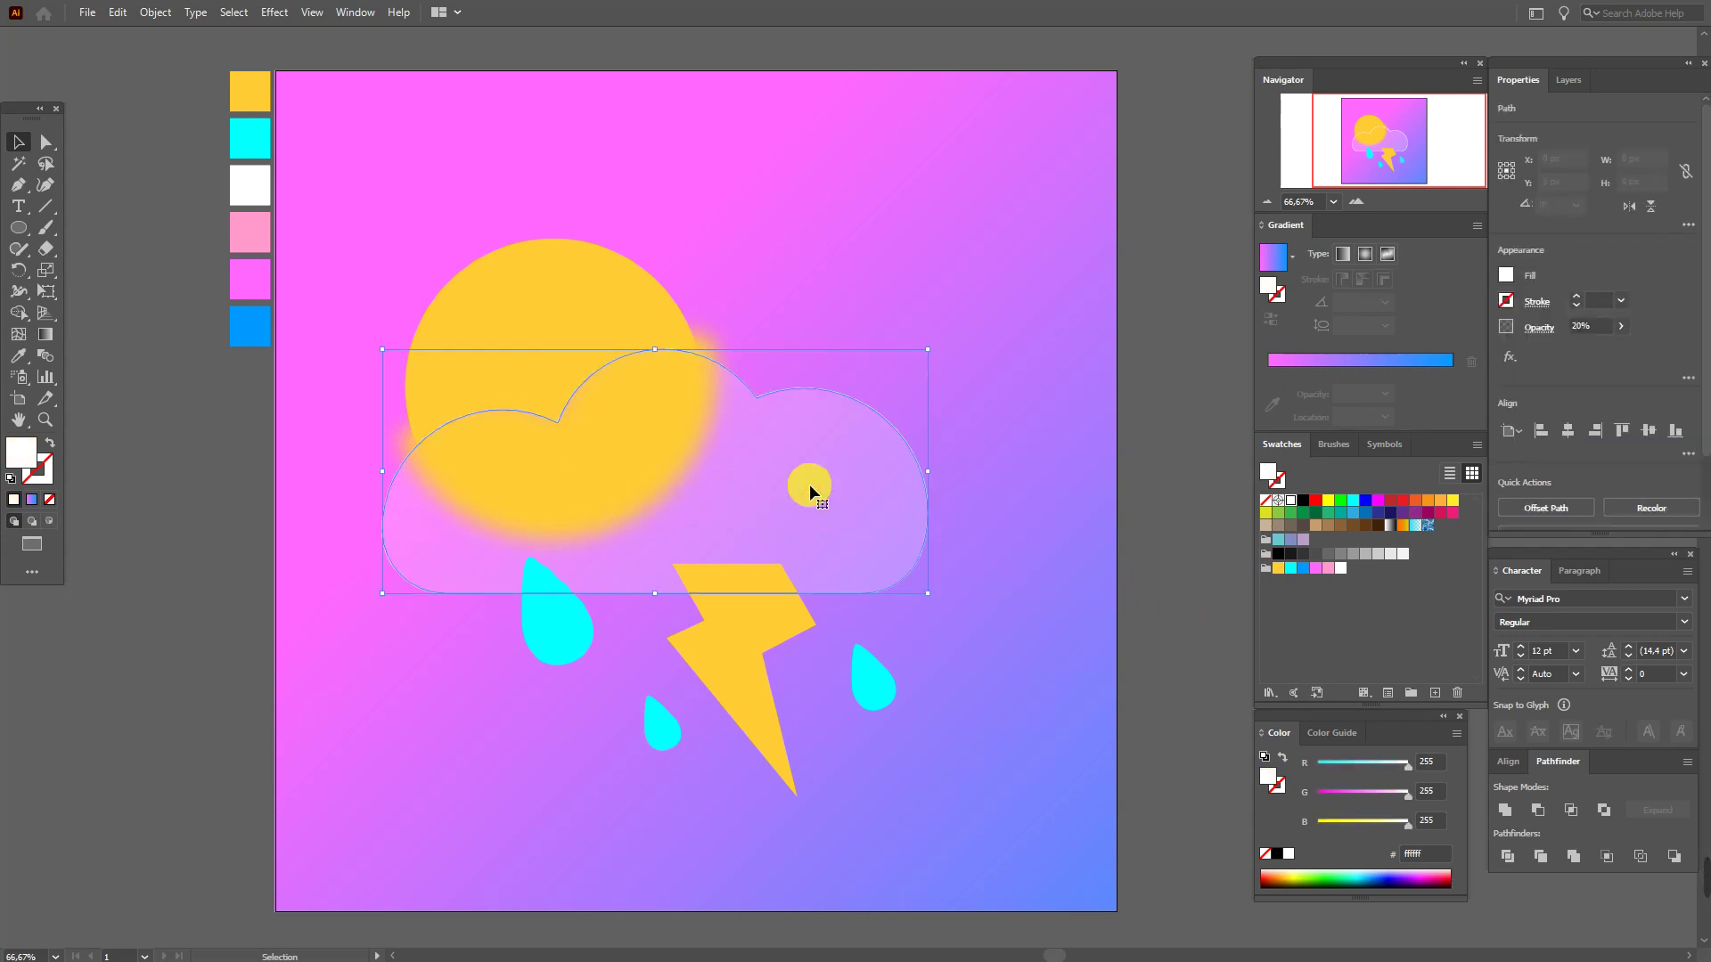
{"action": "left_click", "coordinate": [809, 488]}
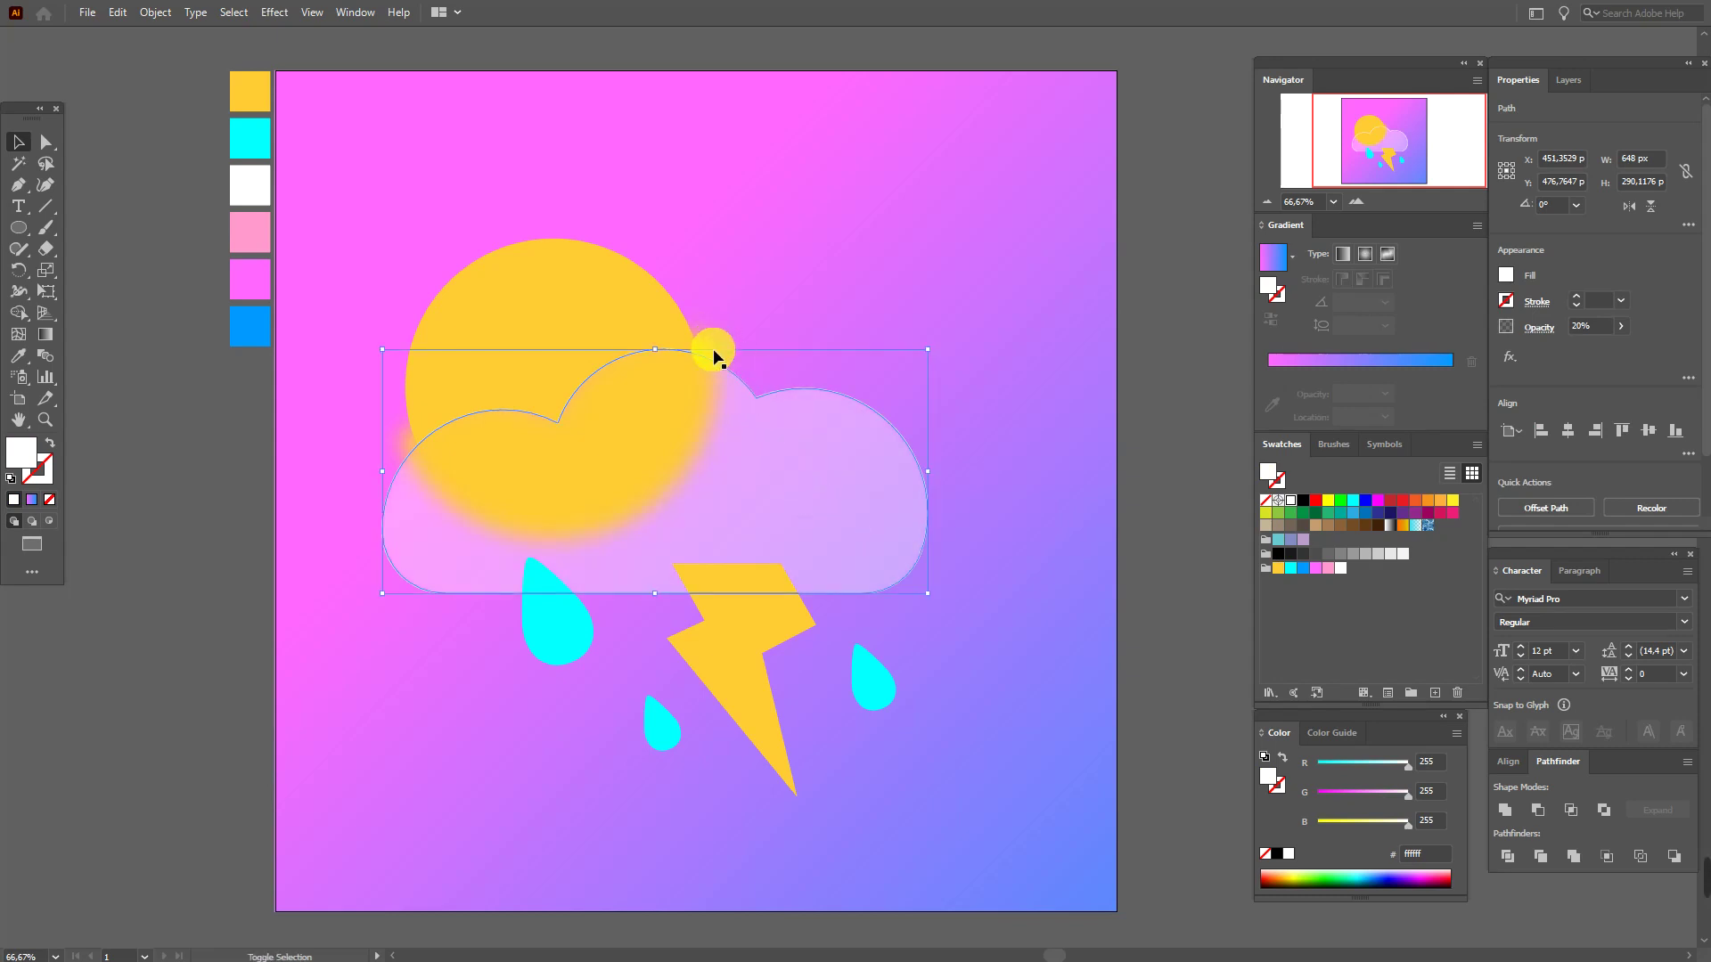
{"action": "right_click", "coordinate": [763, 426]}
{"action": "mouse_move", "coordinate": [926, 748]}
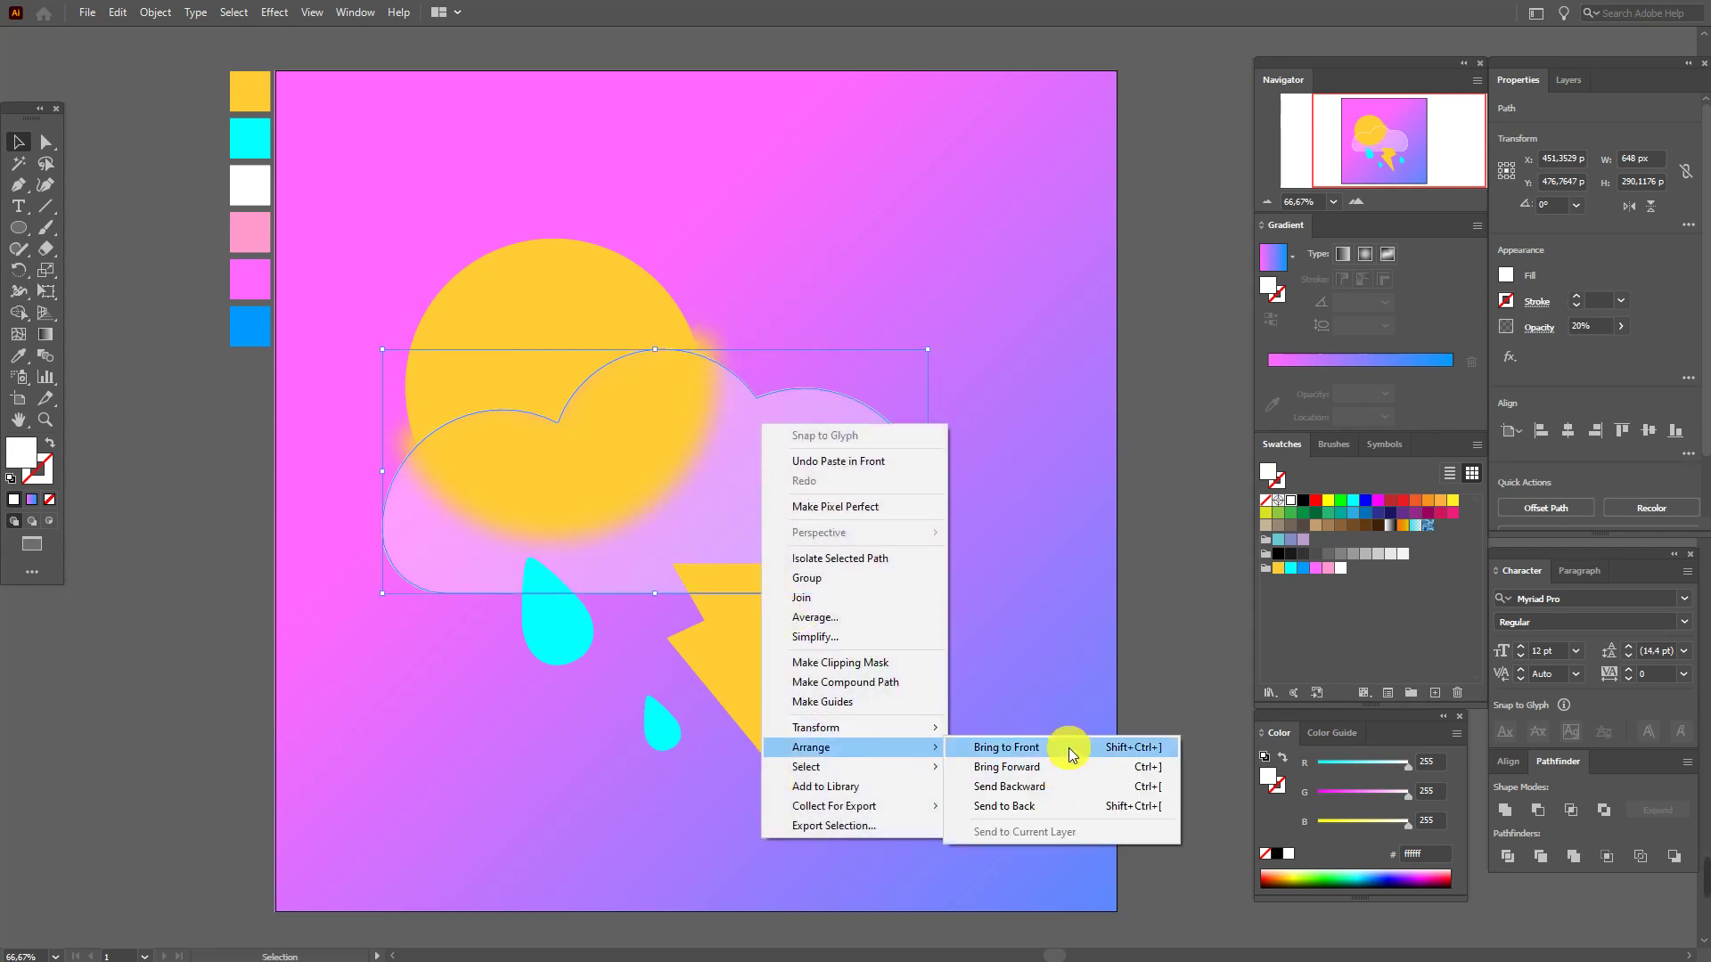
{"action": "left_click", "coordinate": [1069, 750]}
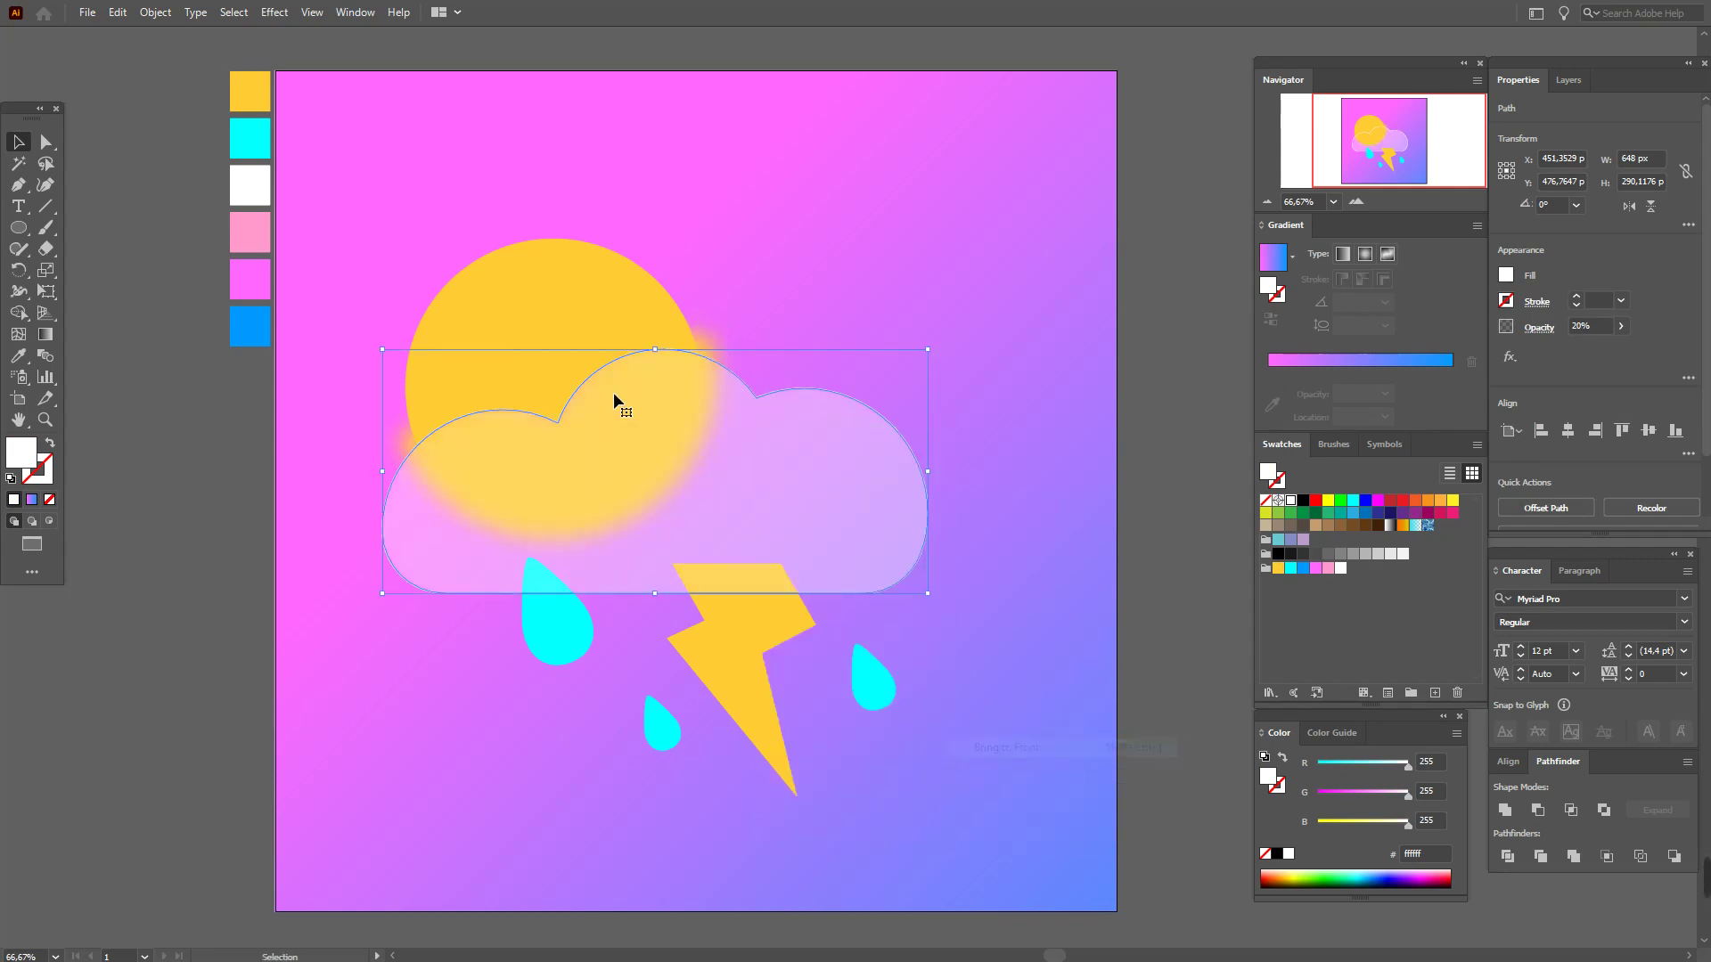
- Make a clipping mask from the cloud copy and the blurred sun piece
{"action": "left_click", "coordinate": [710, 342], "text": "shift"}
{"action": "right_click", "coordinate": [708, 339]}
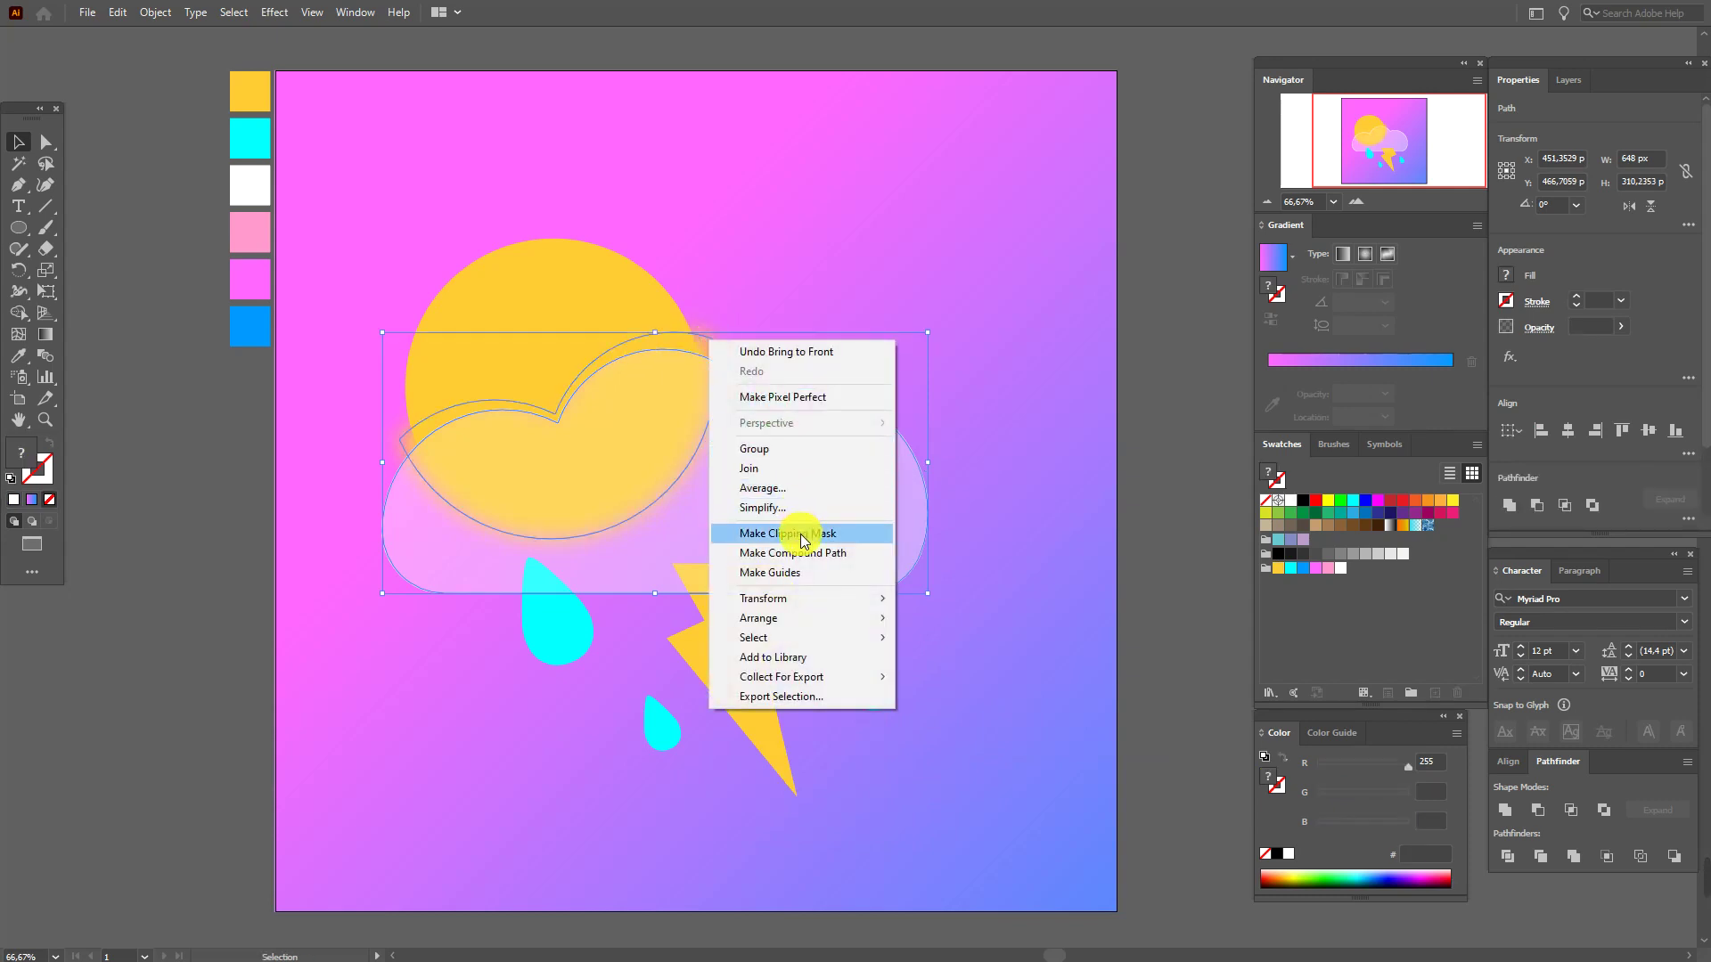
{"action": "left_click", "coordinate": [800, 534]}
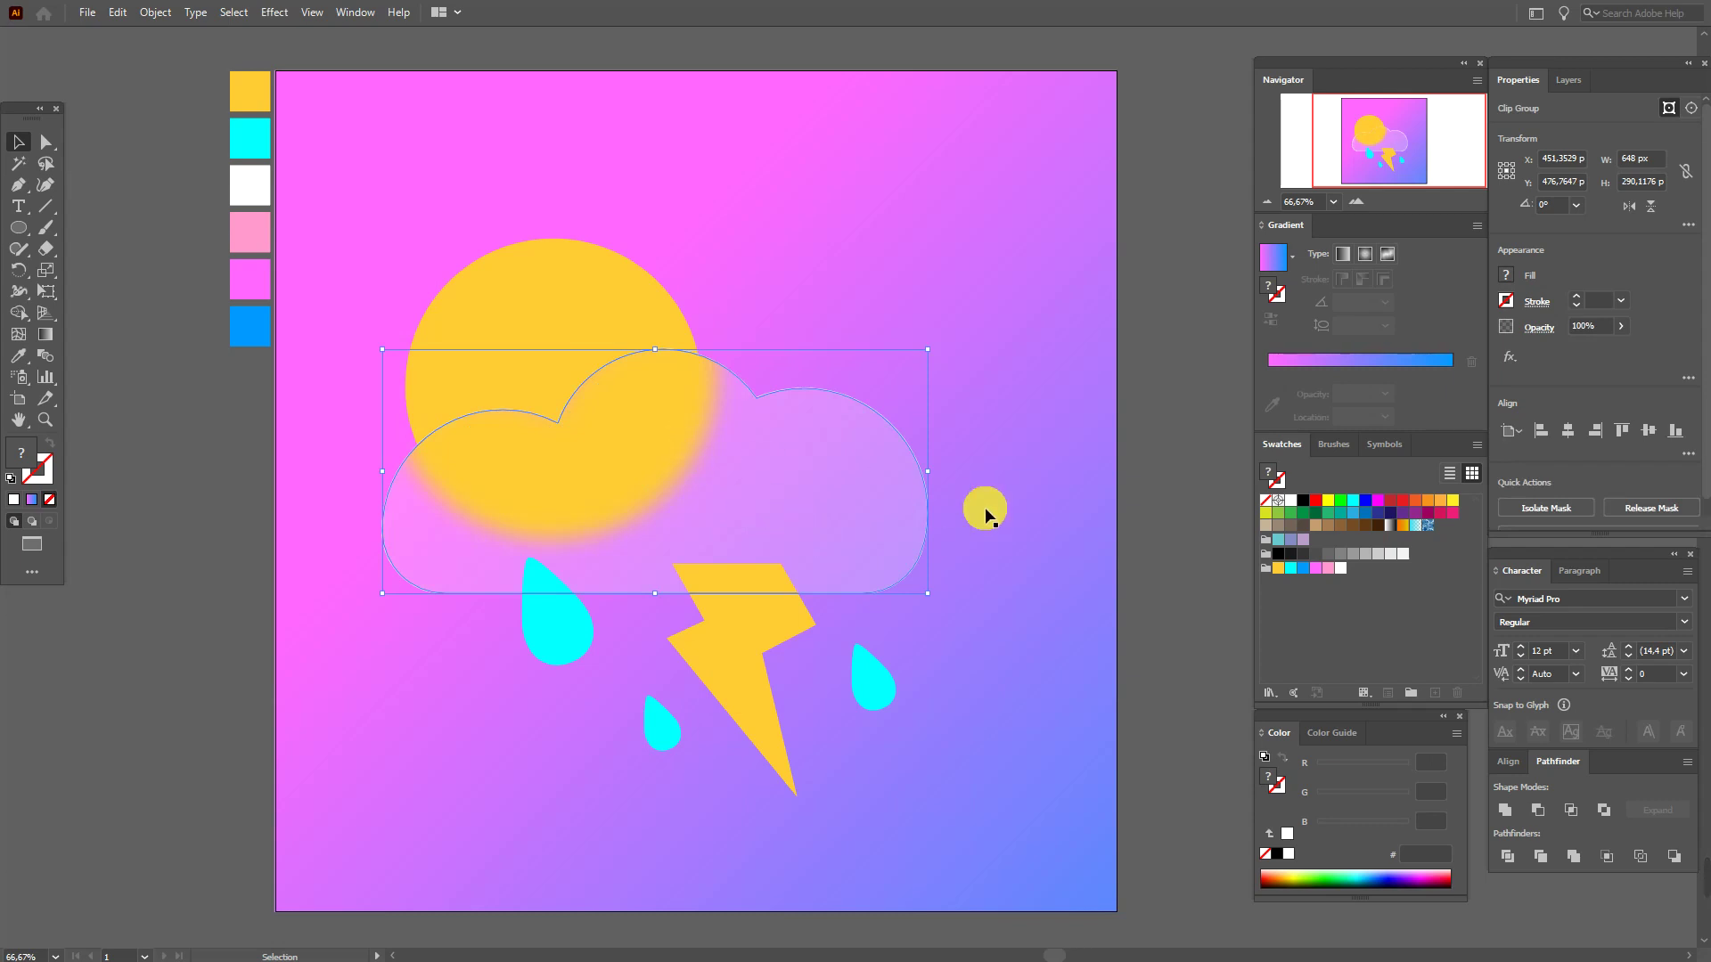
- Send the clipped blurred sun piece together with the gradient background to the back, behind the glass cloud
{"action": "left_click", "coordinate": [1069, 517], "text": "shift"}
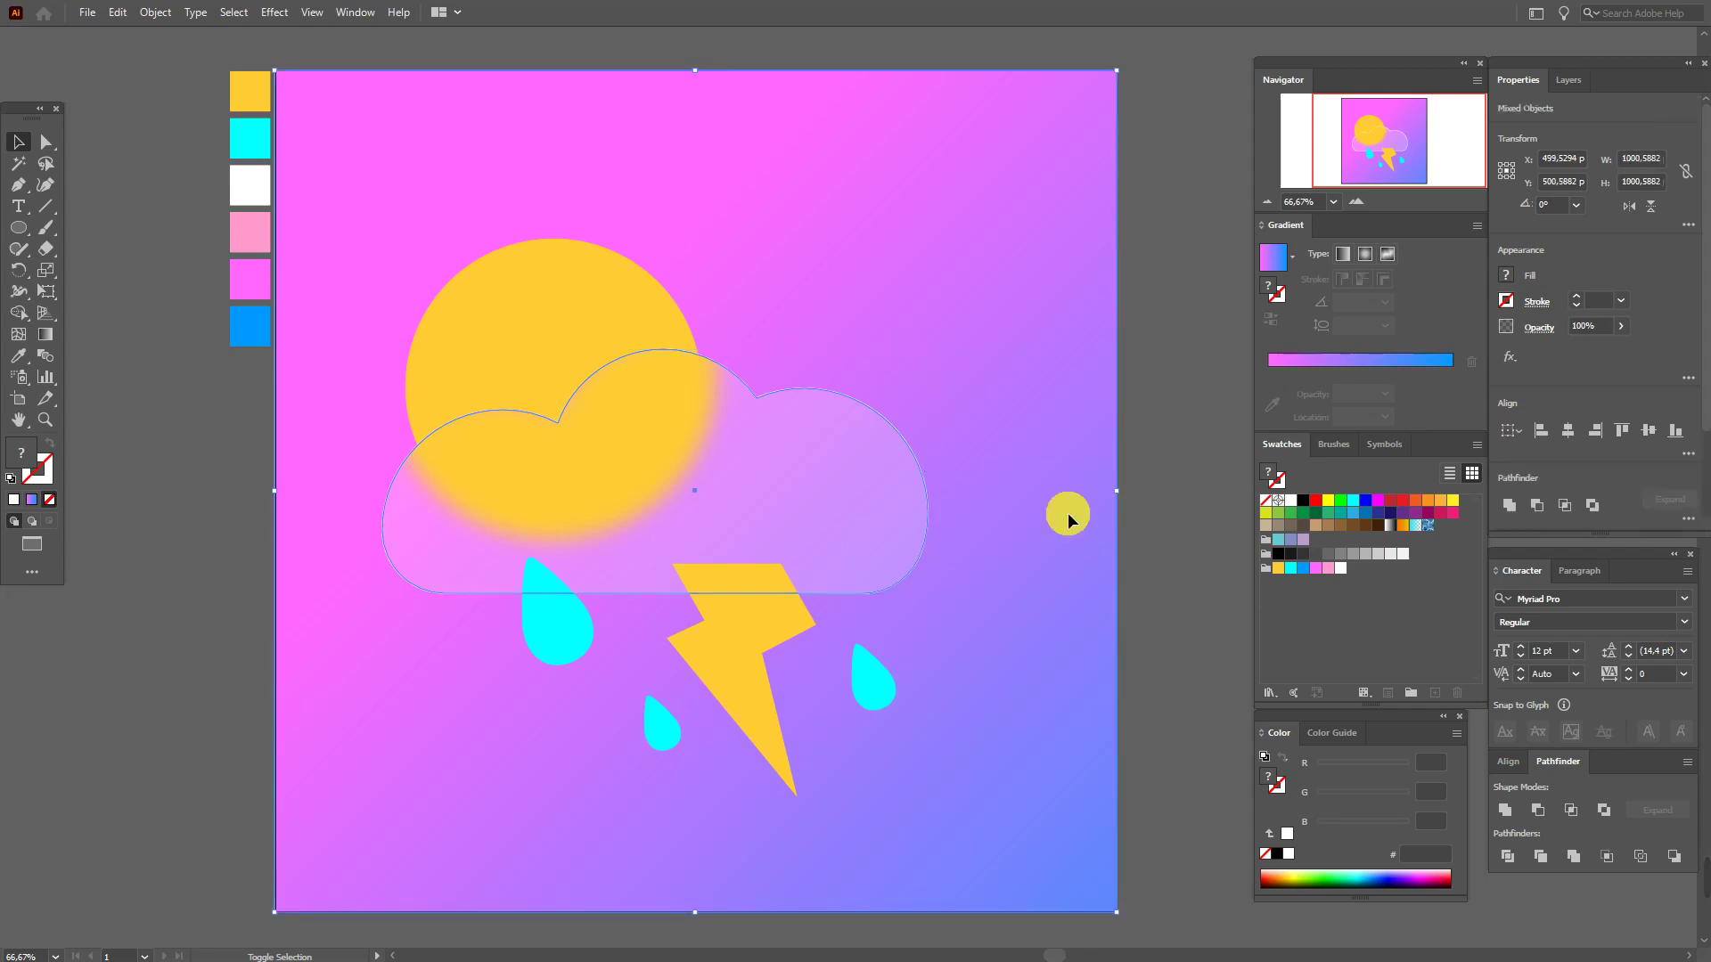
{"action": "right_click", "coordinate": [1068, 515]}
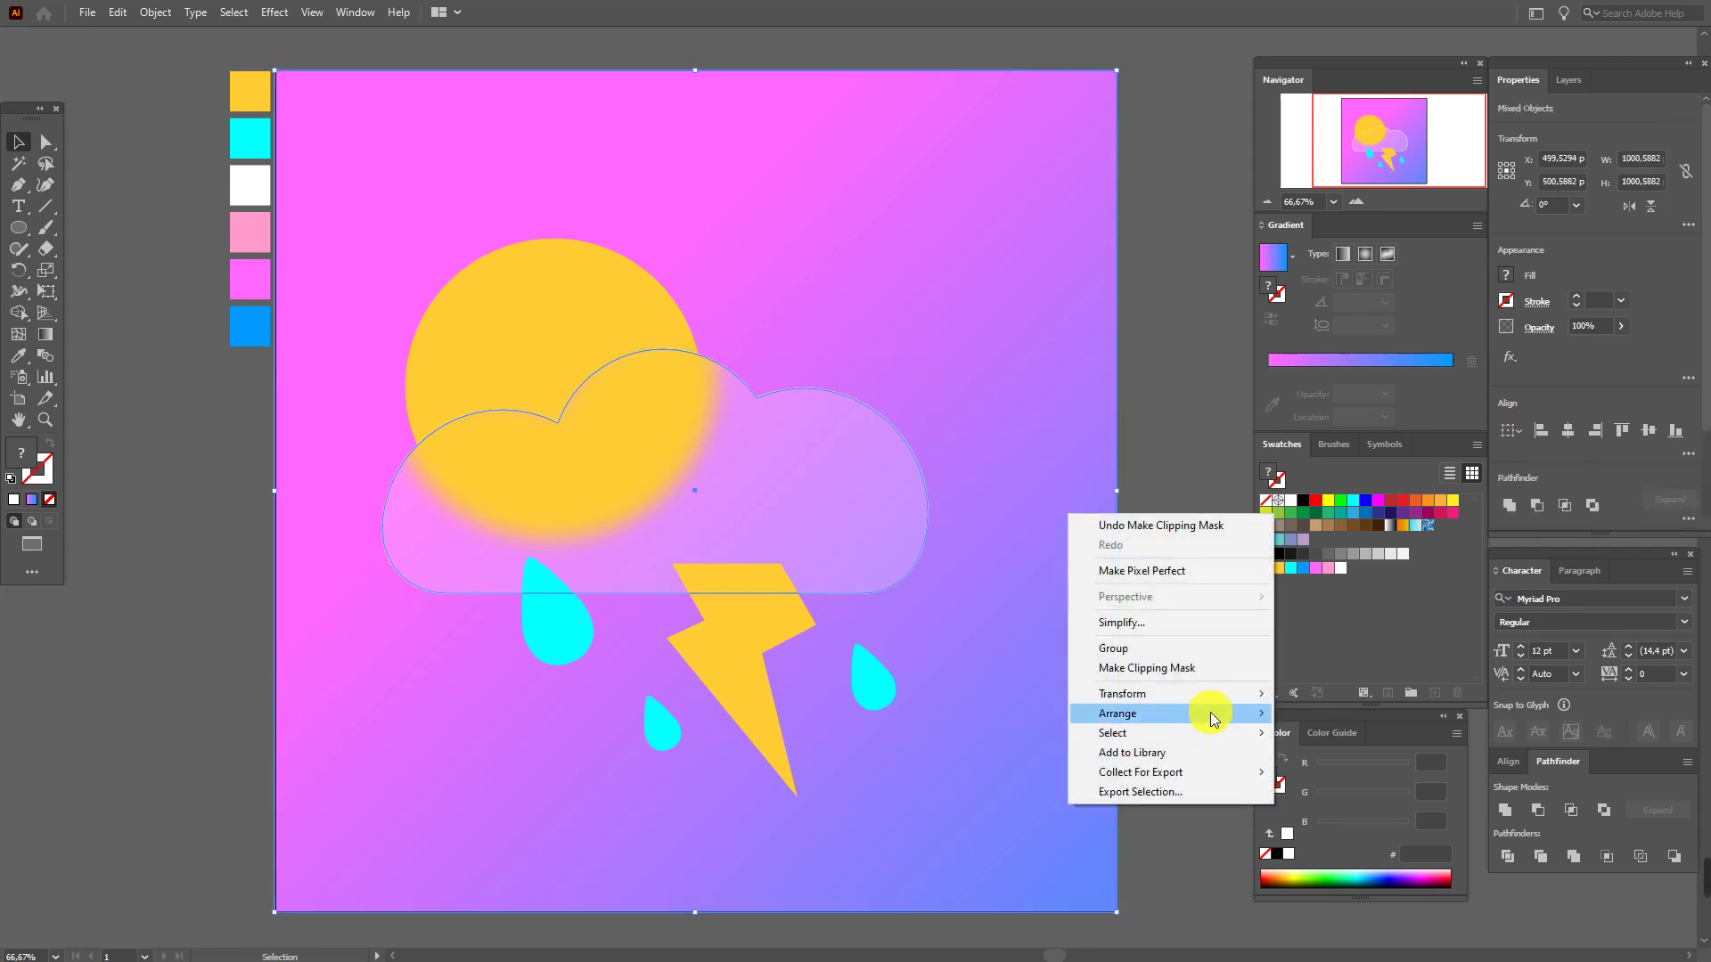
{"action": "mouse_move", "coordinate": [1207, 713]}
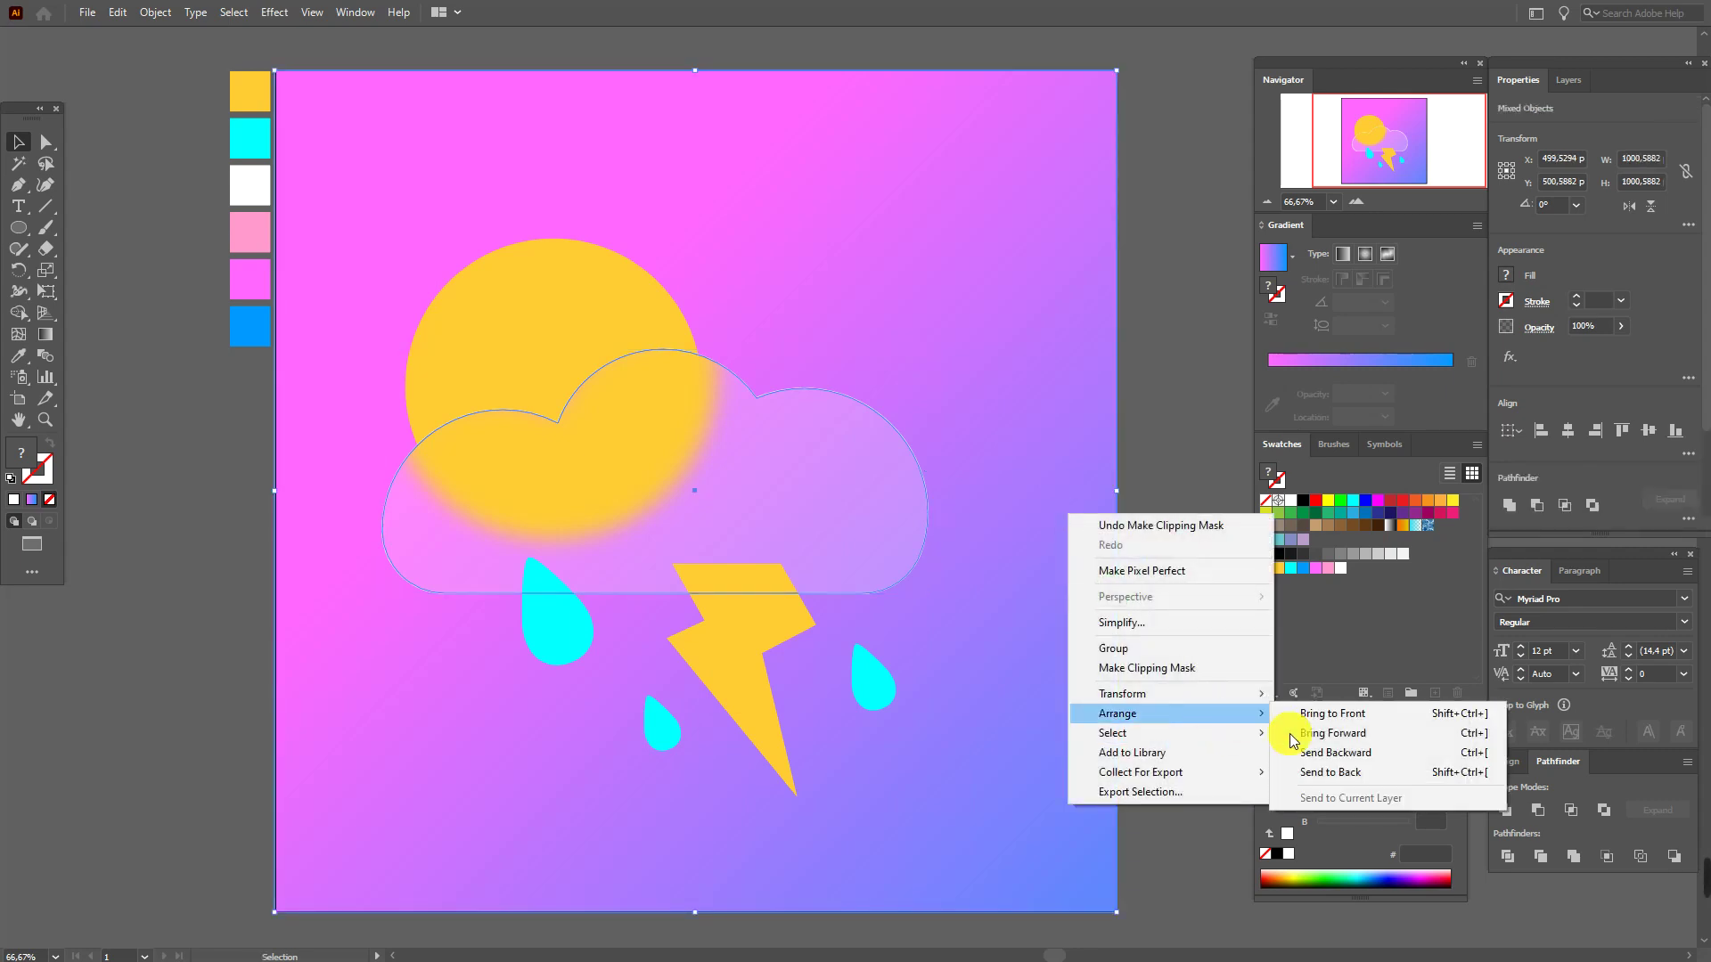
{"action": "left_click", "coordinate": [1330, 773]}
{"action": "left_click", "coordinate": [1173, 580]}
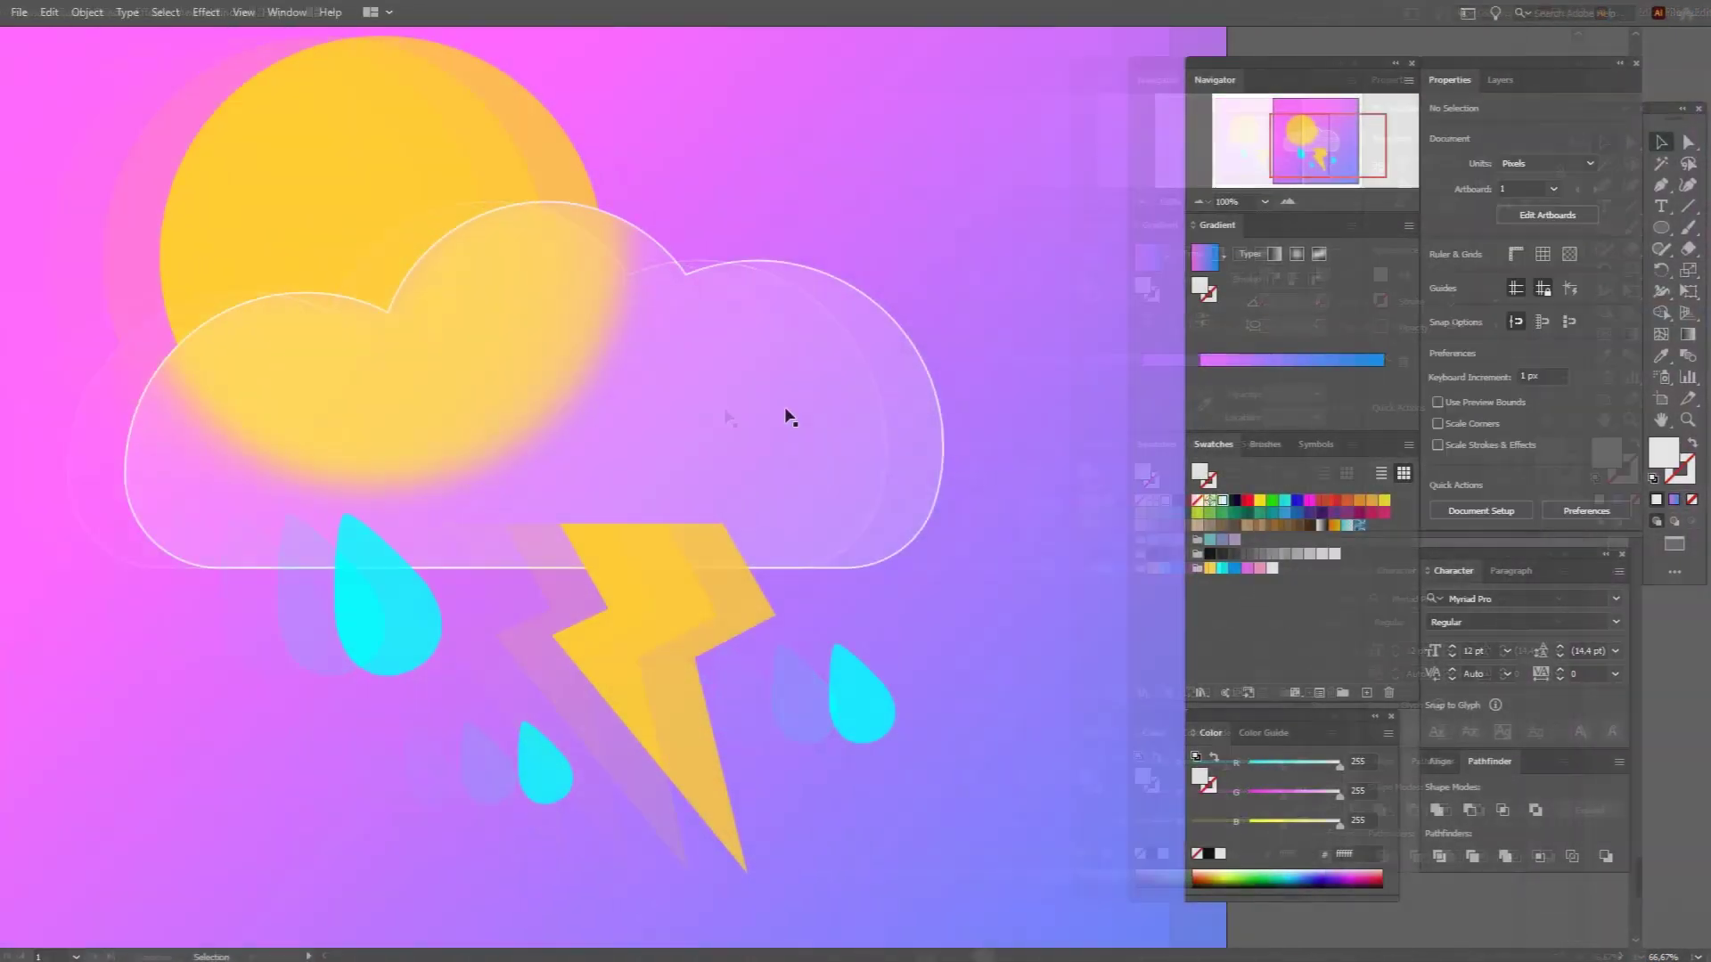
- Paste another copy of the cloud's fill shape in front, filled with yellow ffcc33 and set to 100% opacity
{"action": "left_click", "coordinate": [853, 405]}
{"action": "key", "text": "a"}
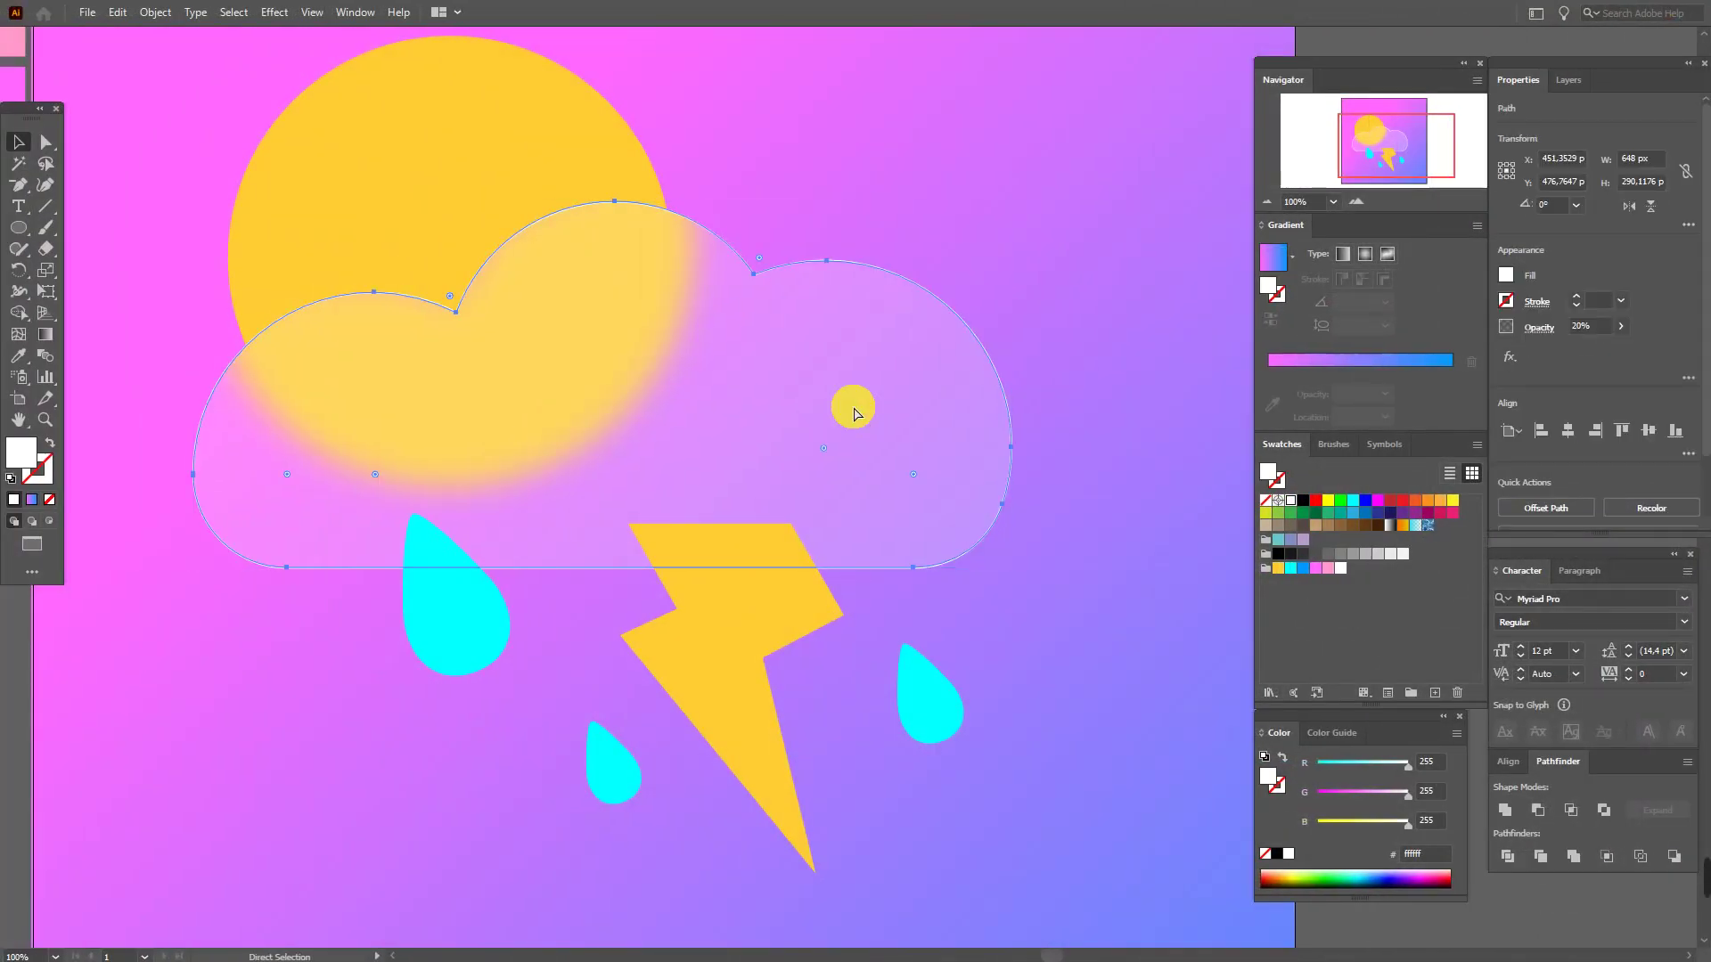
{"action": "key", "text": "v"}
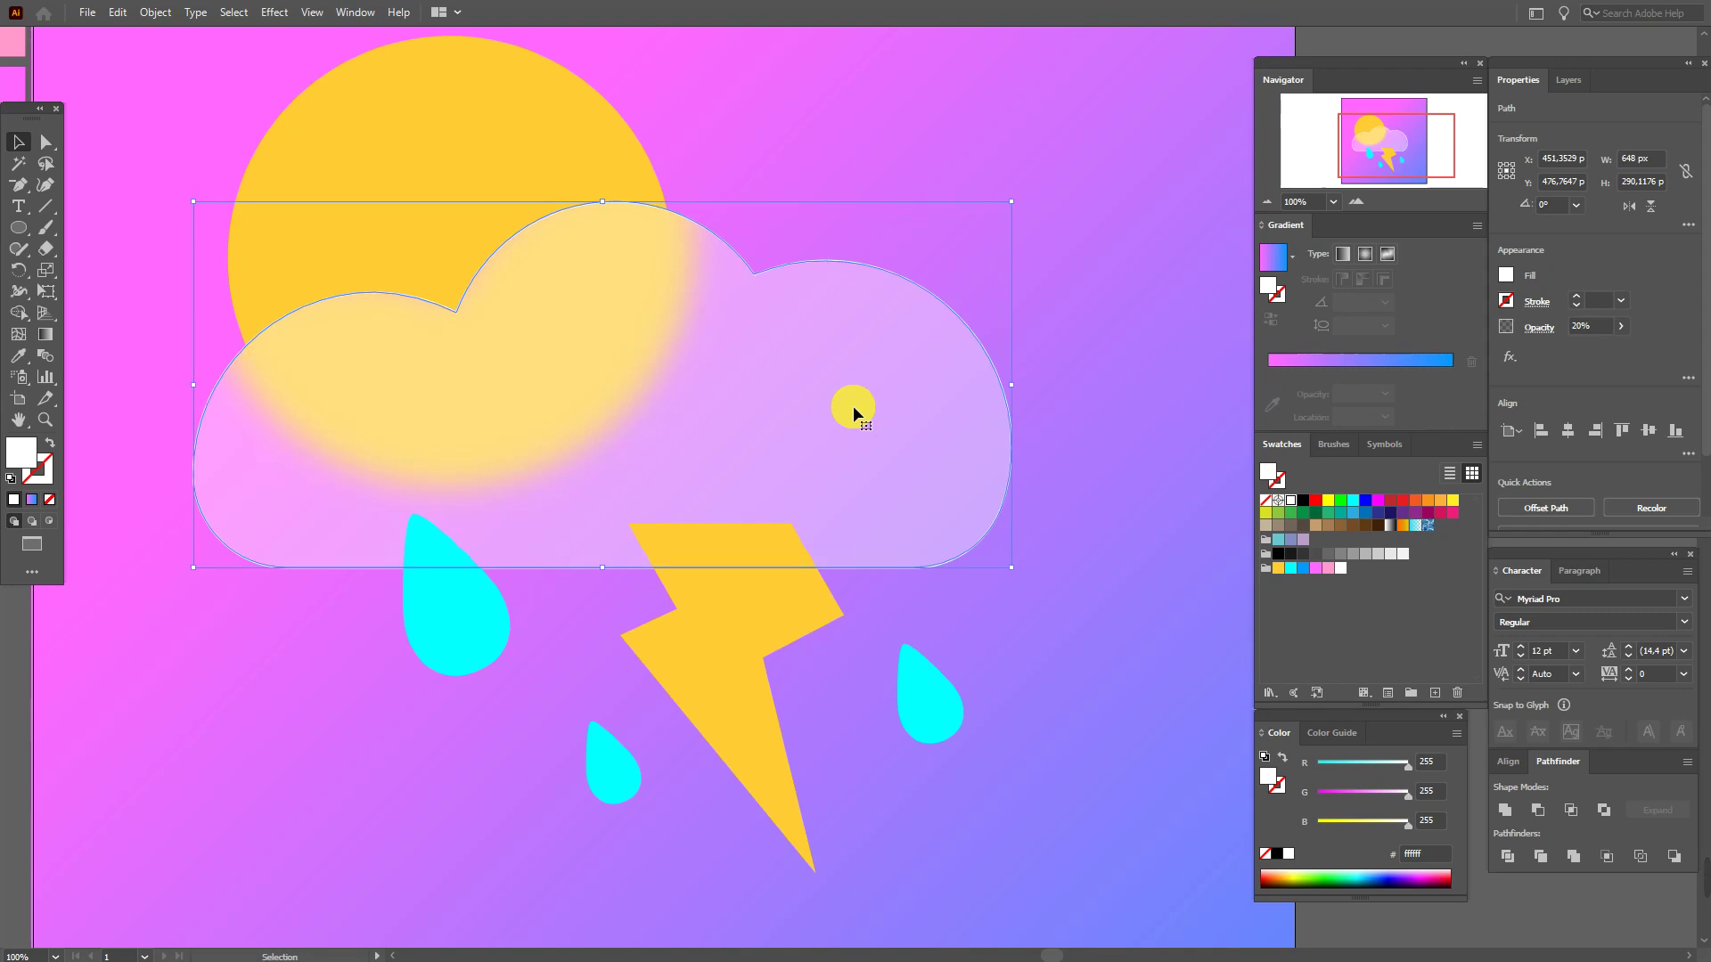
{"action": "left_click", "coordinate": [1279, 567]}
{"action": "left_click", "coordinate": [1282, 569]}
{"action": "left_click", "coordinate": [1620, 326]}
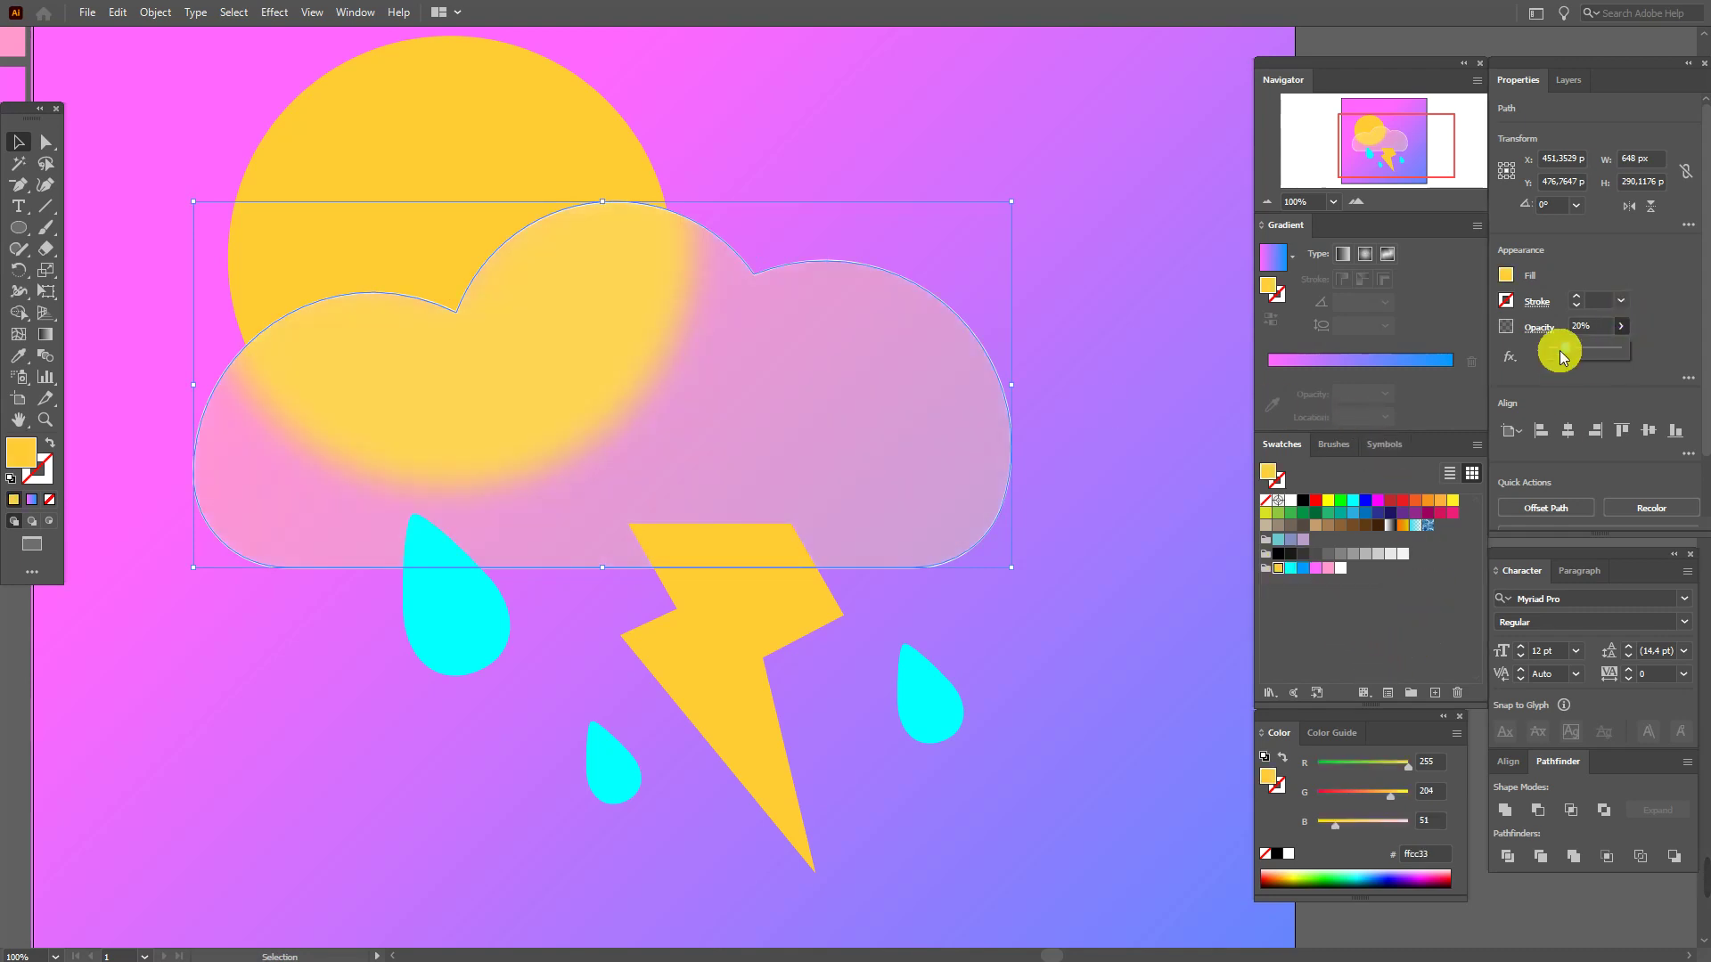
{"action": "left_click_drag", "start_coordinate": [1567, 352], "coordinate": [1663, 366]}
- Intersect a copy of the lightning bolt with the yellow cloud copy, keeping only the part where the bolt overlaps the cloud
{"action": "left_click", "coordinate": [793, 603]}
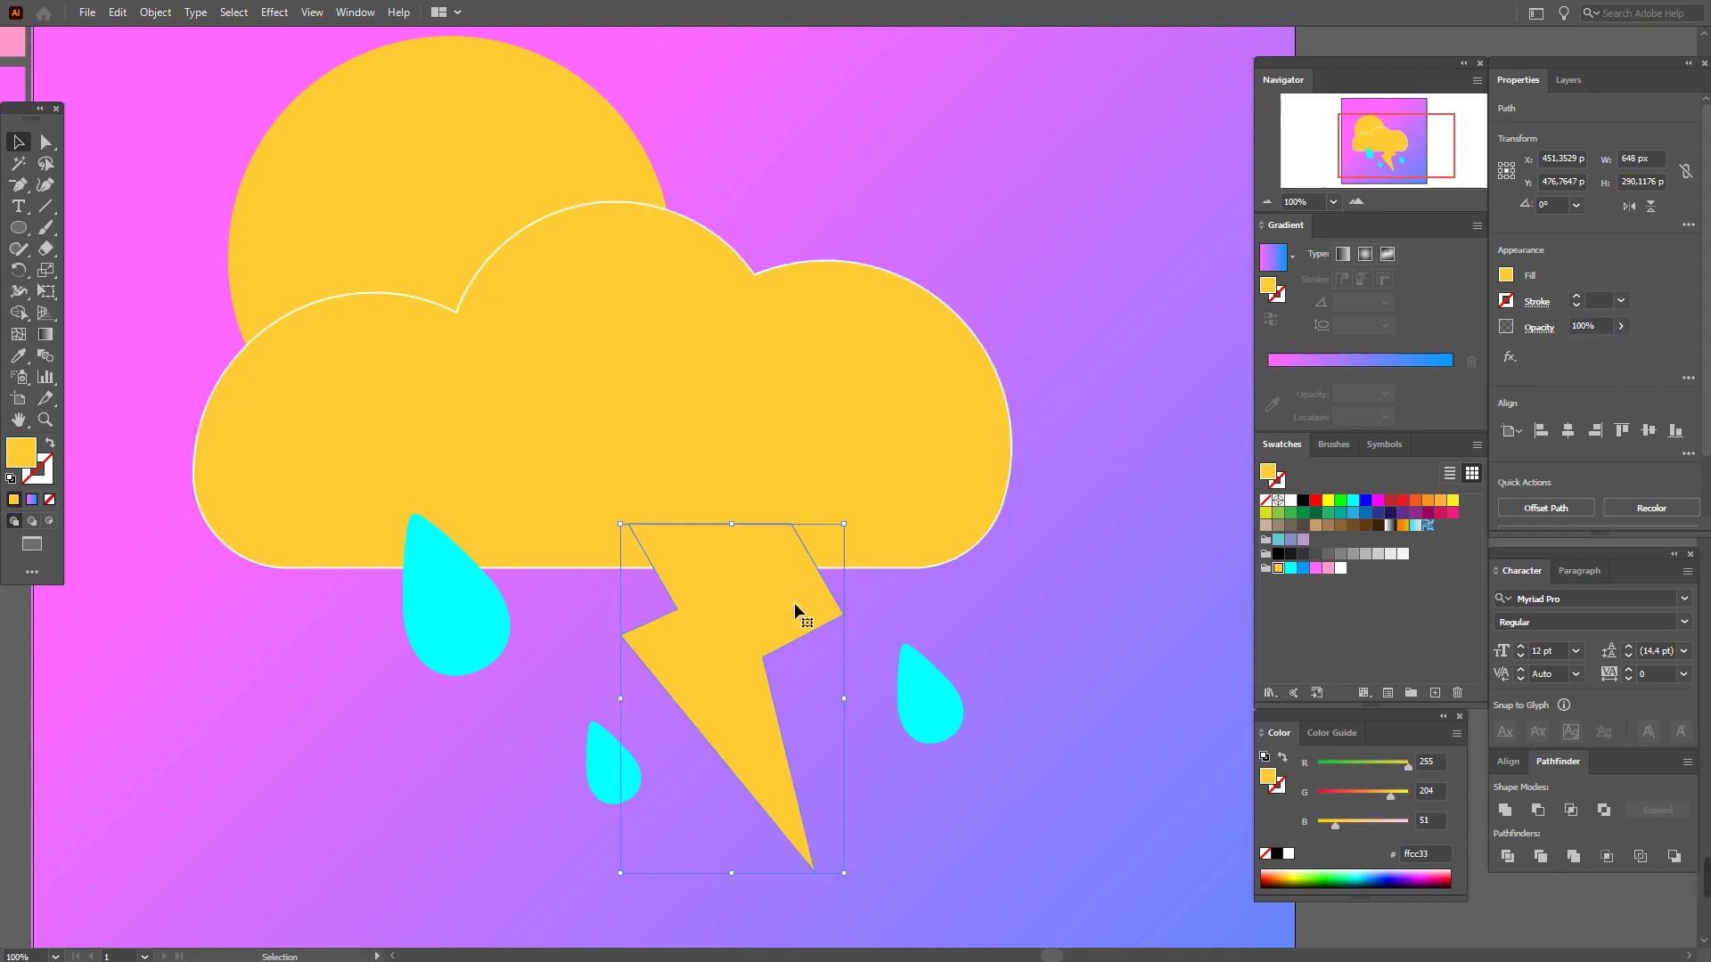
{"action": "key", "text": "a"}
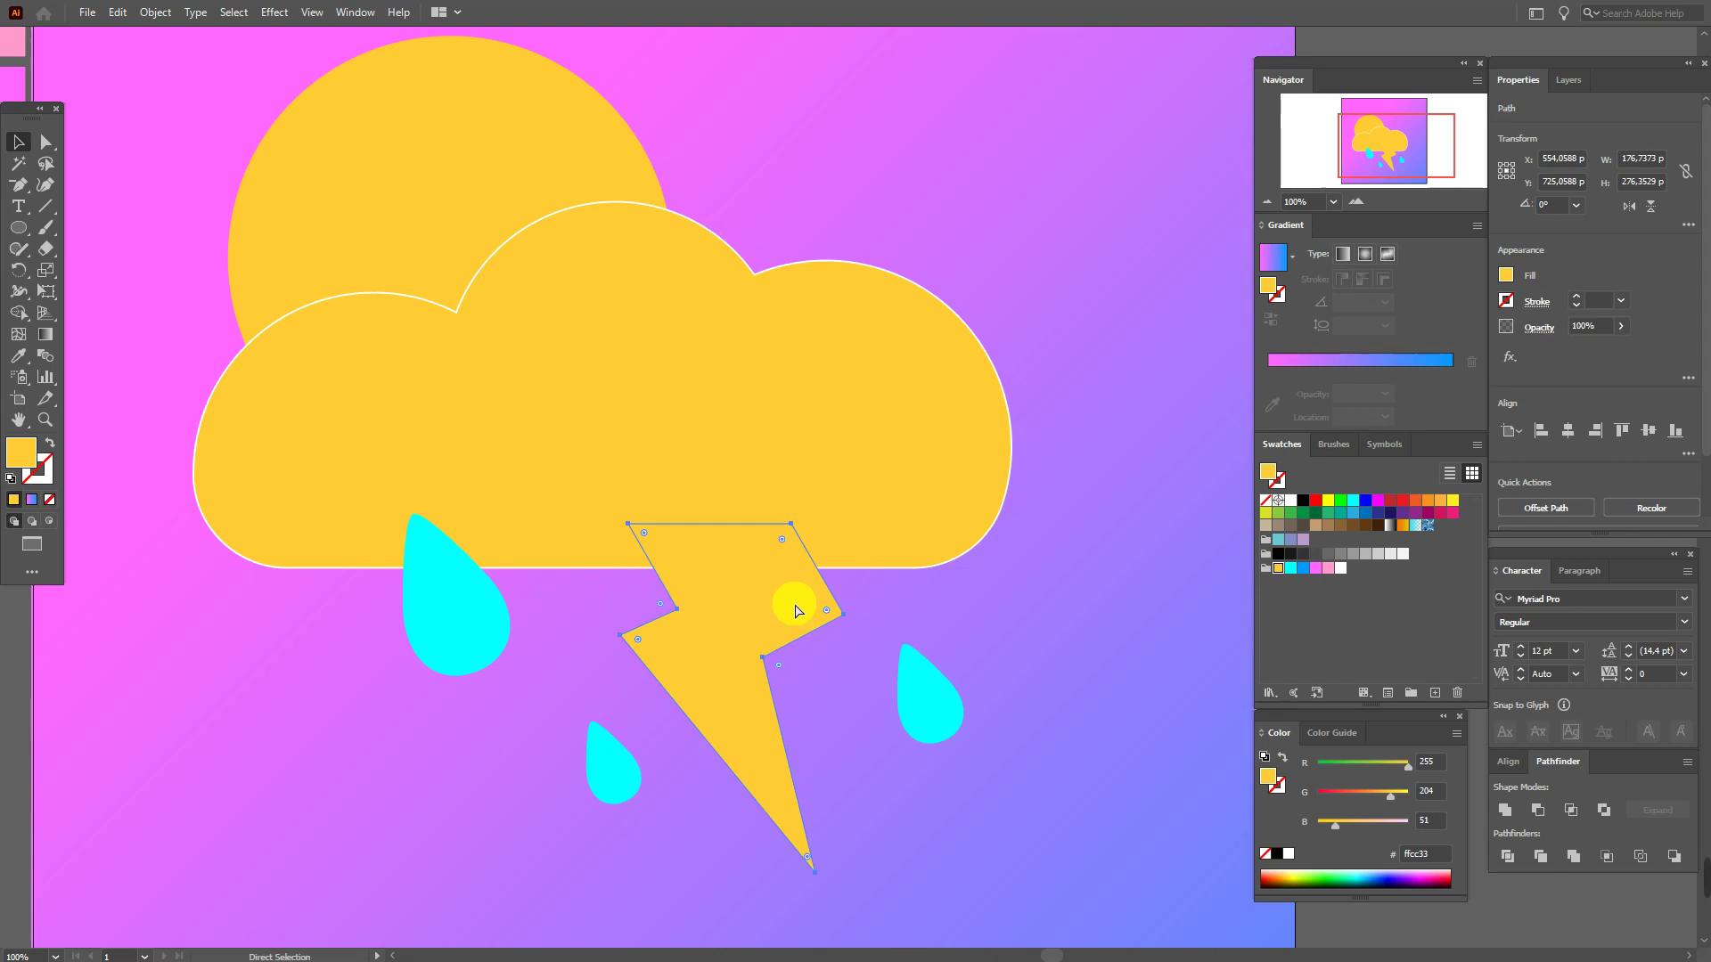
{"action": "key", "text": "v"}
{"action": "left_click", "coordinate": [861, 493], "text": "shift"}
{"action": "left_click", "coordinate": [1646, 811]}
{"action": "left_click", "coordinate": [1602, 812]}
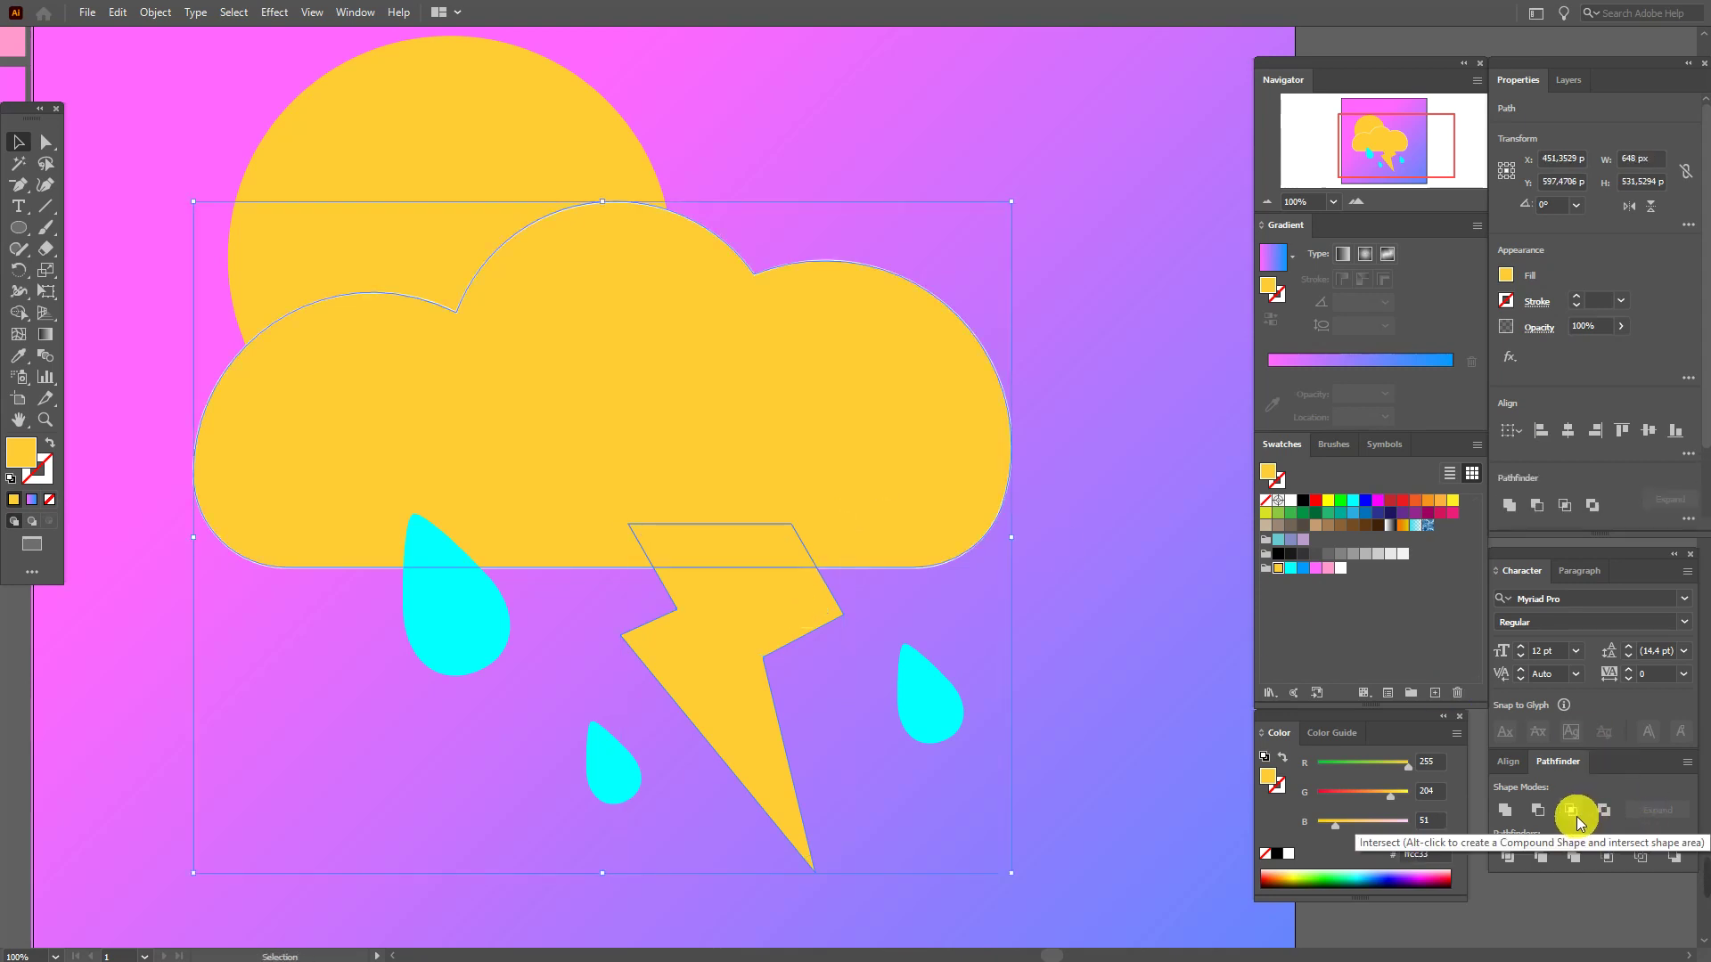
{"action": "left_click", "coordinate": [1571, 811]}
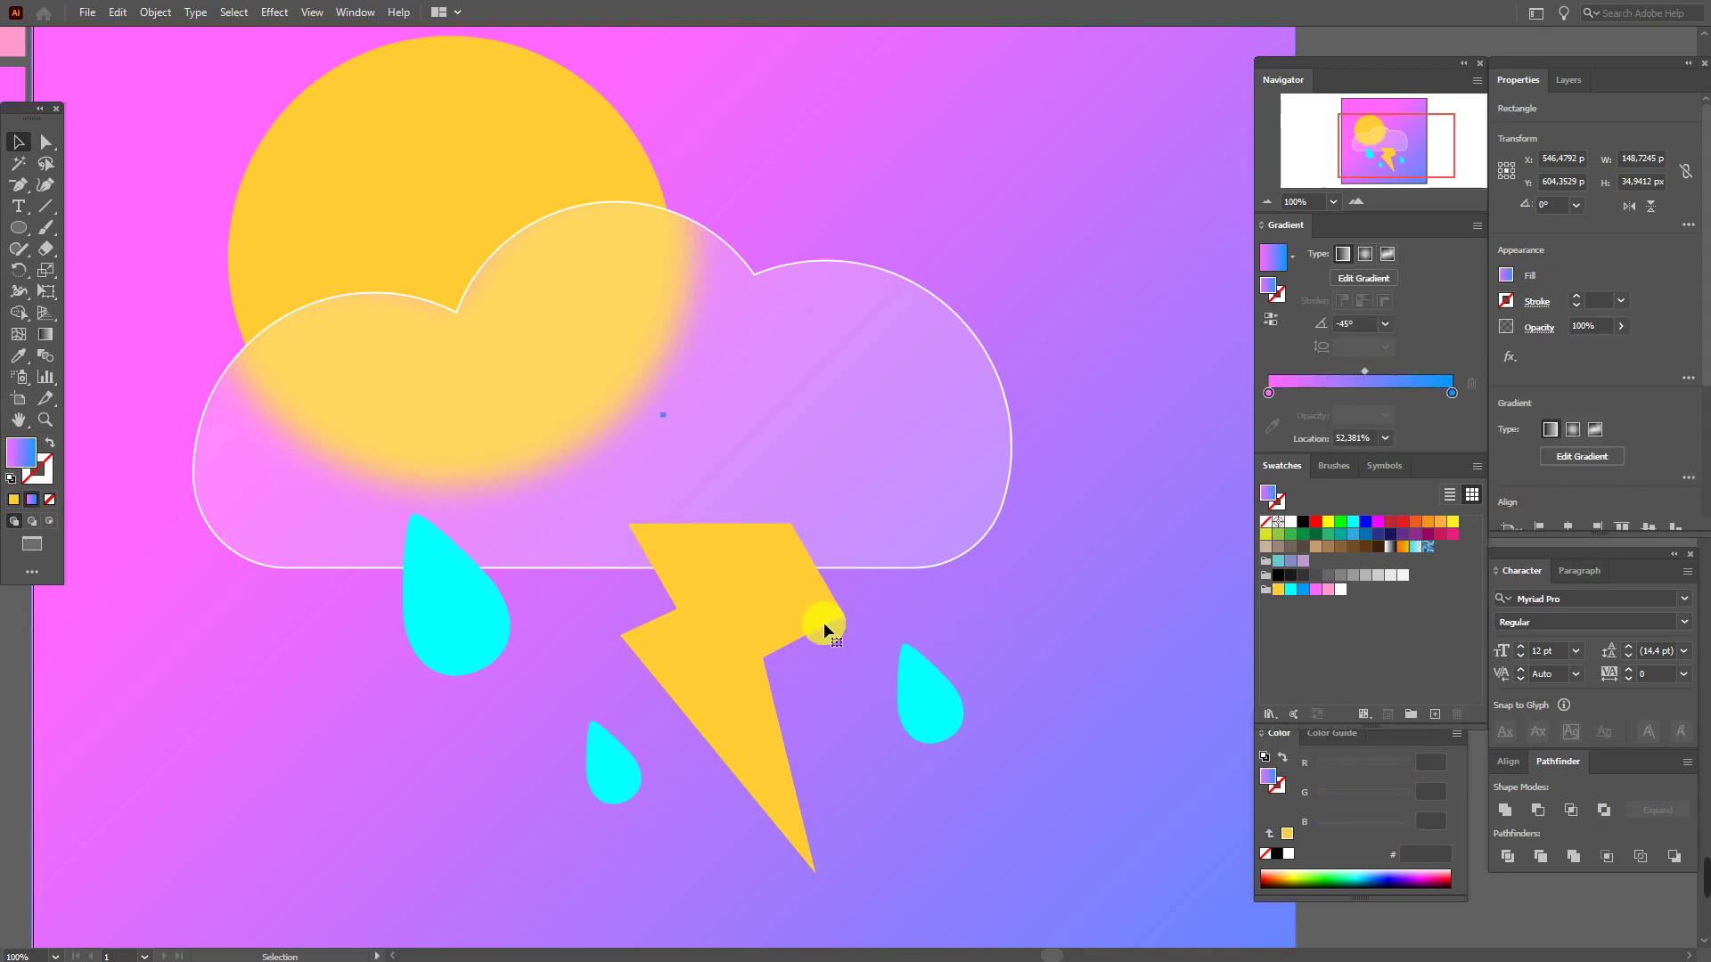
- Exclude the cloud-overlap piece from the full lightning bolt, and ungroup the resulting pieces
{"action": "left_click", "coordinate": [754, 554]}
{"action": "key", "text": "a"}
{"action": "left_click", "coordinate": [753, 554]}
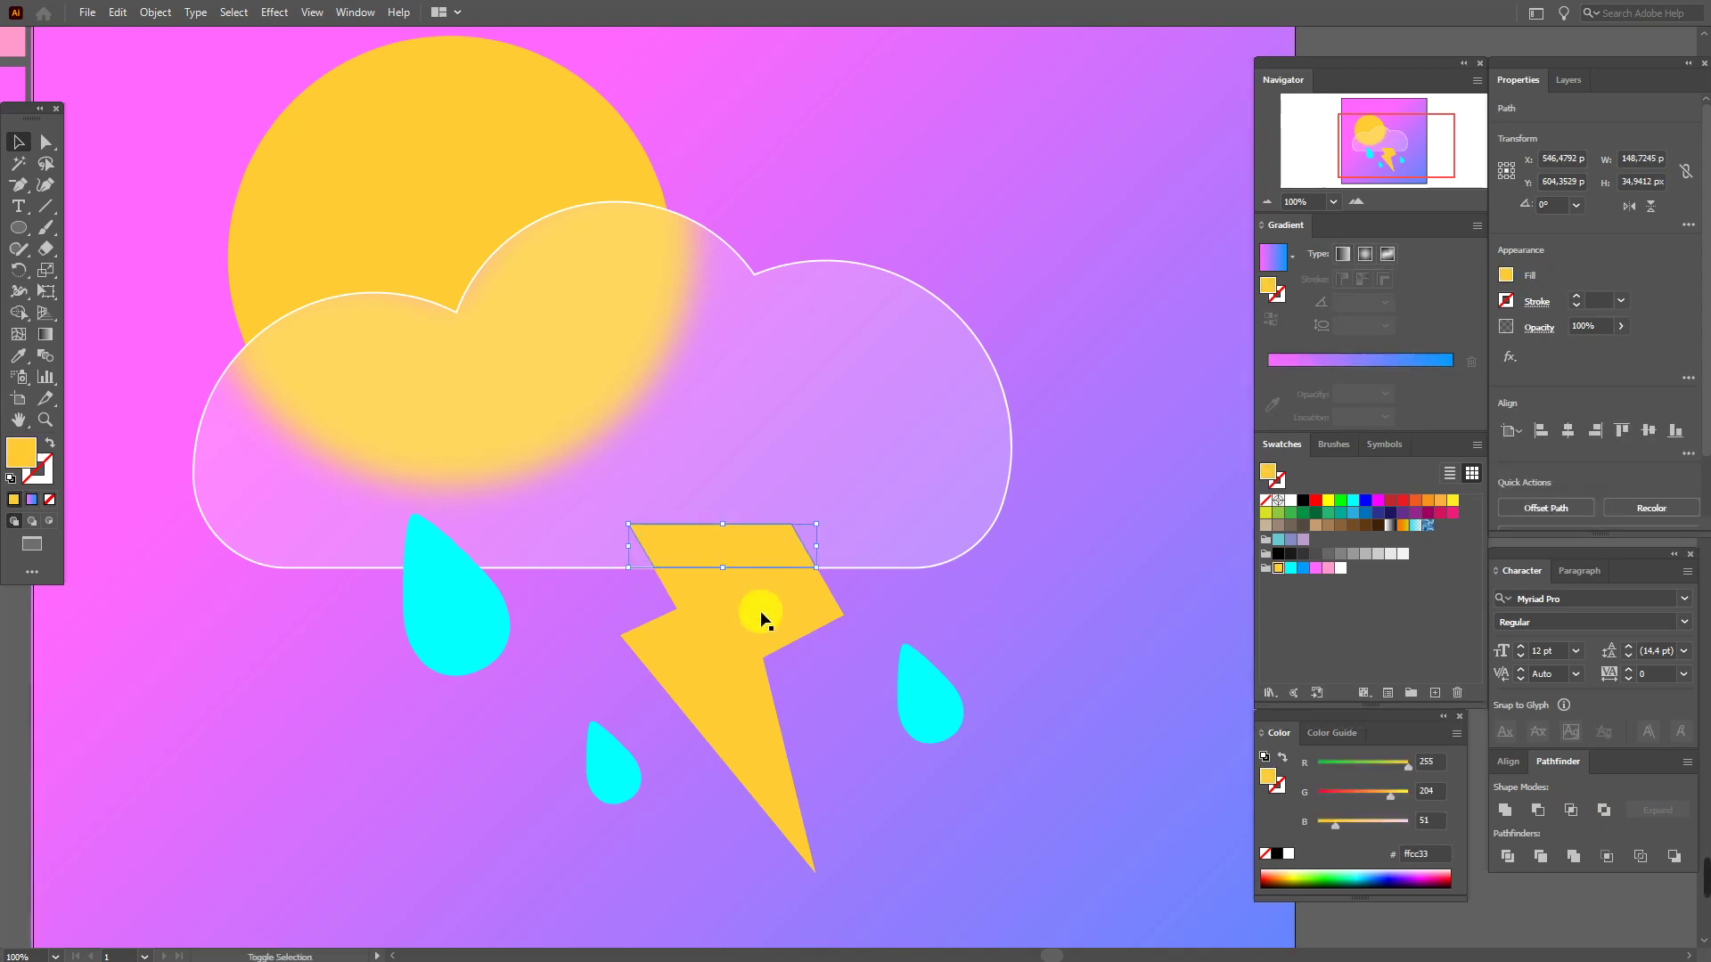
{"action": "left_click", "coordinate": [833, 630], "text": "shift"}
{"action": "left_click", "coordinate": [1603, 810]}
{"action": "right_click", "coordinate": [741, 611]}
{"action": "left_click", "coordinate": [811, 757]}
{"action": "left_click", "coordinate": [959, 615]}
- Move the bolt's overlap piece aside and delete the stray anchor point left above the lower bolt part
{"action": "left_click_drag", "start_coordinate": [730, 534], "coordinate": [724, 486]}
{"action": "left_click", "coordinate": [644, 550]}
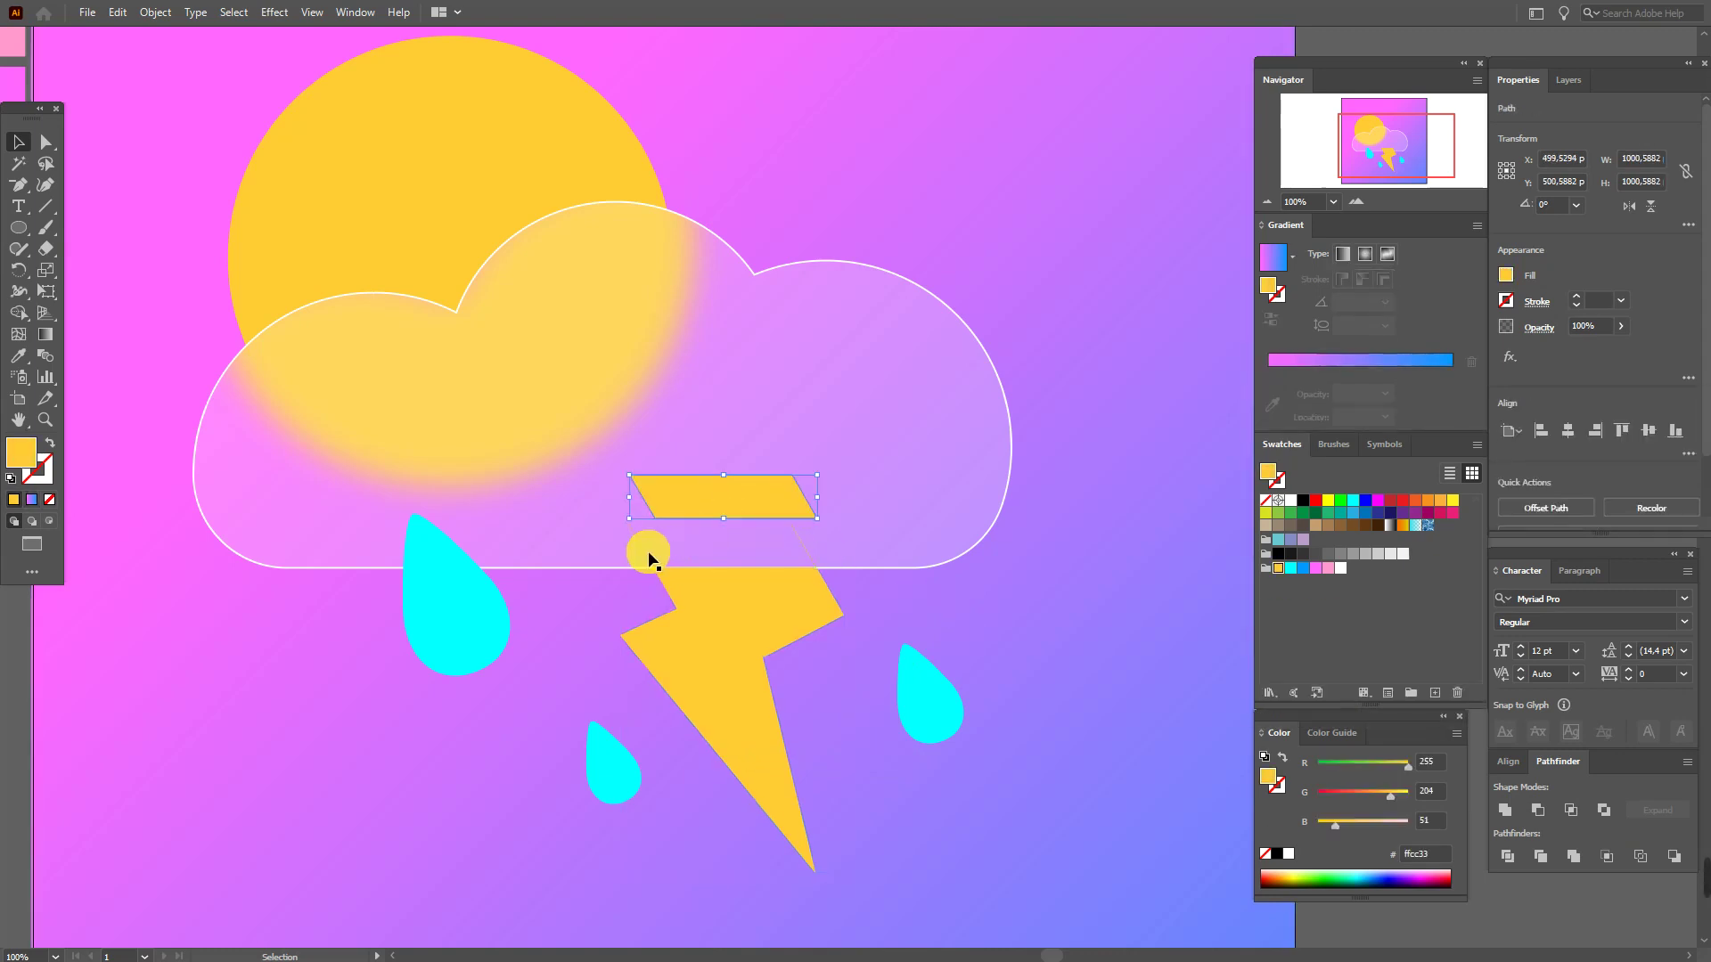
{"action": "left_click", "coordinate": [976, 620]}
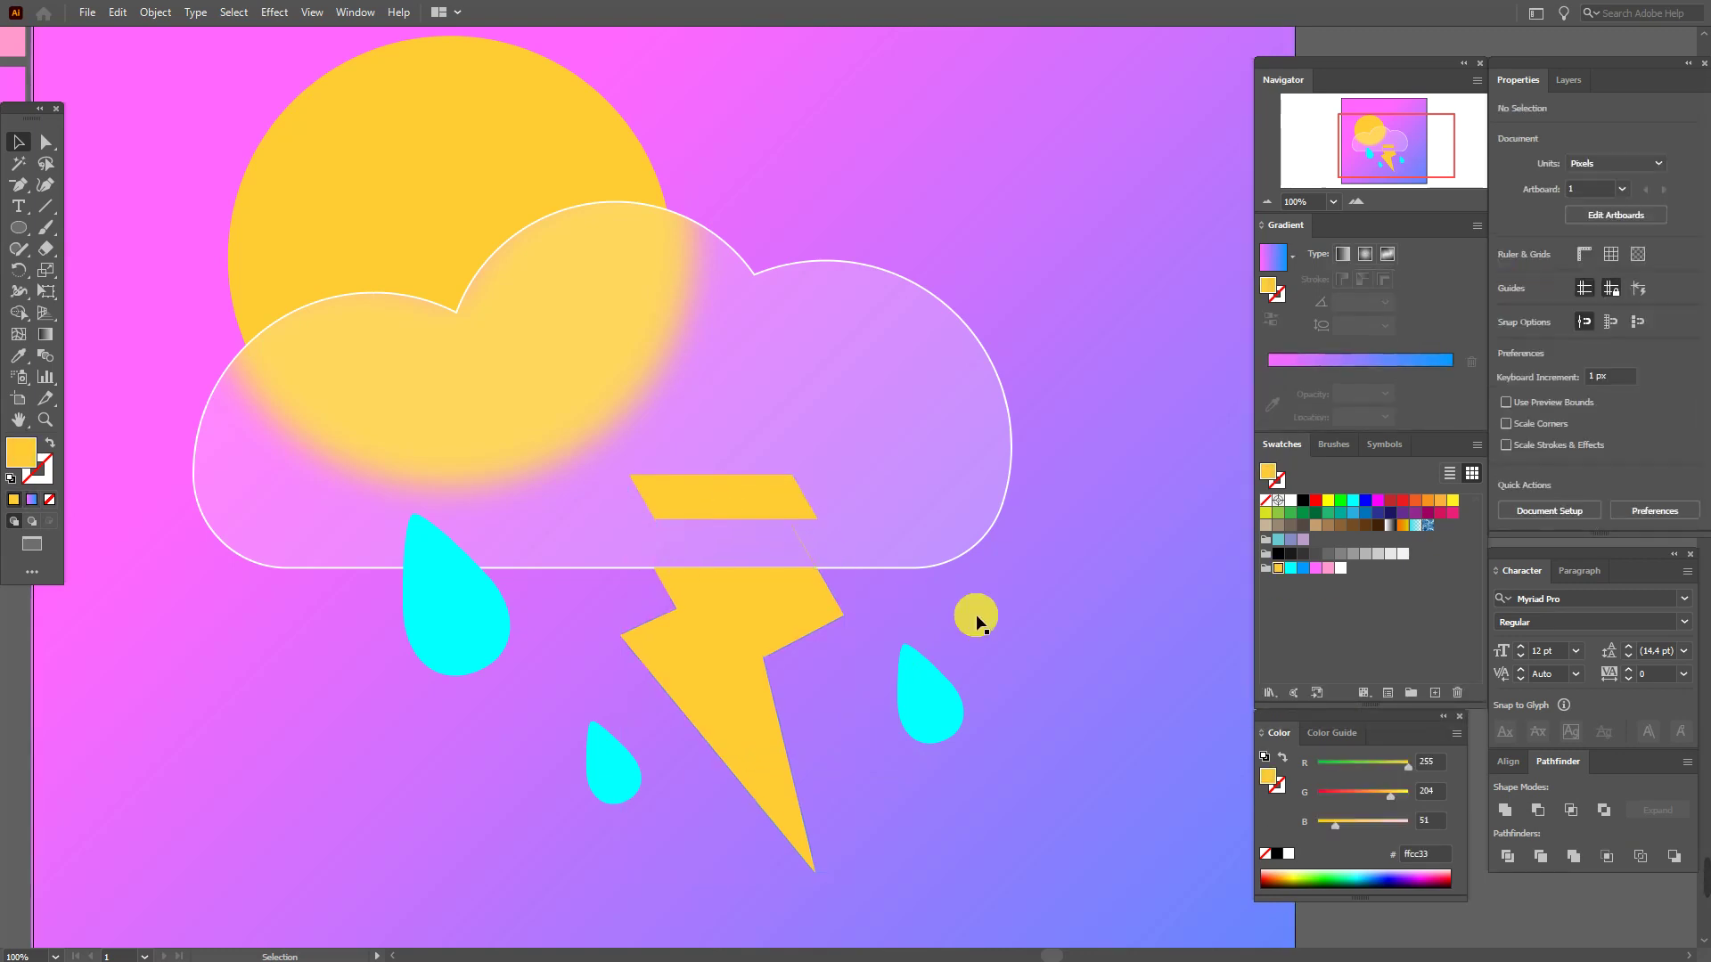
{"action": "left_click", "coordinate": [804, 546]}
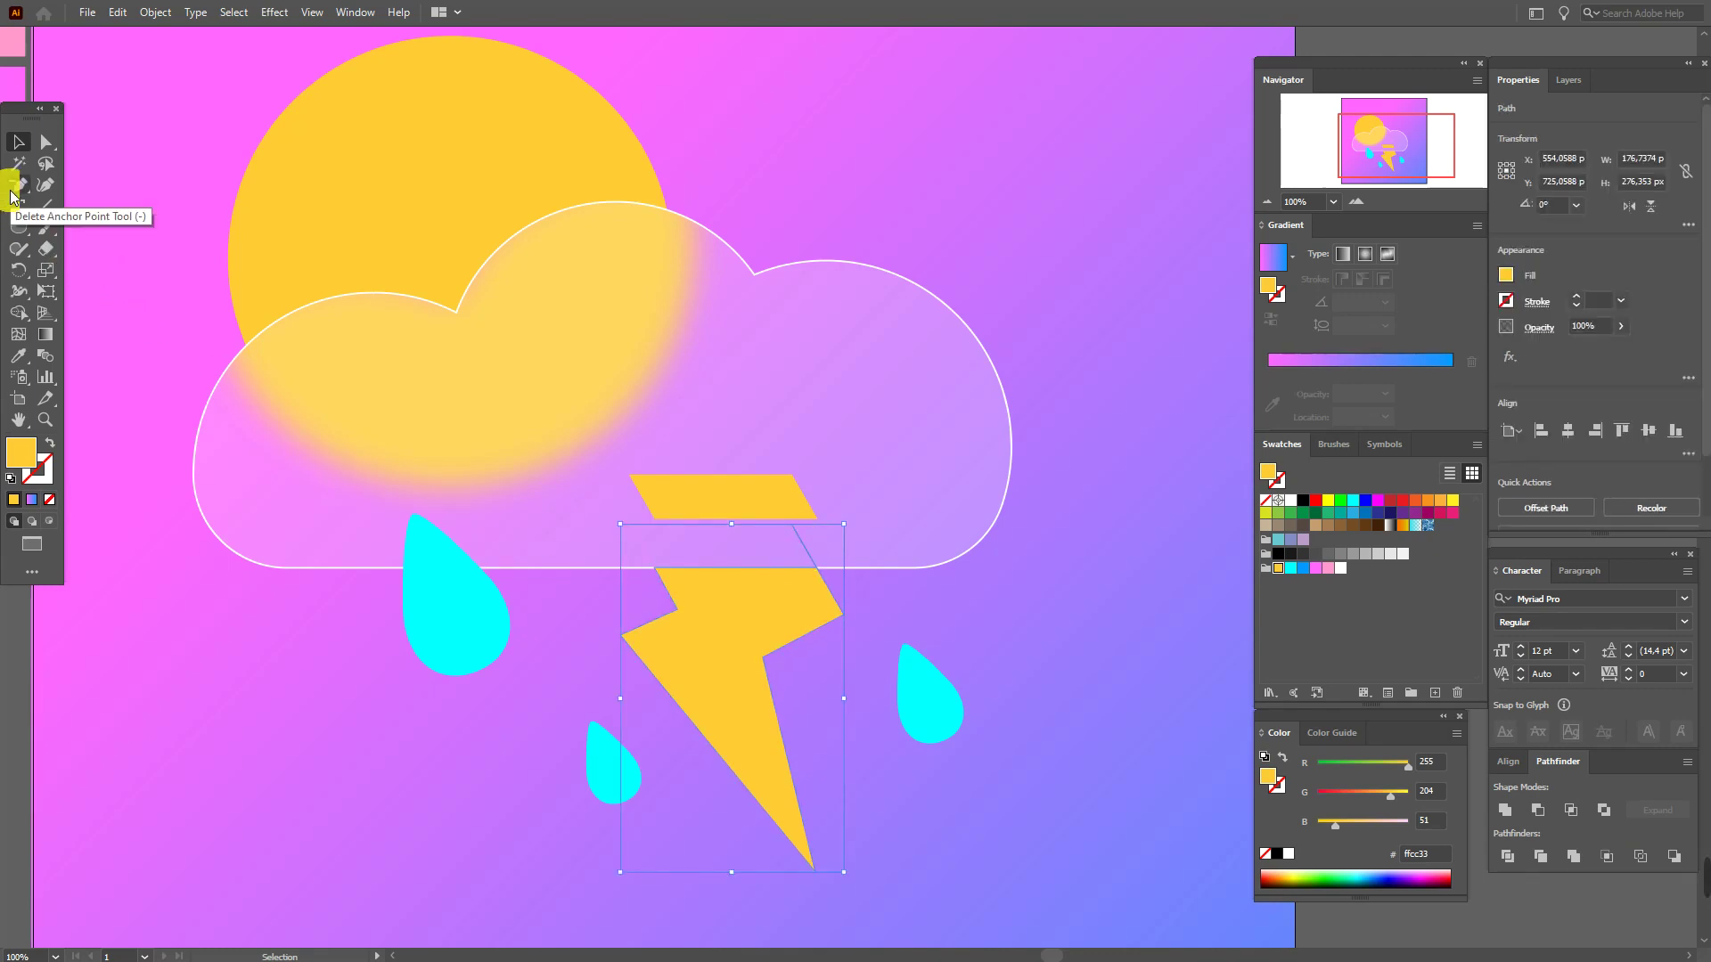
{"action": "left_click", "coordinate": [18, 185]}
{"action": "left_click", "coordinate": [796, 530]}
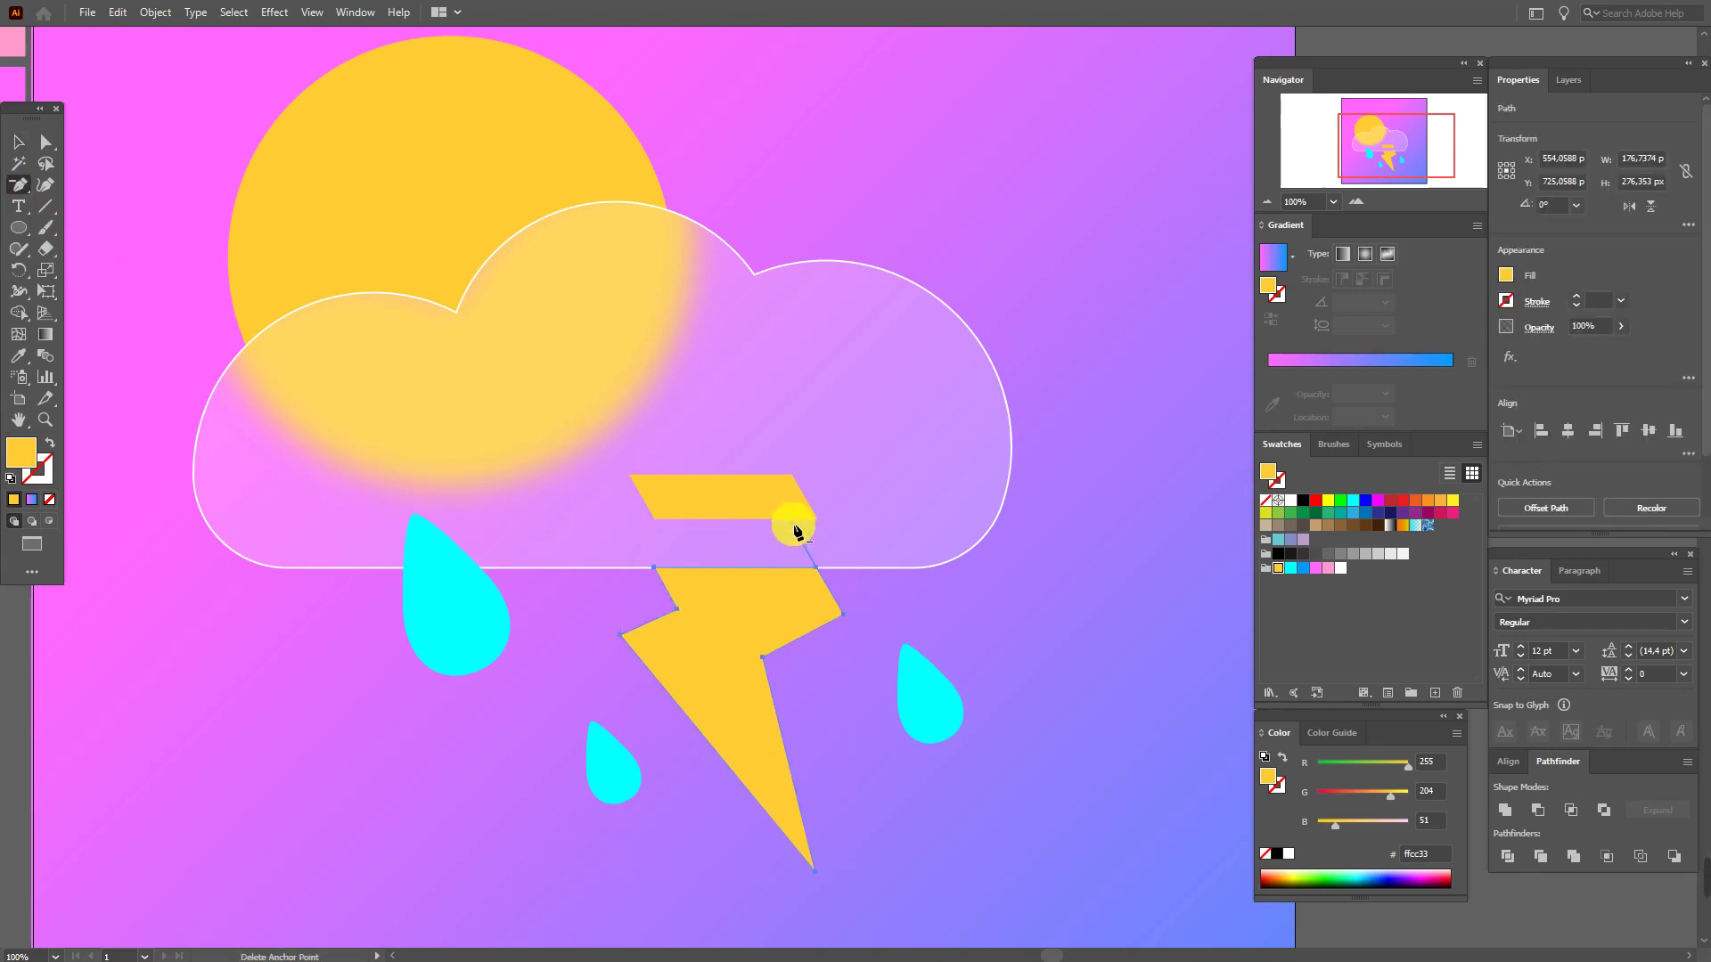
- Move the overlap piece back onto the top of the bolt and apply a Gaussian Blur to it
{"action": "left_click", "coordinate": [18, 143]}
{"action": "left_click_drag", "start_coordinate": [735, 489], "coordinate": [740, 544]}
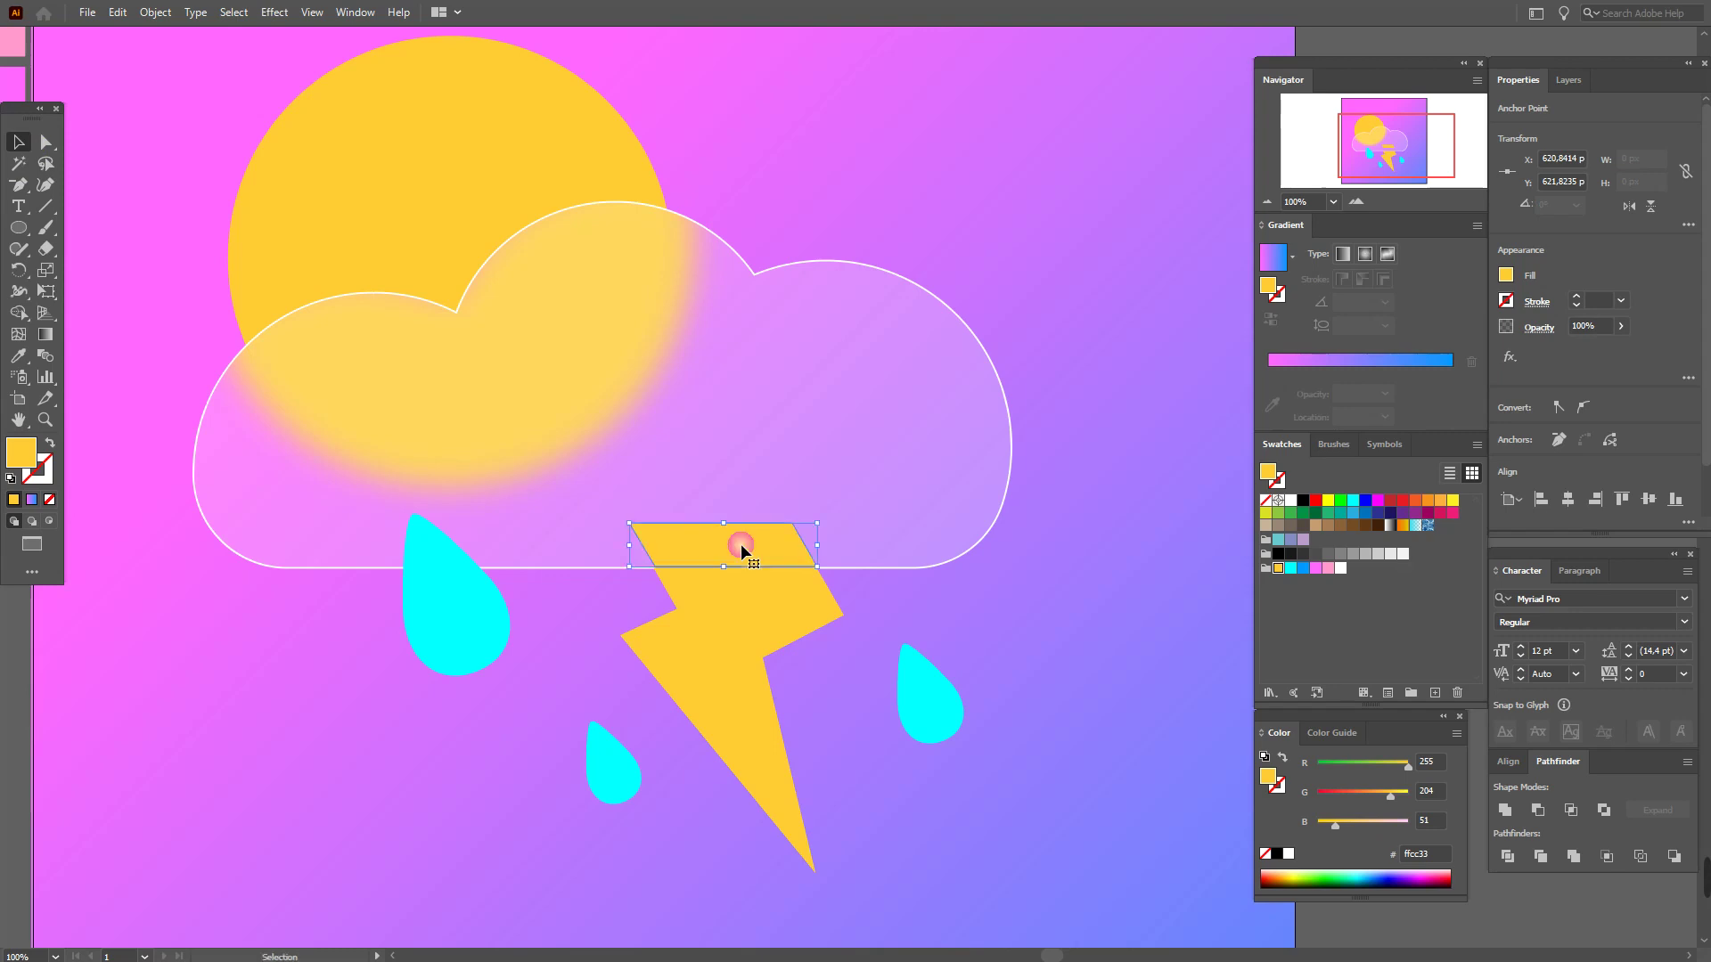
{"action": "left_click", "coordinate": [269, 12]}
{"action": "mouse_move", "coordinate": [432, 309]}
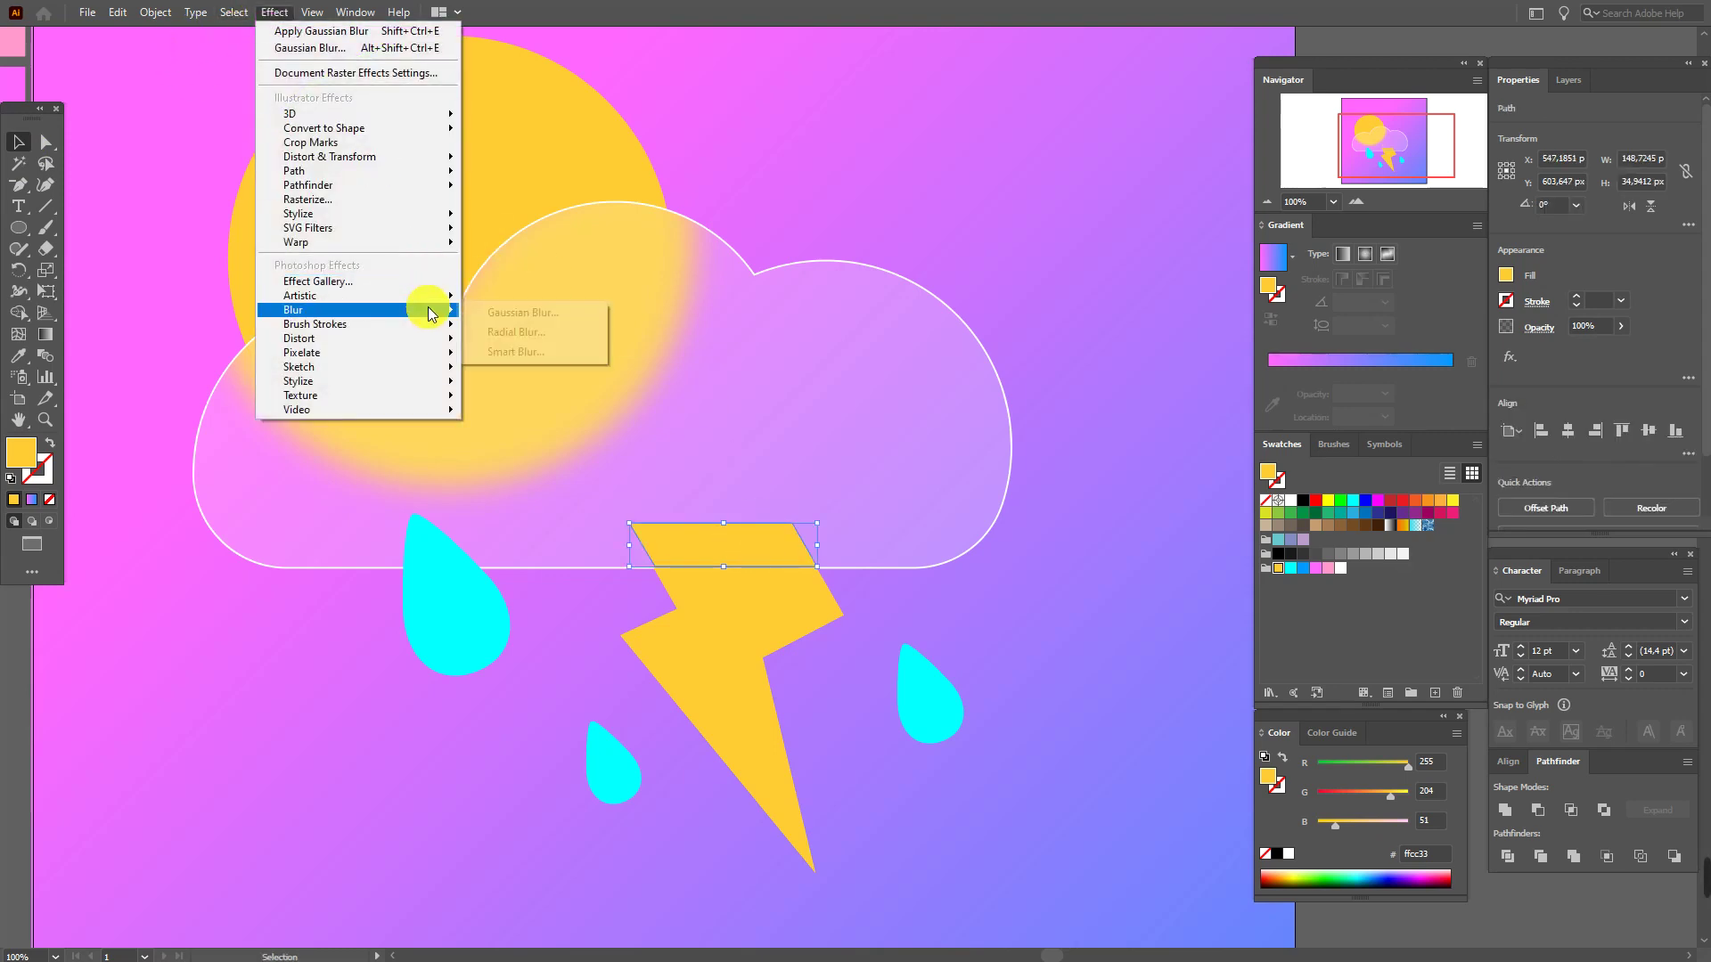
{"action": "left_click", "coordinate": [511, 317]}
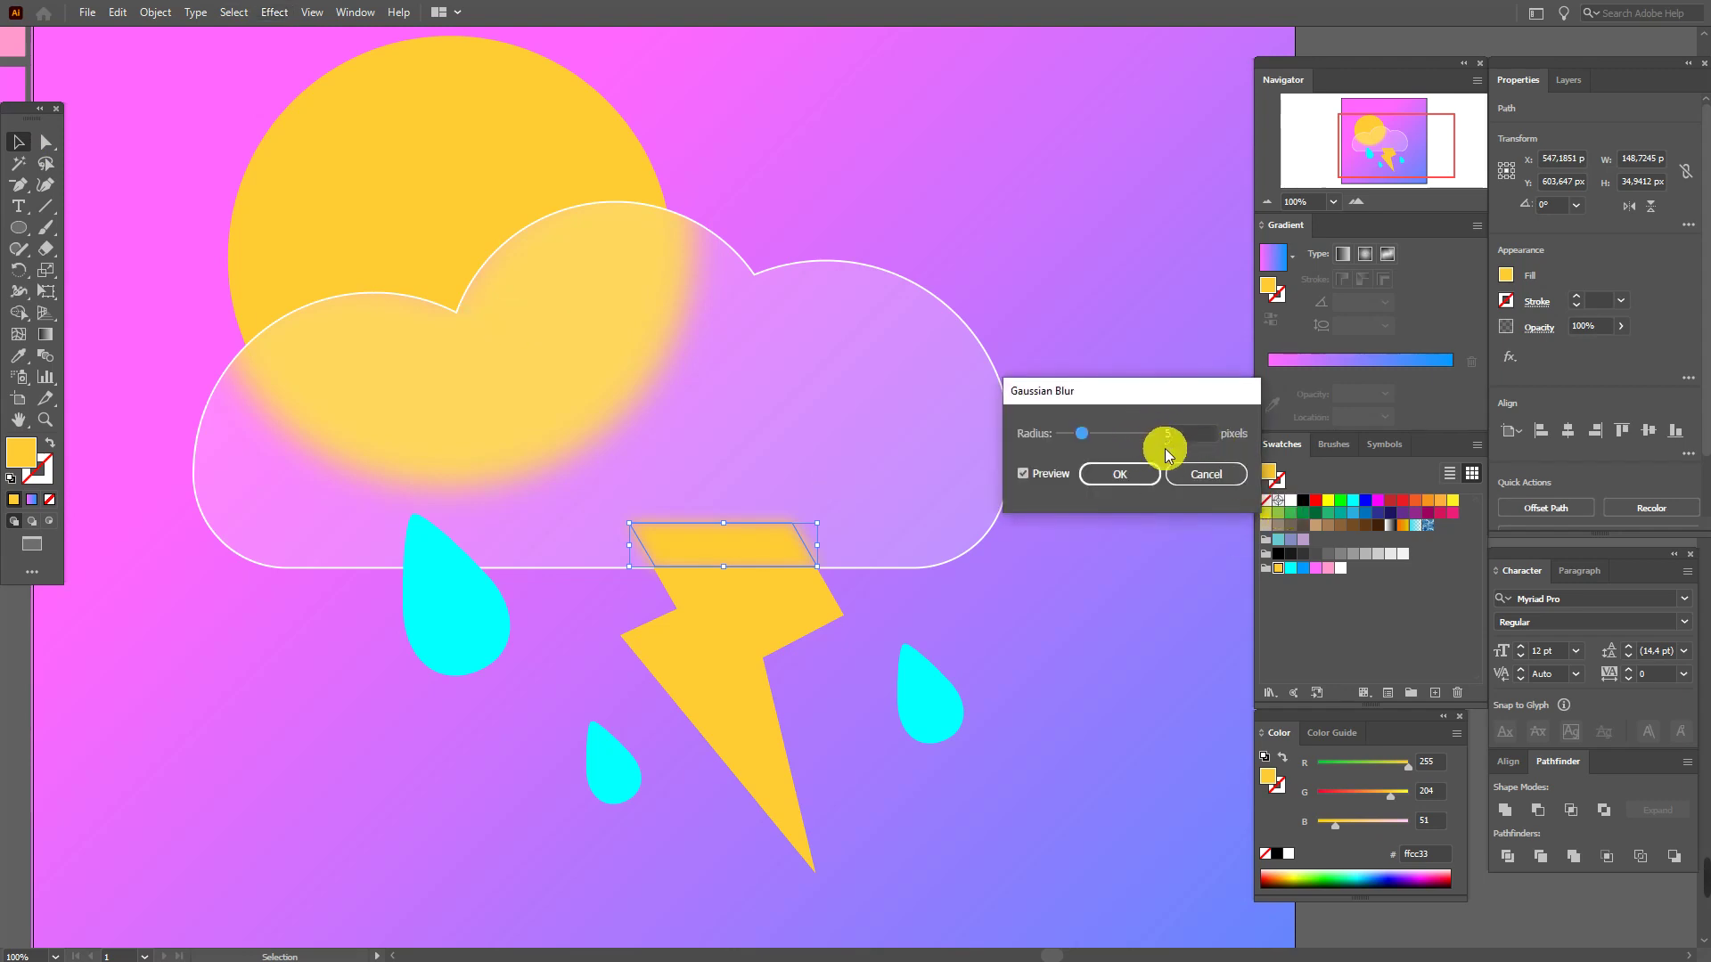
{"action": "left_click", "coordinate": [1120, 474]}
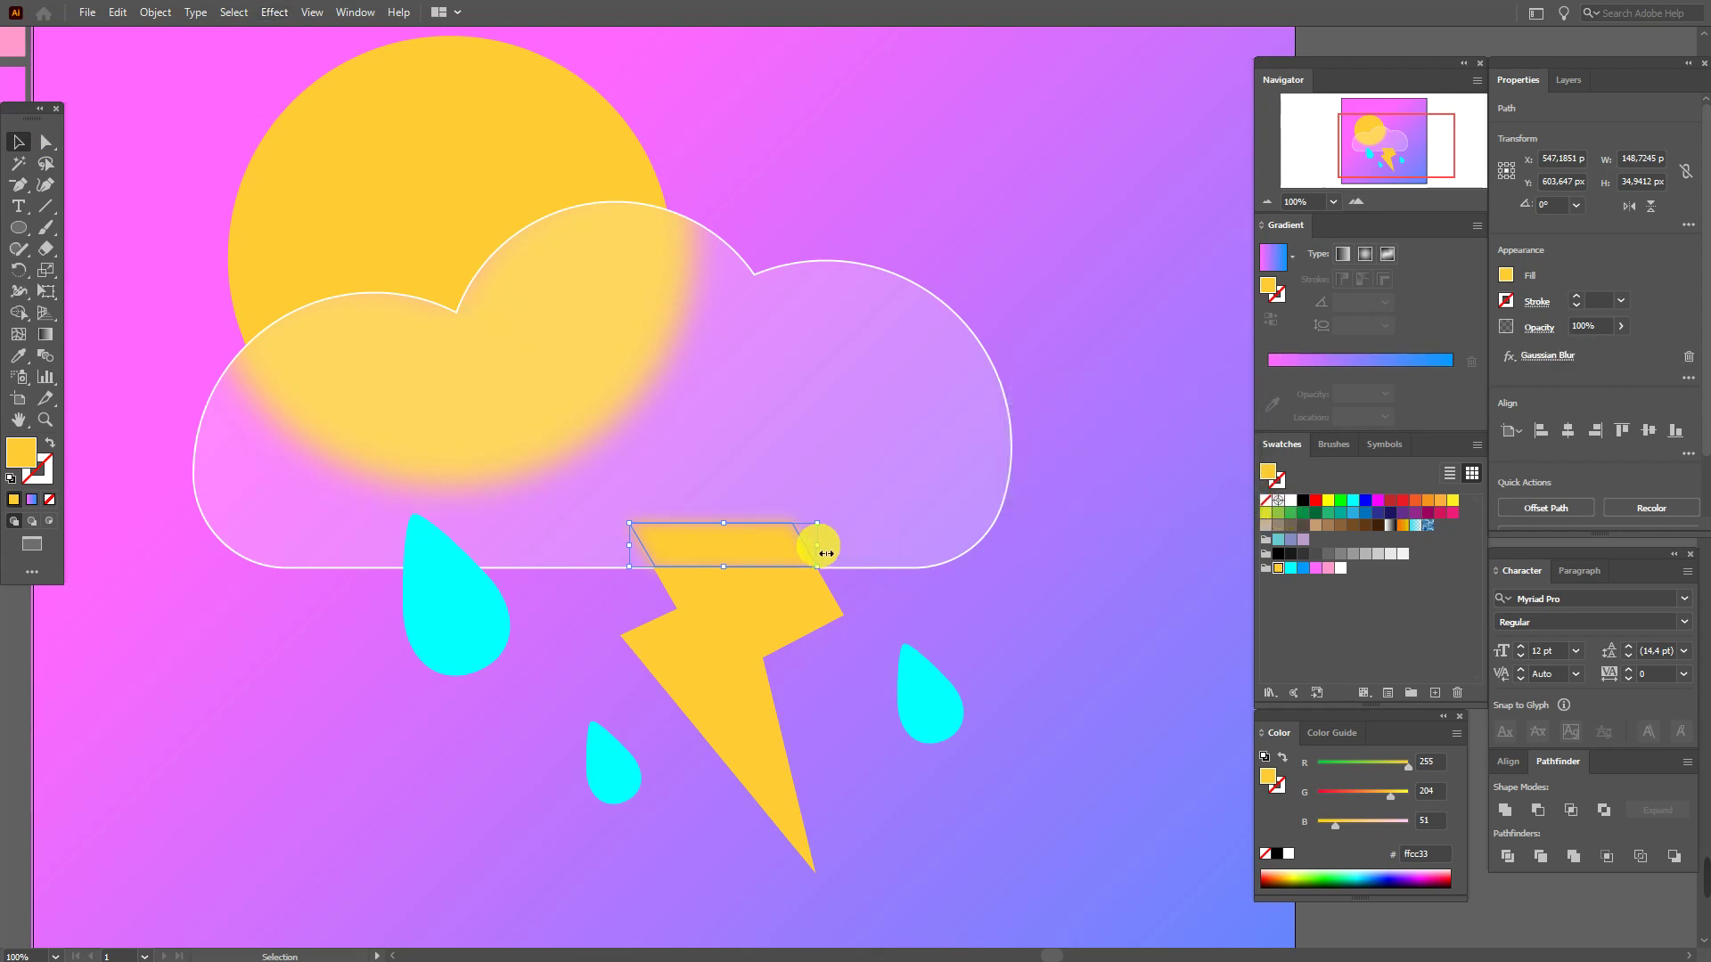
- Enlarge the blurred bolt piece to about 164 px wide and 41 px high, and nudge it 2 px to the right
{"action": "left_click_drag", "start_coordinate": [629, 552], "coordinate": [620, 552]}
{"action": "left_click_drag", "start_coordinate": [727, 570], "coordinate": [735, 583]}
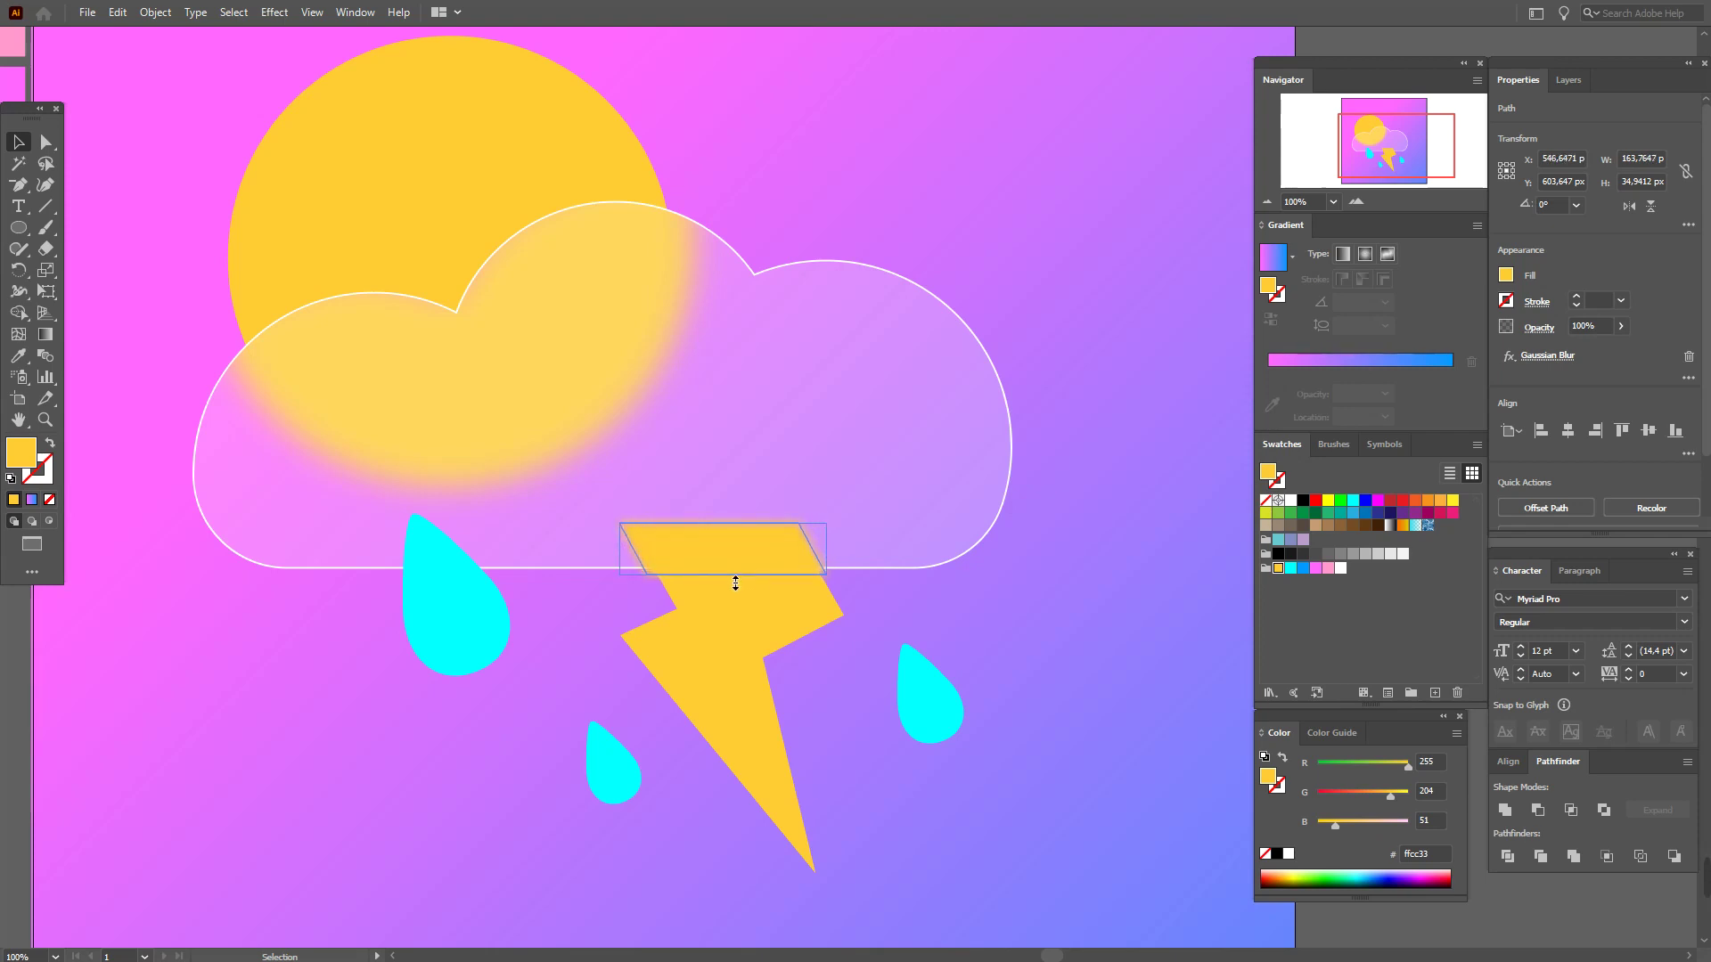
{"action": "left_click", "coordinate": [970, 584]}
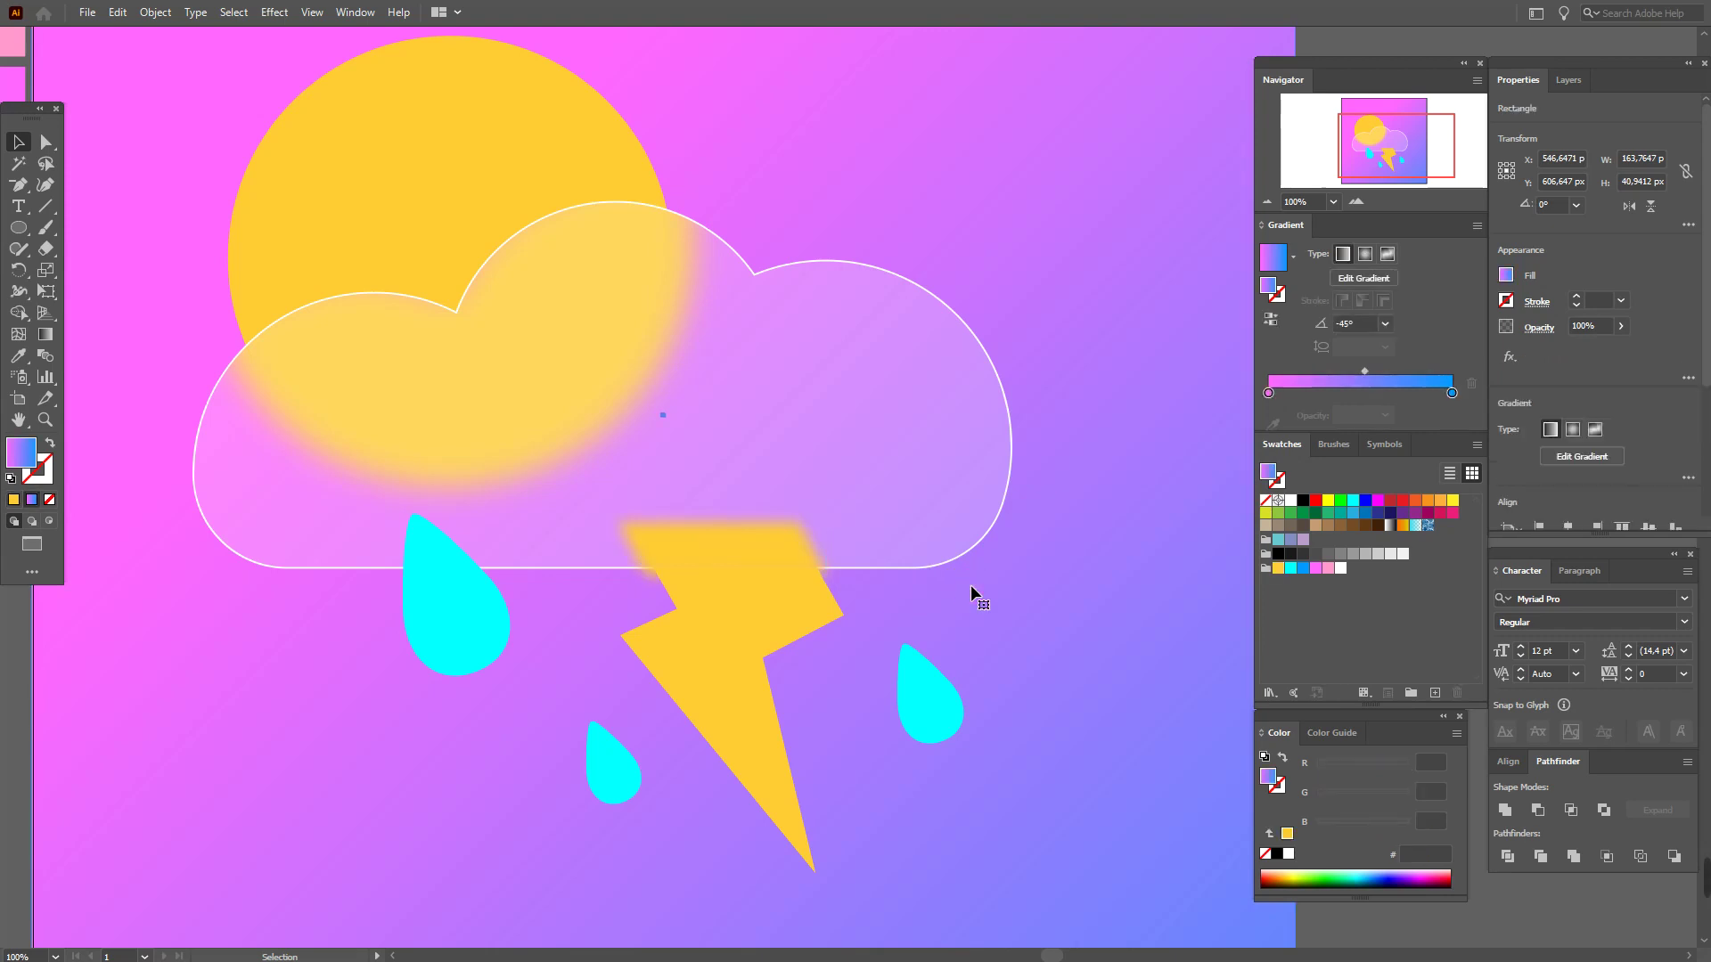
{"action": "left_click", "coordinate": [740, 565]}
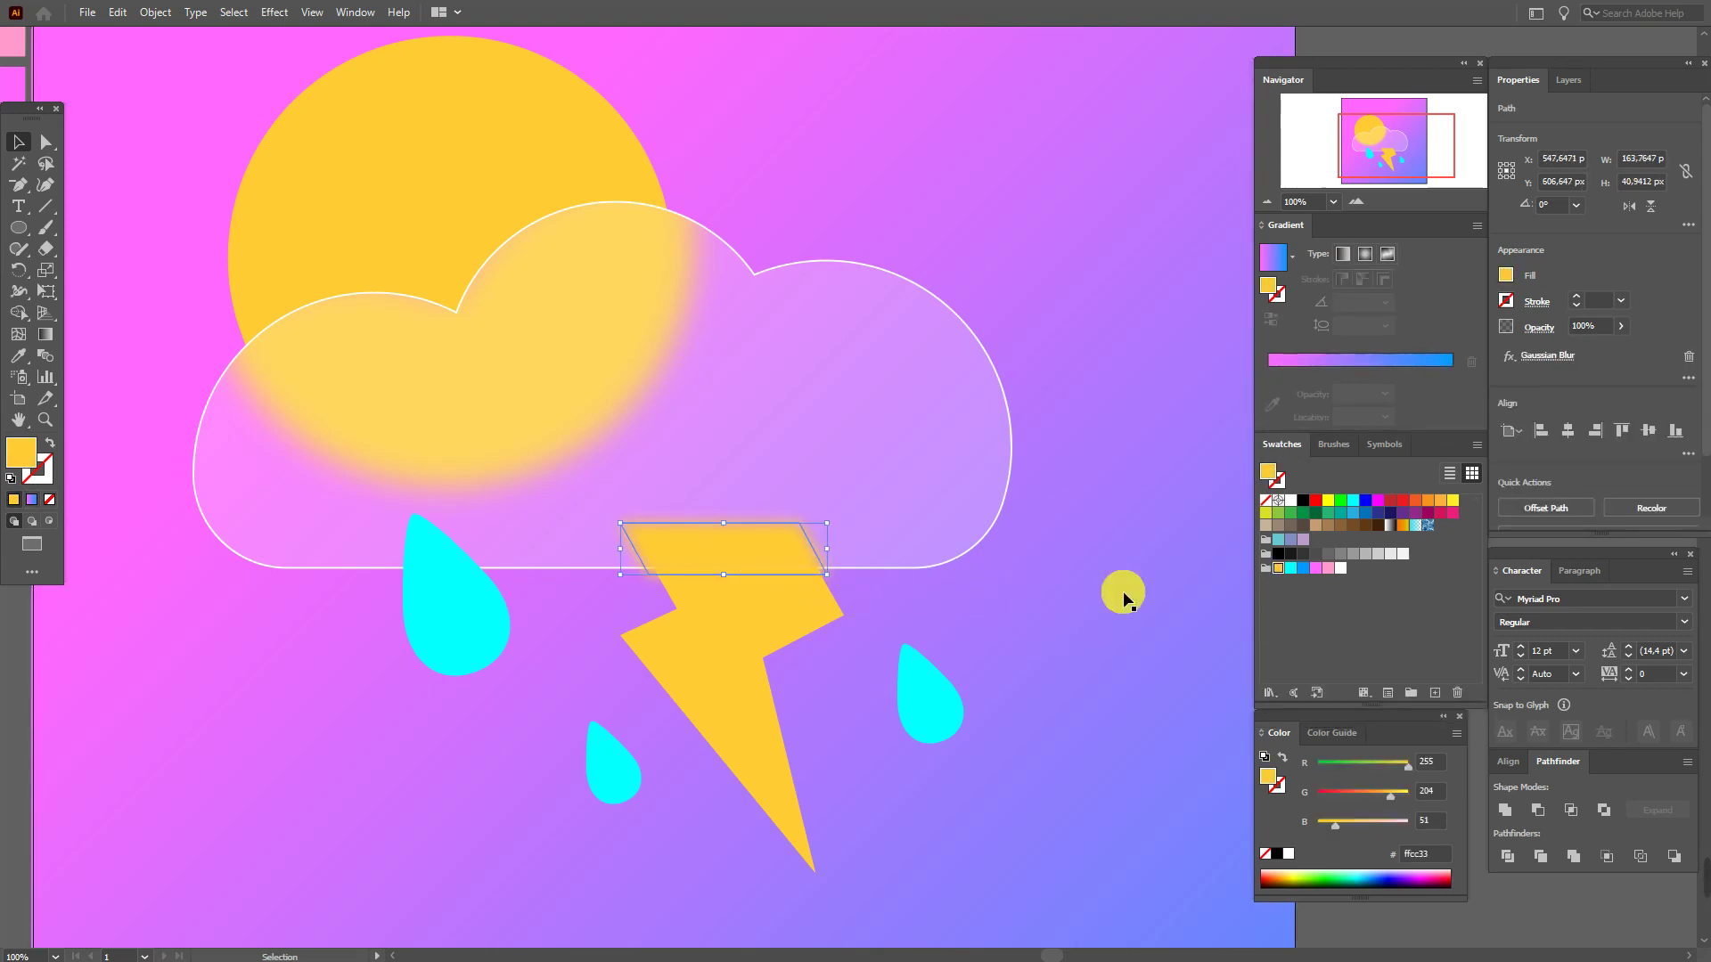
{"action": "left_click", "coordinate": [1122, 591]}
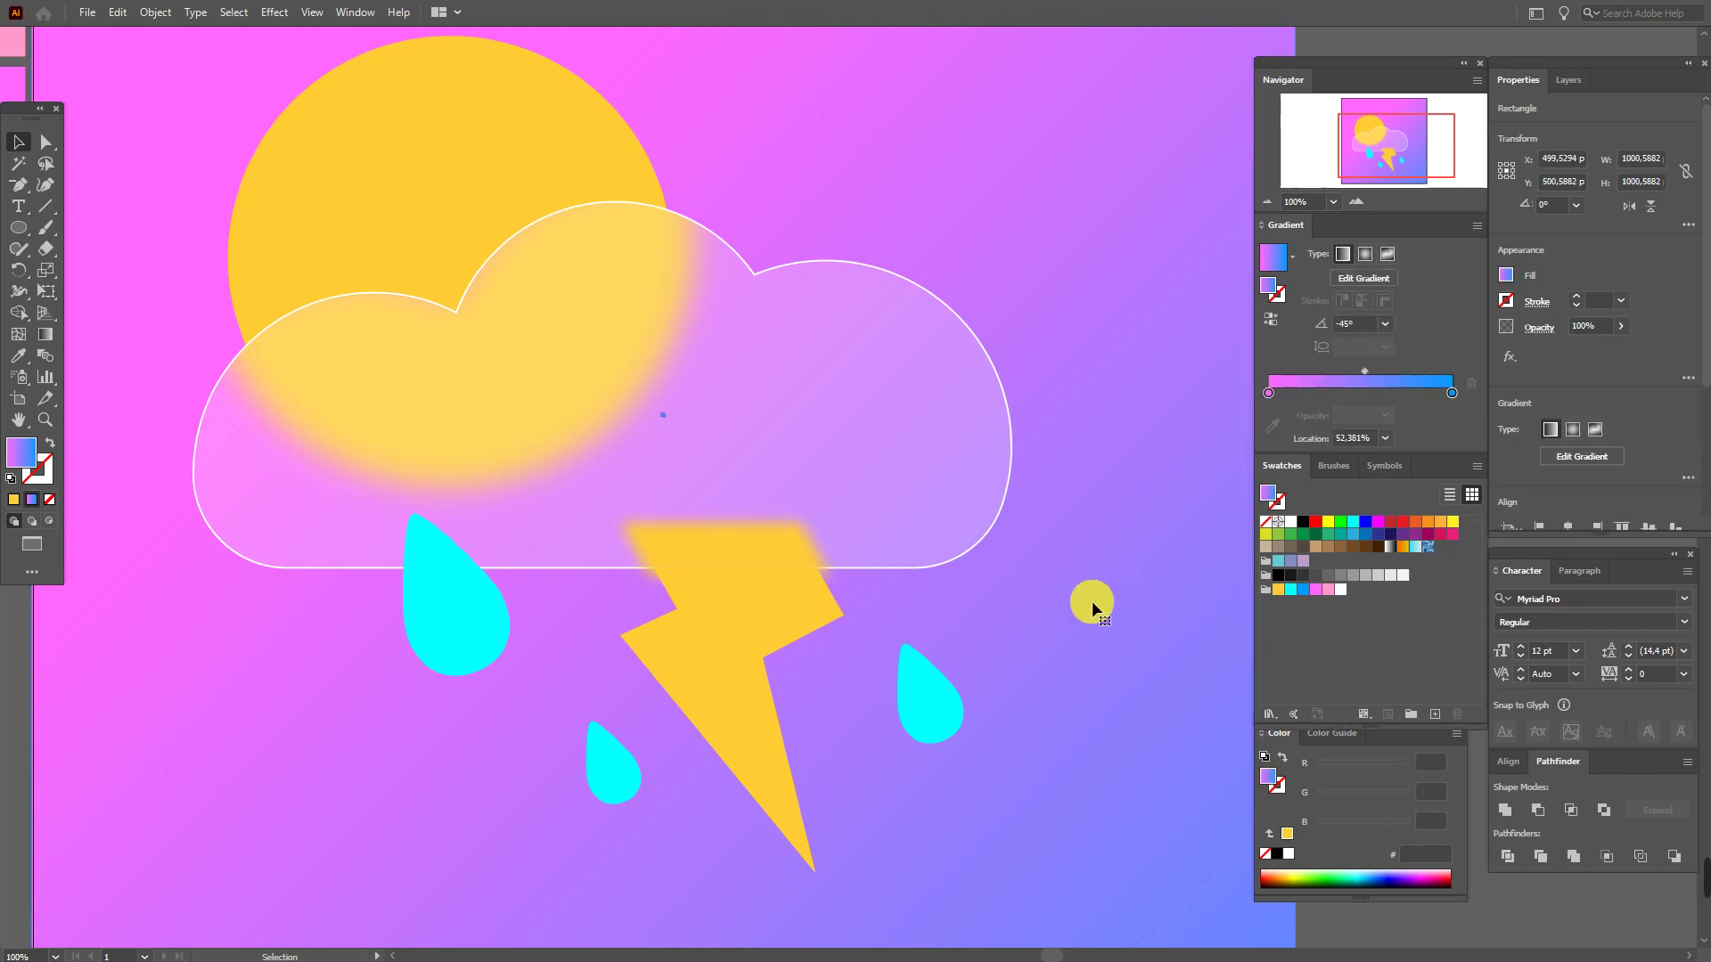
{"action": "left_click", "coordinate": [787, 564]}
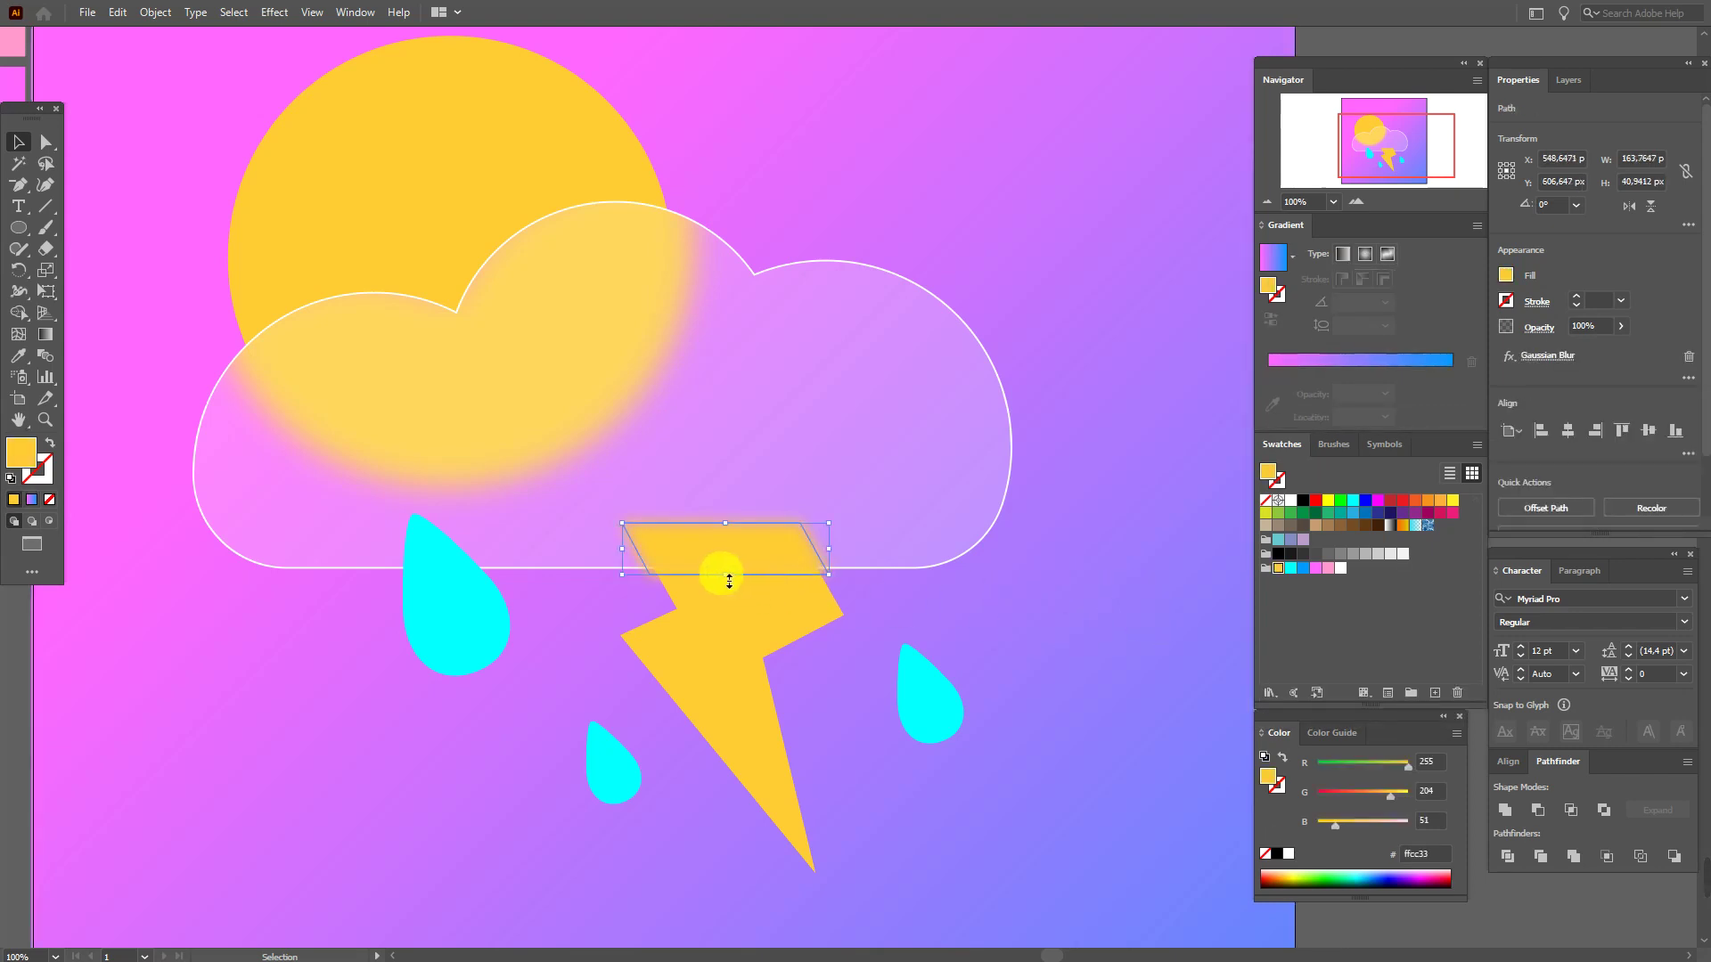
{"action": "left_click", "coordinate": [1023, 617]}
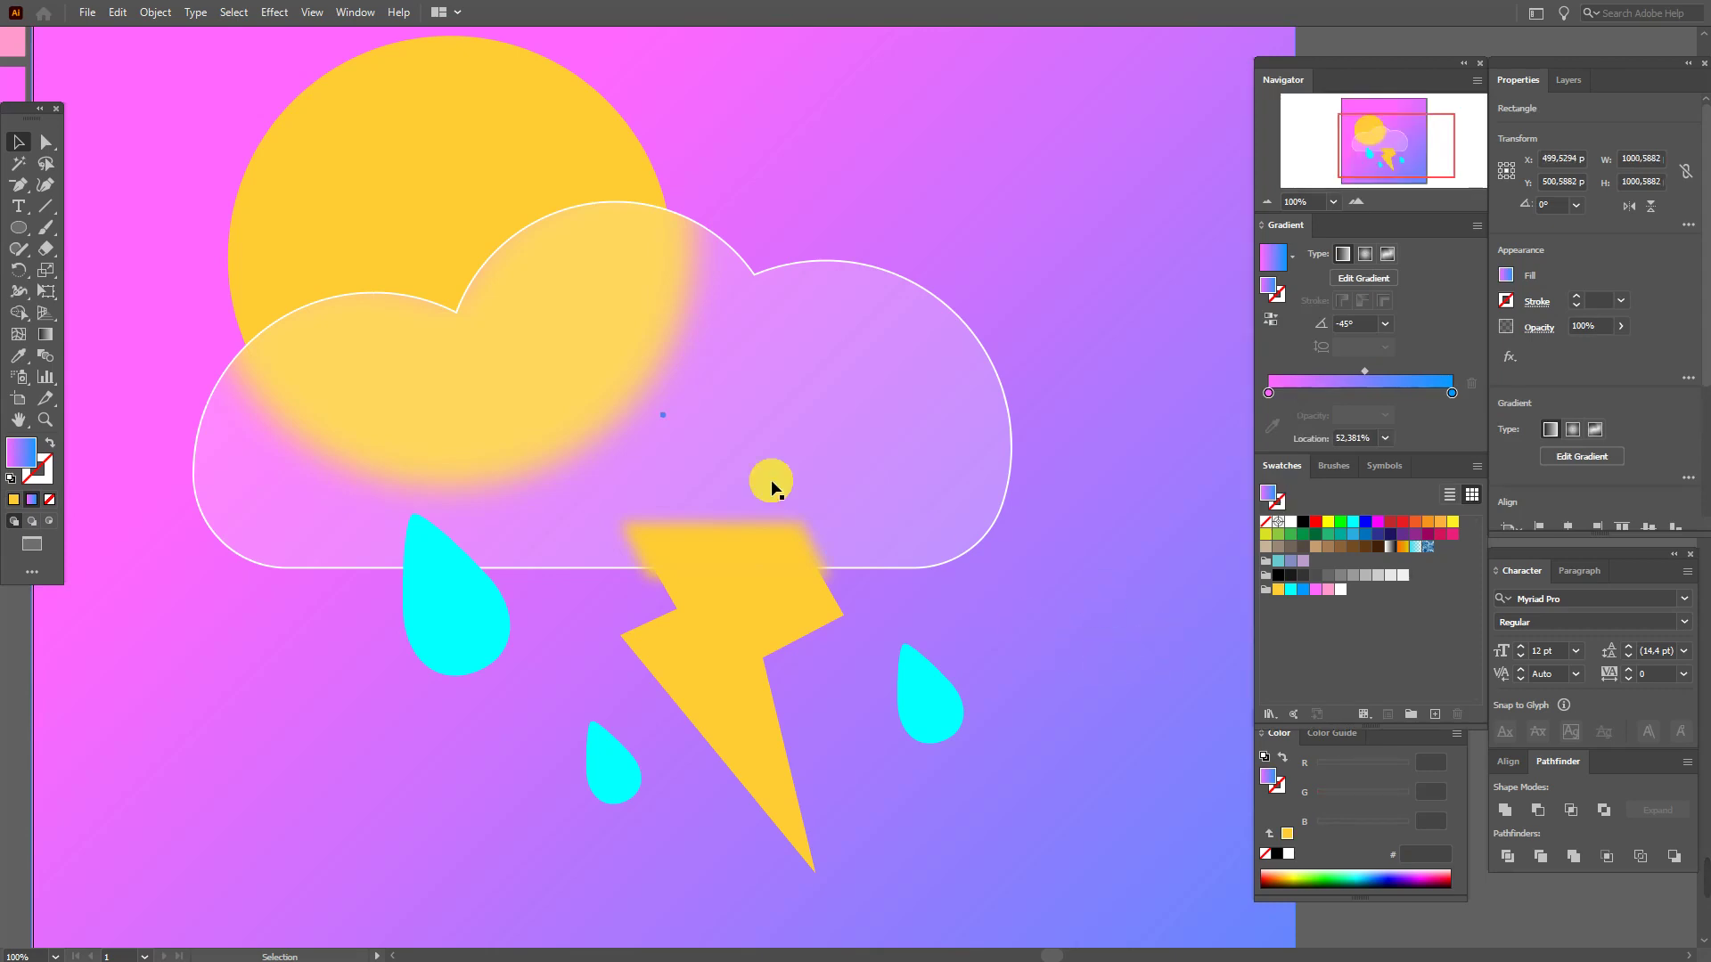
- Paste a copy of the glass cloud's fill shape in front and bring it to the front
{"action": "left_click", "coordinate": [777, 425]}
{"action": "key", "text": "a"}
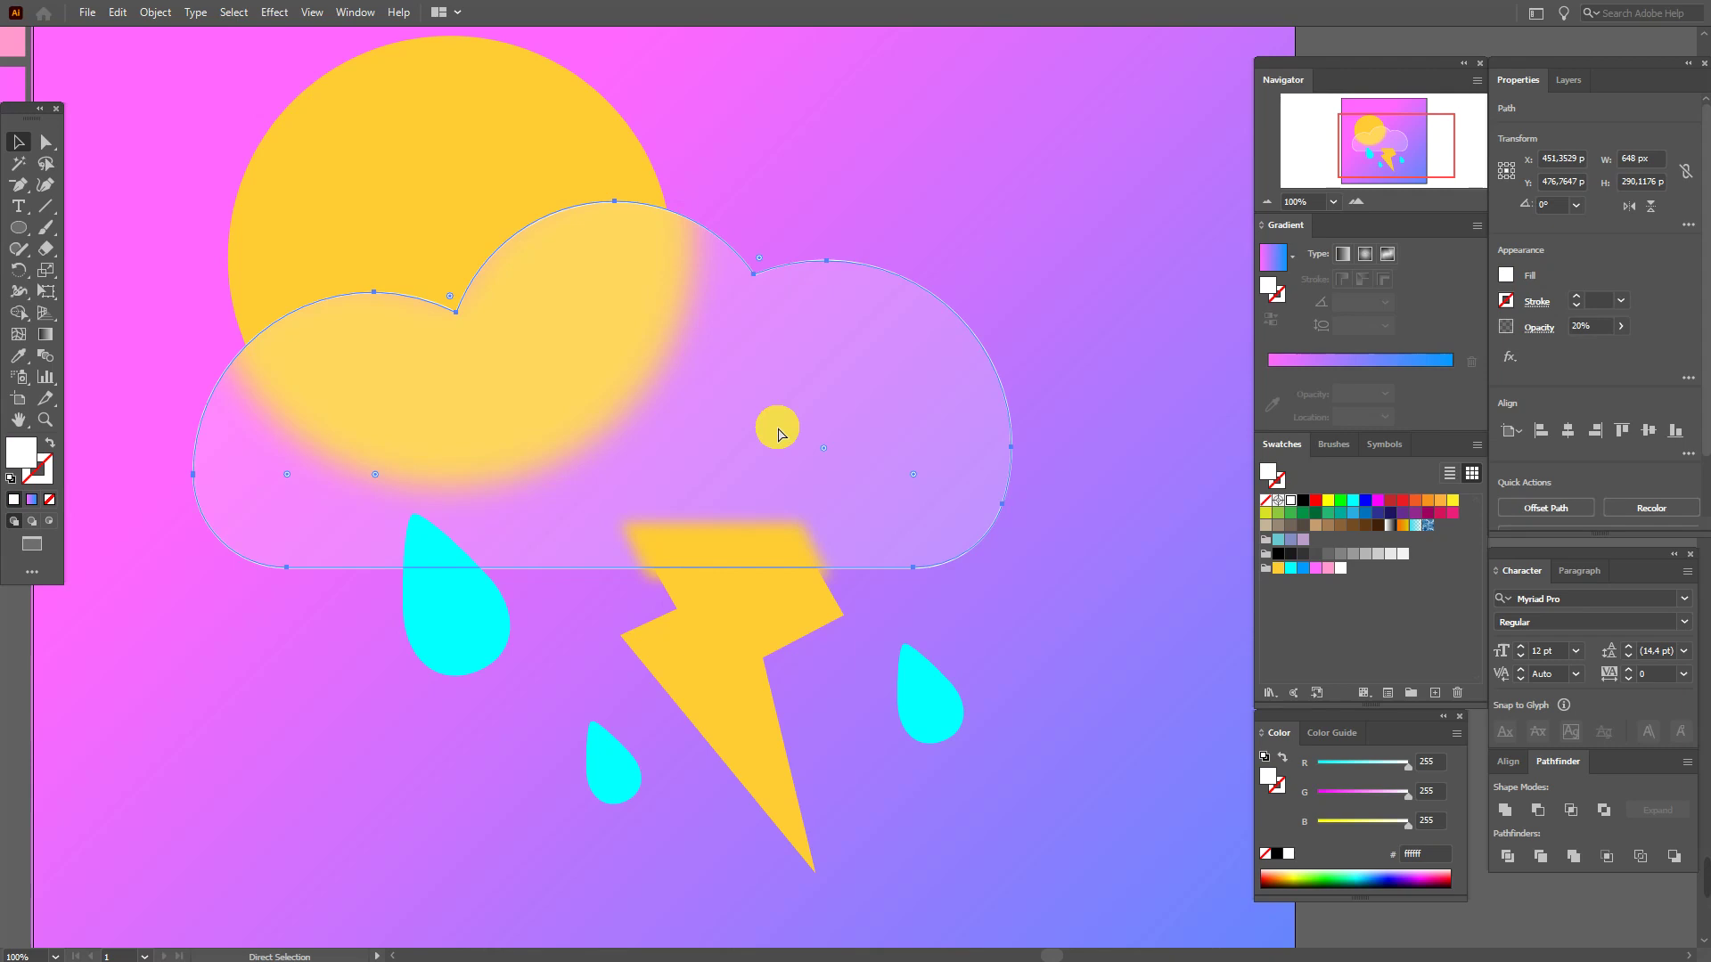
{"action": "key", "text": "v"}
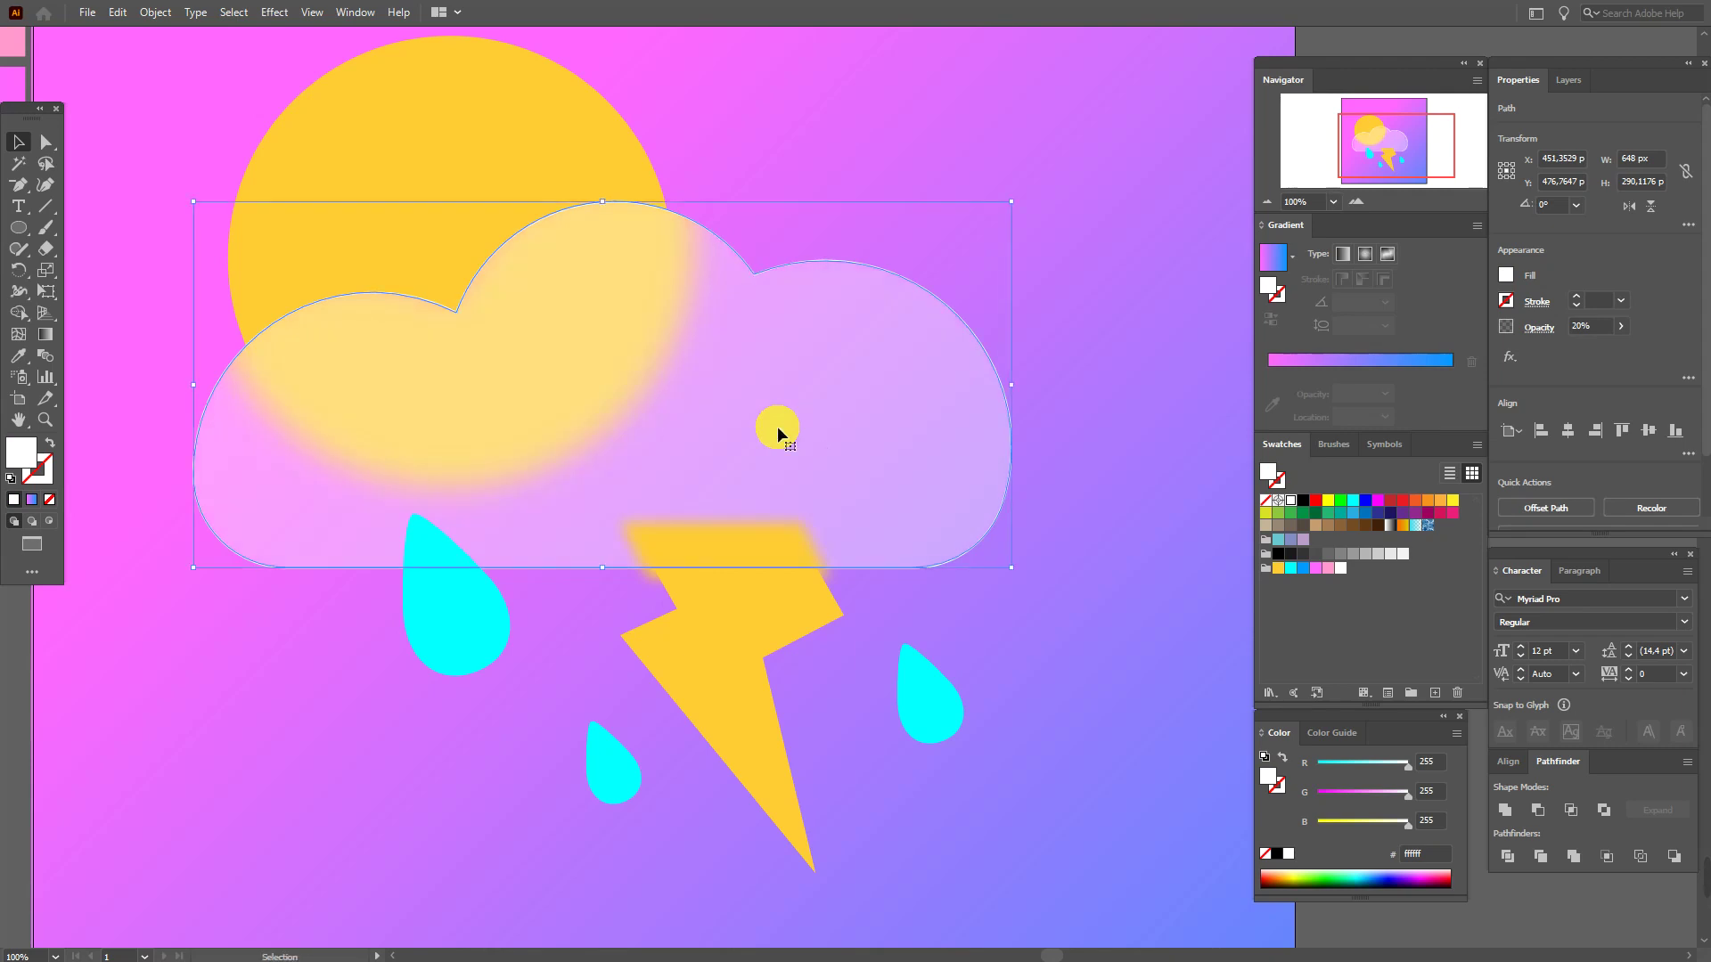
{"action": "right_click", "coordinate": [882, 510]}
{"action": "mouse_move", "coordinate": [1038, 830]}
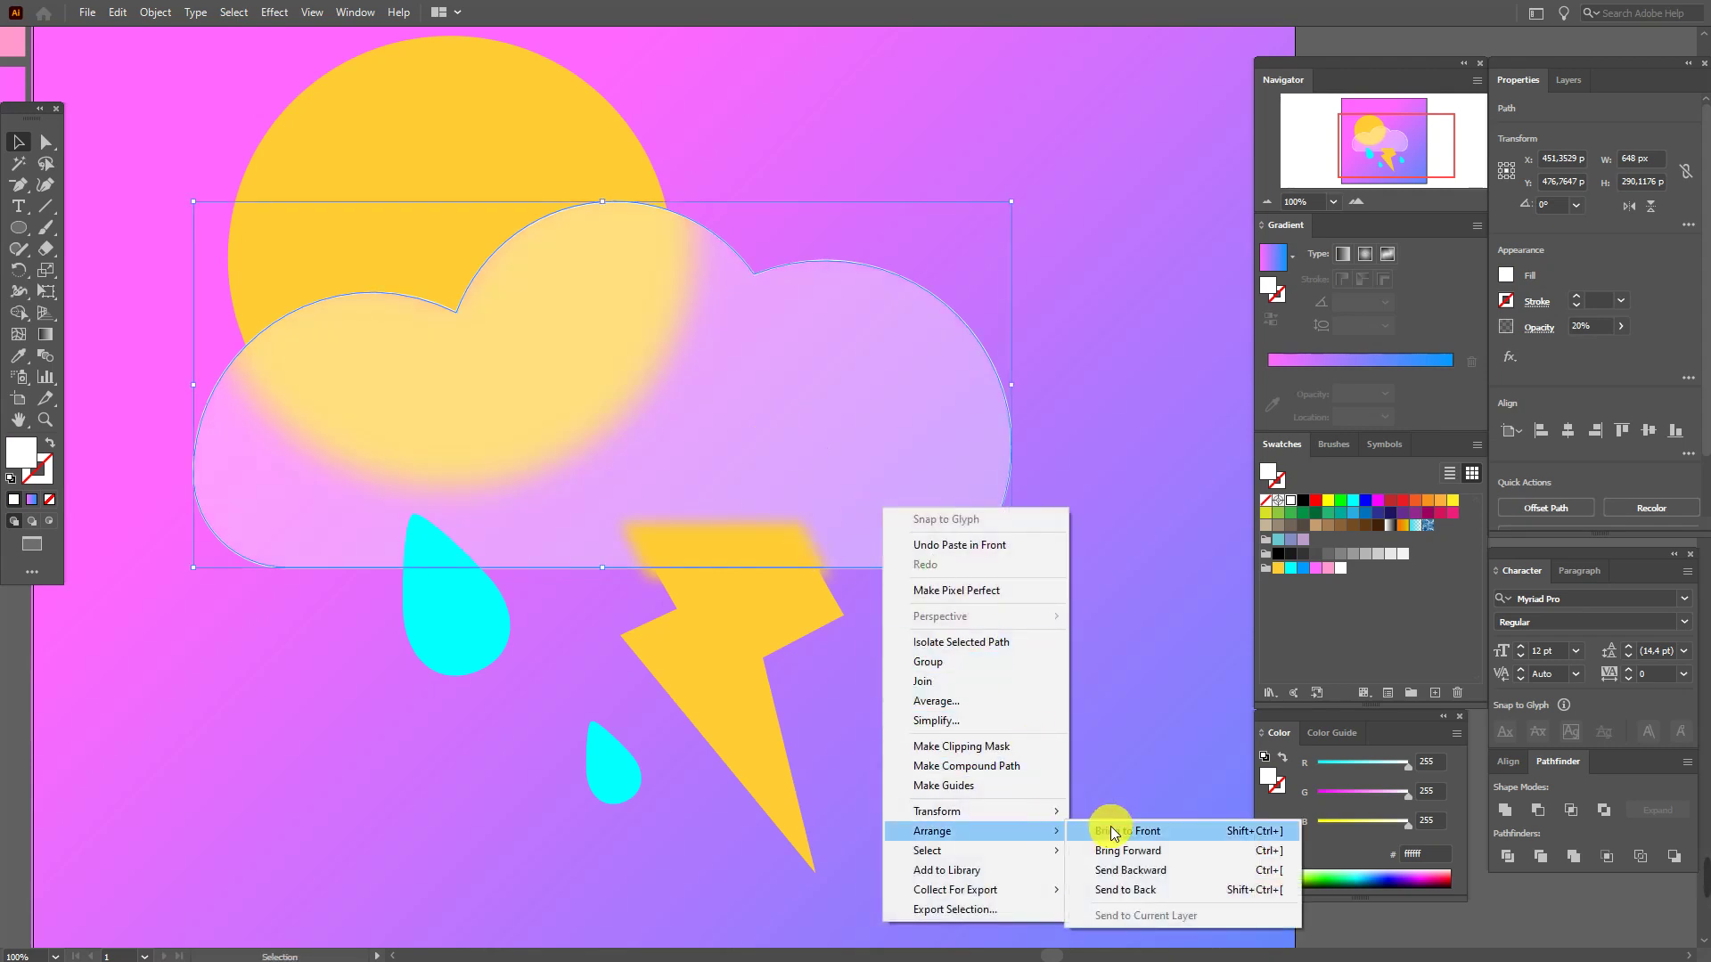
{"action": "left_click", "coordinate": [1110, 824]}
- Make a clipping mask from the cloud copy and the blurred bolt piece
{"action": "left_click", "coordinate": [829, 585], "text": "shift"}
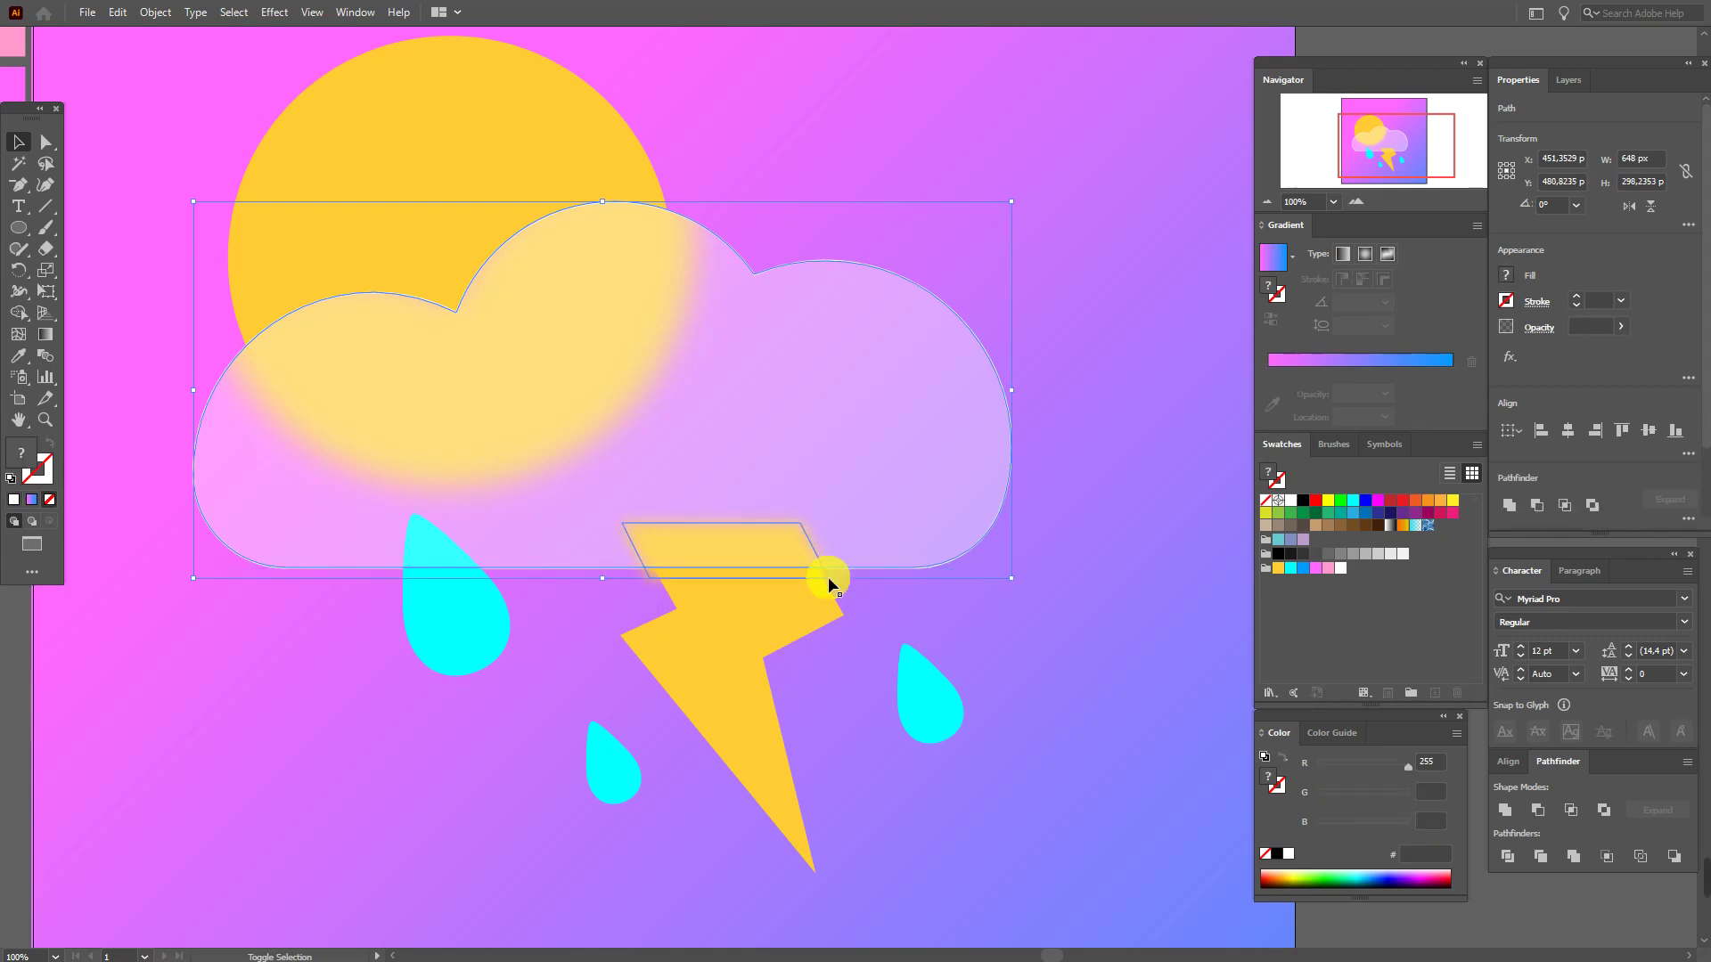
{"action": "right_click", "coordinate": [766, 546]}
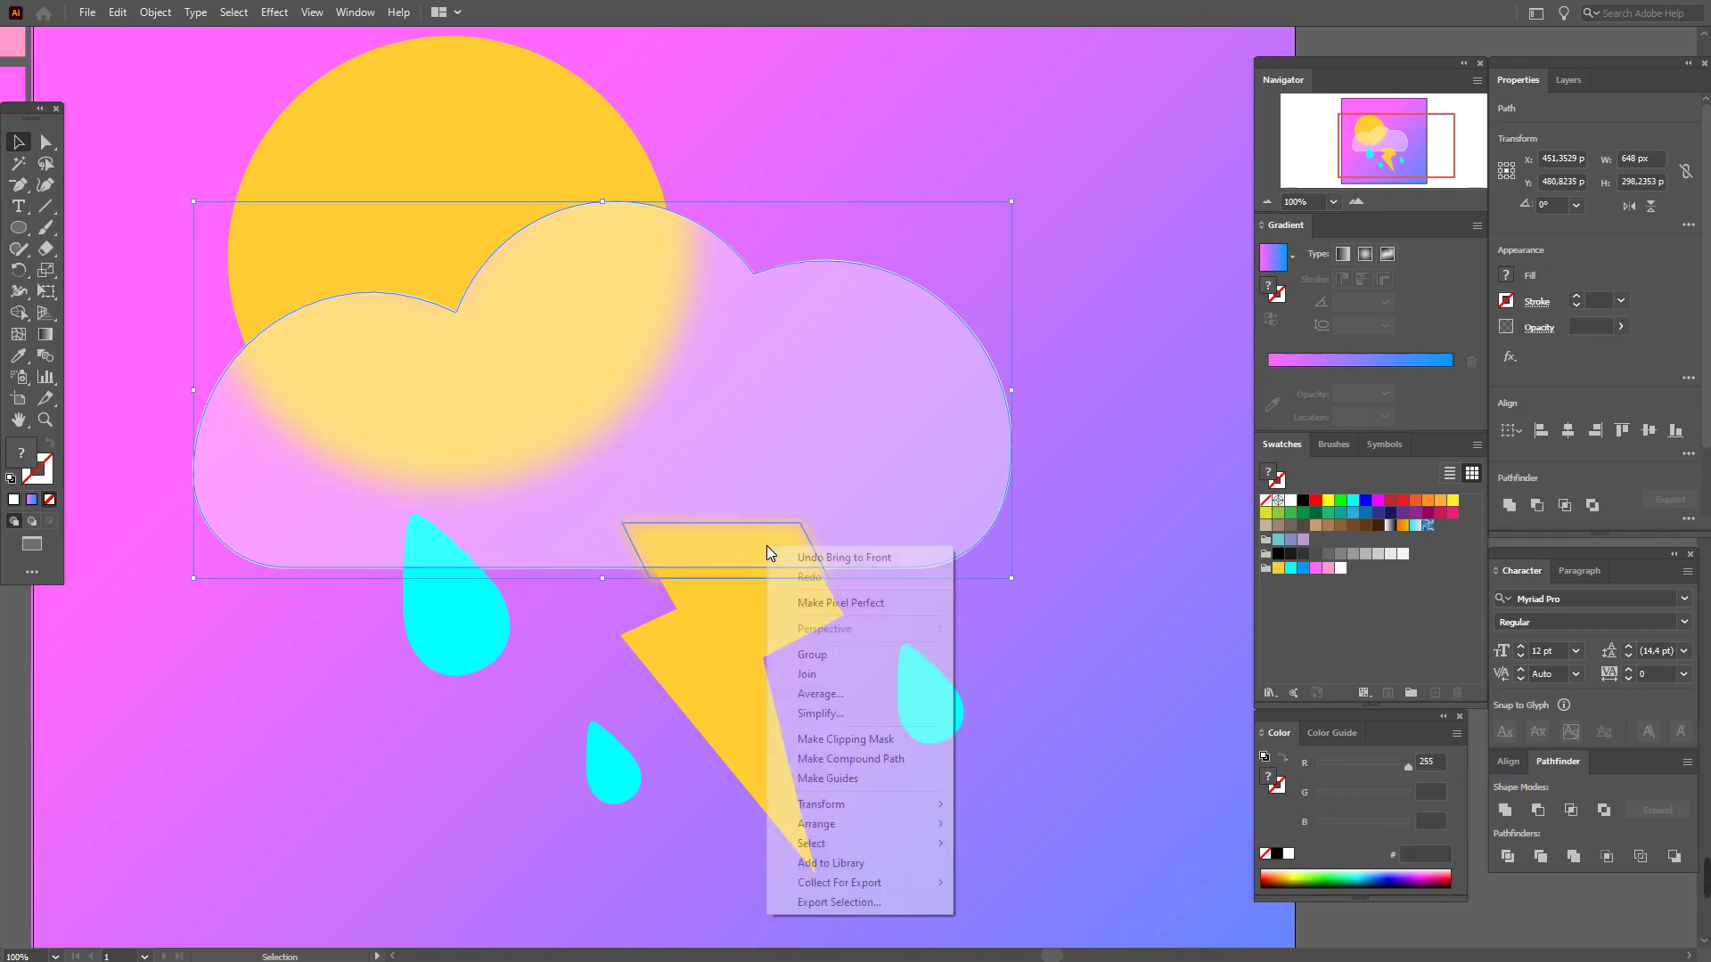
{"action": "left_click", "coordinate": [873, 741]}
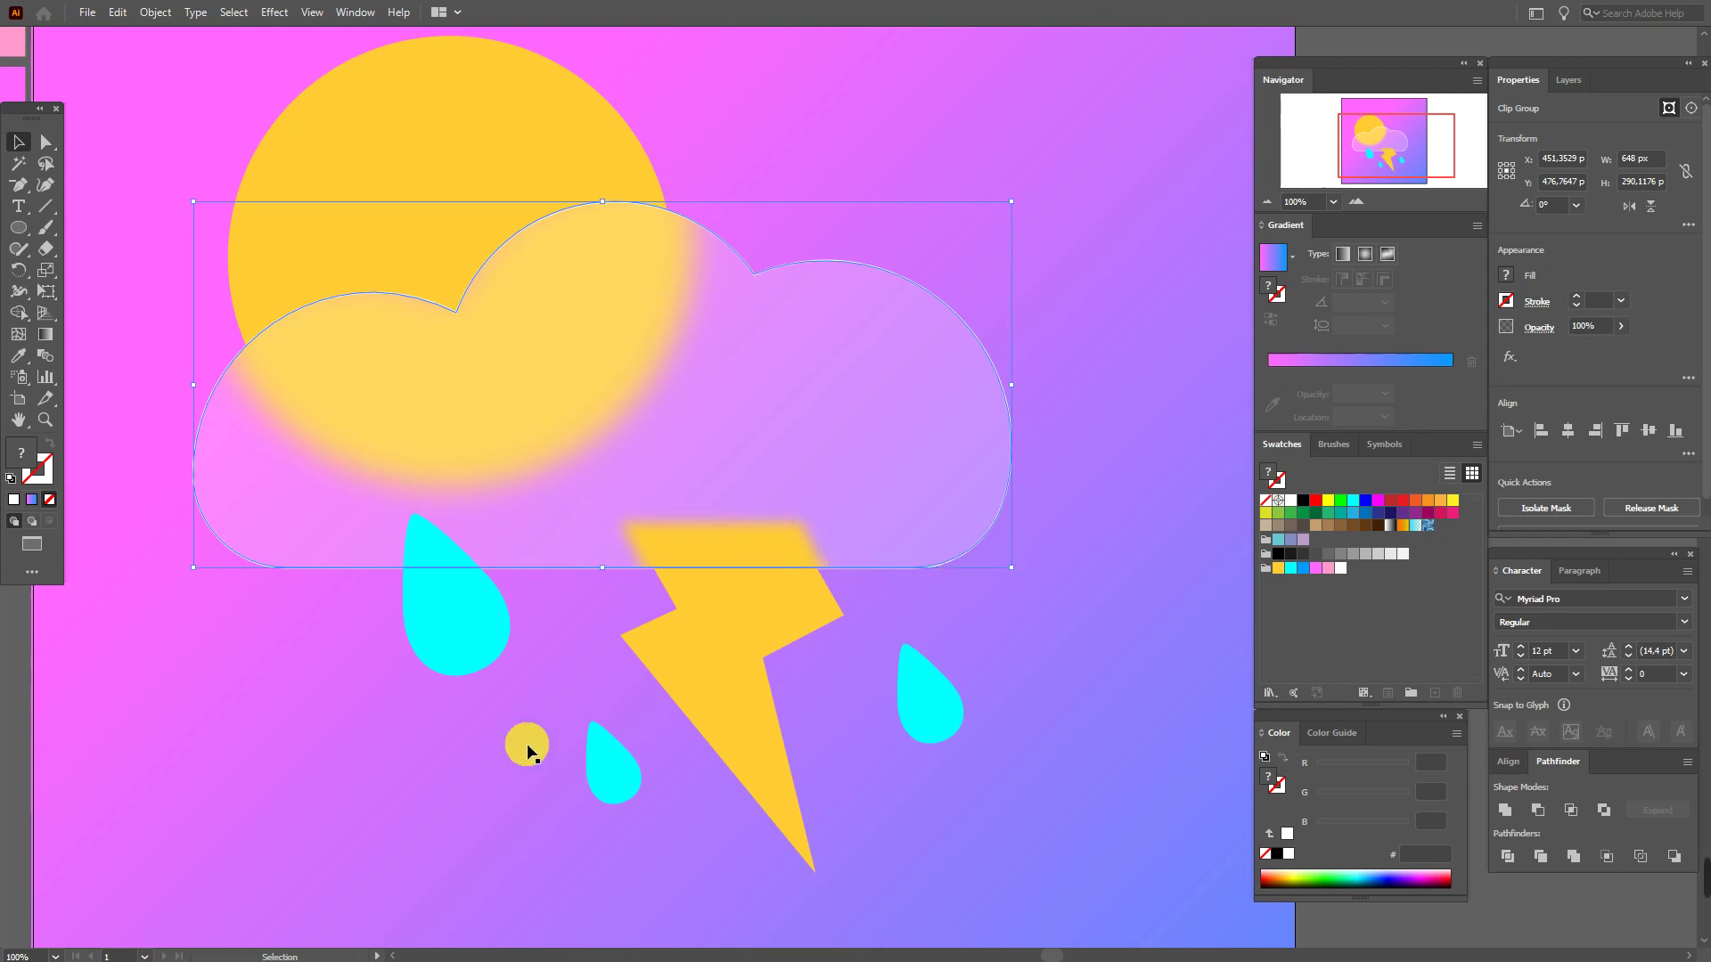
{"action": "left_click", "coordinate": [524, 746]}
- Send the clipped blurred bolt piece together with the gradient background to the back, behind the glass cloud
{"action": "left_click", "coordinate": [693, 552]}
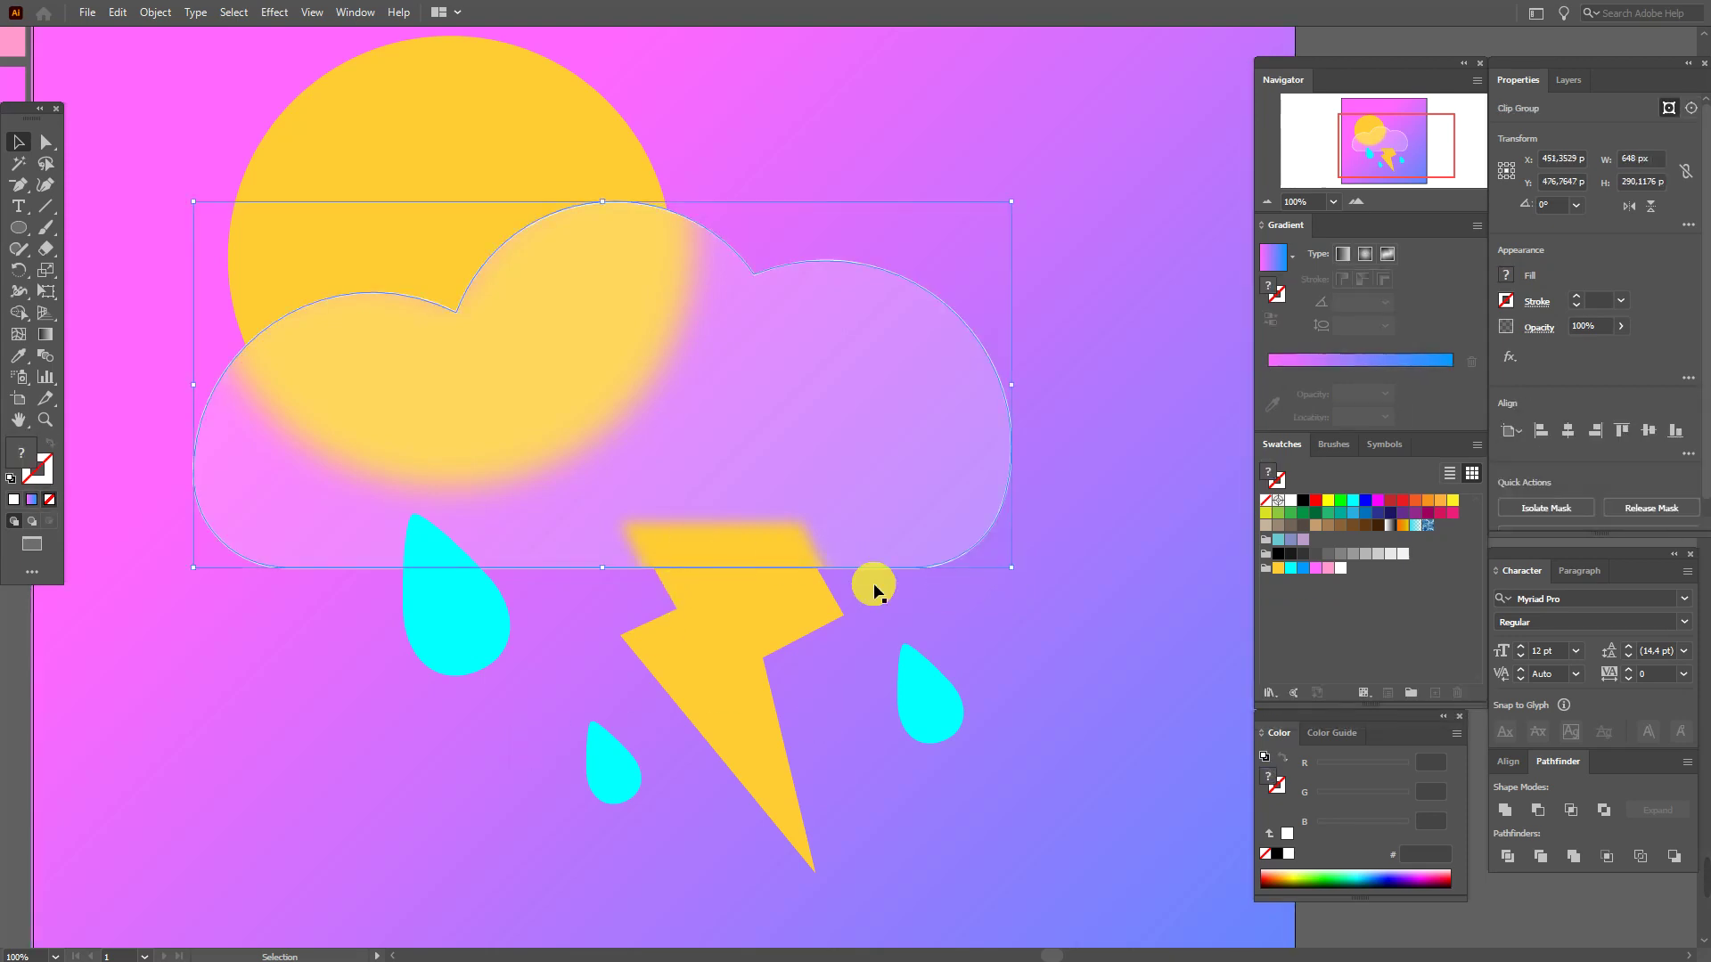
{"action": "right_click", "coordinate": [1200, 633]}
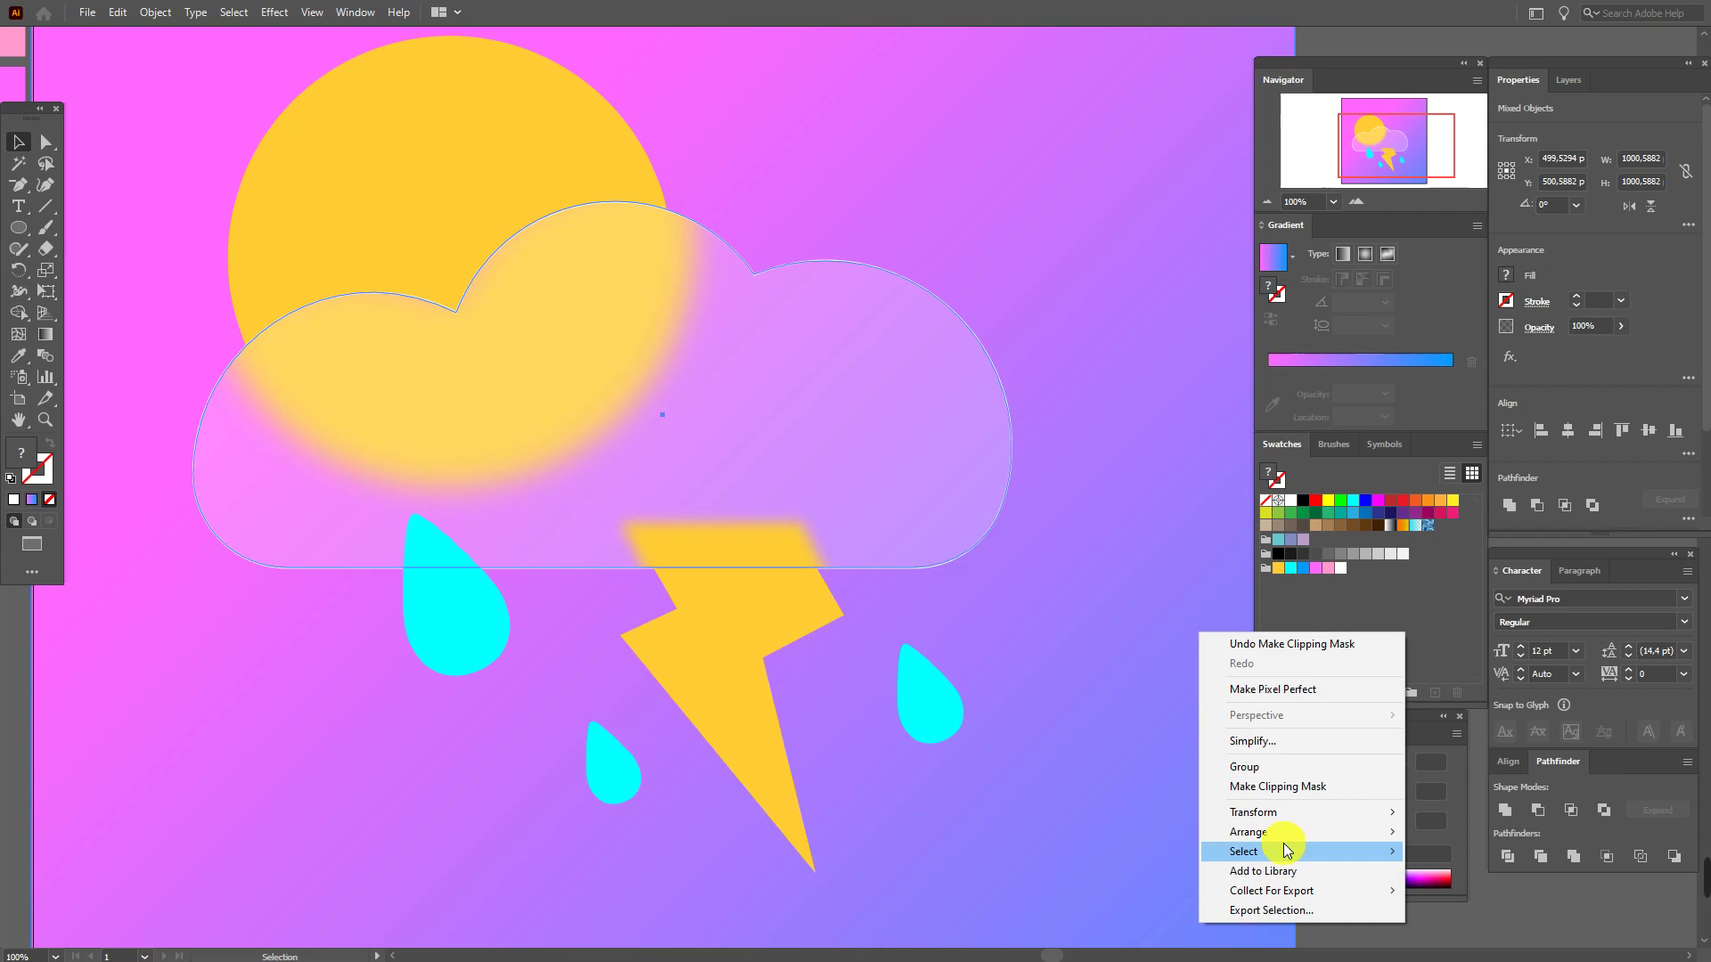
{"action": "mouse_move", "coordinate": [1287, 832]}
{"action": "left_click", "coordinate": [1464, 891]}
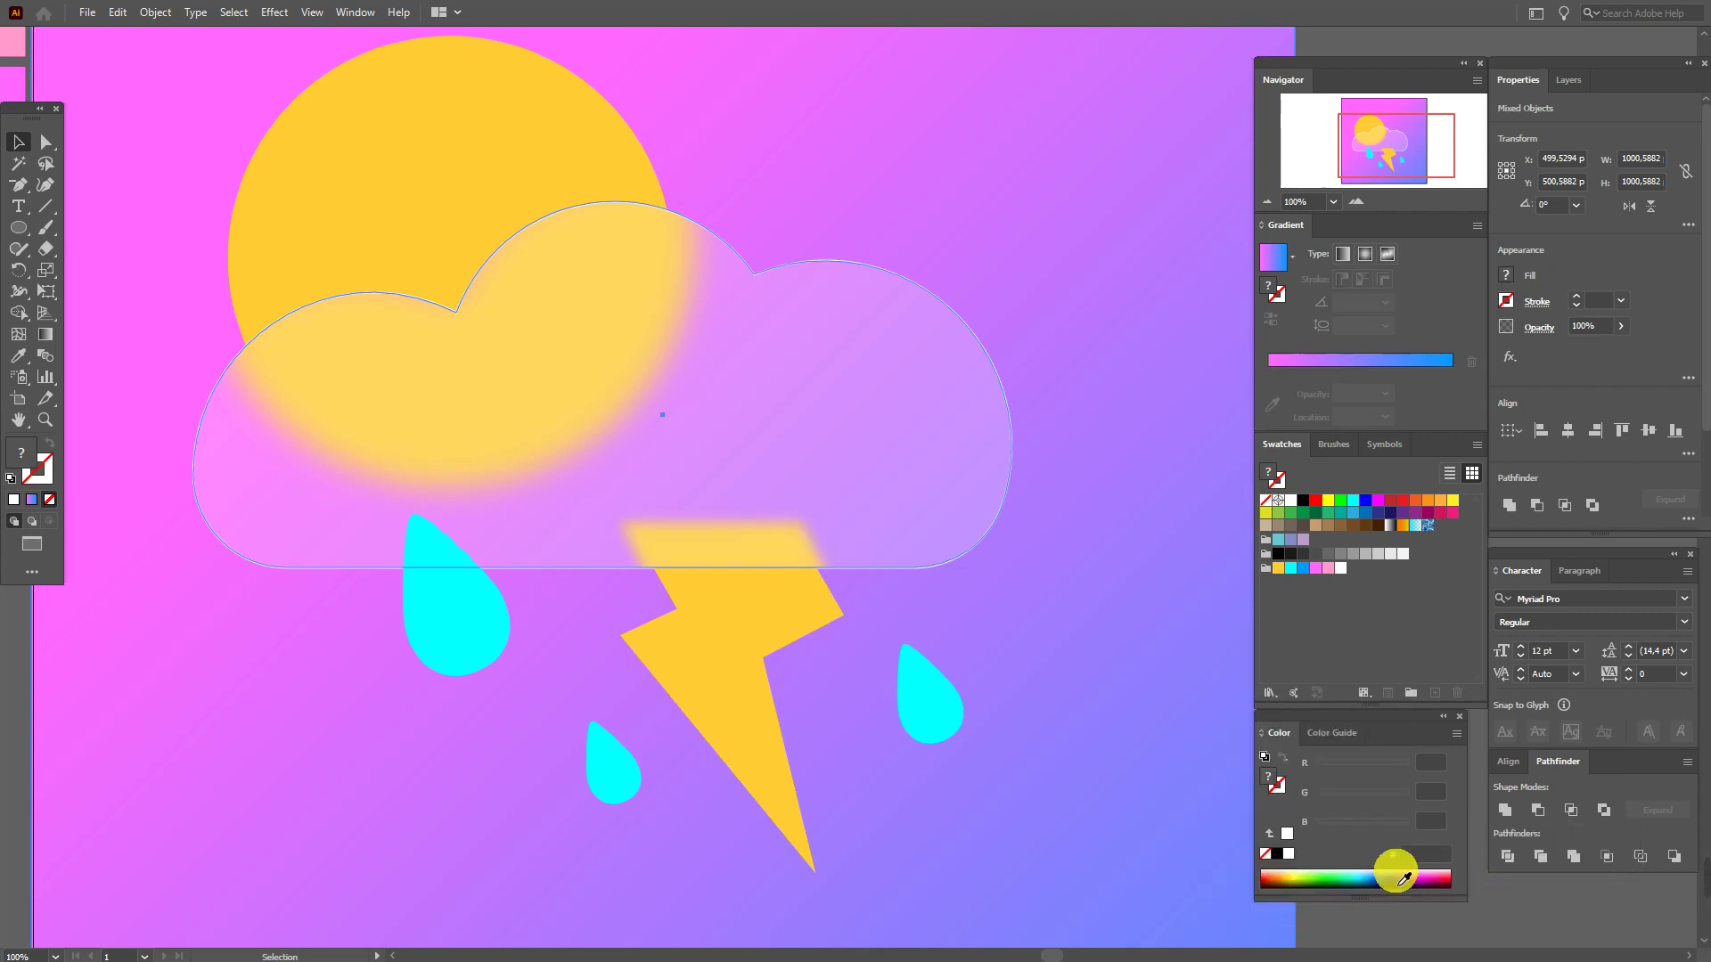
{"action": "left_click", "coordinate": [1371, 920]}
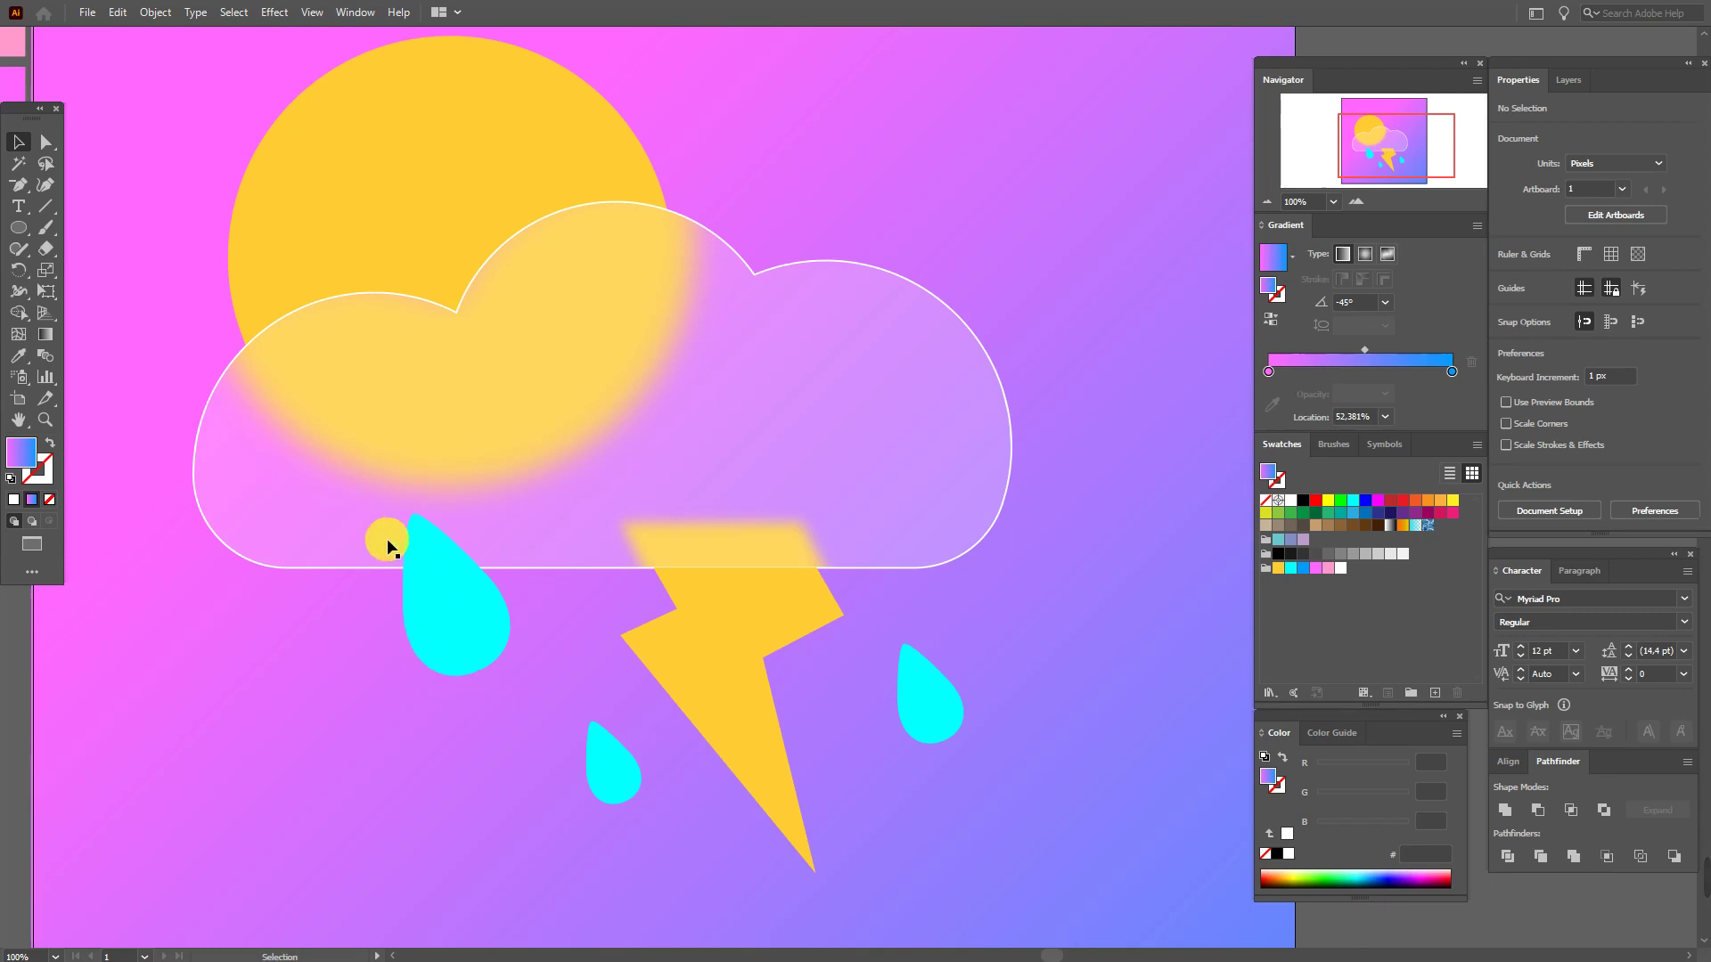
- Paste another copy of the cloud's fill shape in front, filled with cyan 00ffff and set to 100% opacity
{"action": "left_click", "coordinate": [496, 516]}
{"action": "key", "text": "a"}
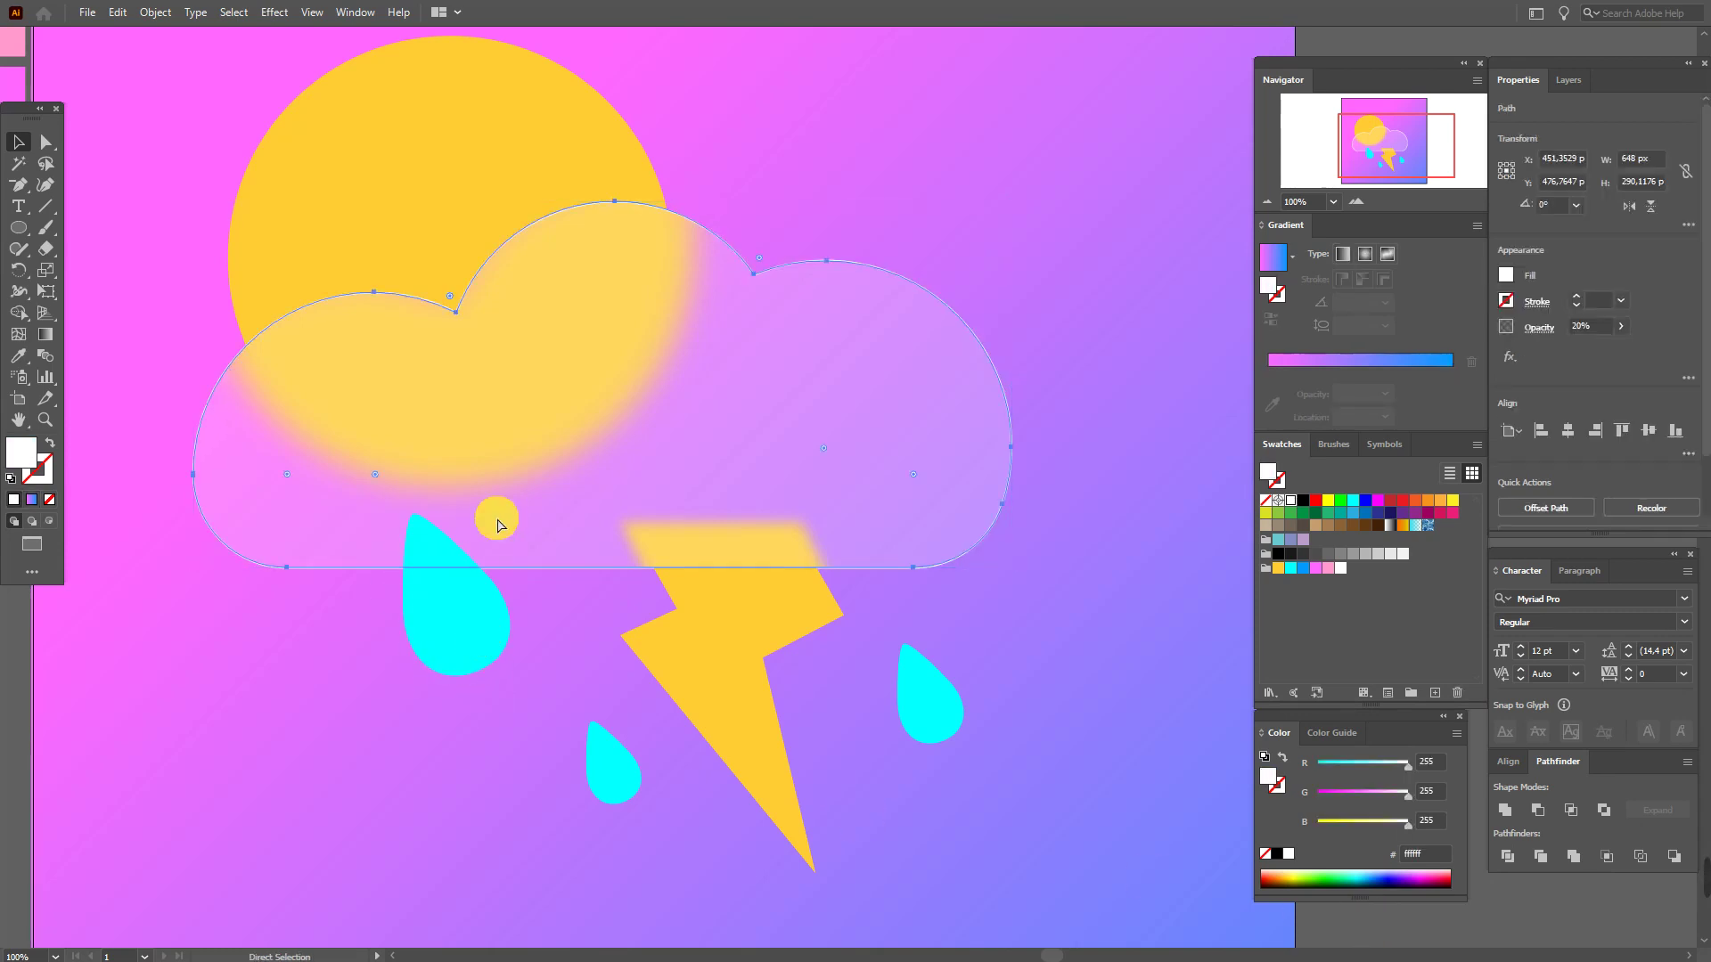
{"action": "key", "text": "v"}
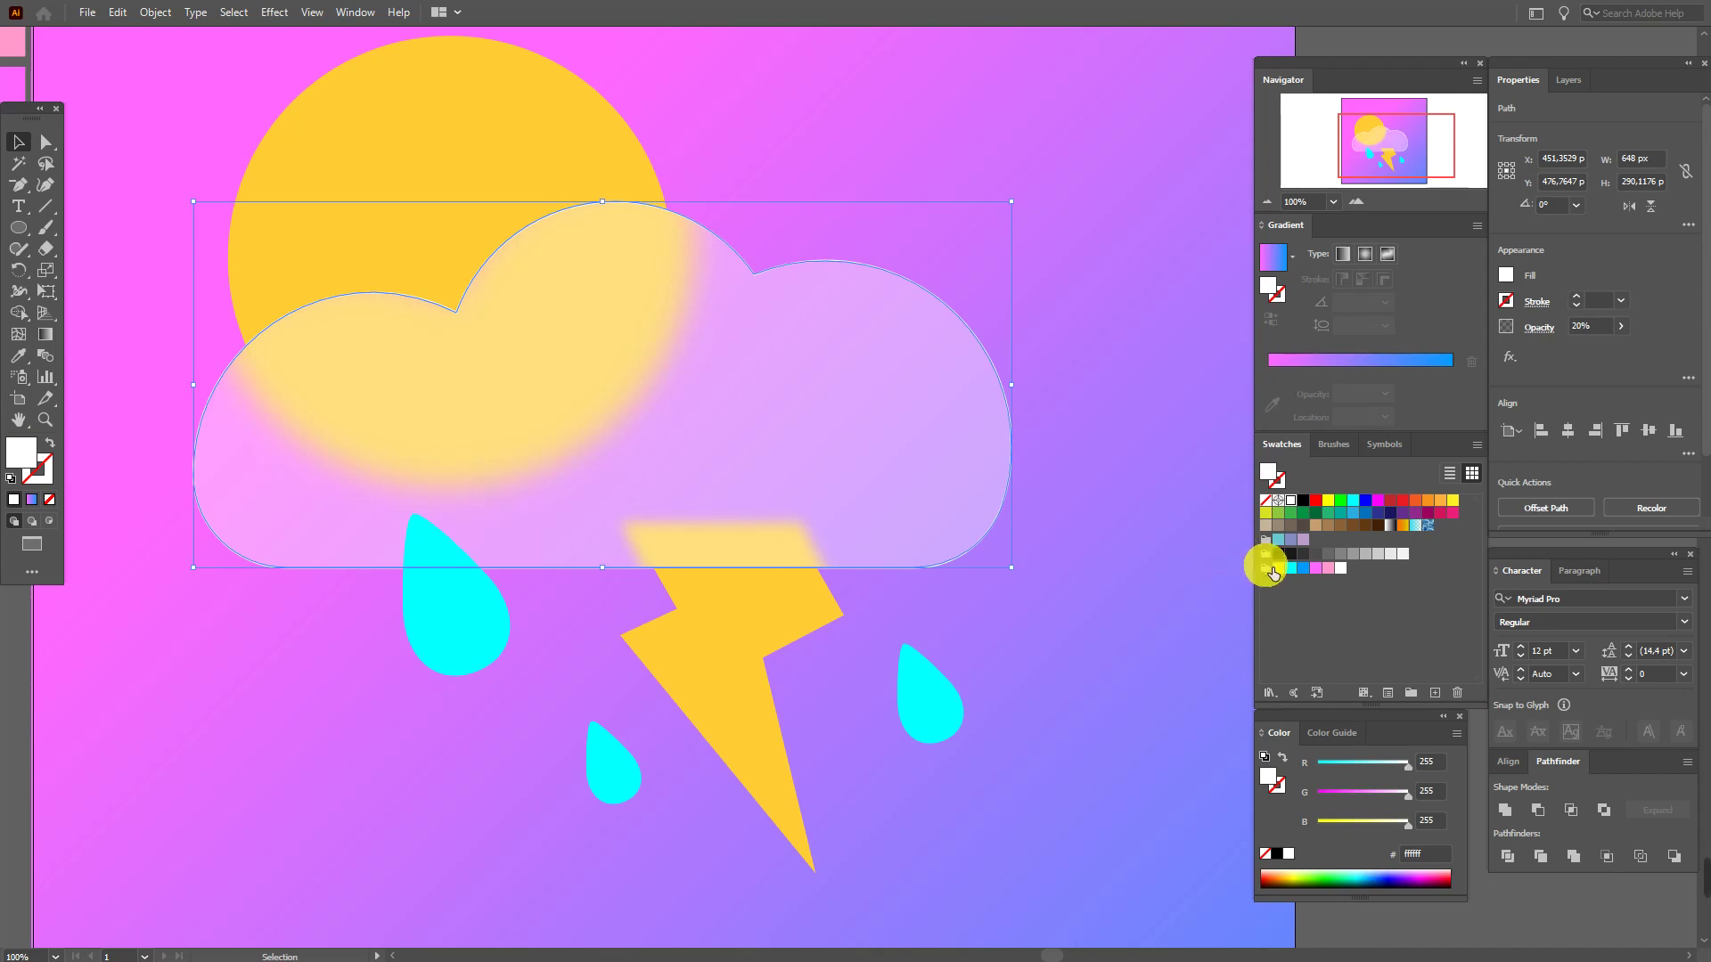
{"action": "left_click", "coordinate": [1290, 568]}
{"action": "left_click", "coordinate": [1621, 327]}
{"action": "left_click_drag", "start_coordinate": [1565, 347], "coordinate": [1704, 363]}
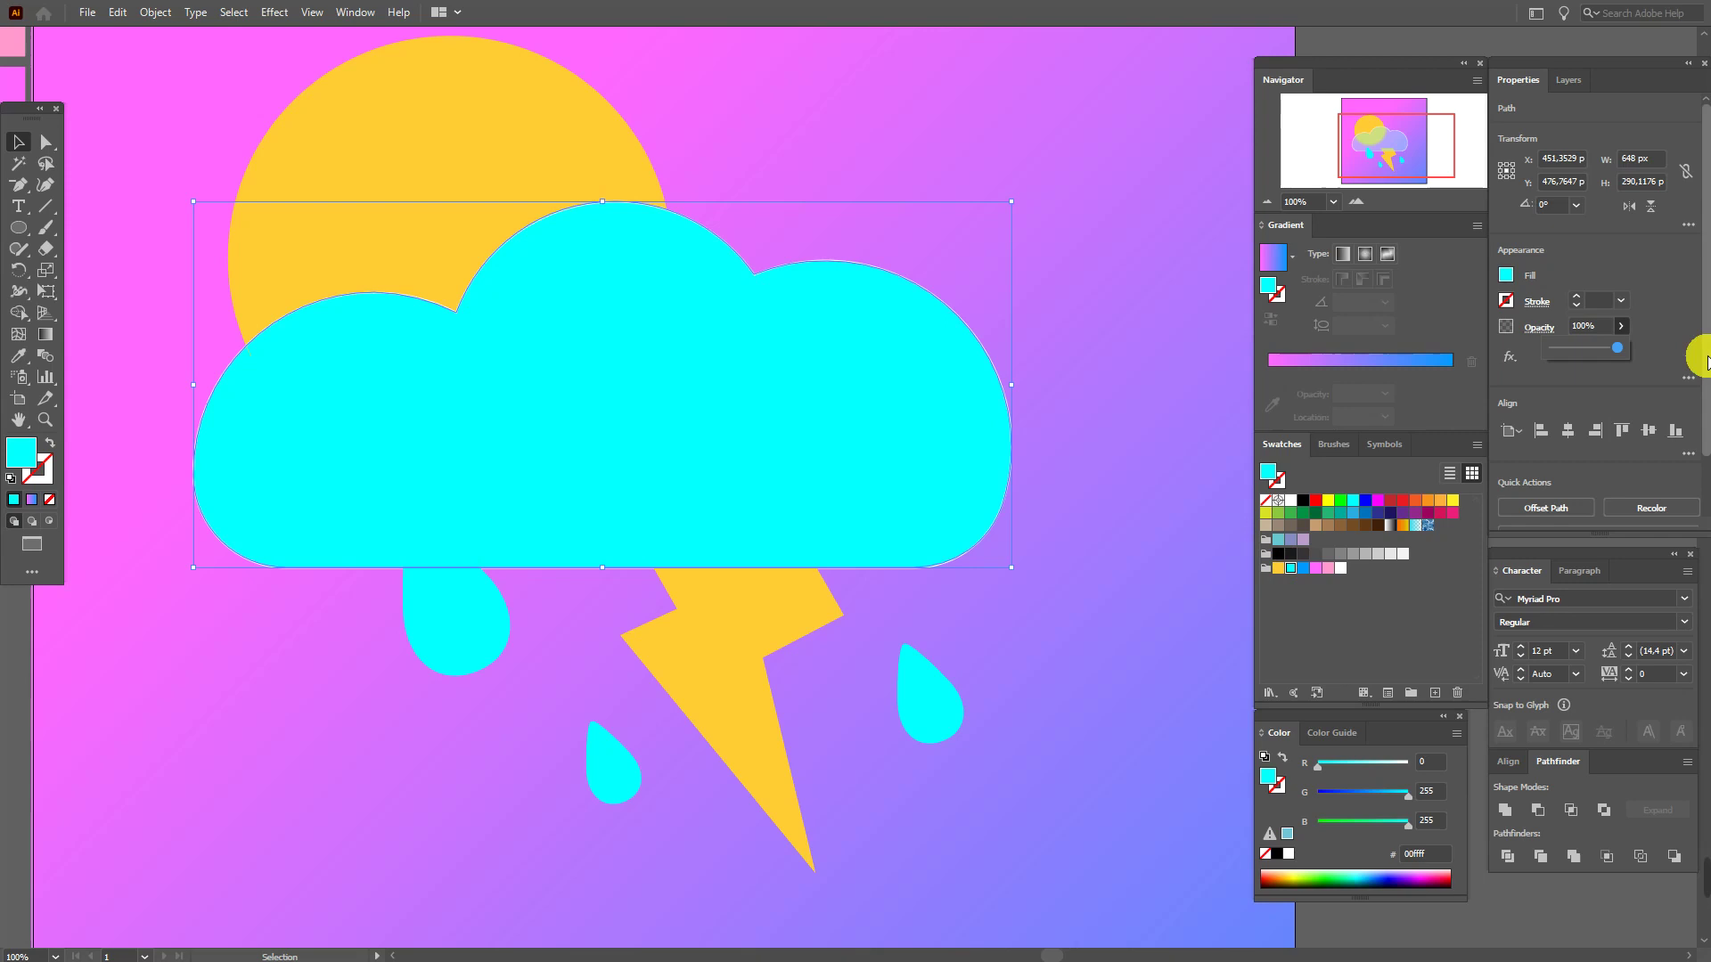
- Intersect a copy of the large raindrop with the cyan cloud copy, keeping only the part where the drop overlaps the cloud
{"action": "left_click", "coordinate": [463, 618]}
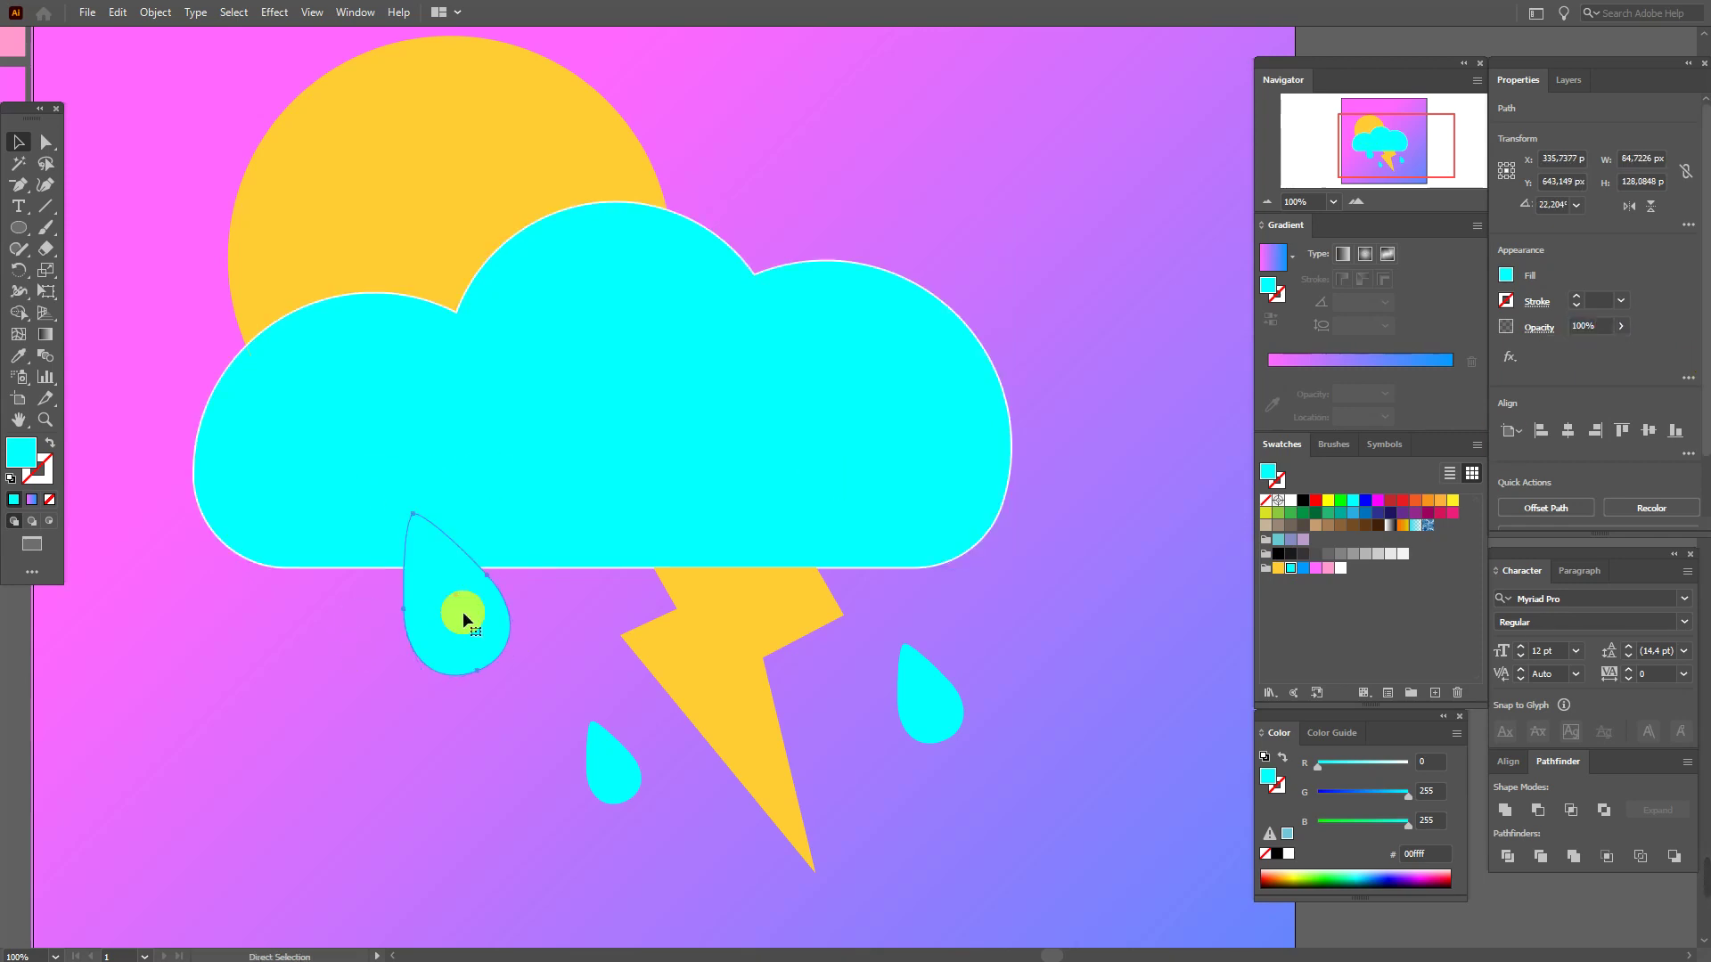
{"action": "left_click", "coordinate": [555, 496], "text": "shift"}
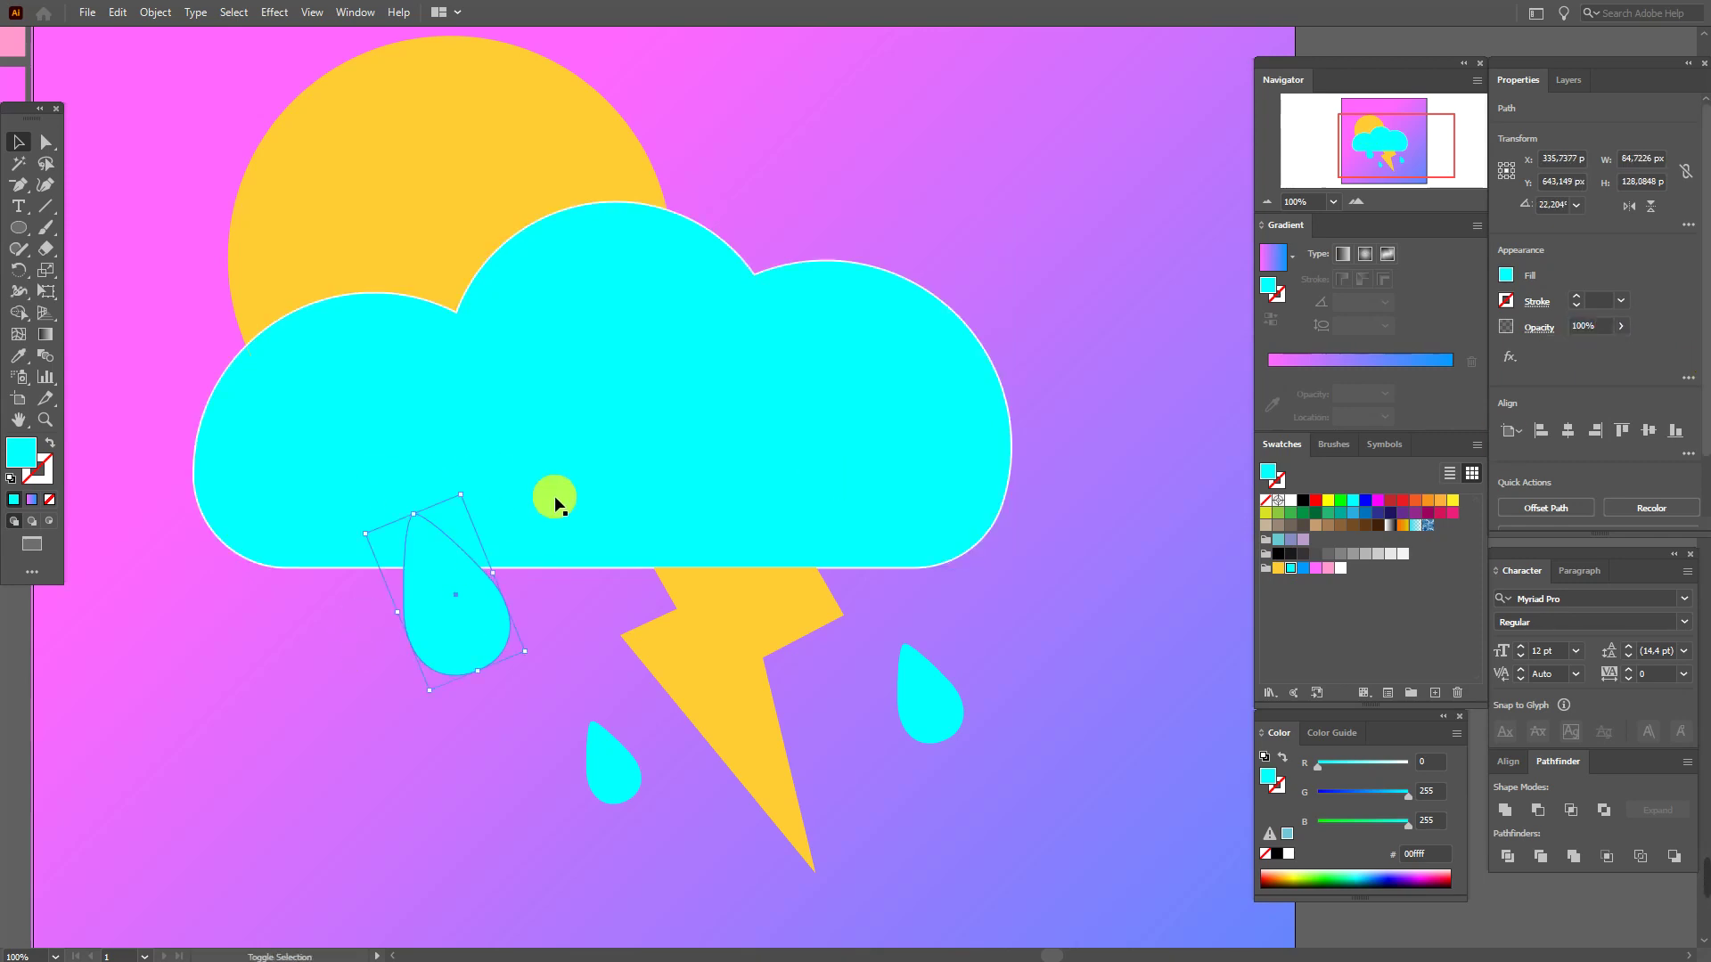
{"action": "left_click", "coordinate": [1569, 812]}
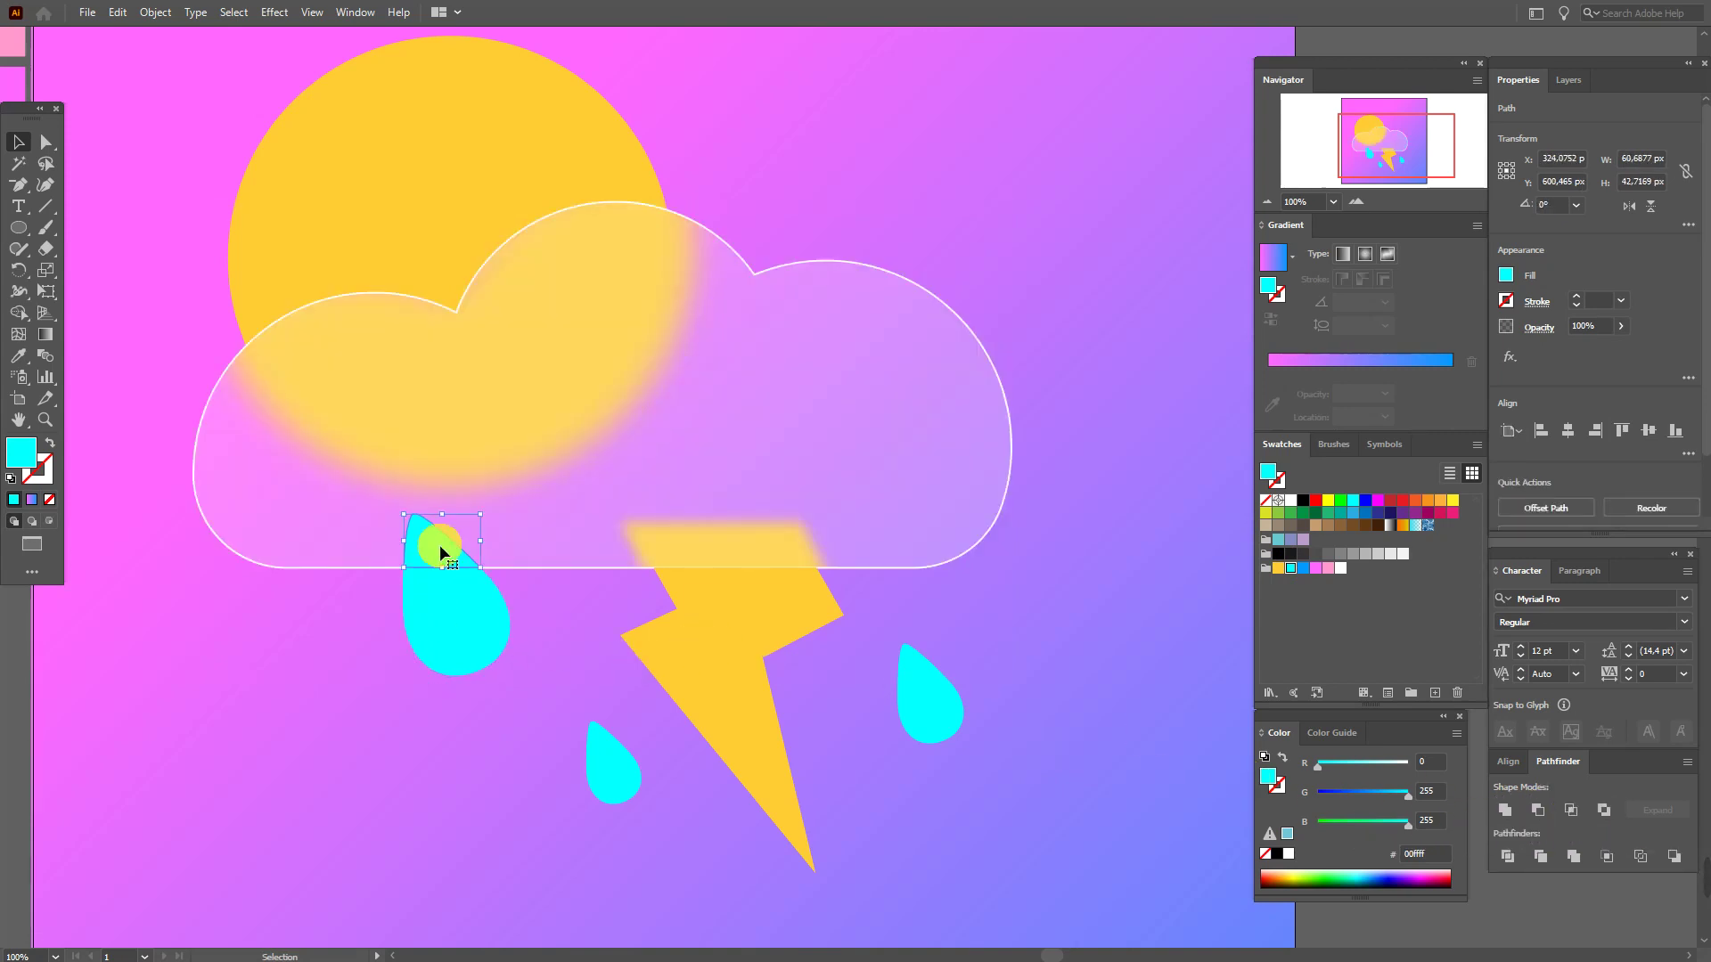
- Exclude the overlap piece from the full large raindrop, and ungroup the resulting pieces
{"action": "left_click", "coordinate": [451, 613], "text": "shift"}
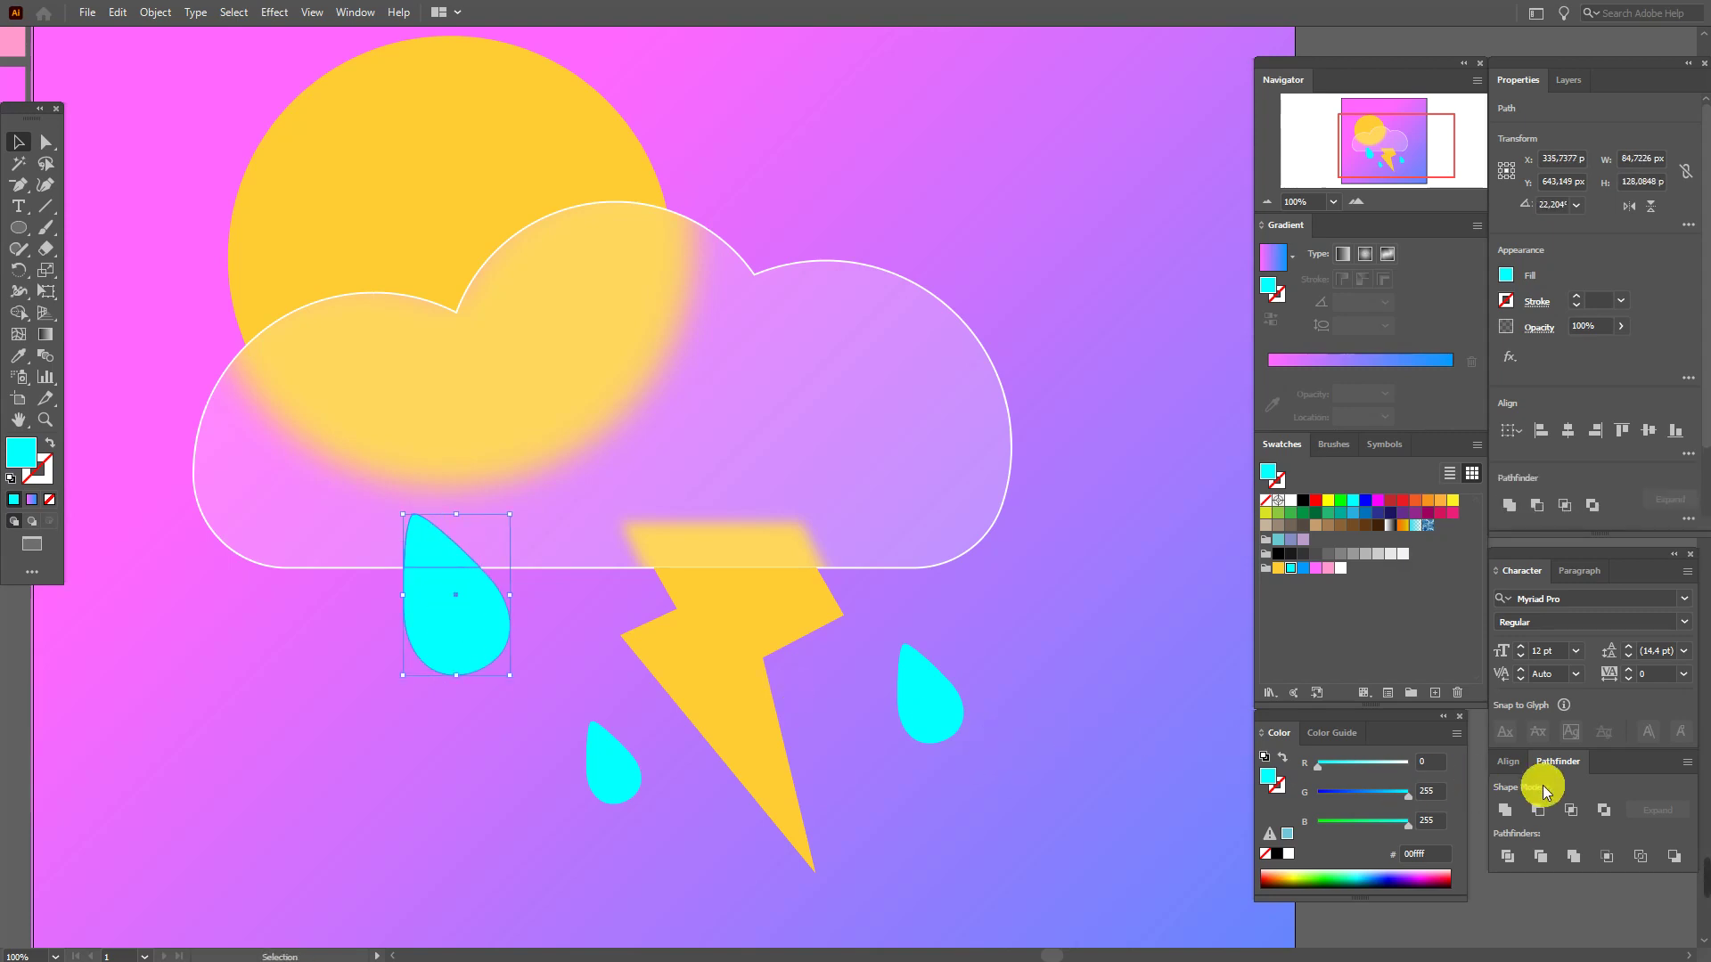
{"action": "left_click", "coordinate": [1603, 809]}
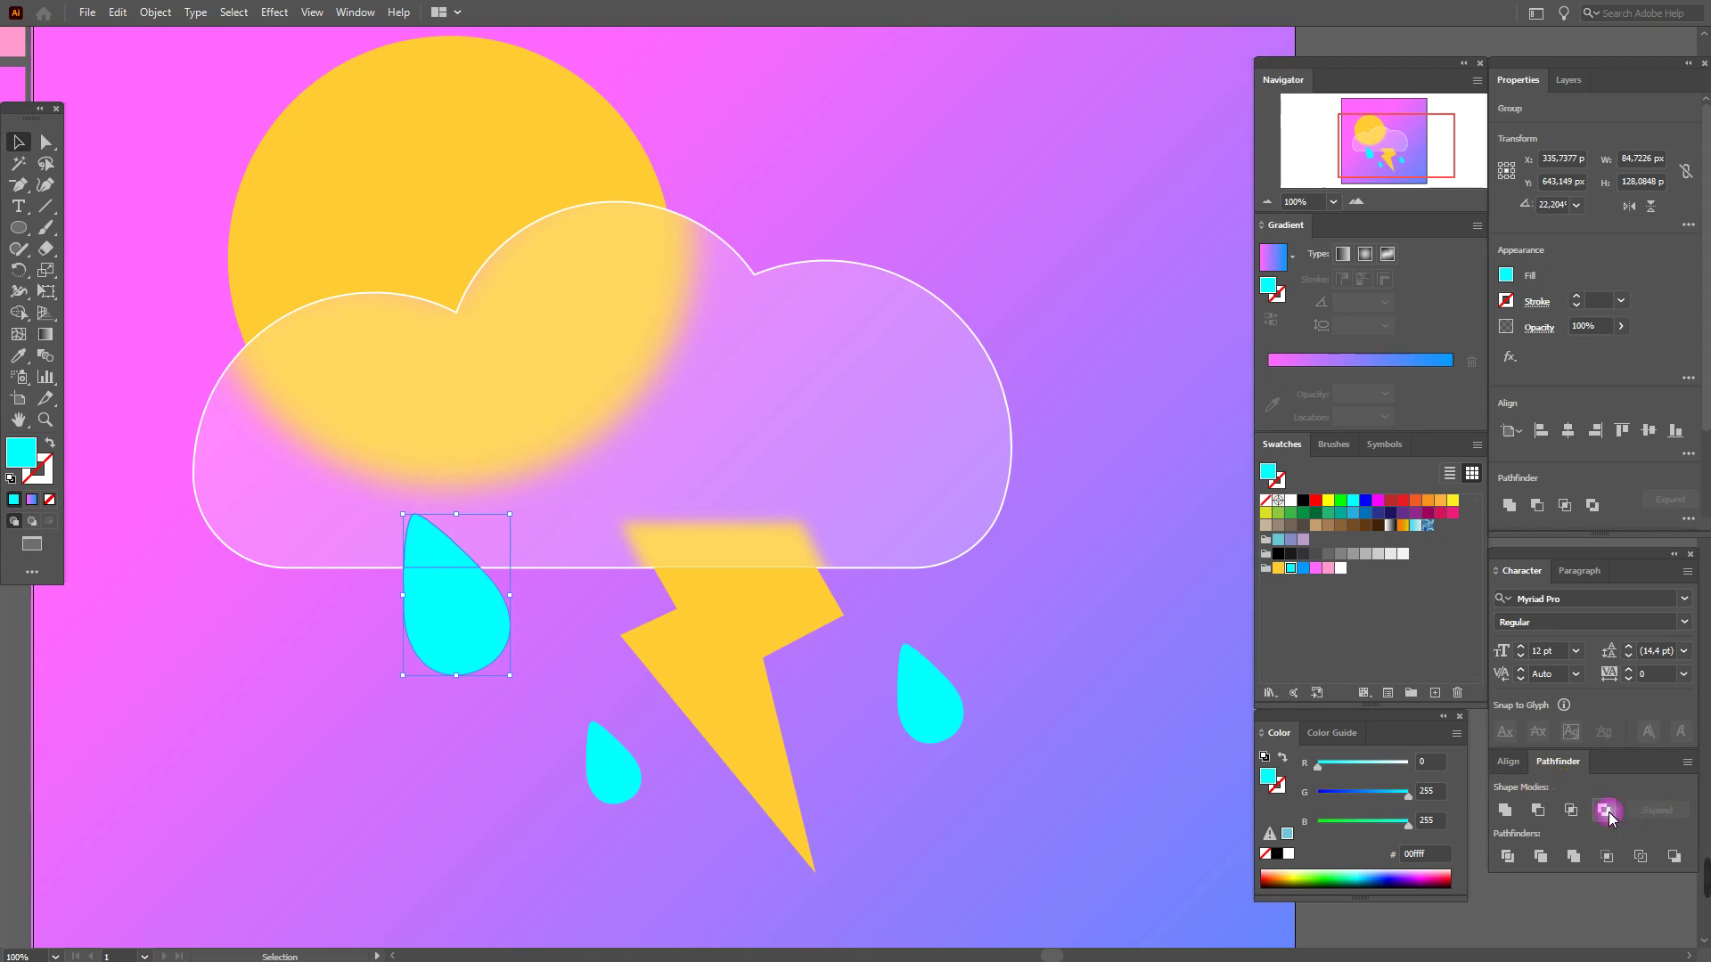
{"action": "right_click", "coordinate": [446, 586]}
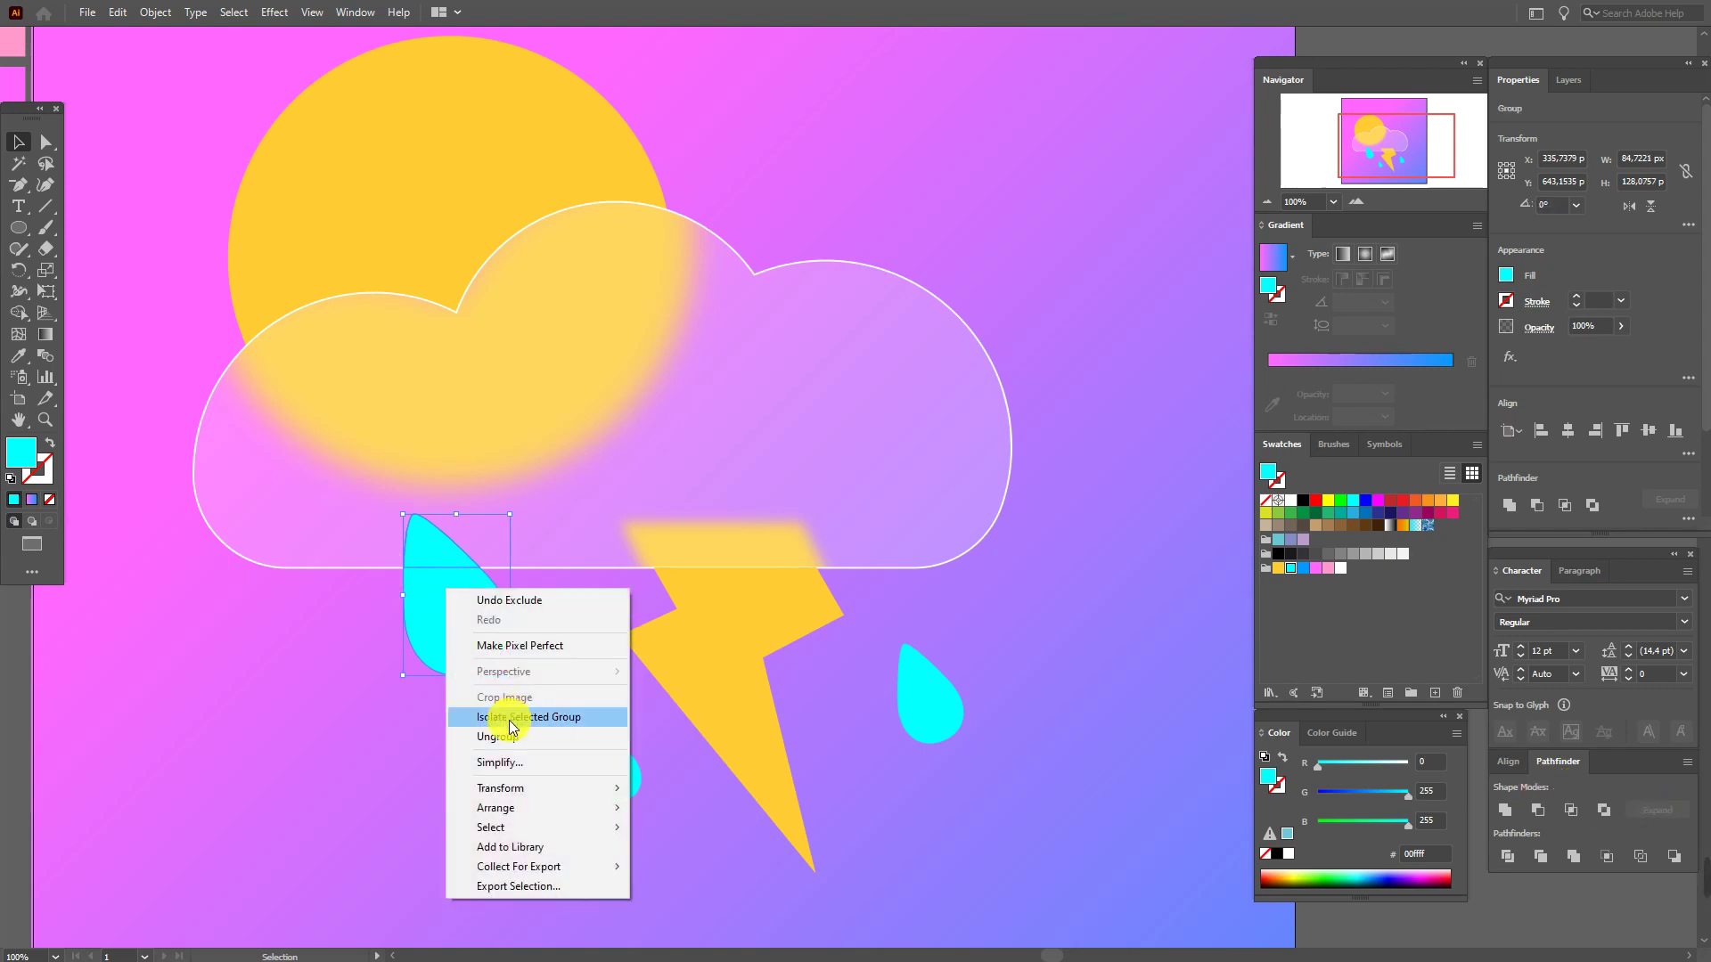
{"action": "left_click", "coordinate": [445, 706]}
{"action": "left_click", "coordinate": [324, 604]}
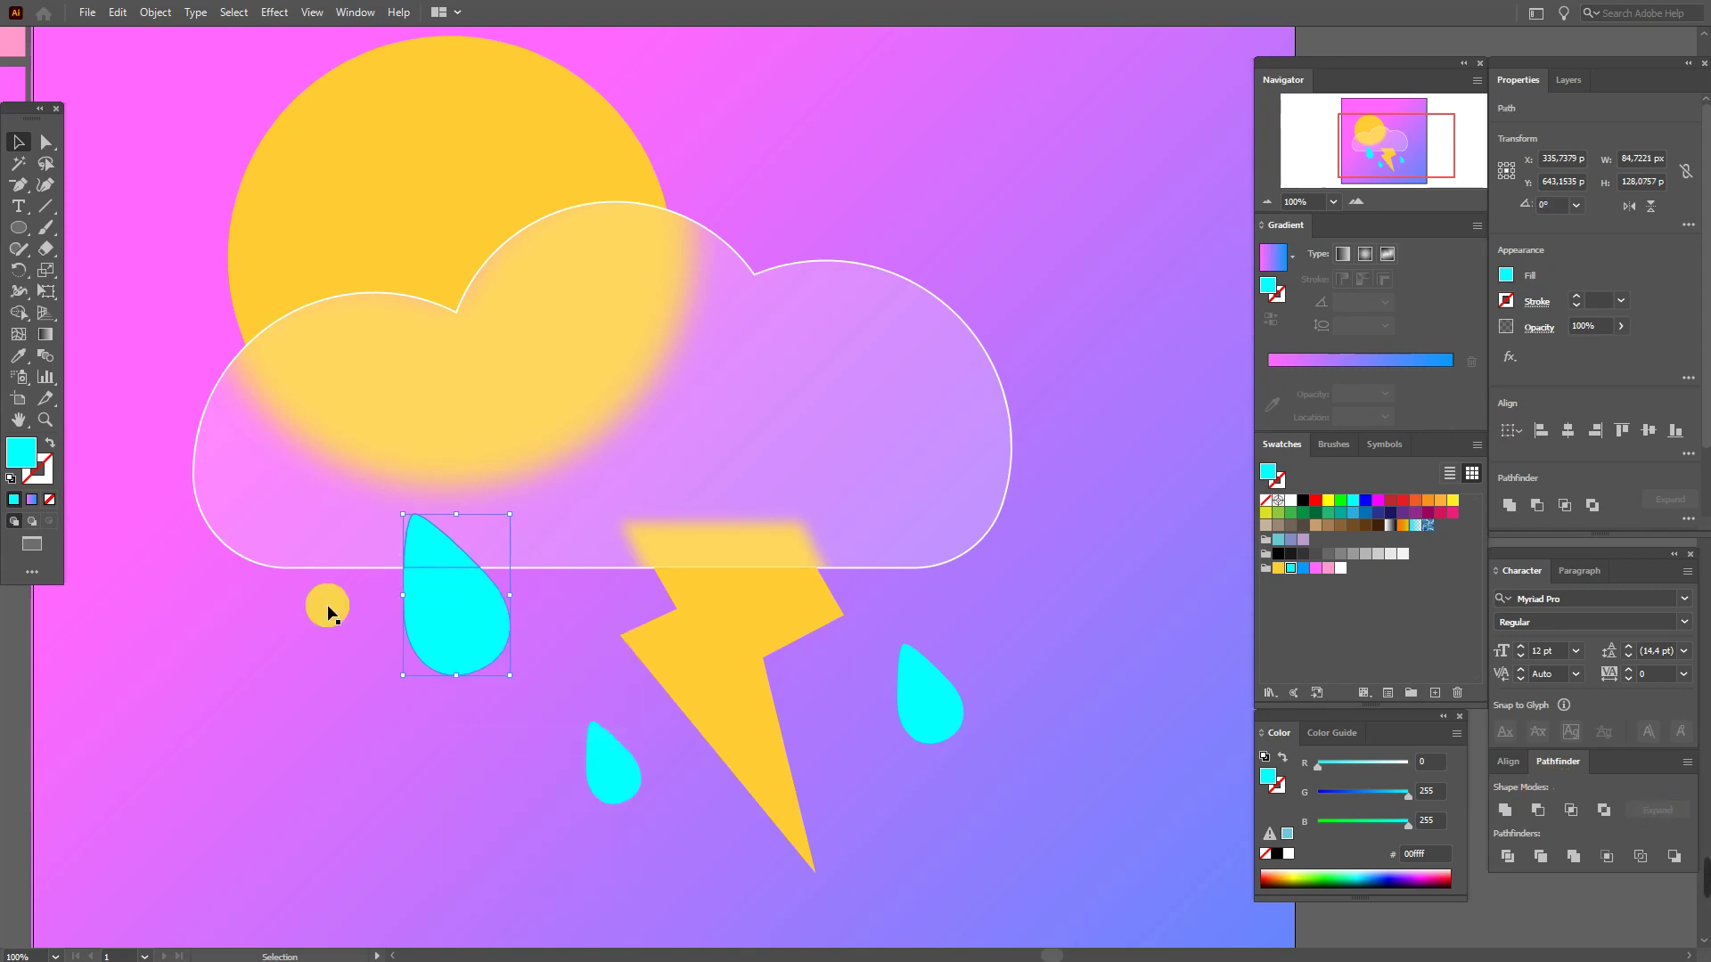
- Move the large raindrop's overlap tip aside and delete the tiny stray path fragments left around it
{"action": "left_click", "coordinate": [419, 548]}
{"action": "left_click_drag", "start_coordinate": [424, 547], "coordinate": [485, 503]}
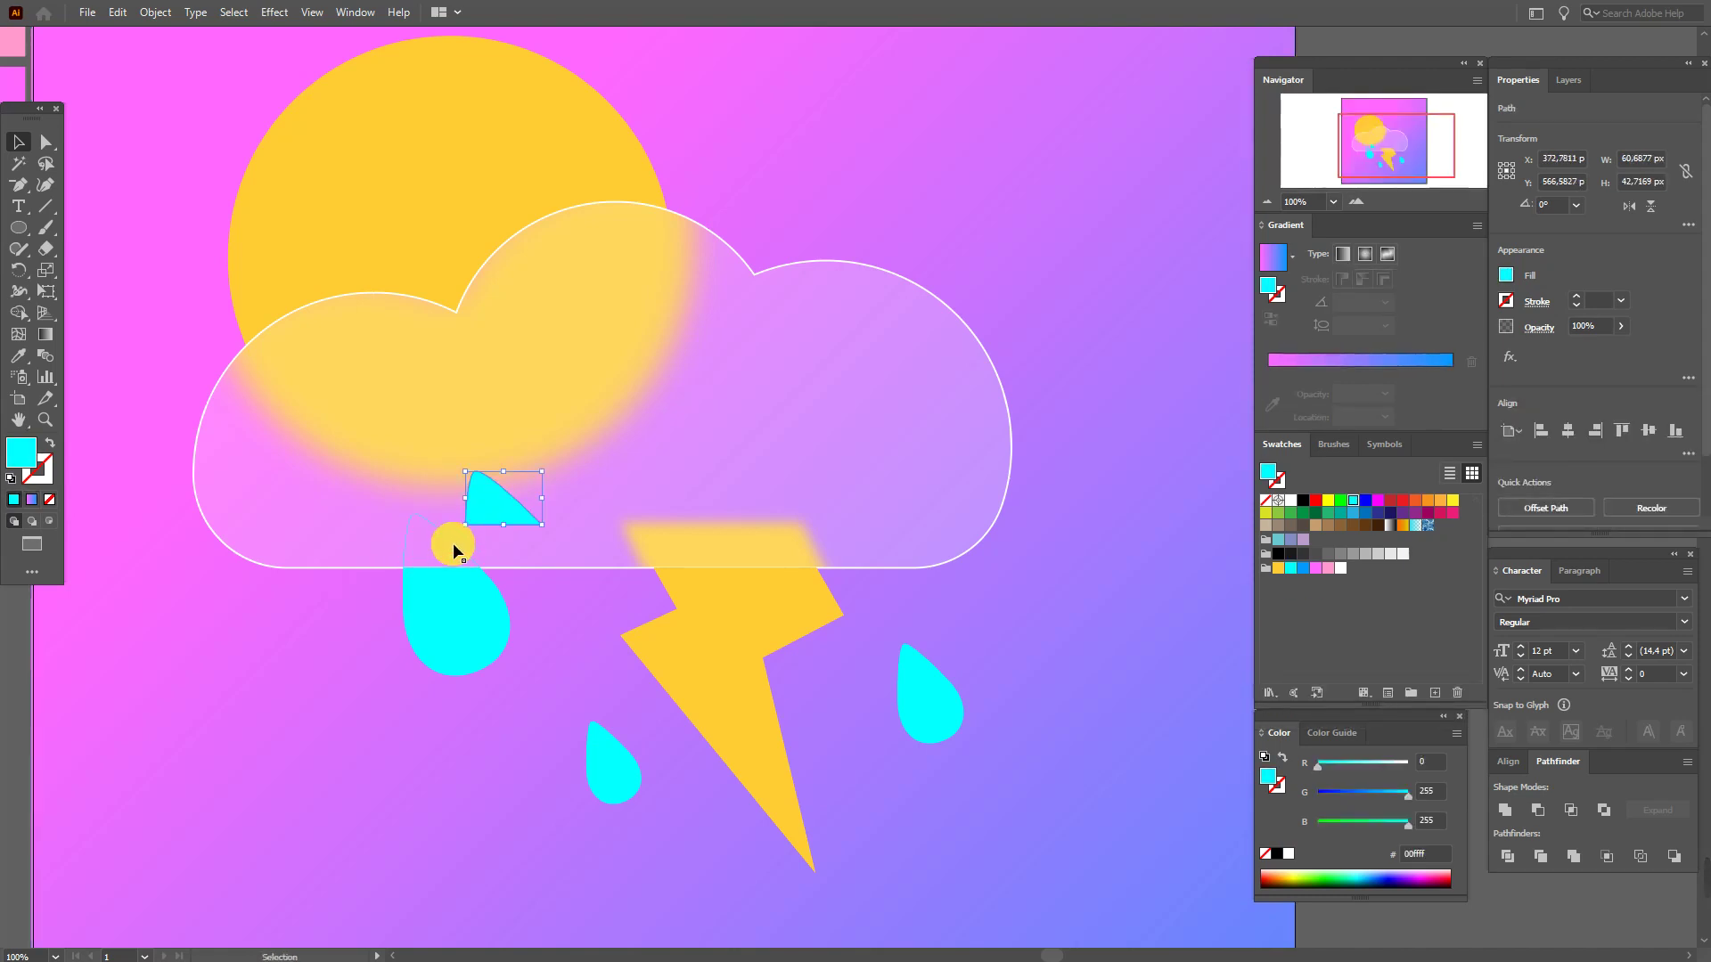
{"action": "left_click", "coordinate": [452, 544]}
{"action": "left_click", "coordinate": [453, 543]}
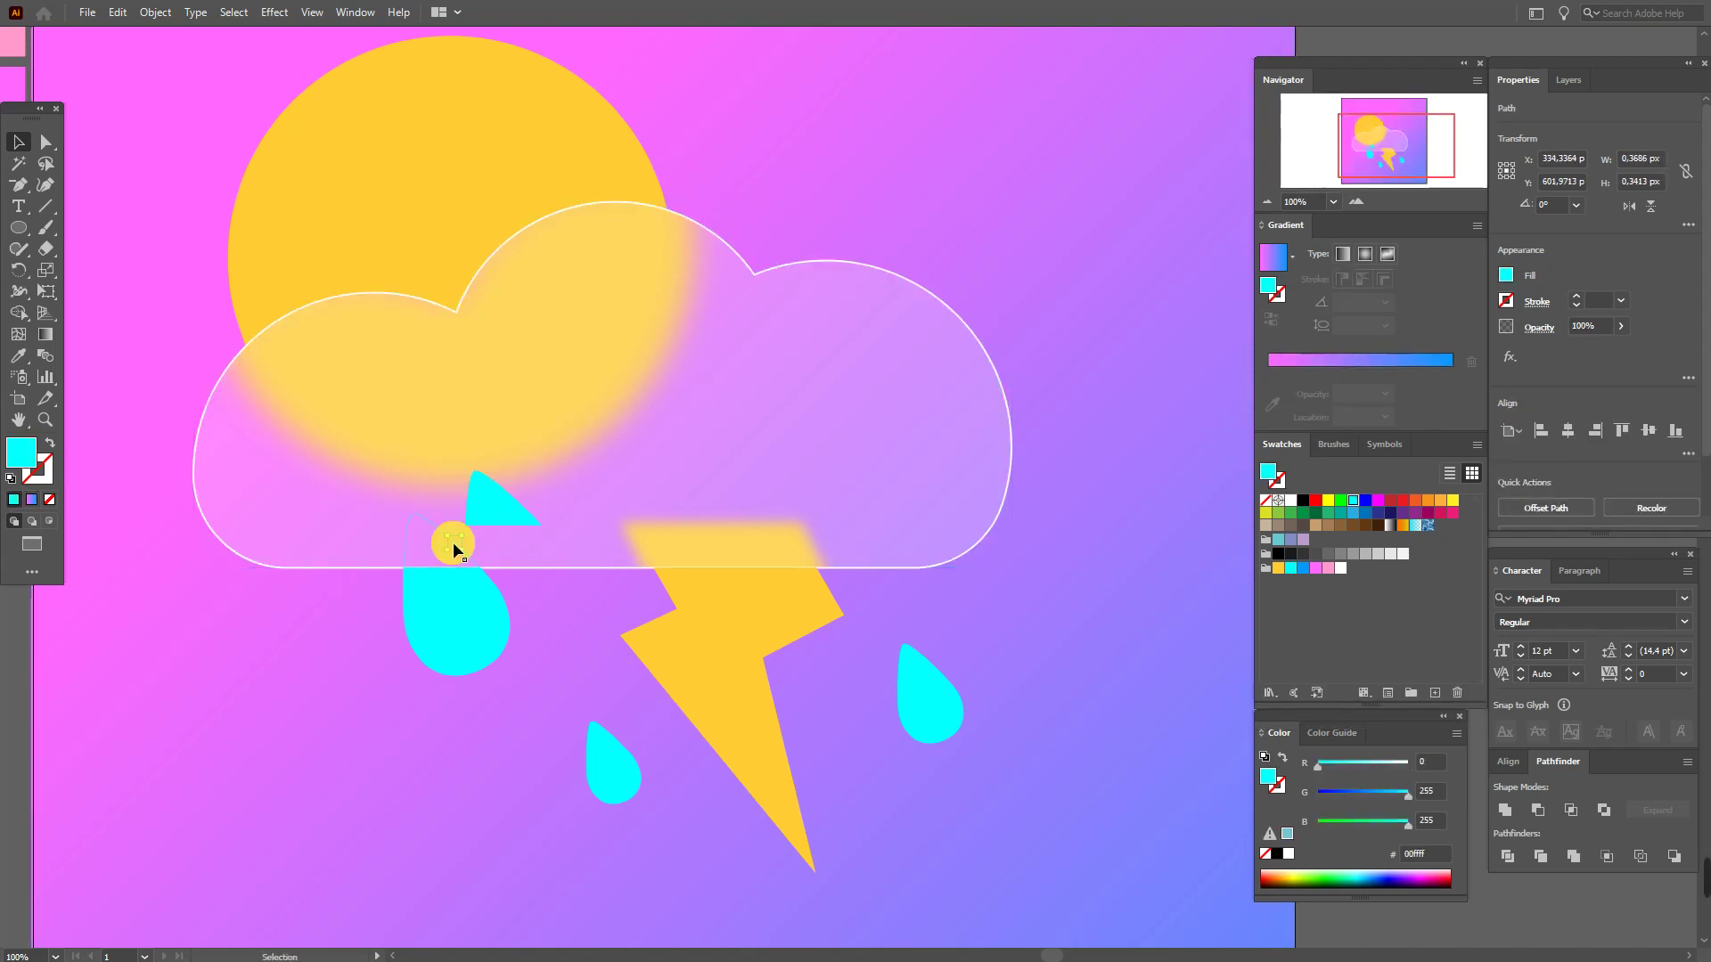
{"action": "left_click", "coordinate": [404, 542]}
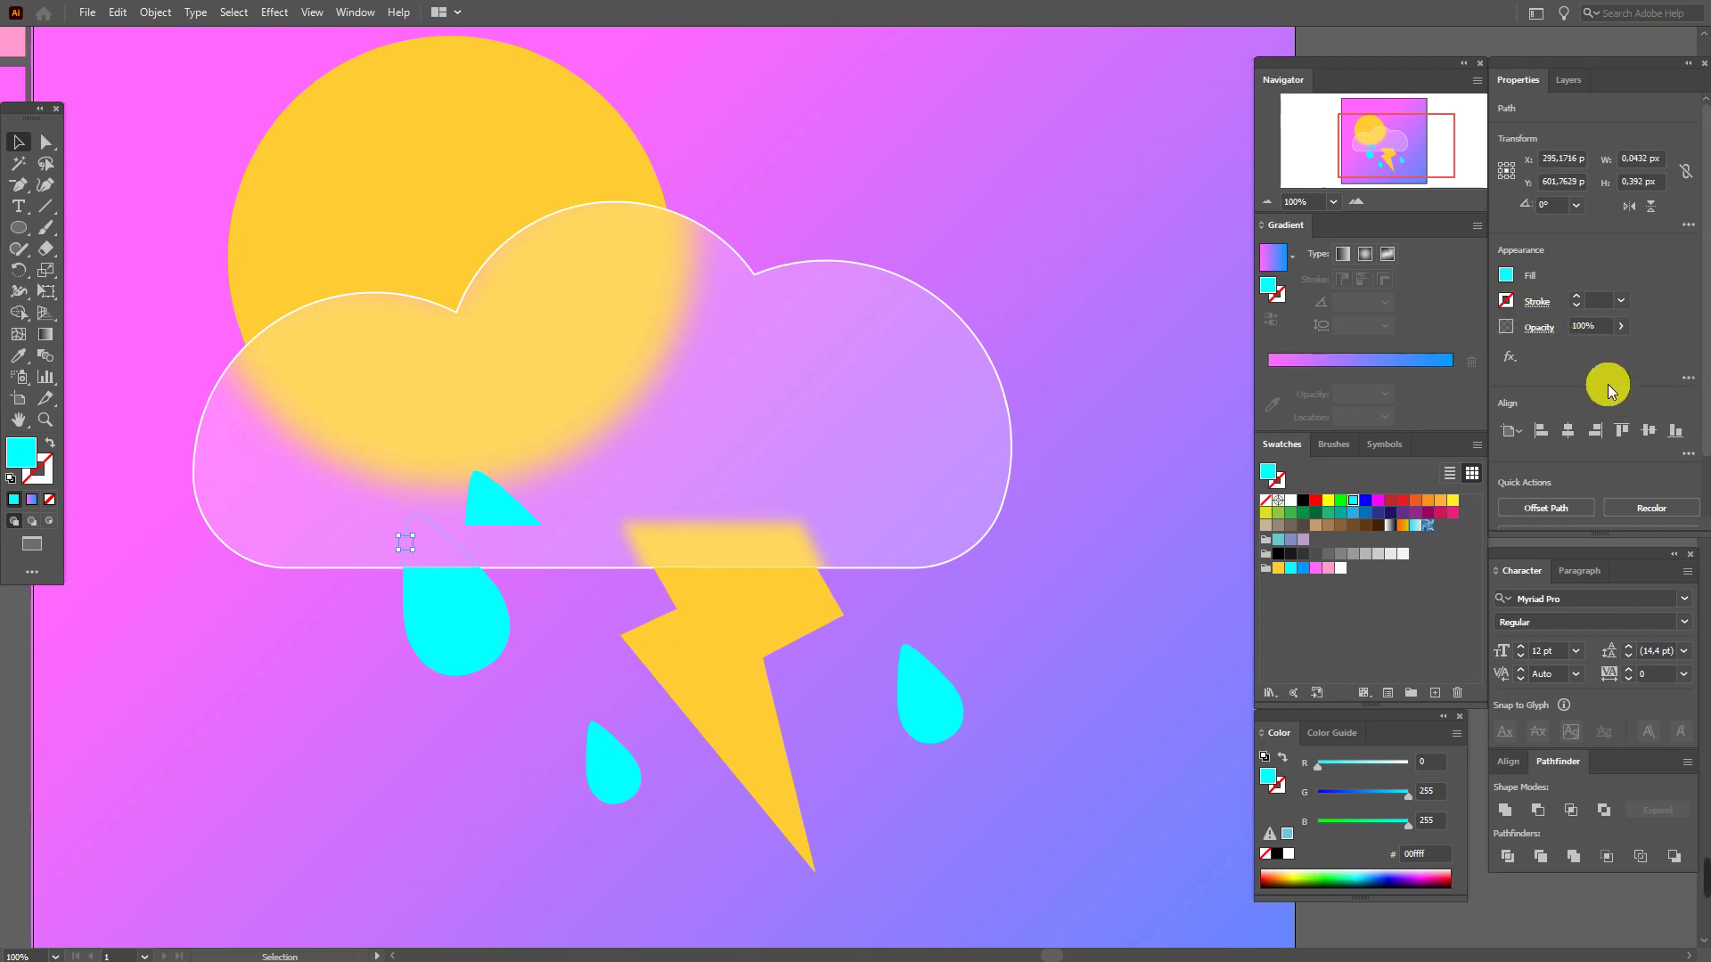
{"action": "left_click", "coordinate": [1575, 89]}
{"action": "left_click_drag", "start_coordinate": [1683, 172], "coordinate": [1705, 532]}
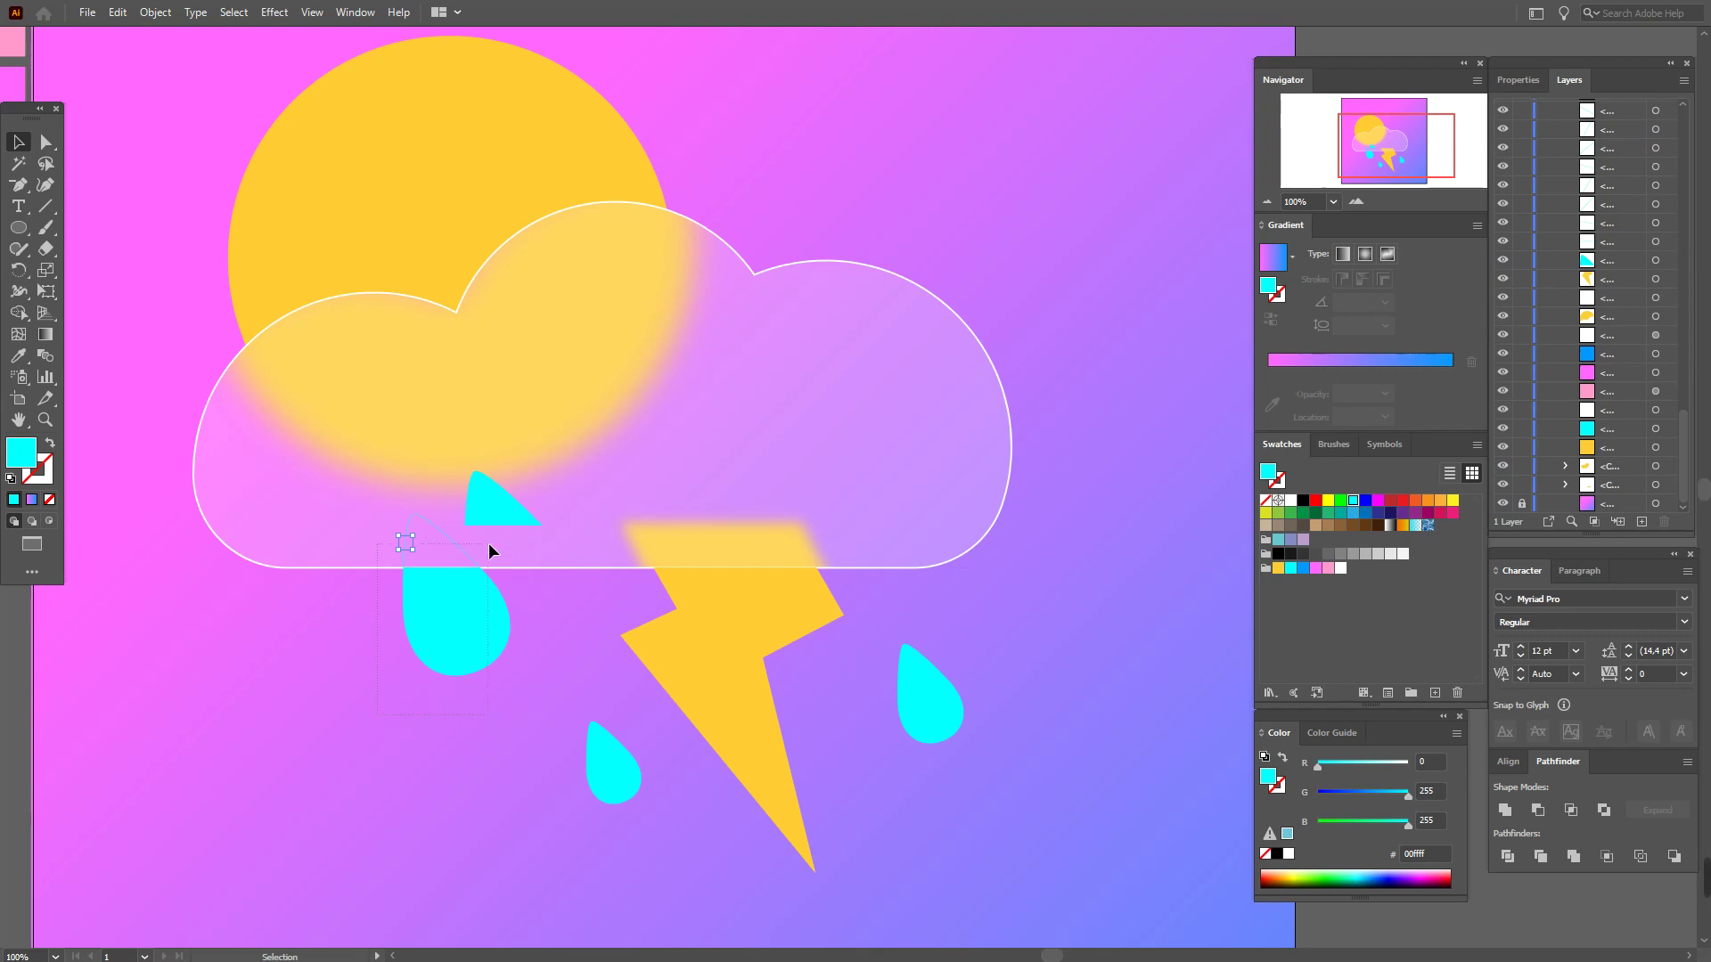
{"action": "left_click", "coordinate": [518, 512]}
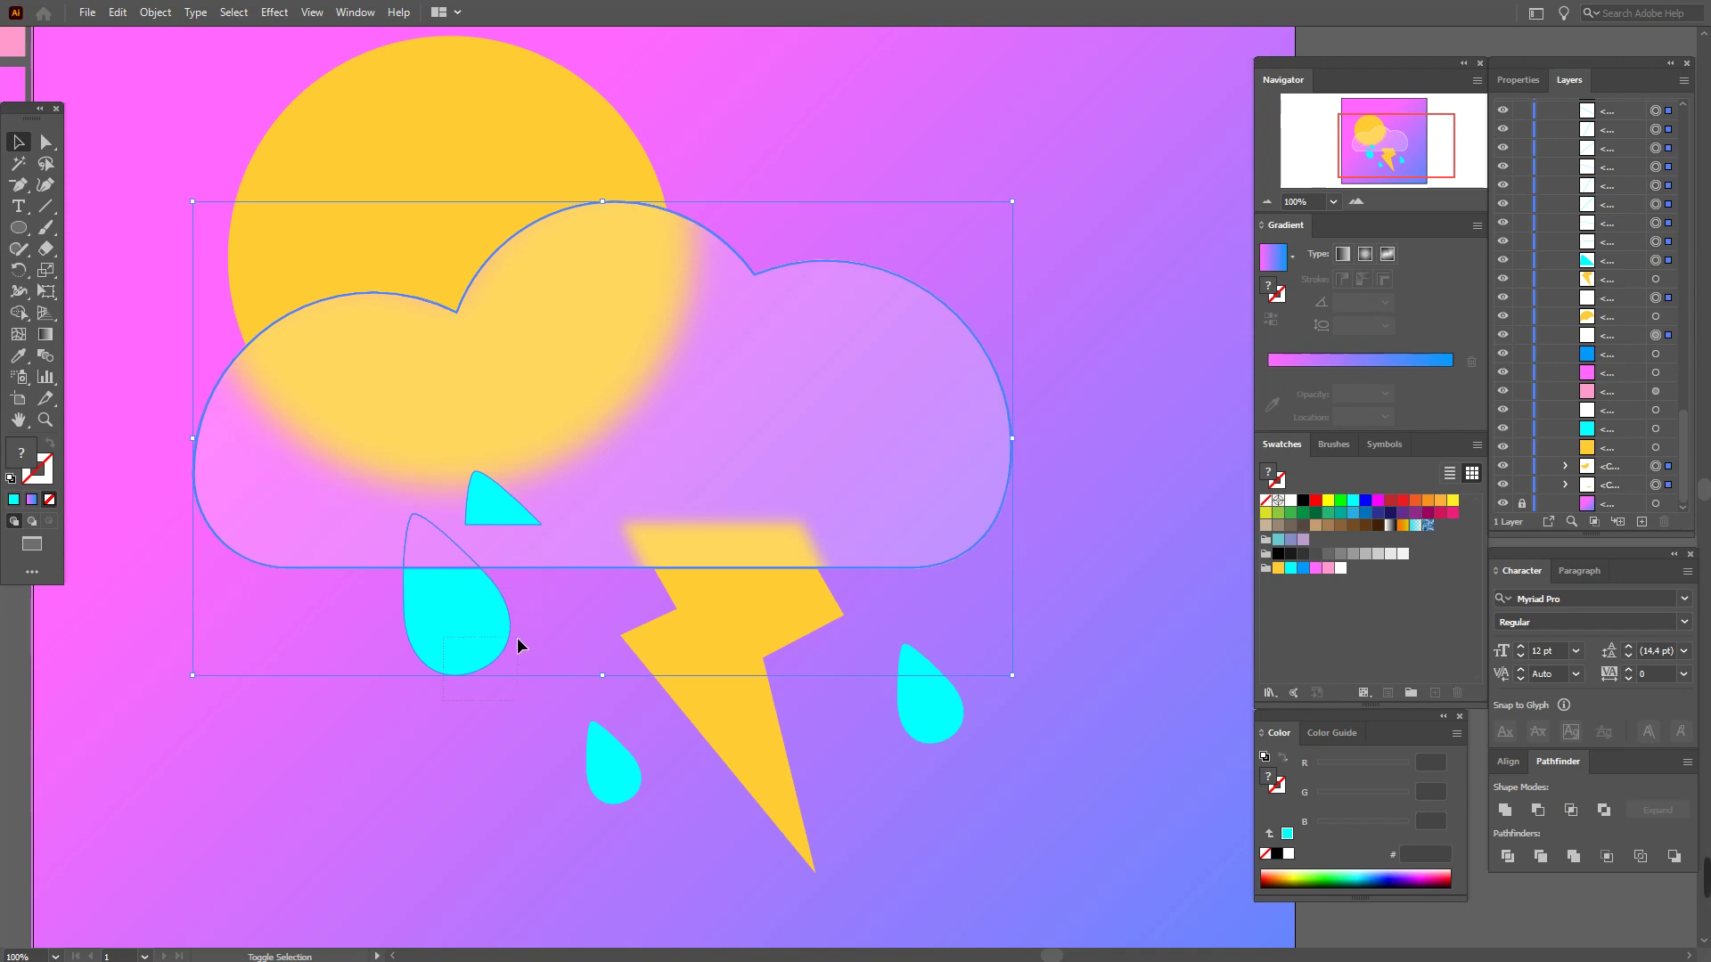
{"action": "left_click", "coordinate": [526, 541]}
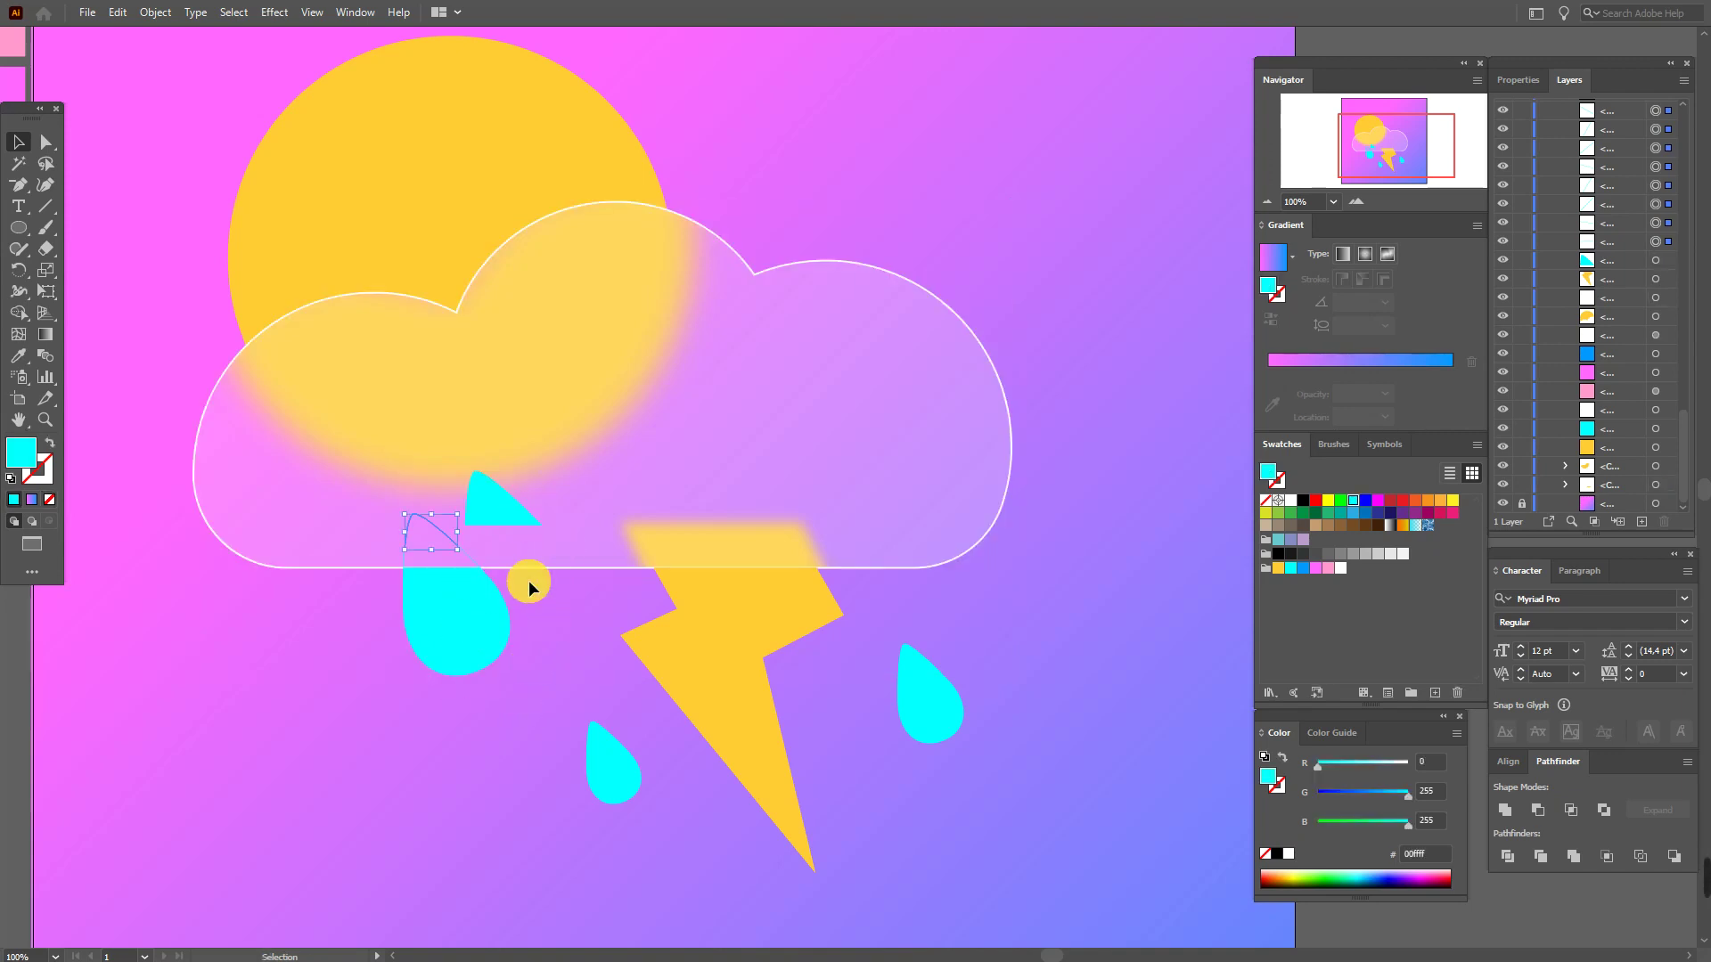
{"action": "left_click", "coordinate": [527, 580]}
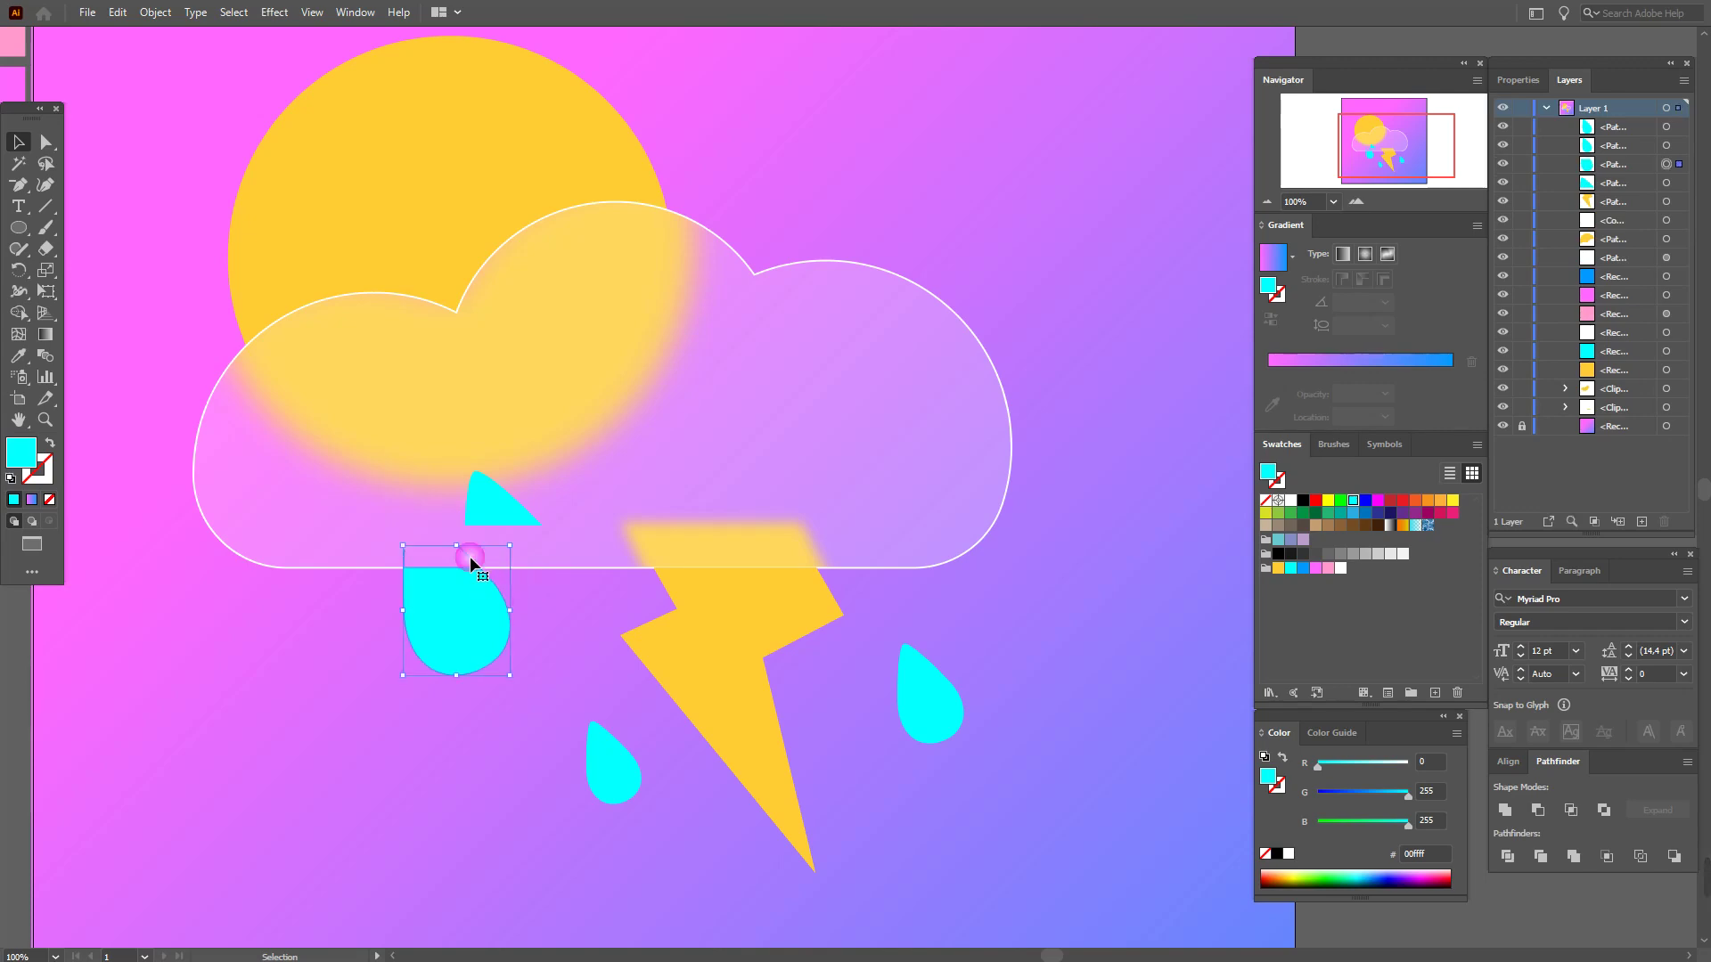
- Try to remove the spike at the lower drop piece's upper right corner with the Delete Anchor Point tool
{"action": "key", "text": "ctrl+plus"}
{"action": "key", "text": "ctrl+plus"}
{"action": "key", "text": "ctrl+plus"}
{"action": "left_click", "coordinate": [17, 197]}
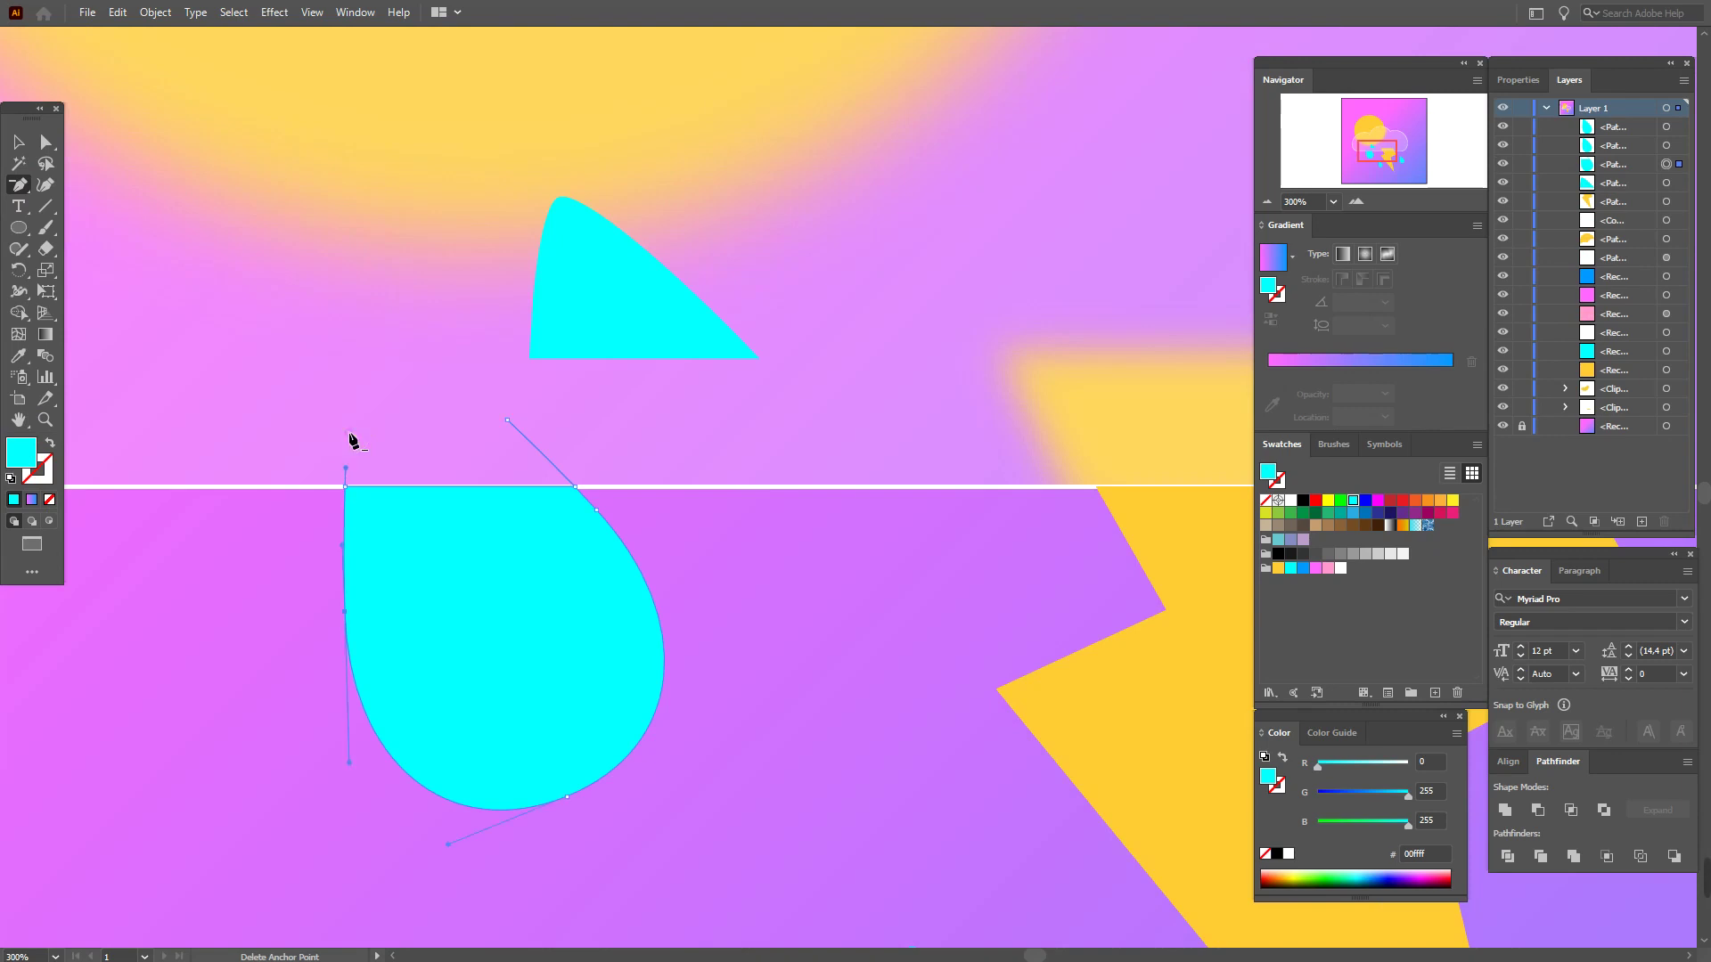
{"action": "left_click", "coordinate": [350, 475]}
{"action": "left_click", "coordinate": [466, 473]}
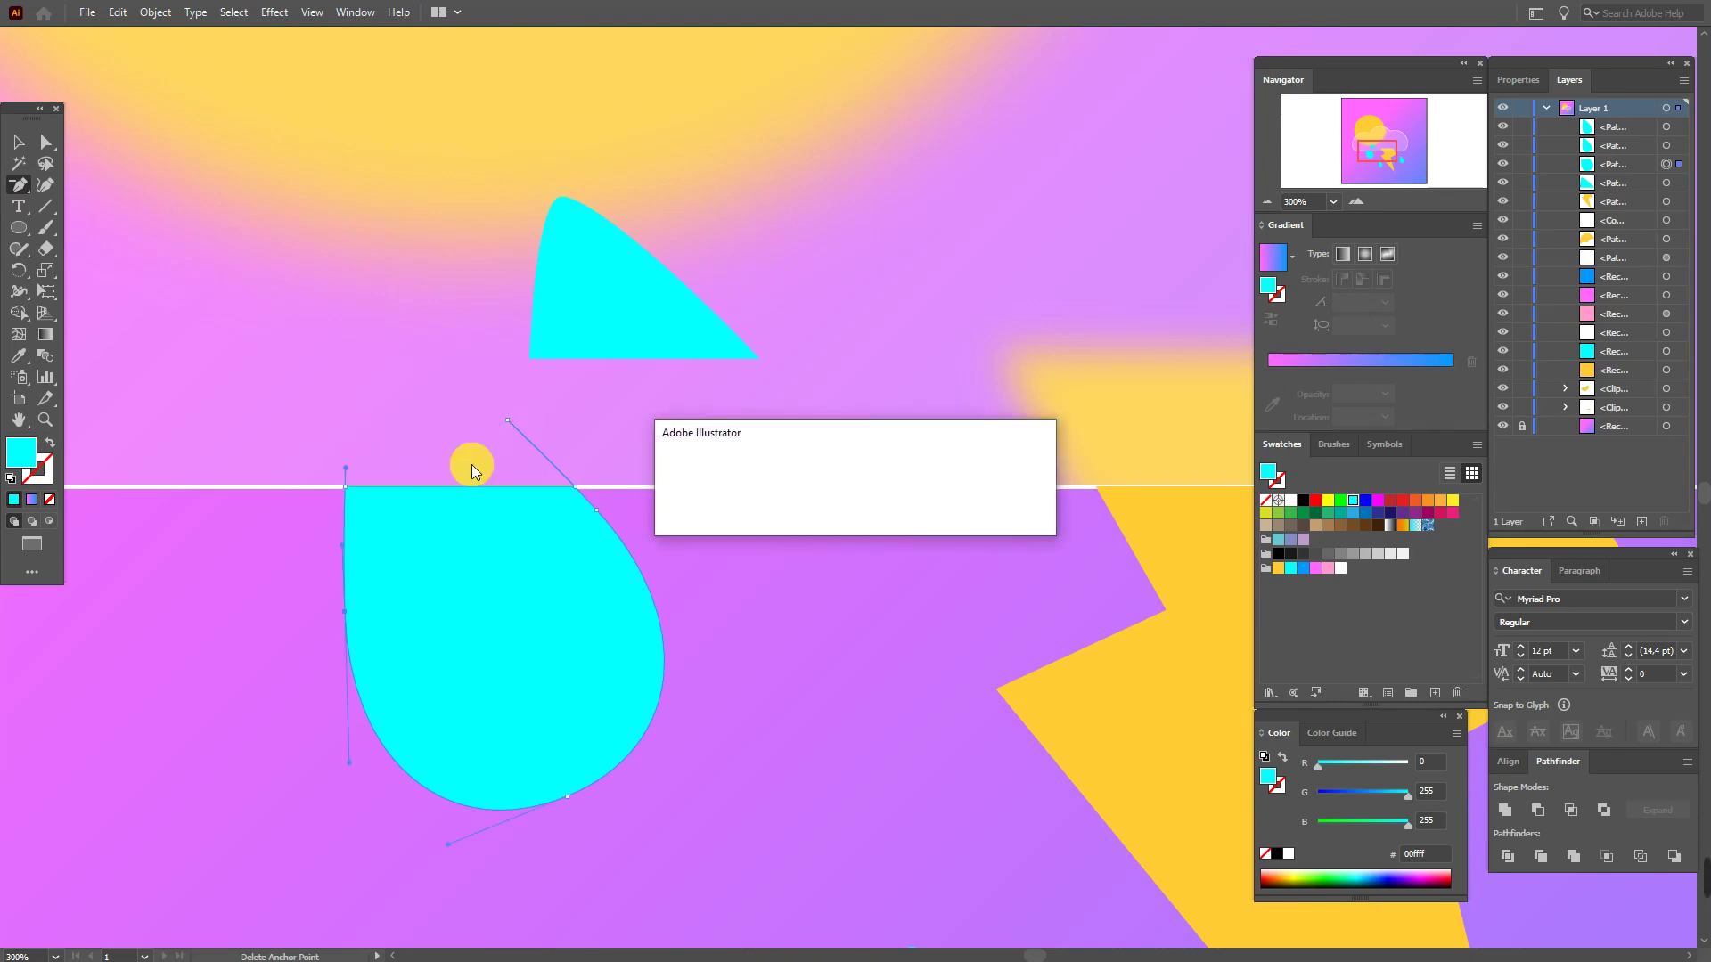
{"action": "left_click", "coordinate": [1001, 508]}
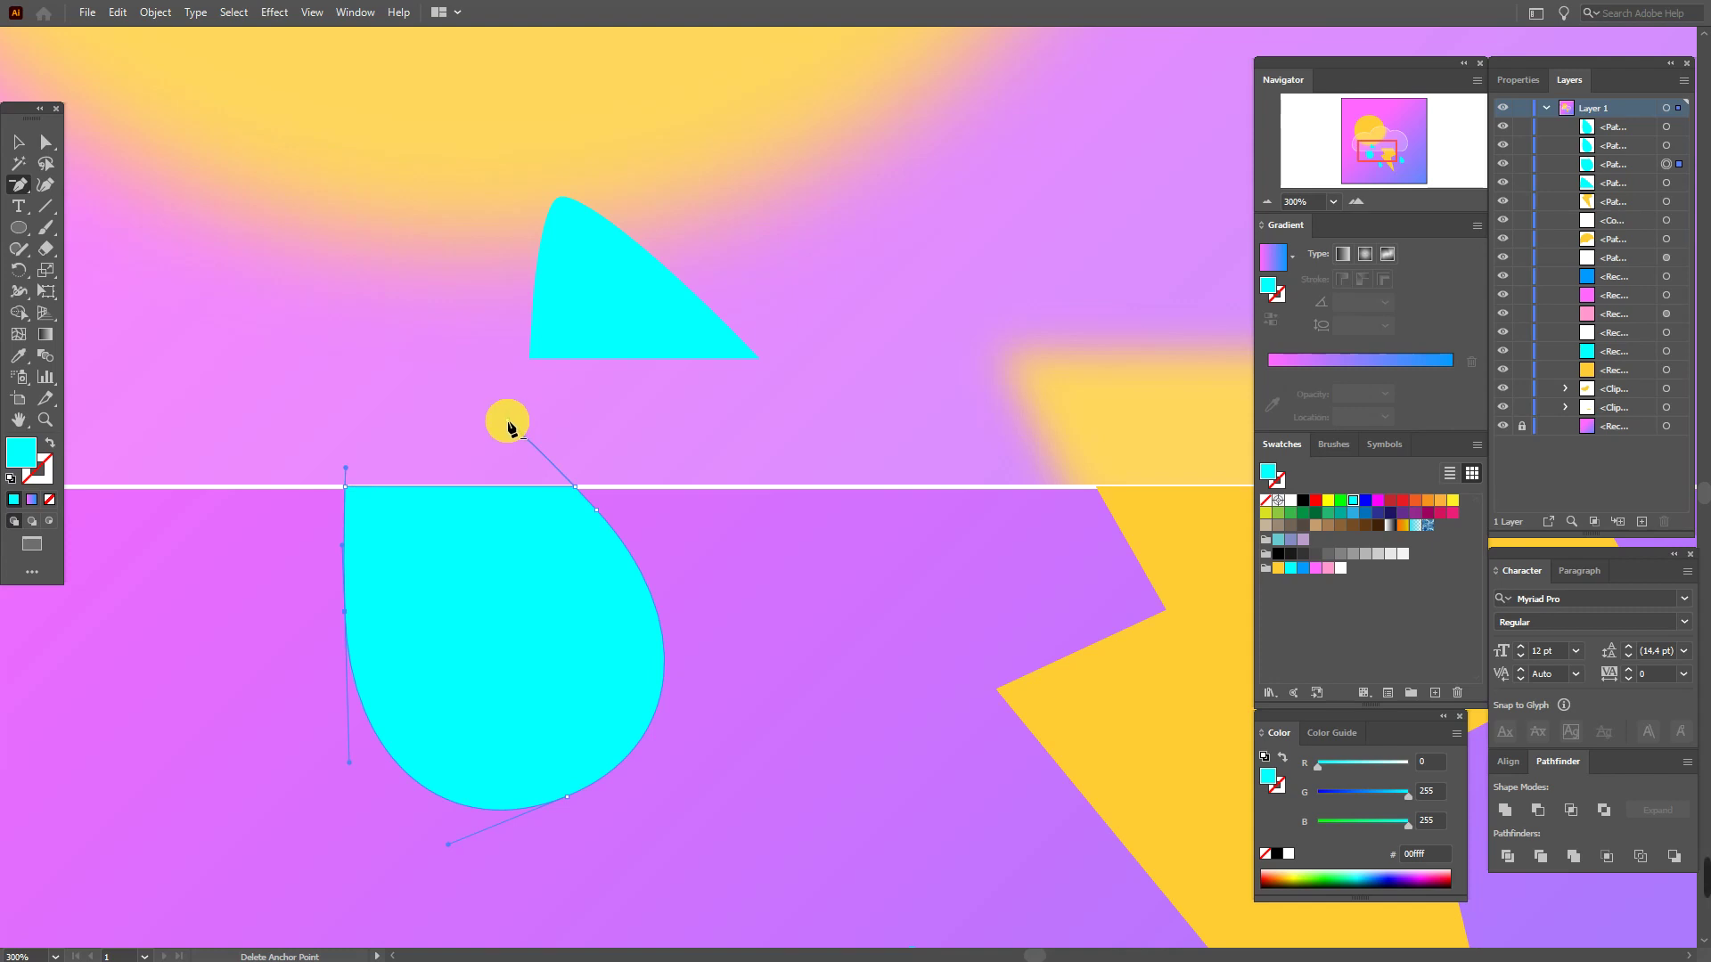
{"action": "mouse_move", "coordinate": [506, 424]}
{"action": "left_mouse_down"}
{"action": "mouse_move", "coordinate": [344, 397]}
{"action": "mouse_move", "coordinate": [564, 475]}
{"action": "left_mouse_up"}
{"action": "left_click", "coordinate": [553, 469]}
{"action": "left_click", "coordinate": [987, 511]}
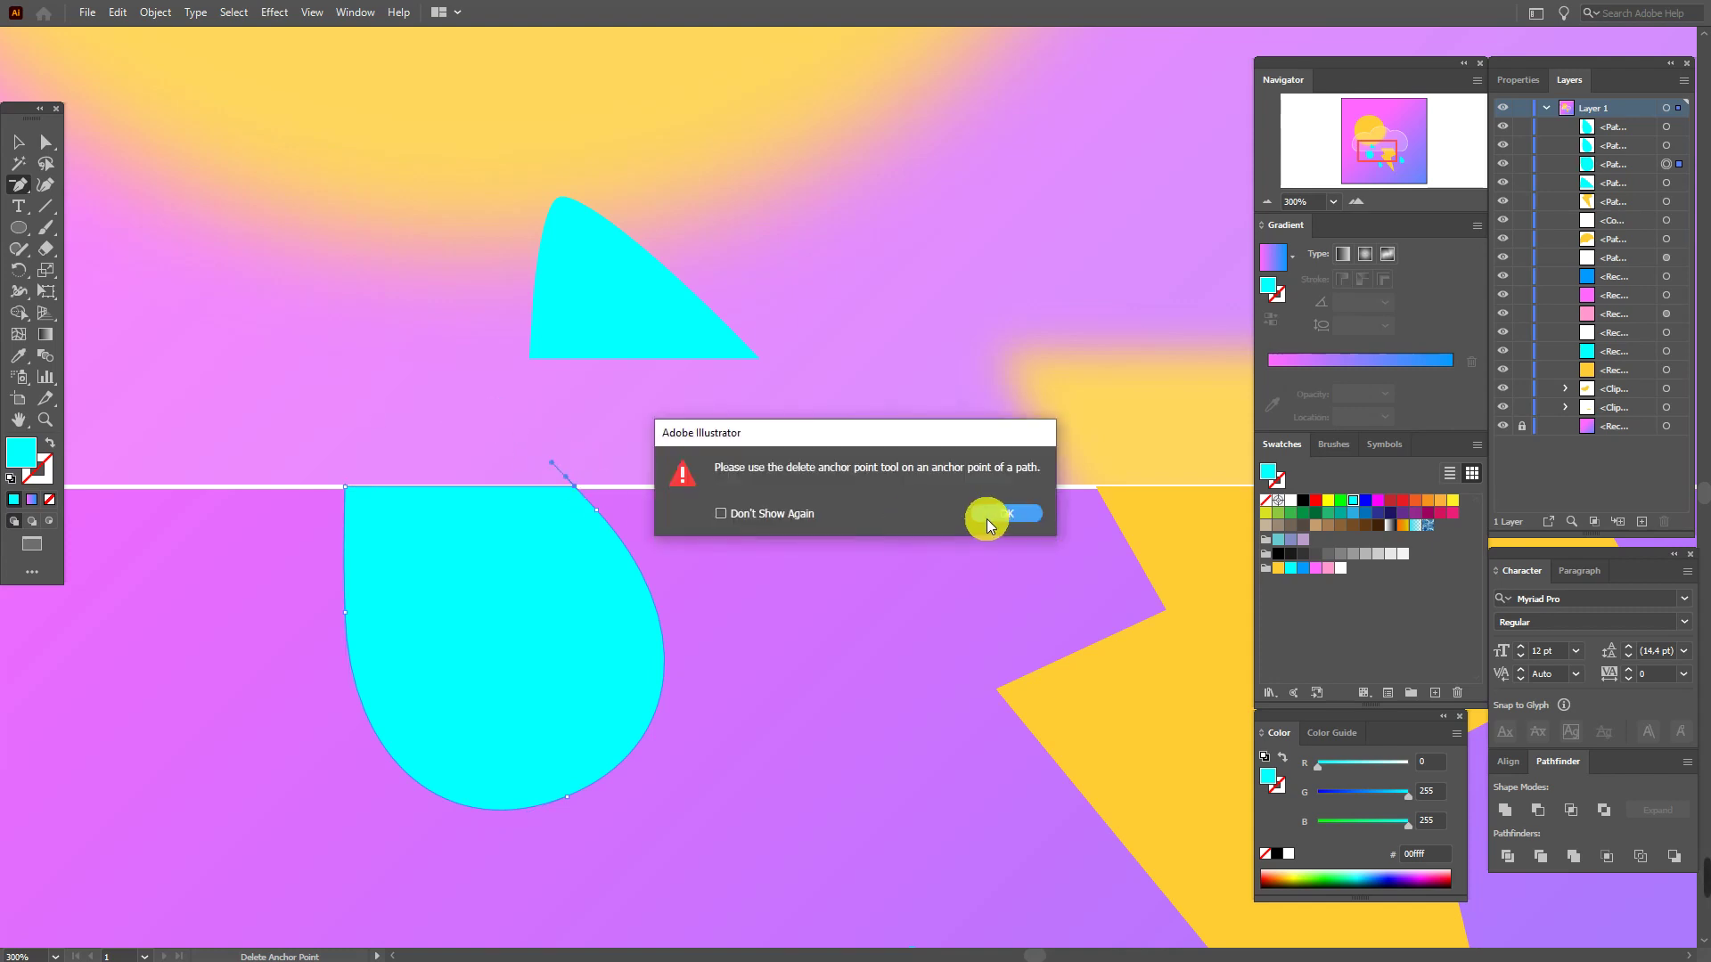
- Try to reshape the spike on the lower drop piece at its end point, using anchor-point deletion and Direct Selection
{"action": "left_click", "coordinate": [18, 141]}
{"action": "left_click", "coordinate": [241, 500]}
{"action": "left_click", "coordinate": [591, 555]}
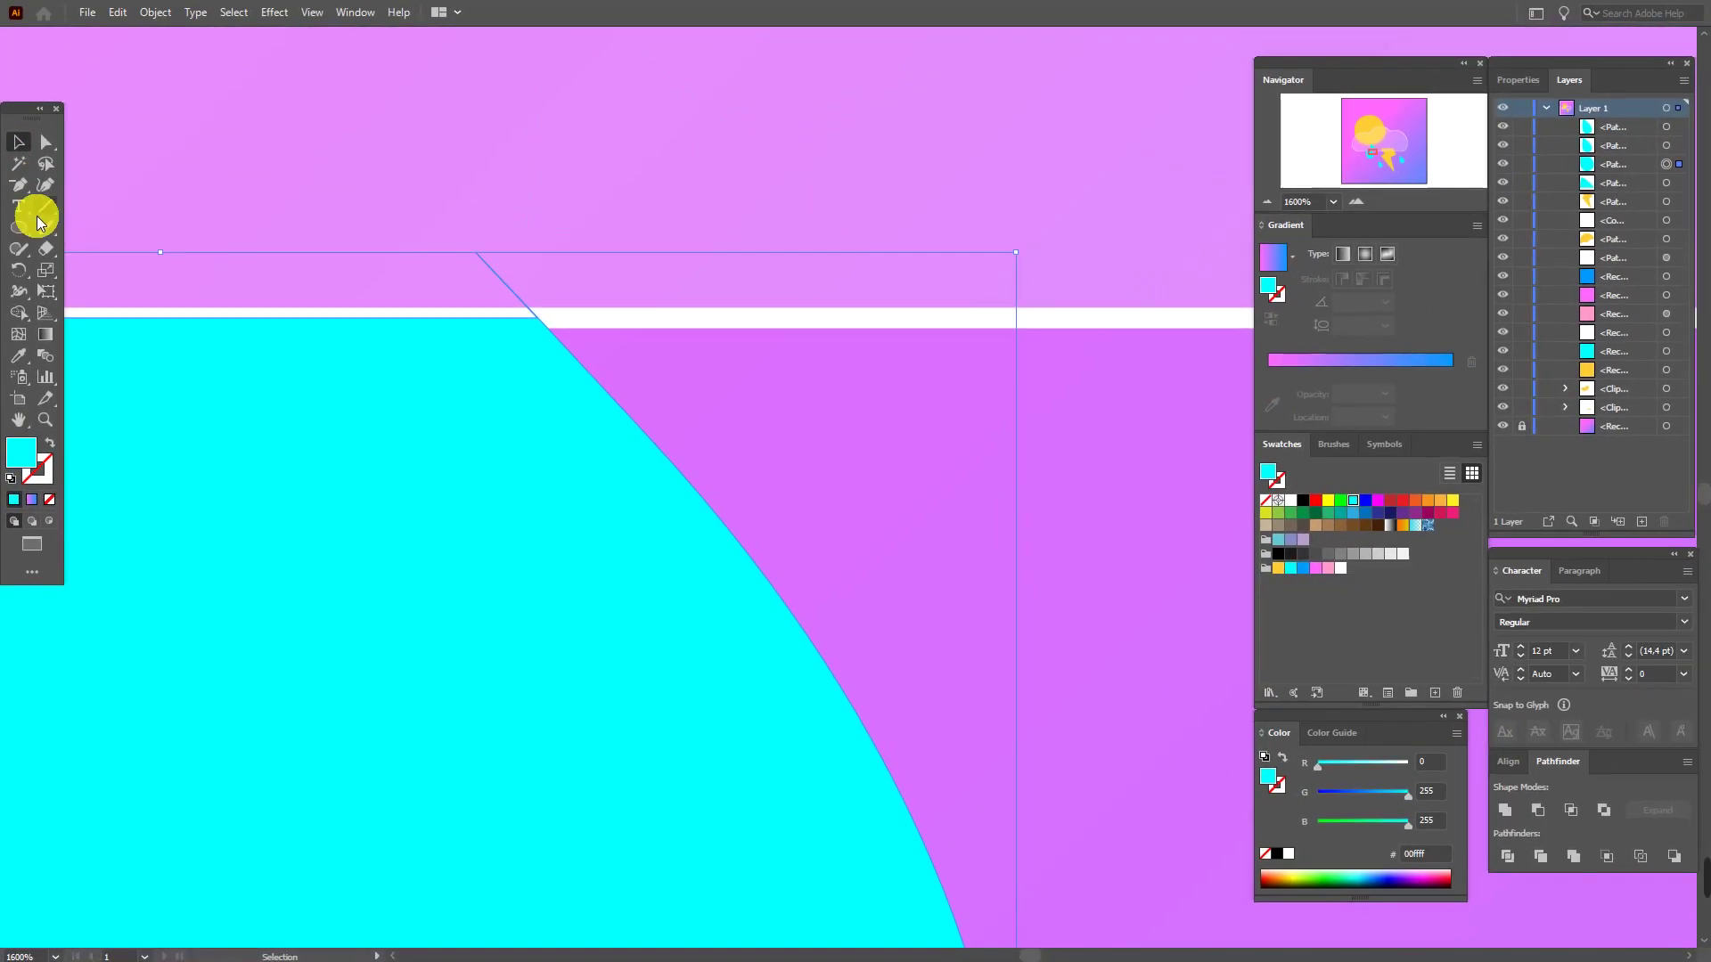
{"action": "left_click", "coordinate": [19, 188]}
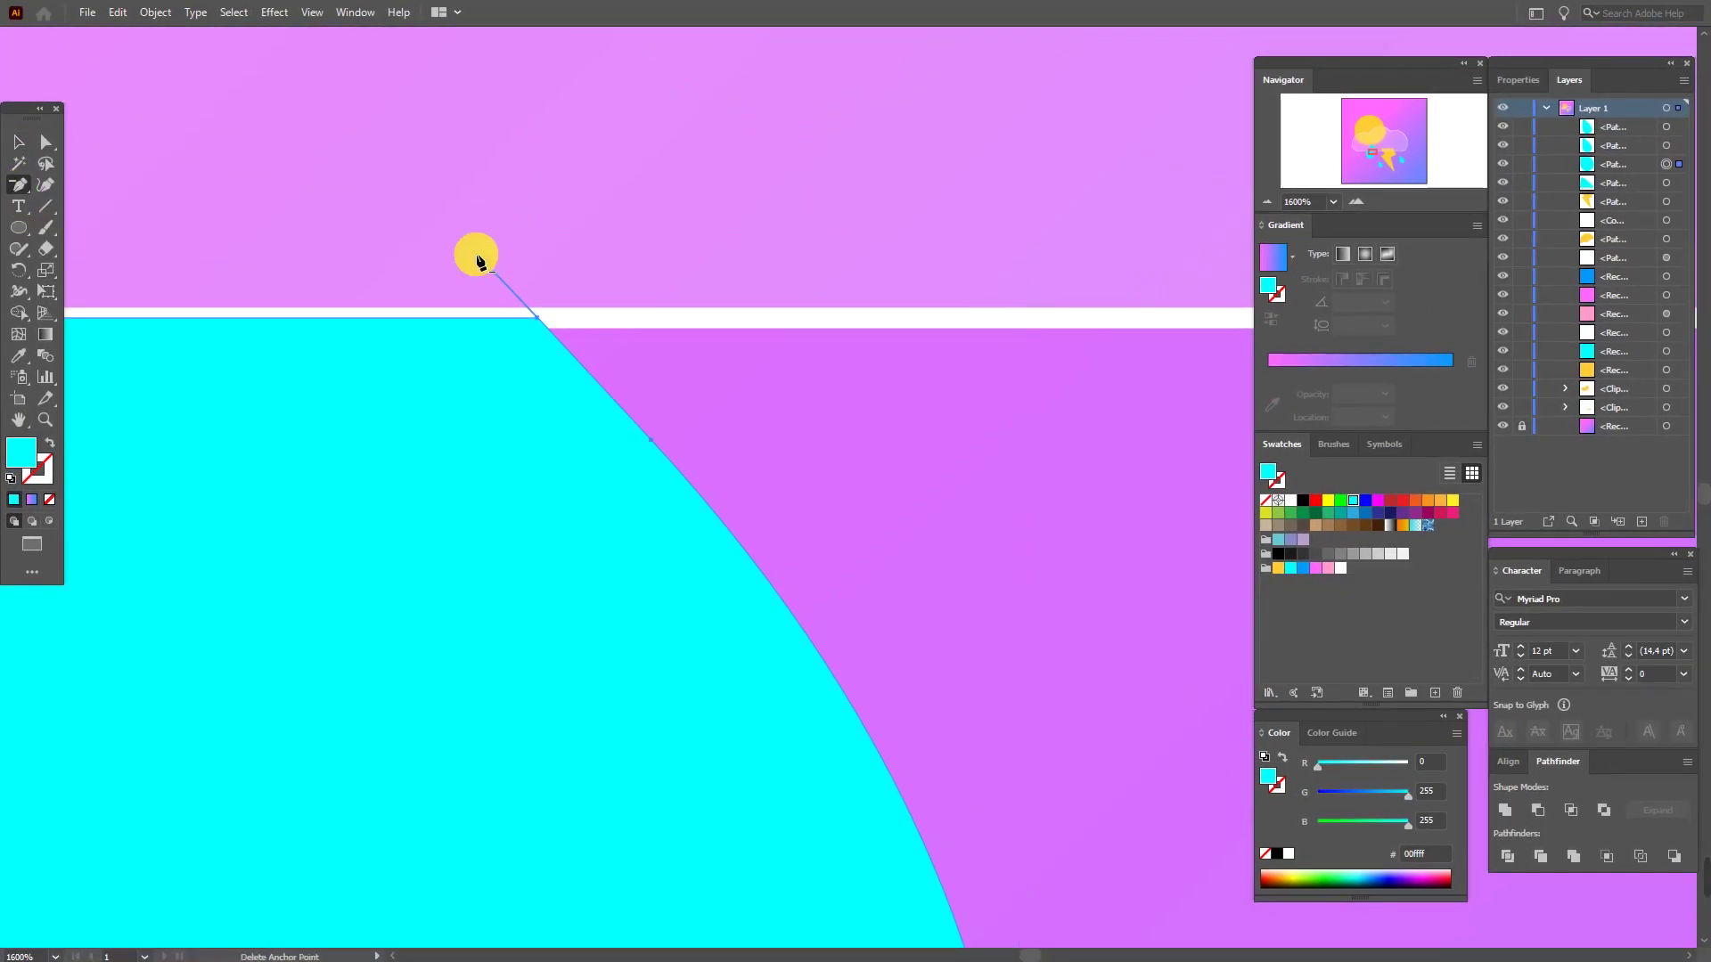
{"action": "left_click_drag", "start_coordinate": [463, 246], "coordinate": [490, 269]}
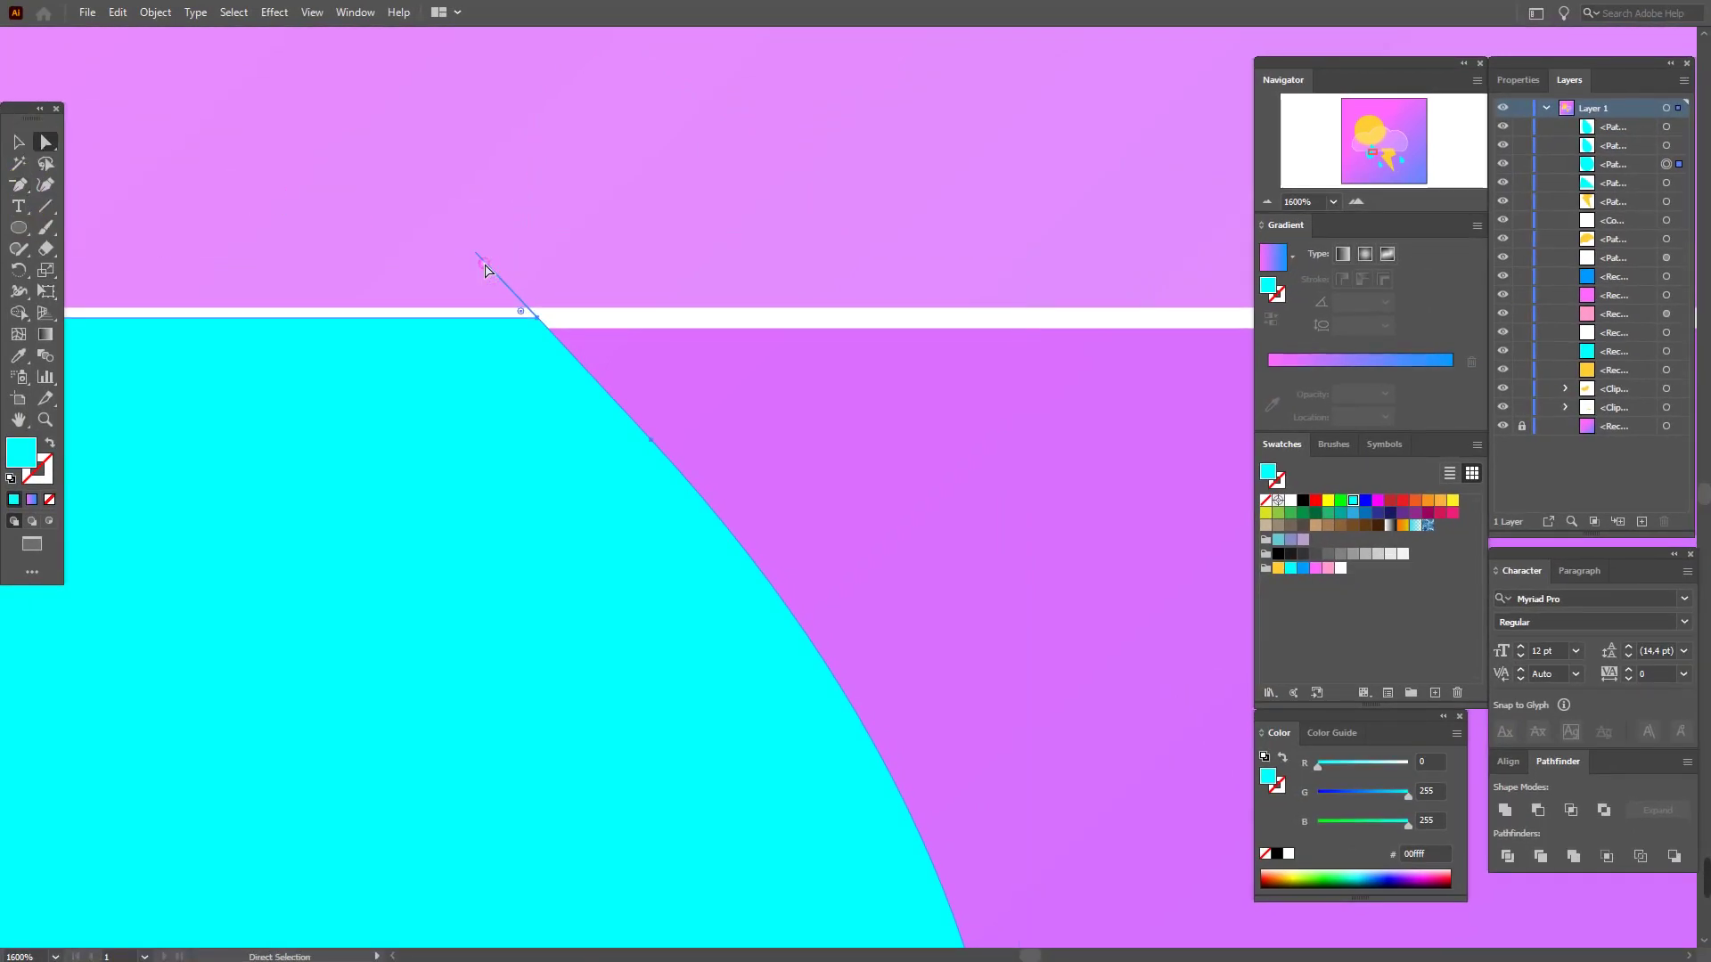
{"action": "left_click", "coordinate": [599, 336]}
{"action": "left_click", "coordinate": [518, 297]}
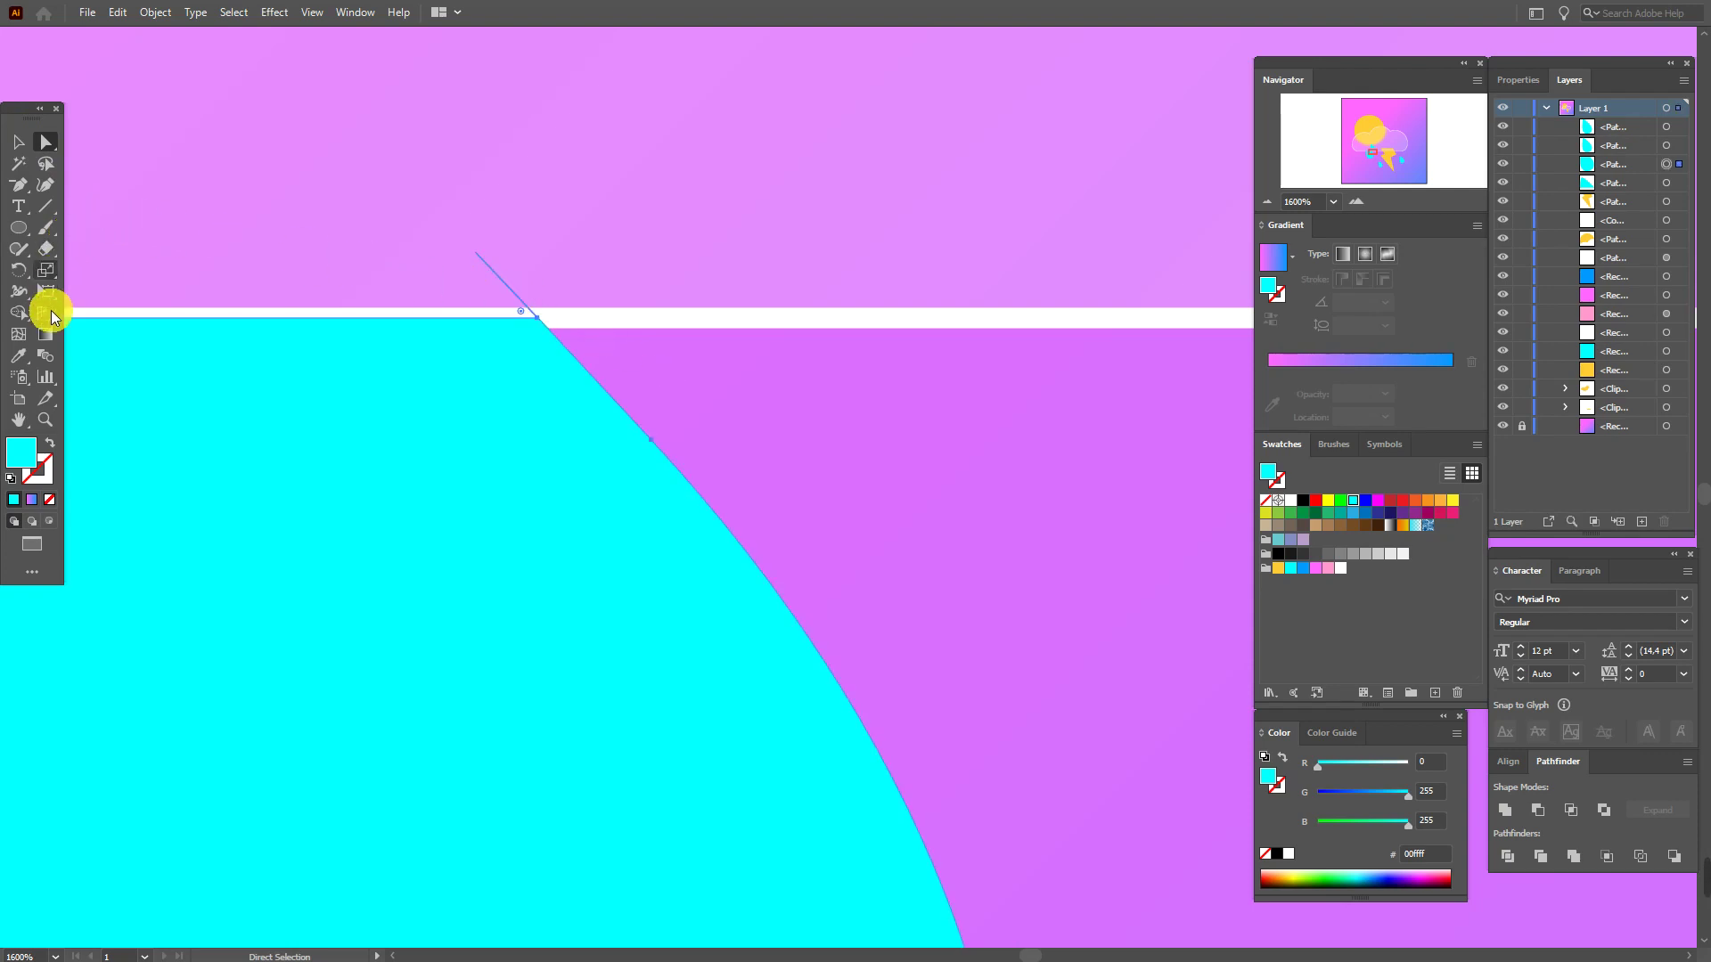
- Erase the thin spike sticking out above the cloud edge from the lower drop piece
{"action": "key", "text": "space"}
{"action": "left_click_drag", "start_coordinate": [172, 431], "coordinate": [362, 449]}
{"action": "left_click_drag", "start_coordinate": [1105, 450], "coordinate": [622, 458]}
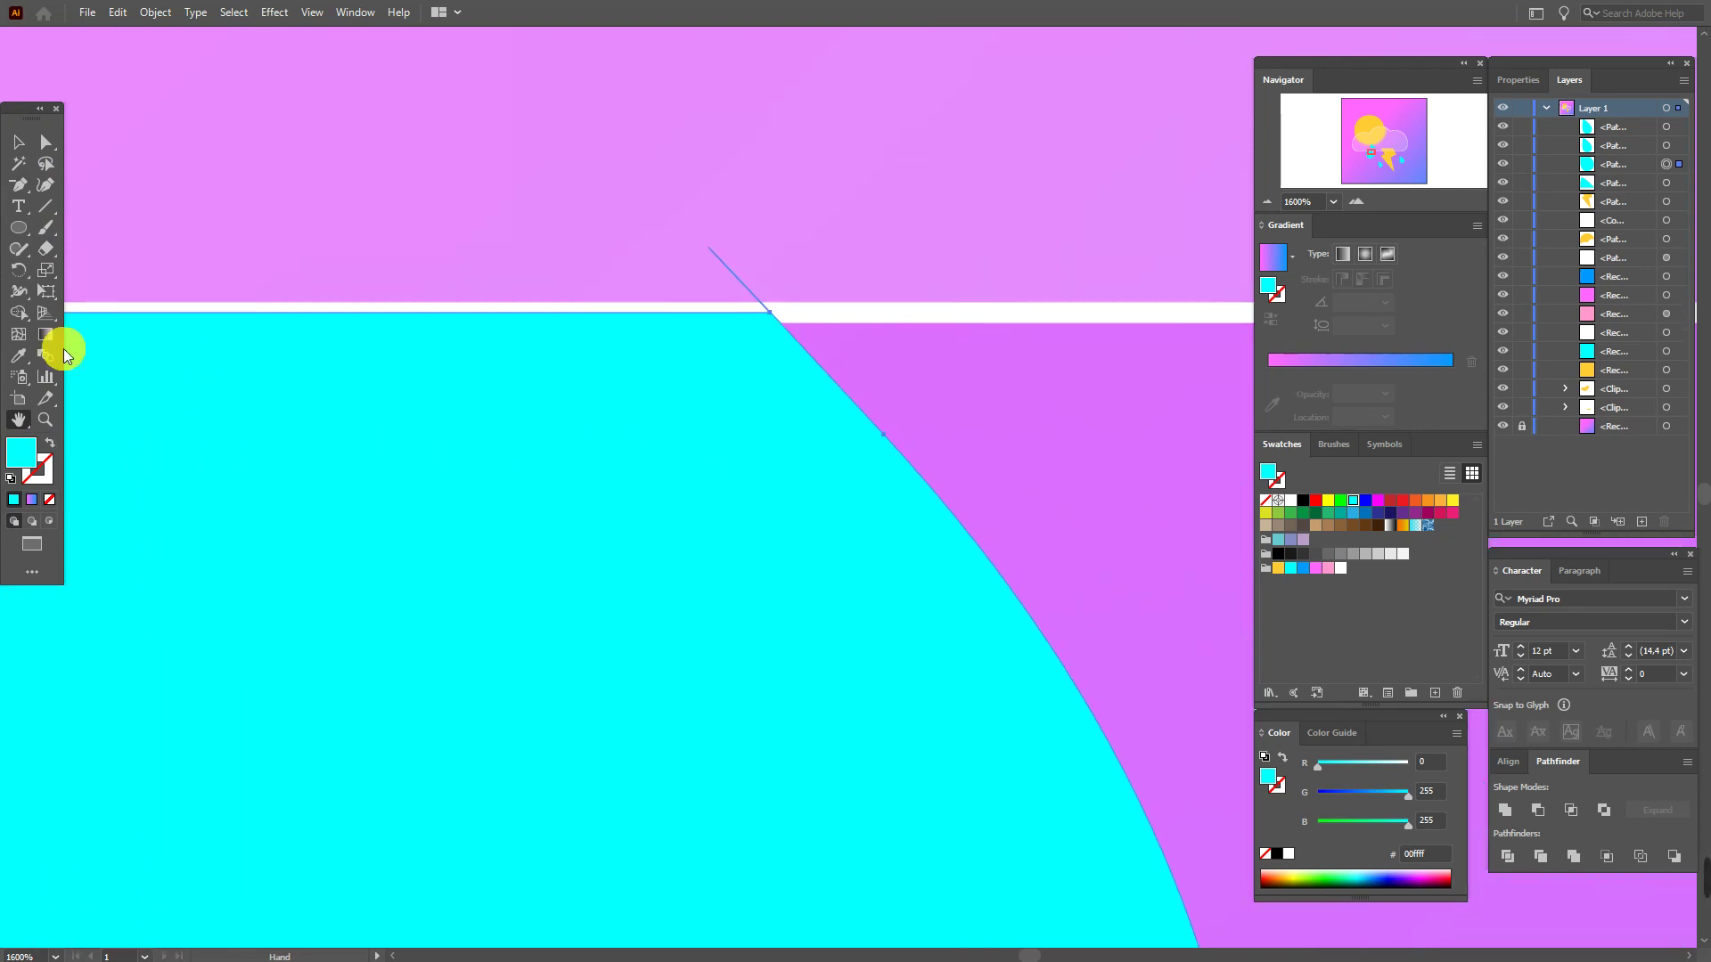
{"action": "left_click", "coordinate": [45, 248]}
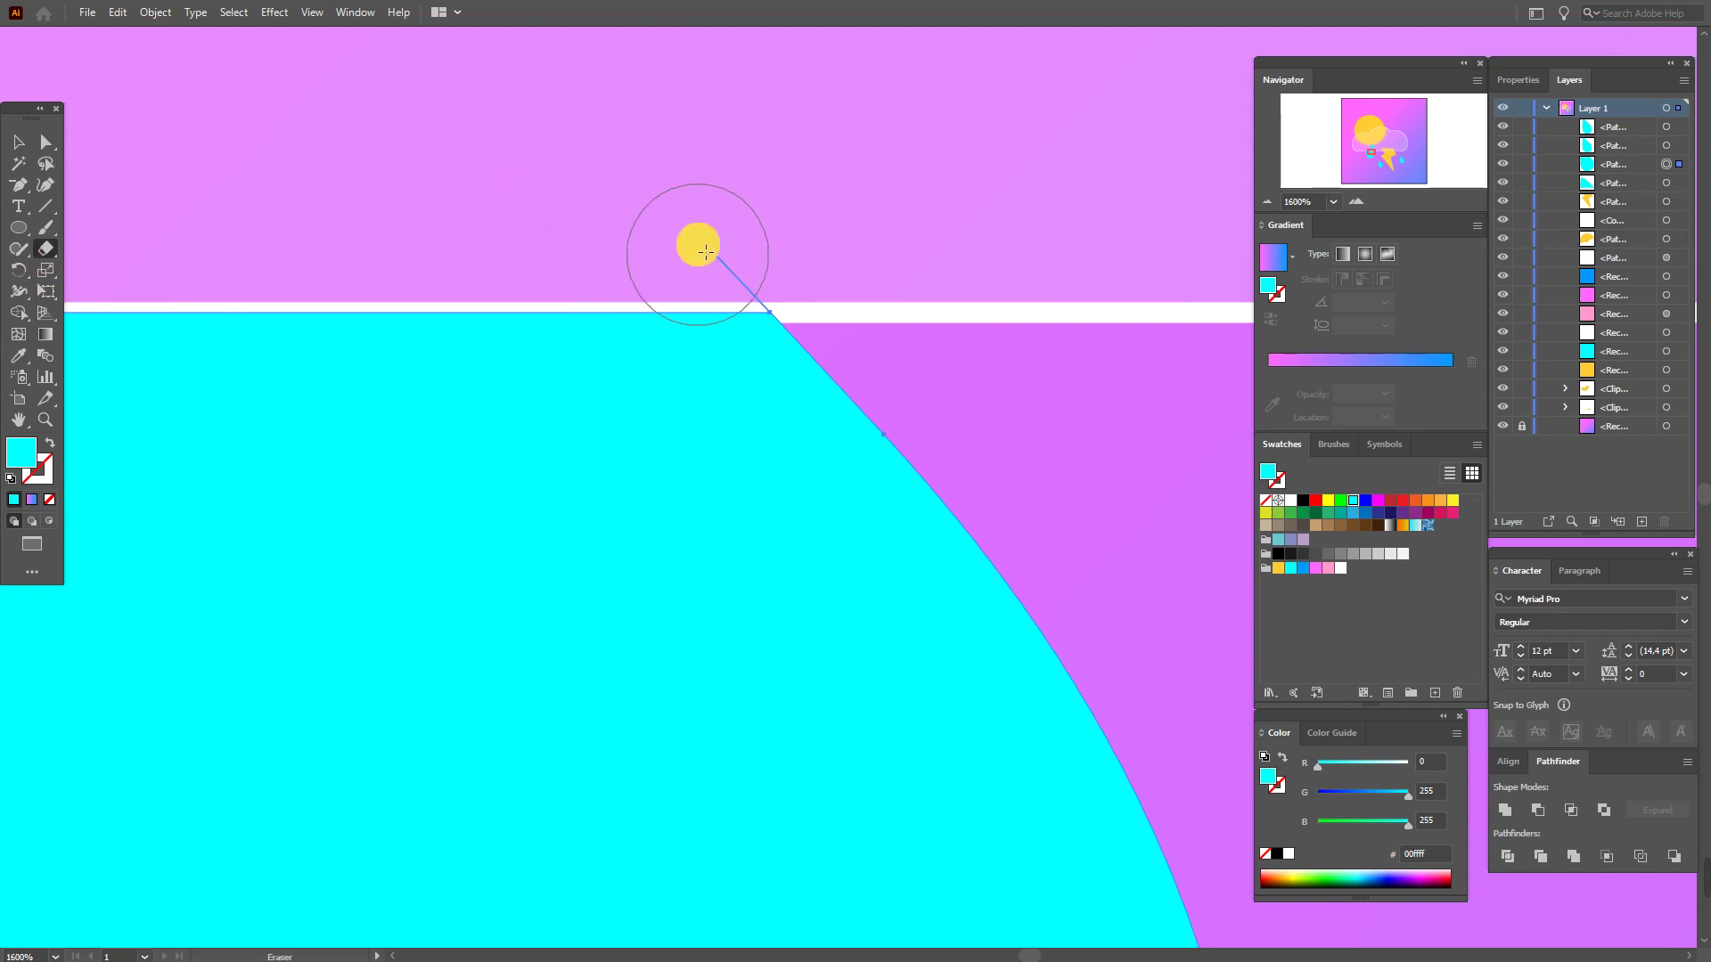
{"action": "left_click_drag", "start_coordinate": [704, 215], "coordinate": [776, 237]}
{"action": "left_click_drag", "start_coordinate": [795, 251], "coordinate": [779, 241]}
{"action": "left_click", "coordinate": [524, 532]}
- Move the raindrop tip back onto the lower drop piece so its base meets the cloud edge
{"action": "left_click", "coordinate": [19, 419]}
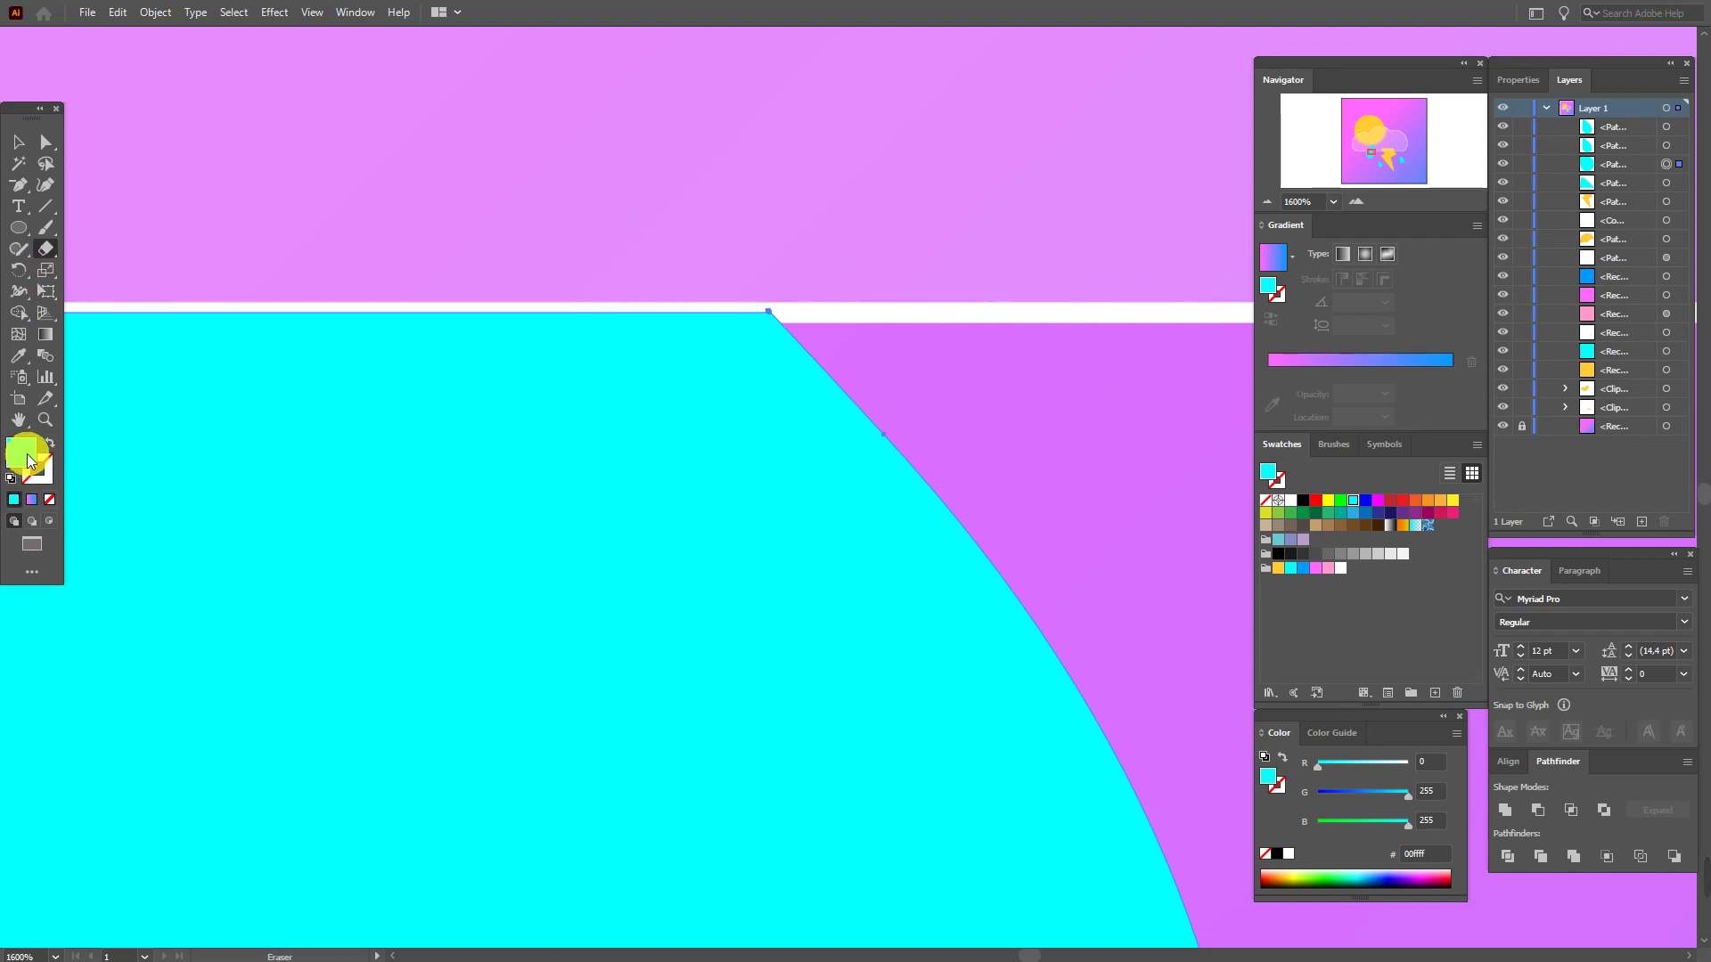
{"action": "left_click_drag", "start_coordinate": [244, 507], "coordinate": [99, 531]}
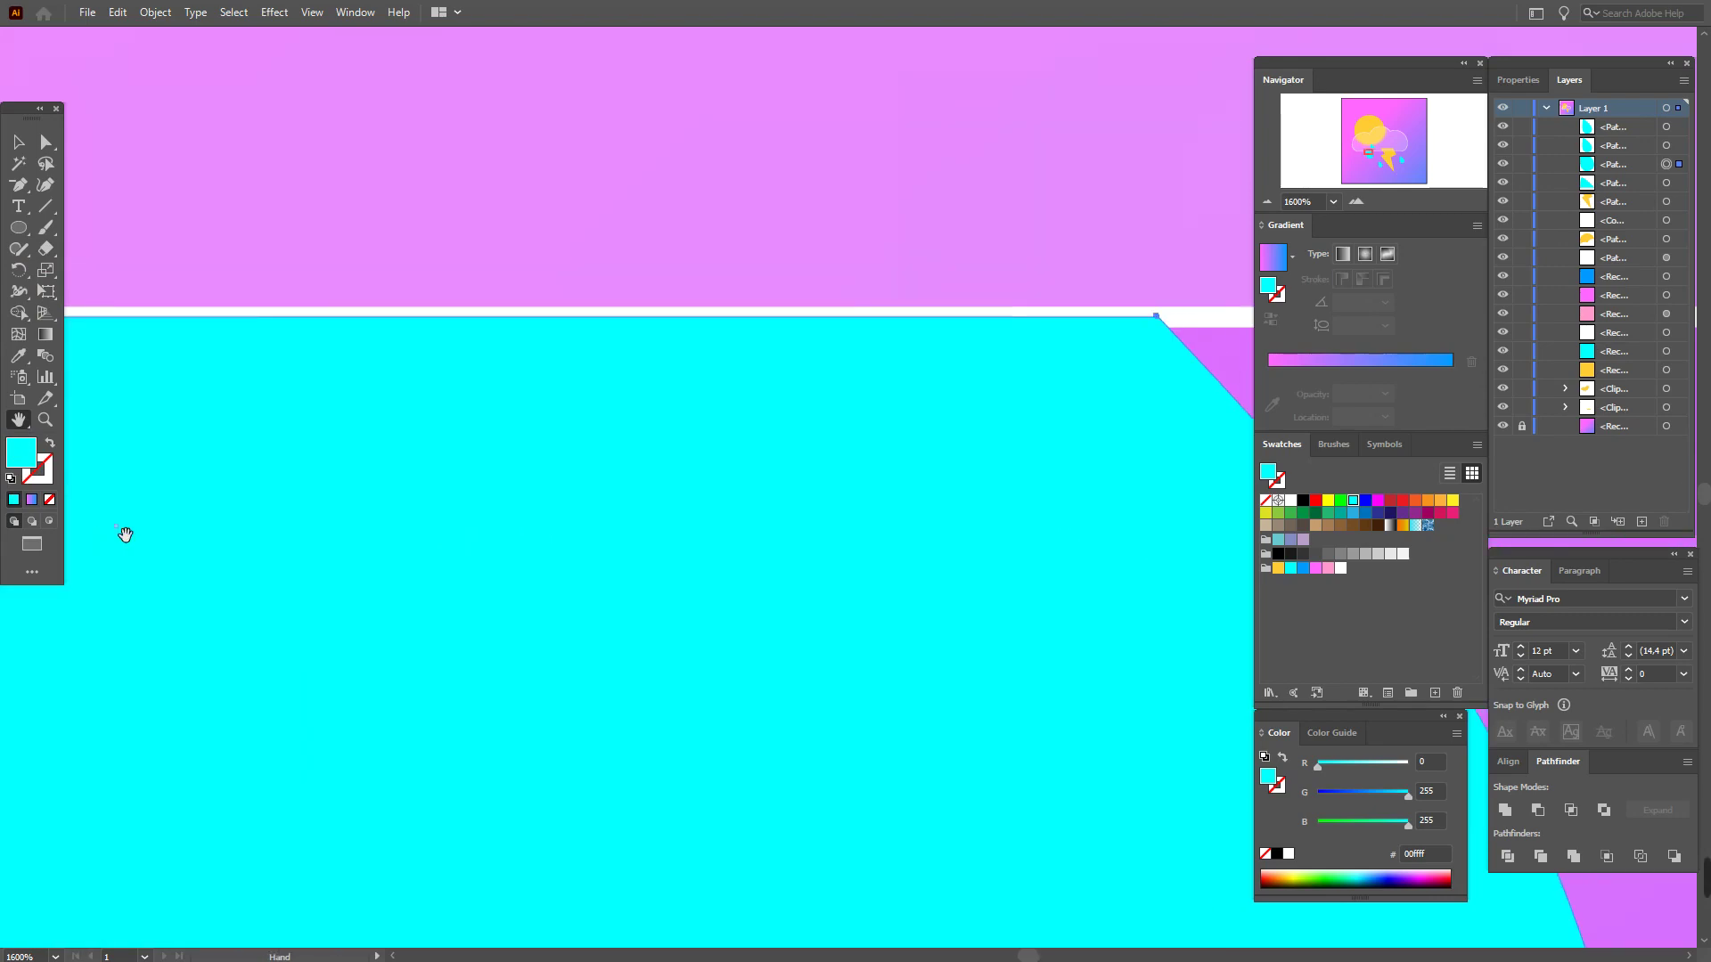
{"action": "left_click_drag", "start_coordinate": [843, 528], "coordinate": [571, 581]}
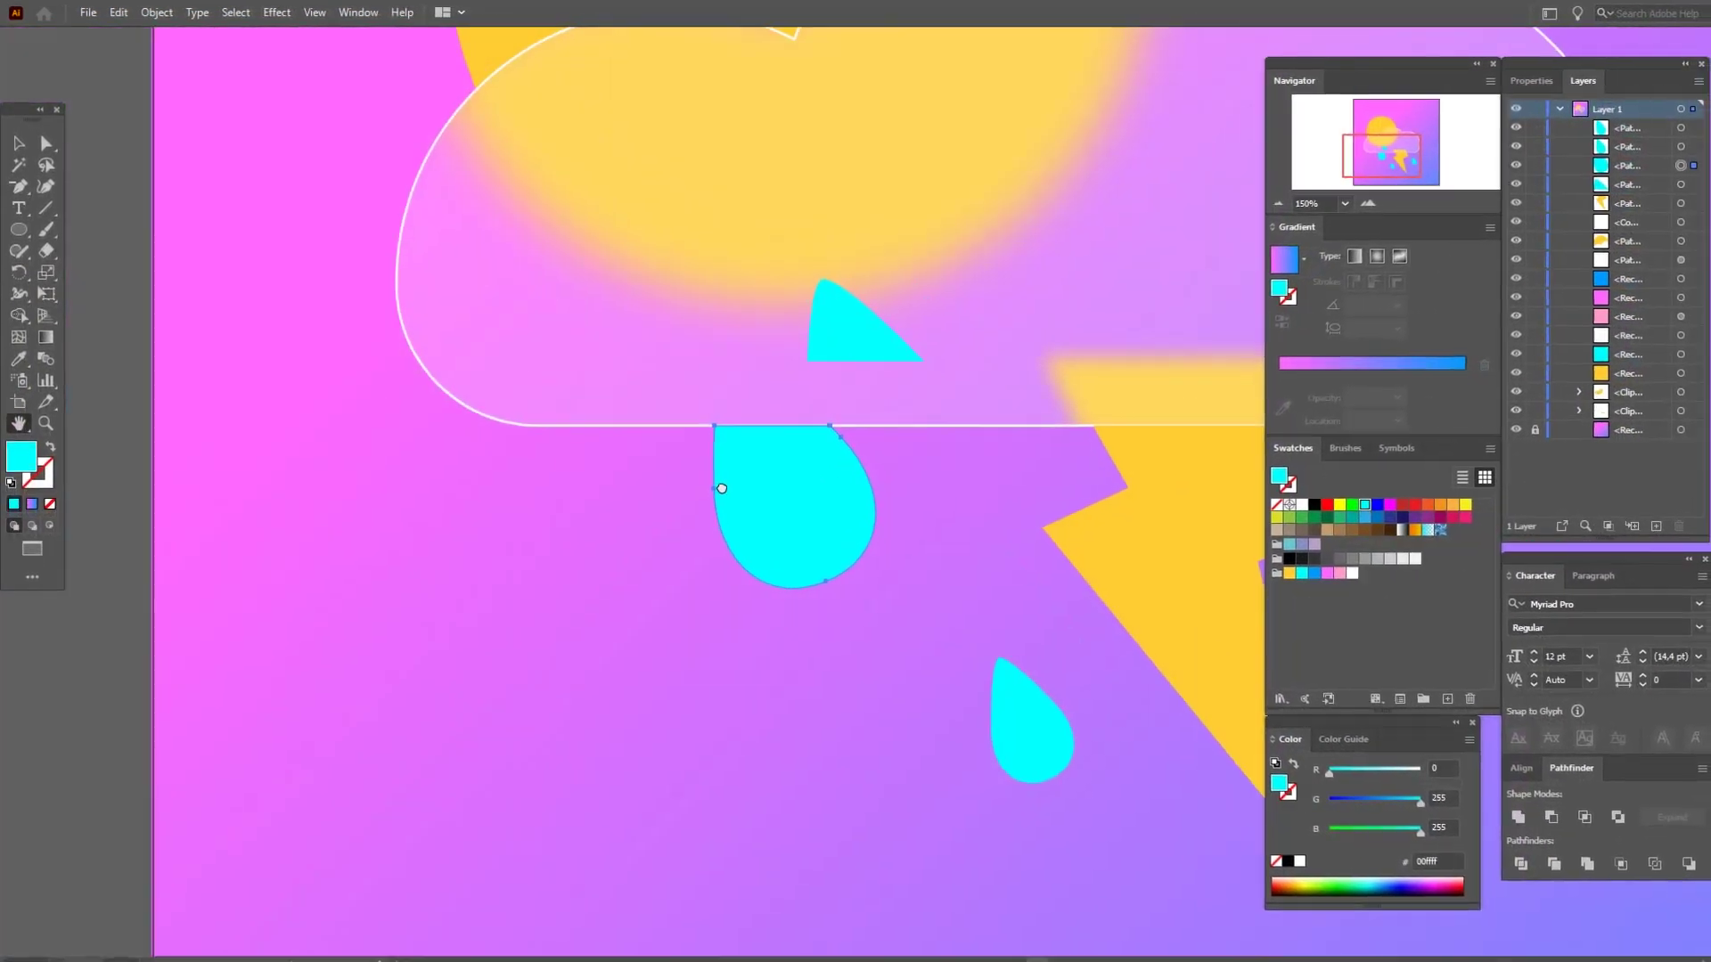
{"action": "left_click_drag", "start_coordinate": [722, 488], "coordinate": [431, 519]}
{"action": "left_click", "coordinate": [18, 142]}
{"action": "left_click", "coordinate": [361, 567]}
{"action": "left_click_drag", "start_coordinate": [577, 387], "coordinate": [507, 412]}
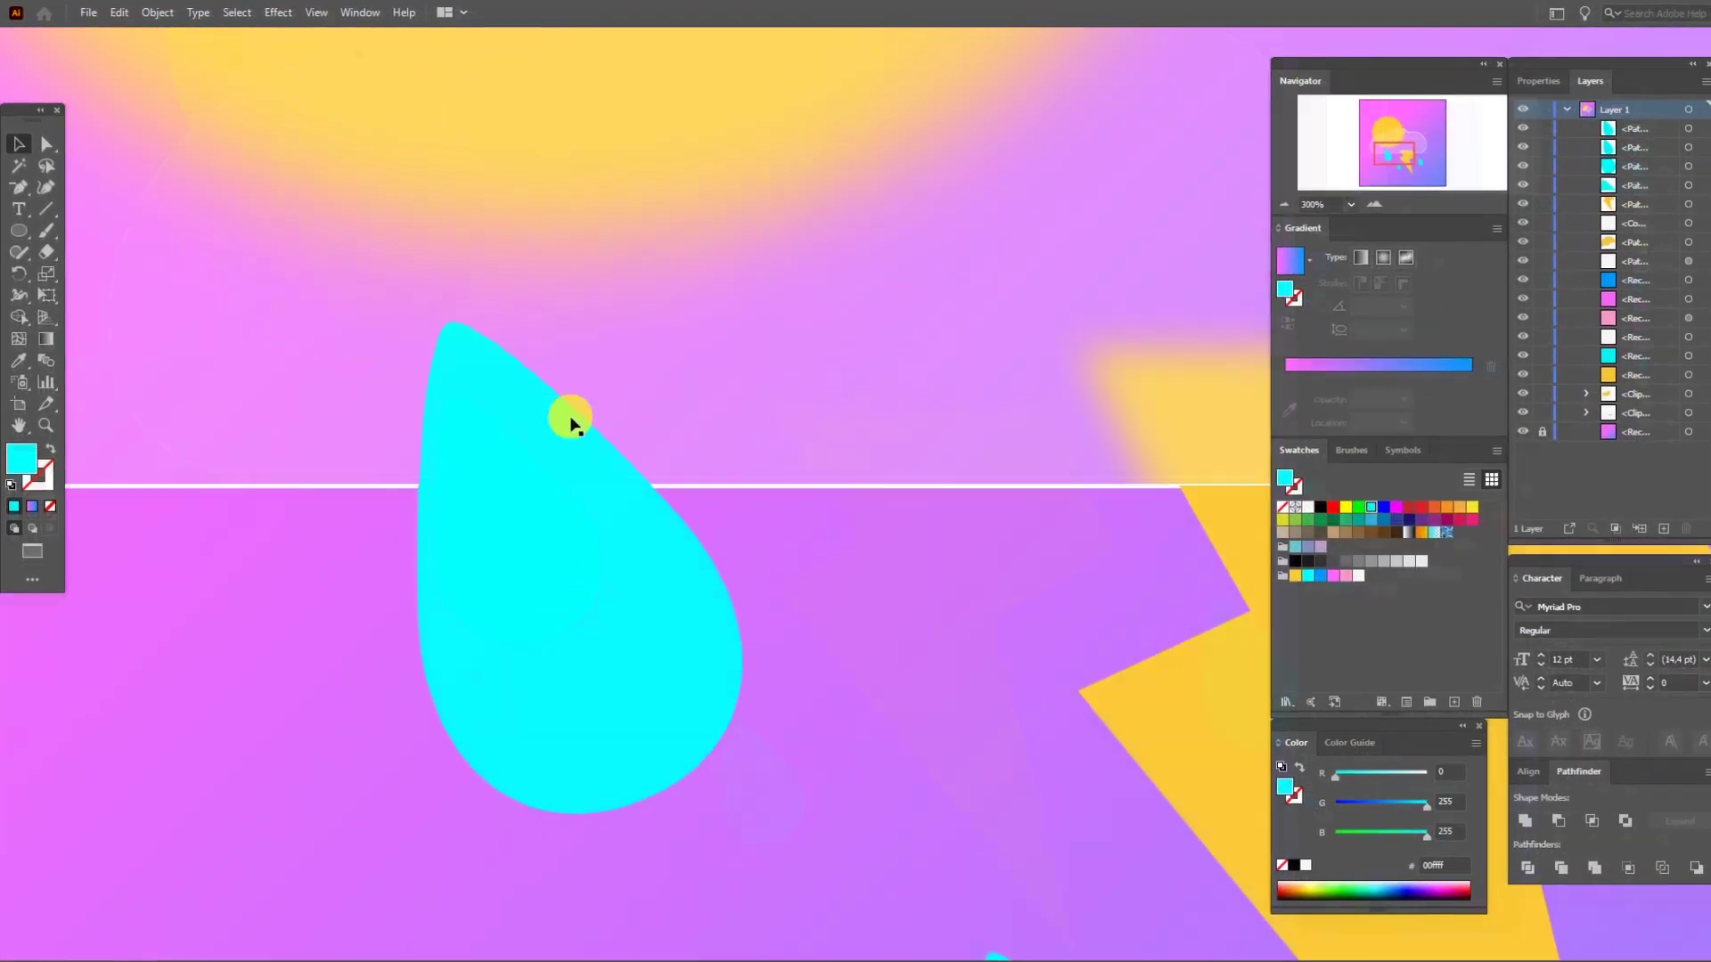
- Apply a Gaussian Blur with a 4-pixel radius to the raindrop tip inside the cloud
{"action": "left_click", "coordinate": [533, 432]}
{"action": "left_click", "coordinate": [274, 12]}
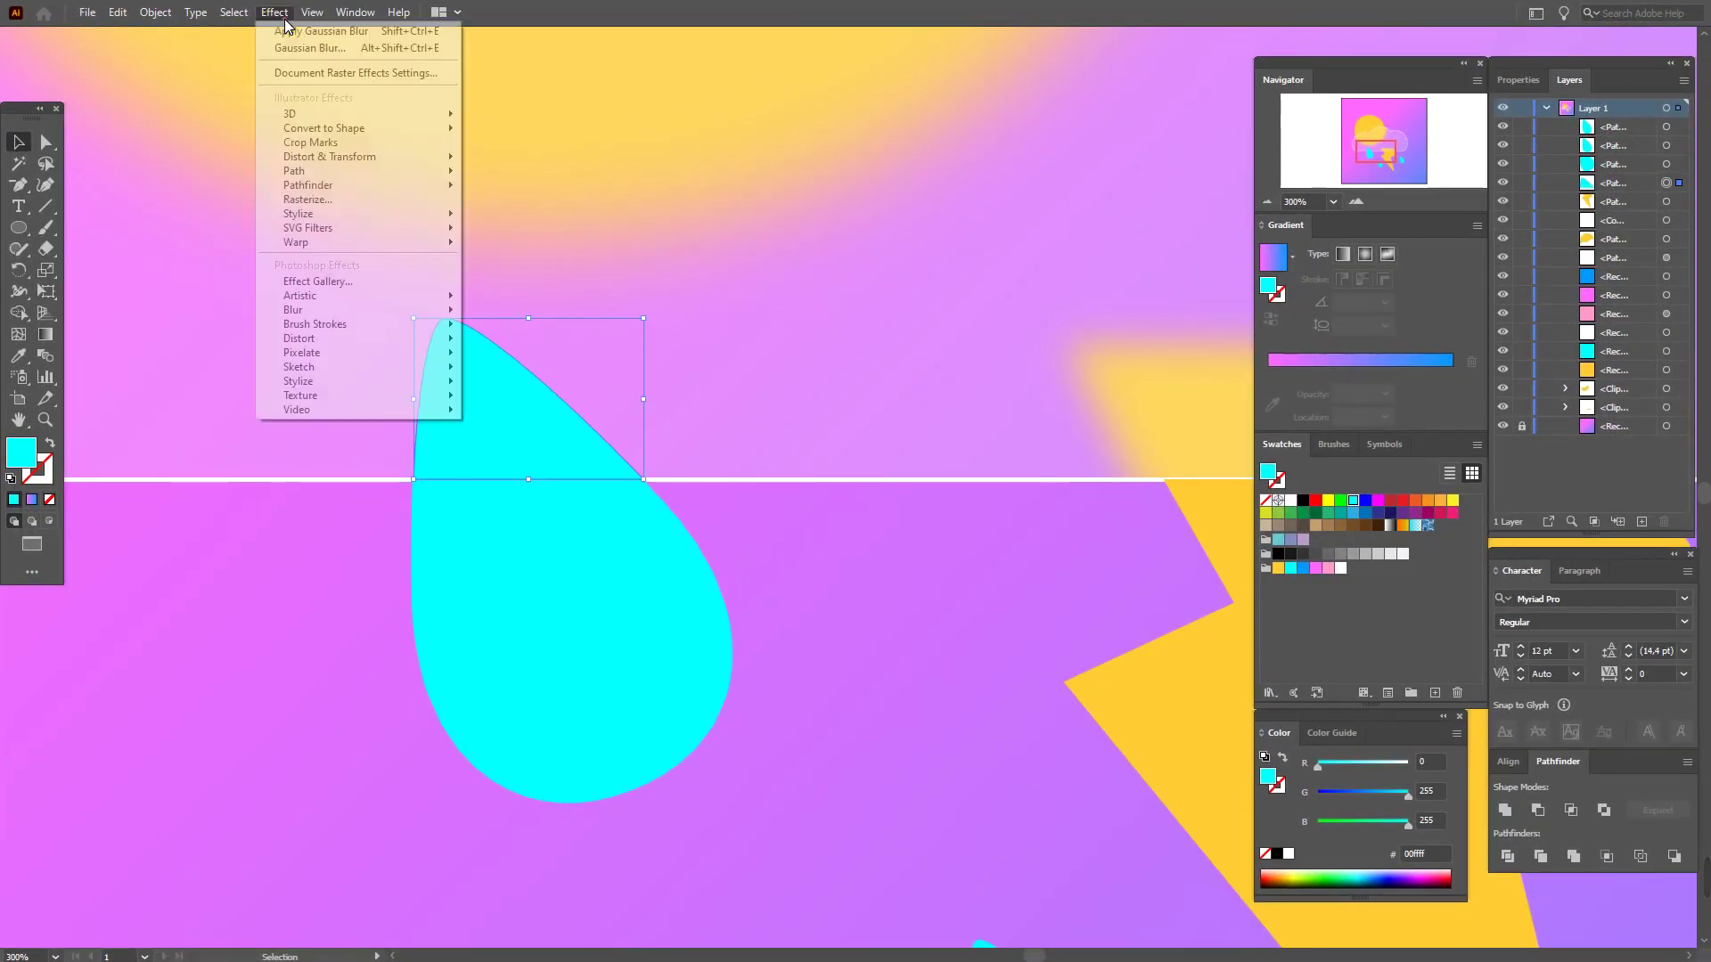
{"action": "mouse_move", "coordinate": [410, 309]}
{"action": "left_click", "coordinate": [497, 313]}
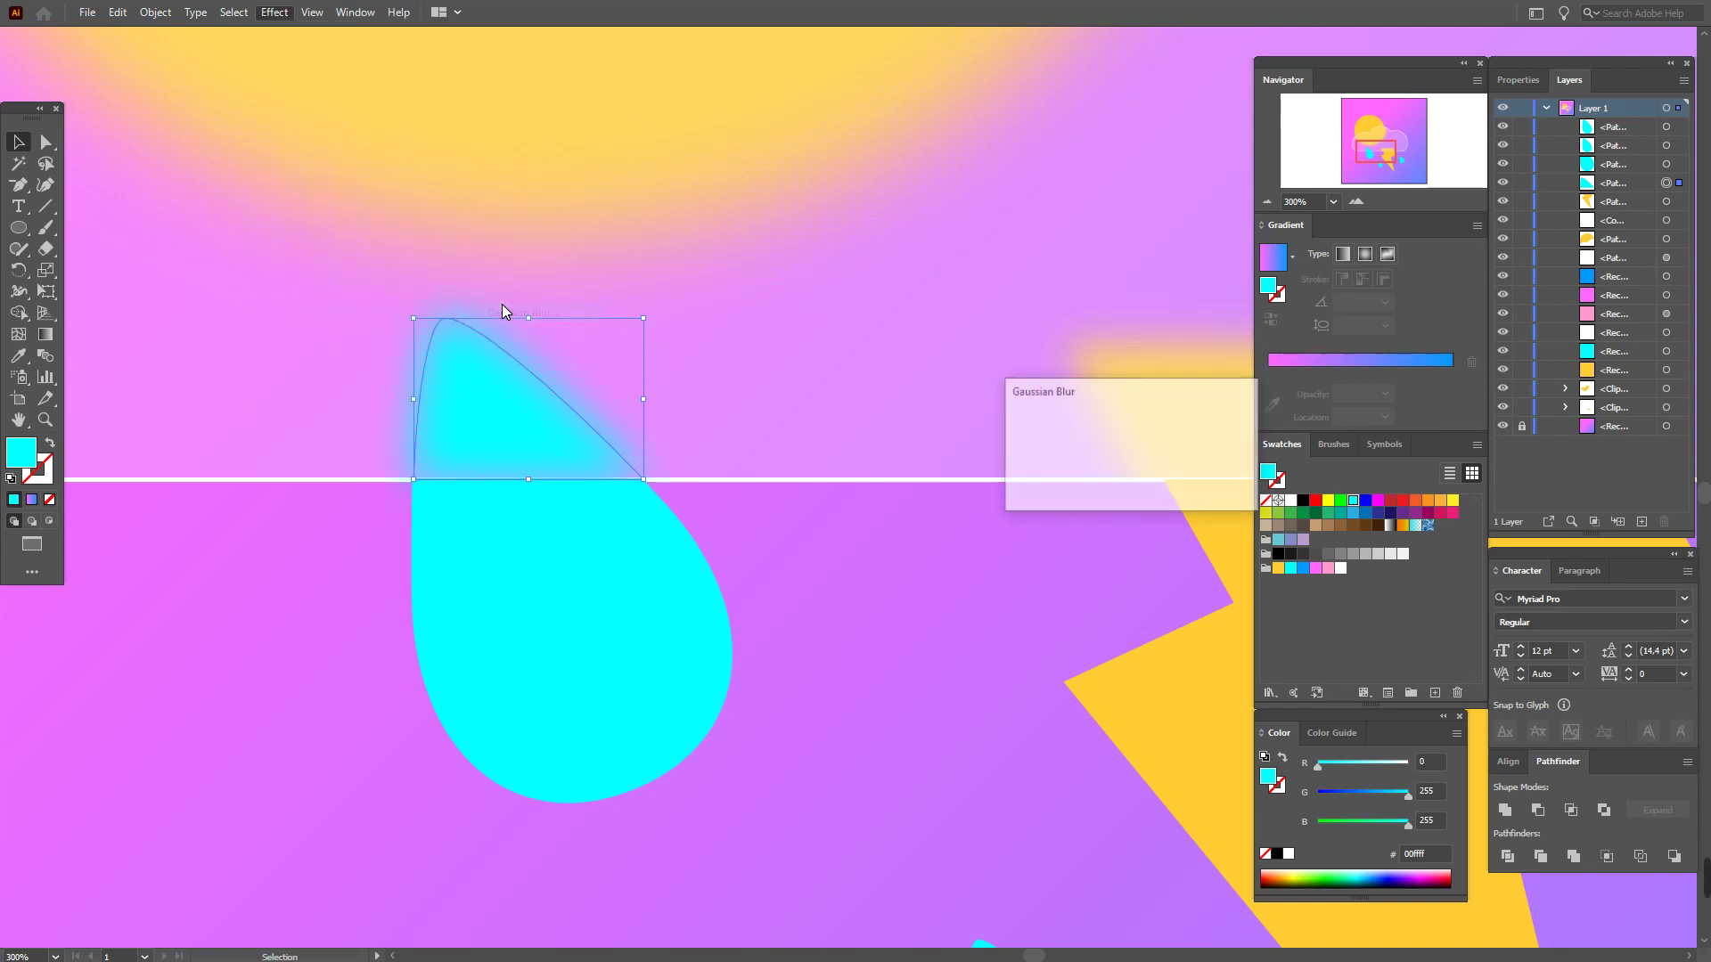
{"action": "left_click", "coordinate": [1234, 439]}
{"action": "type", "text": "4"}
{"action": "left_click", "coordinate": [1023, 473]}
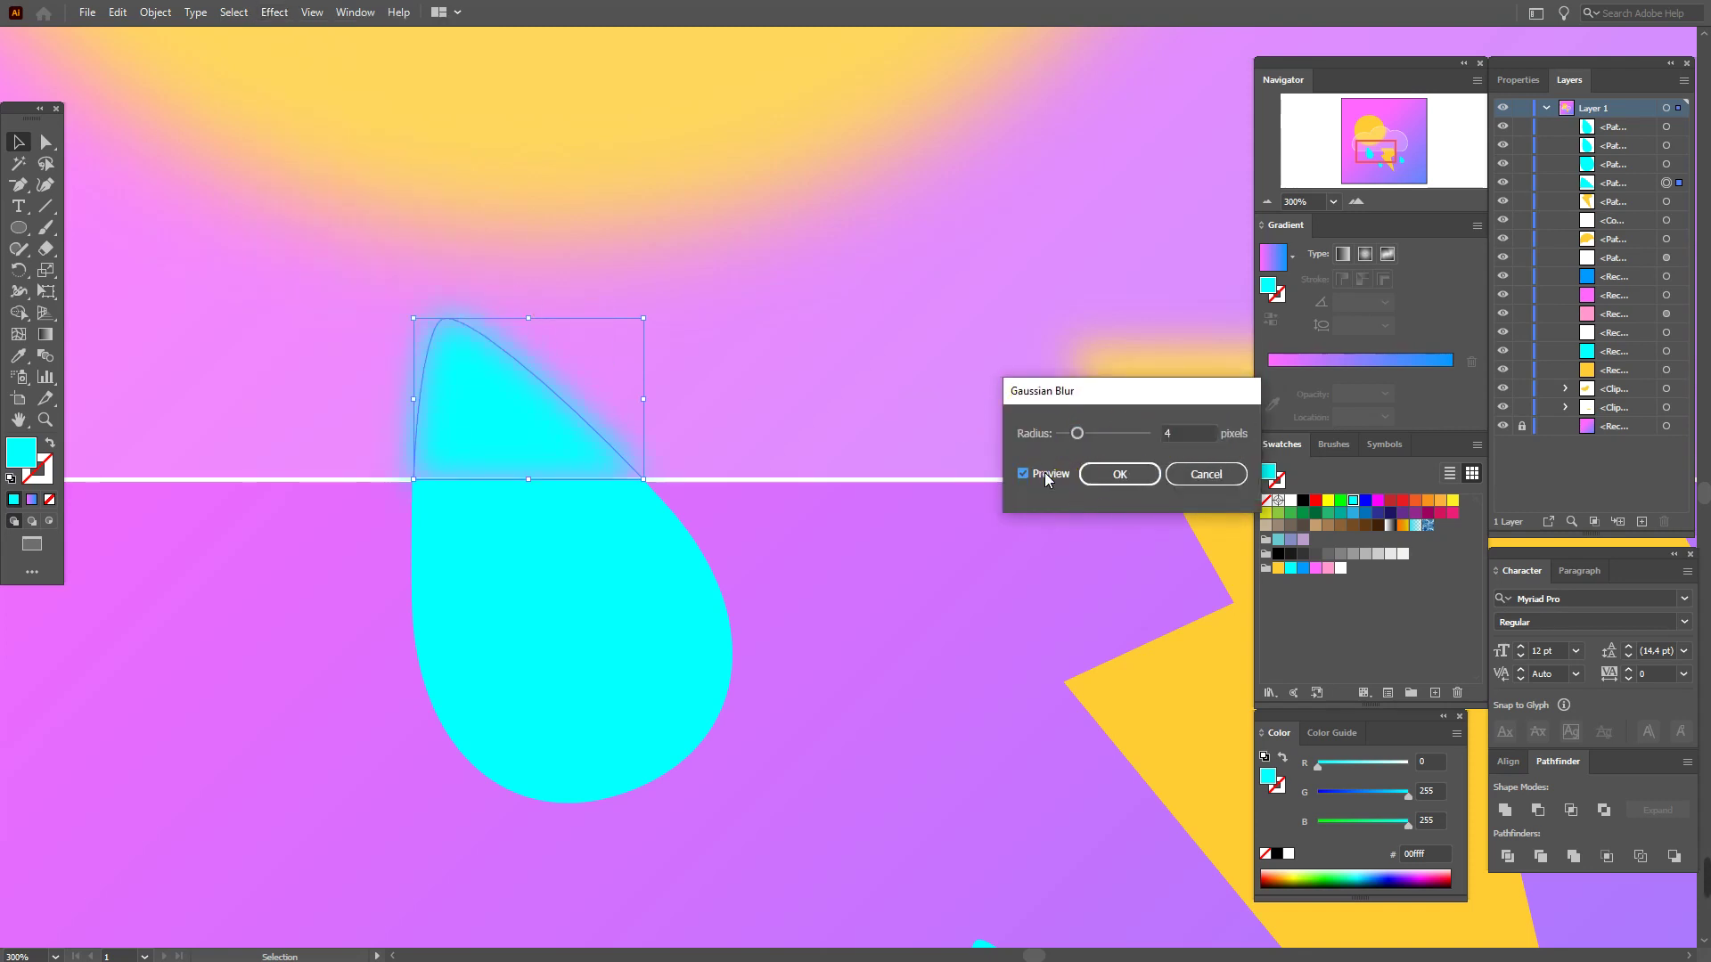
{"action": "left_click", "coordinate": [1128, 488]}
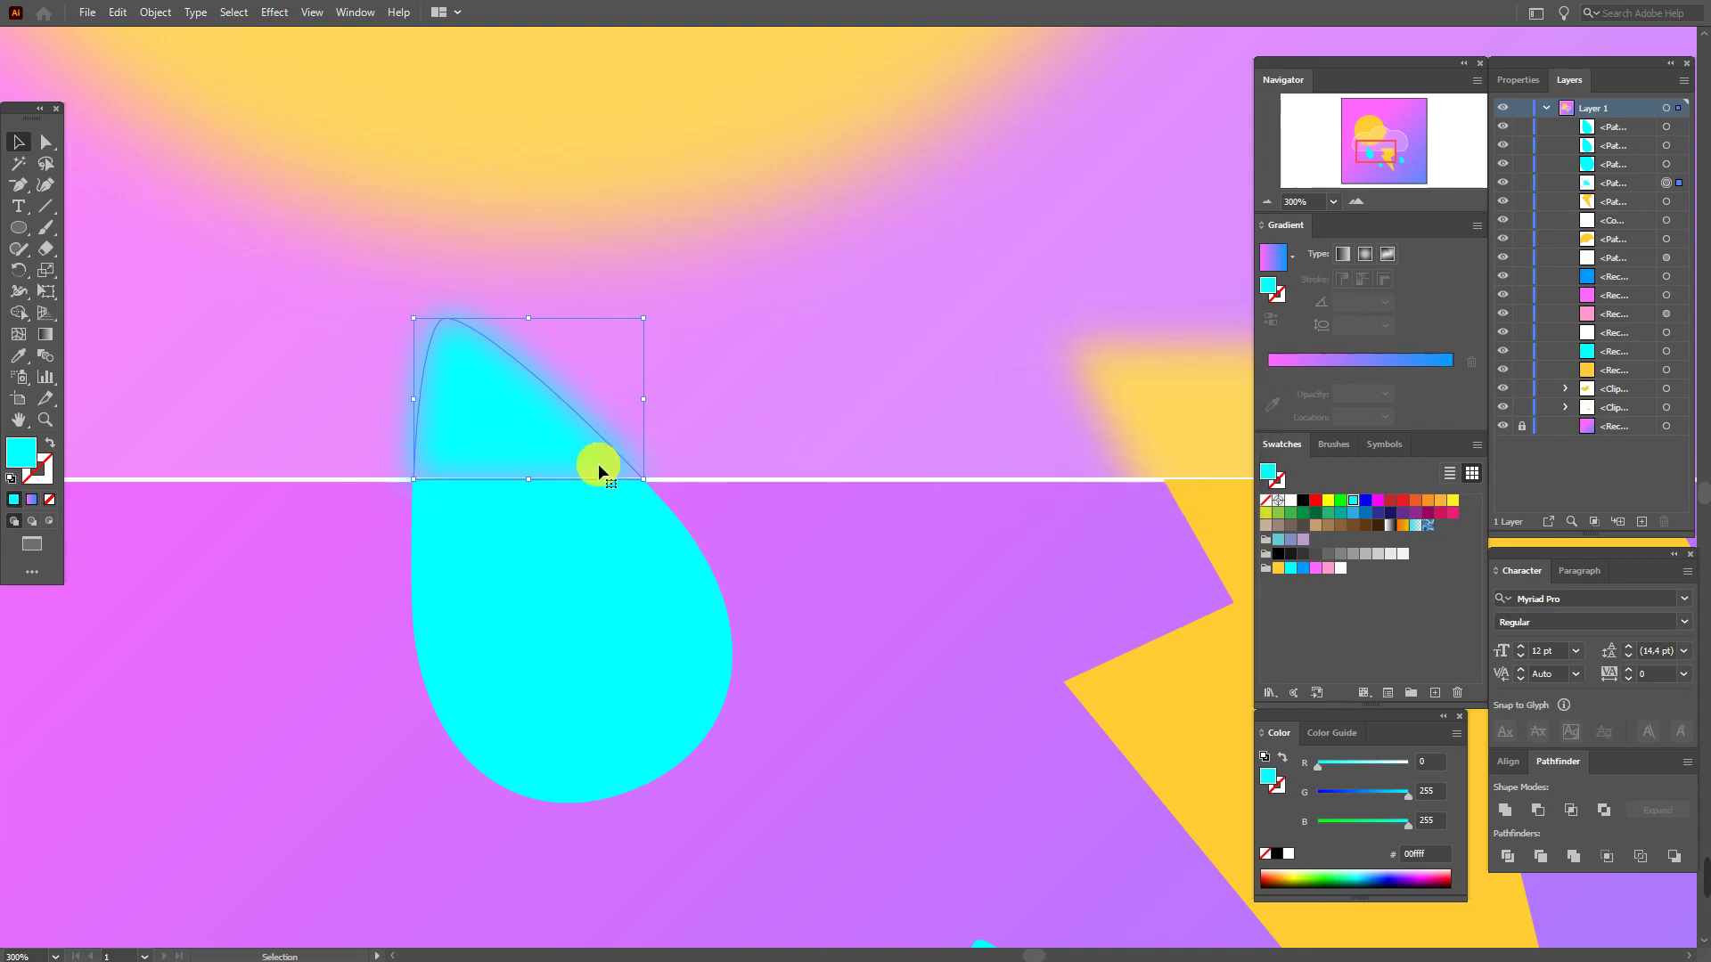
- Stretch the blurred raindrop tip slightly below the cloud edge and wider than the drop on both sides
{"action": "left_click_drag", "start_coordinate": [525, 481], "coordinate": [537, 506]}
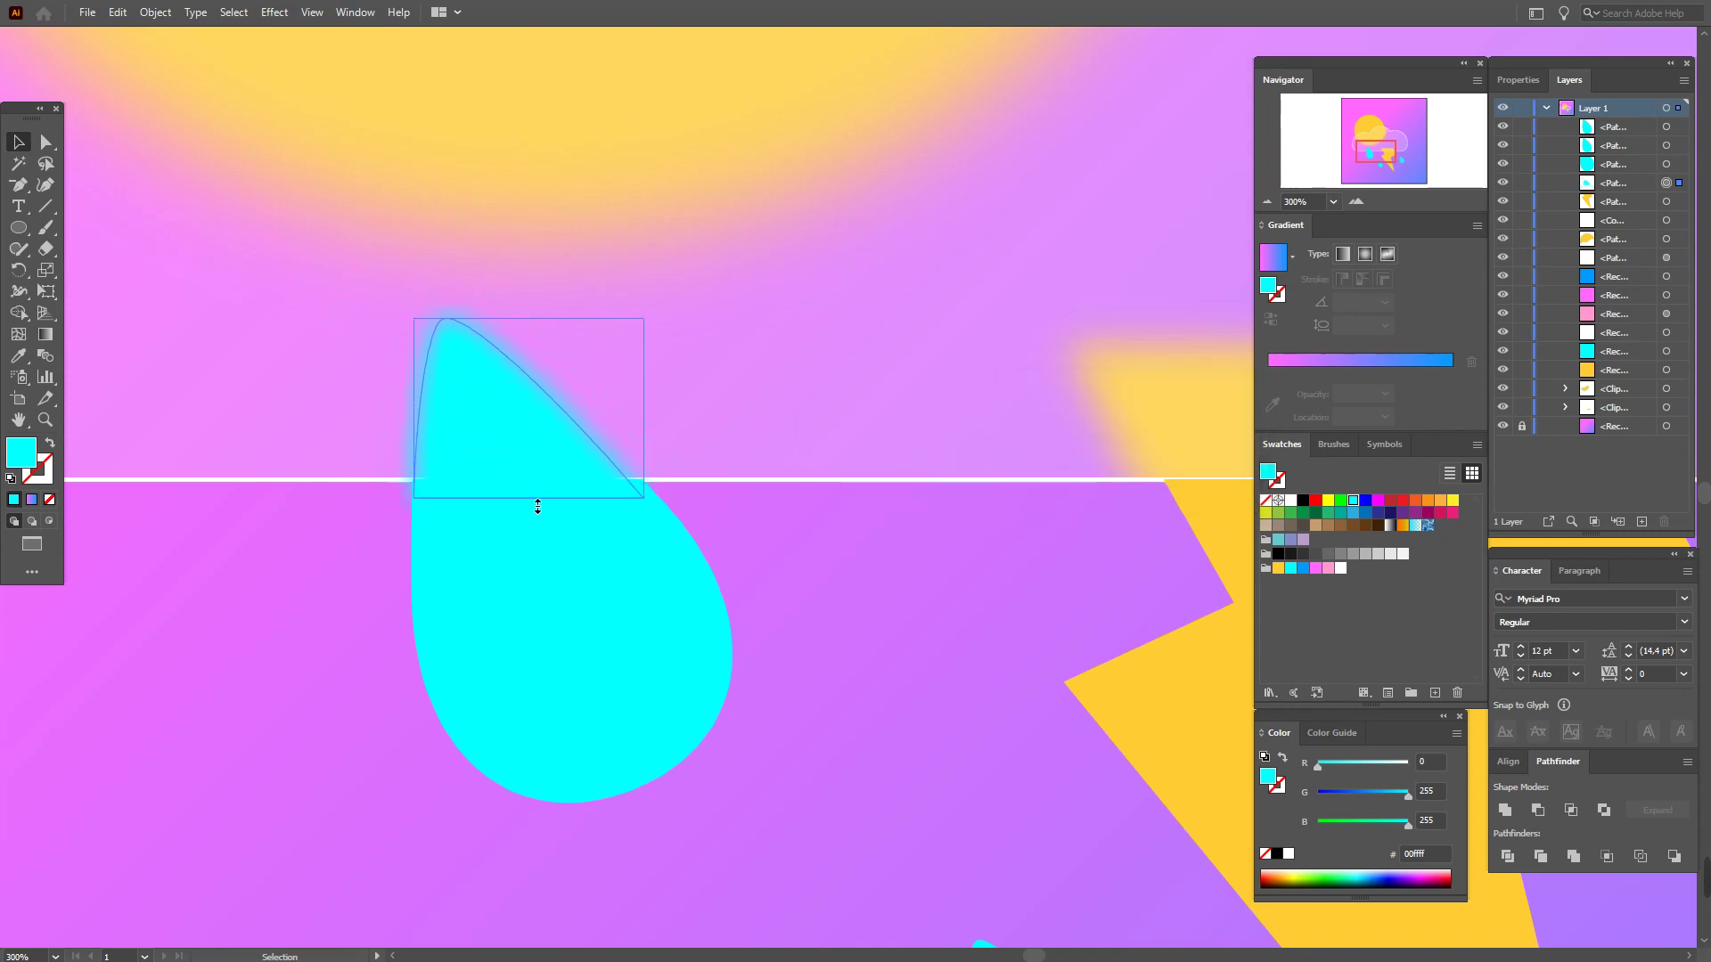
{"action": "left_click_drag", "start_coordinate": [415, 410], "coordinate": [389, 410]}
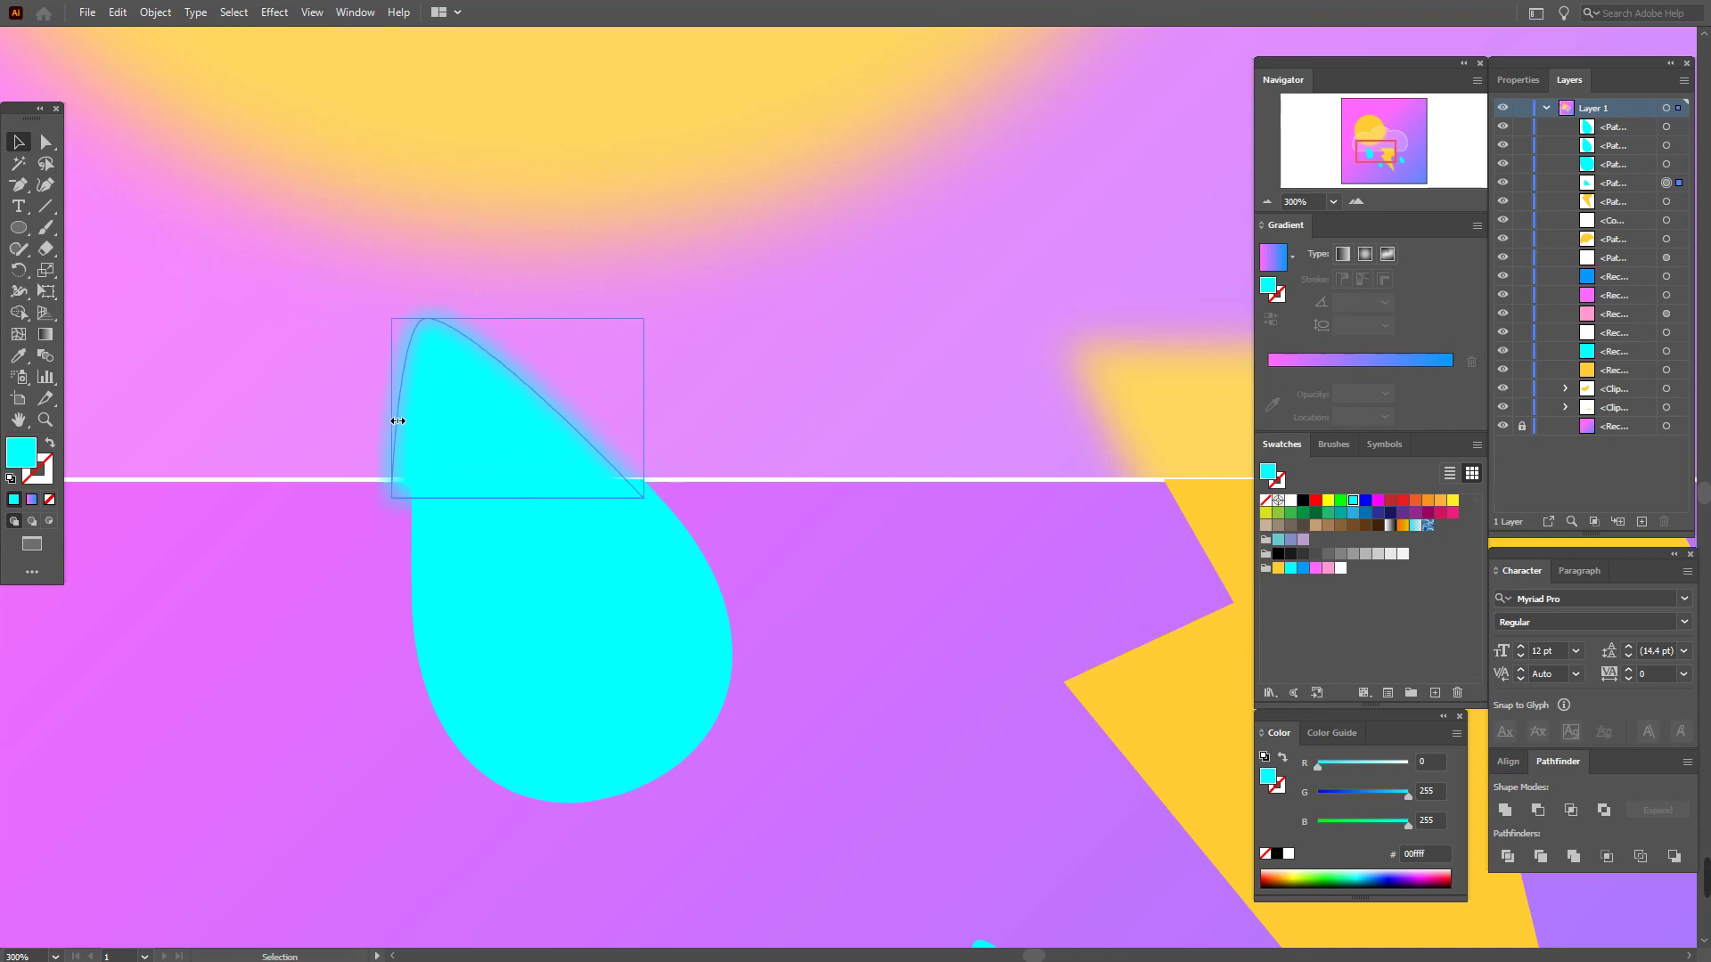
{"action": "left_click_drag", "start_coordinate": [643, 409], "coordinate": [705, 429]}
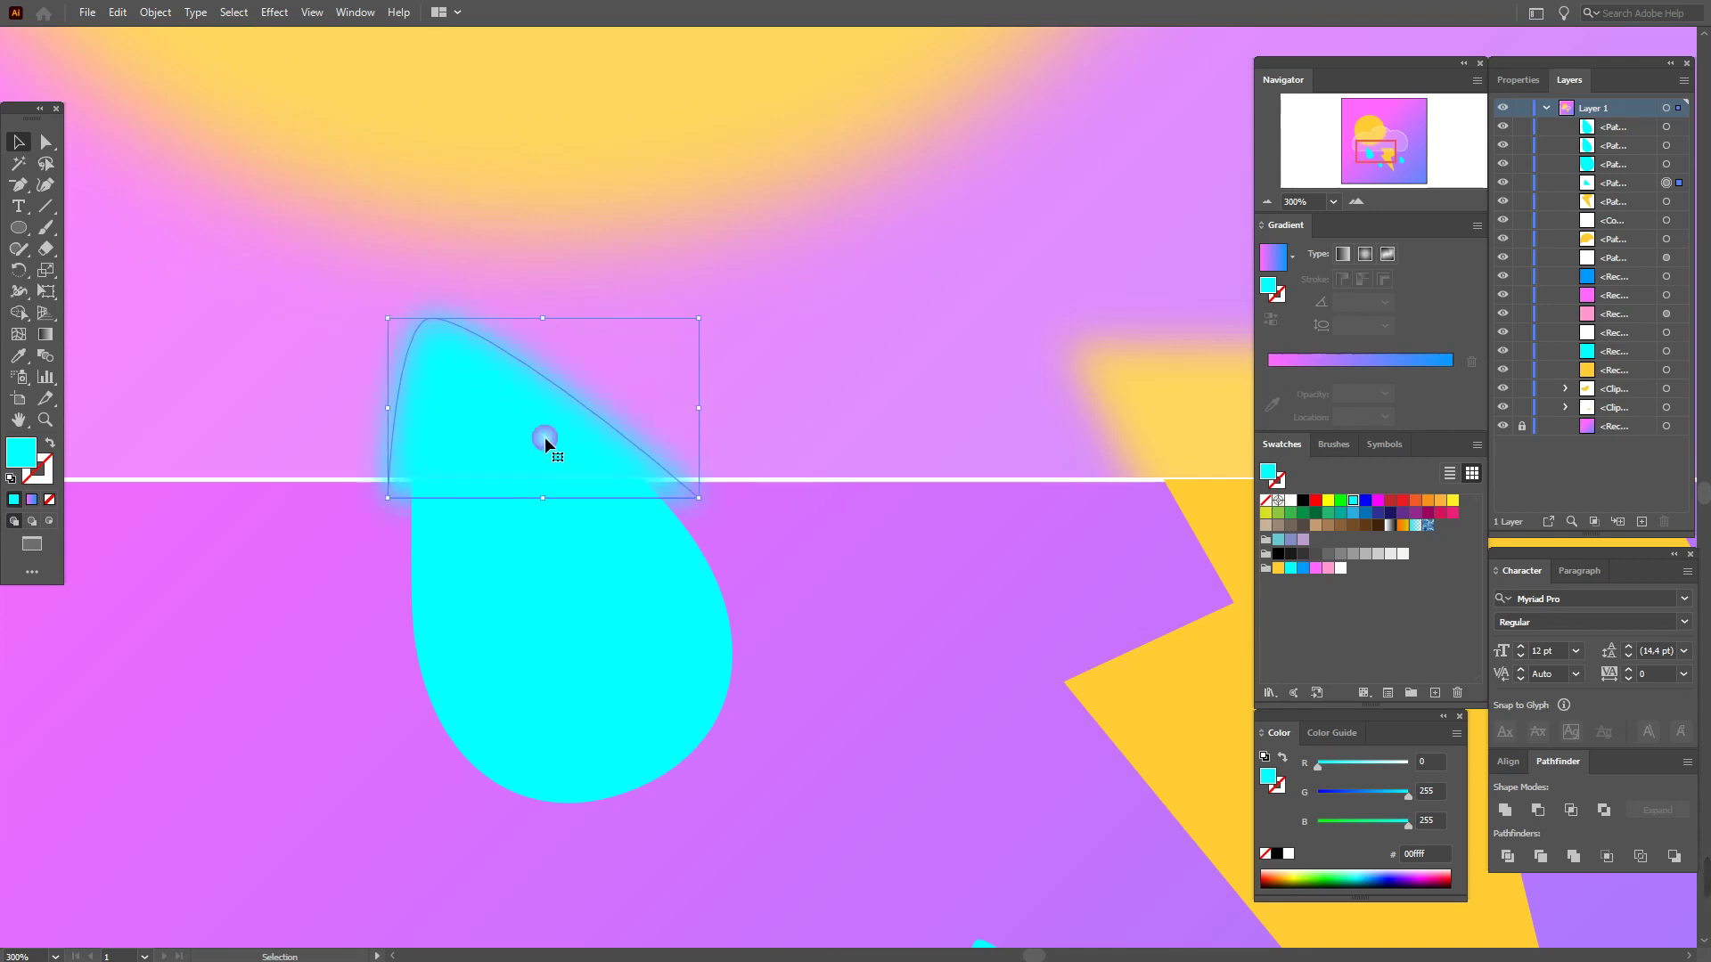
{"action": "left_click_drag", "start_coordinate": [395, 419], "coordinate": [384, 422]}
{"action": "left_click", "coordinate": [531, 499]}
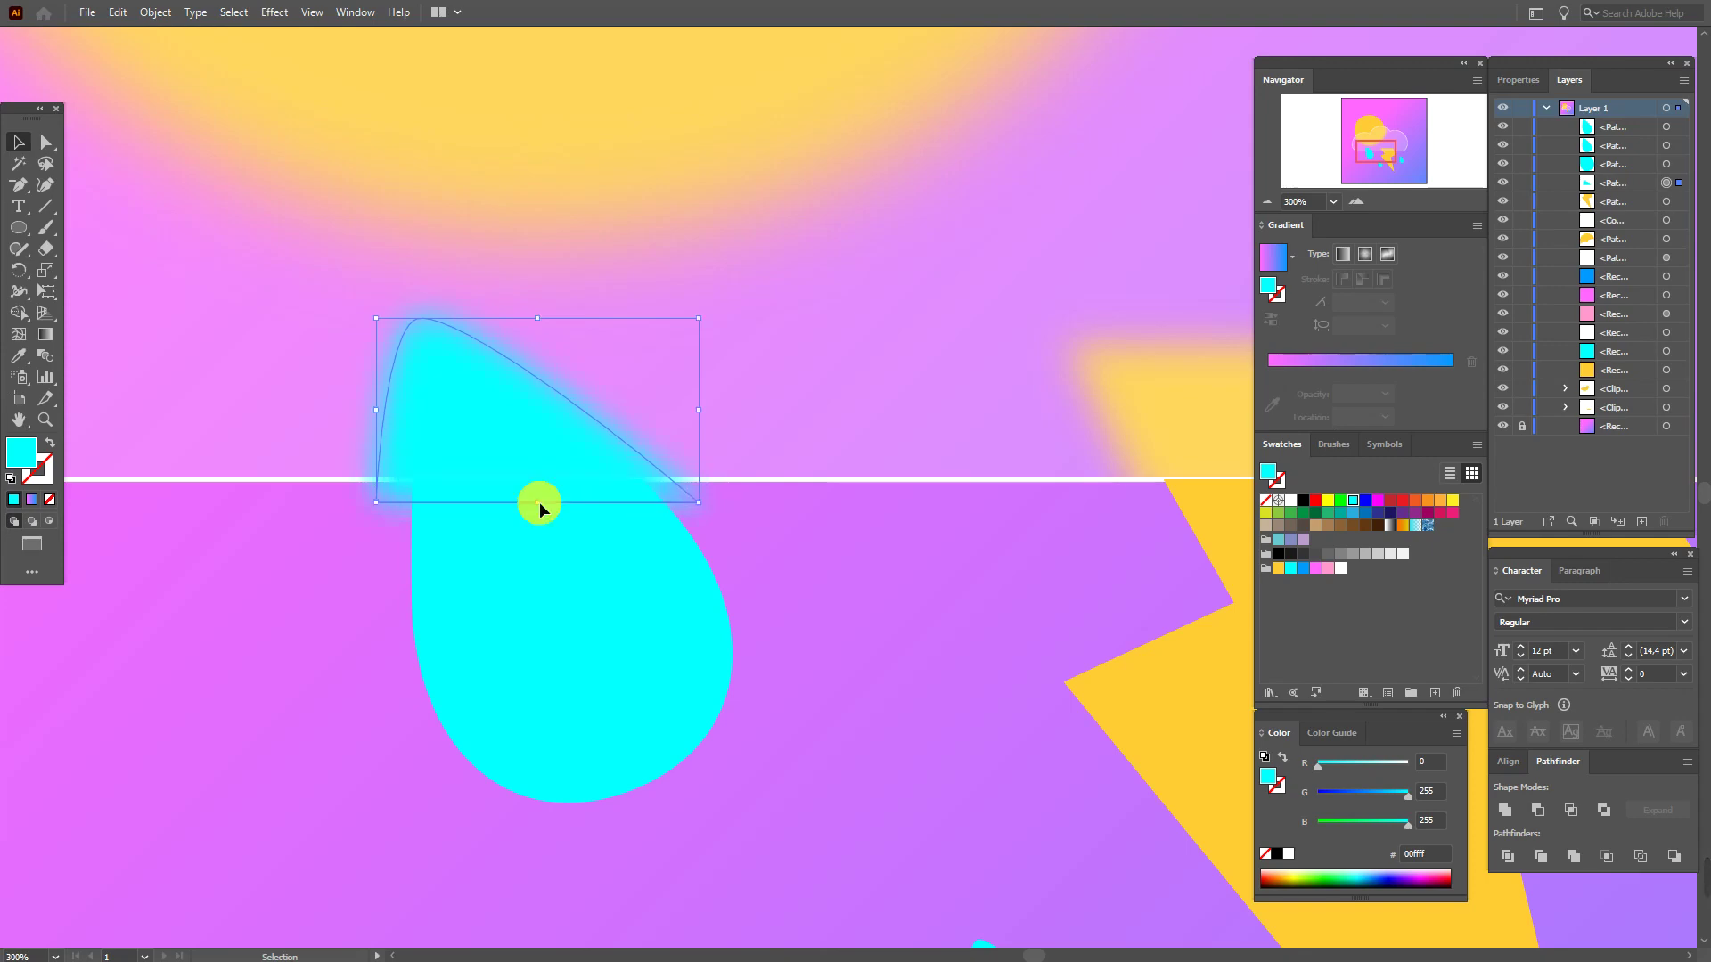
{"action": "left_click", "coordinate": [789, 551]}
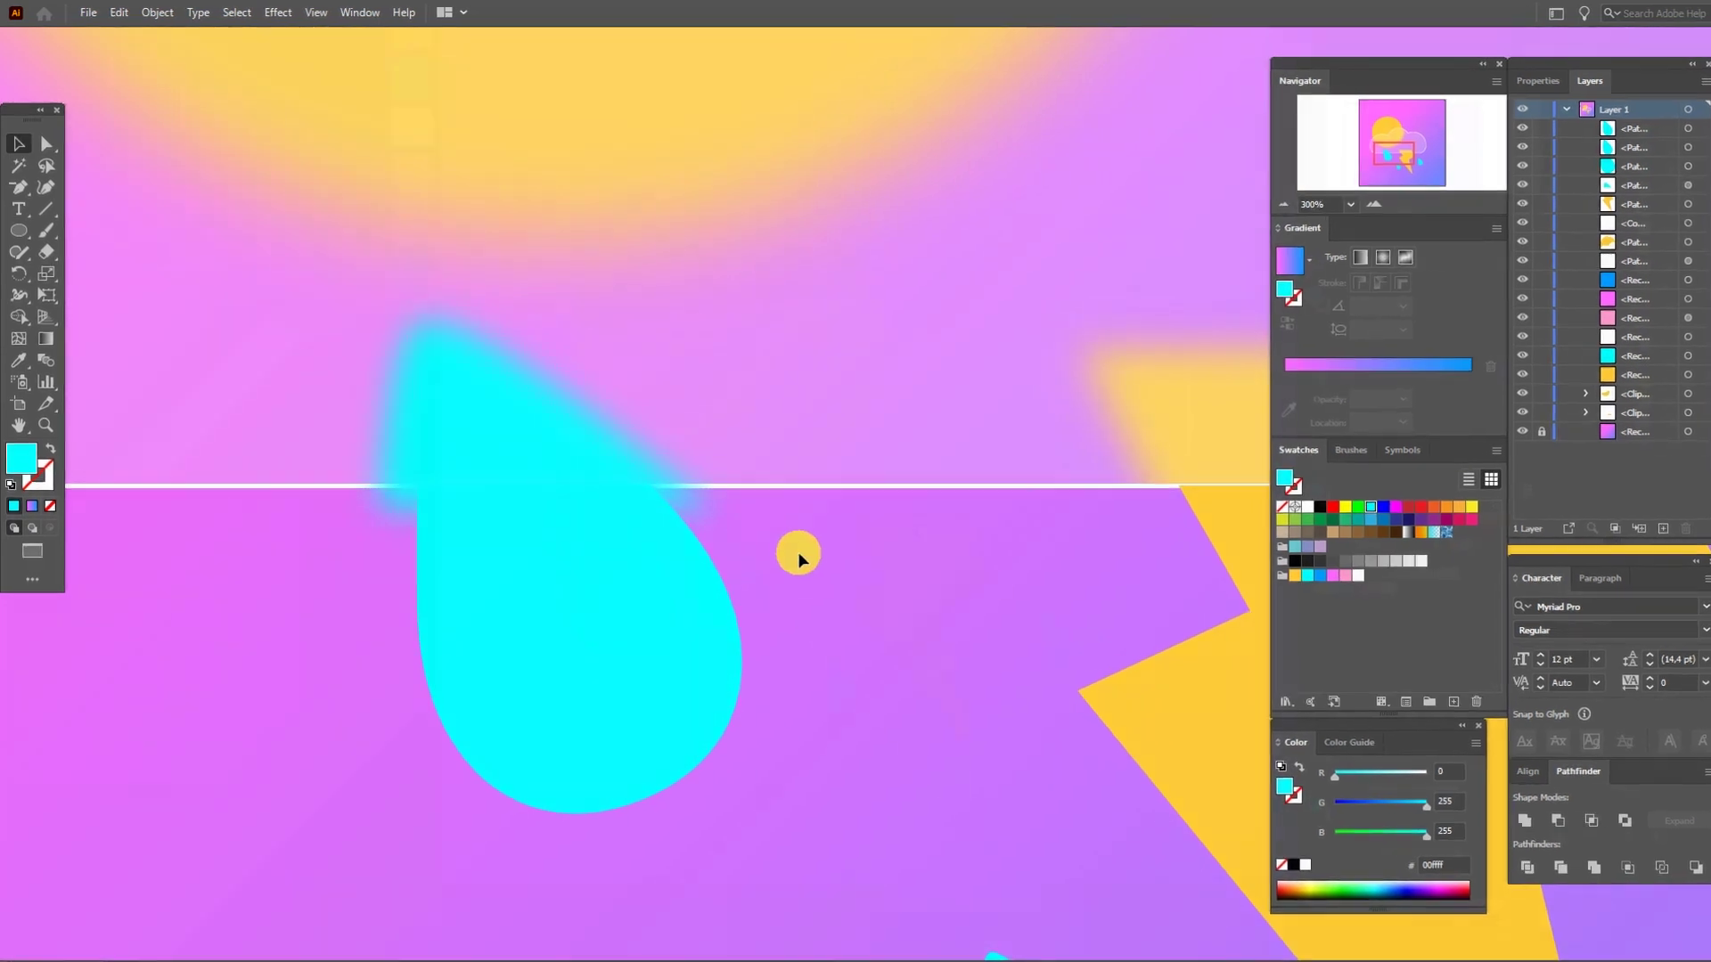
- Paste a copy of the cloud's fill shape in front and bring it to the front of all objects
{"action": "key", "text": "z"}
{"action": "left_click", "coordinate": [867, 546], "text": "alt"}
{"action": "left_click", "coordinate": [20, 144]}
{"action": "left_click", "coordinate": [675, 412]}
{"action": "key", "text": "a"}
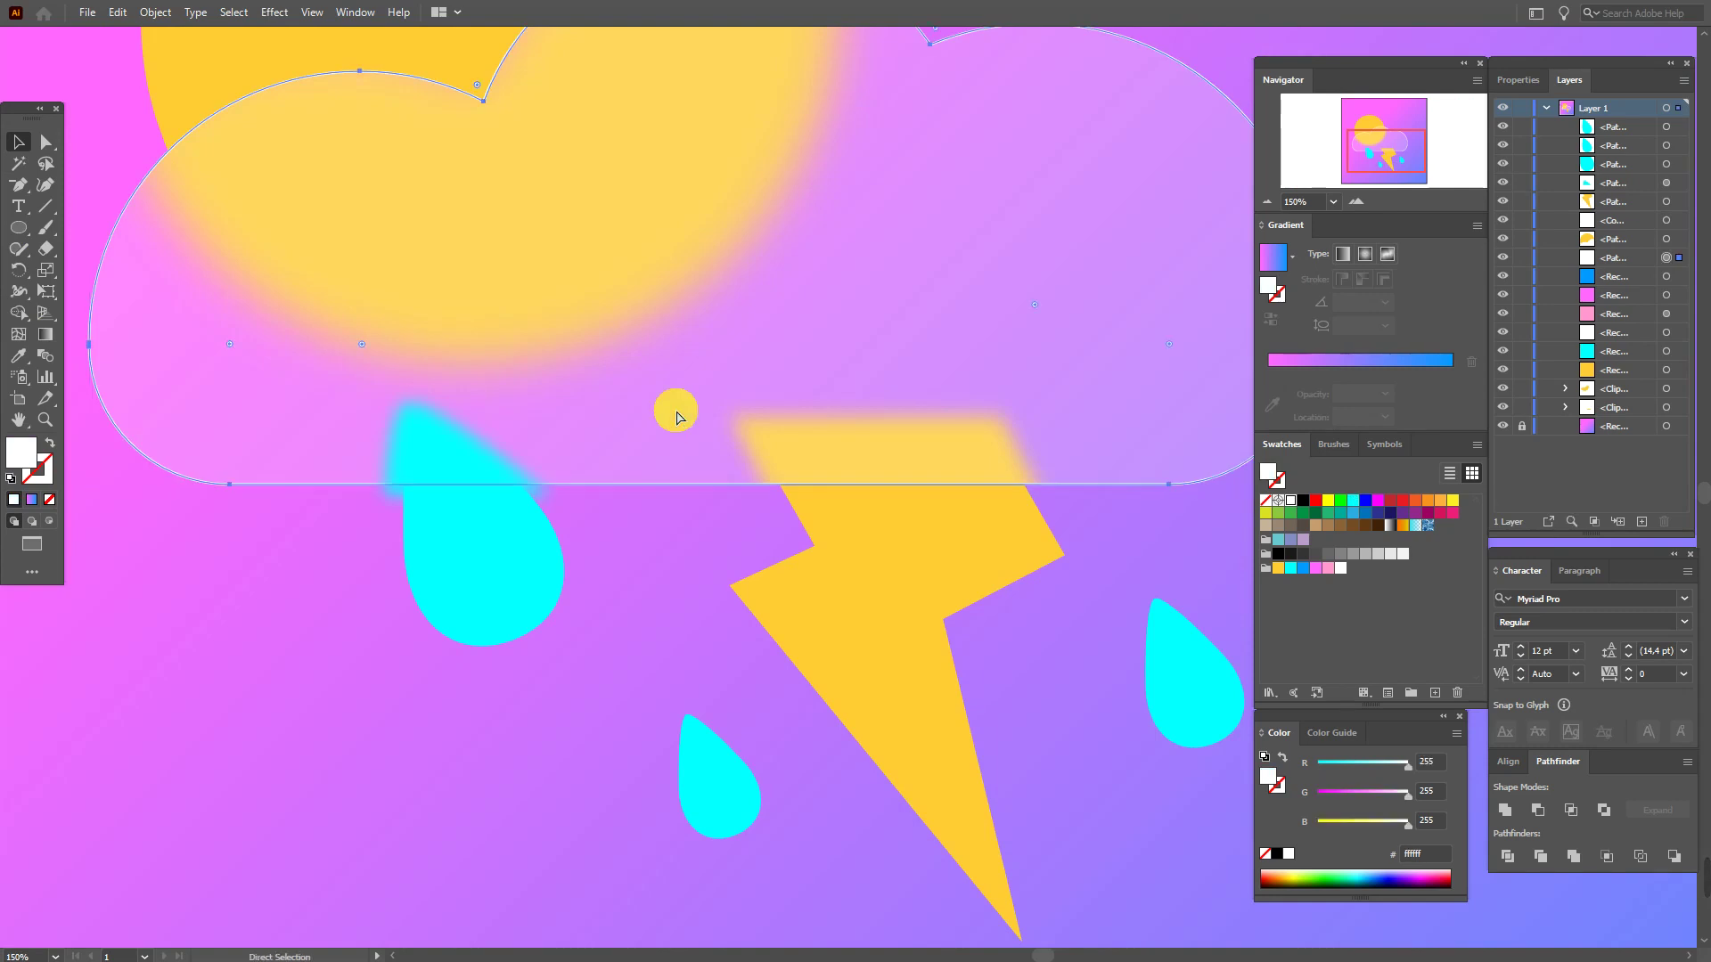
{"action": "key", "text": "ctrl+f"}
{"action": "key", "text": "v"}
{"action": "right_click", "coordinate": [676, 413]}
{"action": "mouse_move", "coordinate": [815, 770]}
{"action": "left_click", "coordinate": [921, 759]}
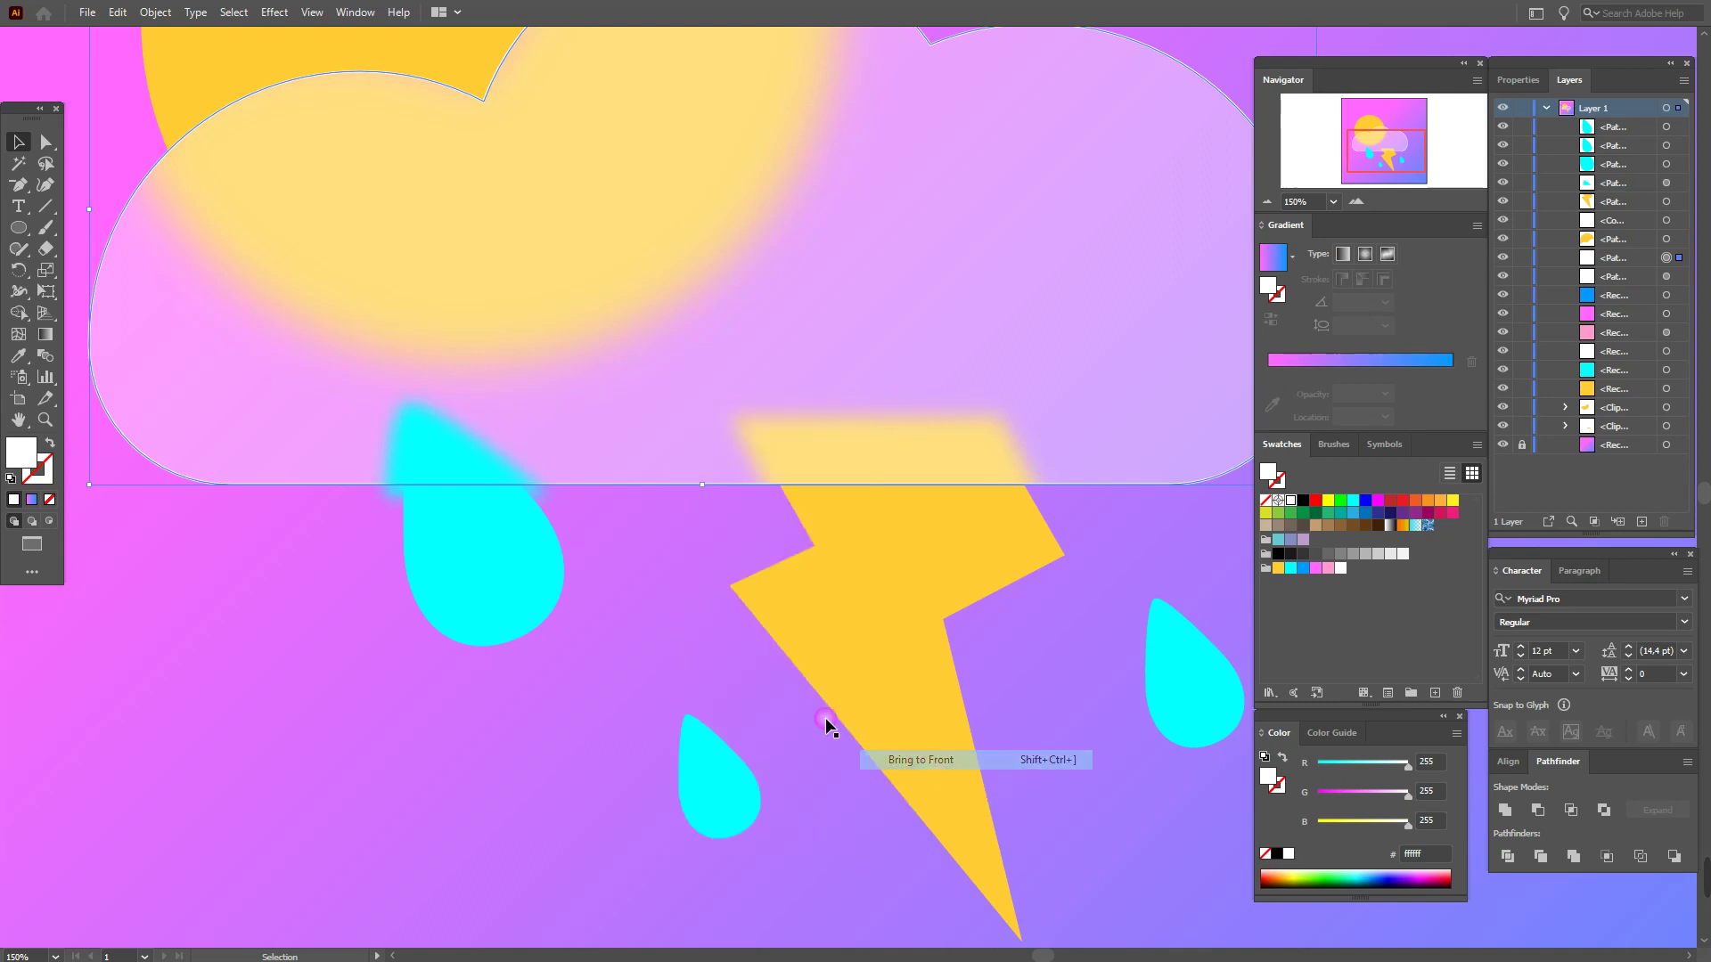
- Make a clipping mask from the front cloud copy and the blurred raindrop tip
{"action": "left_click", "coordinate": [394, 495], "text": "shift"}
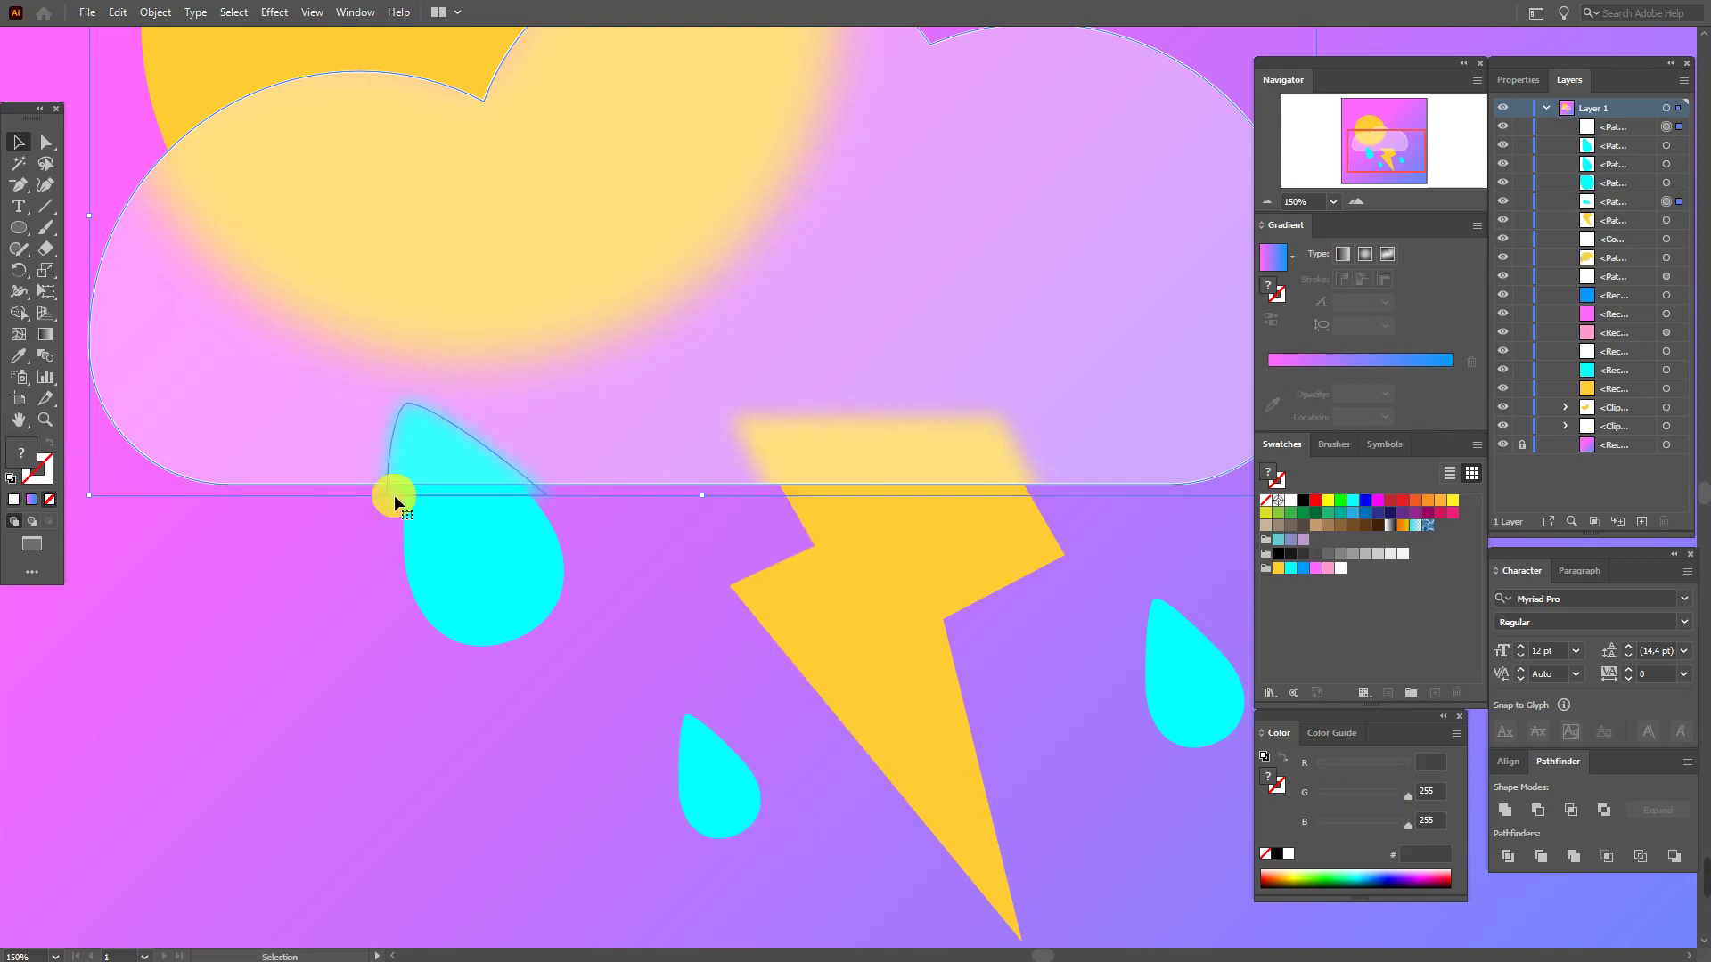
{"action": "right_click", "coordinate": [393, 494]}
{"action": "left_click", "coordinate": [492, 715]}
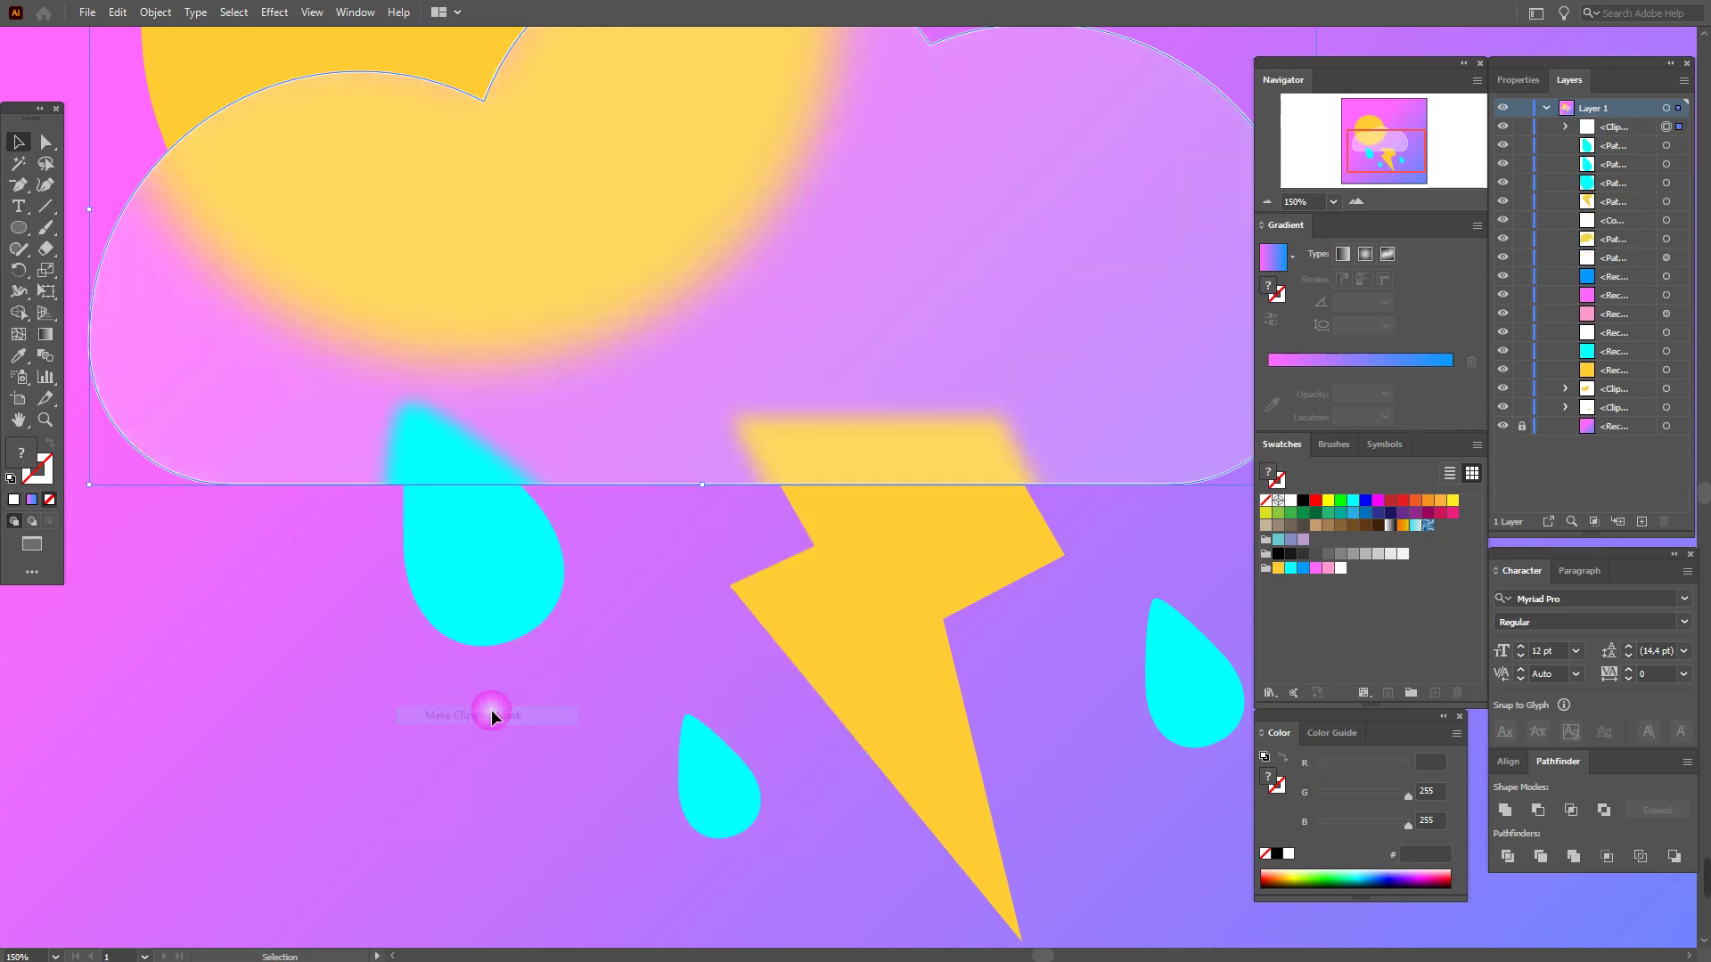
{"action": "left_click", "coordinate": [607, 634]}
{"action": "left_click", "coordinate": [448, 457]}
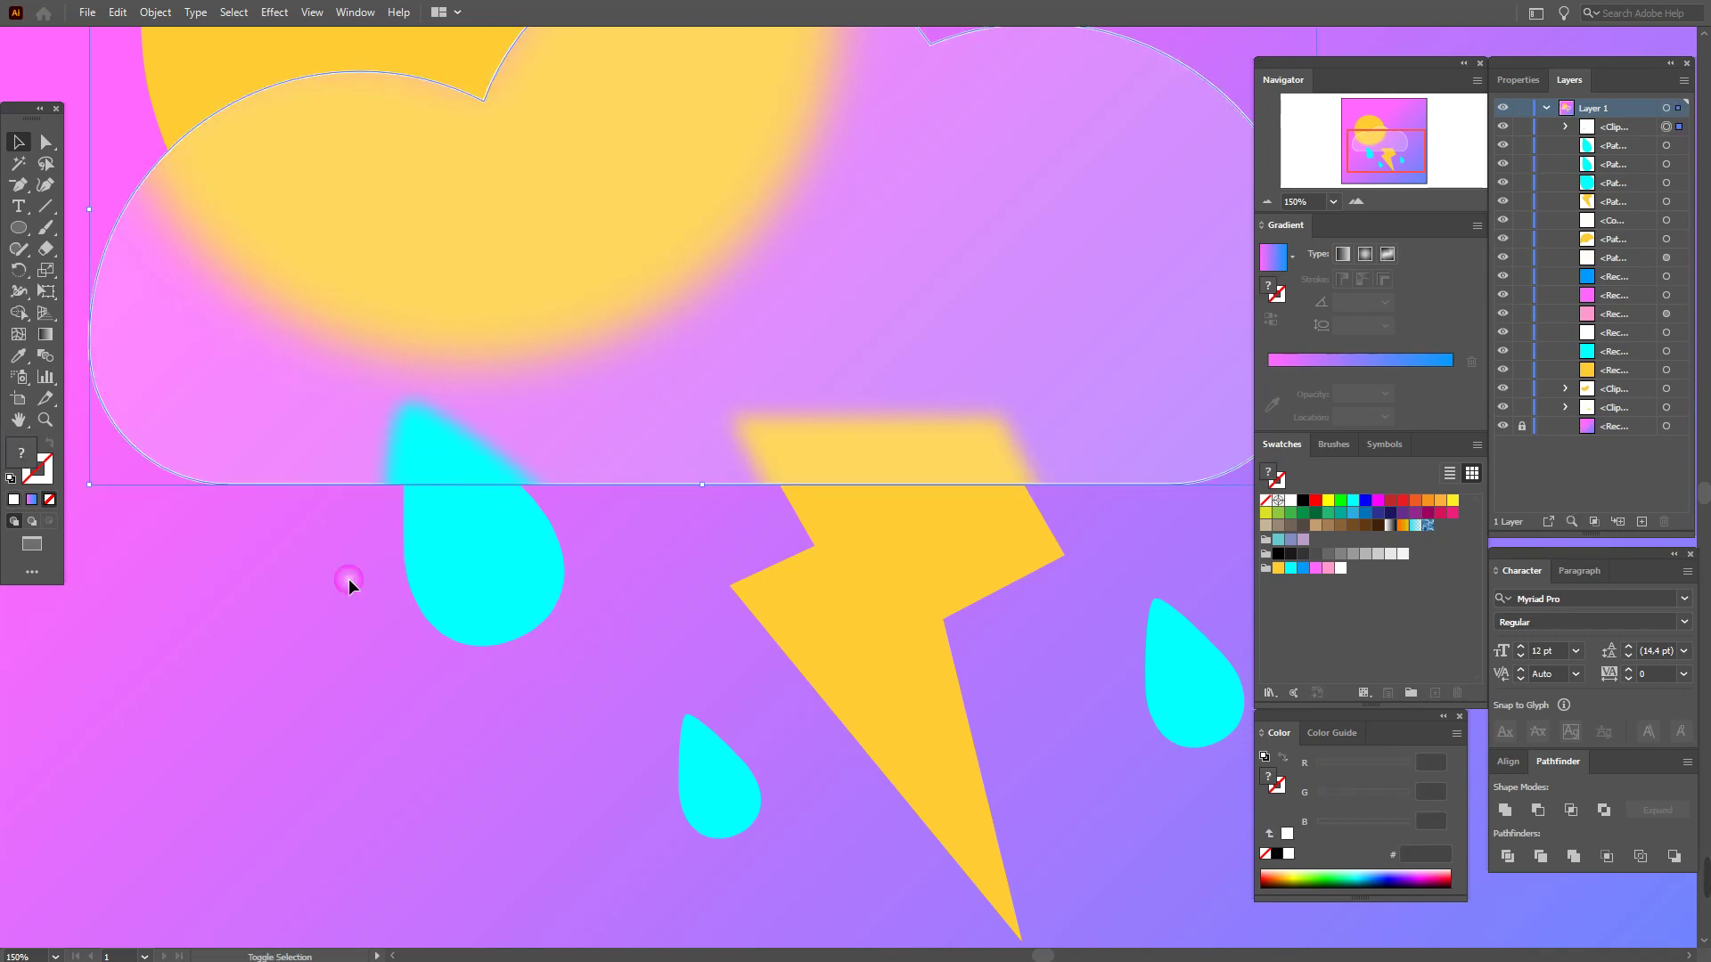
- Send the clipped raindrop blur and the gradient background to the back
{"action": "left_click", "coordinate": [687, 507], "text": "shift"}
{"action": "left_click", "coordinate": [358, 538], "text": "shift"}
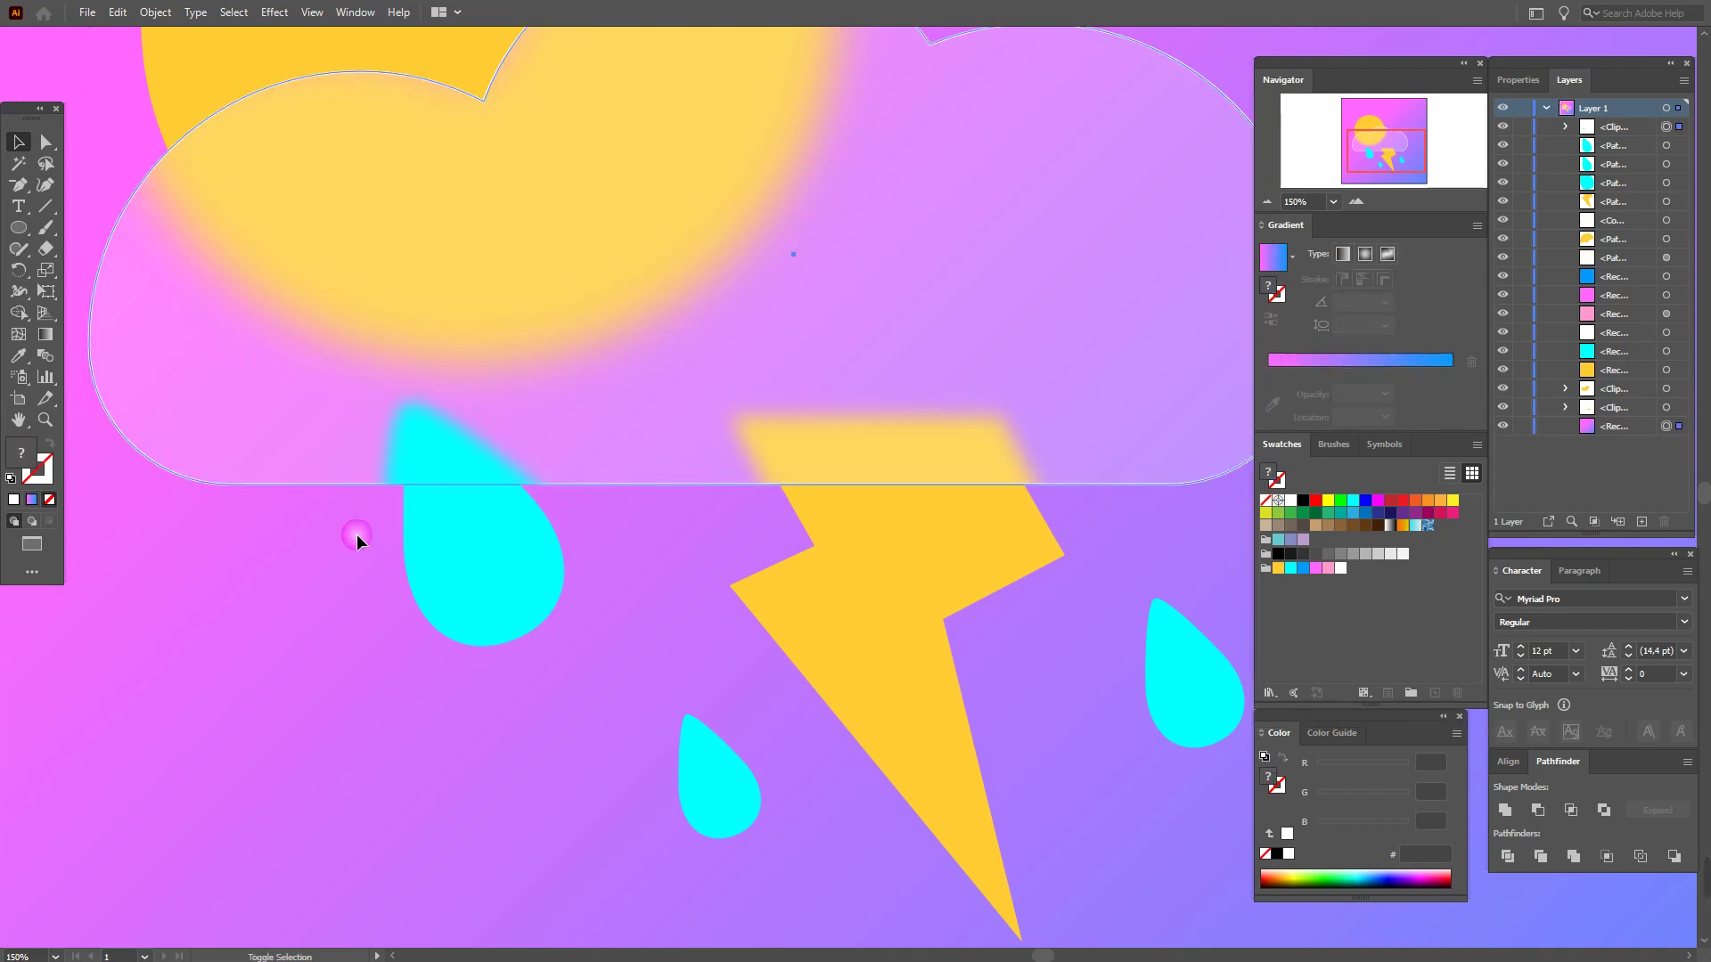
{"action": "right_click", "coordinate": [357, 536]}
{"action": "mouse_move", "coordinate": [464, 736]}
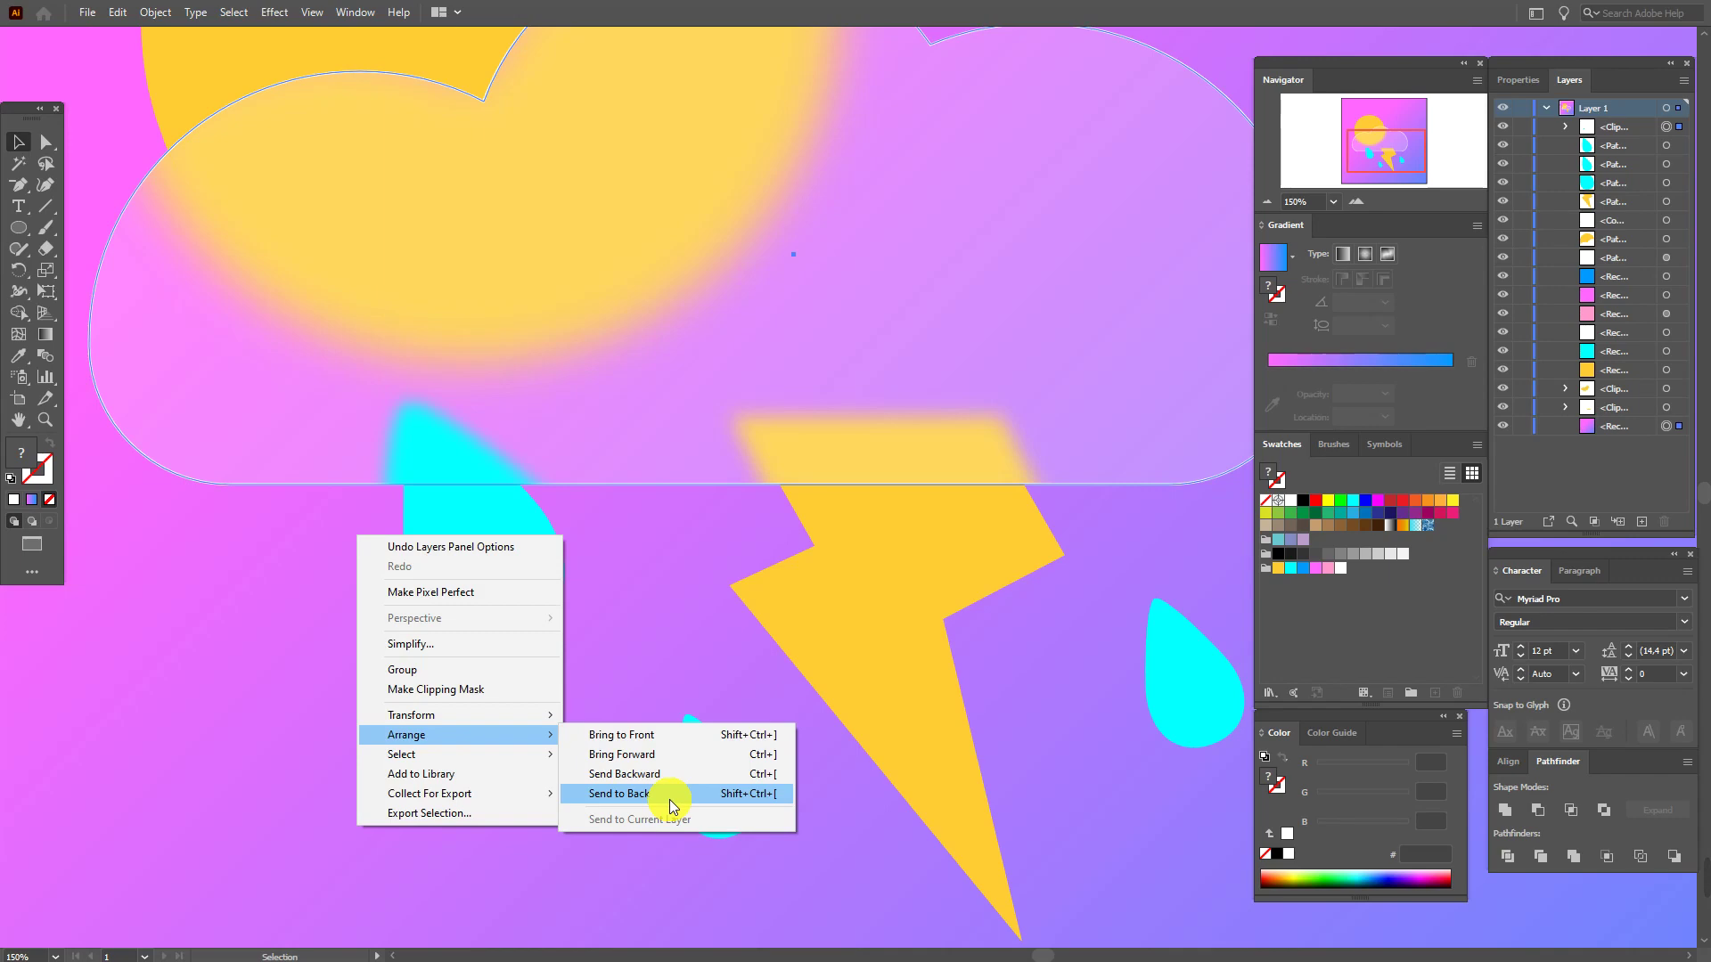
{"action": "left_click", "coordinate": [670, 799]}
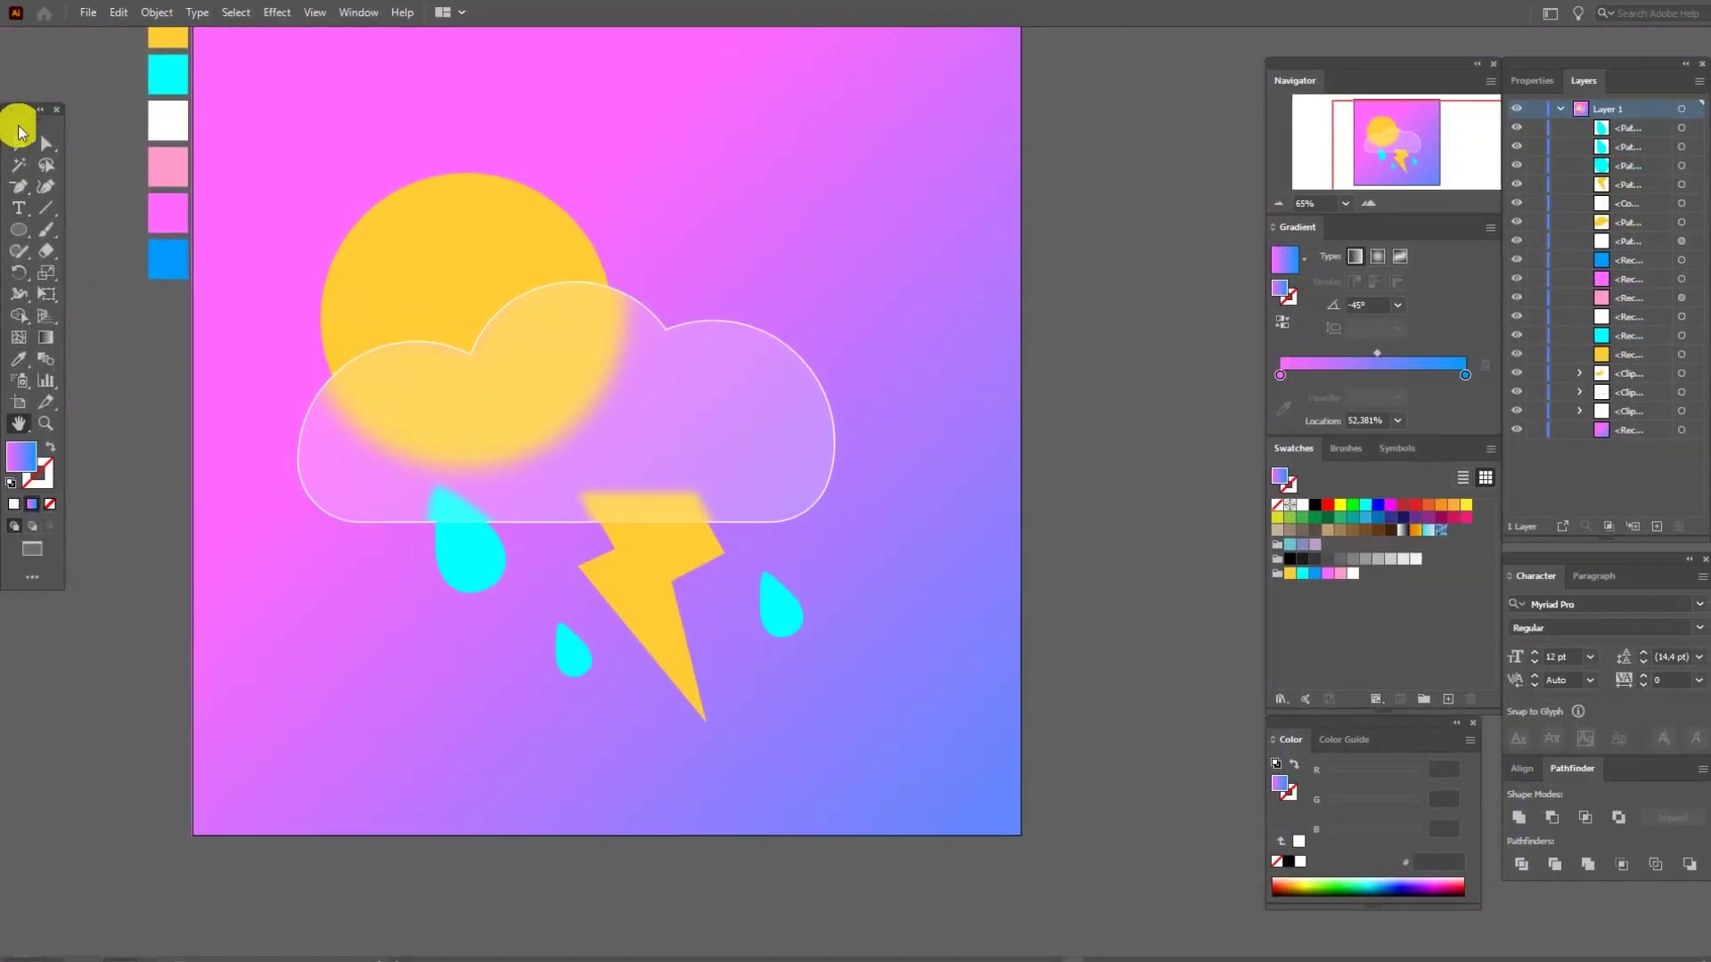
- Send the large raindrop, the lightning bolt and the gradient background to the back
{"action": "left_click", "coordinate": [19, 143]}
{"action": "left_click", "coordinate": [463, 567]}
{"action": "left_click", "coordinate": [679, 600], "text": "shift"}
{"action": "left_click", "coordinate": [921, 636]}
{"action": "right_click", "coordinate": [918, 634]}
{"action": "mouse_move", "coordinate": [1019, 543]}
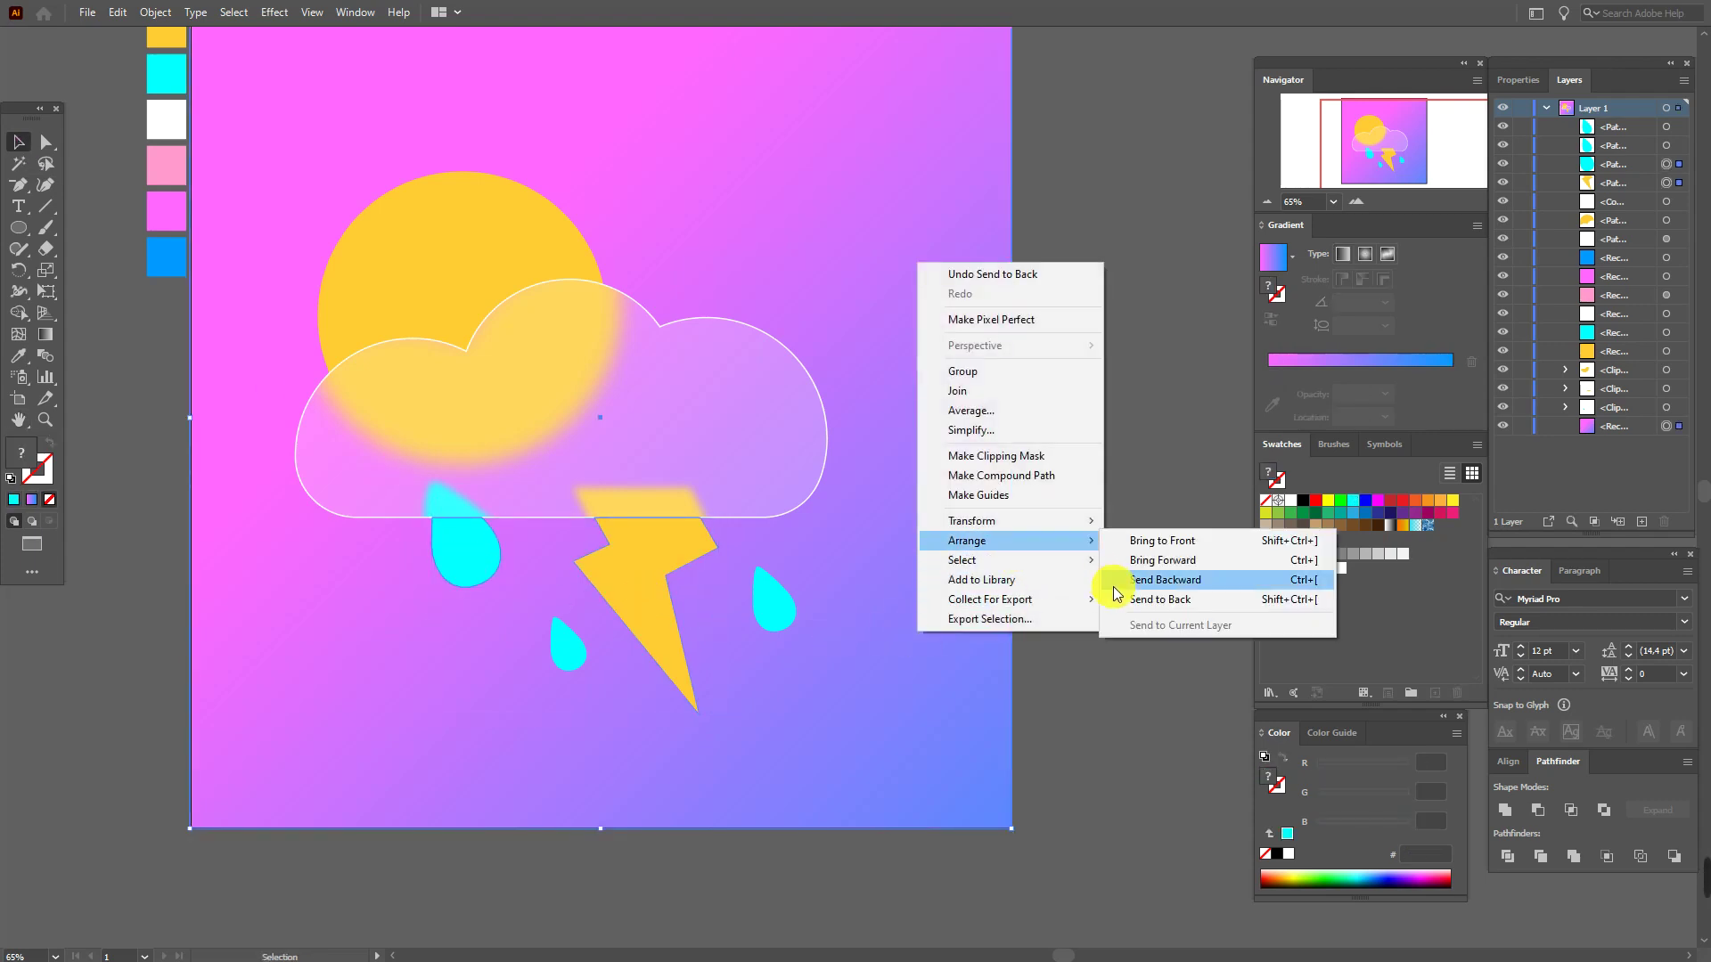
{"action": "left_click", "coordinate": [1118, 598]}
{"action": "left_click", "coordinate": [1077, 603]}
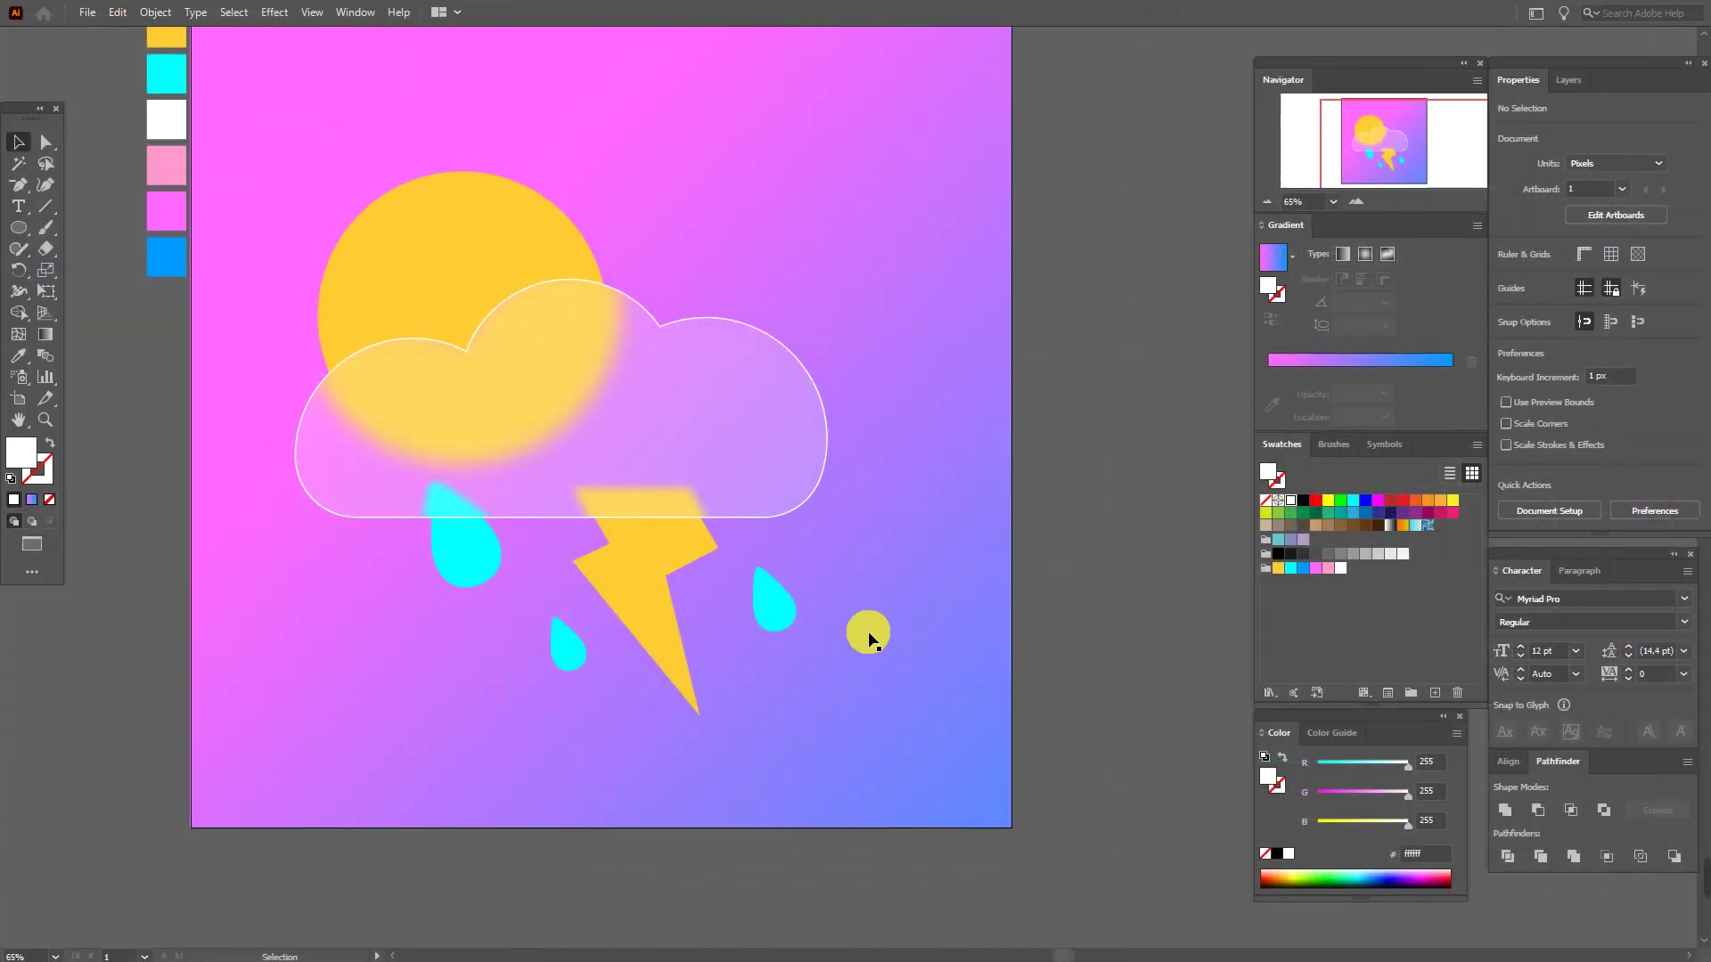
- Duplicate the cloud's translucent fill shape and place the copy across the artboard's lower right edge
{"action": "left_click", "coordinate": [508, 393]}
{"action": "left_click", "coordinate": [508, 393], "text": "ctrl"}
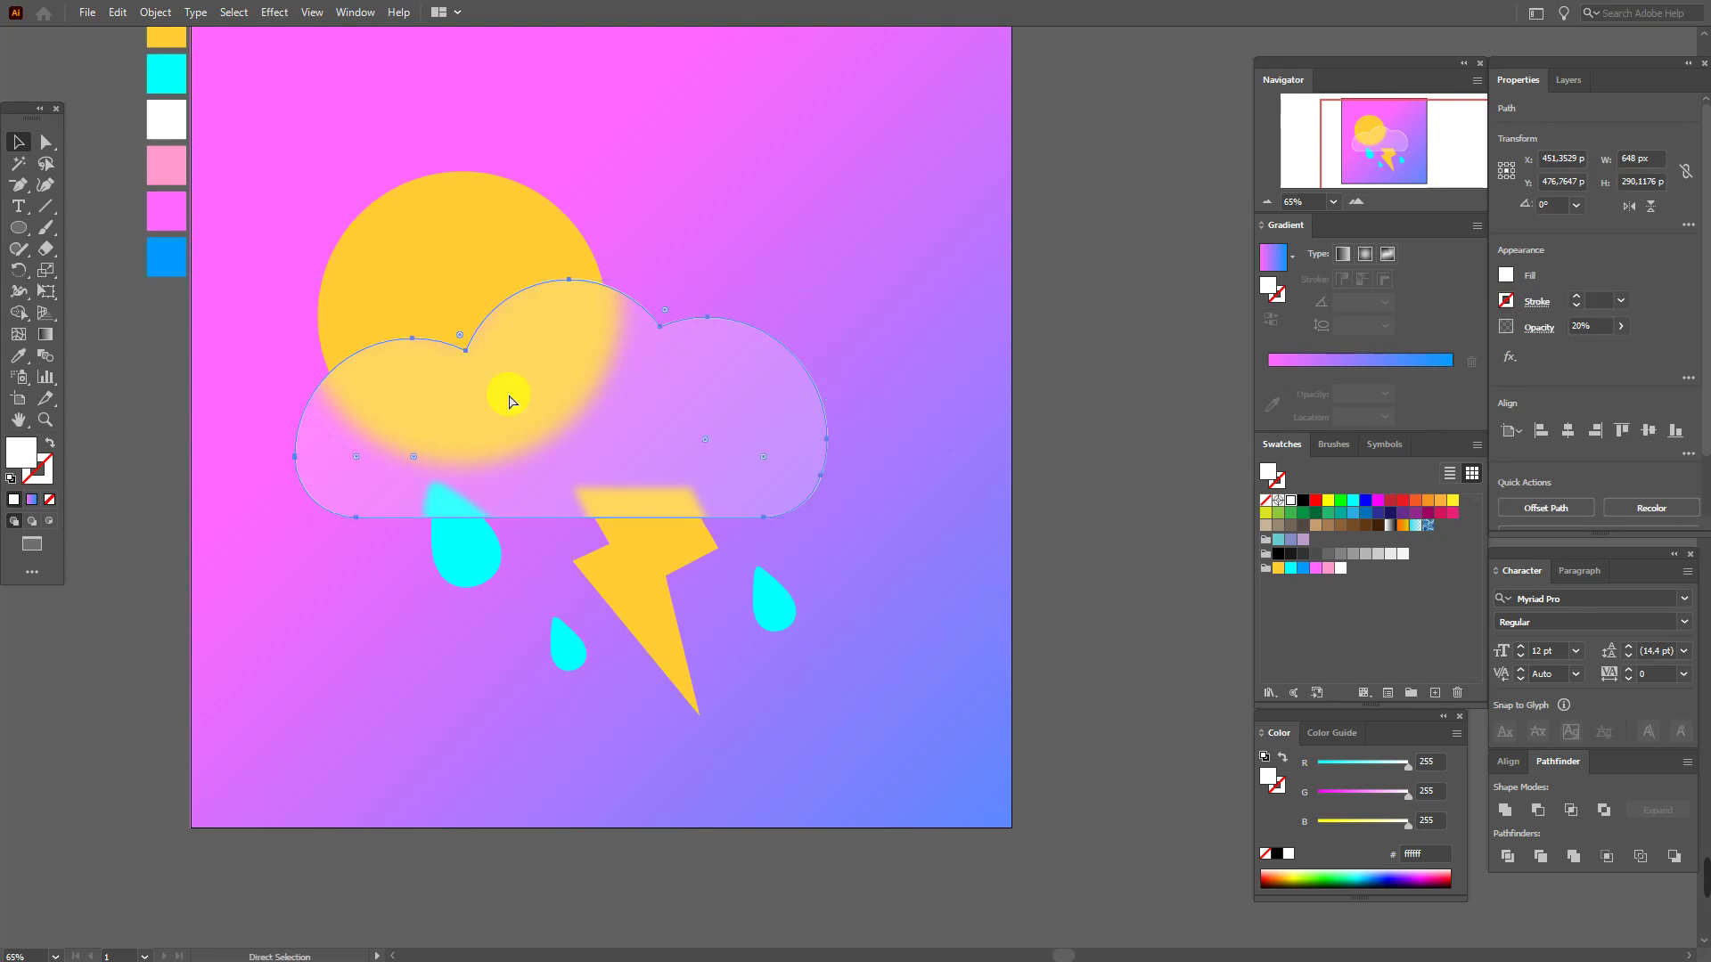
{"action": "left_click_drag", "start_coordinate": [508, 401], "coordinate": [950, 585]}
{"action": "key", "text": "ctrl"}
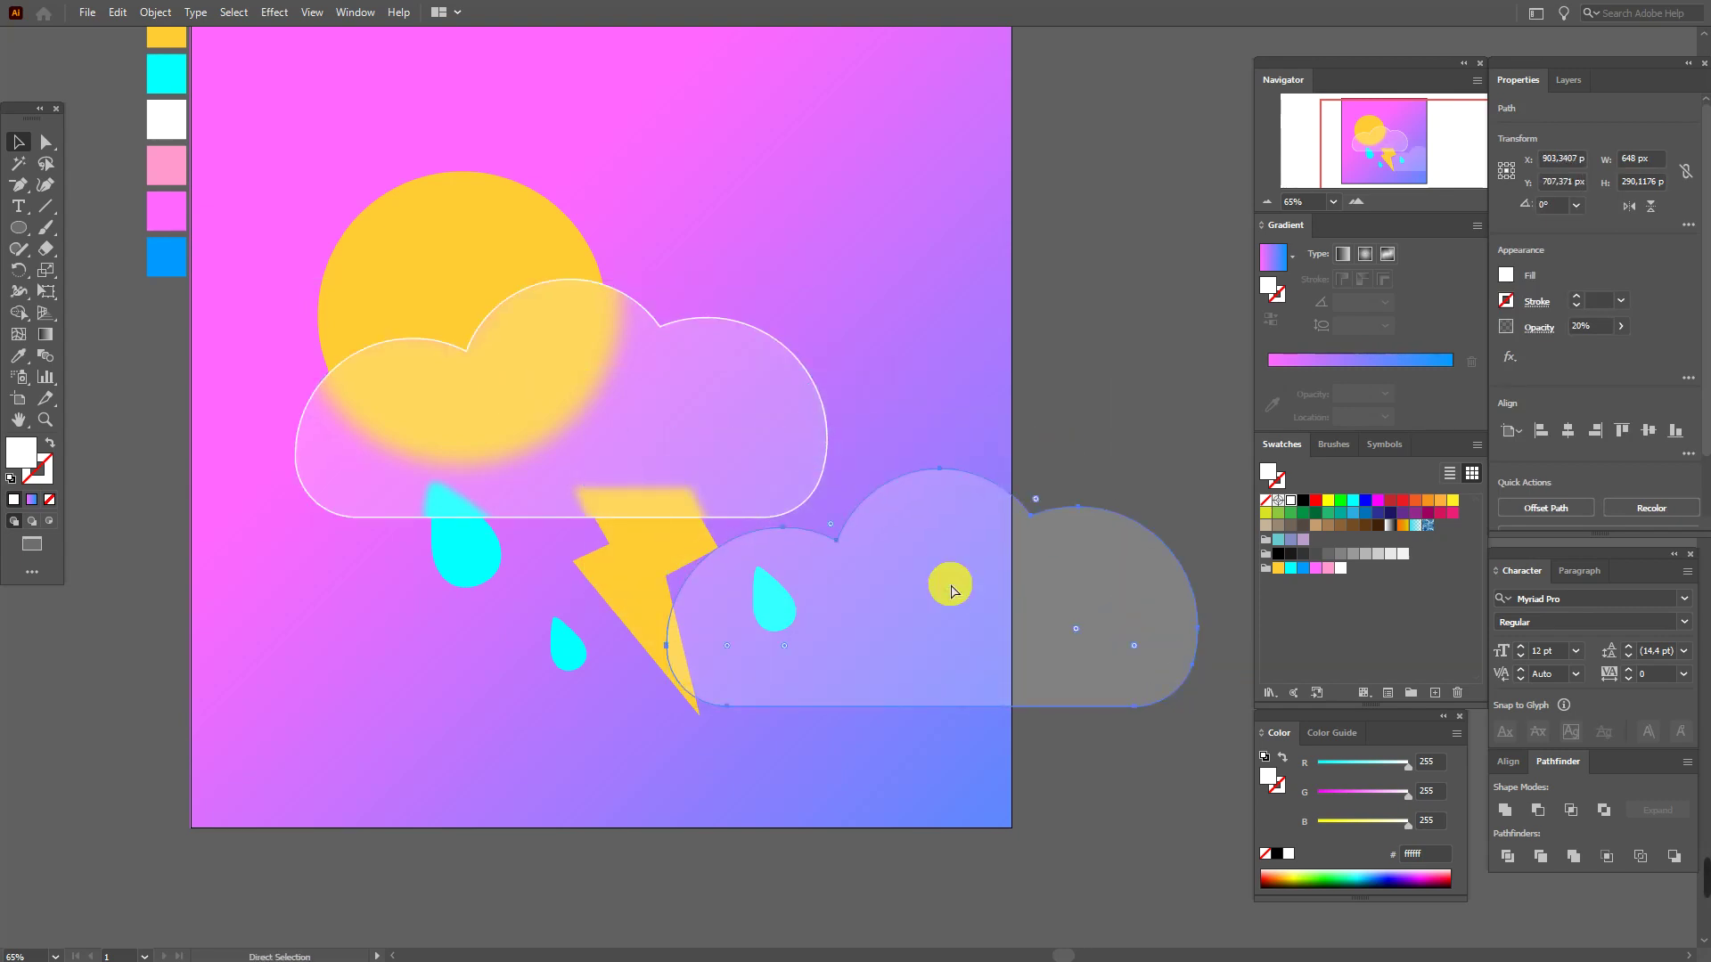
- Duplicate the cloud copy, offset the duplicate slightly upward and to the right, and select both copies
{"action": "left_click", "coordinate": [952, 588]}
{"action": "mouse_move", "coordinate": [950, 583]}
{"action": "left_mouse_down"}
{"action": "mouse_move", "coordinate": [971, 545]}
{"action": "mouse_move", "coordinate": [1033, 601]}
{"action": "mouse_move", "coordinate": [1006, 611]}
{"action": "left_mouse_up"}
{"action": "left_click", "coordinate": [713, 597]}
{"action": "left_click_drag", "start_coordinate": [676, 581], "coordinate": [672, 581]}
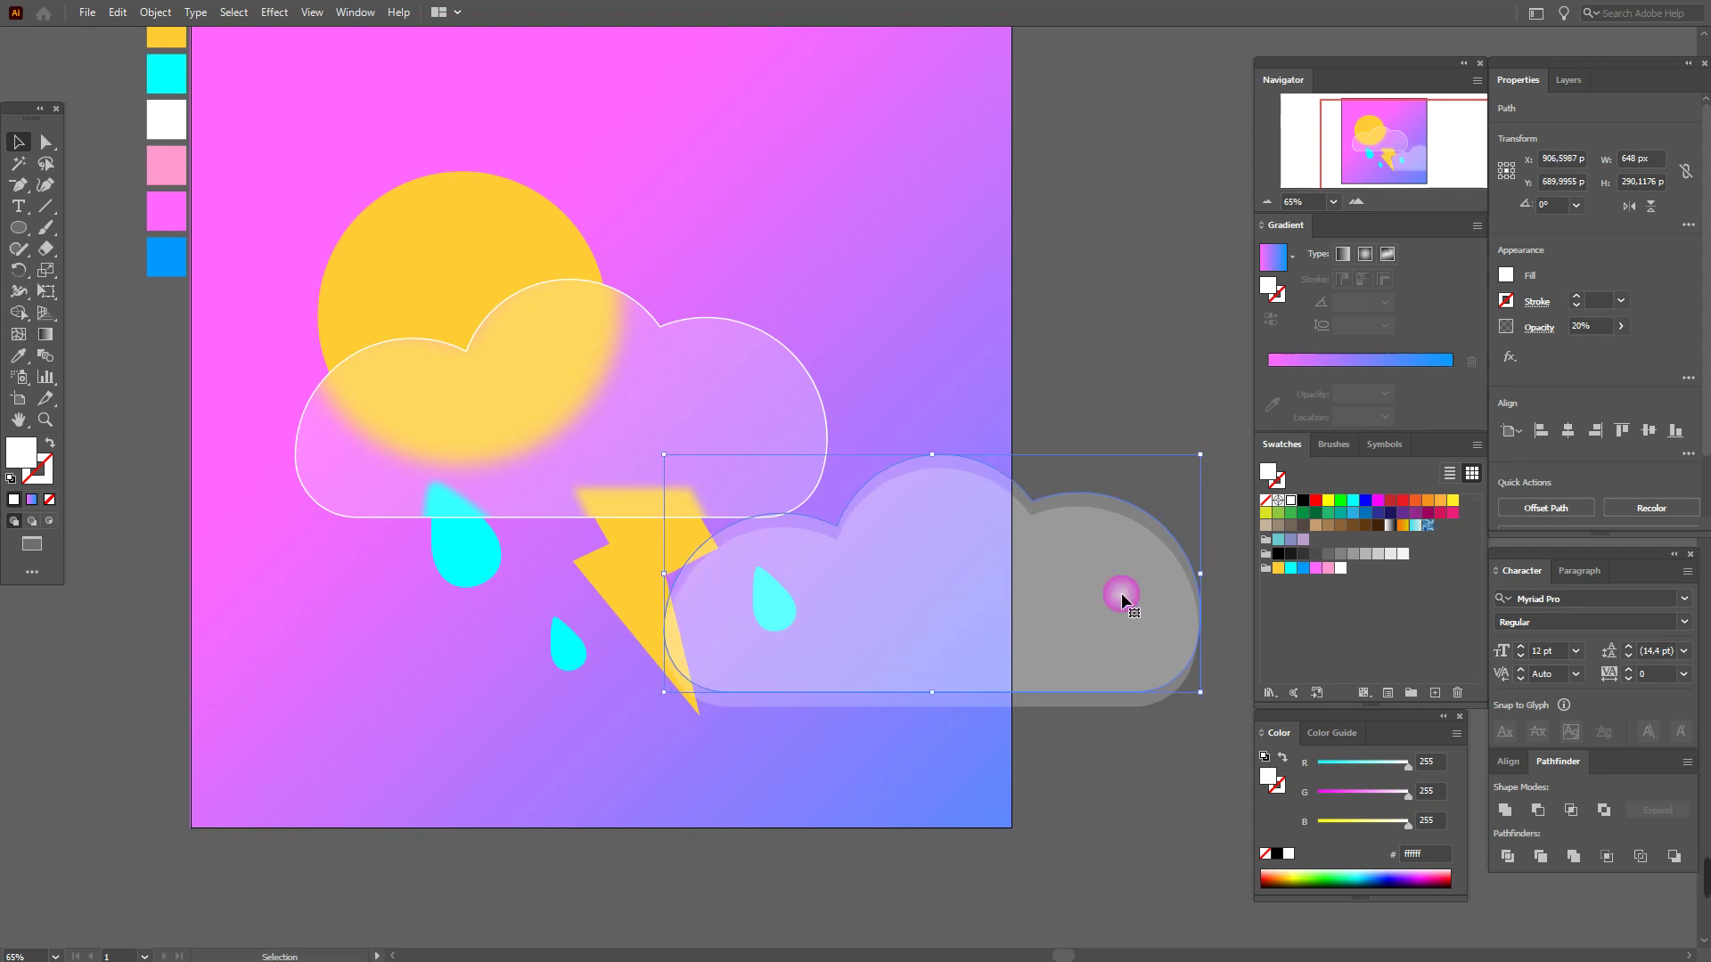
{"action": "left_click_drag", "start_coordinate": [1114, 675], "coordinate": [1110, 698]}
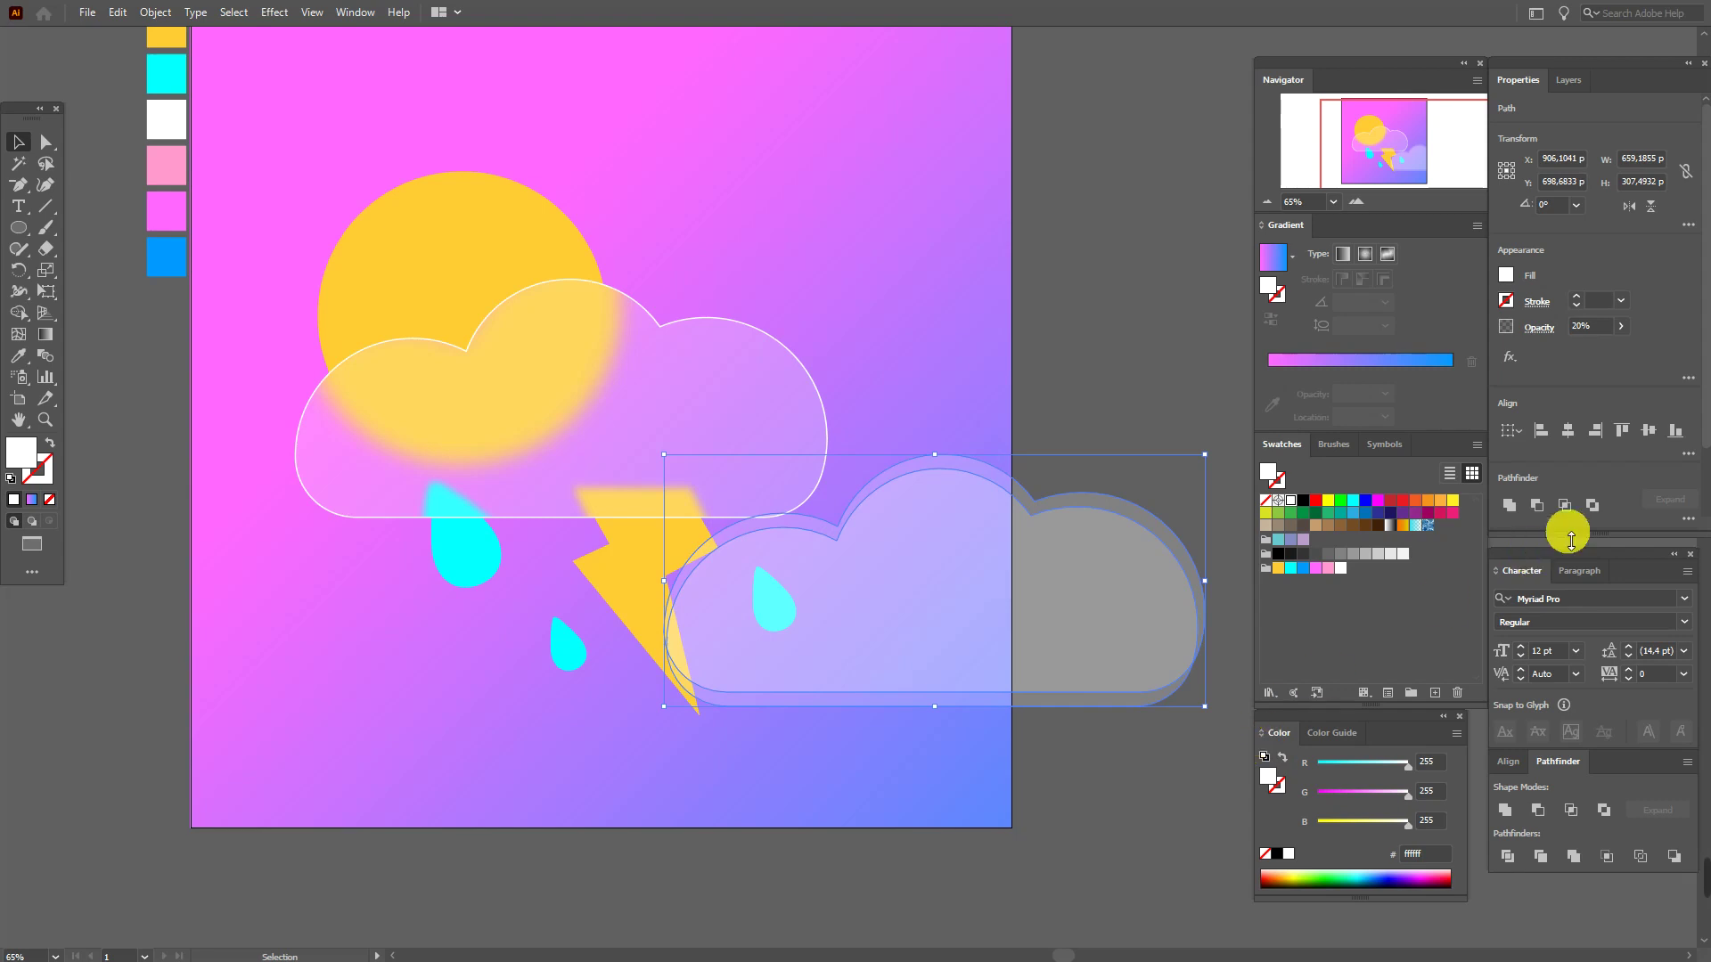
- Set both cloud copies to 100% opacity and combine them with the Pathfinder Exclude operation
{"action": "left_click", "coordinate": [1621, 326]}
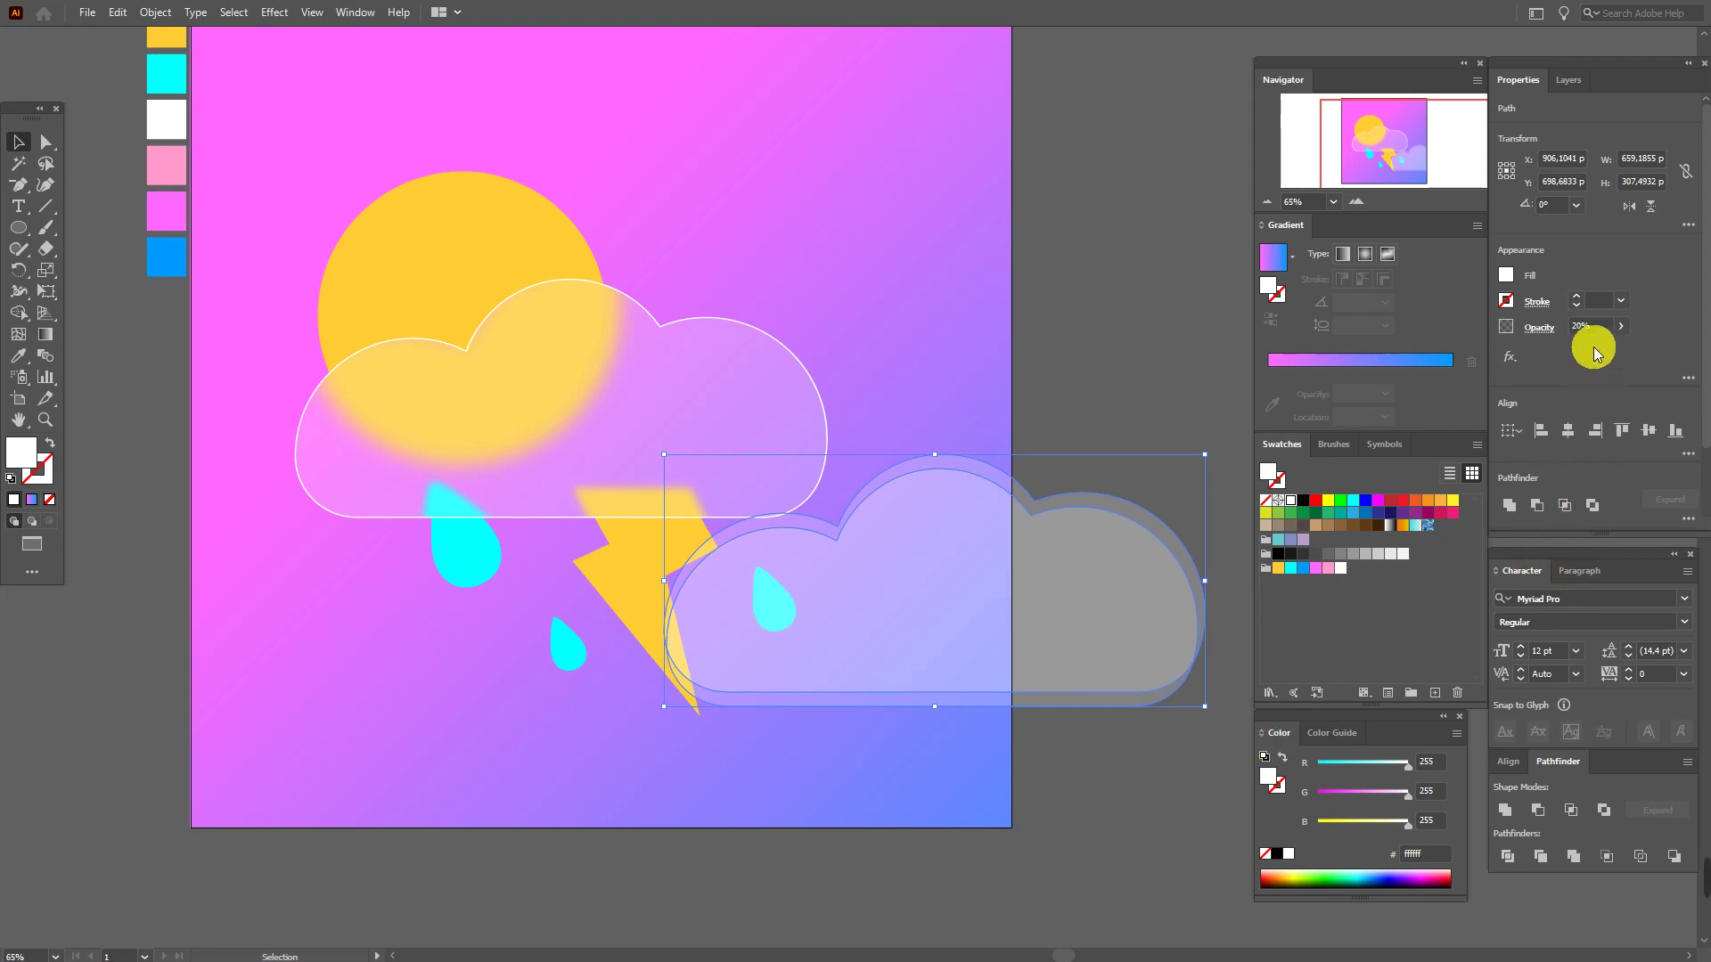
{"action": "left_click_drag", "start_coordinate": [1563, 348], "coordinate": [1617, 347]}
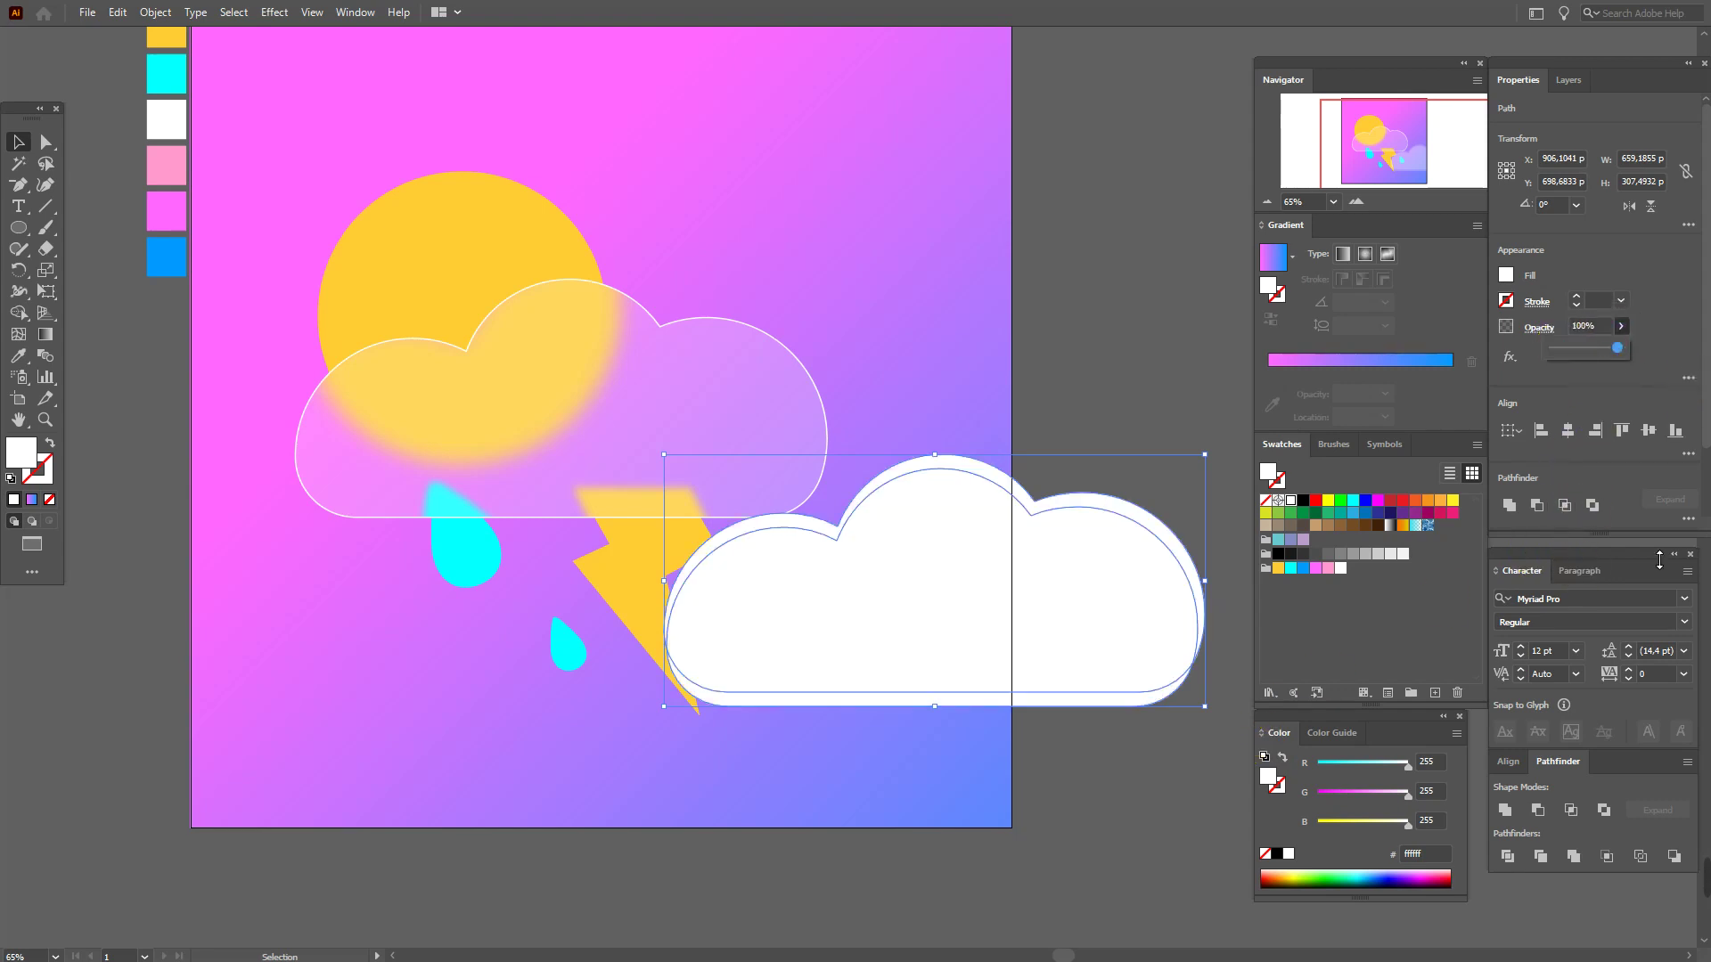
{"action": "left_click", "coordinate": [1601, 812]}
- Ungroup the excluded cloud outline and delete its upper piece, keeping the curved bottom strip
{"action": "right_click", "coordinate": [1167, 645]}
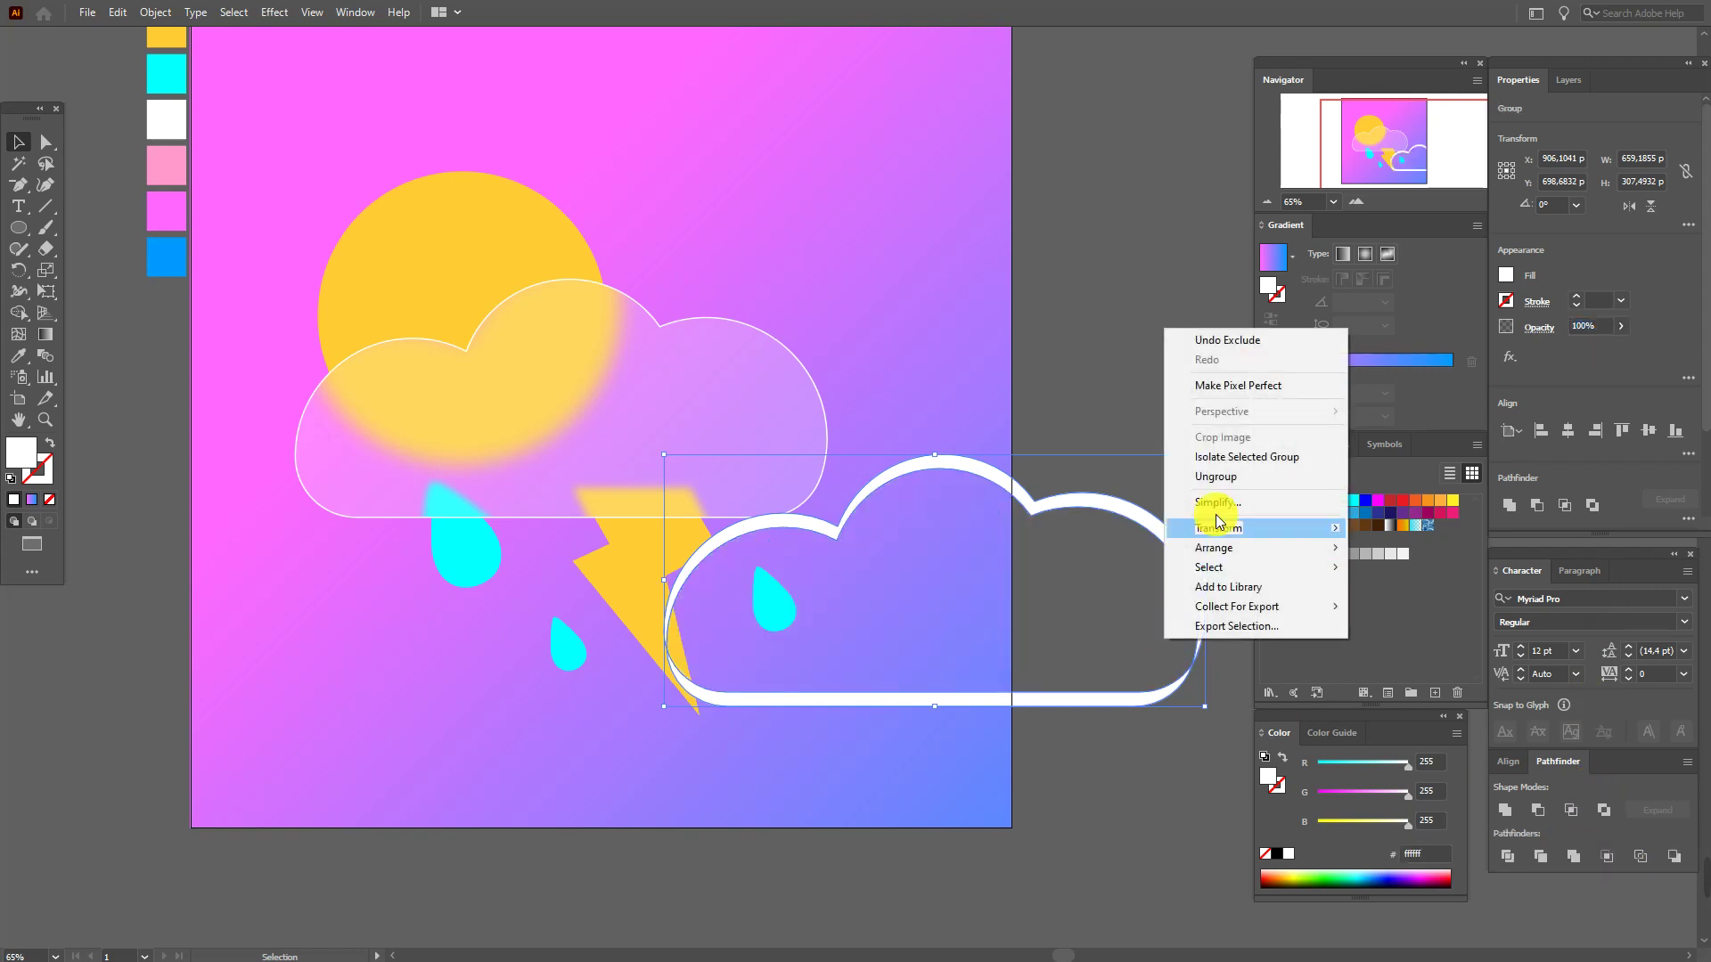
{"action": "left_click", "coordinate": [1199, 478]}
{"action": "left_click", "coordinate": [1162, 700], "text": "shift"}
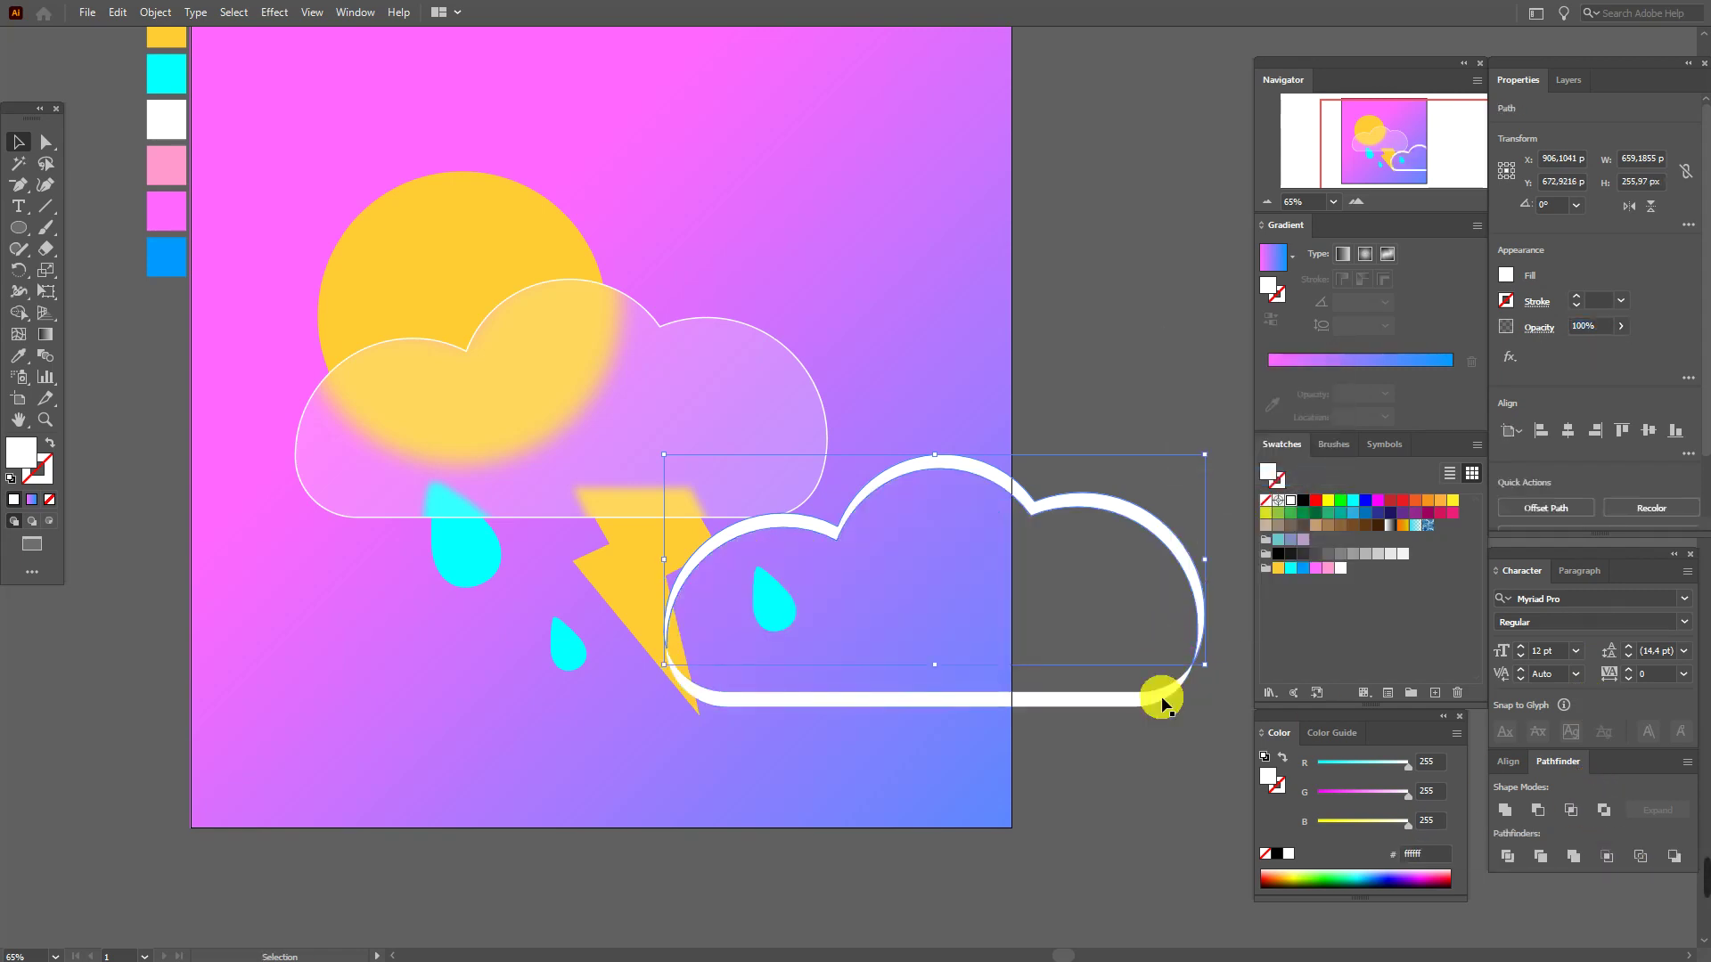
{"action": "key", "text": "Delete"}
- Move the strip under the cloud's bottom edge and give it a pink ff99cc fill with Multiply blending
{"action": "mouse_move", "coordinate": [1162, 704]}
{"action": "left_mouse_down"}
{"action": "mouse_move", "coordinate": [841, 615]}
{"action": "mouse_move", "coordinate": [756, 535]}
{"action": "mouse_move", "coordinate": [784, 526]}
{"action": "left_mouse_up"}
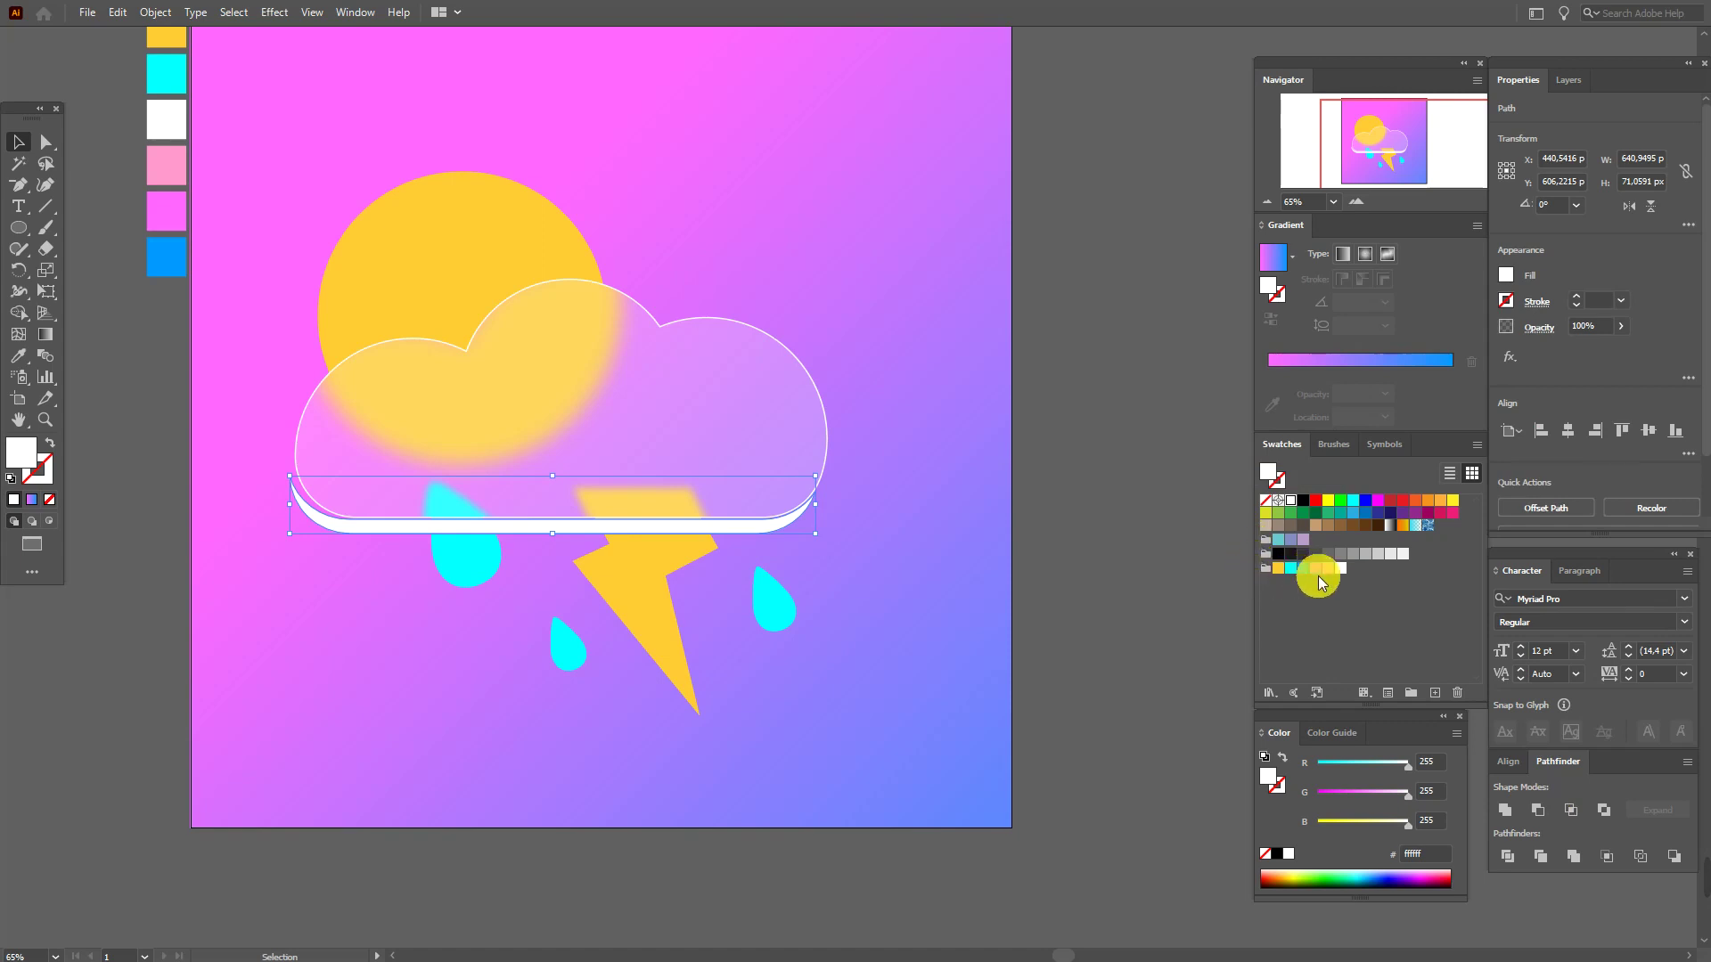
{"action": "left_click", "coordinate": [1328, 568]}
{"action": "left_click", "coordinate": [1535, 335]}
{"action": "left_click", "coordinate": [1435, 359]}
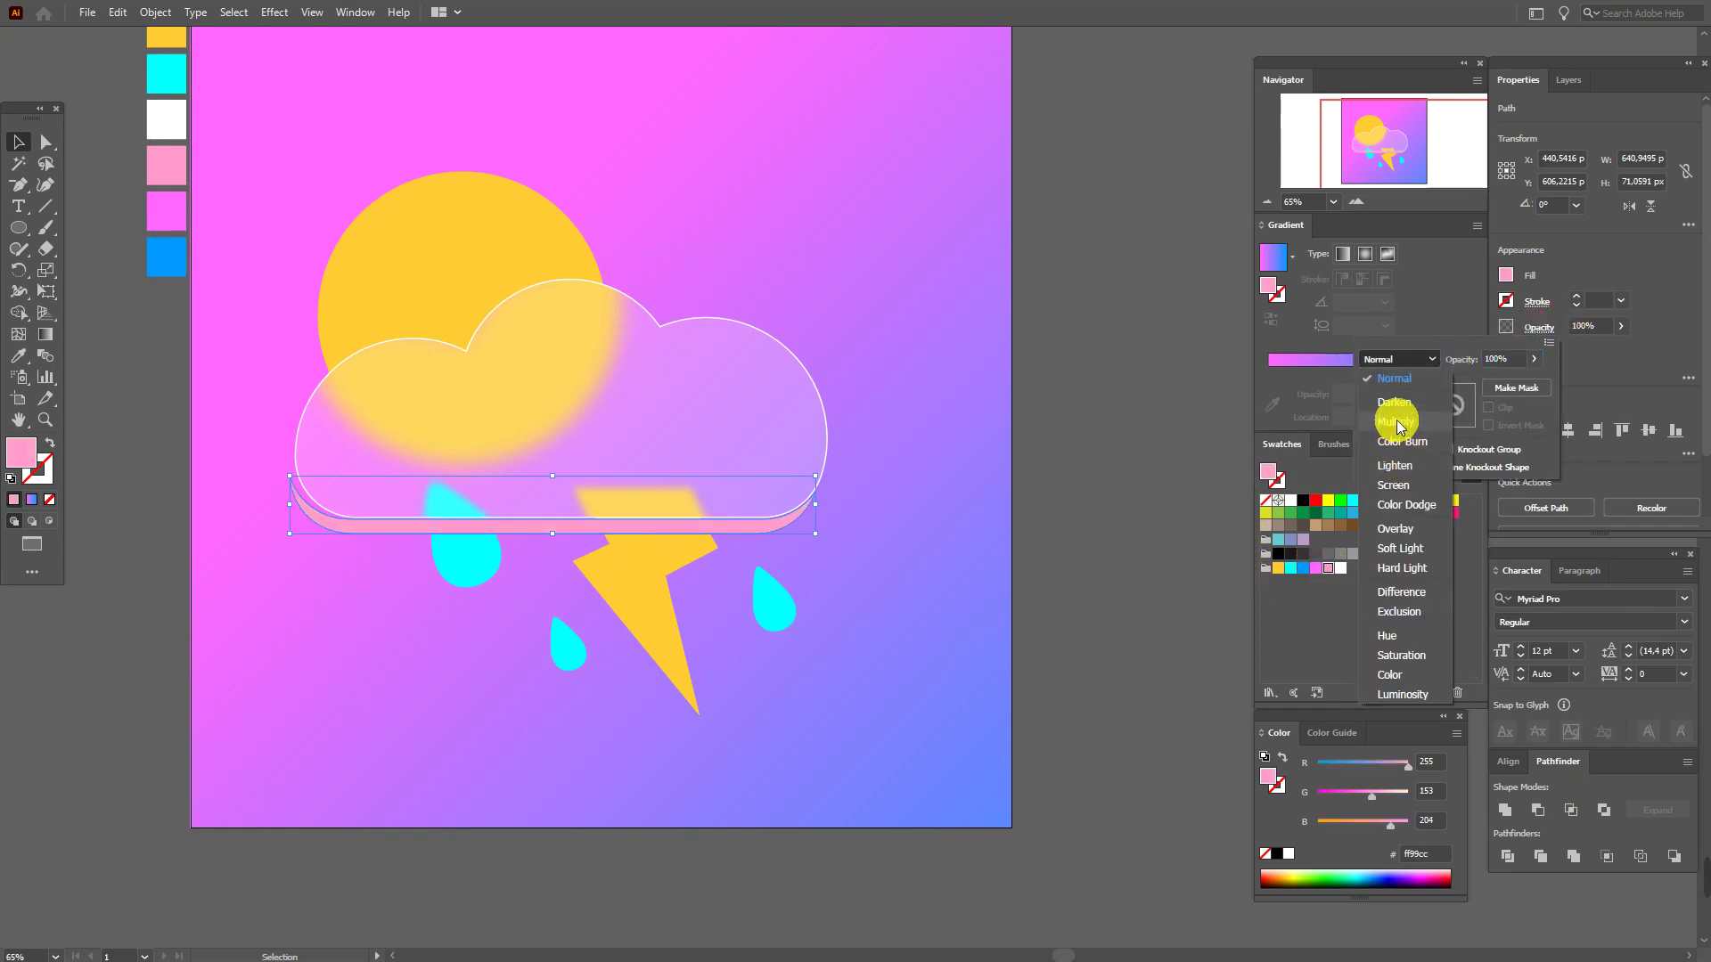
{"action": "left_click", "coordinate": [1395, 422]}
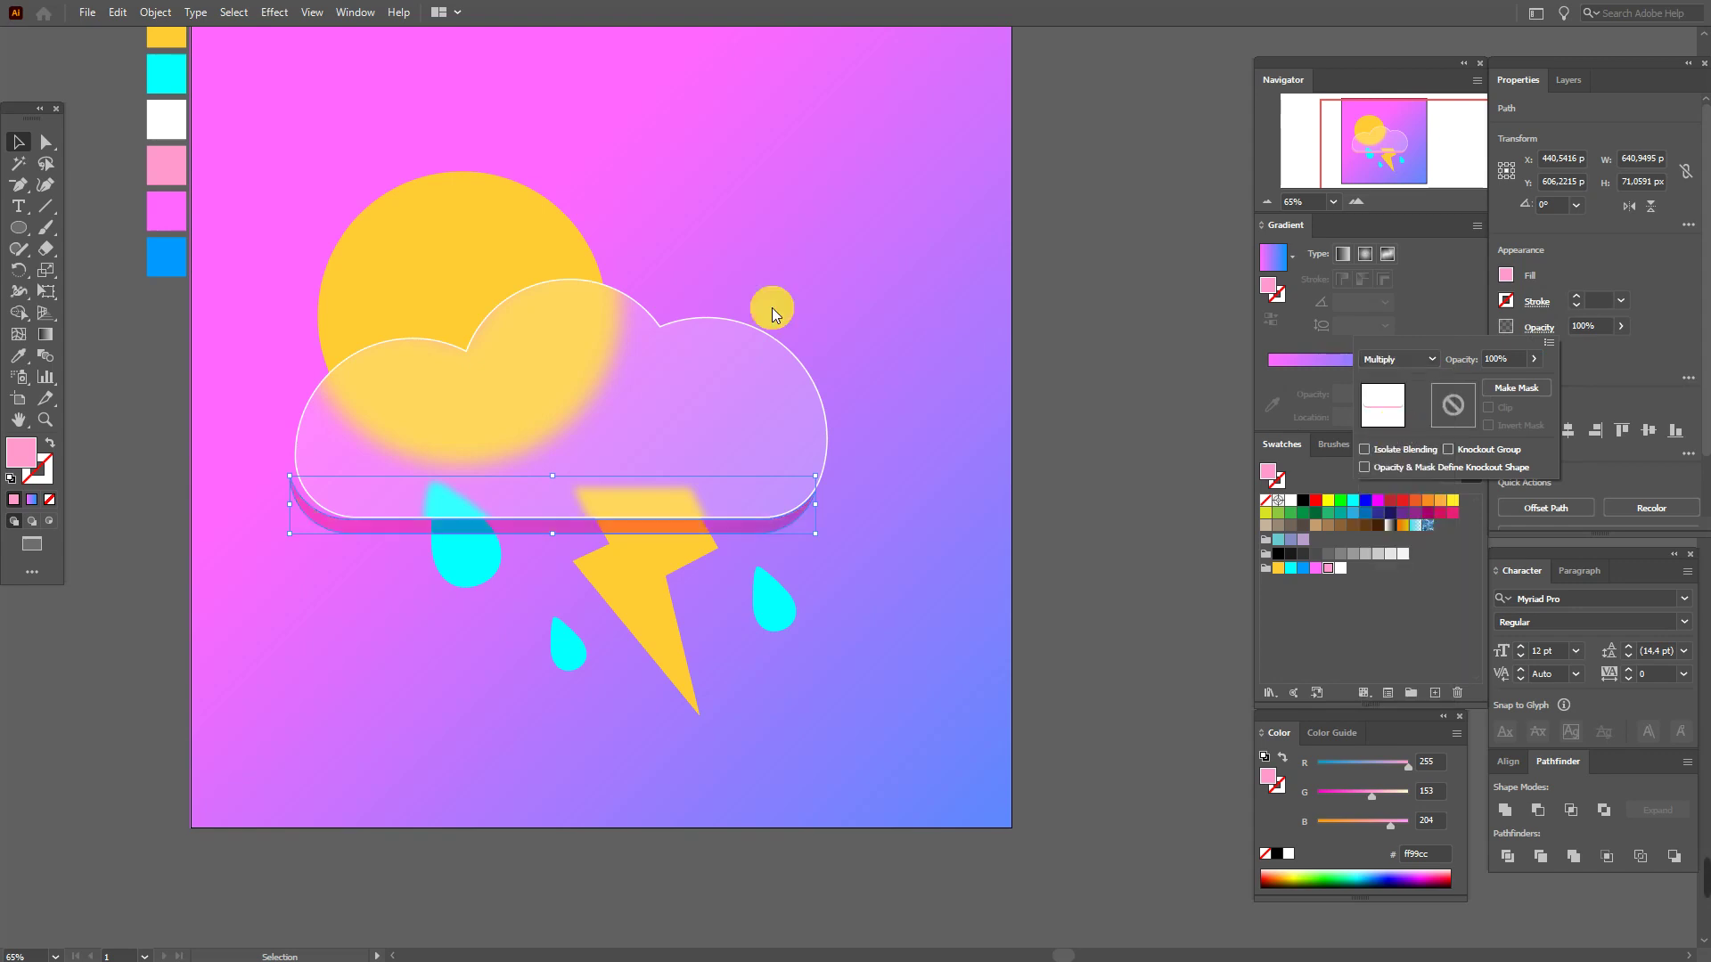
- Apply a Gaussian Blur with a 10-pixel radius to the pink shadow strip under the cloud
{"action": "left_click", "coordinate": [275, 13]}
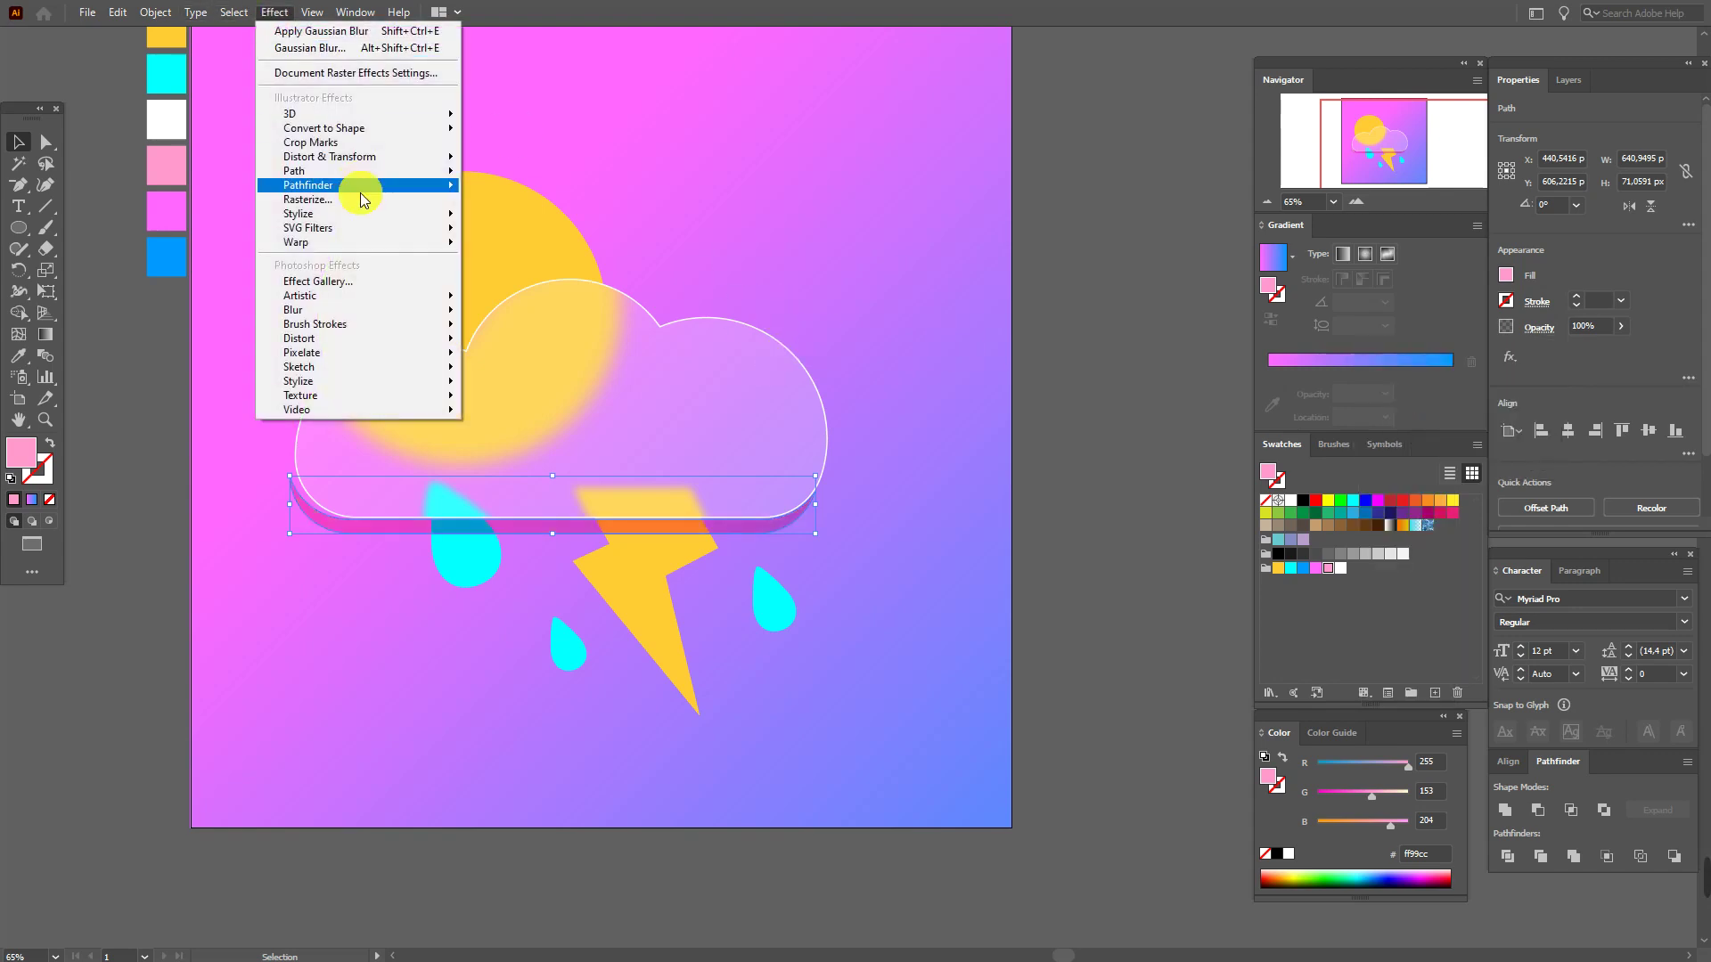
{"action": "mouse_move", "coordinate": [360, 309]}
{"action": "left_click", "coordinate": [516, 313]}
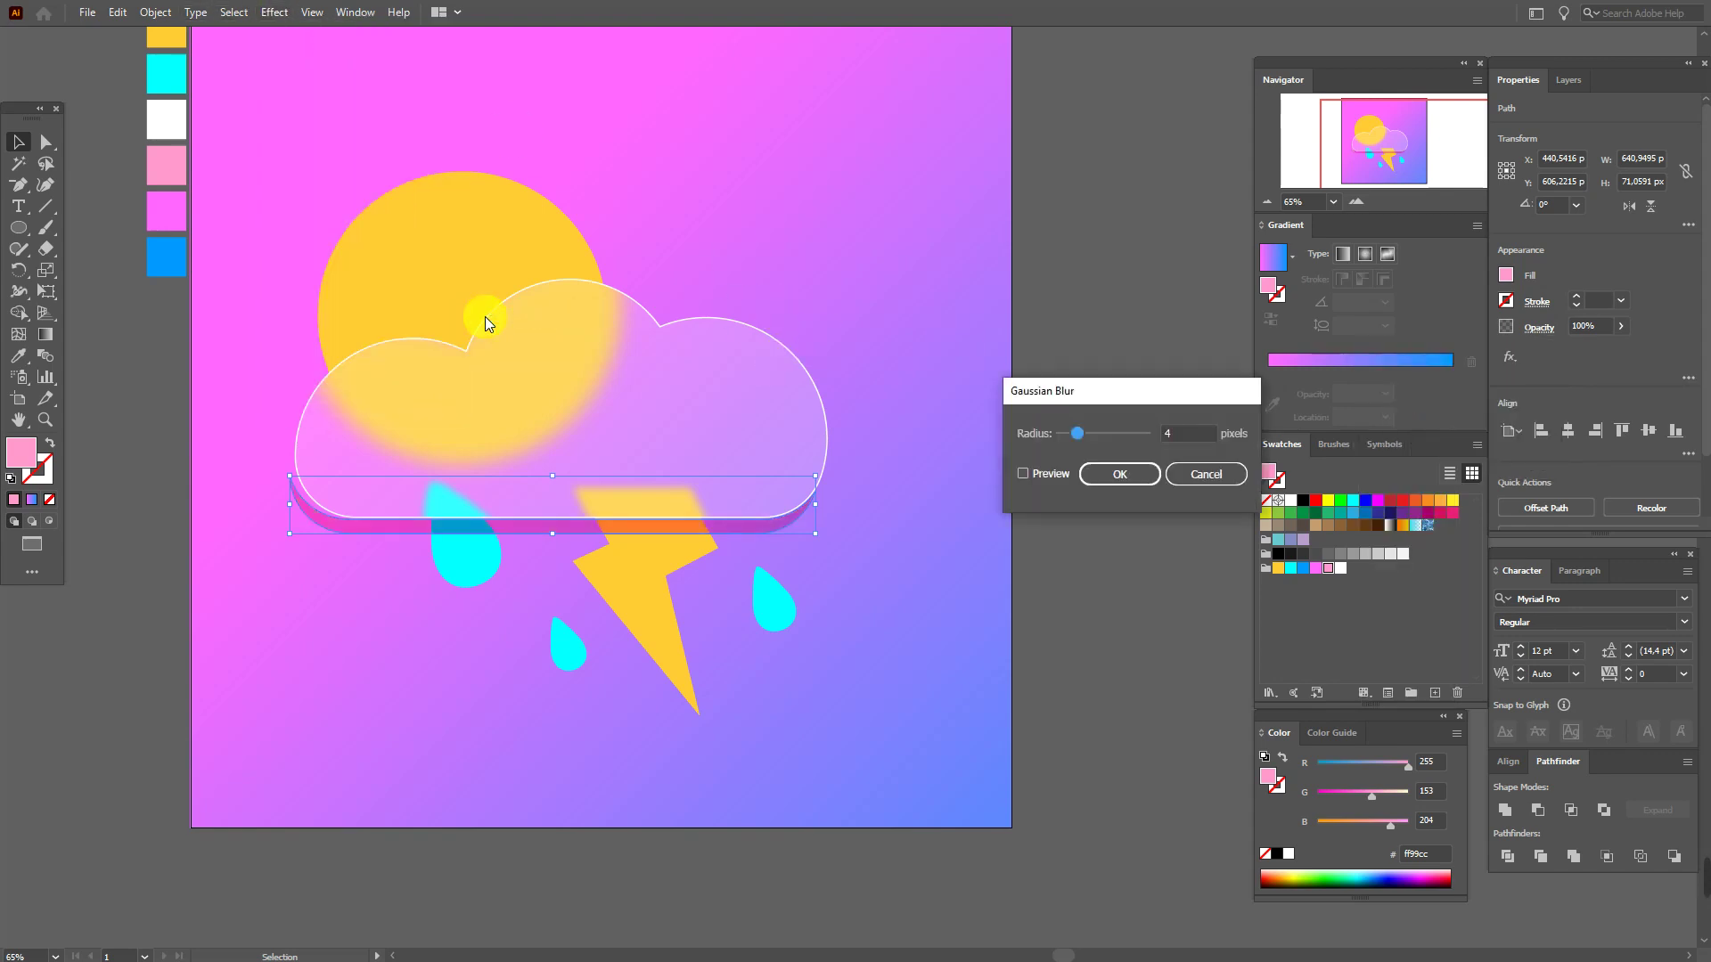
{"action": "left_click", "coordinate": [1169, 440]}
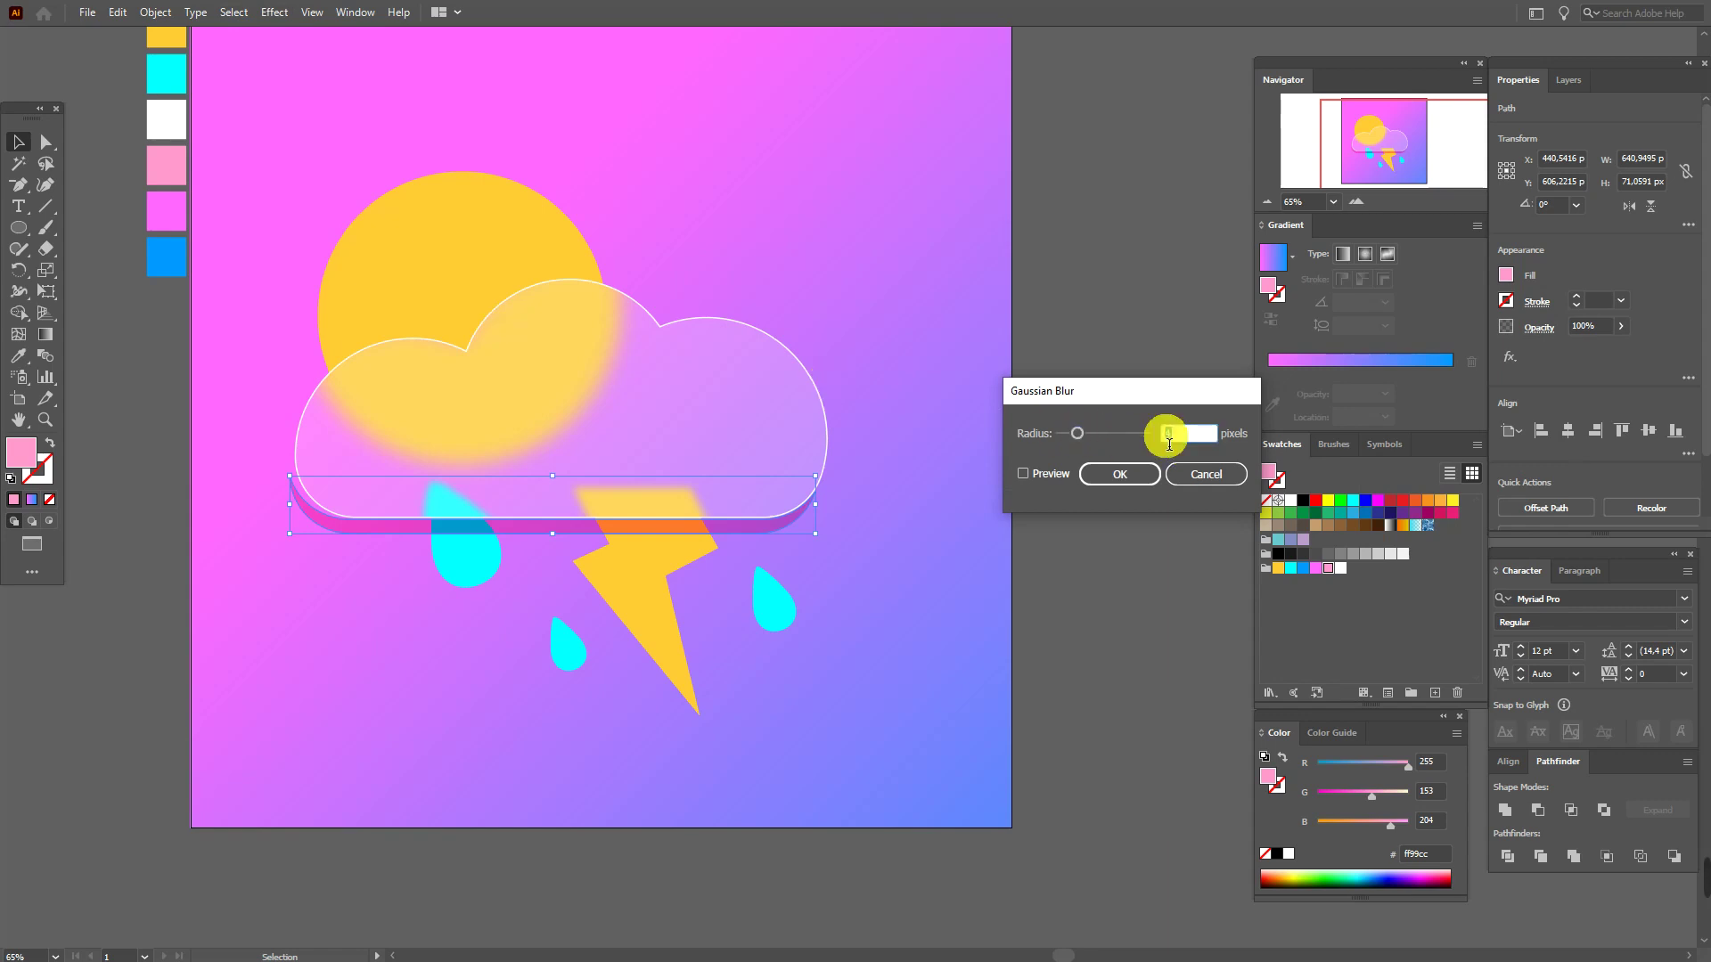
{"action": "left_click", "coordinate": [1054, 481]}
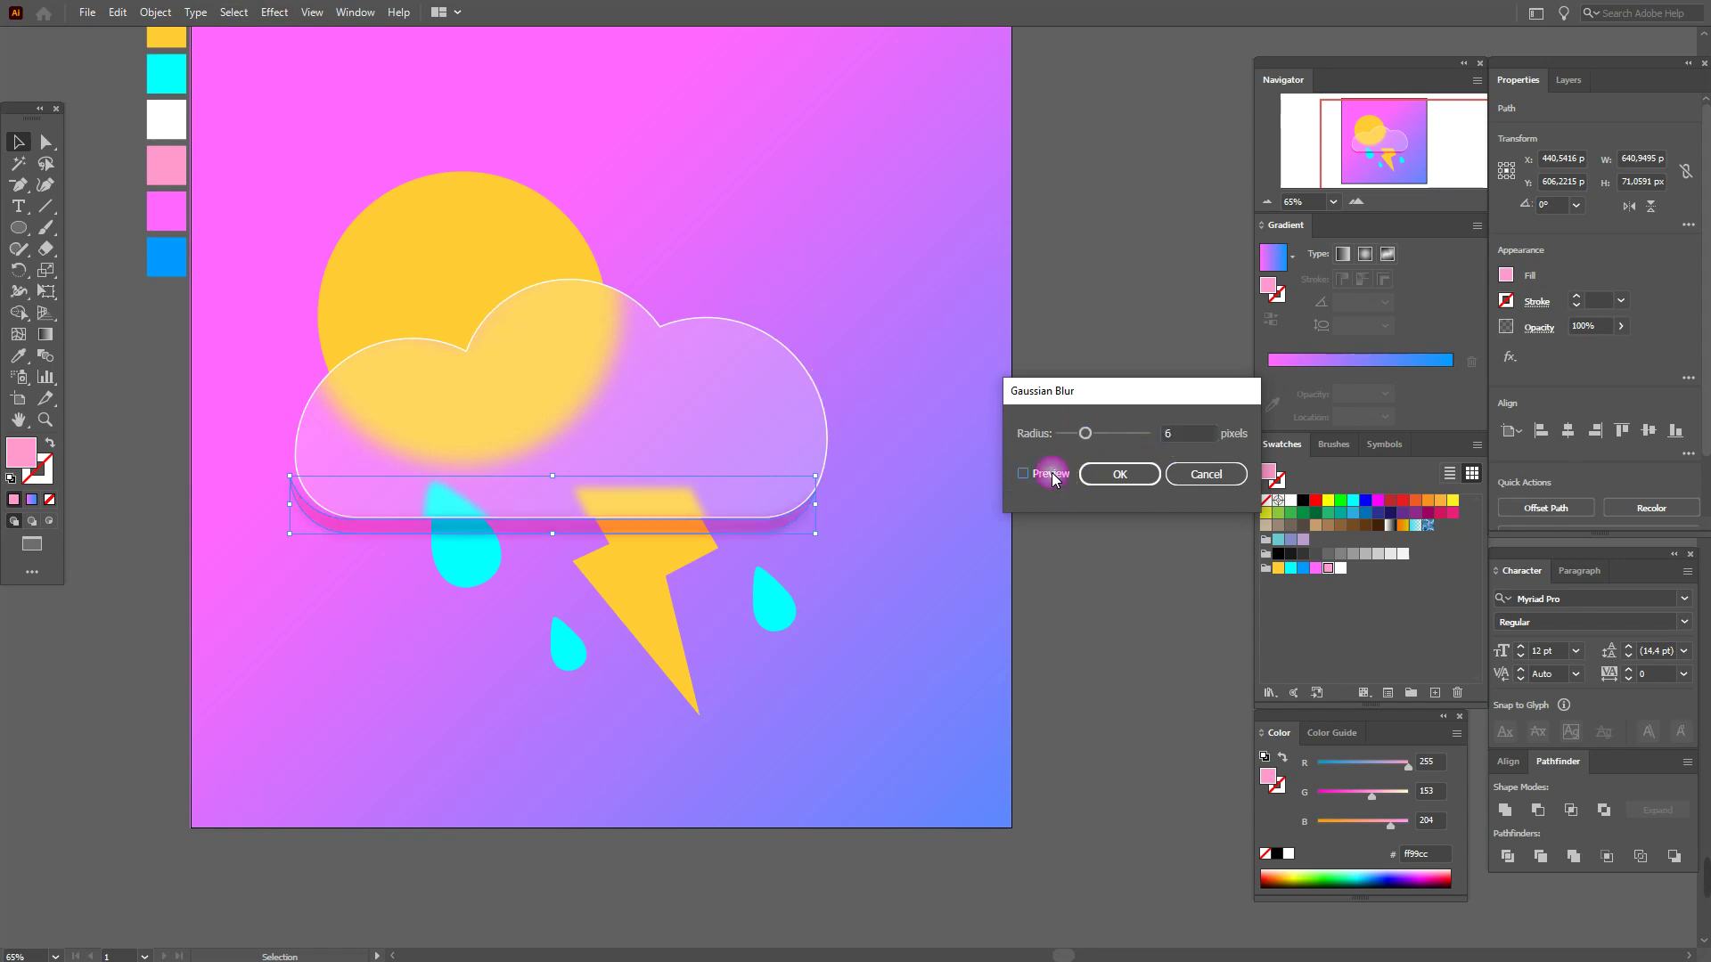
{"action": "left_click", "coordinate": [1185, 438]}
{"action": "type", "text": "8"}
{"action": "left_click", "coordinate": [1078, 474]}
{"action": "key", "text": "Tab"}
{"action": "type", "text": "10"}
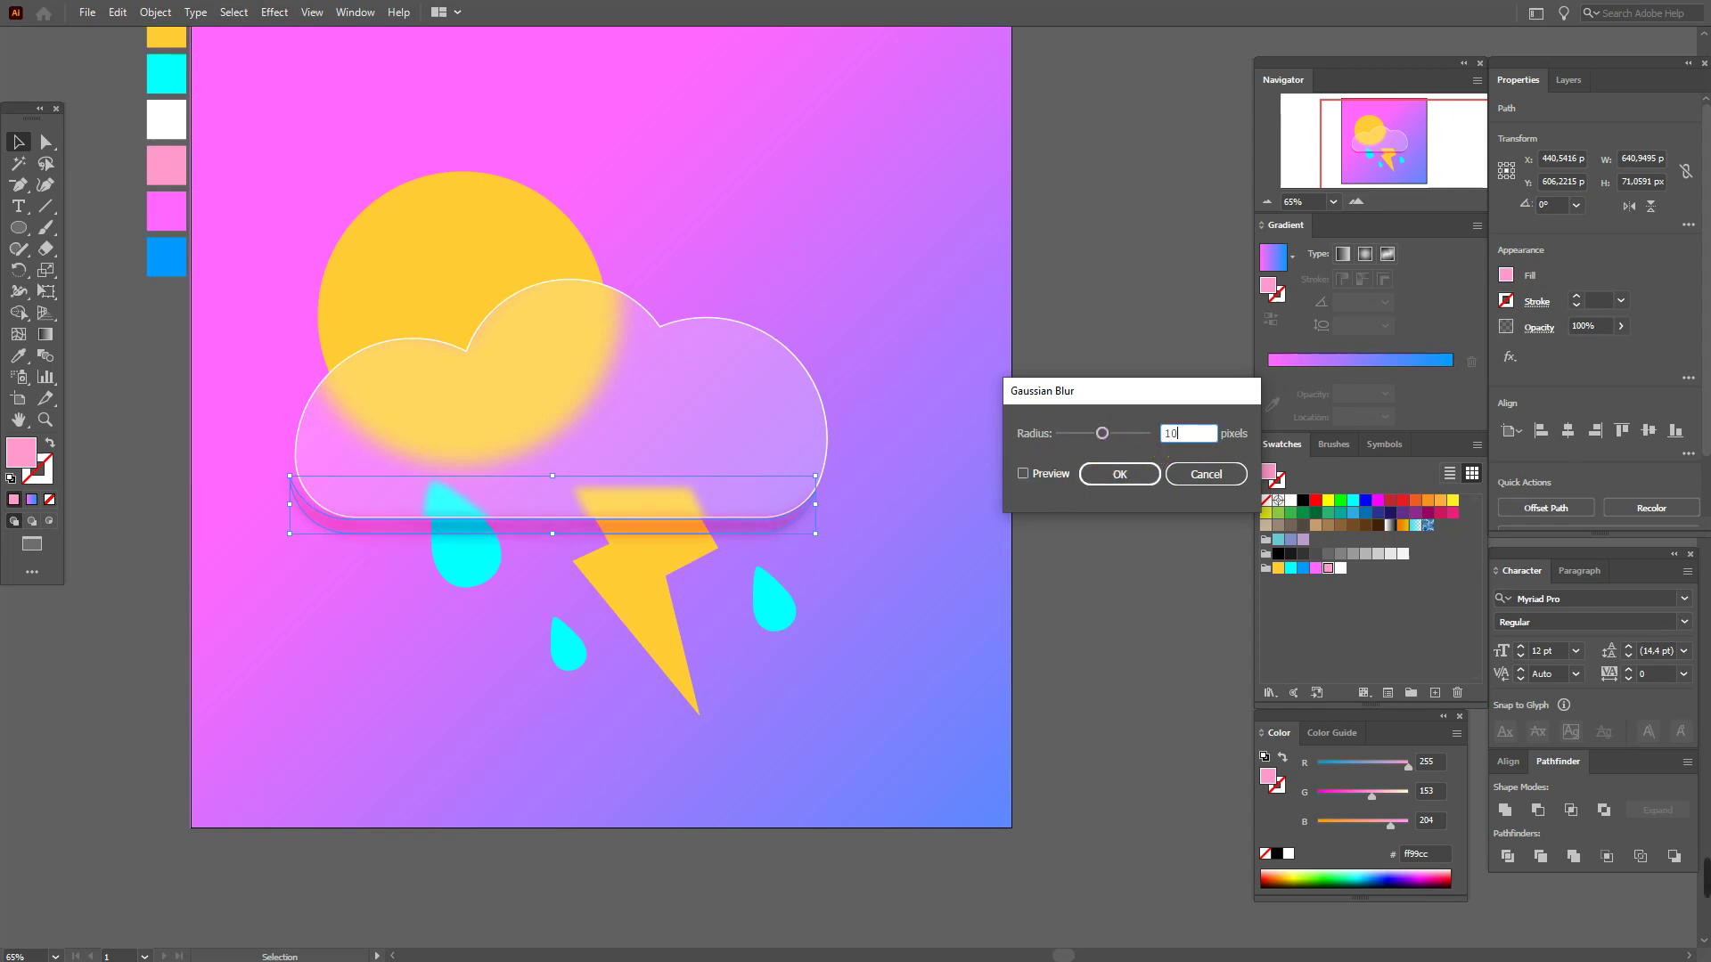
{"action": "left_click", "coordinate": [1050, 475]}
{"action": "left_click", "coordinate": [1124, 479]}
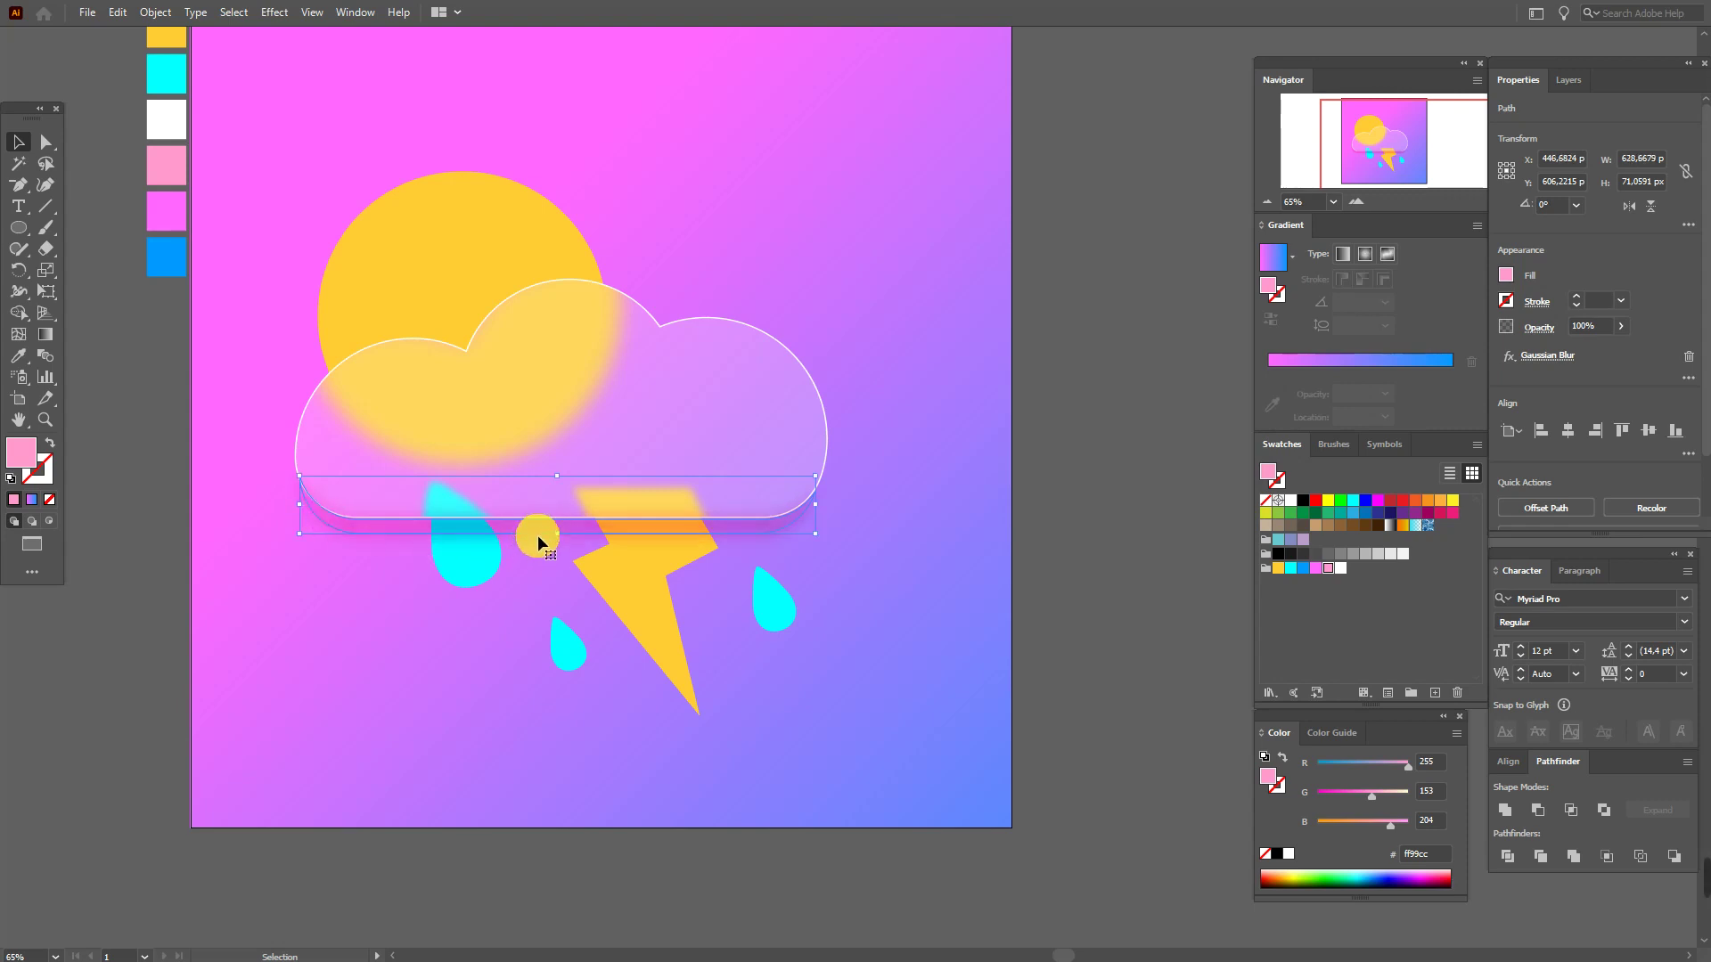
- Send the blurred cloud shadow, the large raindrop, the lightning bolt and the background to the back
{"action": "left_click", "coordinate": [481, 565], "text": "shift"}
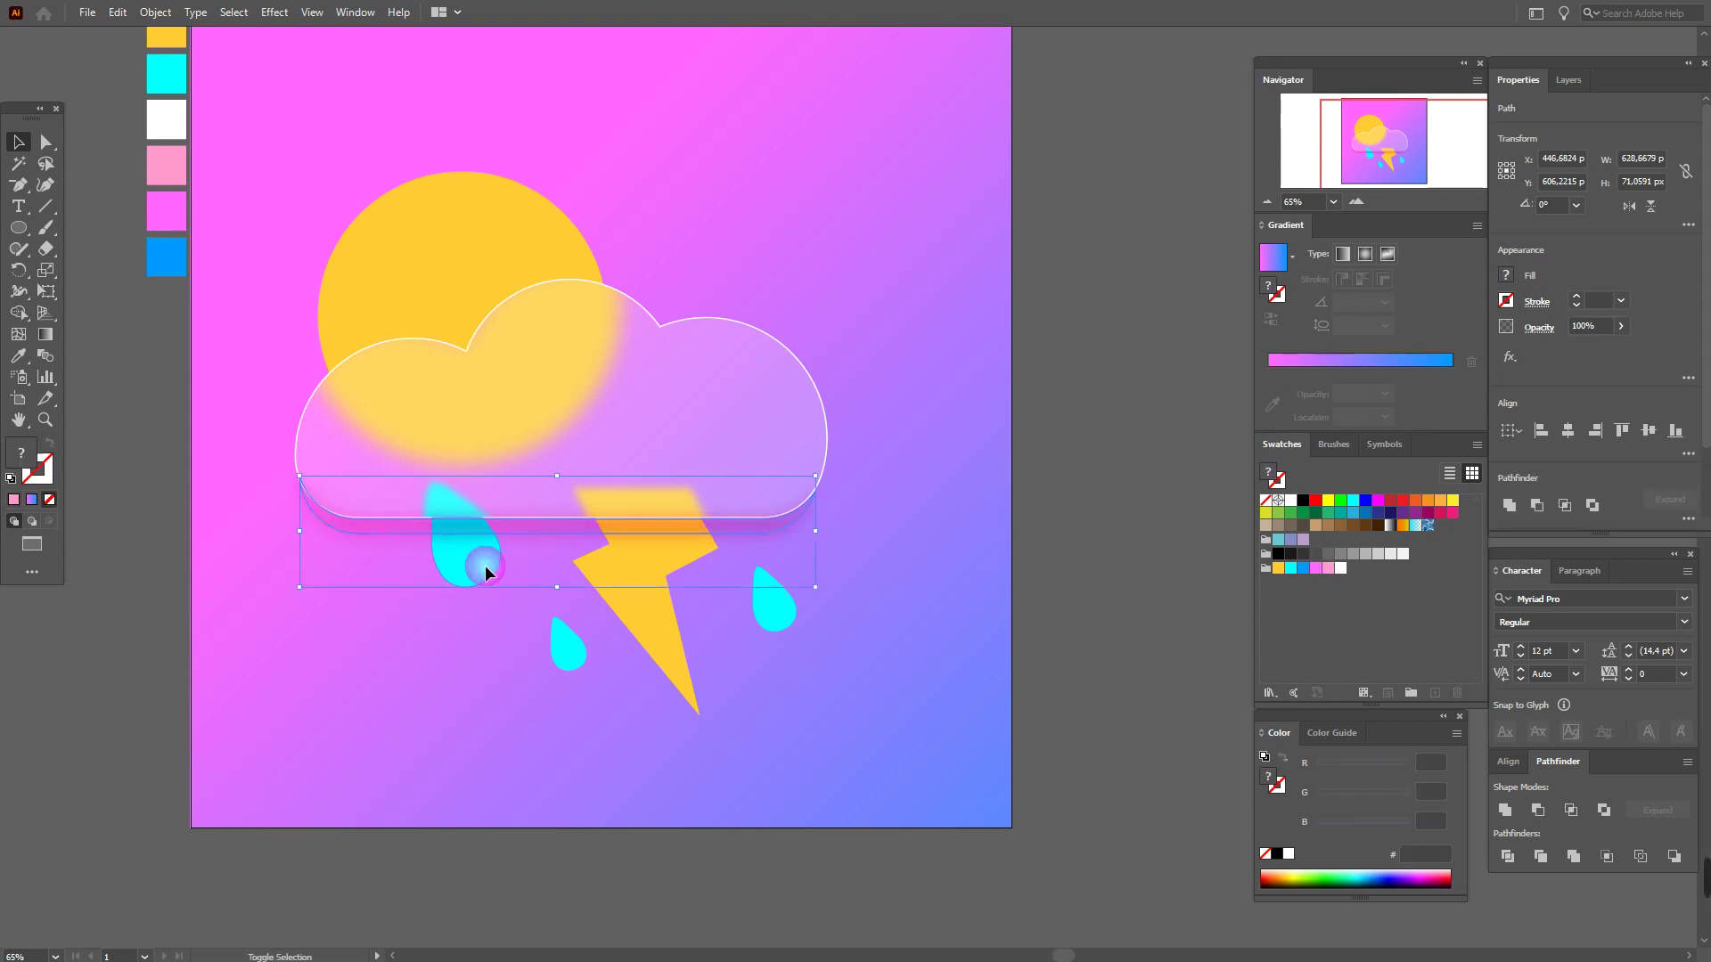
{"action": "right_click", "coordinate": [895, 612]}
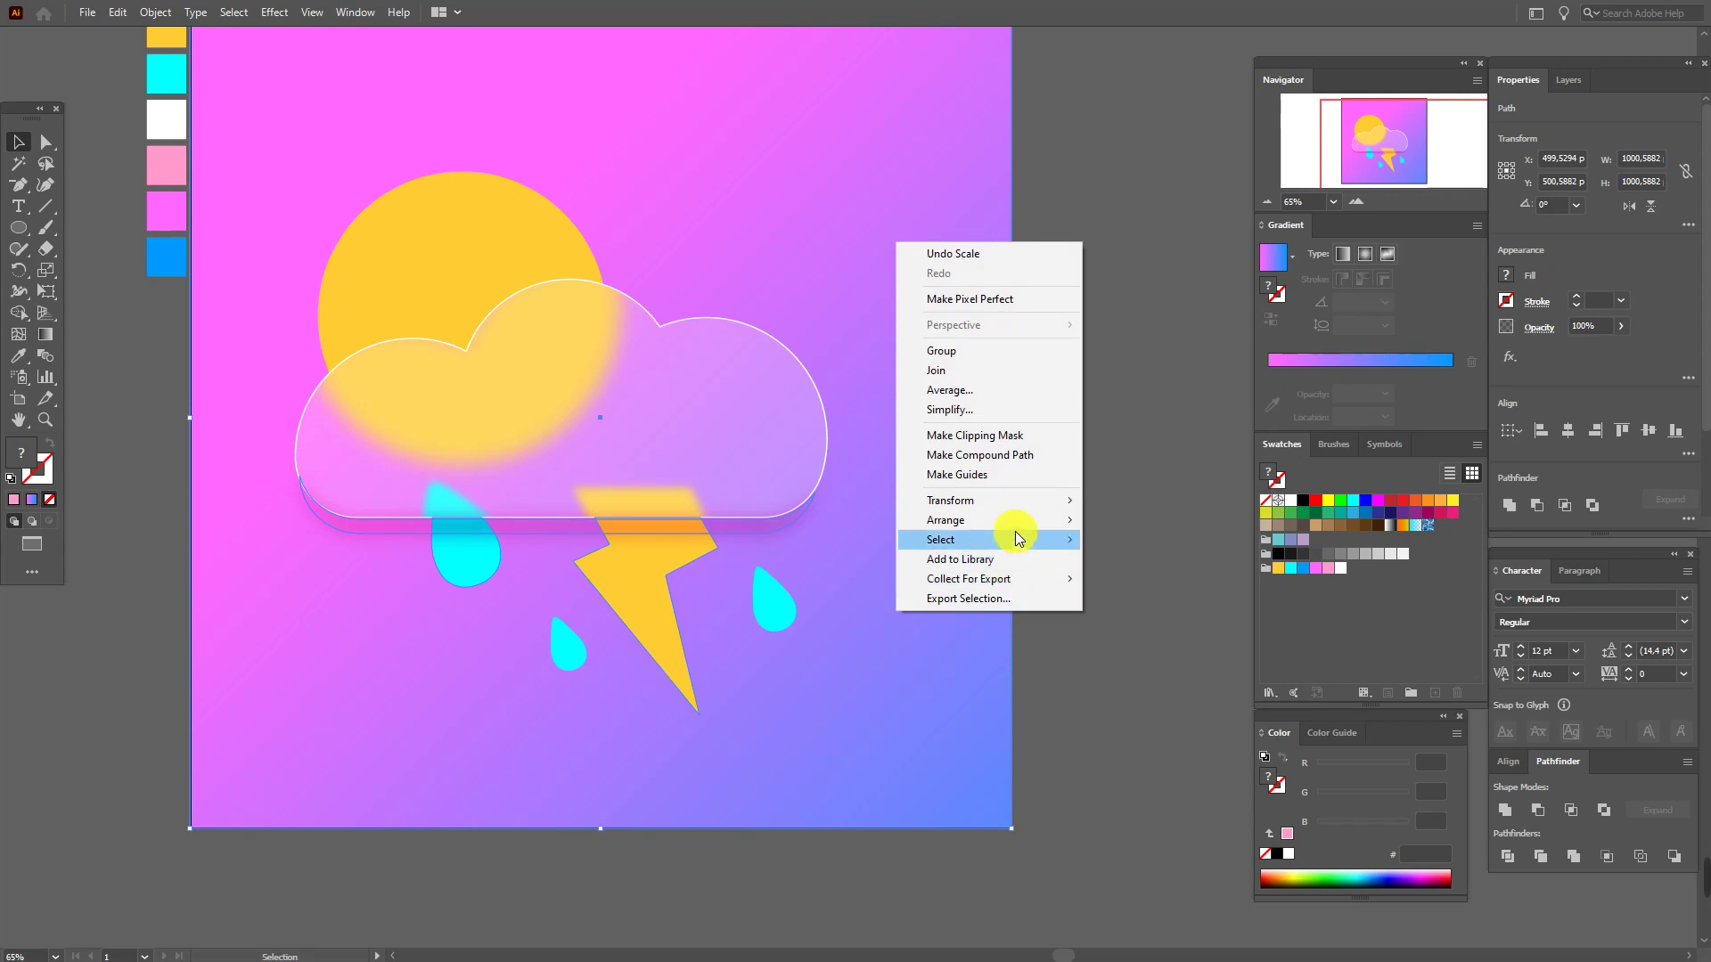
{"action": "mouse_move", "coordinate": [1014, 522]}
{"action": "left_click", "coordinate": [1140, 579]}
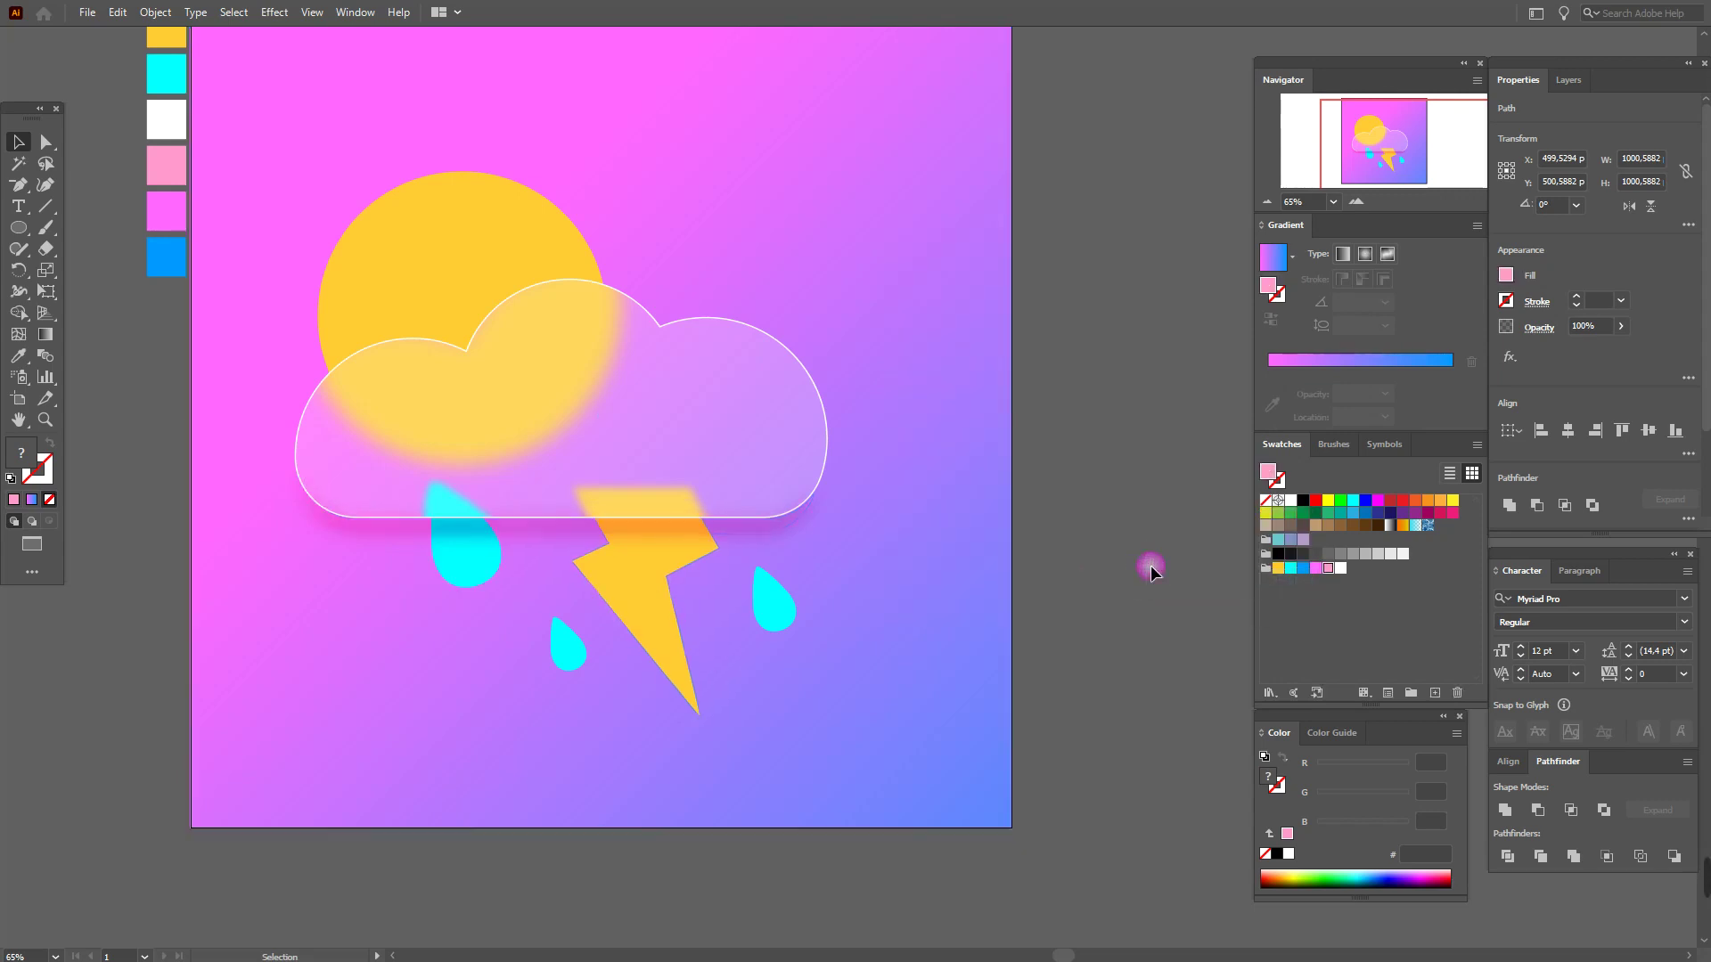
{"action": "left_click", "coordinate": [1146, 565]}
- Nudge the blurred cloud shadow slightly up and to the left under the cloud, then deselect it
{"action": "left_click", "coordinate": [389, 528]}
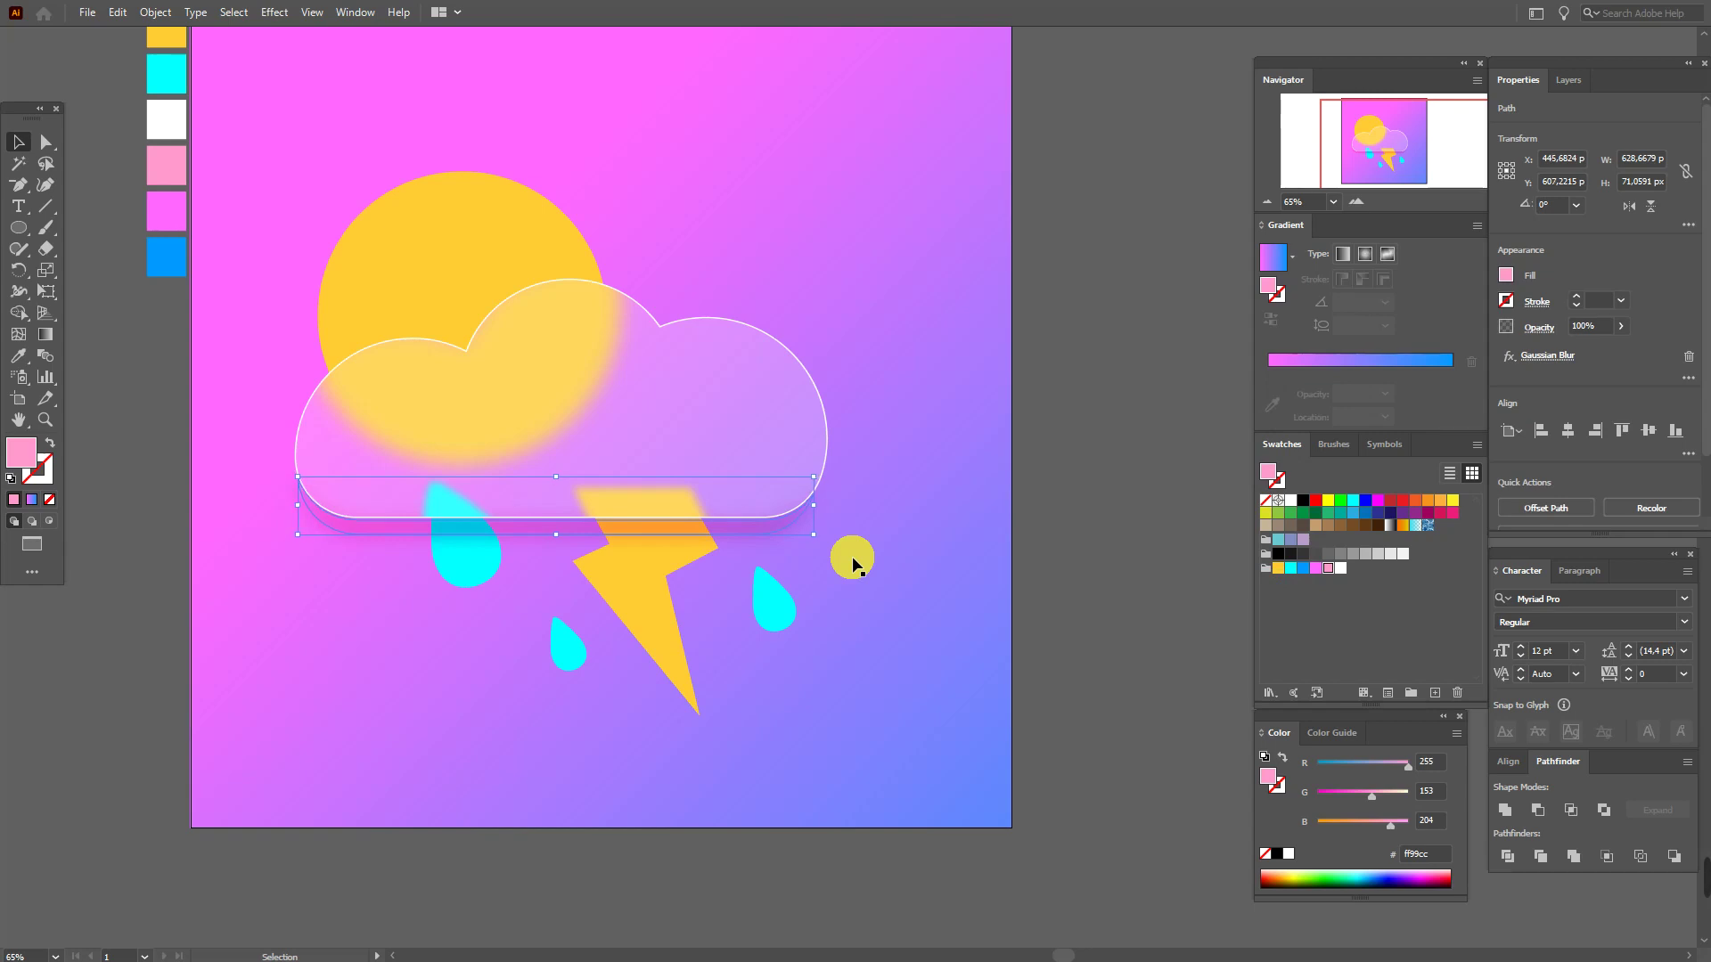
{"action": "key", "text": "Up"}
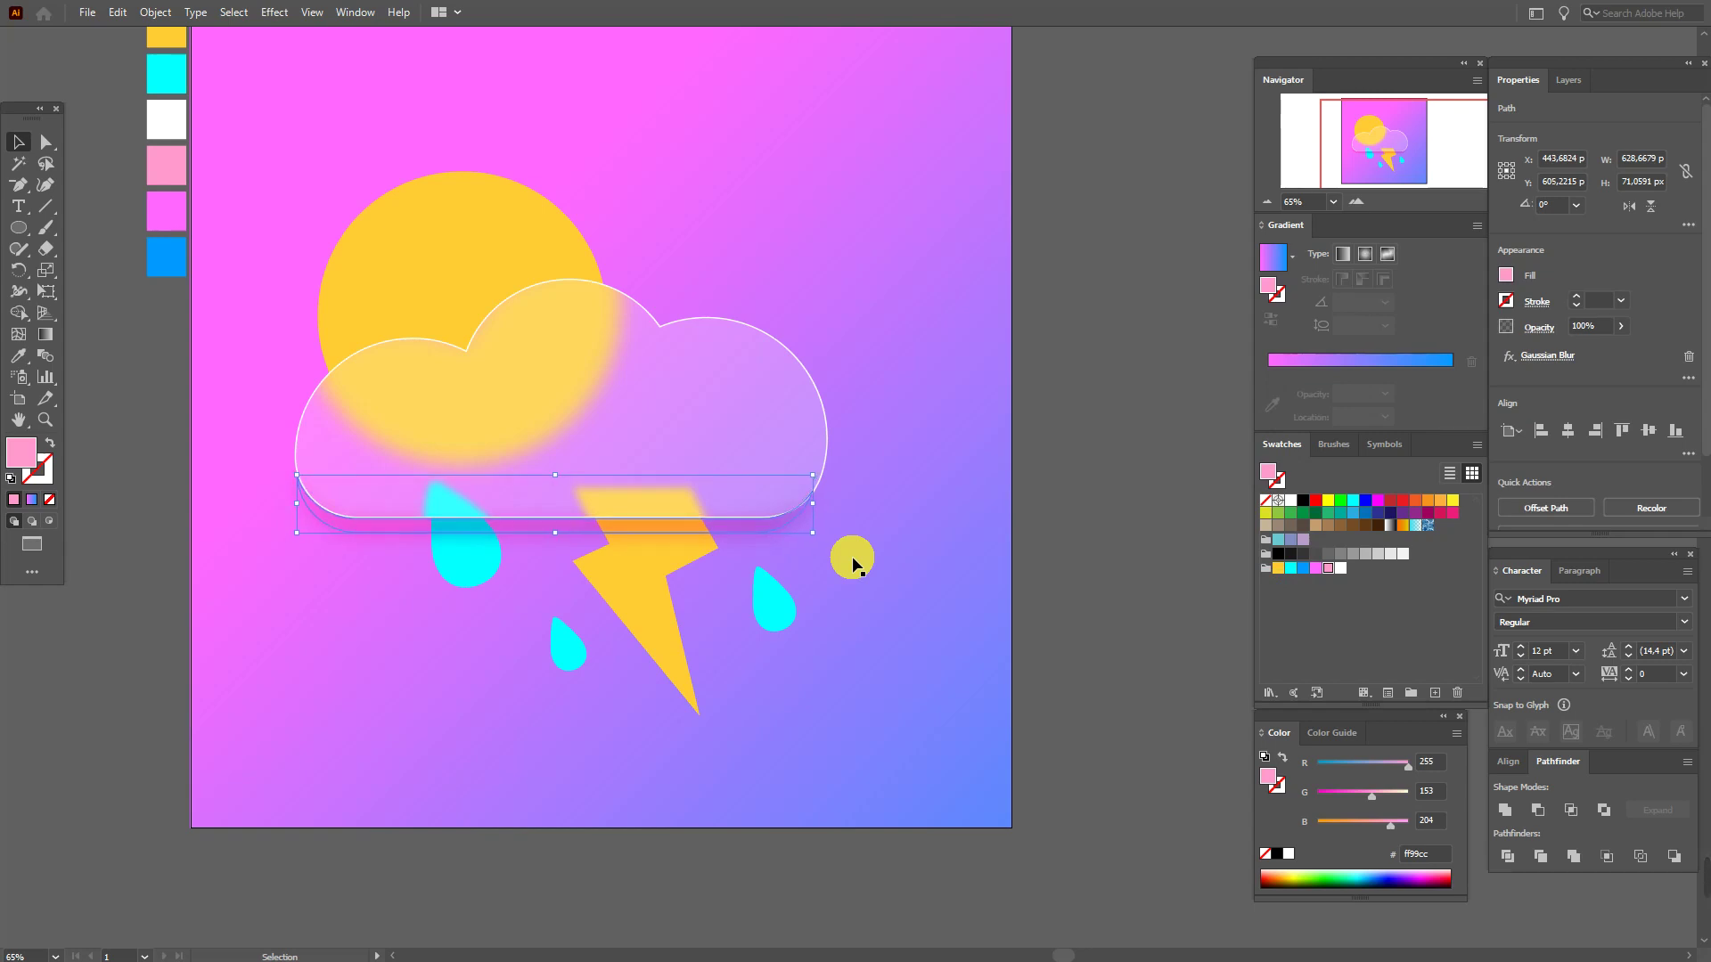
{"action": "left_click", "coordinate": [1067, 492]}
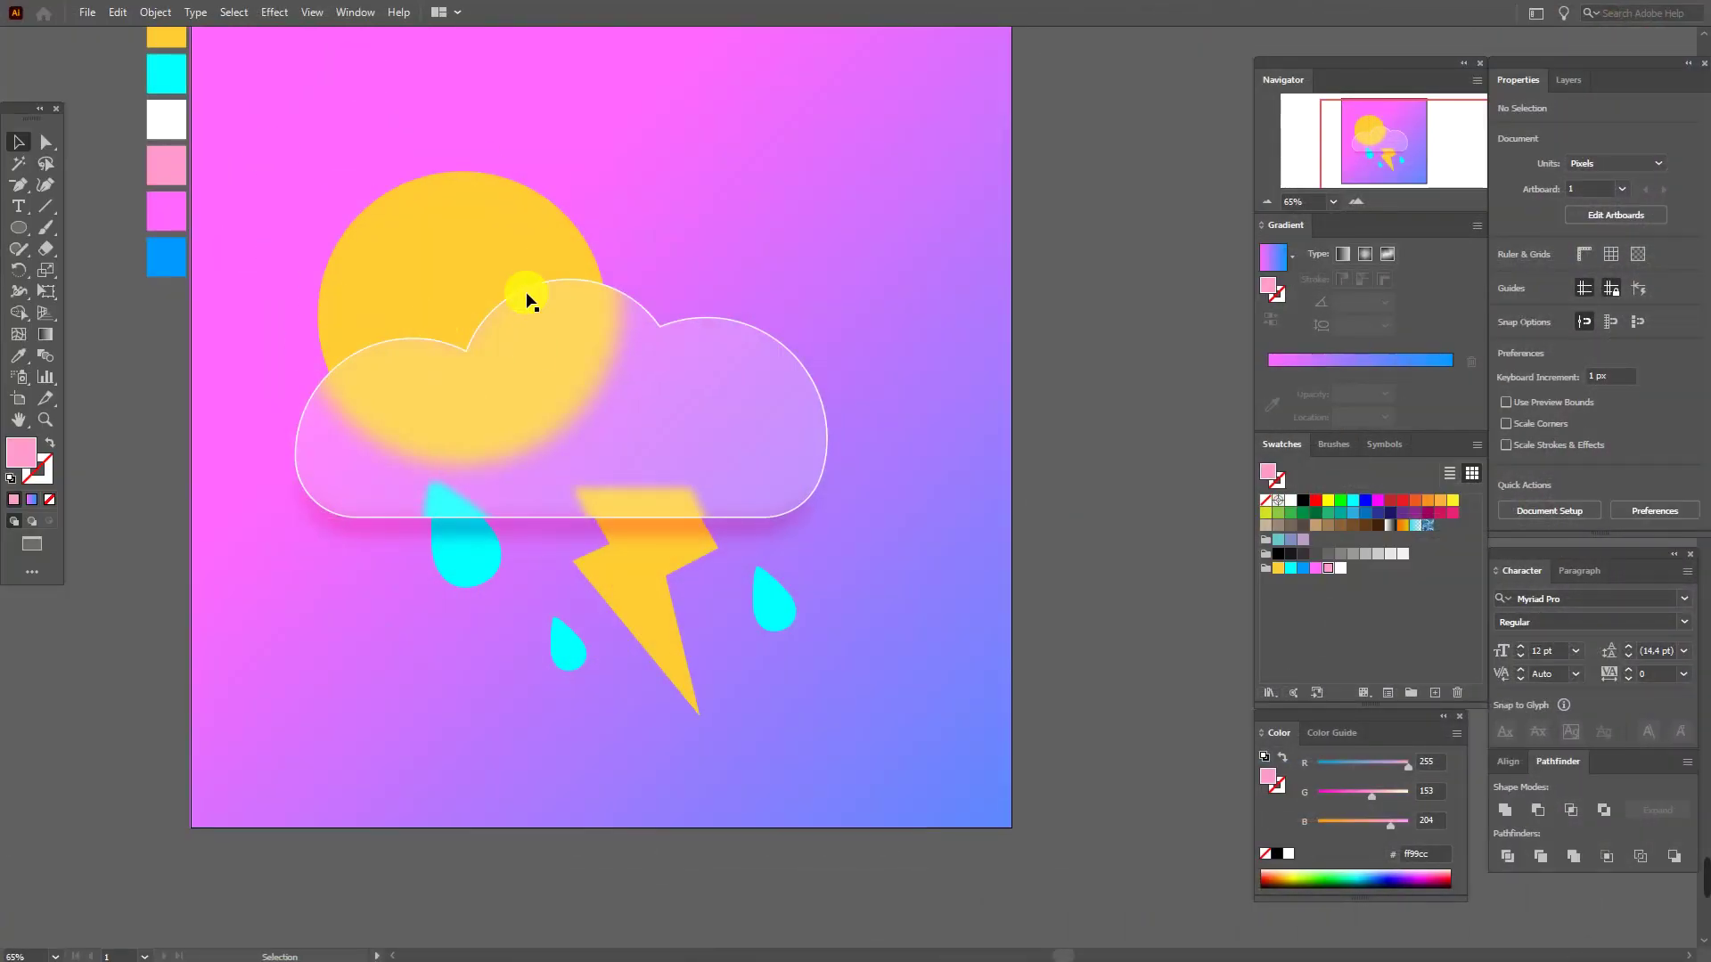
- Paste a copy of the sun's sharp part in front and apply the light pink palette square's Multiply appearance
{"action": "left_click", "coordinate": [422, 252]}
{"action": "key", "text": "a"}
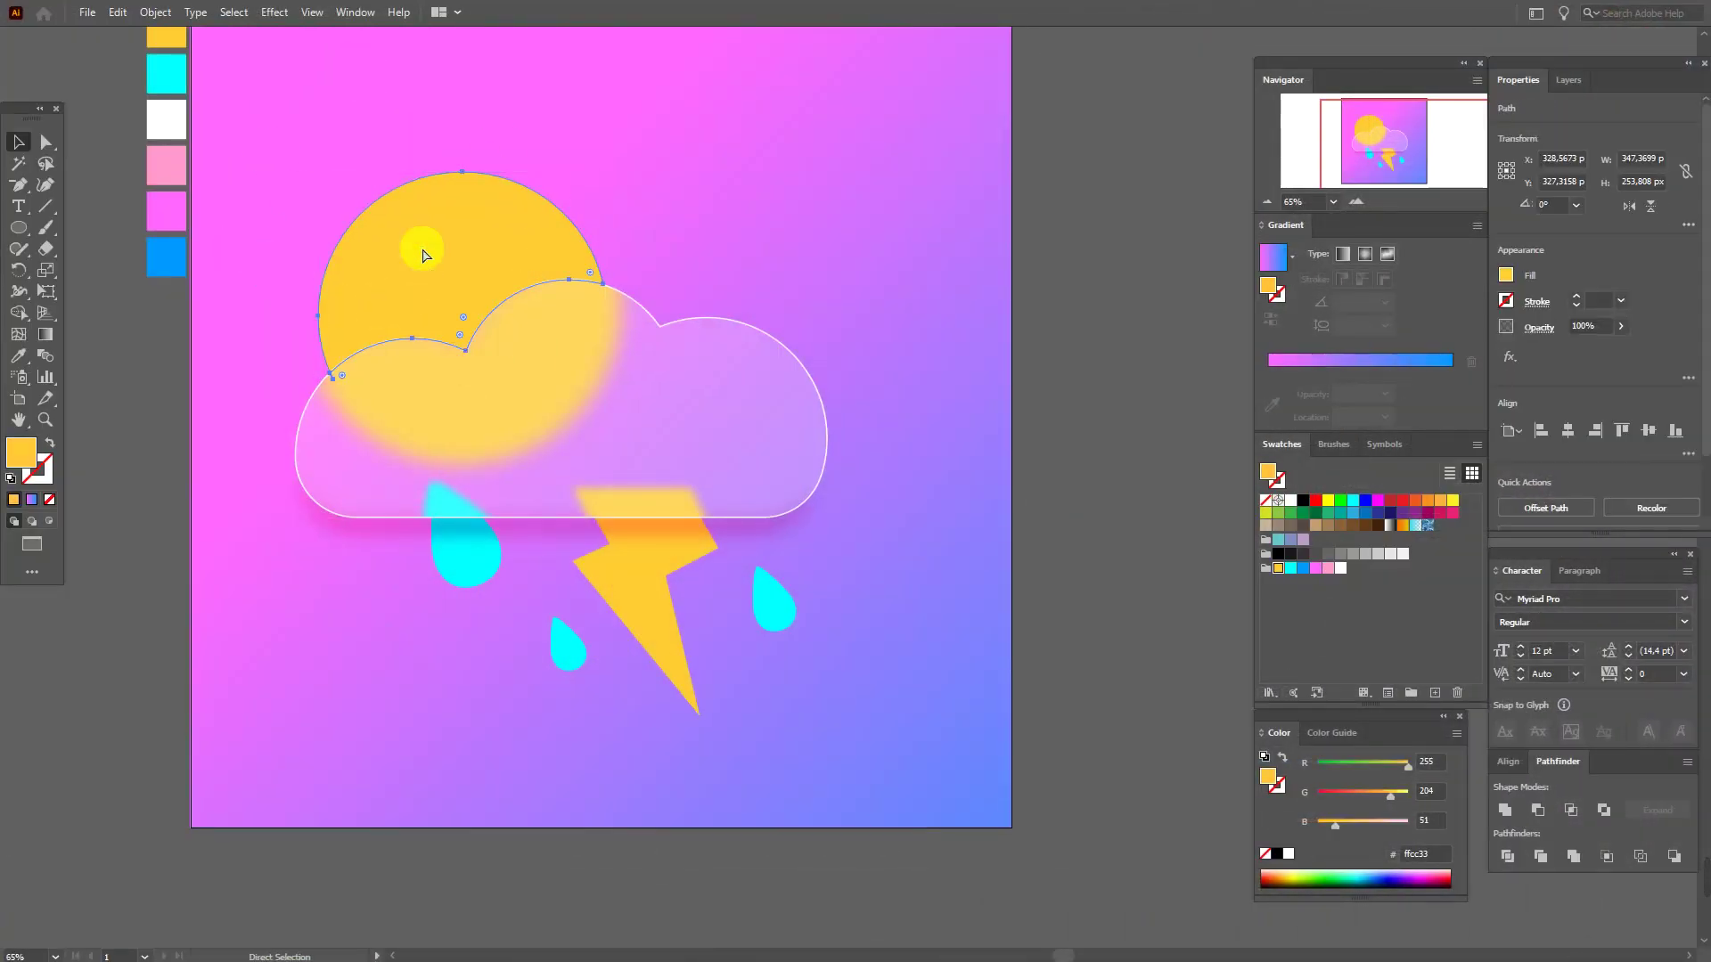
{"action": "left_click", "coordinate": [19, 355]}
{"action": "left_click", "coordinate": [166, 165]}
{"action": "left_click", "coordinate": [19, 142]}
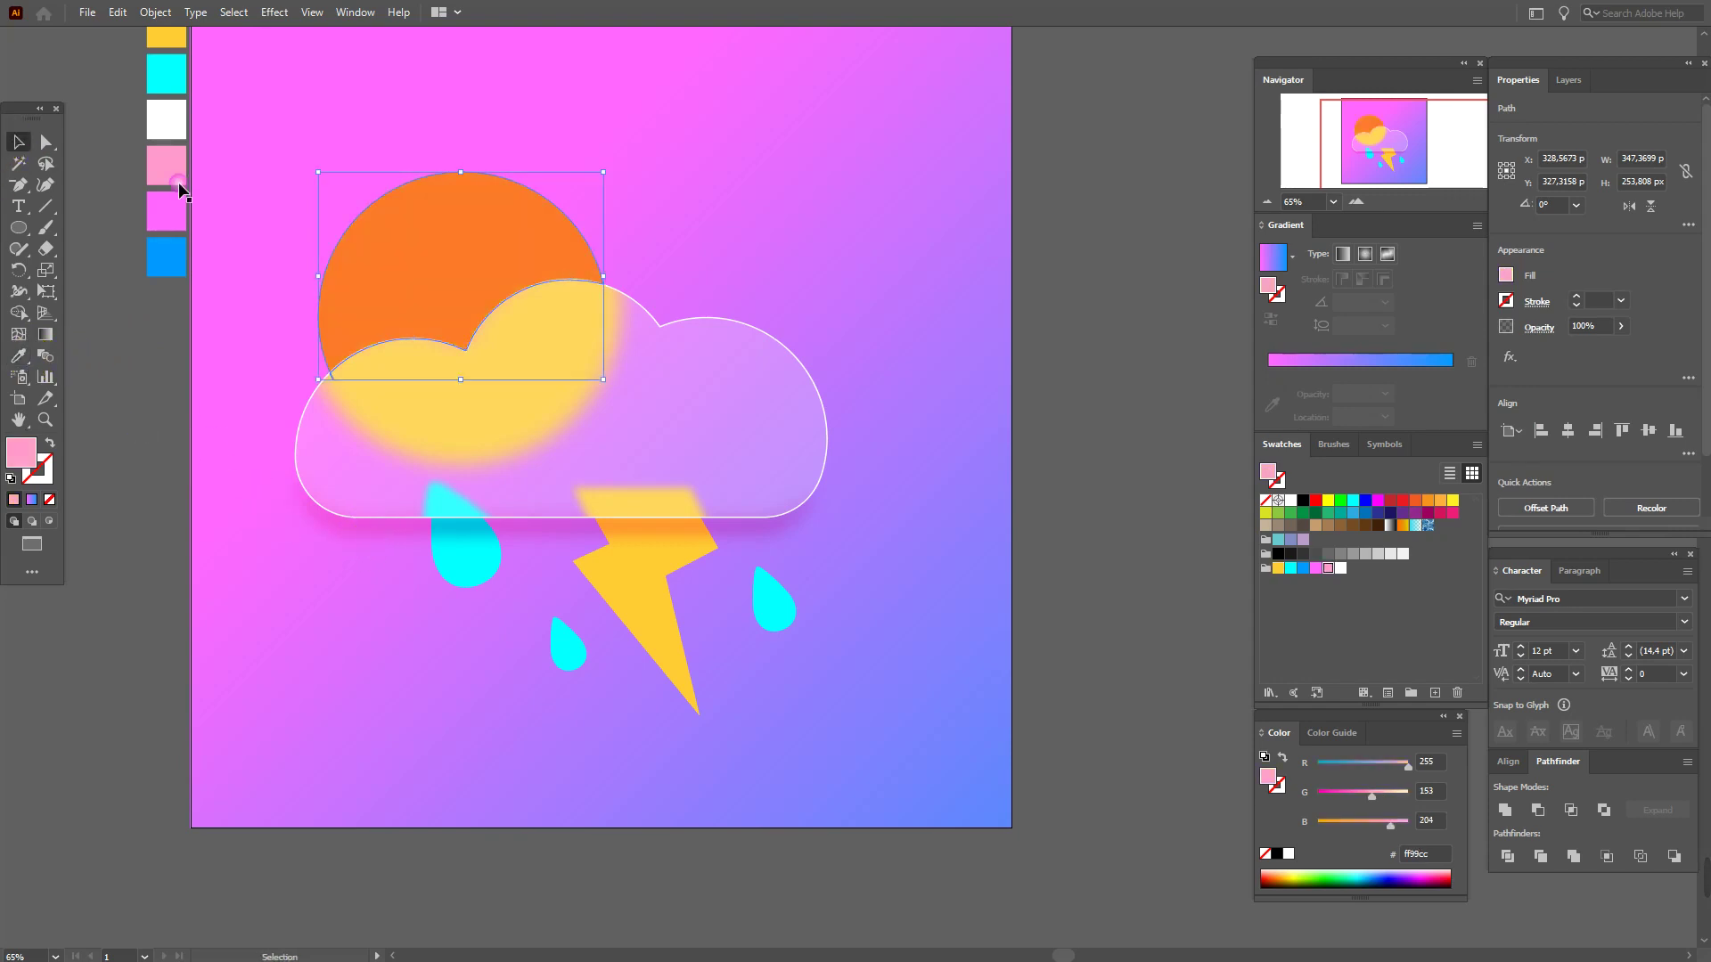
- Shift the pink sun copy slightly left of the sun and rotate it counterclockwise by about 11°
{"action": "left_click_drag", "start_coordinate": [465, 276], "coordinate": [443, 275]}
{"action": "left_click", "coordinate": [593, 299]}
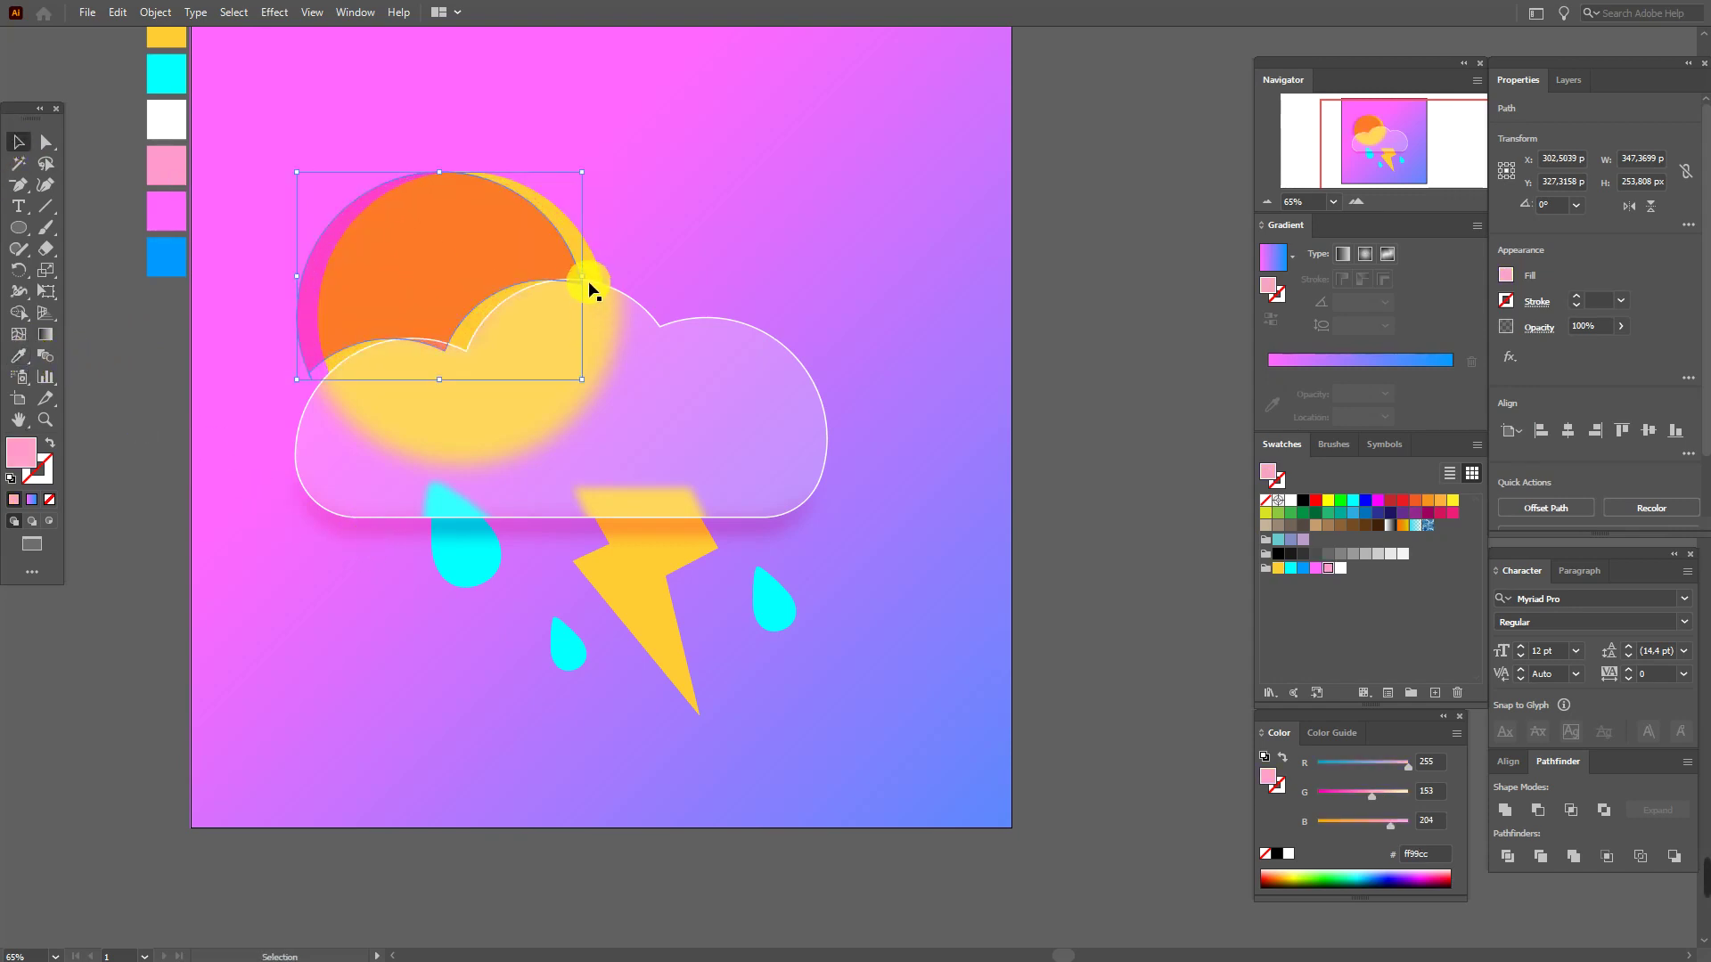
{"action": "left_click_drag", "start_coordinate": [597, 288], "coordinate": [590, 260]}
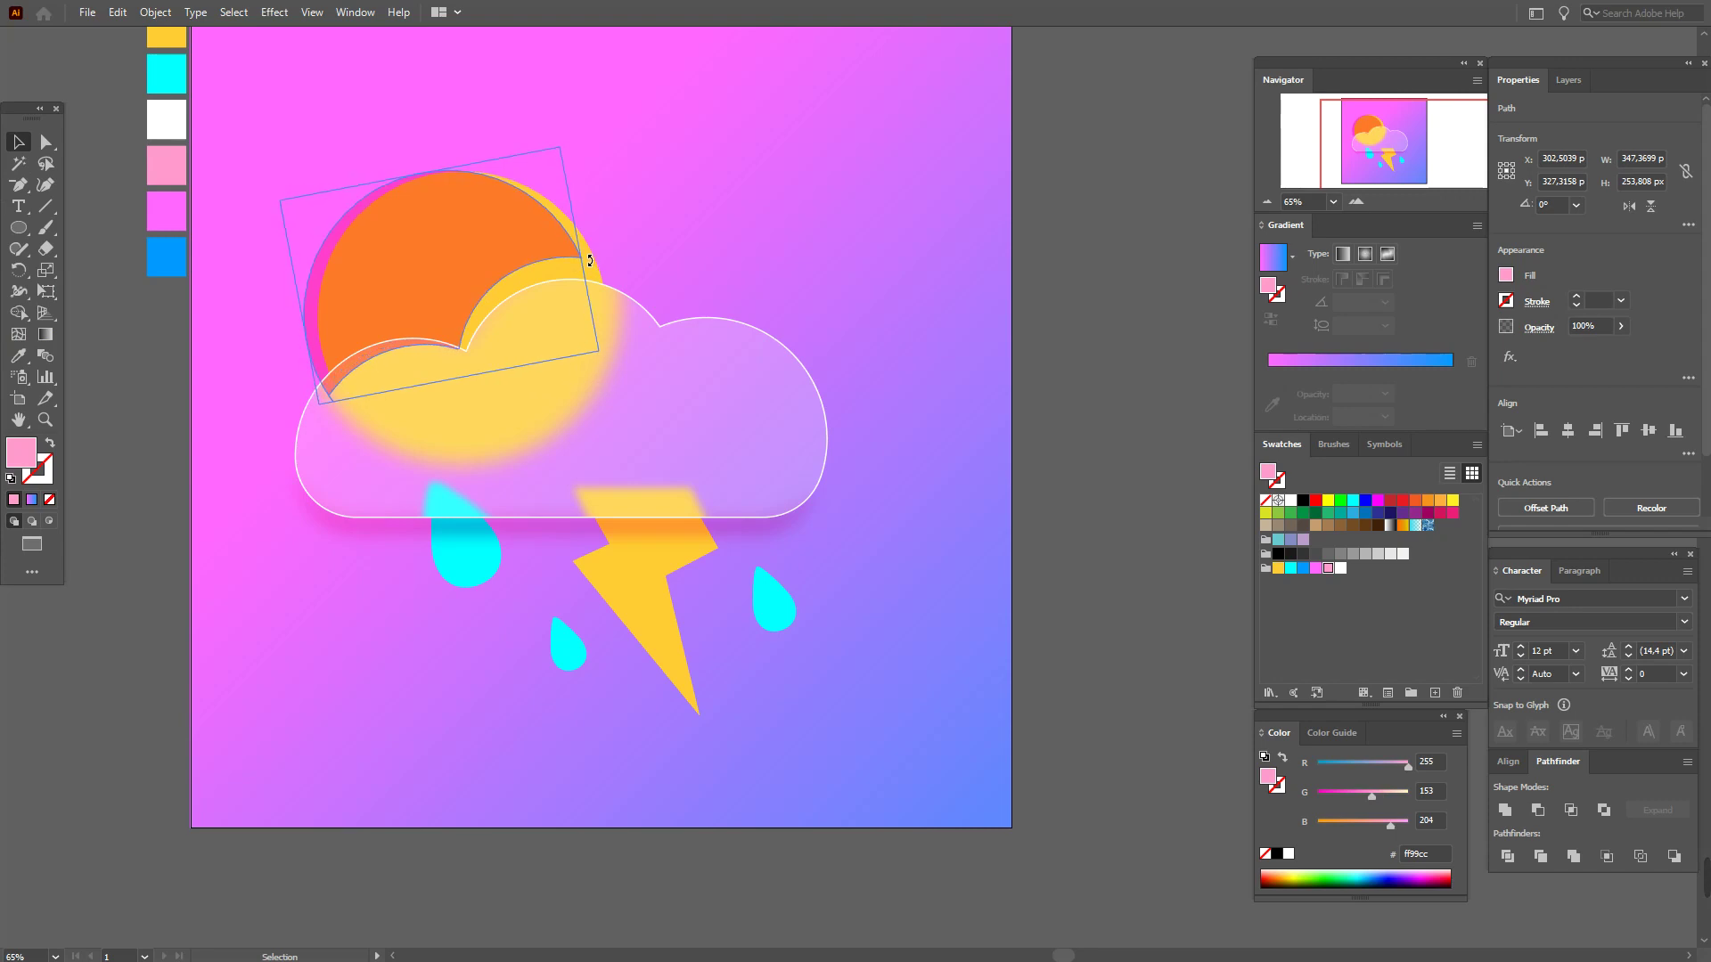
- Send the pink sun copy and the gradient background to the back, behind the sun
{"action": "left_click", "coordinate": [677, 211]}
{"action": "left_click", "coordinate": [712, 185]}
{"action": "right_click", "coordinate": [712, 185]}
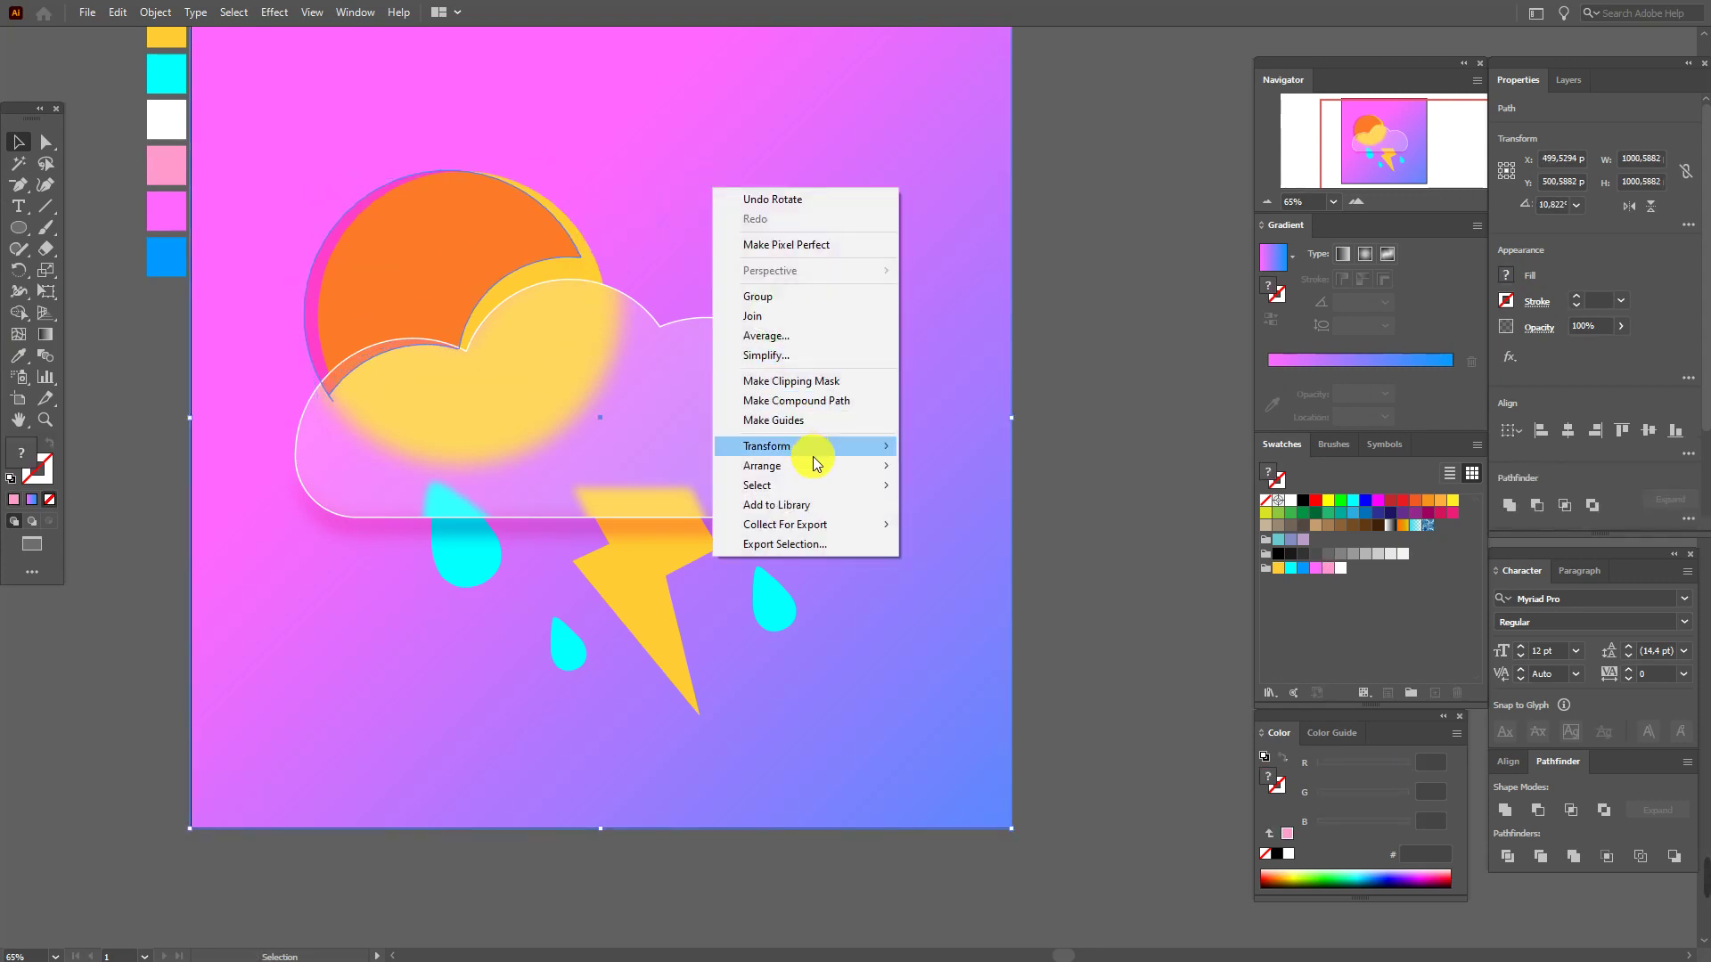
{"action": "mouse_move", "coordinate": [816, 466]}
{"action": "left_click", "coordinate": [979, 525]}
{"action": "left_click", "coordinate": [1128, 480]}
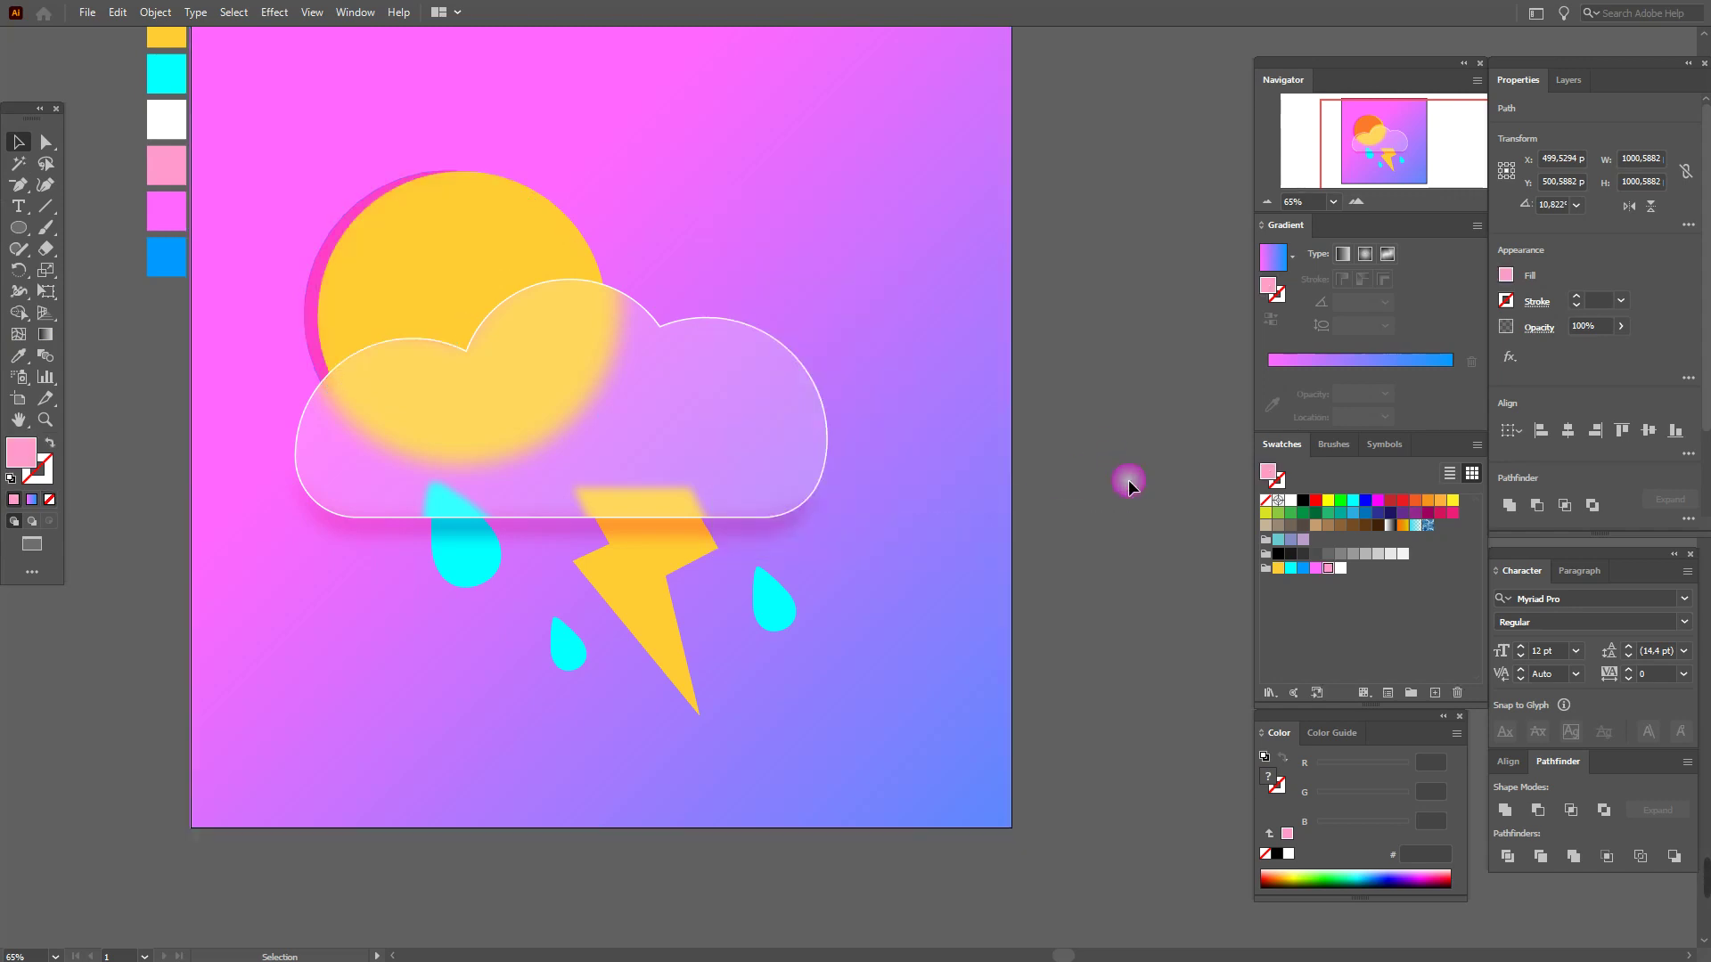
- Apply a Gaussian Blur with a 10-pixel radius to the pink shadow copy behind the sun
{"action": "left_click", "coordinate": [312, 284]}
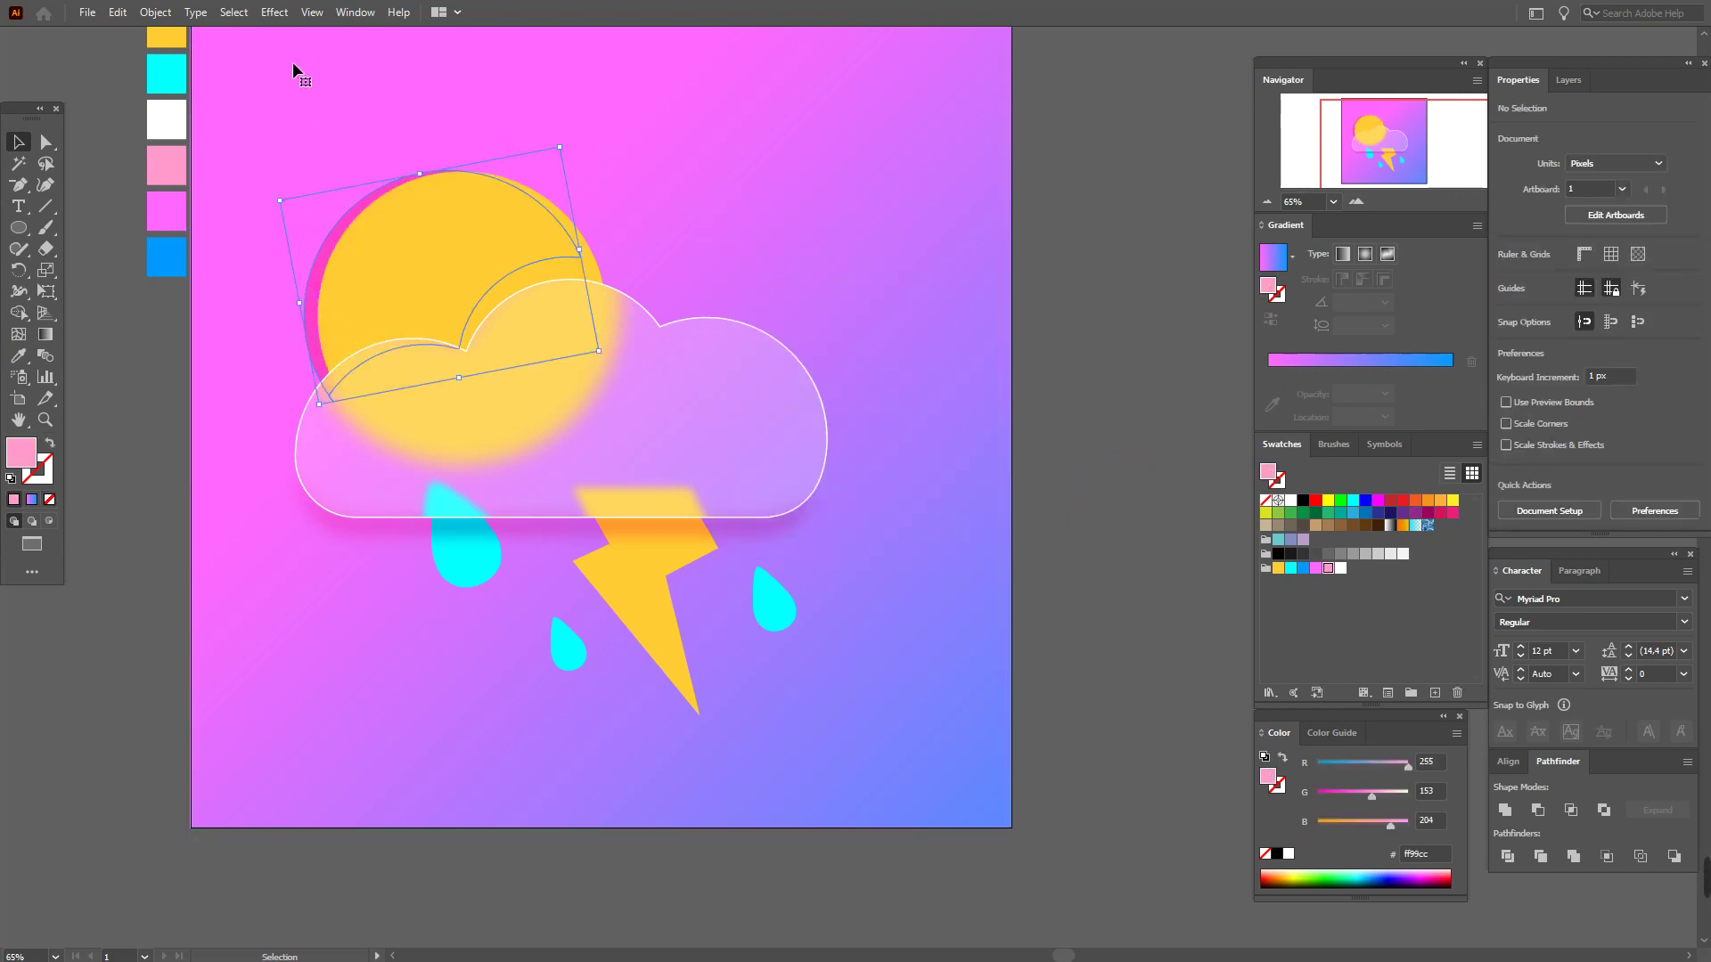
{"action": "left_click", "coordinate": [276, 12]}
{"action": "mouse_move", "coordinate": [402, 312]}
{"action": "left_click", "coordinate": [535, 321]}
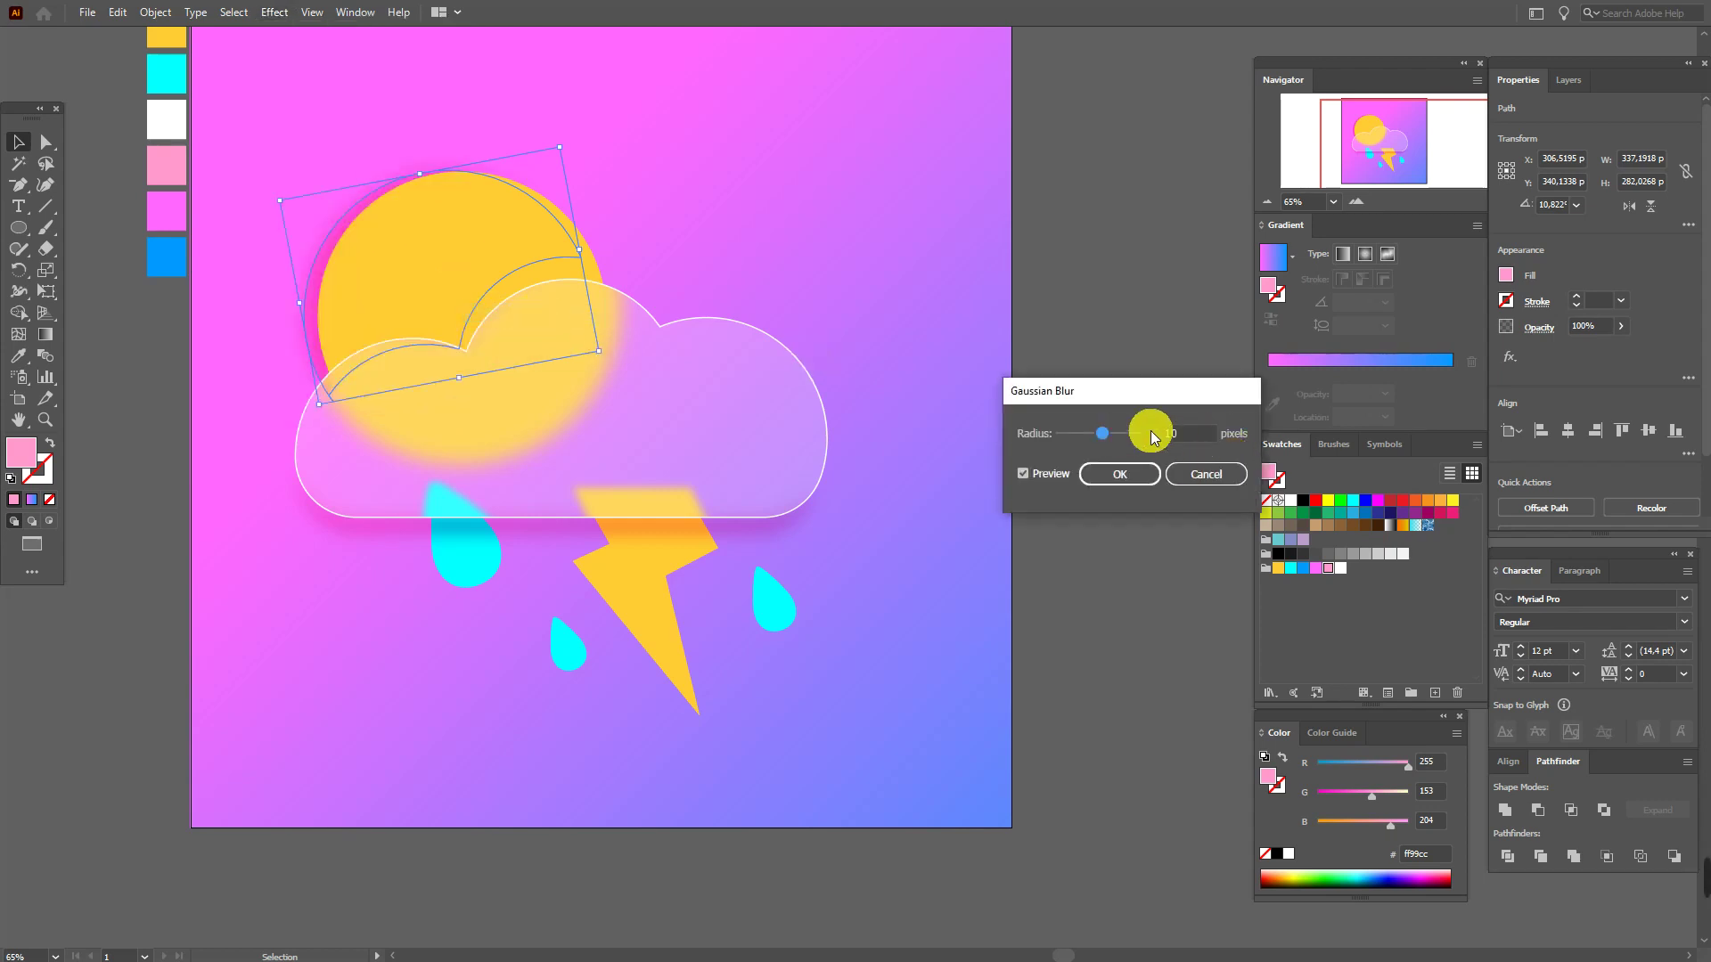
{"action": "left_click", "coordinate": [1132, 477]}
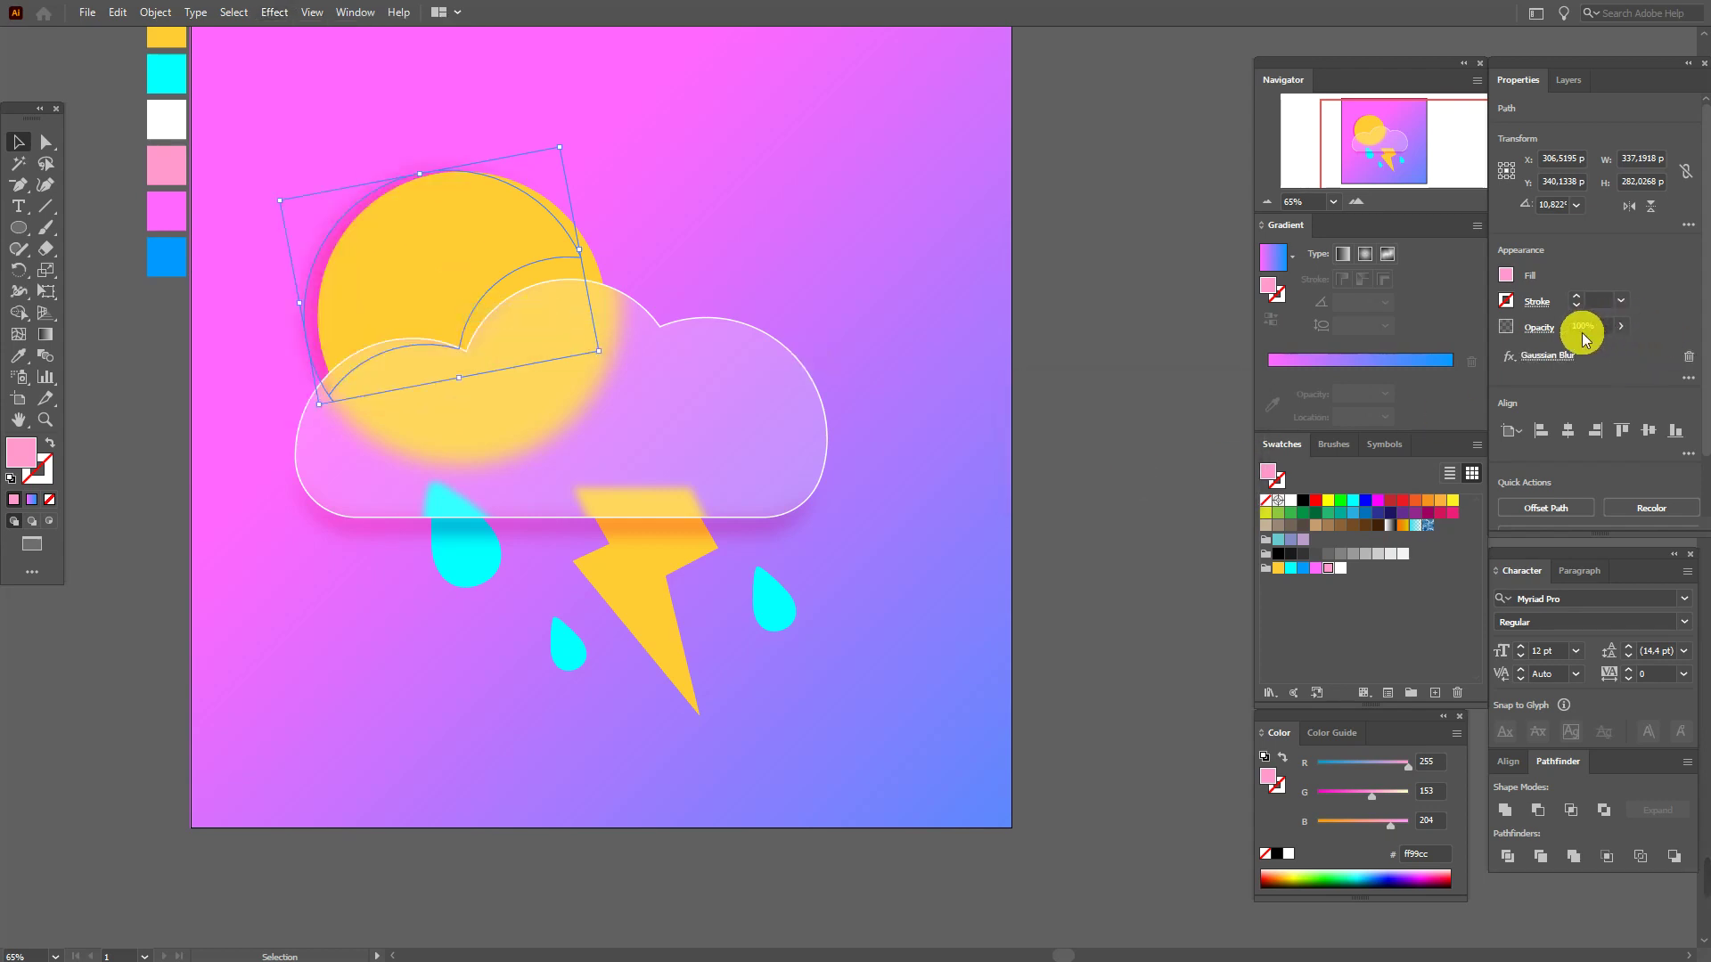
- Set the opacity of the blurred pink shadow under the cloud to 50%
{"action": "left_click", "coordinate": [1620, 335]}
{"action": "left_click", "coordinate": [577, 535]}
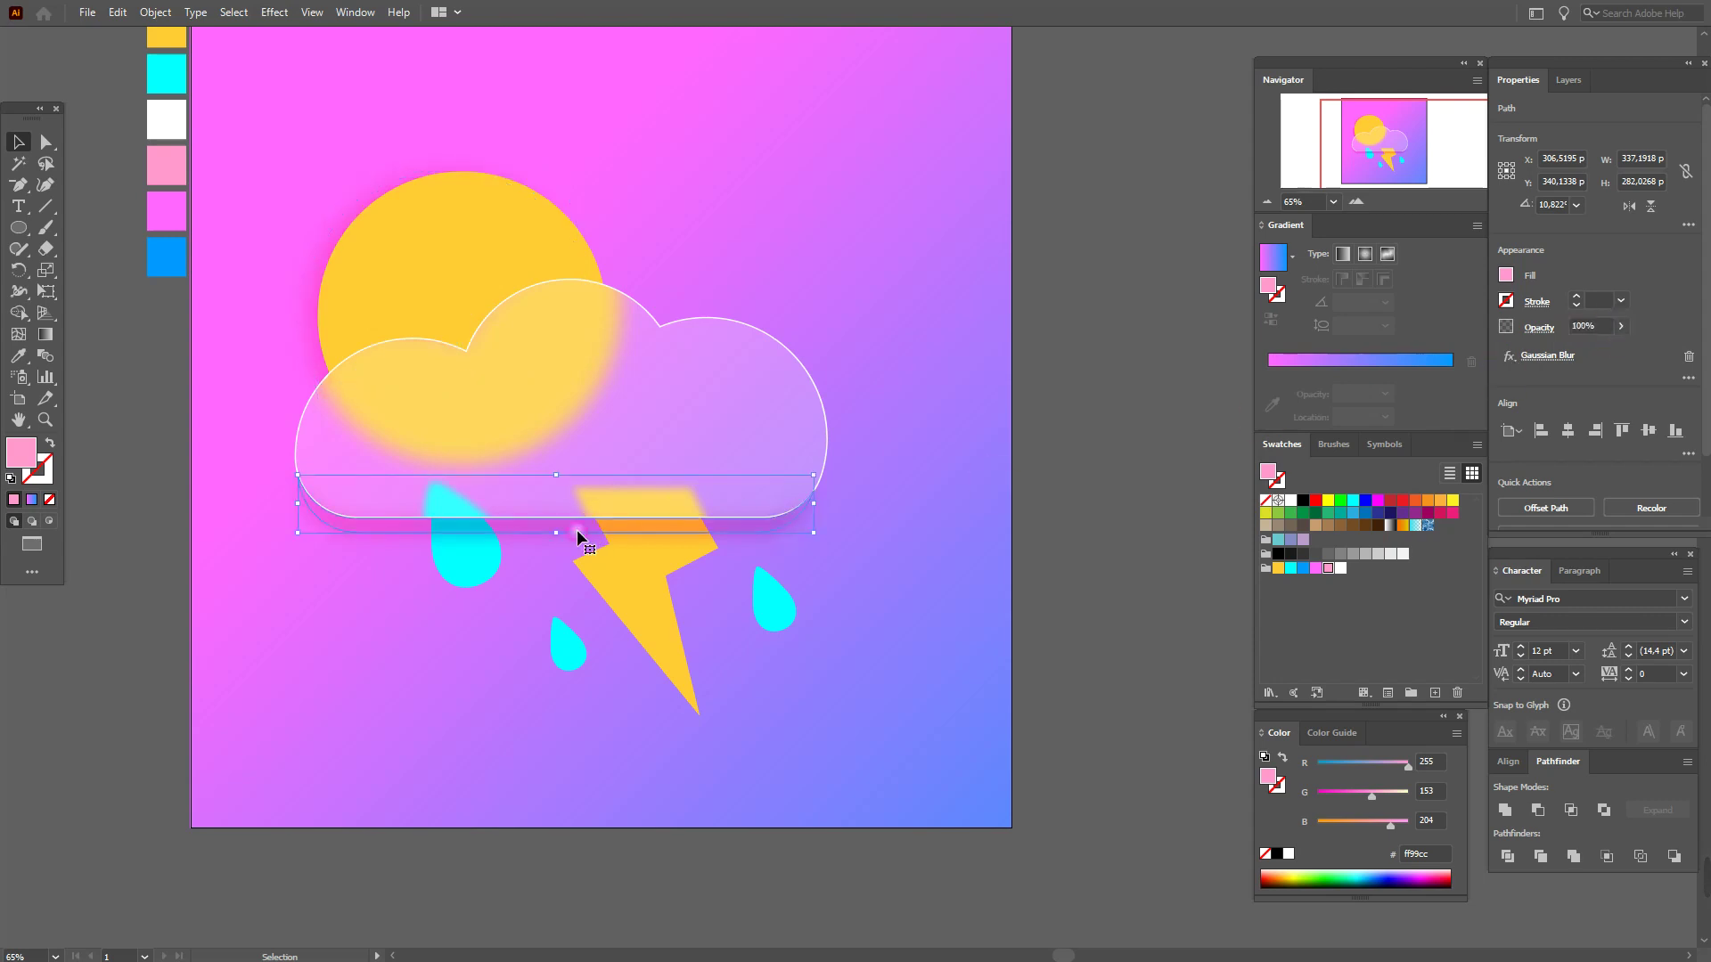
{"action": "left_click", "coordinate": [1586, 336]}
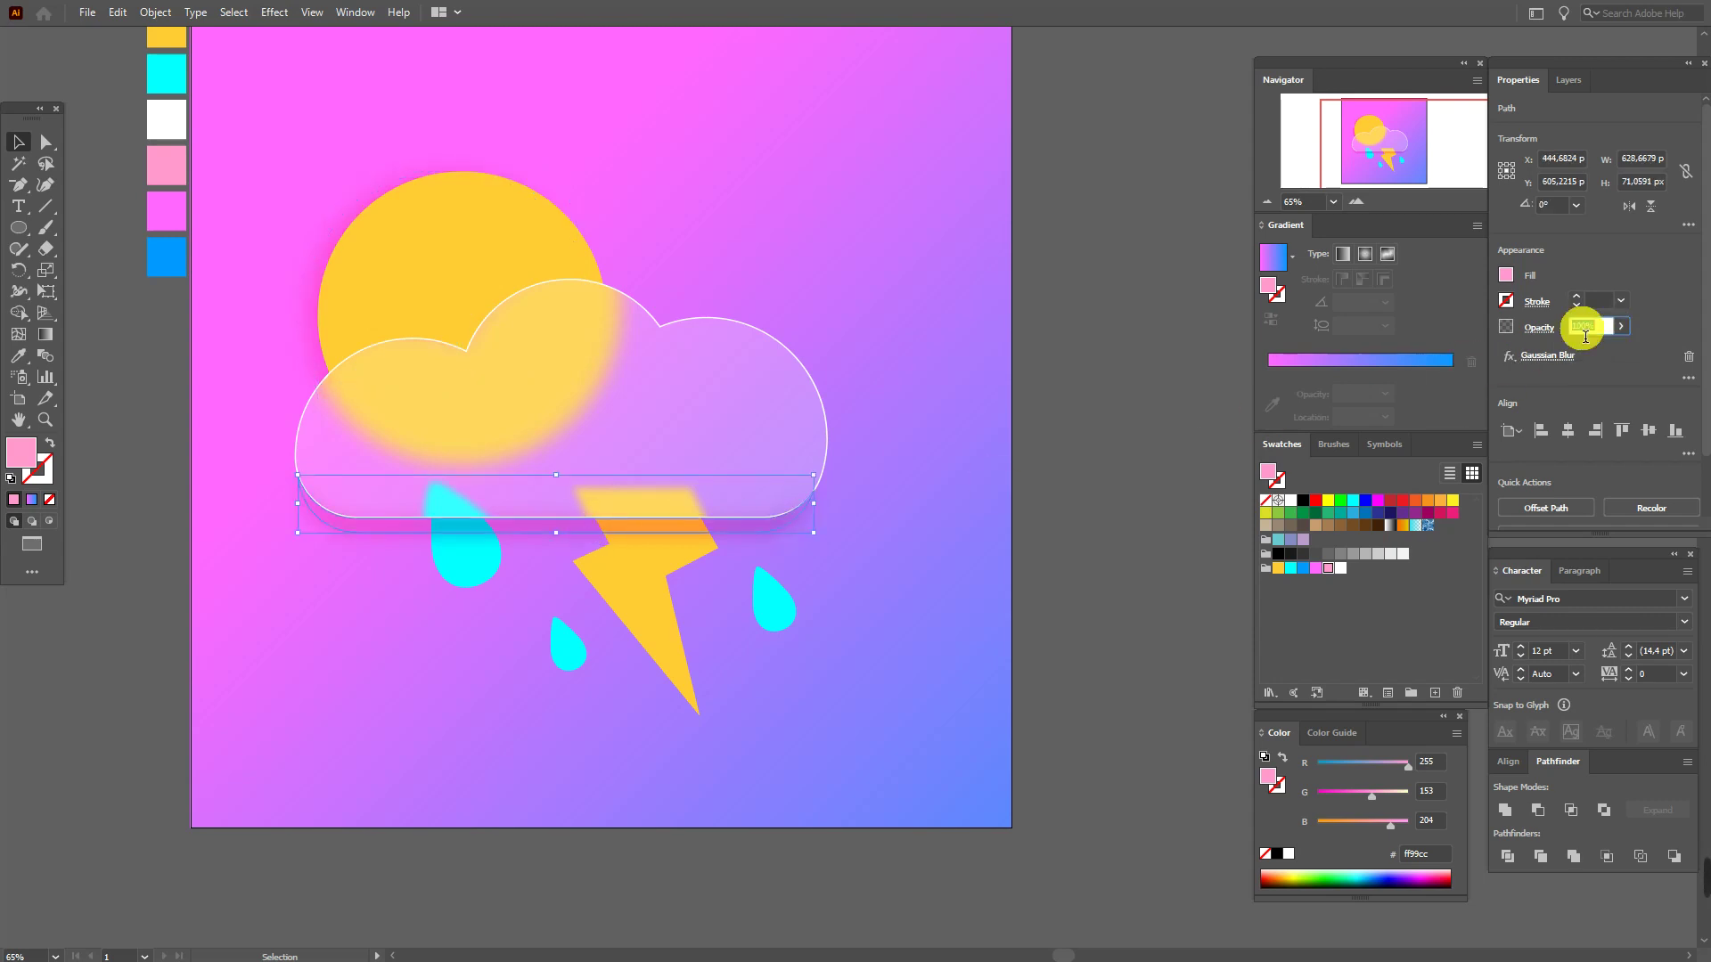
{"action": "type", "text": "50"}
{"action": "key", "text": "Return"}
{"action": "left_click", "coordinate": [1088, 352]}
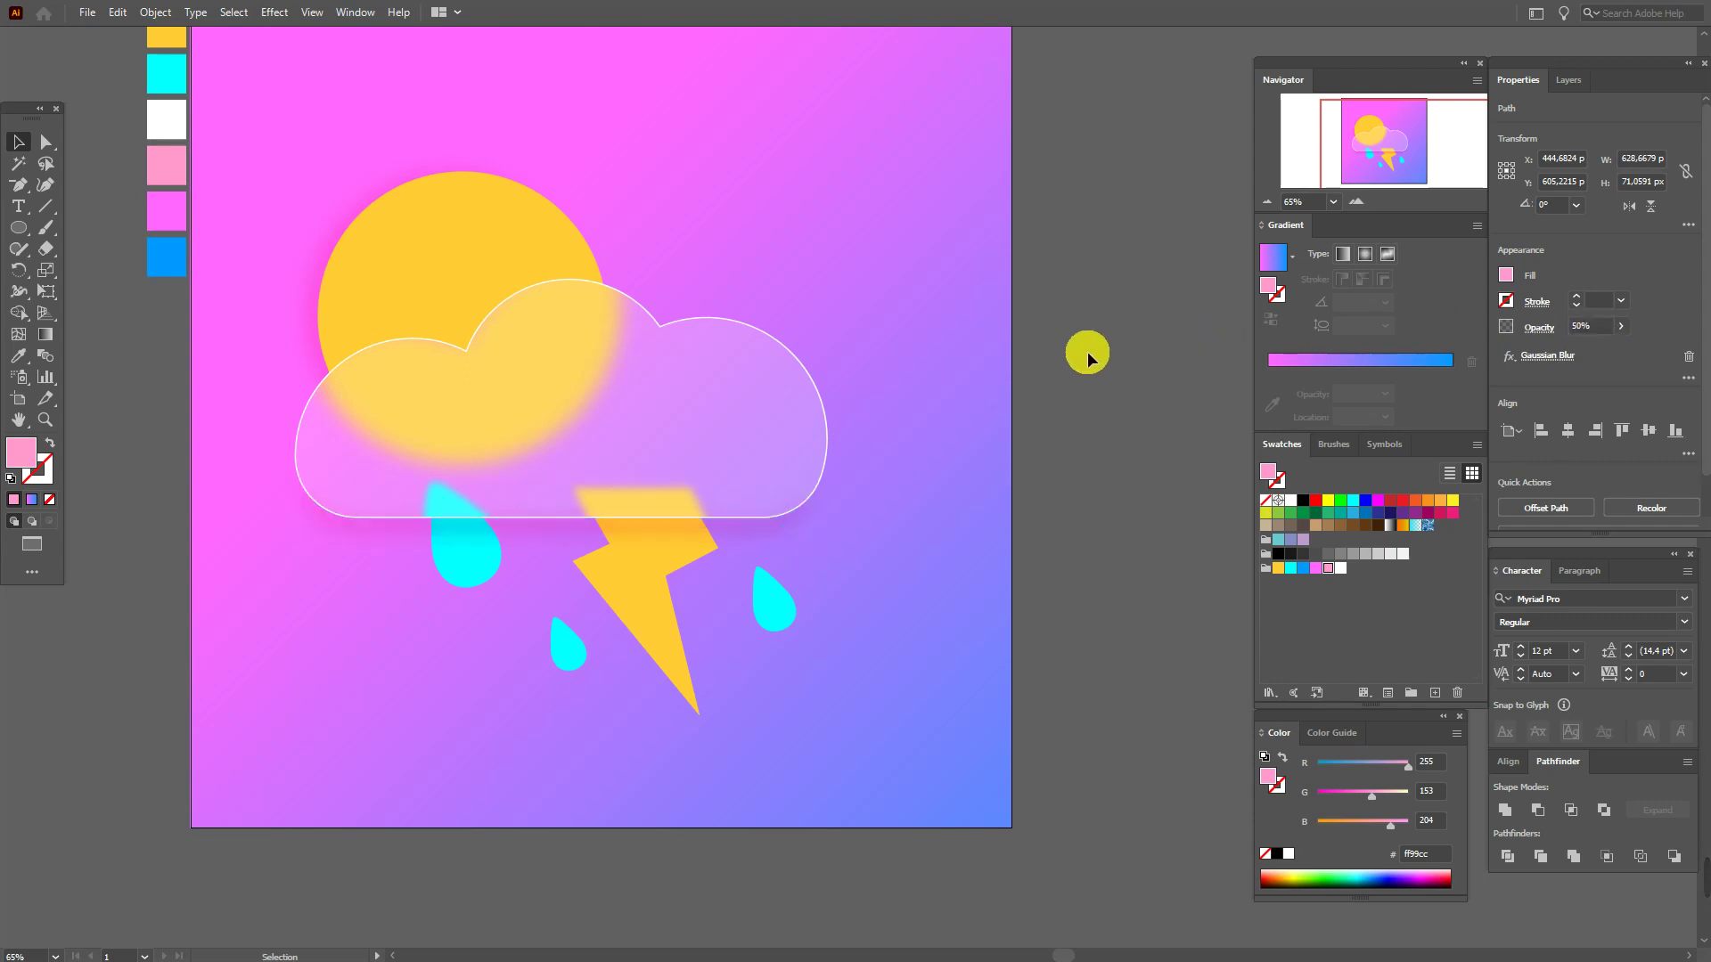
- Set the sun shadow's opacity to 50% and shift it slightly to the right, closer behind the sun
{"action": "left_click", "coordinate": [328, 260]}
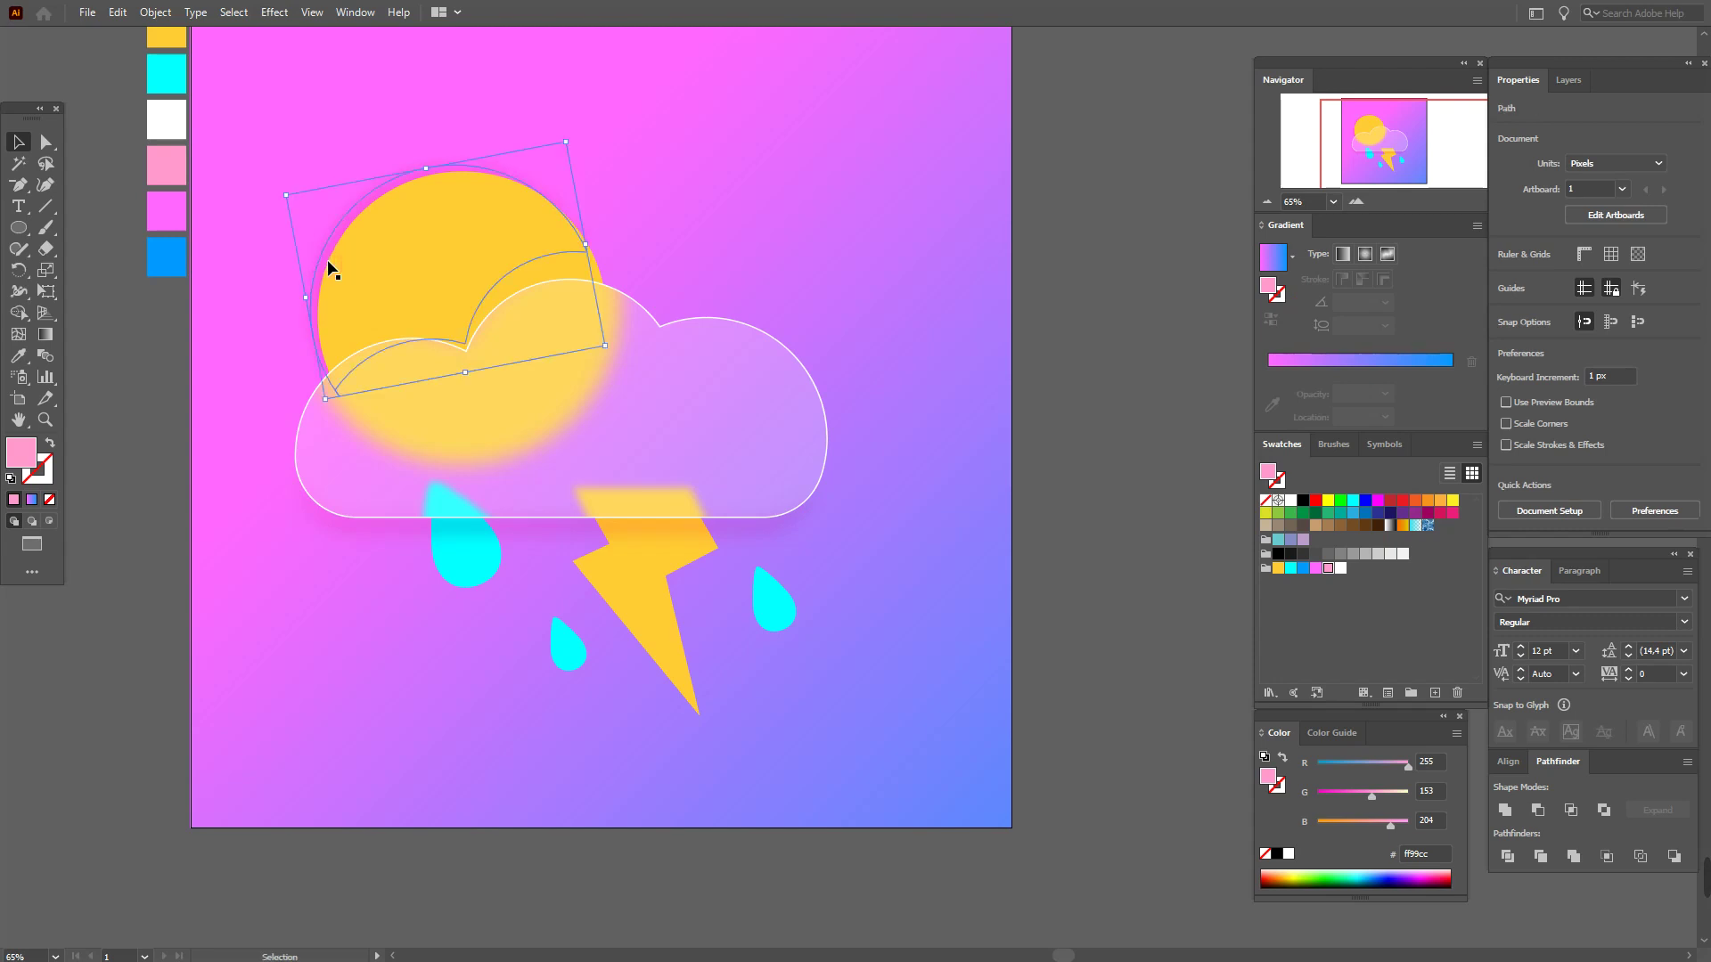
{"action": "key", "text": "ctrl+h"}
{"action": "left_click", "coordinate": [1084, 415]}
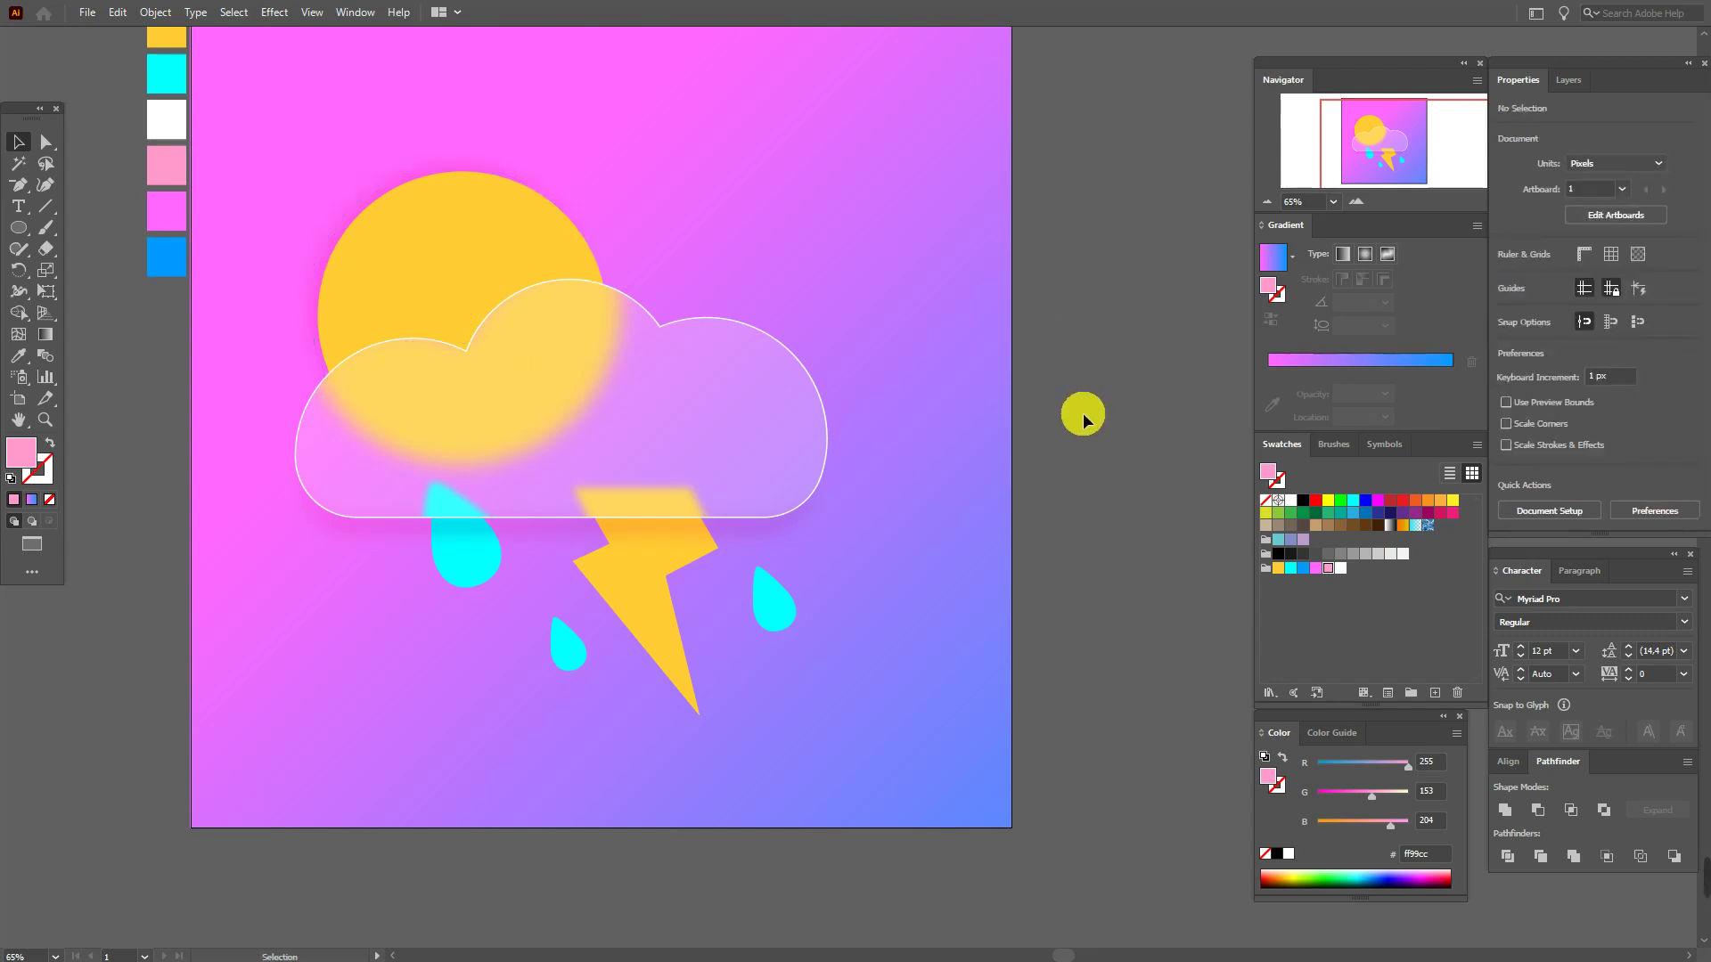
{"action": "left_click", "coordinate": [355, 214]}
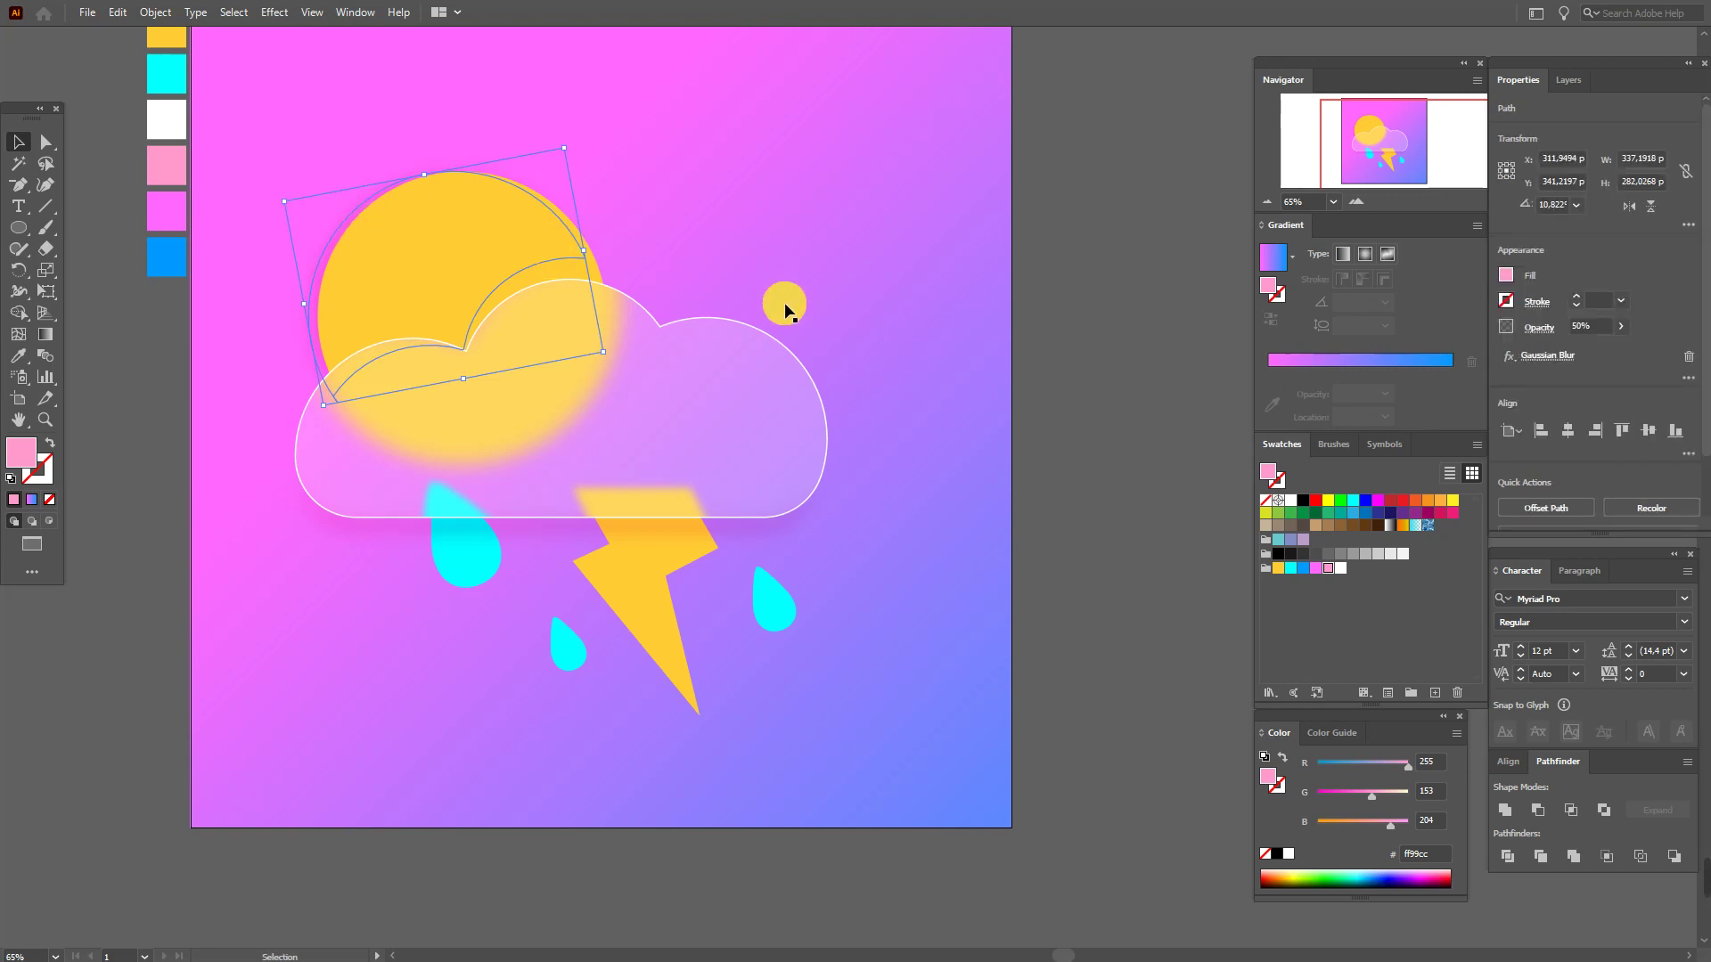
{"action": "left_click_drag", "start_coordinate": [622, 358], "coordinate": [627, 352]}
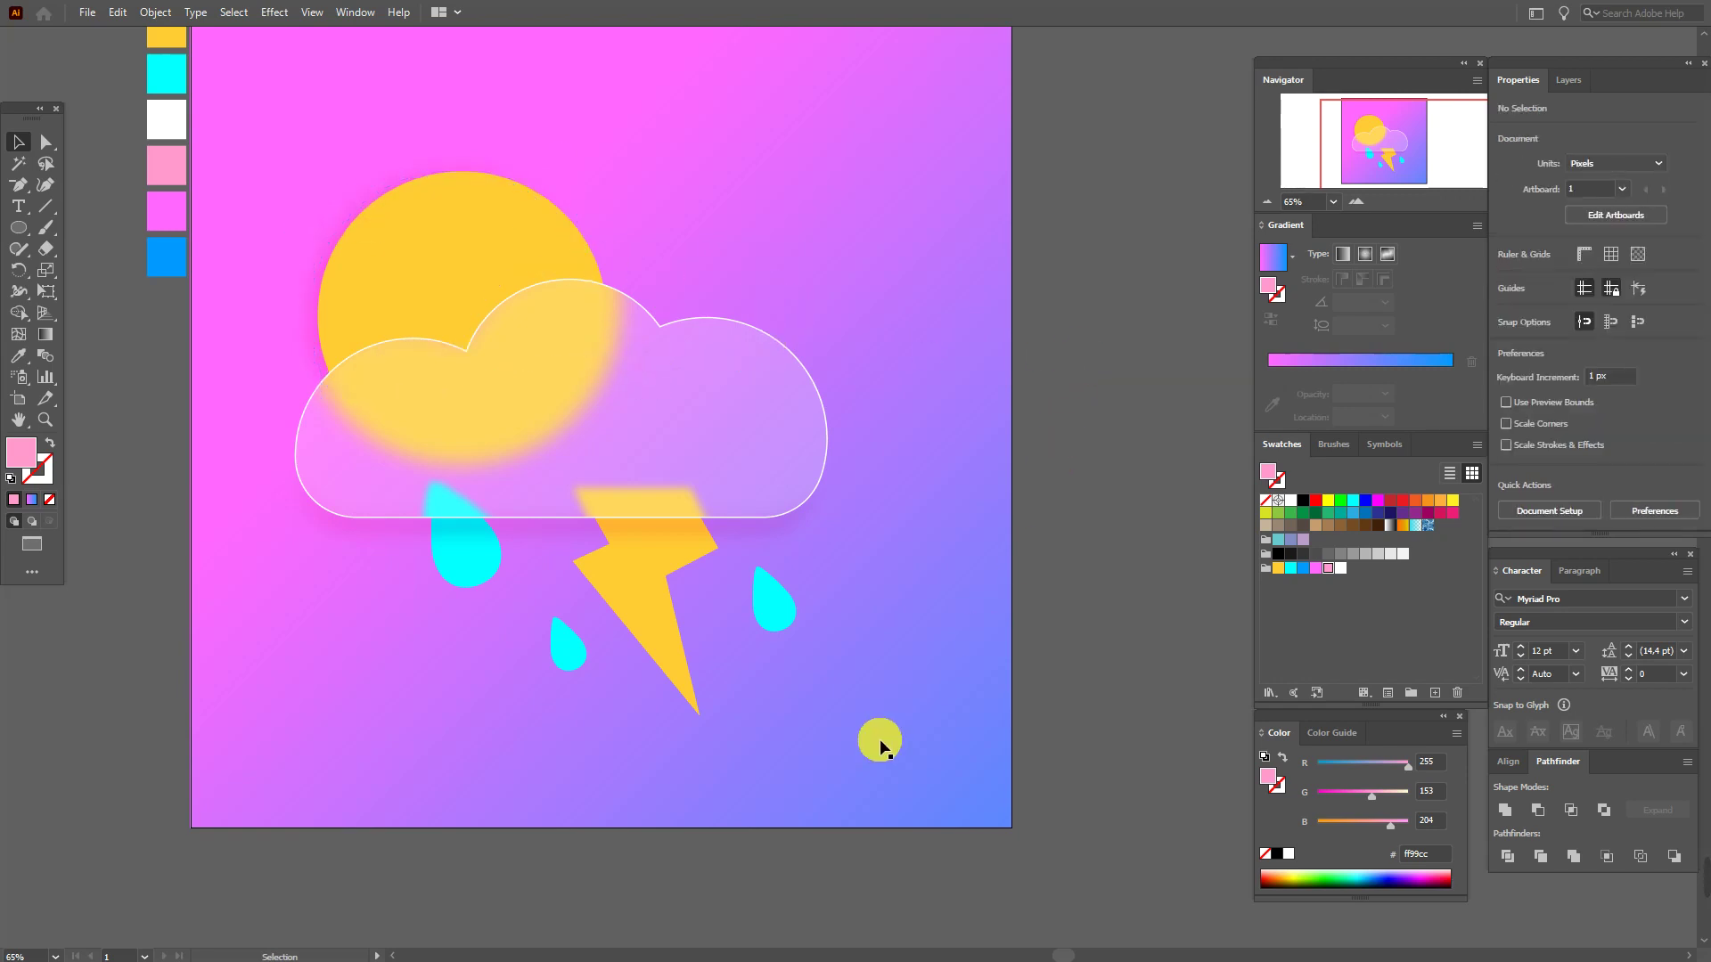
- Paste a copy of the large raindrop's sharp part in front and give it the sun shadow's pink 50% appearance
{"action": "left_click", "coordinate": [477, 575]}
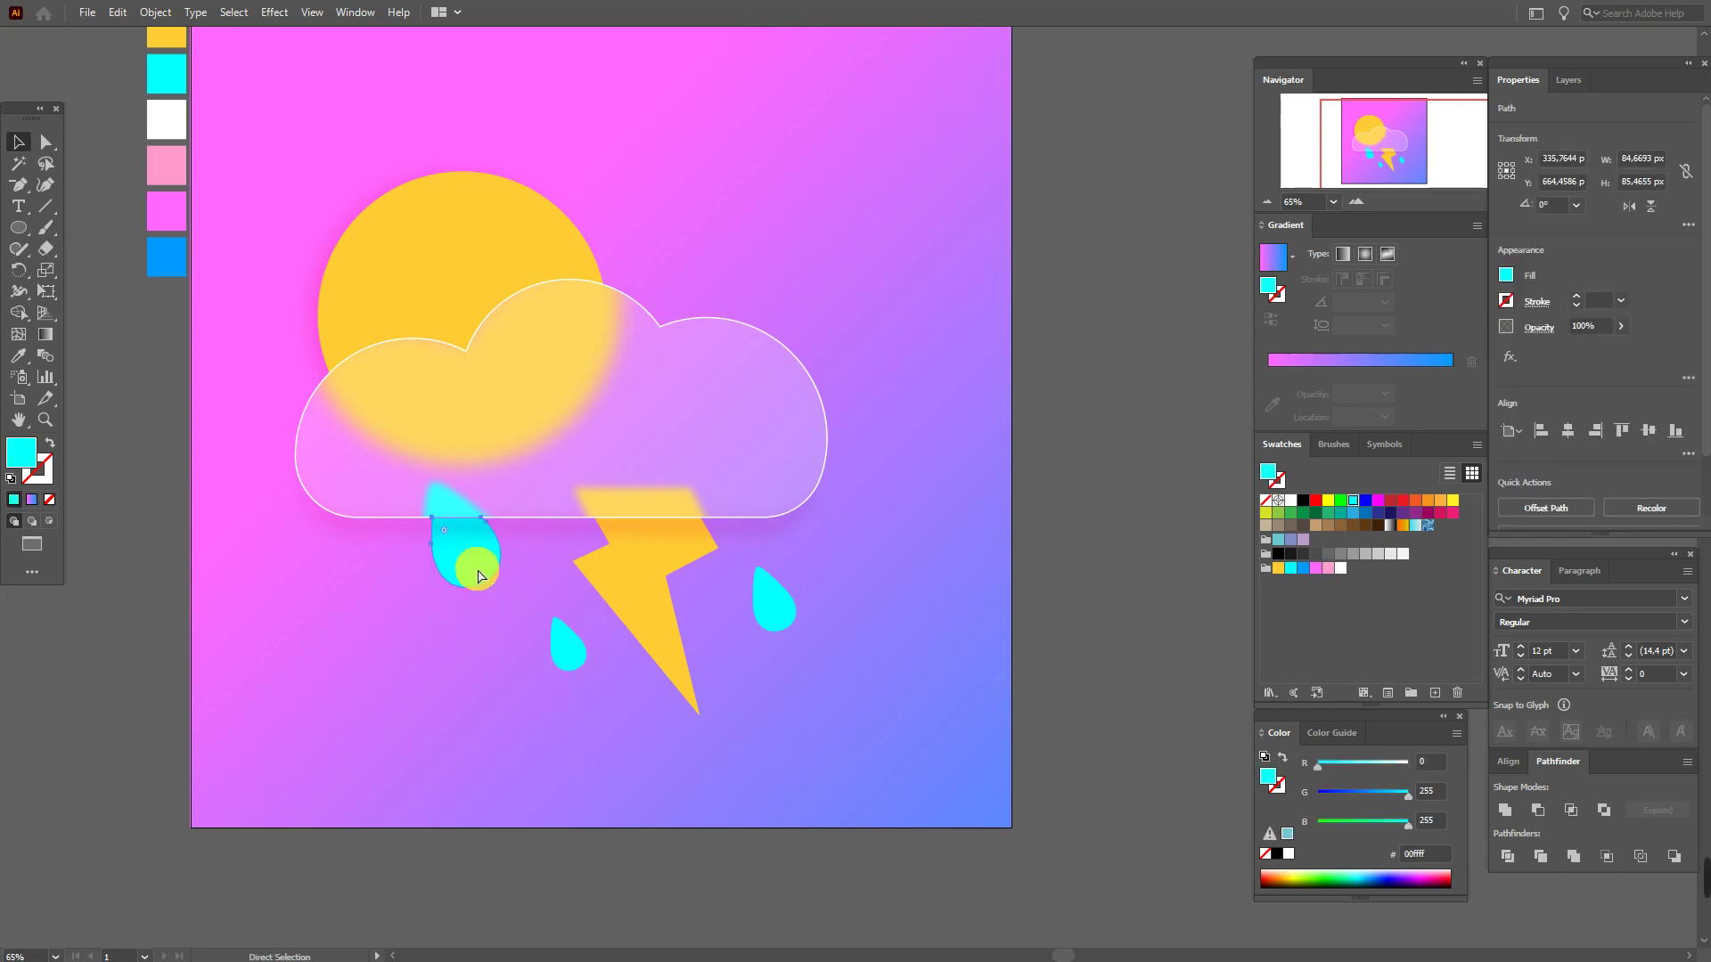
{"action": "left_click", "coordinate": [18, 355]}
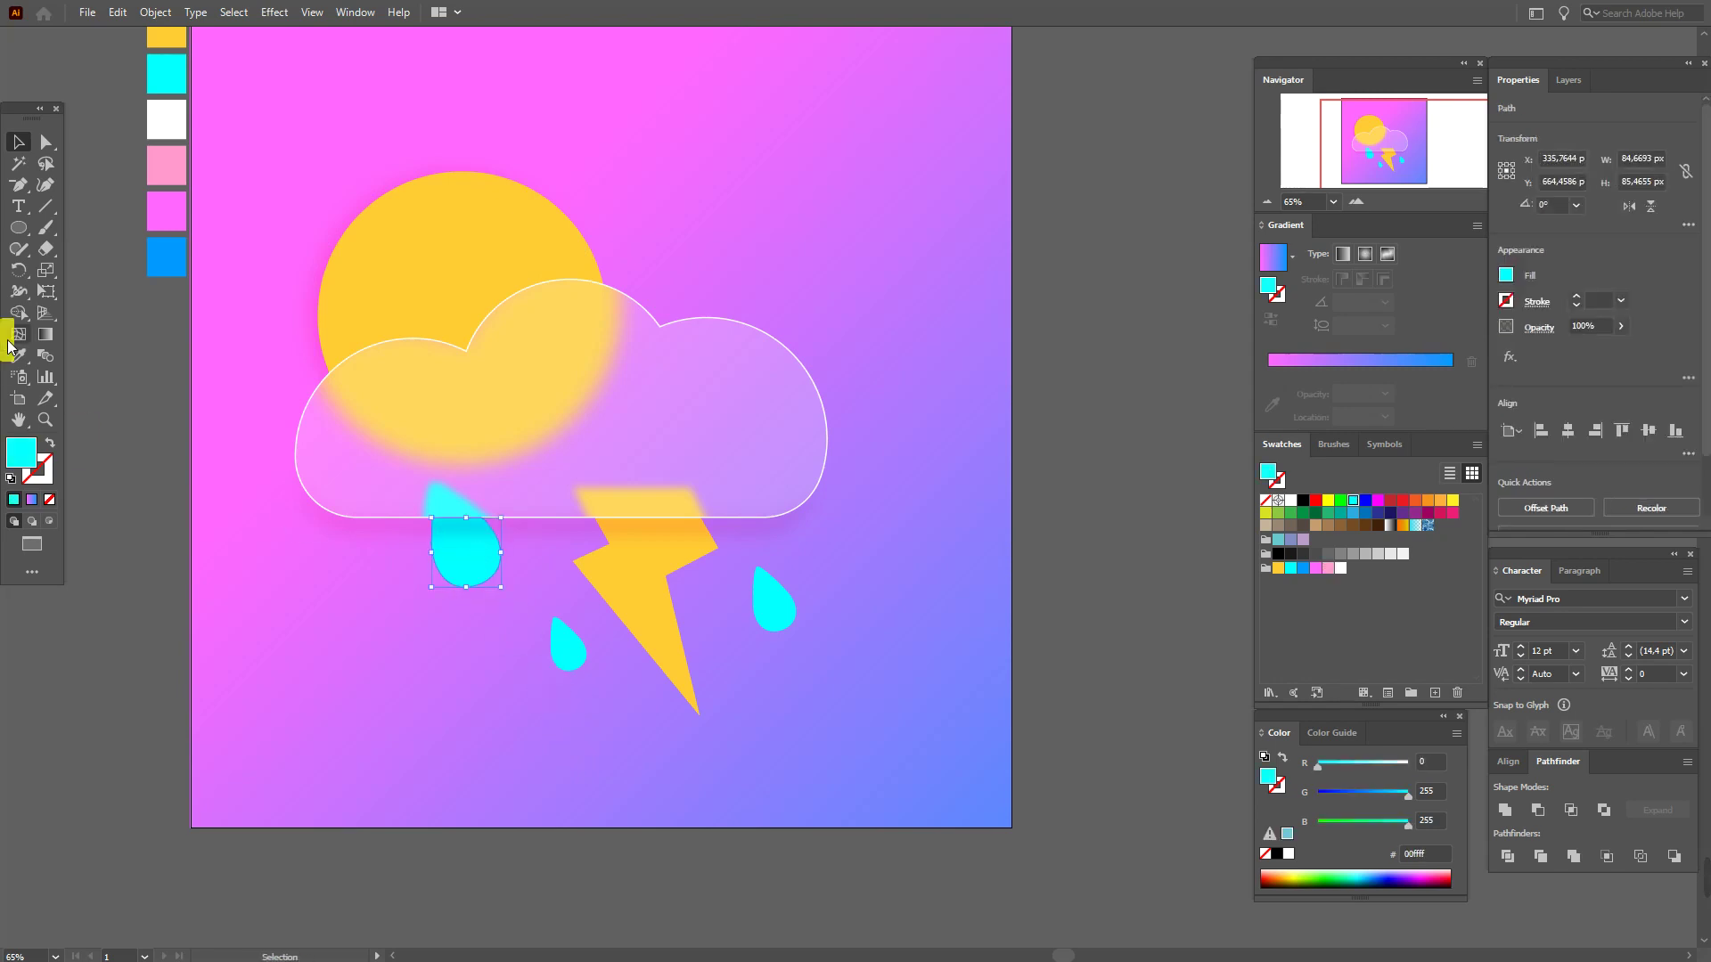
{"action": "left_click", "coordinate": [336, 260]}
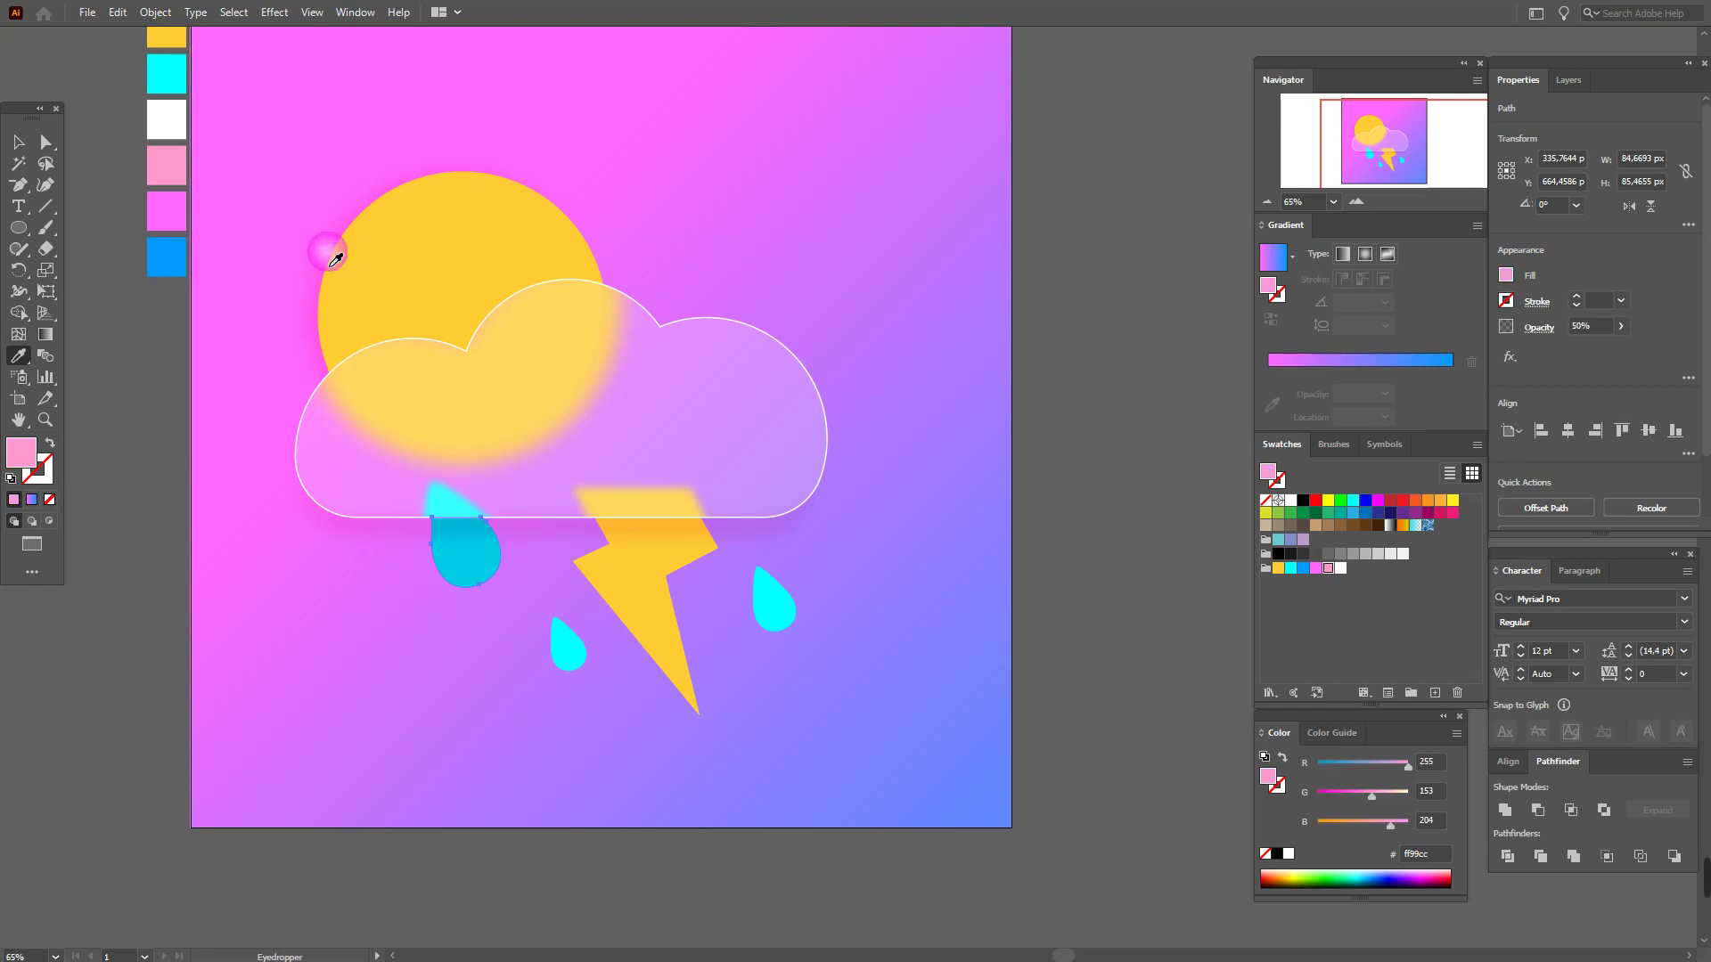
- Shift the pink raindrop copy slightly down and left, and send it and the gradient background to the back
{"action": "left_click", "coordinate": [18, 141]}
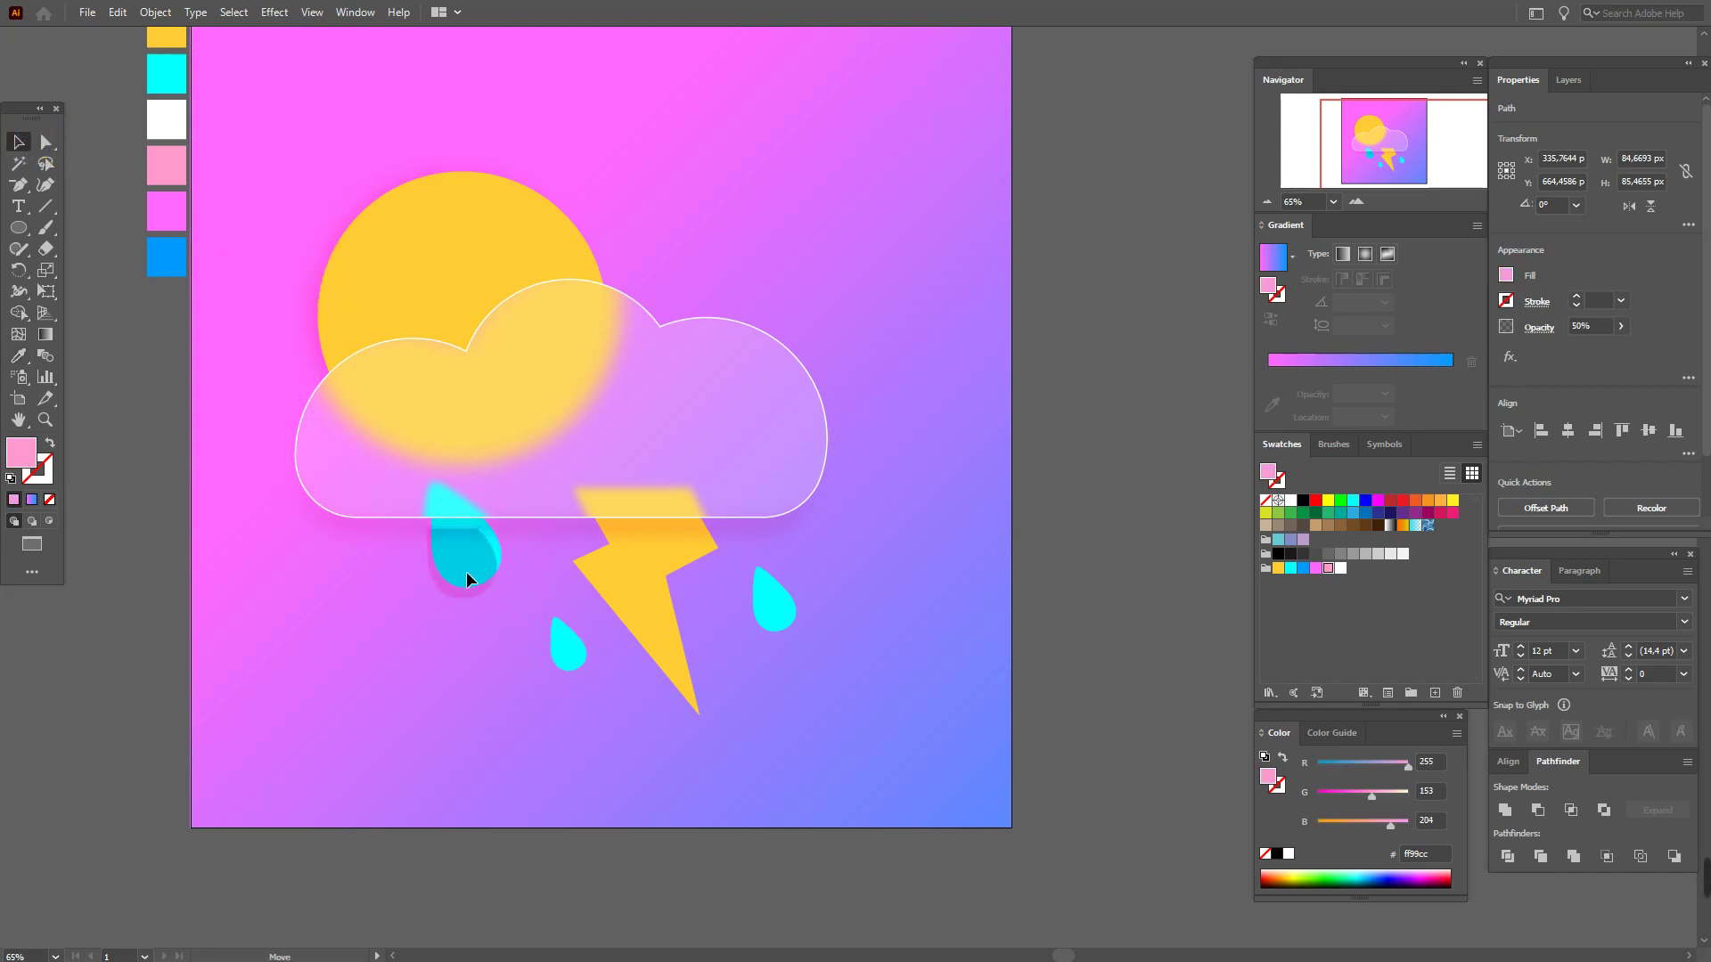
{"action": "left_click", "coordinate": [473, 682]}
{"action": "right_click", "coordinate": [473, 681]}
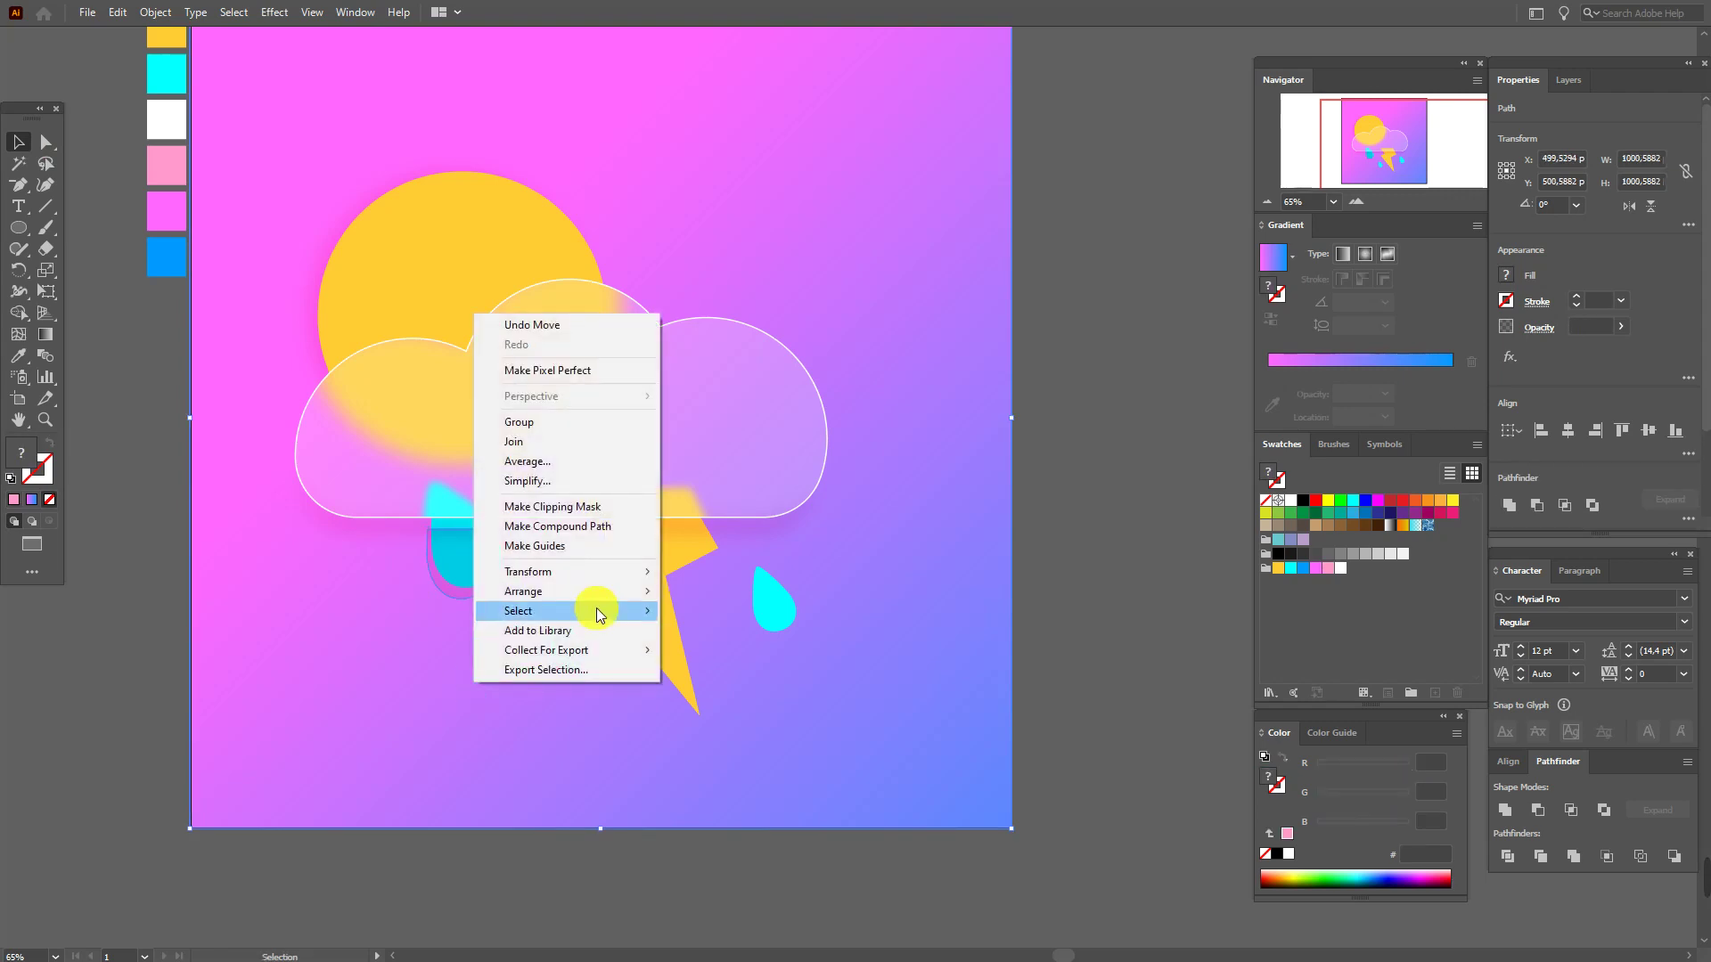
{"action": "left_click", "coordinate": [789, 659]}
{"action": "left_click", "coordinate": [1102, 594]}
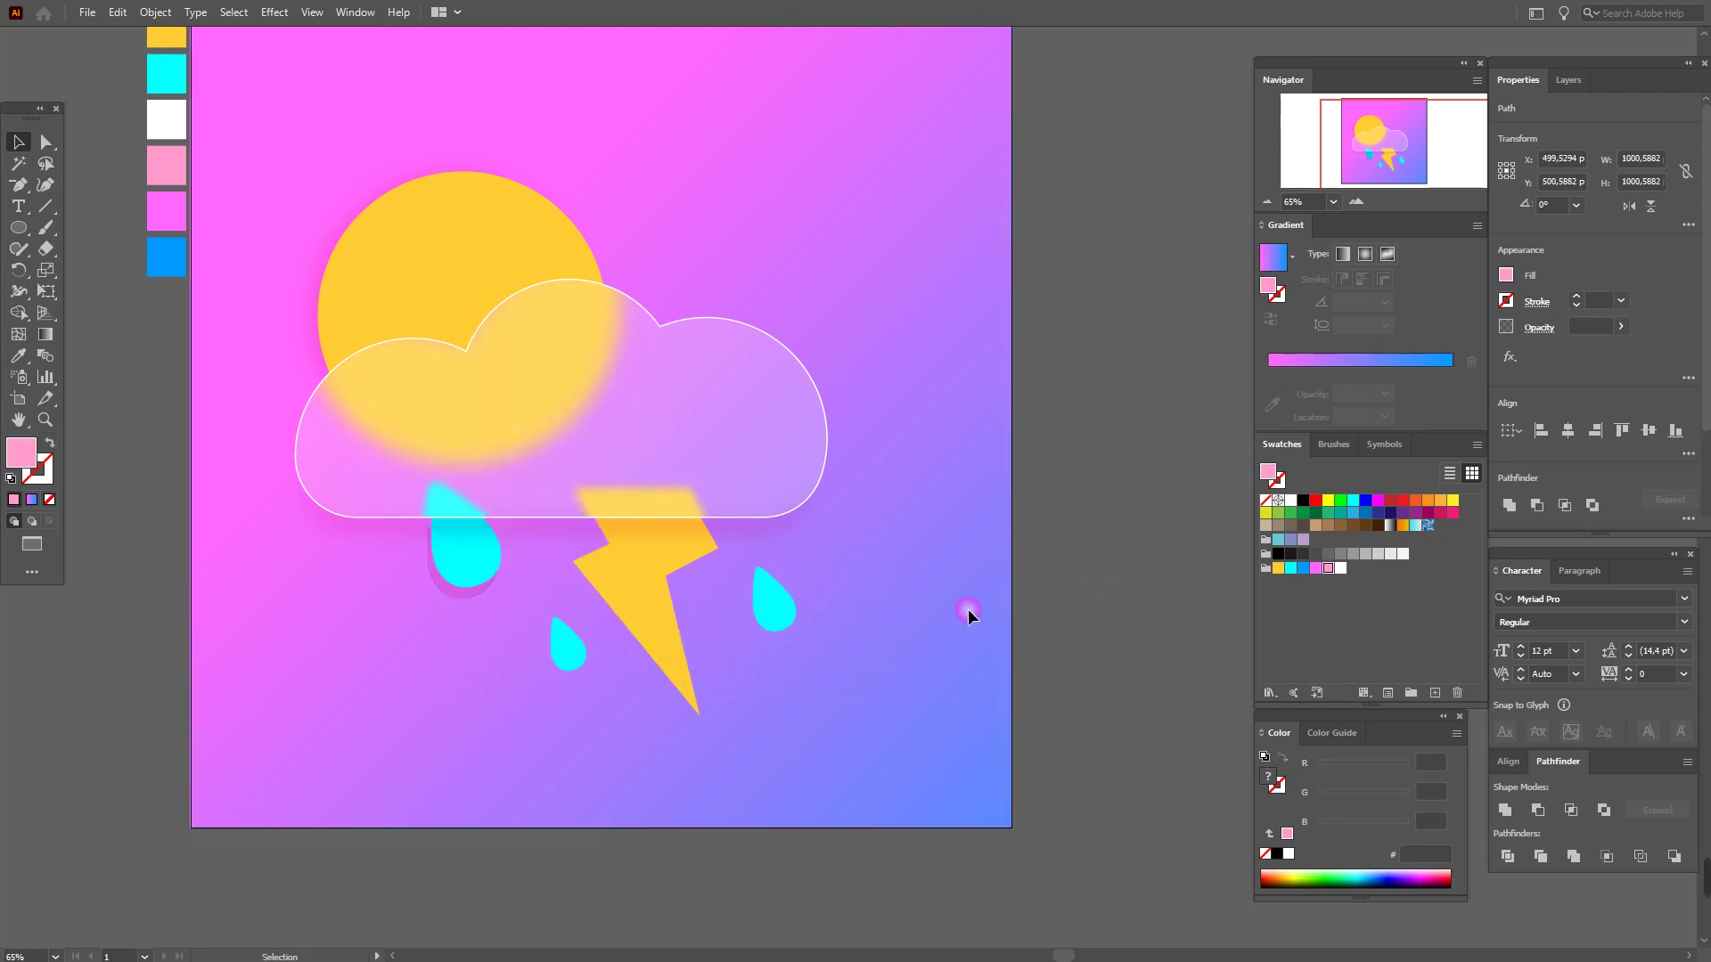
- Apply a Gaussian Blur with a 10-pixel radius to the large raindrop's pink shadow
{"action": "left_click", "coordinate": [274, 12]}
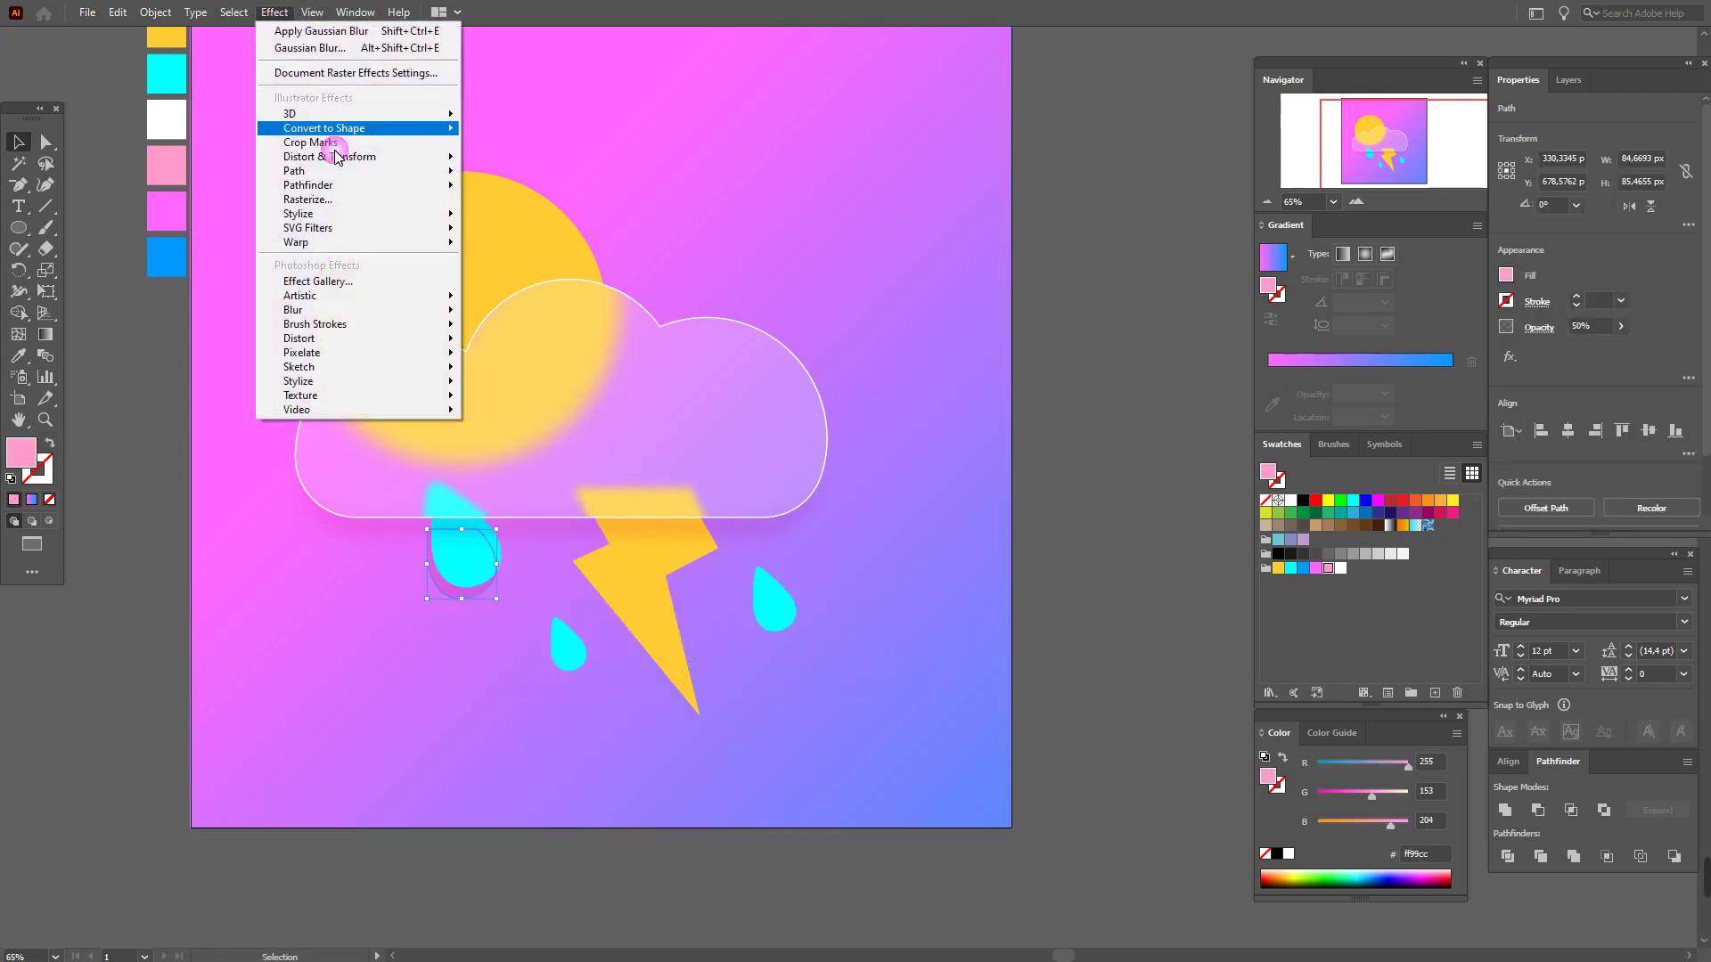
{"action": "mouse_move", "coordinate": [393, 312]}
{"action": "left_click", "coordinate": [507, 312]}
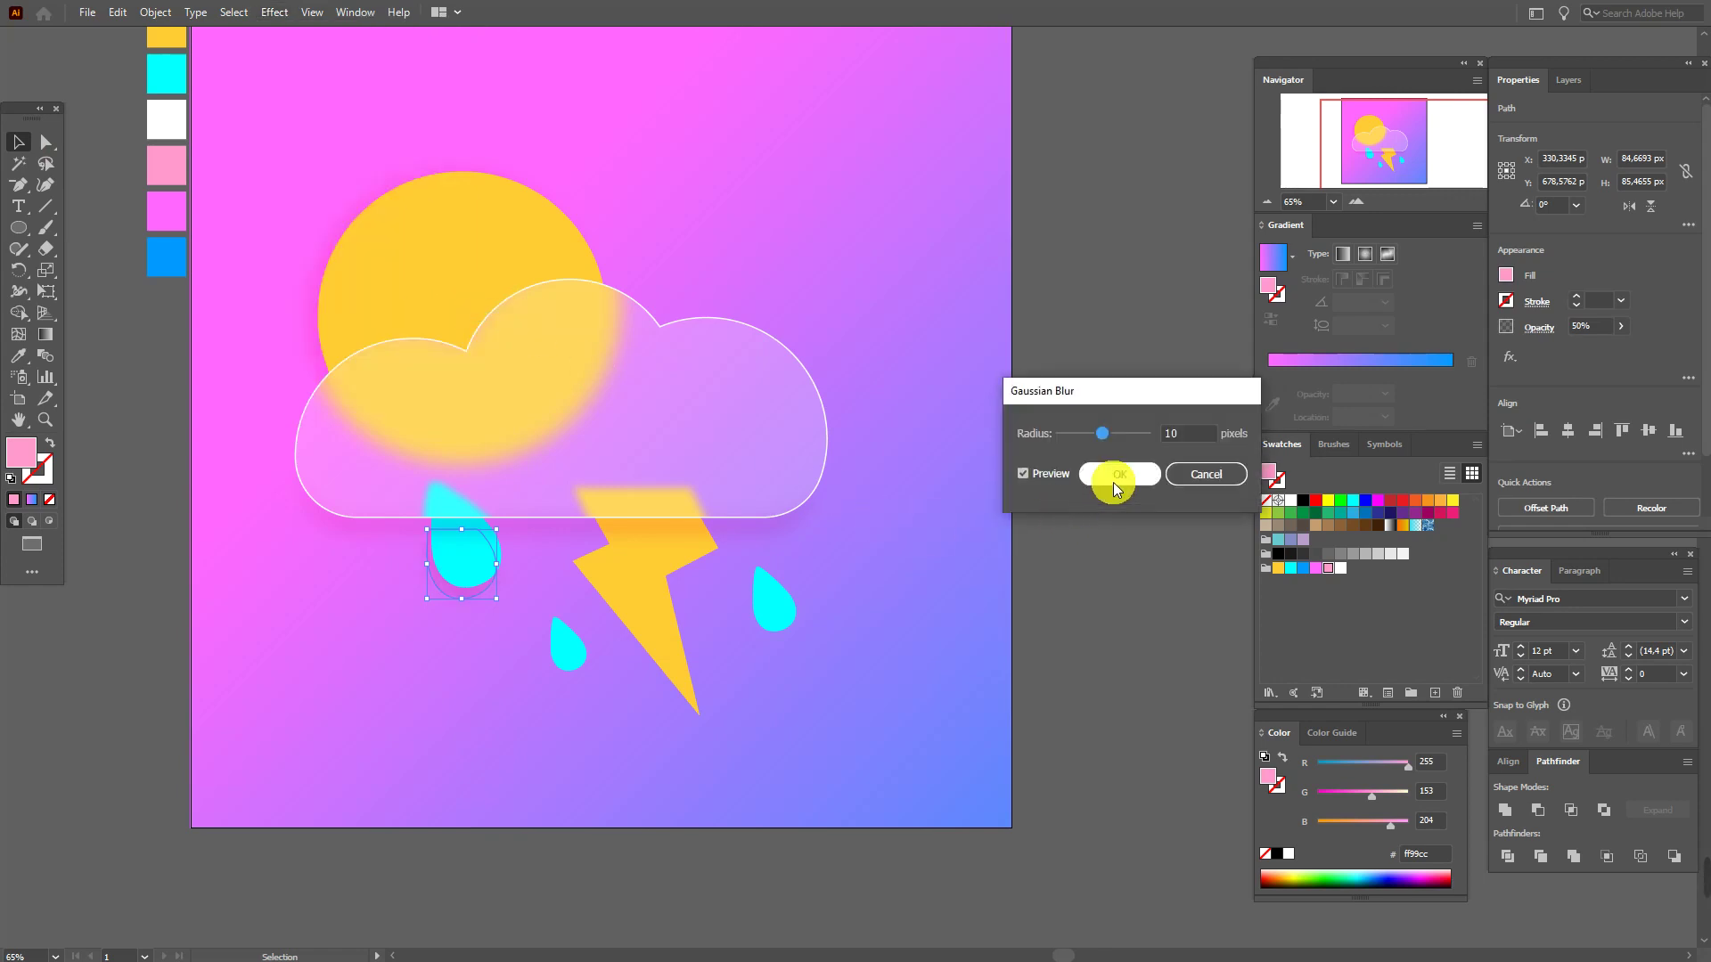
{"action": "left_click", "coordinate": [1108, 478]}
{"action": "left_click", "coordinate": [1561, 359]}
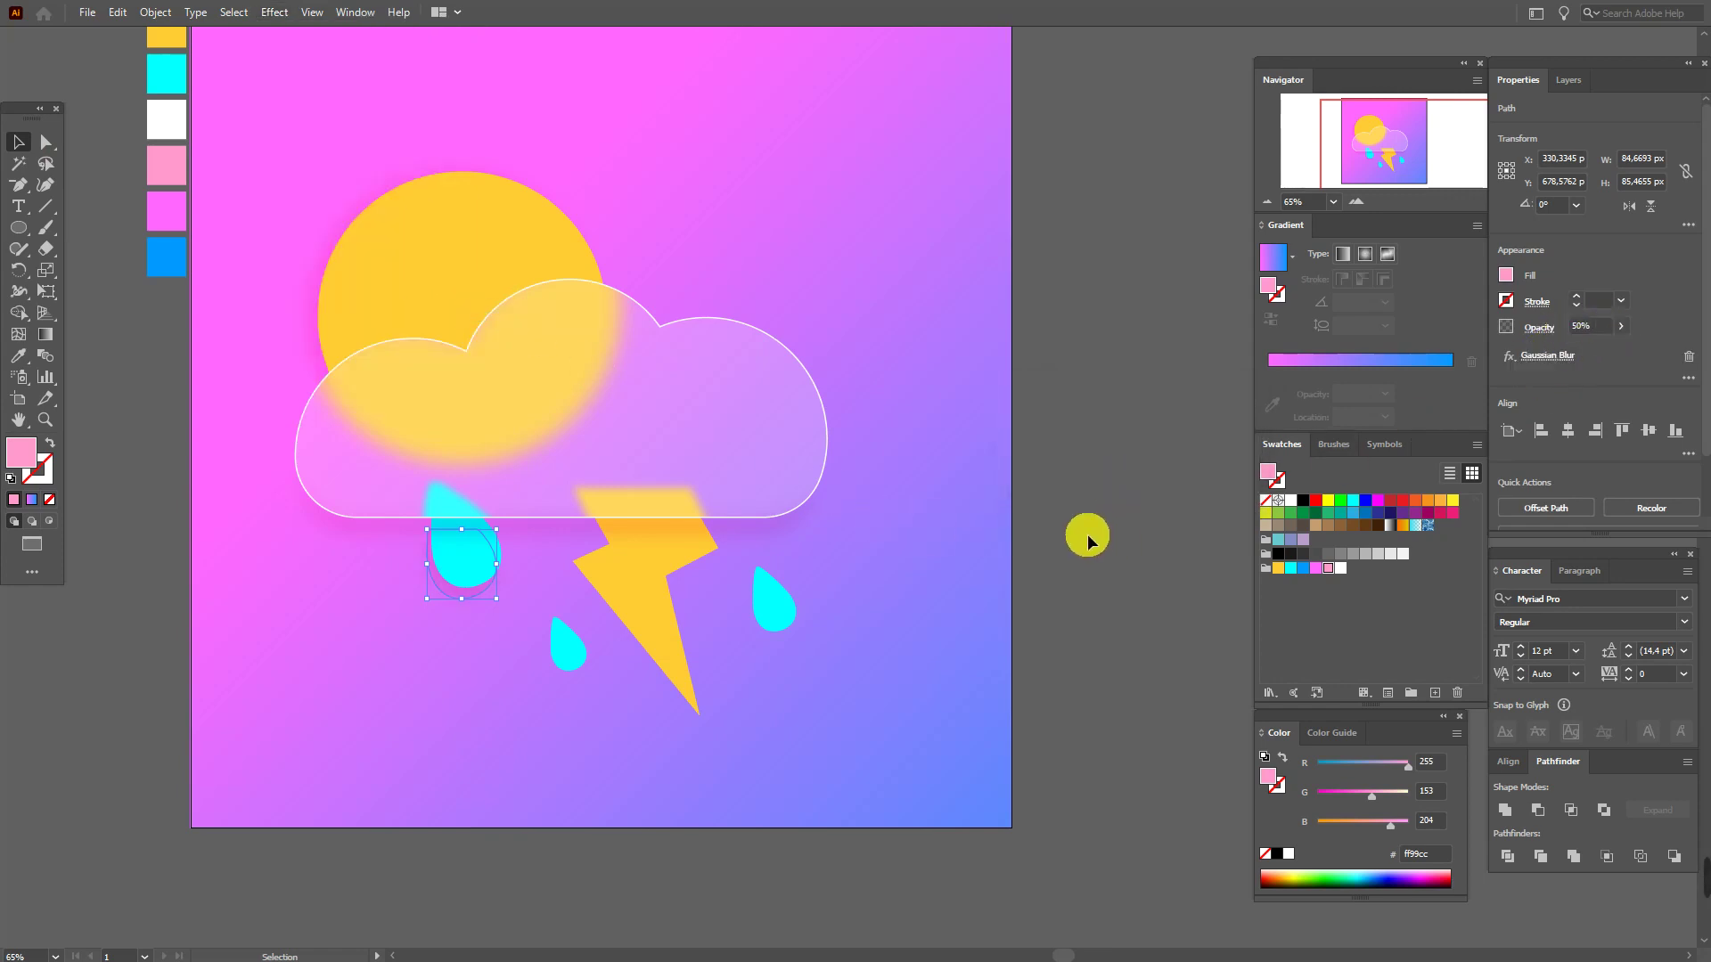
- Place a pink 50% opacity copy of the smallest raindrop slightly down and left, and arrange it behind the drop
{"action": "left_click", "coordinate": [633, 688]}
{"action": "left_click", "coordinate": [563, 663]}
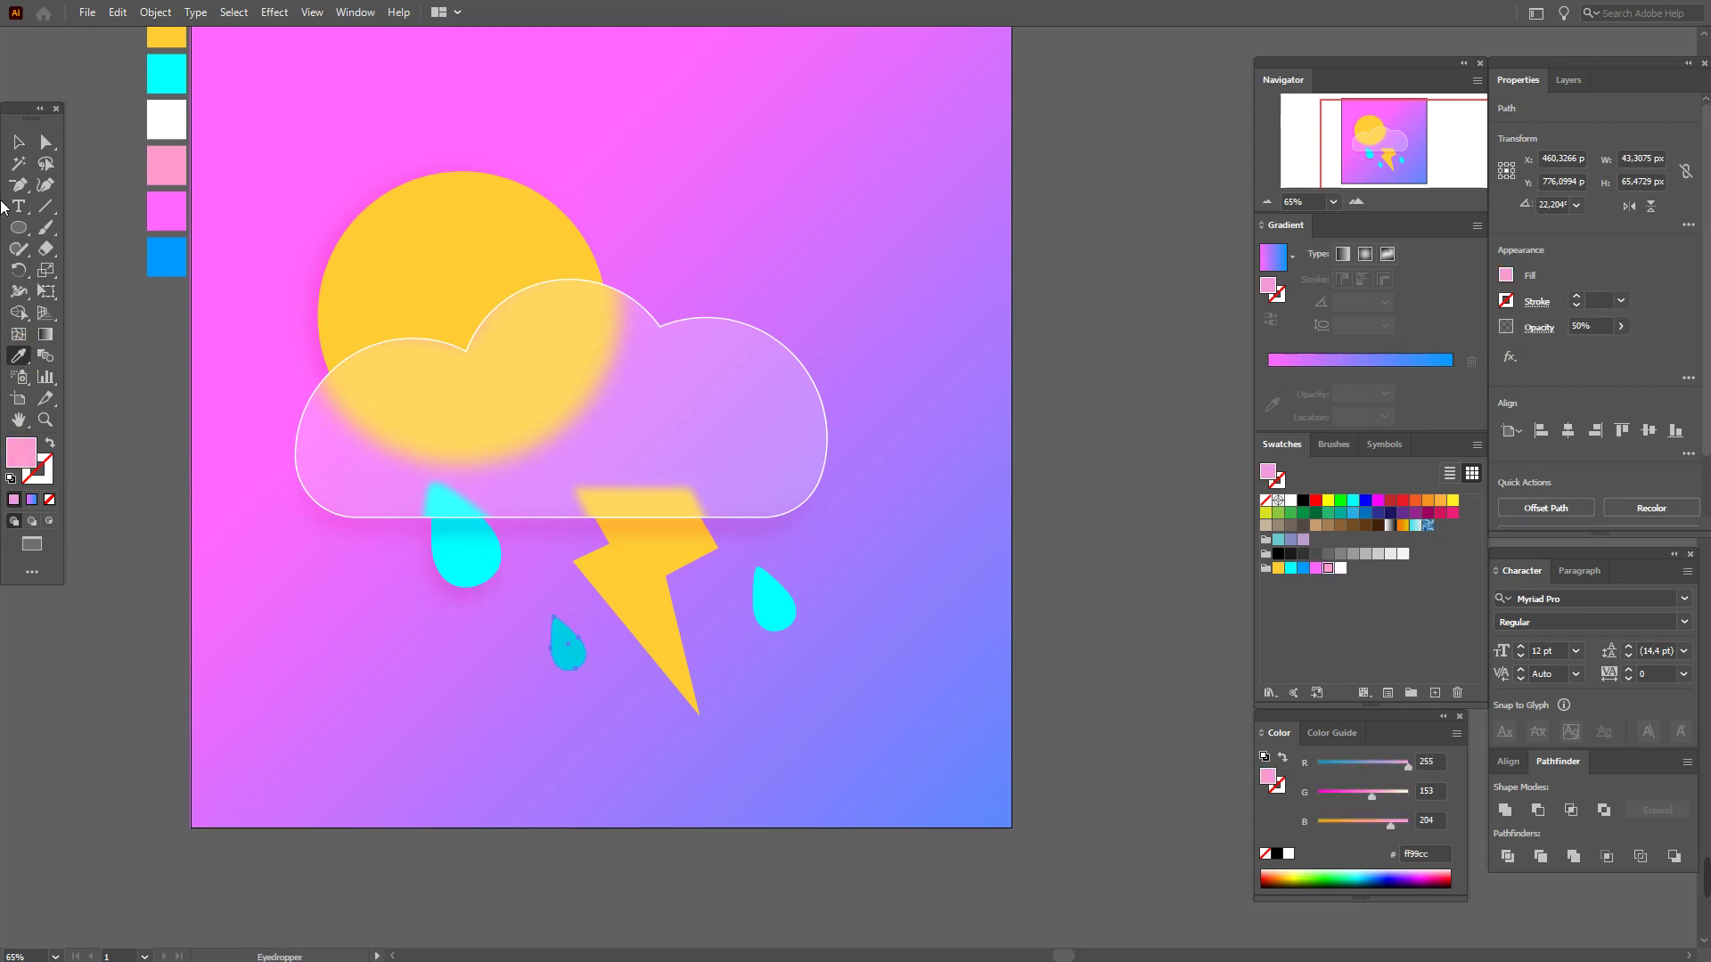
{"action": "right_click", "coordinate": [597, 731]}
{"action": "left_click", "coordinate": [839, 698]}
- Apply a Gaussian Blur with a 10-pixel radius to the smallest raindrop's pink shadow
{"action": "left_click", "coordinate": [274, 11]}
{"action": "left_click", "coordinate": [308, 52]}
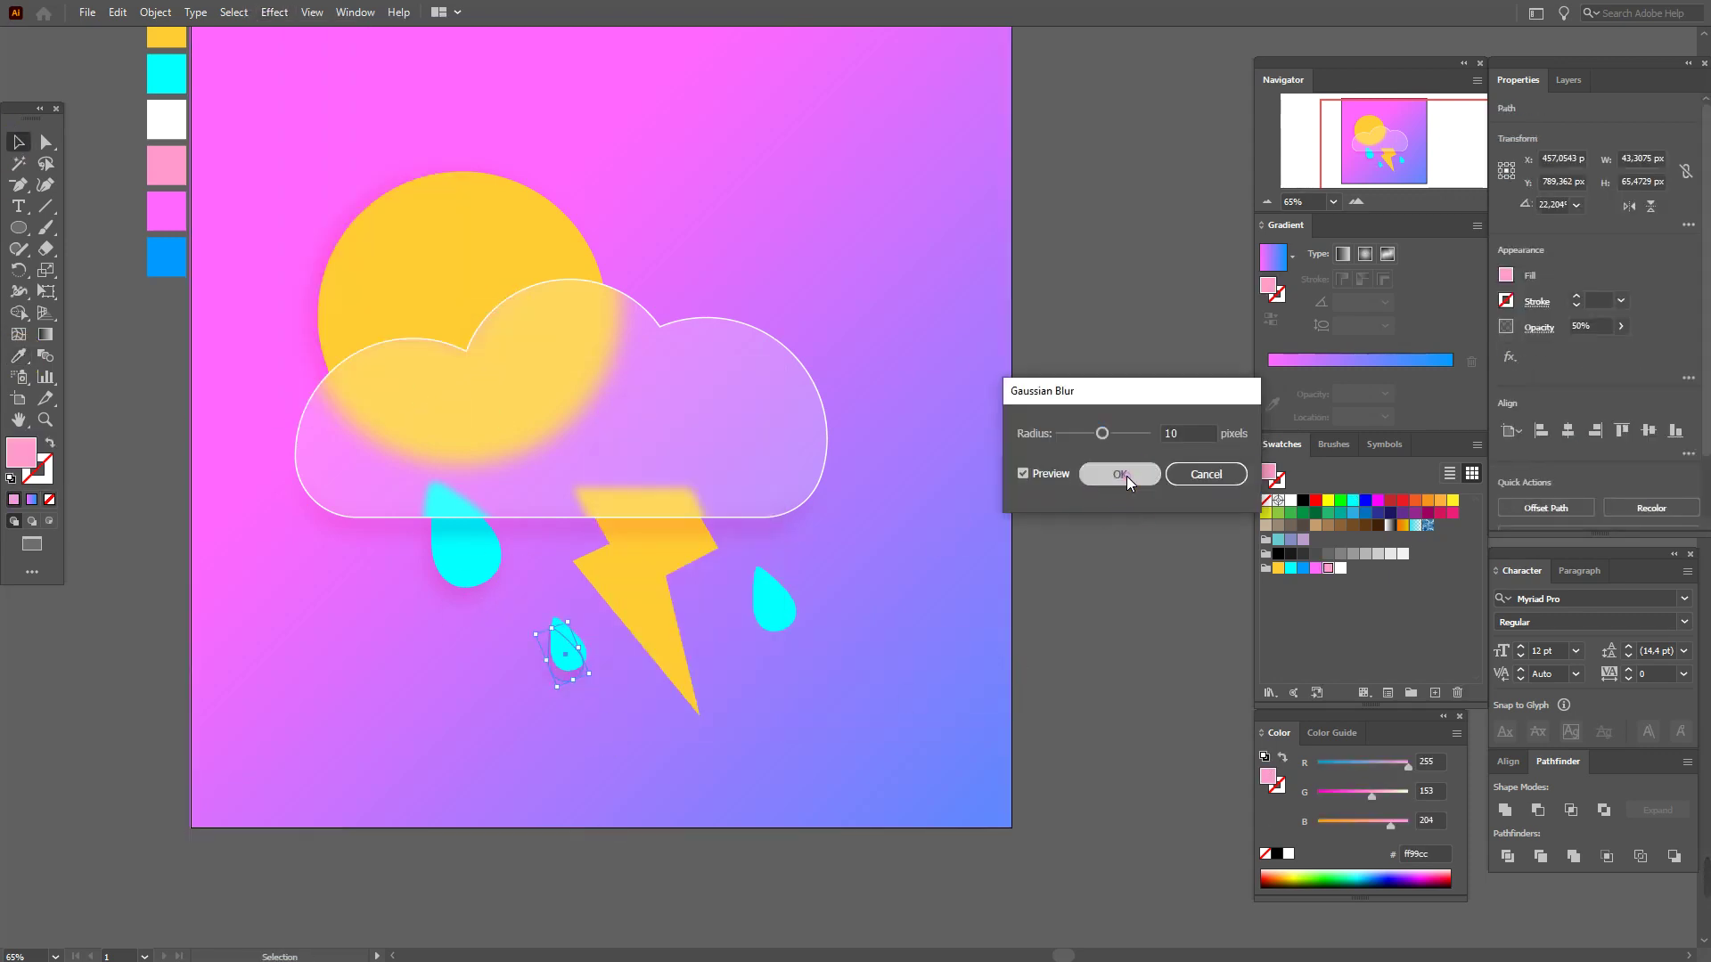
{"action": "left_click", "coordinate": [1126, 475]}
- Offset a pink copy of the lightning bolt's sharp part slightly from the bolt and arrange it behind the bolt
{"action": "left_click", "coordinate": [660, 621]}
{"action": "left_click_drag", "start_coordinate": [659, 622], "coordinate": [653, 663]}
{"action": "right_click", "coordinate": [664, 668]}
{"action": "left_click", "coordinate": [1025, 615]}
- Apply a Gaussian Blur to the lightning bolt's pink shadow copy
{"action": "left_click", "coordinate": [273, 12]}
{"action": "left_click", "coordinate": [508, 313]}
{"action": "key", "text": "Return"}
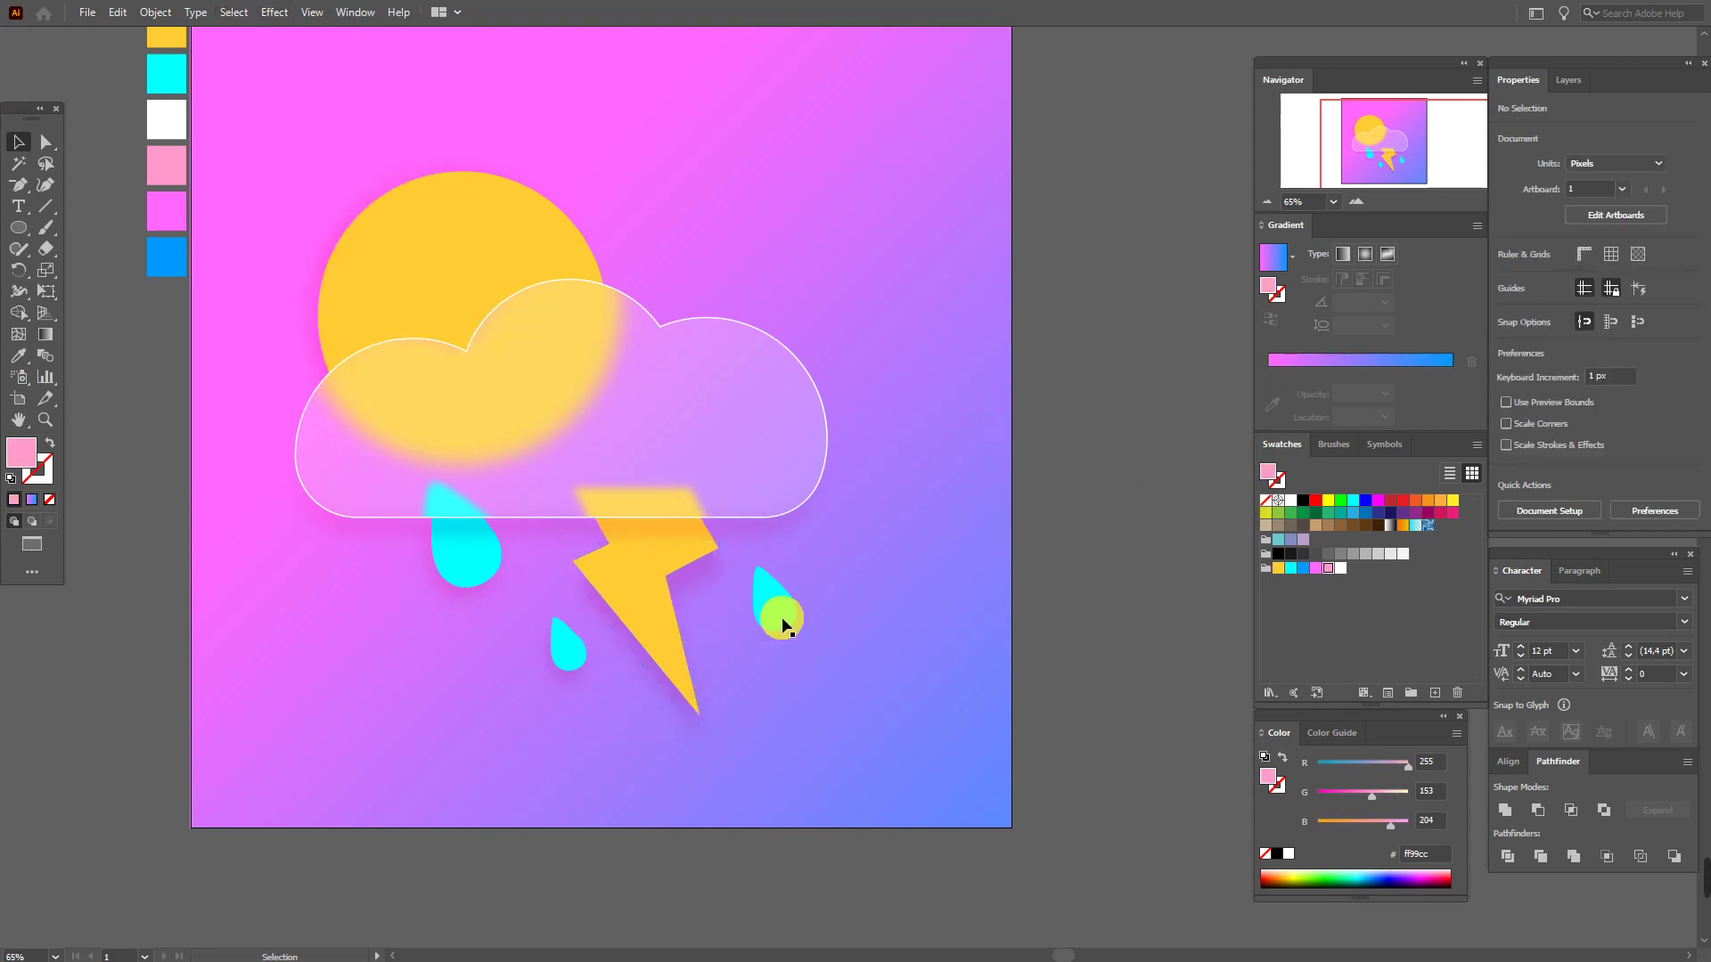
- Create a pink 50% opacity copy of the raindrop right of the bolt, shift it slightly down, and arrange it behind the drop
{"action": "left_click", "coordinate": [759, 625]}
{"action": "key", "text": "i"}
{"action": "left_click", "coordinate": [377, 517]}
{"action": "left_click_drag", "start_coordinate": [781, 613], "coordinate": [783, 623]}
{"action": "right_click", "coordinate": [856, 640]}
{"action": "left_click", "coordinate": [1096, 580]}
- Apply a Gaussian Blur to the pink shadow of the raindrop right of the bolt, then deselect it
{"action": "left_click", "coordinate": [274, 12]}
{"action": "left_click", "coordinate": [508, 312]}
{"action": "key", "text": "Return"}
{"action": "left_click", "coordinate": [1134, 493]}
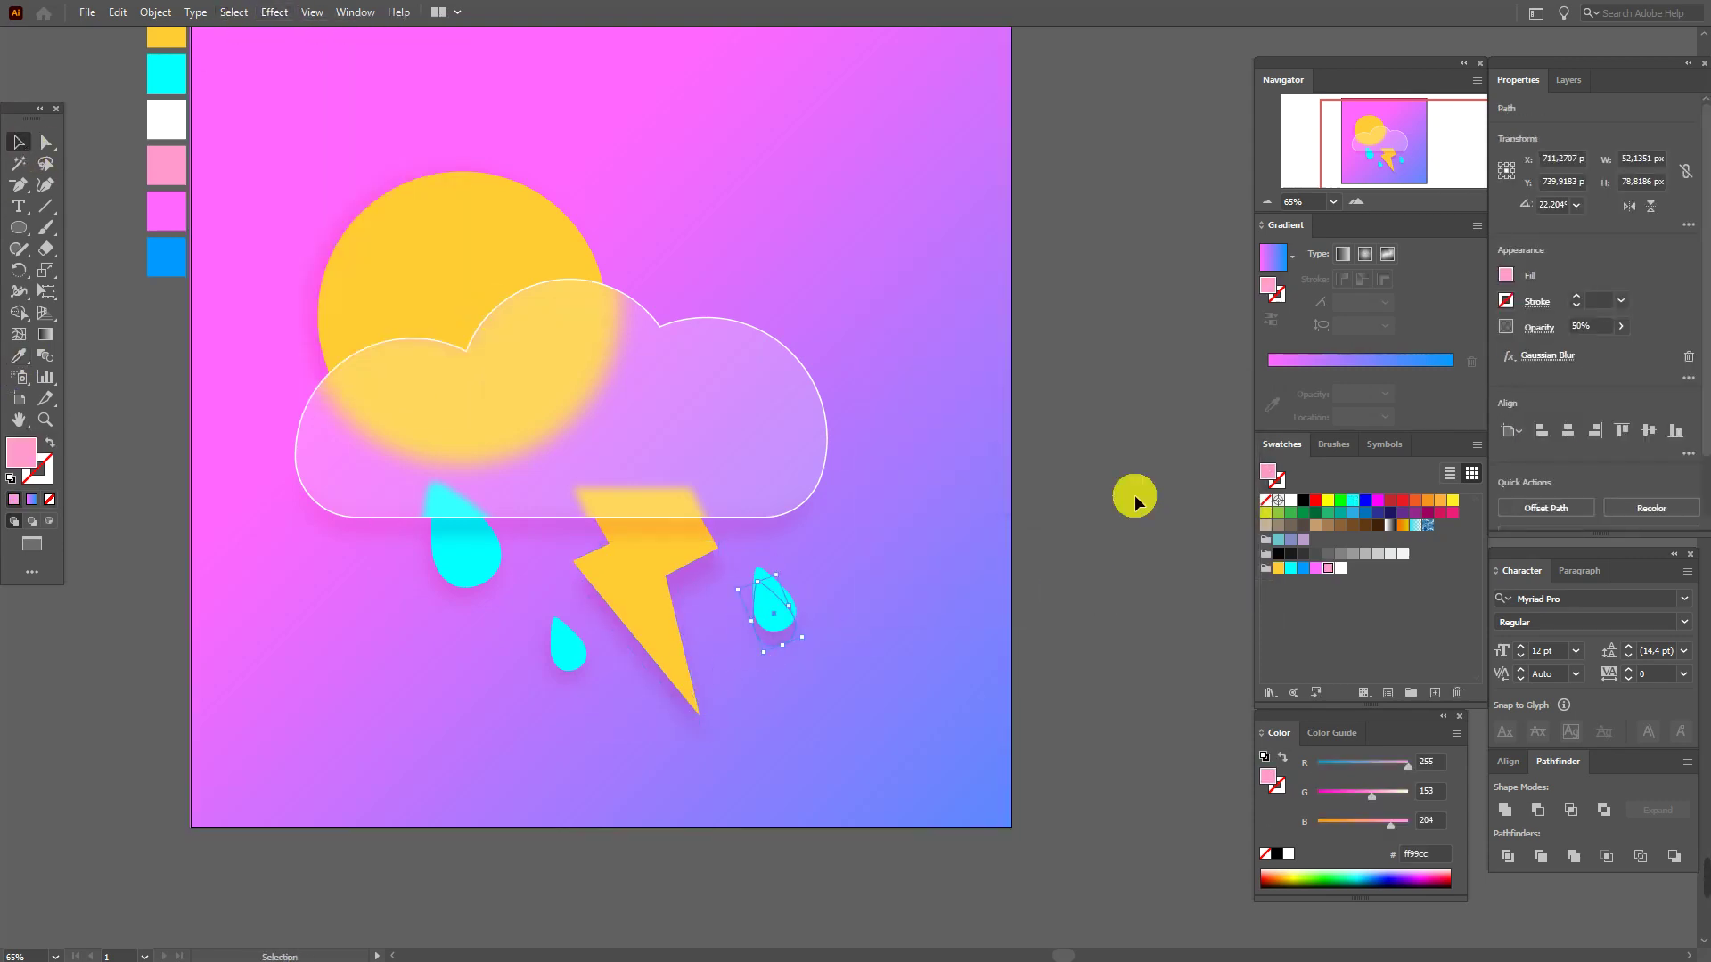
{"action": "left_click", "coordinate": [1076, 618]}
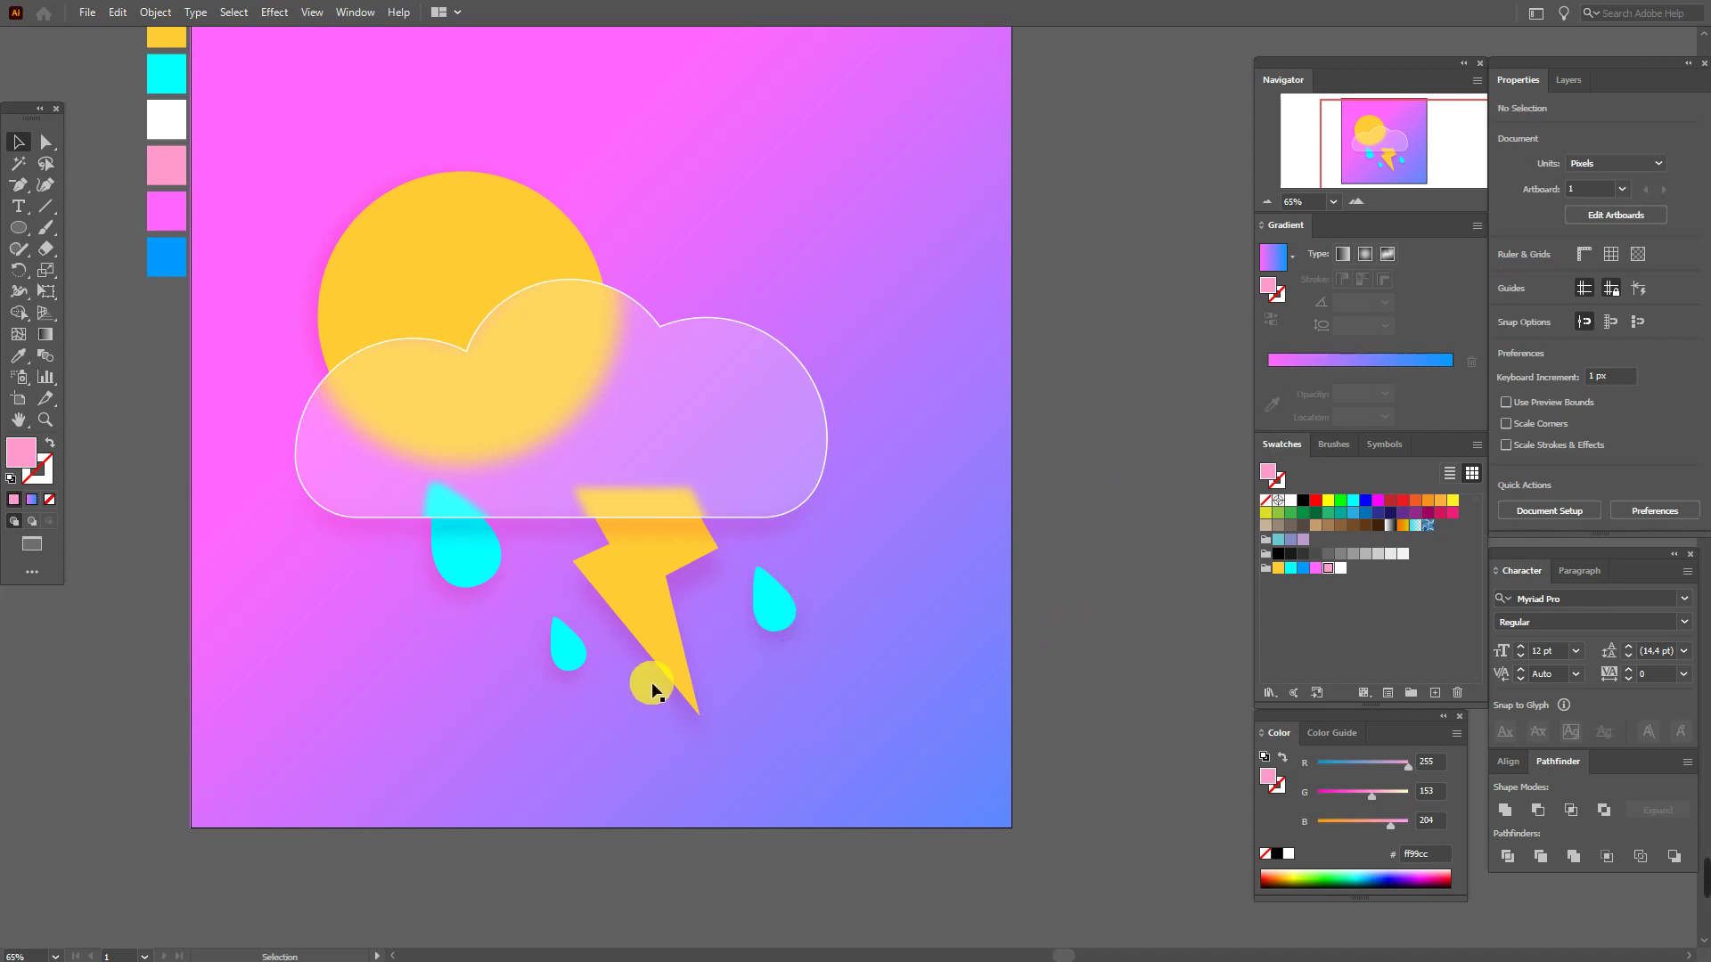
- Move the whole weather icon with its shadows slightly right and up to center it on the gradient background
{"action": "left_click", "coordinate": [18, 419]}
{"action": "scroll", "coordinate": [522, 445], "scroll_direction": "up", "scroll_amount": 2}
{"action": "left_click", "coordinate": [18, 143]}
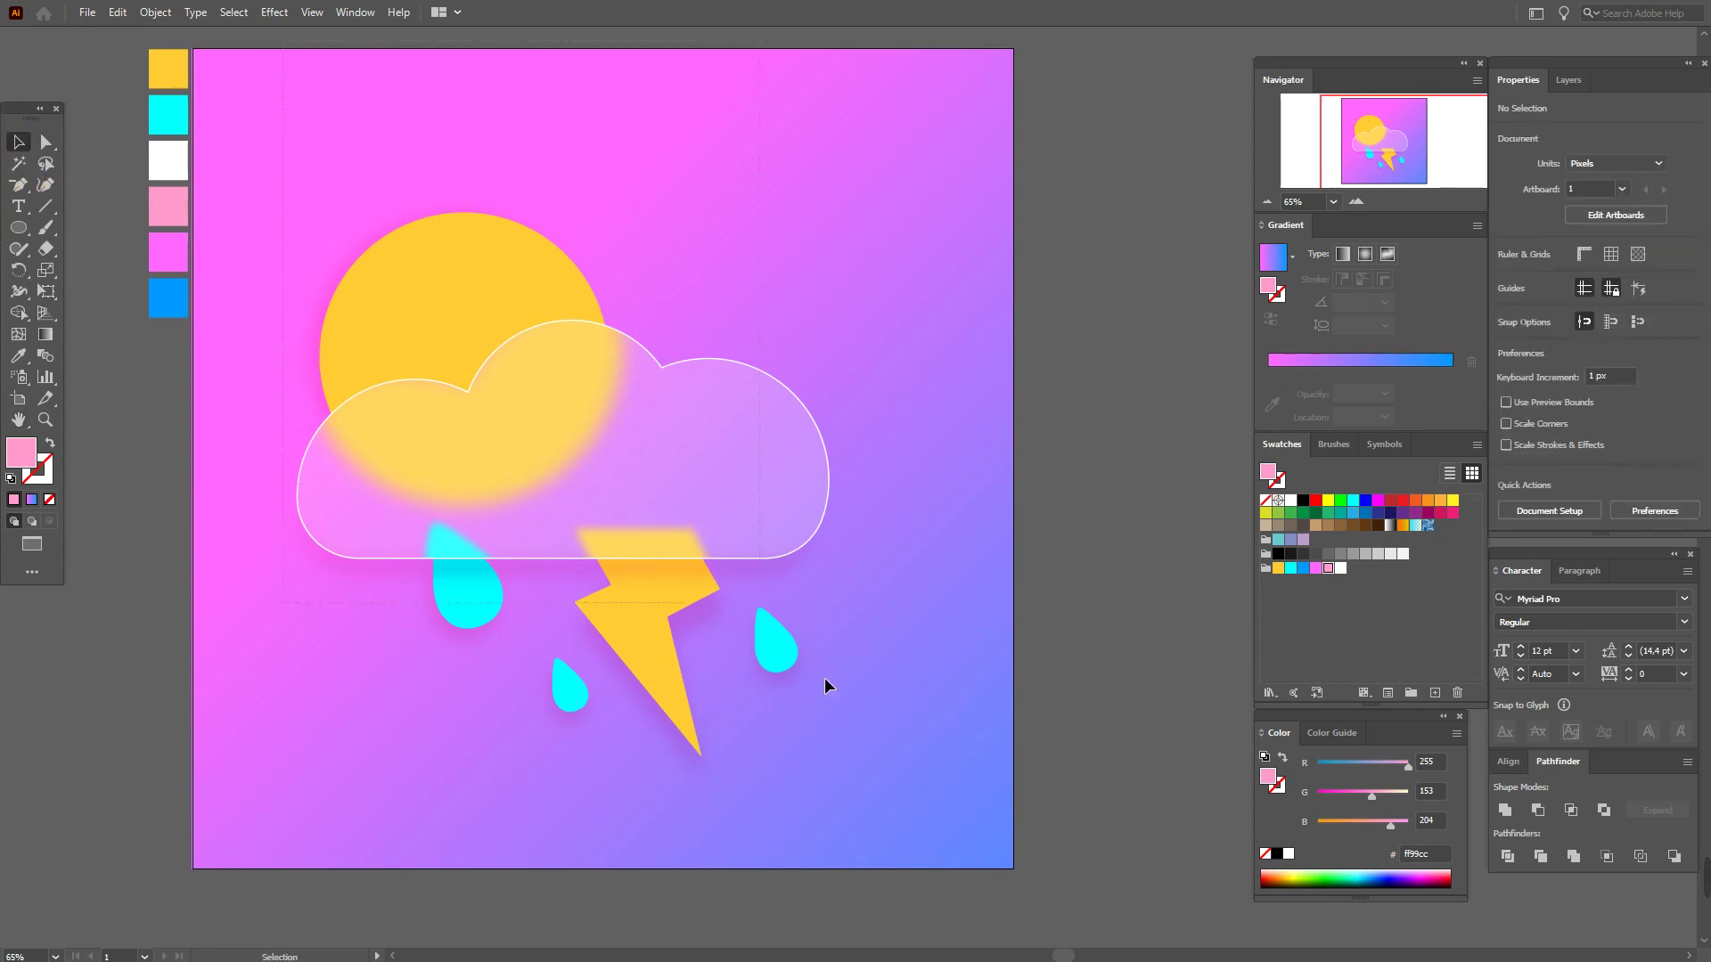
{"action": "left_click", "coordinate": [932, 783]}
{"action": "left_click", "coordinate": [585, 483]}
{"action": "left_click_drag", "start_coordinate": [585, 483], "coordinate": [628, 461]}
{"action": "left_click", "coordinate": [1033, 467]}
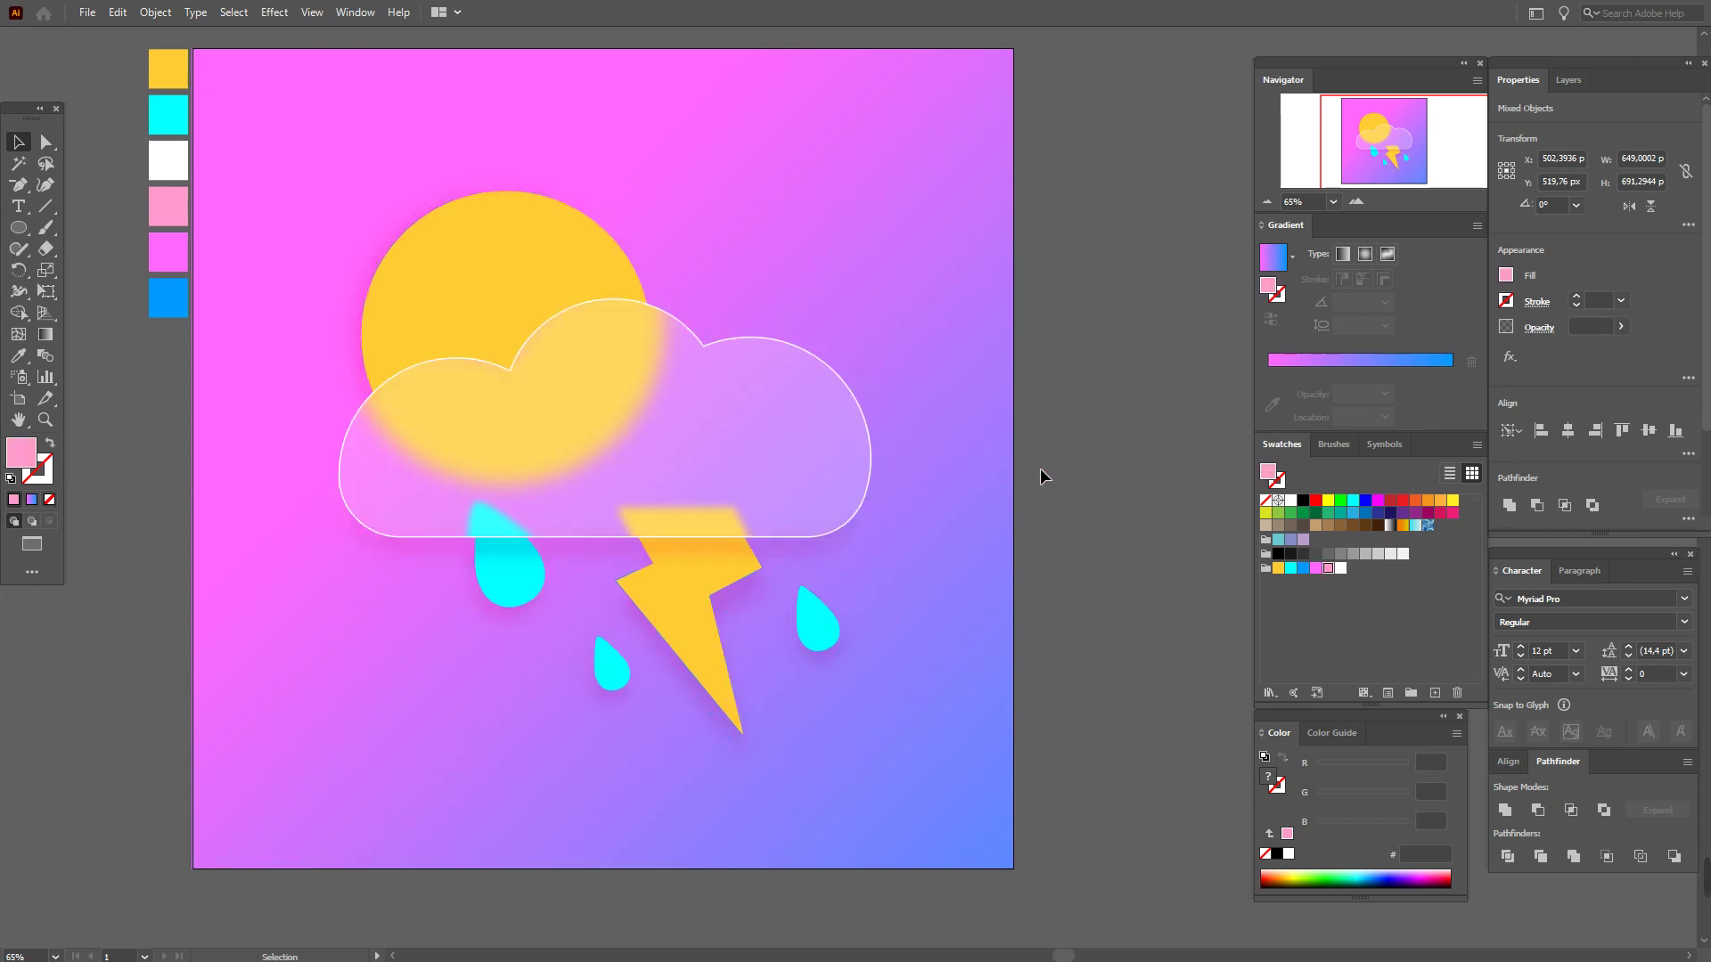
- Set the opacity of the cloud's white outline to 50% and deselect it
{"action": "left_click", "coordinate": [1040, 467]}
{"action": "left_click", "coordinate": [855, 395]}
{"action": "left_click", "coordinate": [1585, 326]}
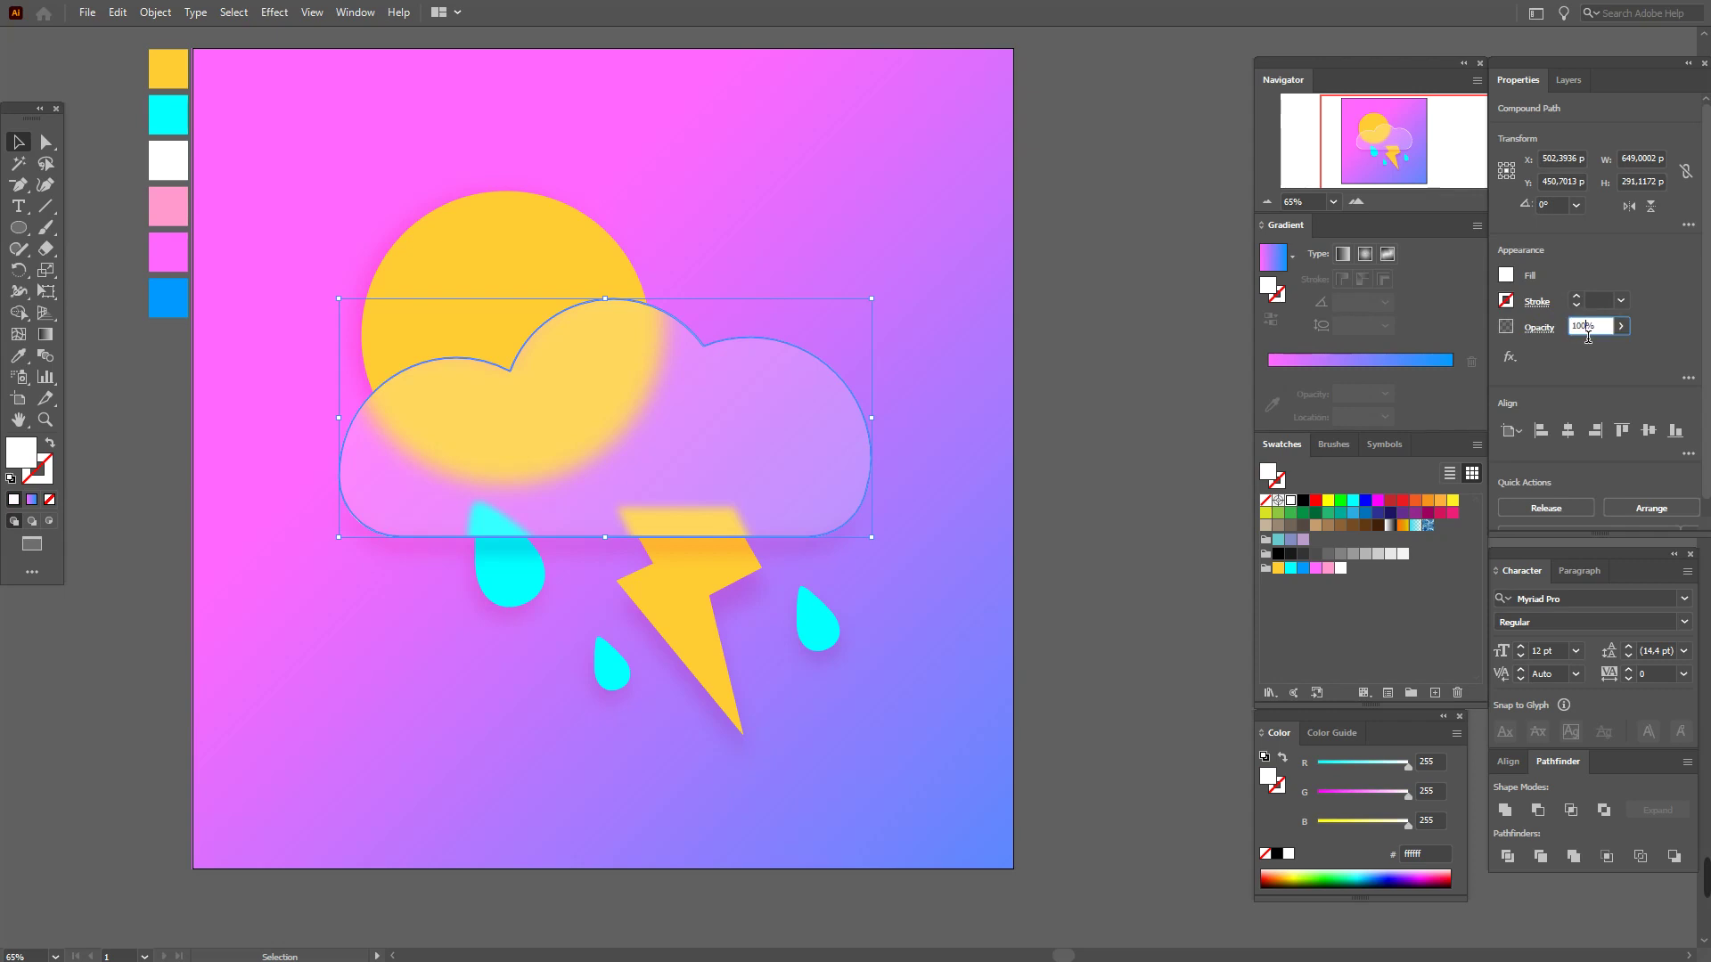
{"action": "type", "text": "50"}
{"action": "left_click", "coordinate": [1295, 230]}
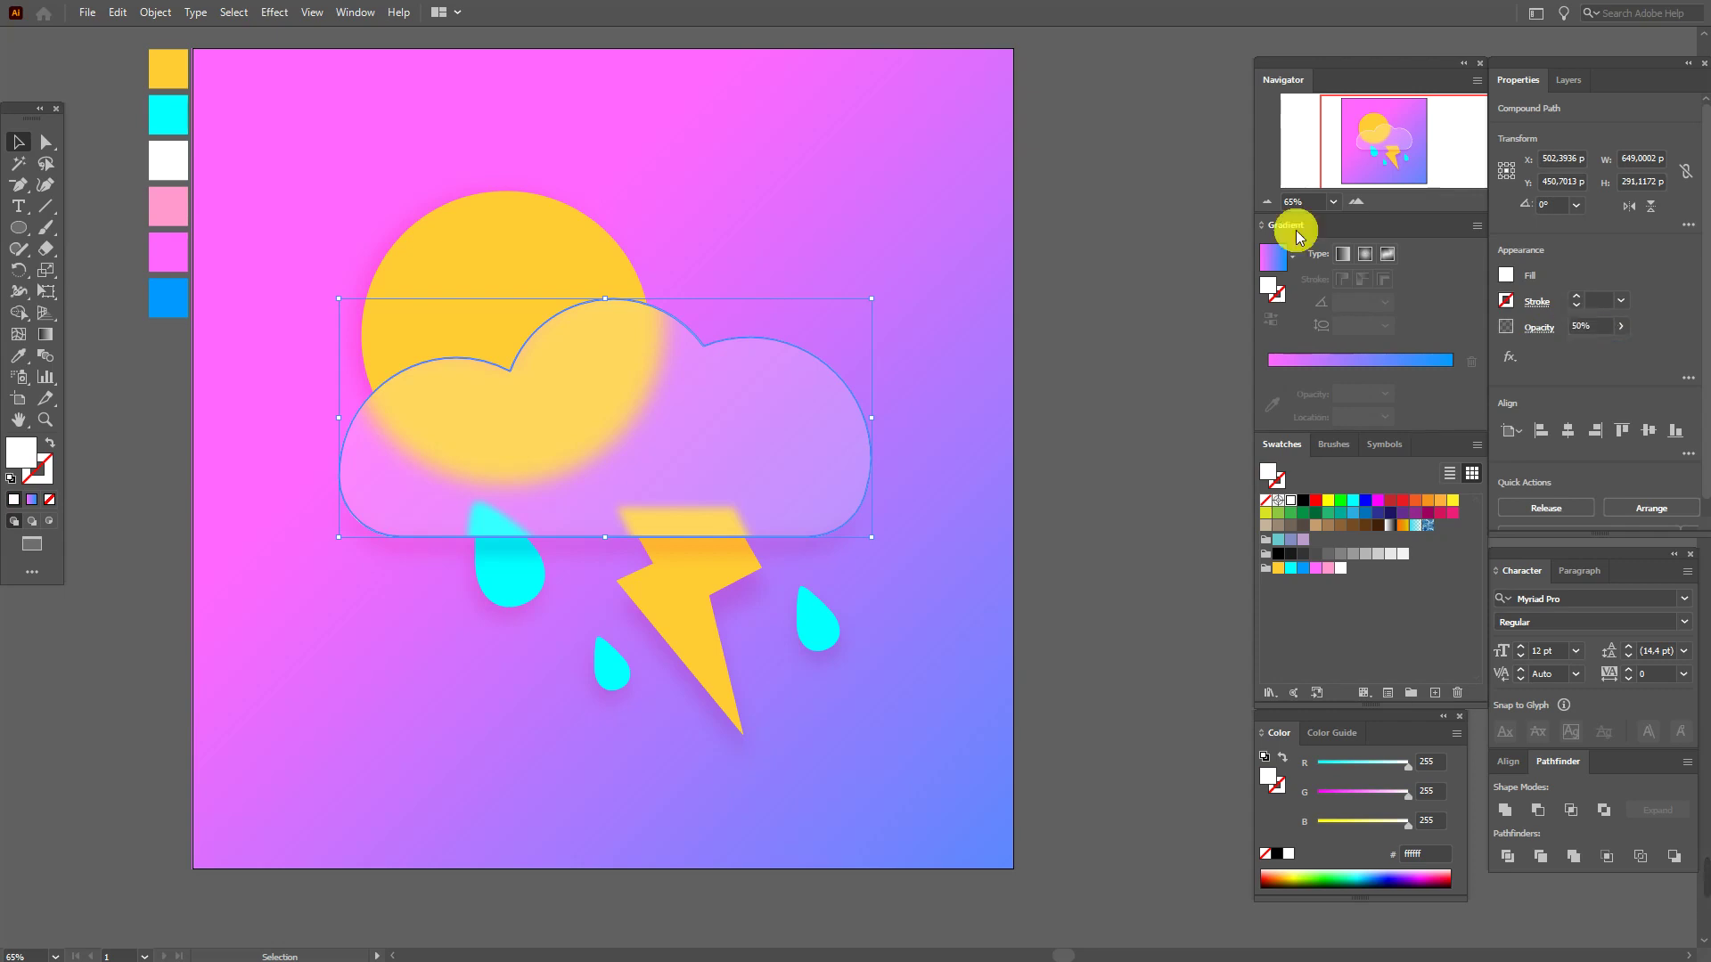
{"action": "left_click", "coordinate": [1097, 393]}
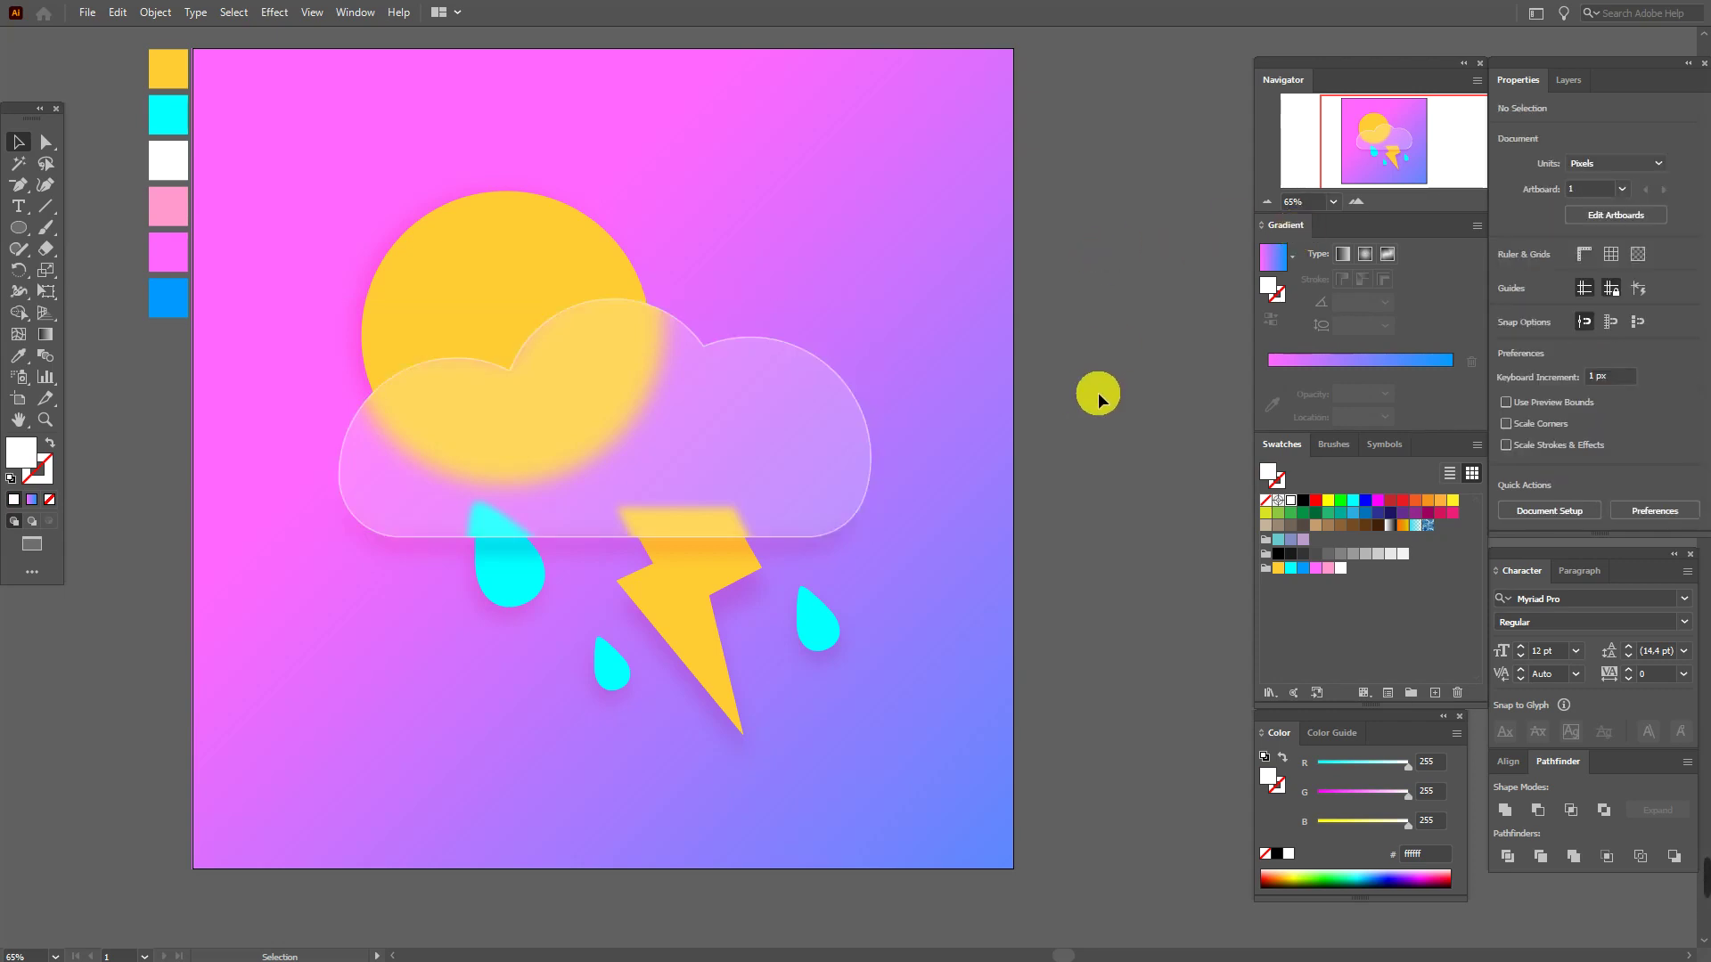
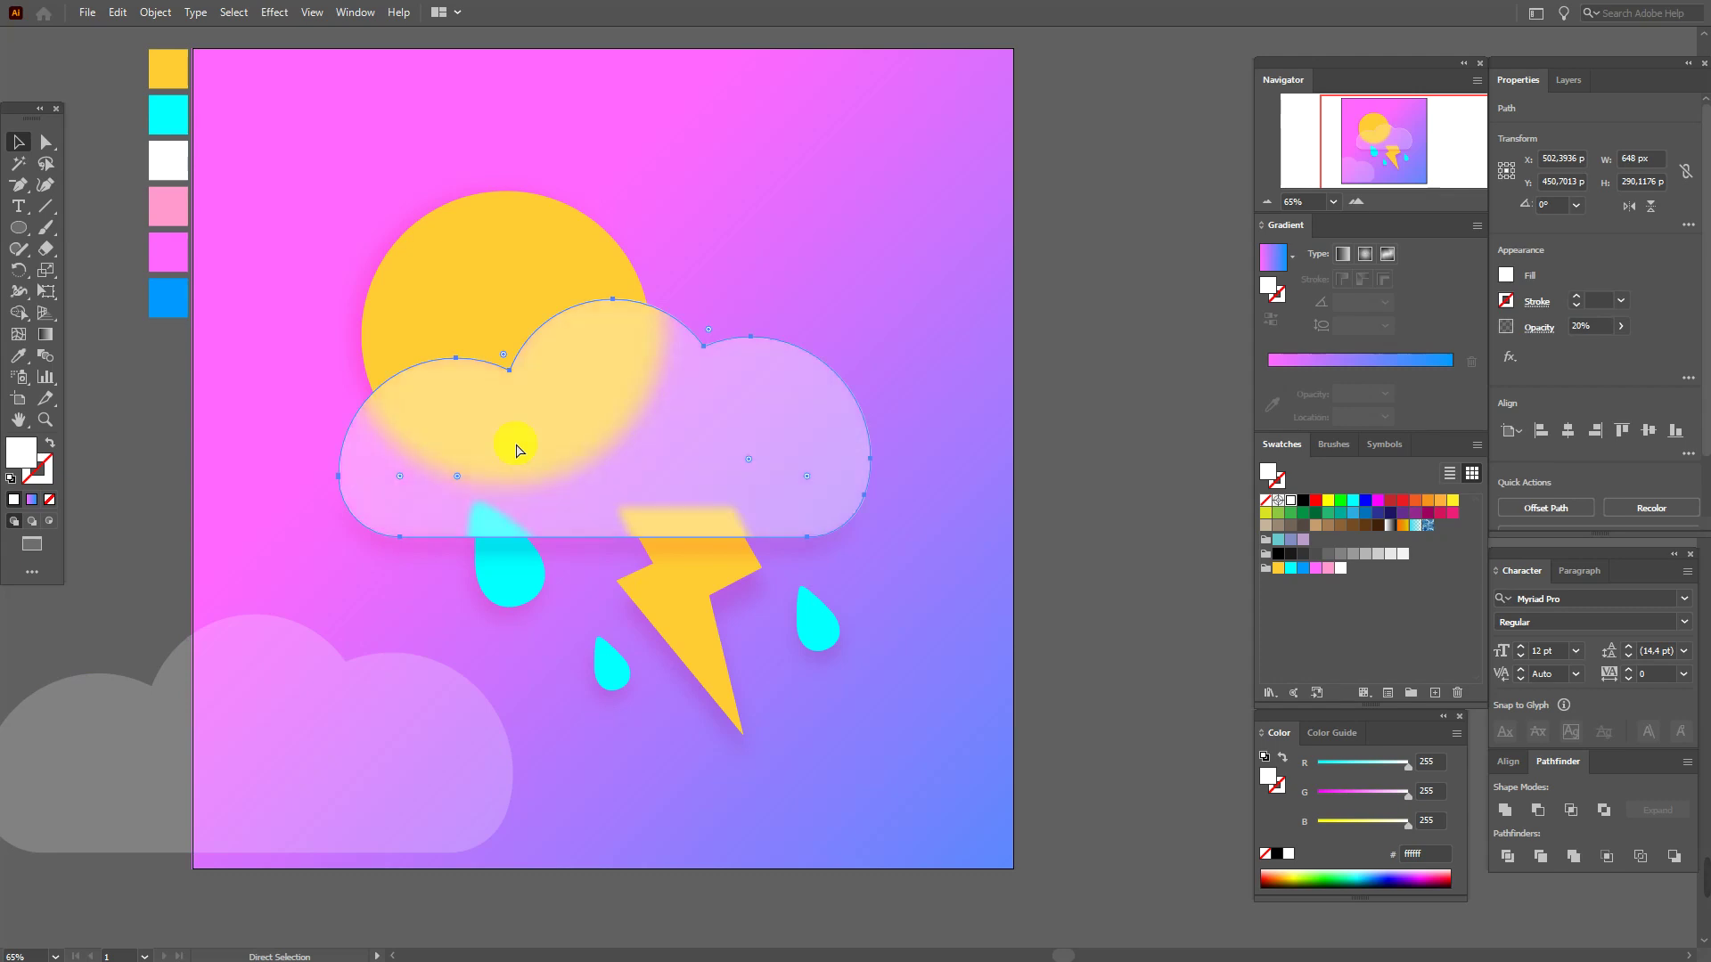
- Apply a Regular Grain texture with Intensity 79 and Contrast 83 to the white 20% opacity cloud shape
{"action": "key", "text": "v"}
{"action": "left_click", "coordinate": [268, 12]}
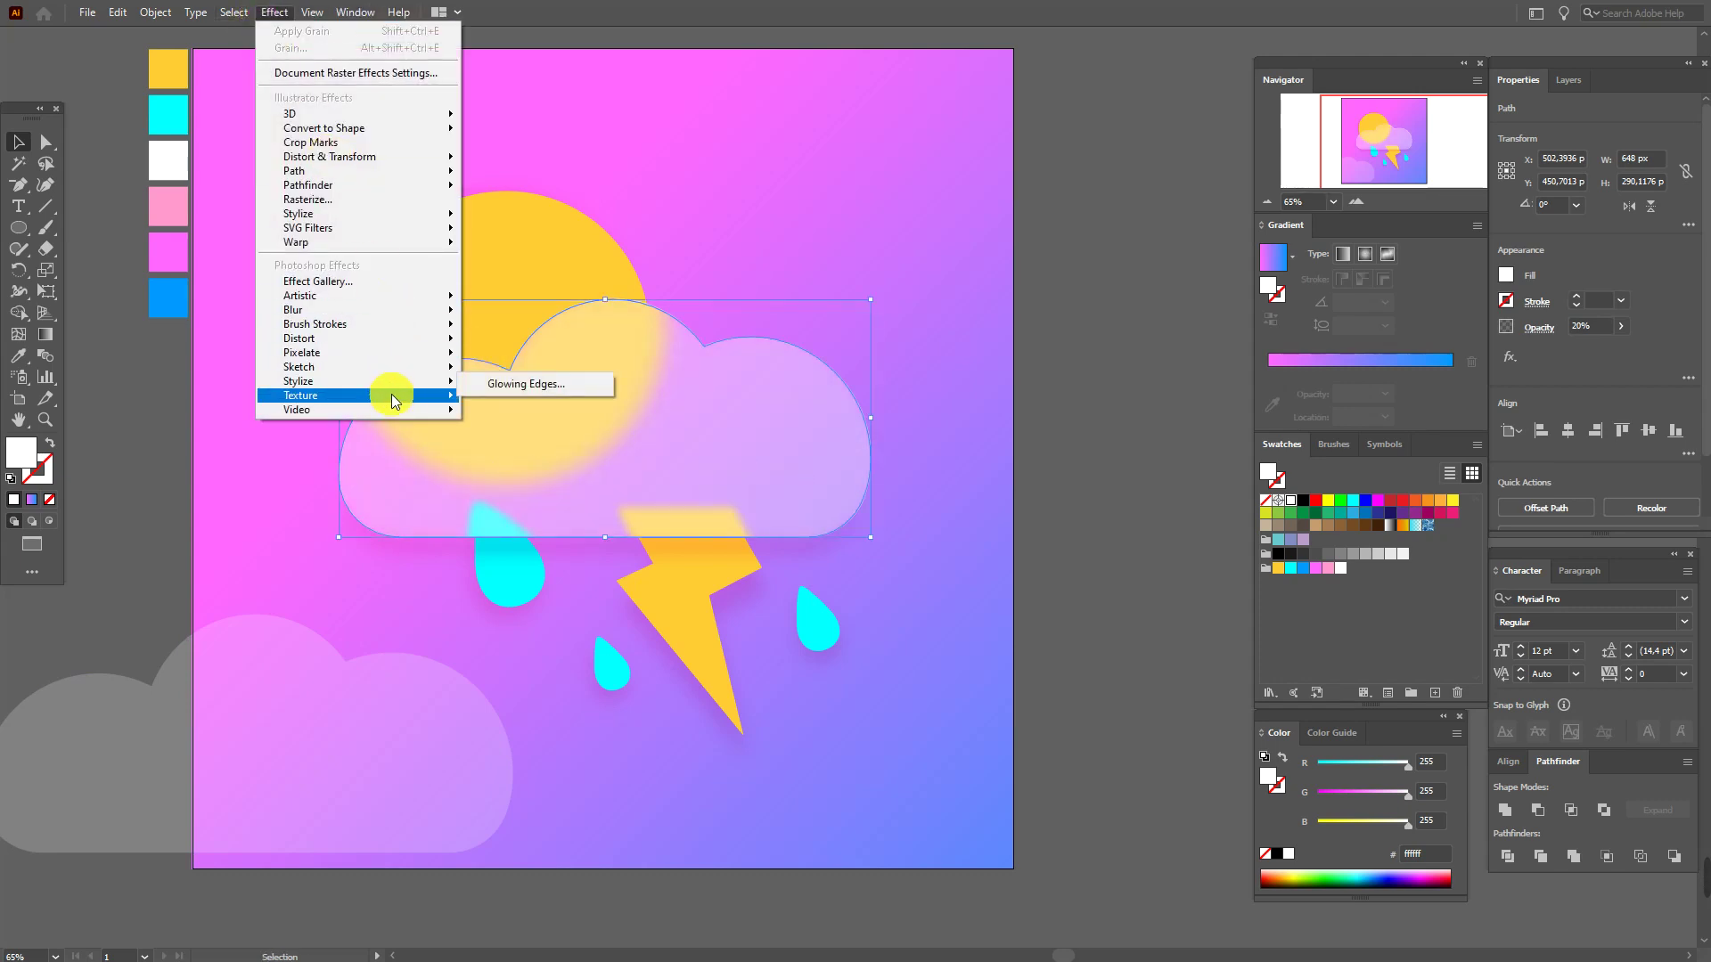
{"action": "mouse_move", "coordinate": [392, 394]}
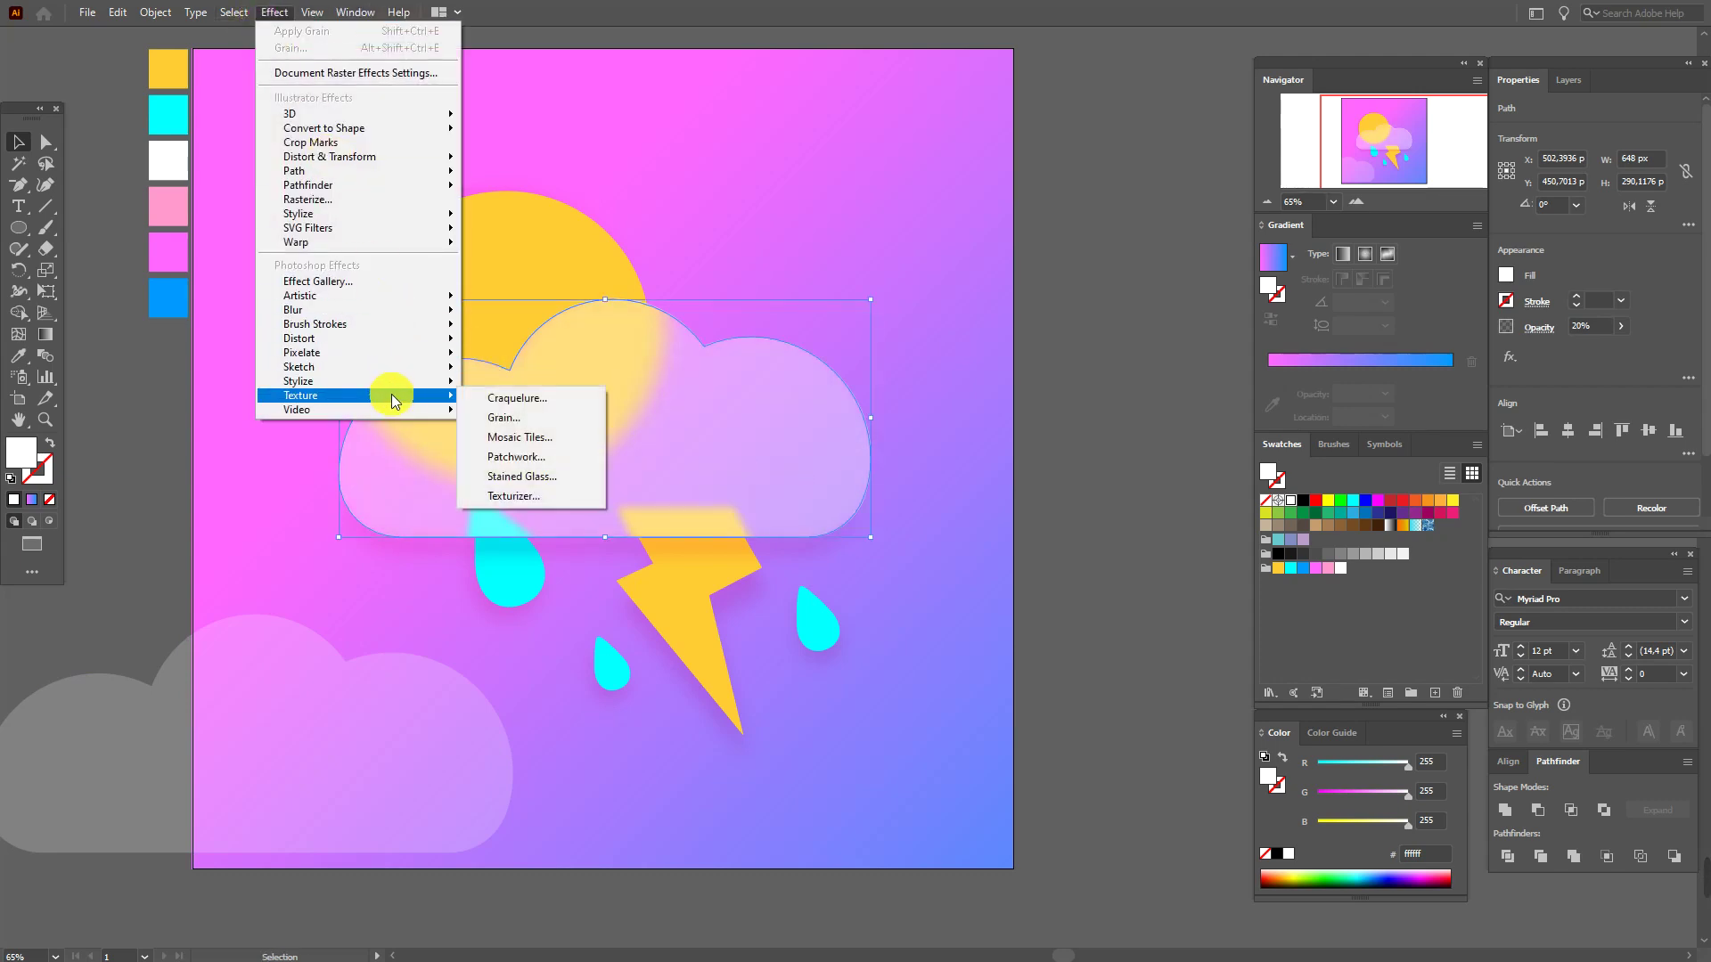
{"action": "left_click", "coordinate": [507, 418]}
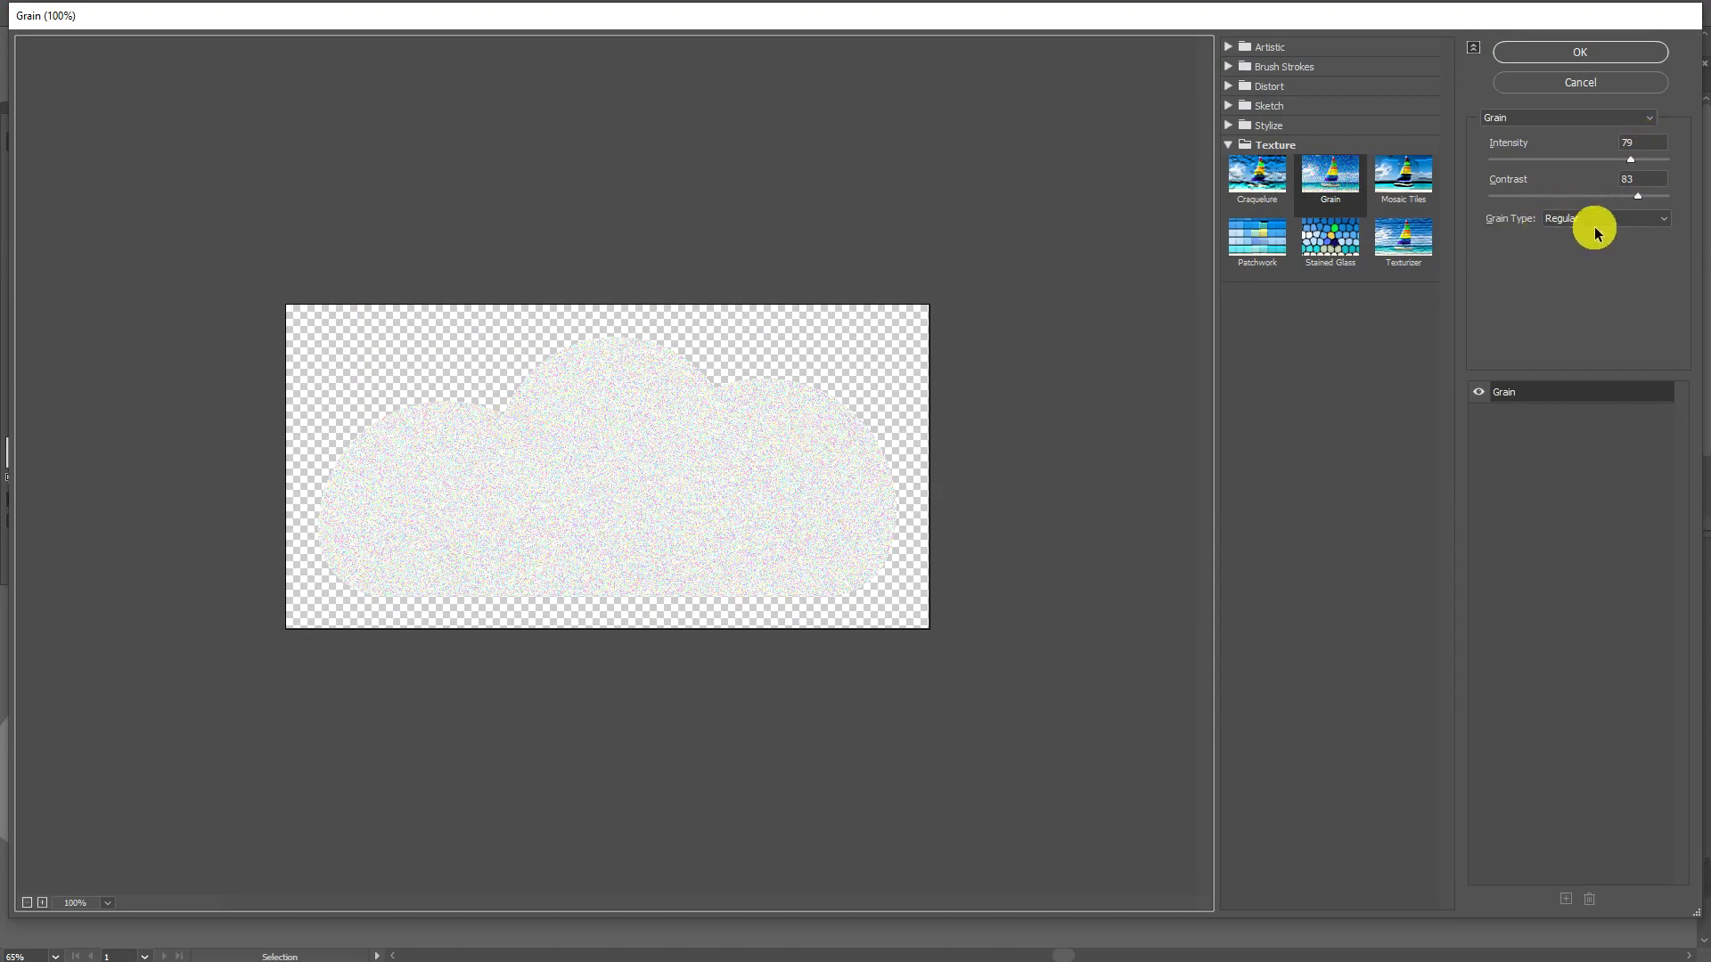
{"action": "left_click", "coordinate": [1577, 55]}
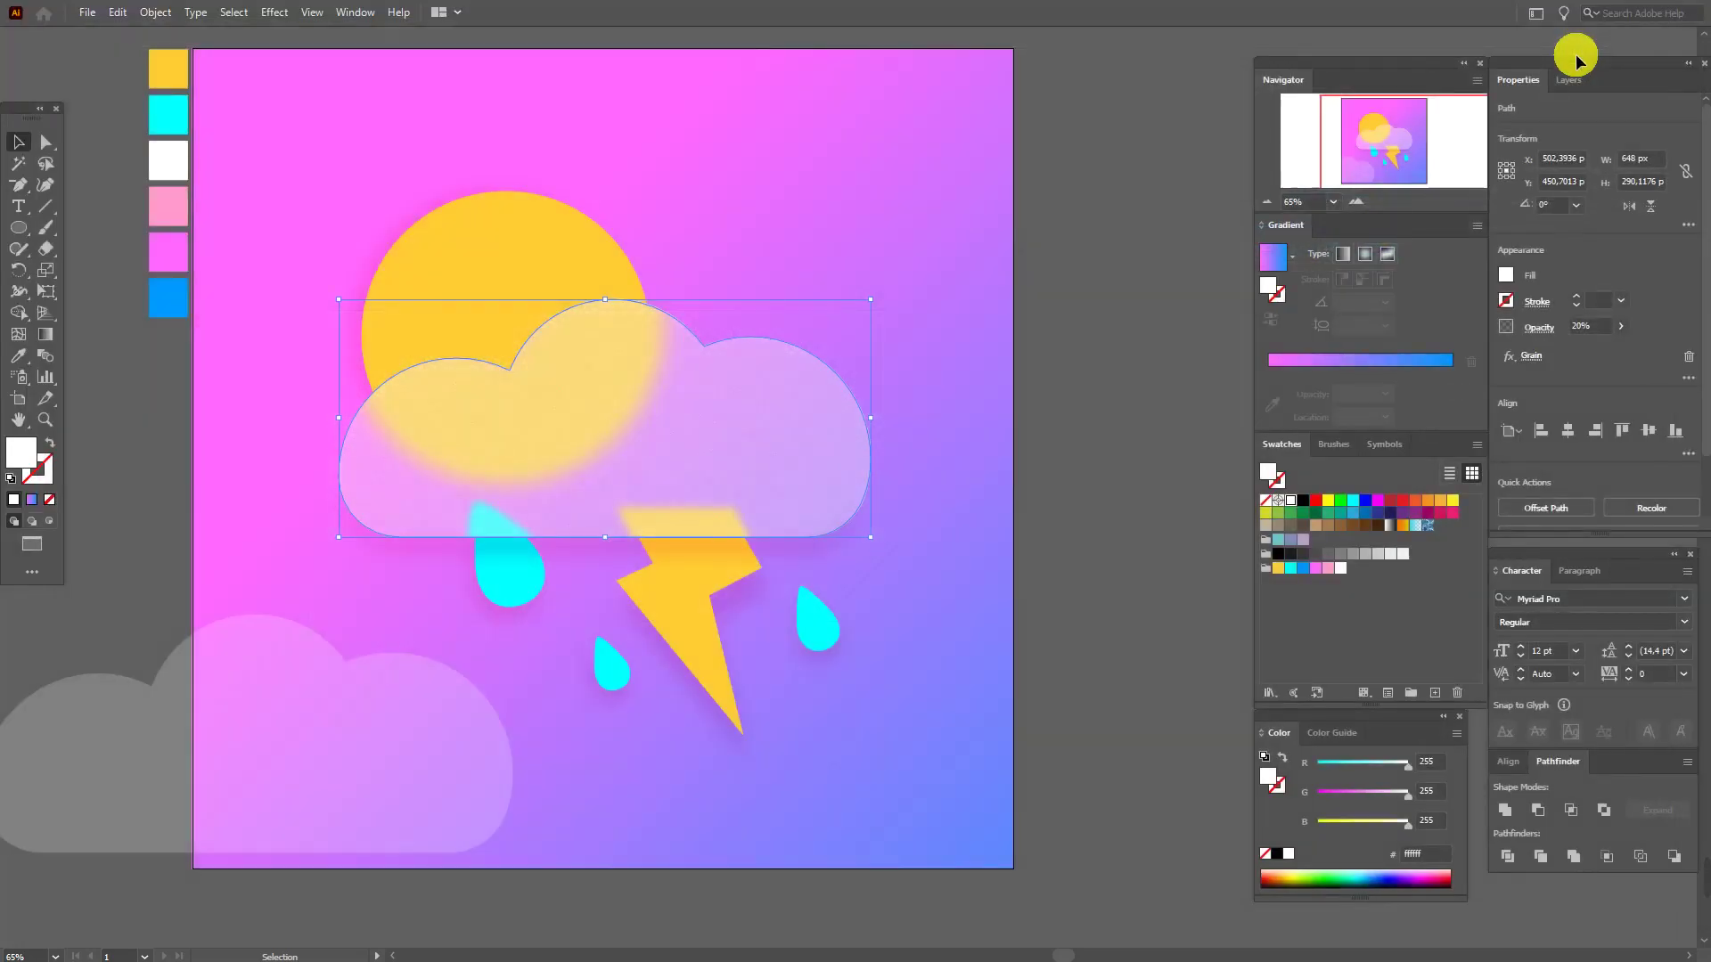
{"action": "double_click", "coordinate": [45, 420]}
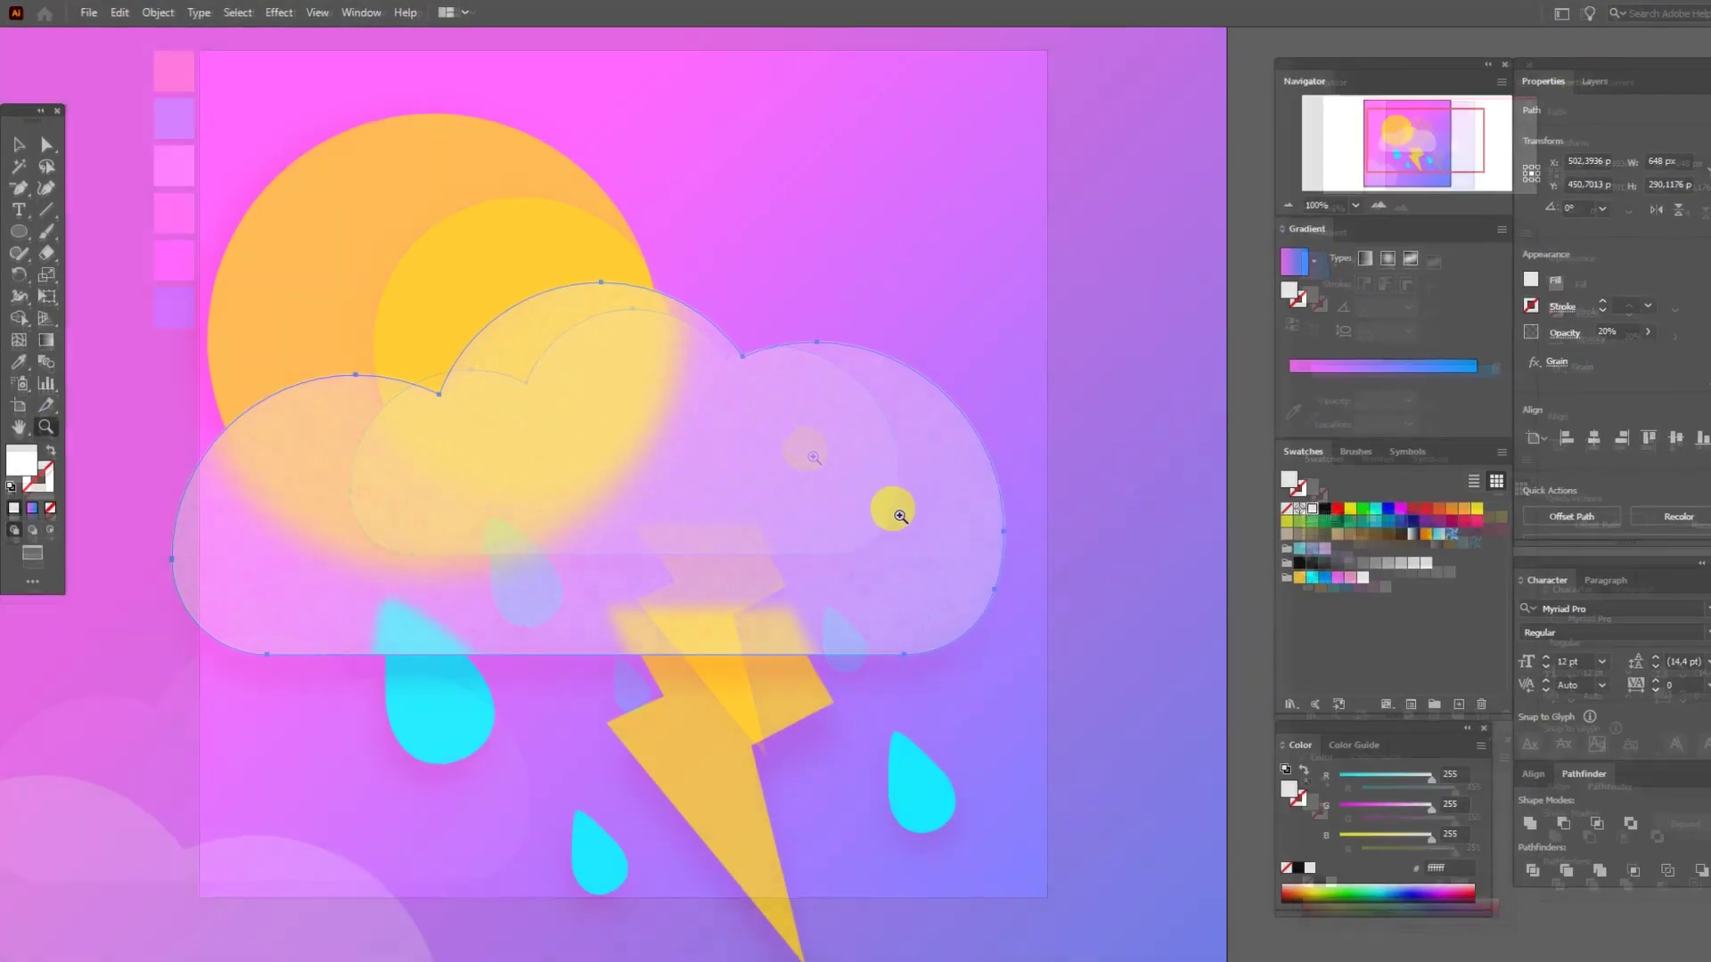
- Raise the opacity of the grainy white cloud to 40% with Normal blending and deselect it
{"action": "left_click", "coordinate": [1575, 333]}
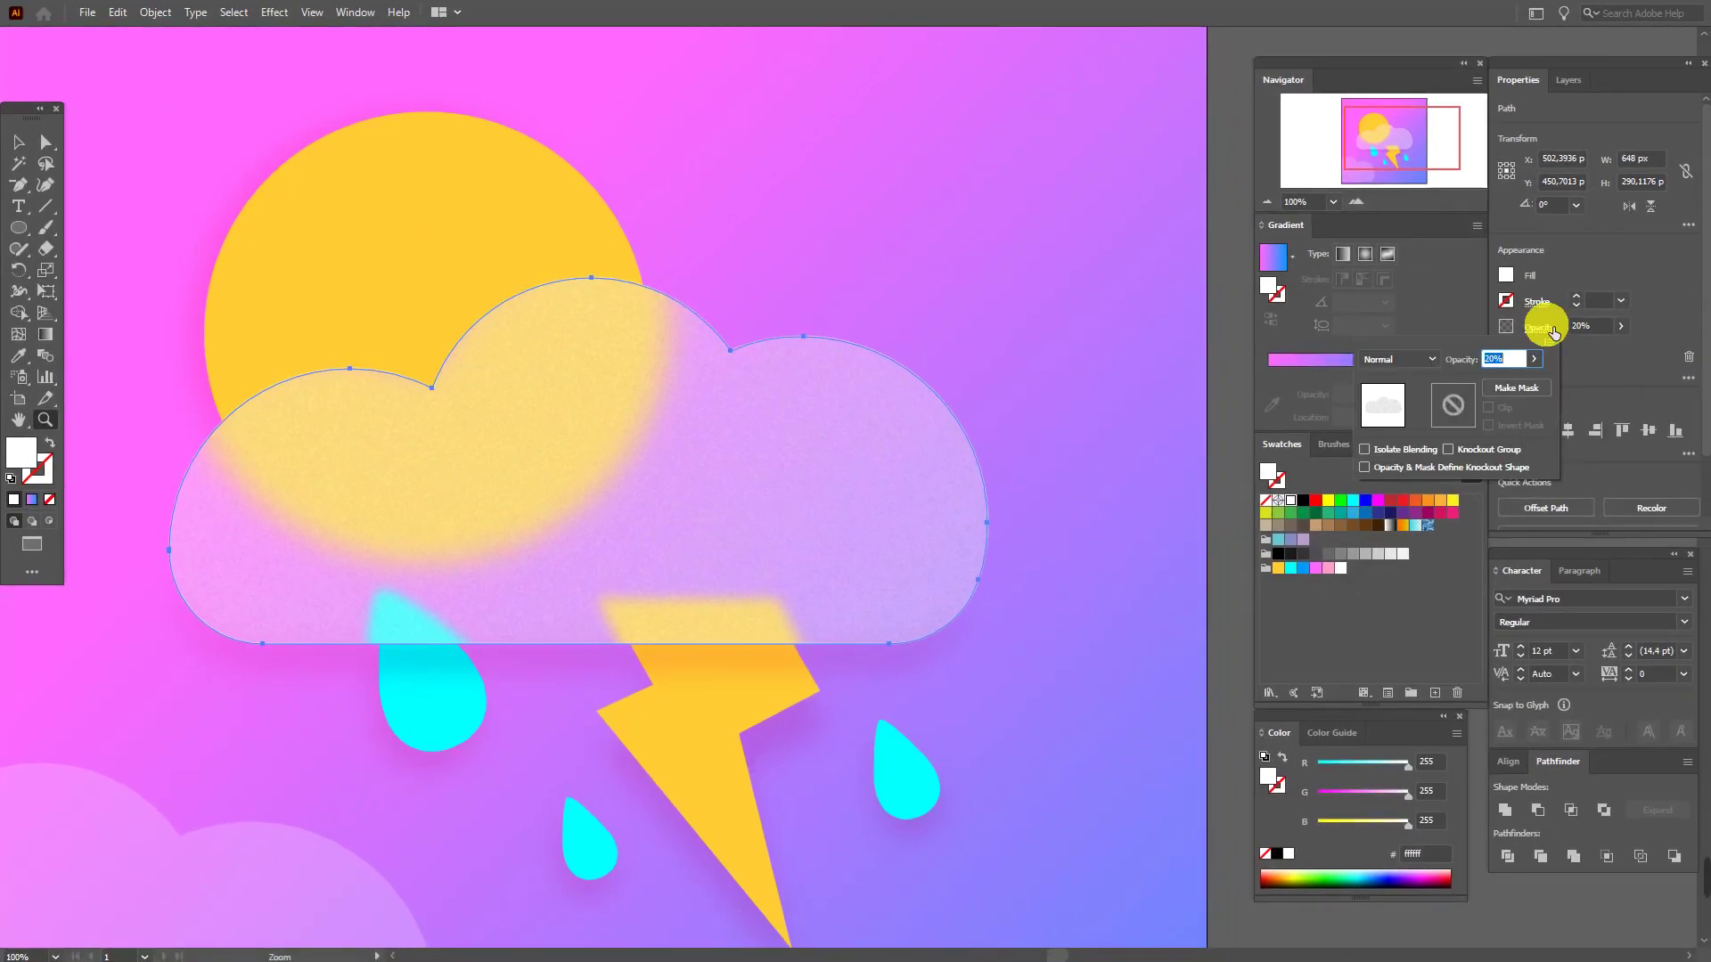
{"action": "left_click", "coordinate": [1431, 360]}
{"action": "left_click", "coordinate": [1414, 549]}
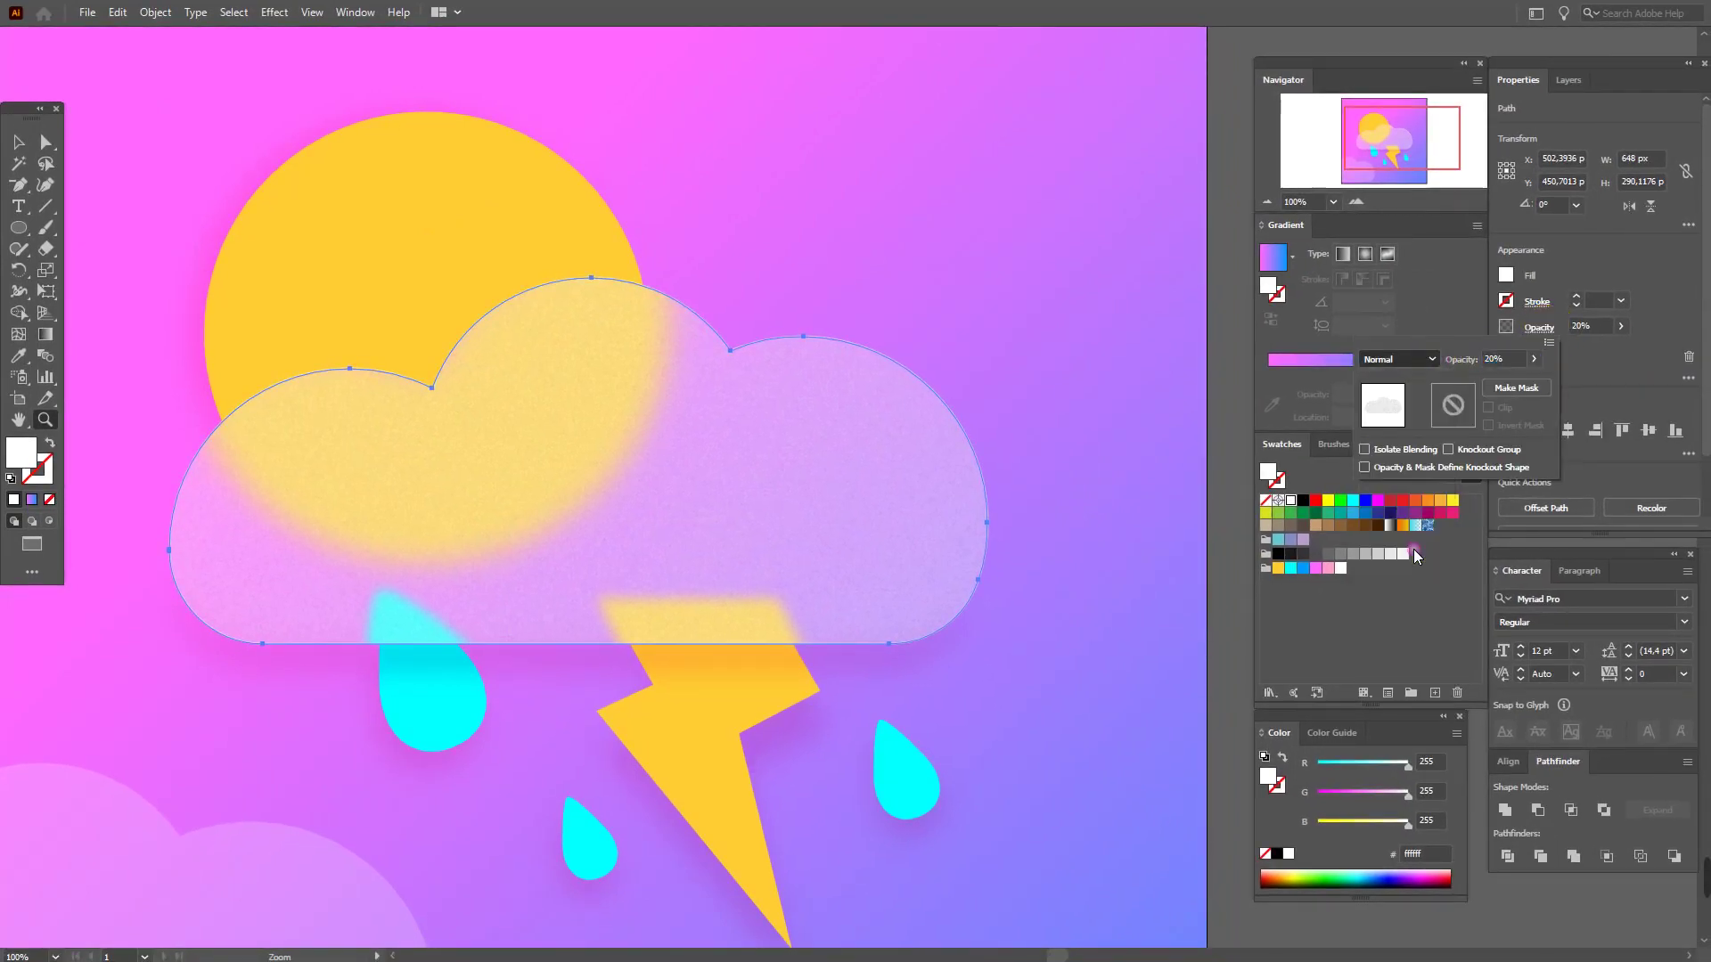
{"action": "left_click", "coordinate": [1577, 331]}
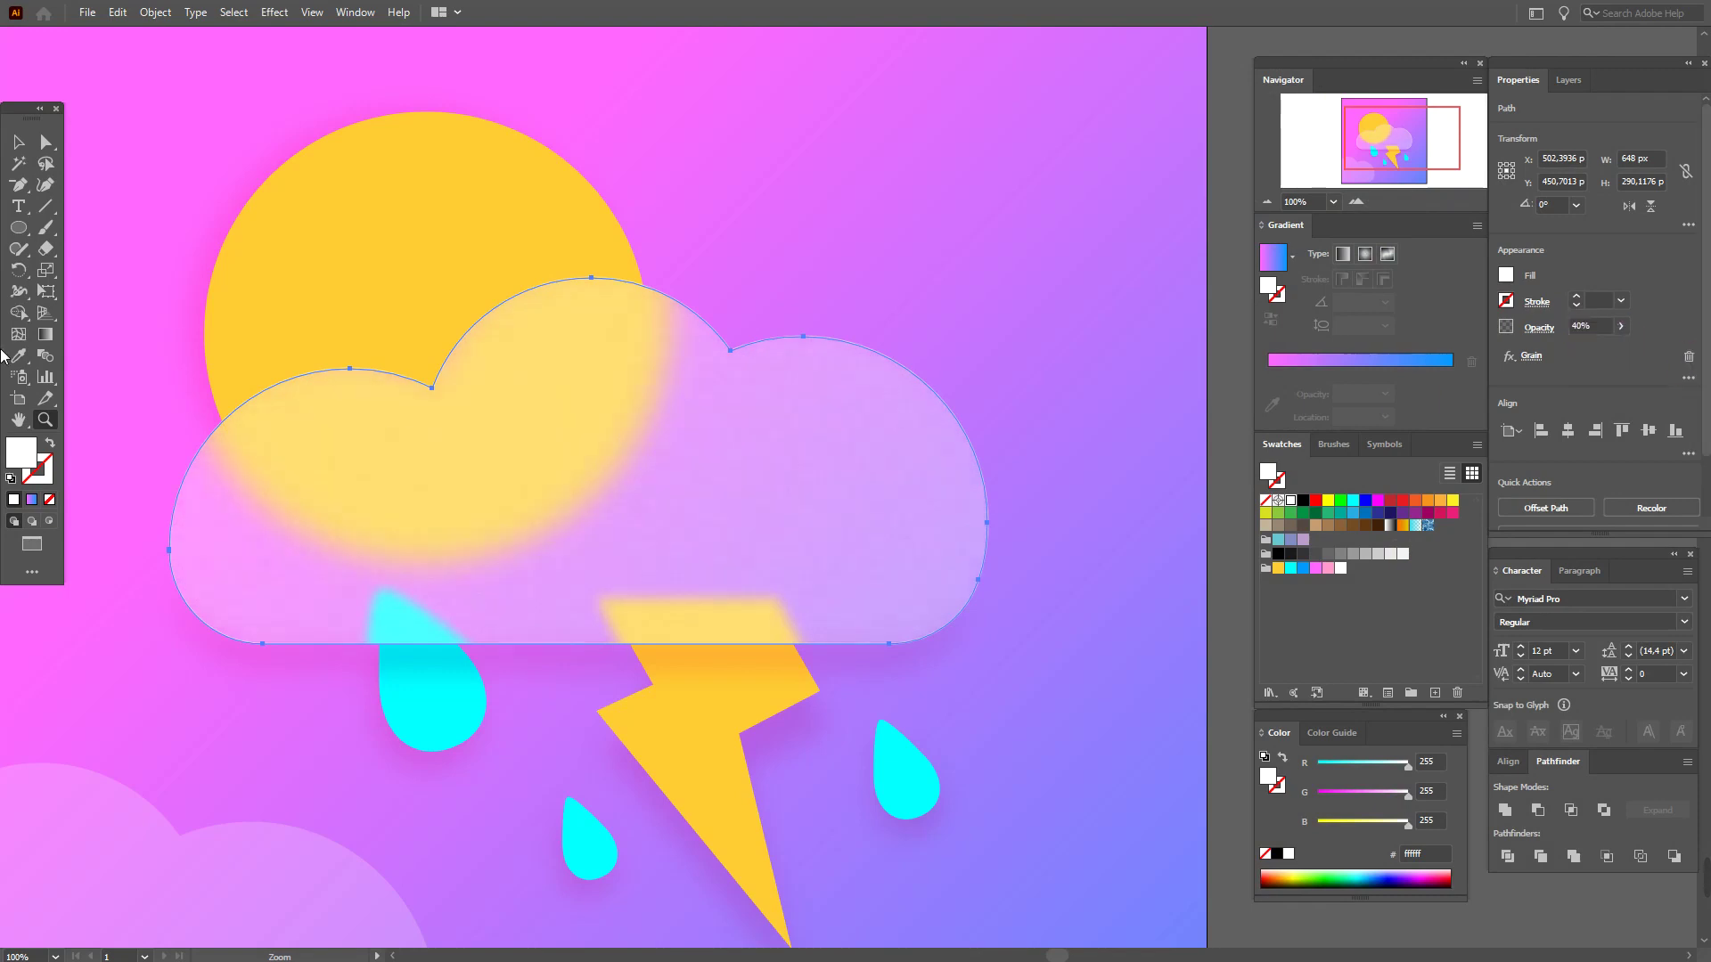
{"action": "left_click", "coordinate": [18, 142]}
{"action": "left_click", "coordinate": [1221, 466]}
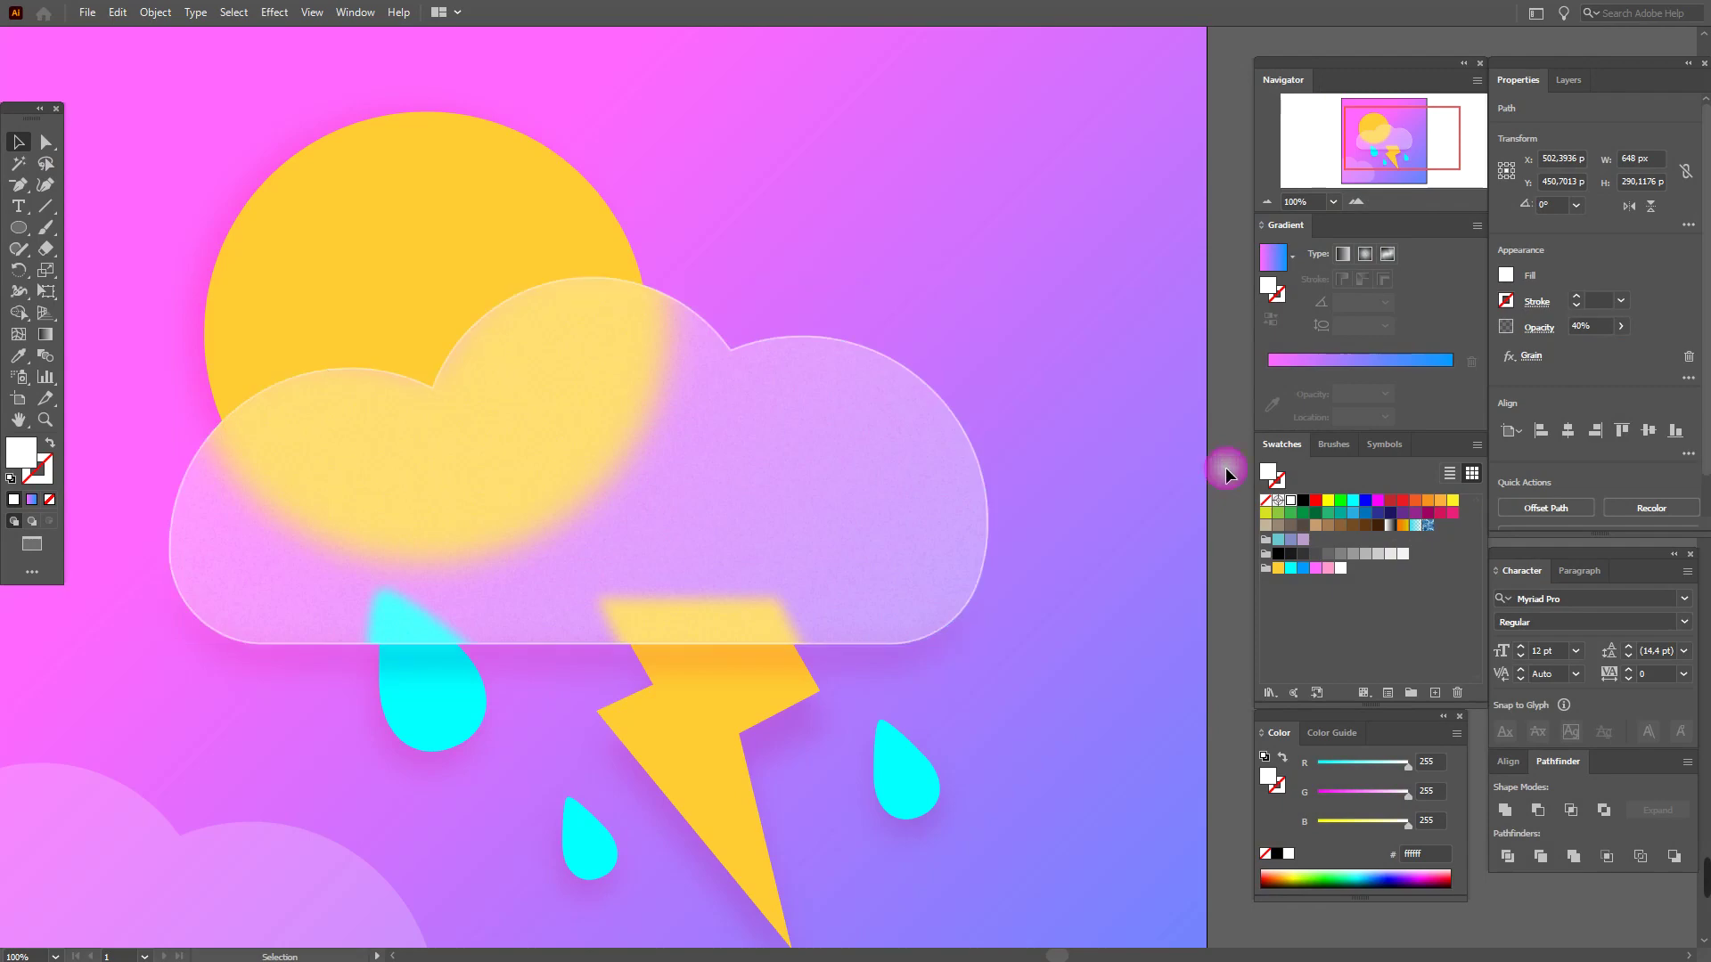
- Move the spare plain white cloud from the artboard's lower-left corner onto the glass cloud
{"action": "left_click", "coordinate": [45, 420]}
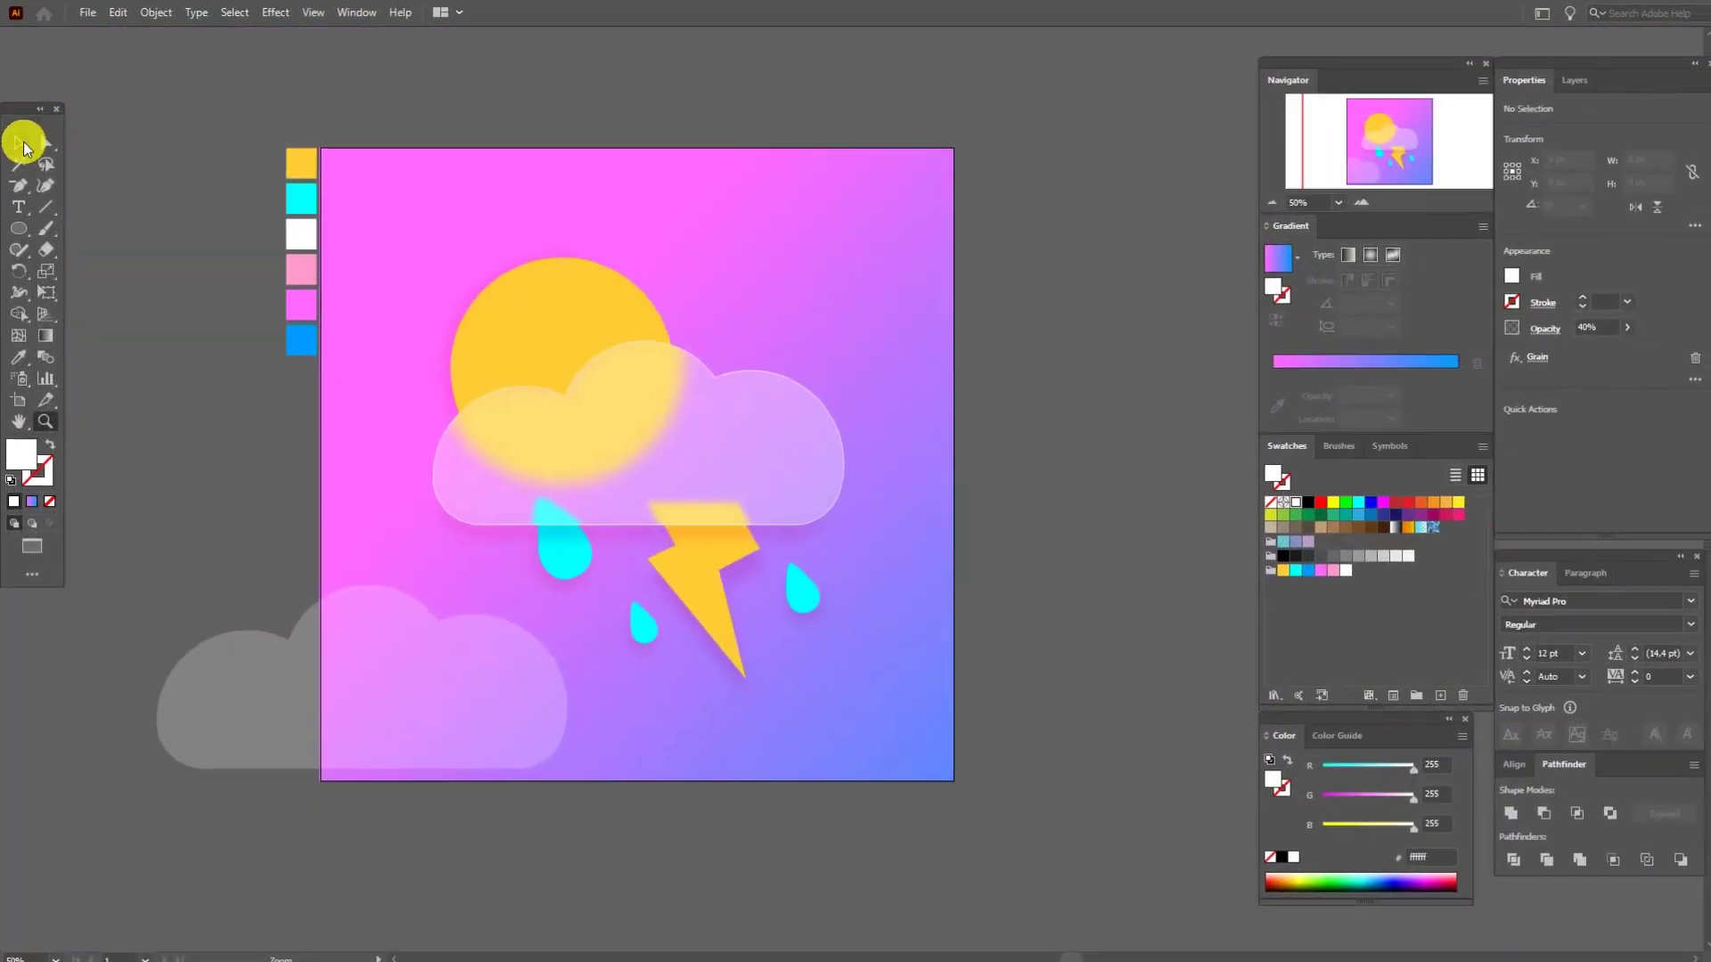
{"action": "left_click_drag", "start_coordinate": [387, 633], "coordinate": [667, 417]}
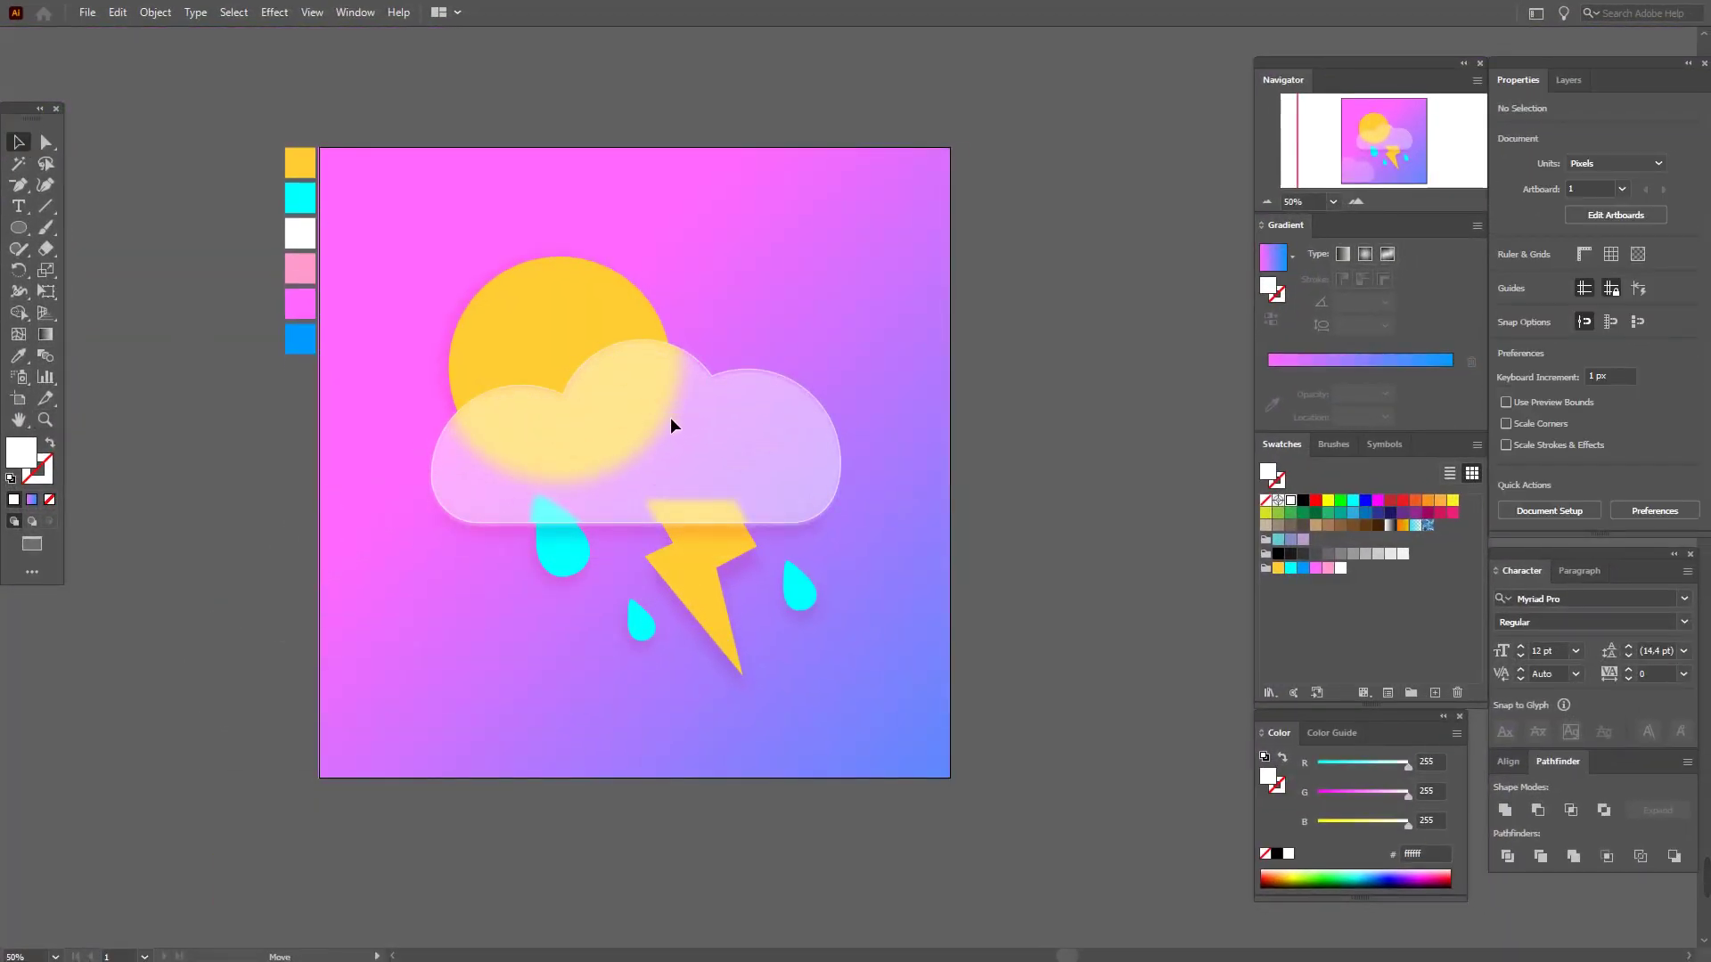
{"action": "left_click", "coordinate": [670, 415]}
- Nudge the plain cloud copy 3 px up and 1 px left so it lines up with the glass cloud's outline
{"action": "left_click", "coordinate": [46, 420]}
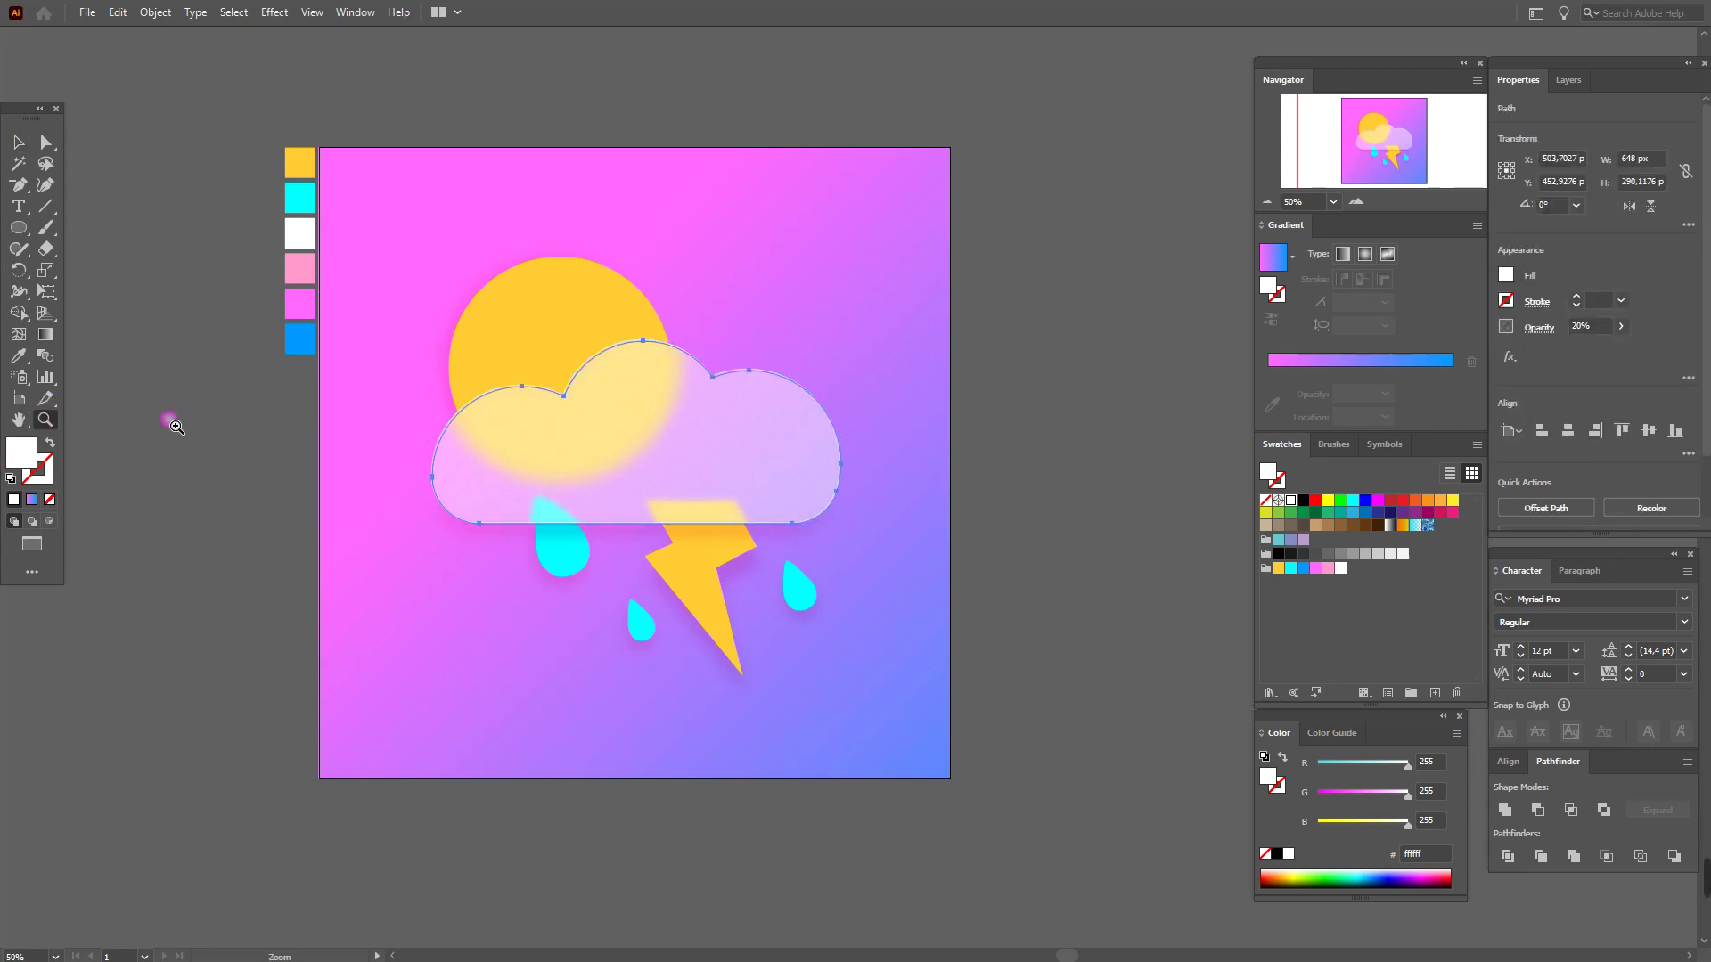
{"action": "left_click", "coordinate": [663, 427]}
{"action": "left_click", "coordinate": [832, 516]}
{"action": "left_click", "coordinate": [777, 521]}
{"action": "left_click", "coordinate": [744, 520]}
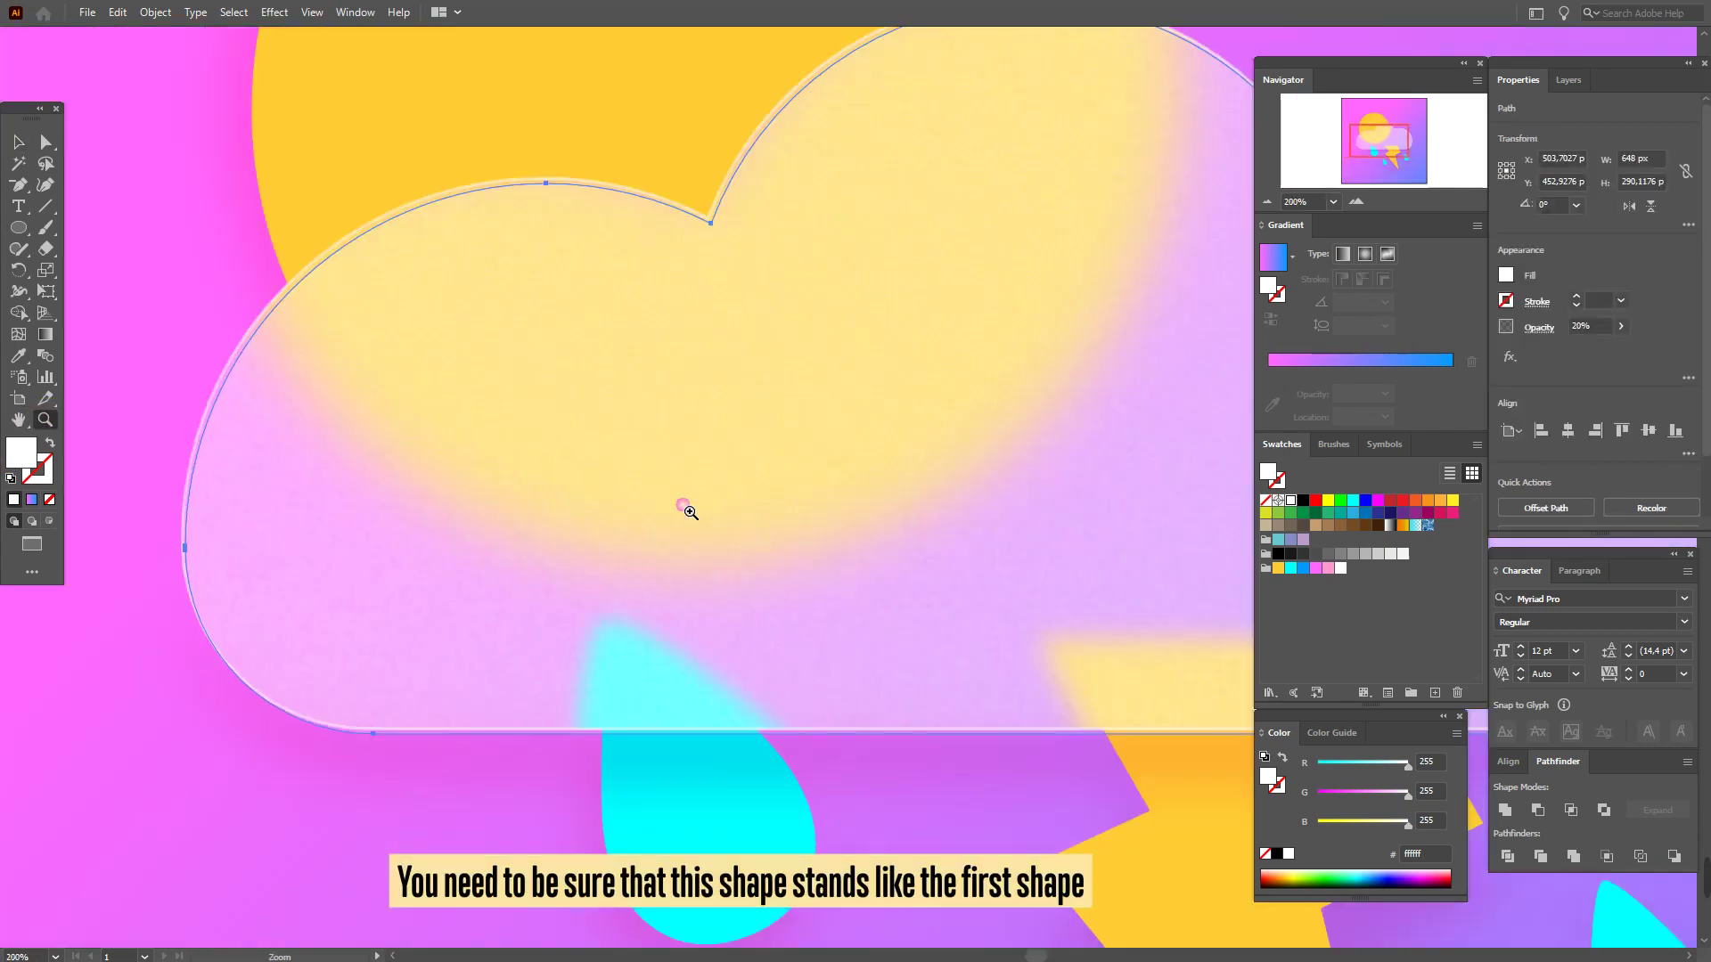
{"action": "left_click", "coordinate": [691, 512]}
{"action": "key", "text": "Up"}
{"action": "key", "text": "Up"}
{"action": "key", "text": "Up"}
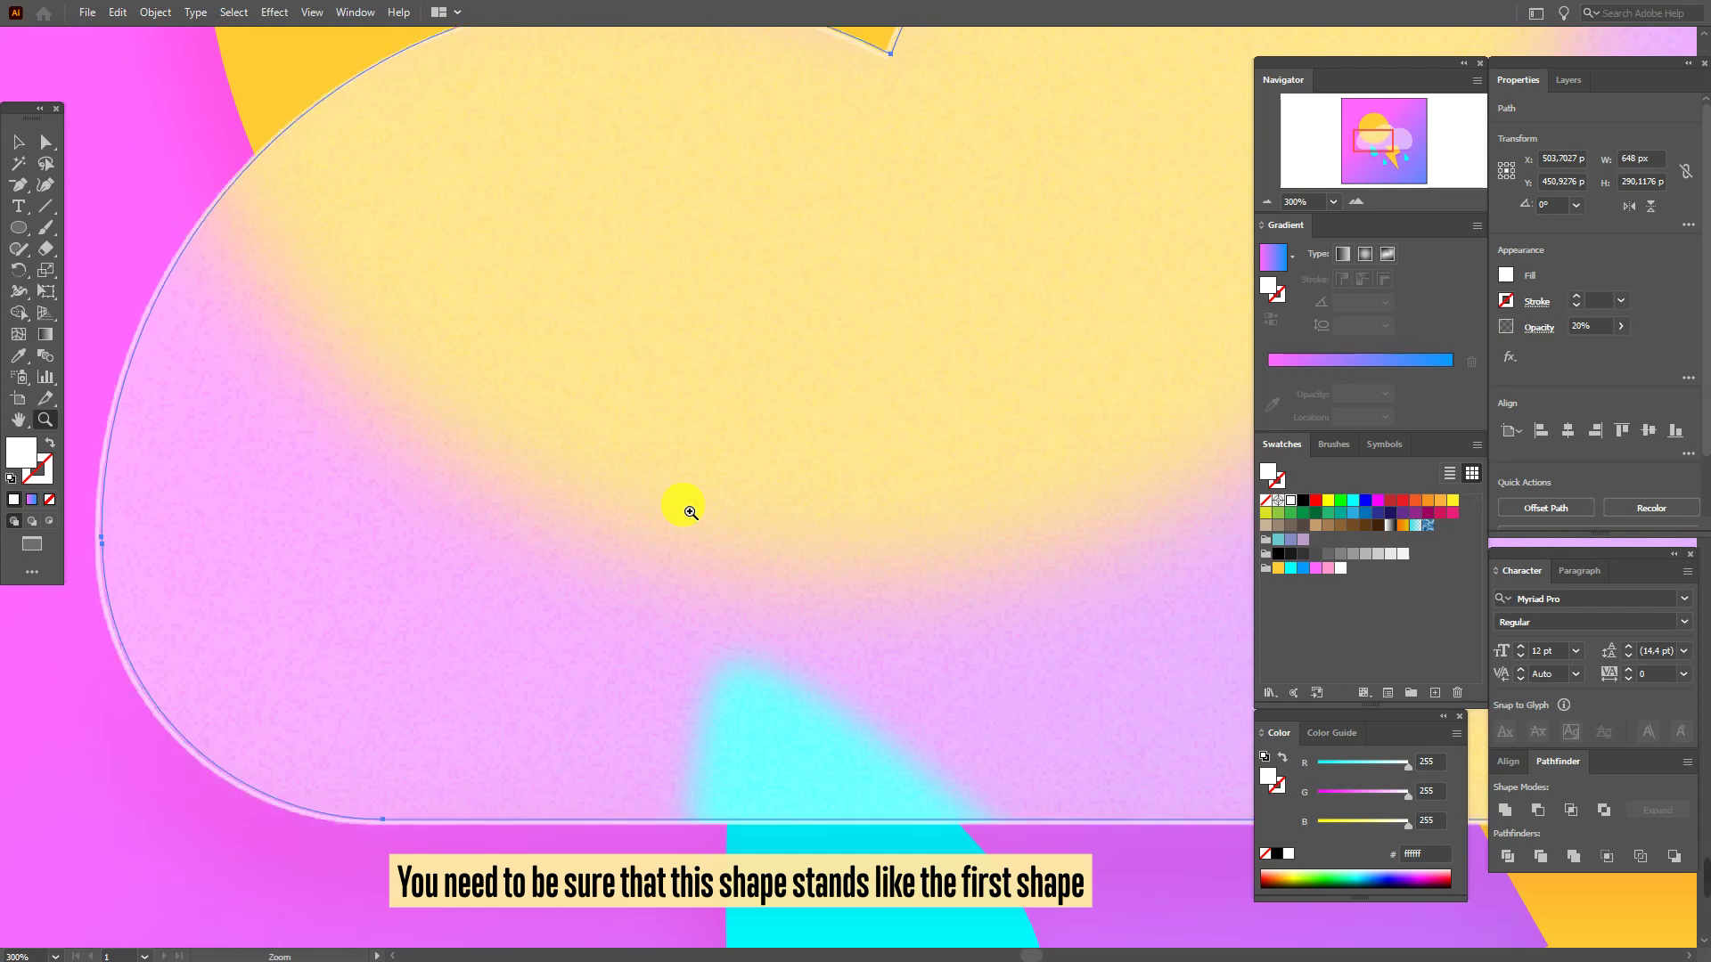
{"action": "key", "text": "Left"}
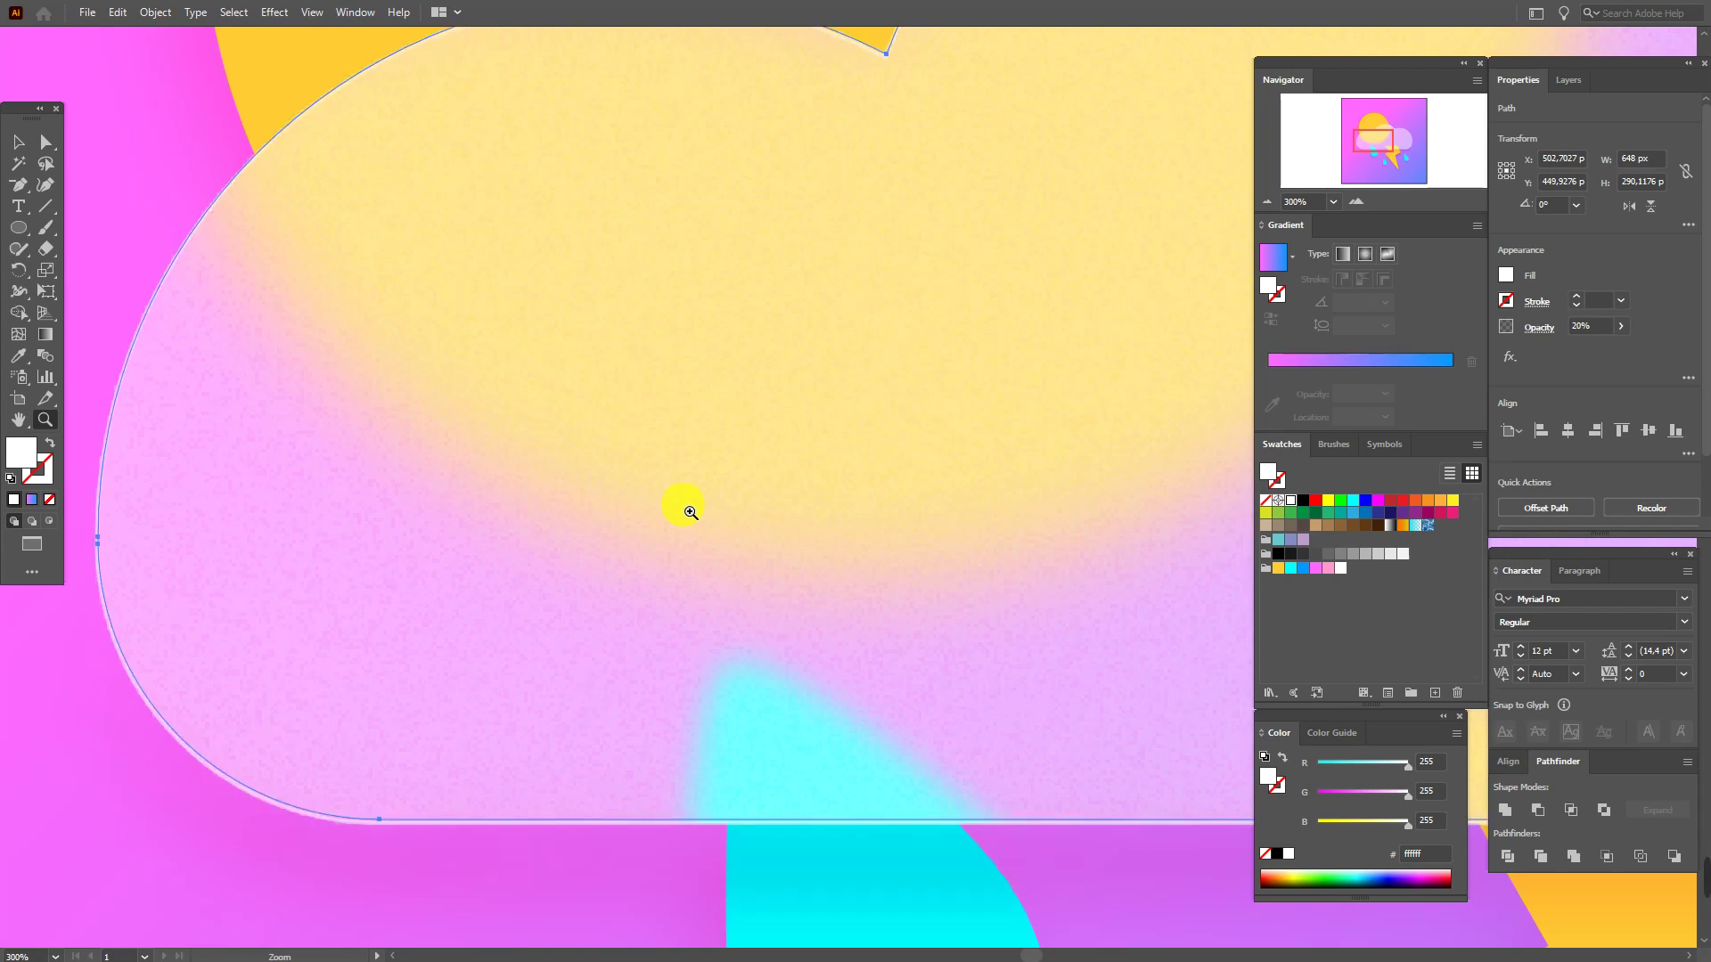
- Clip the grainy cloud with the aligned plain cloud as a clipping mask to trim its jagged edges, and deselect everything
{"action": "left_click", "coordinate": [24, 431]}
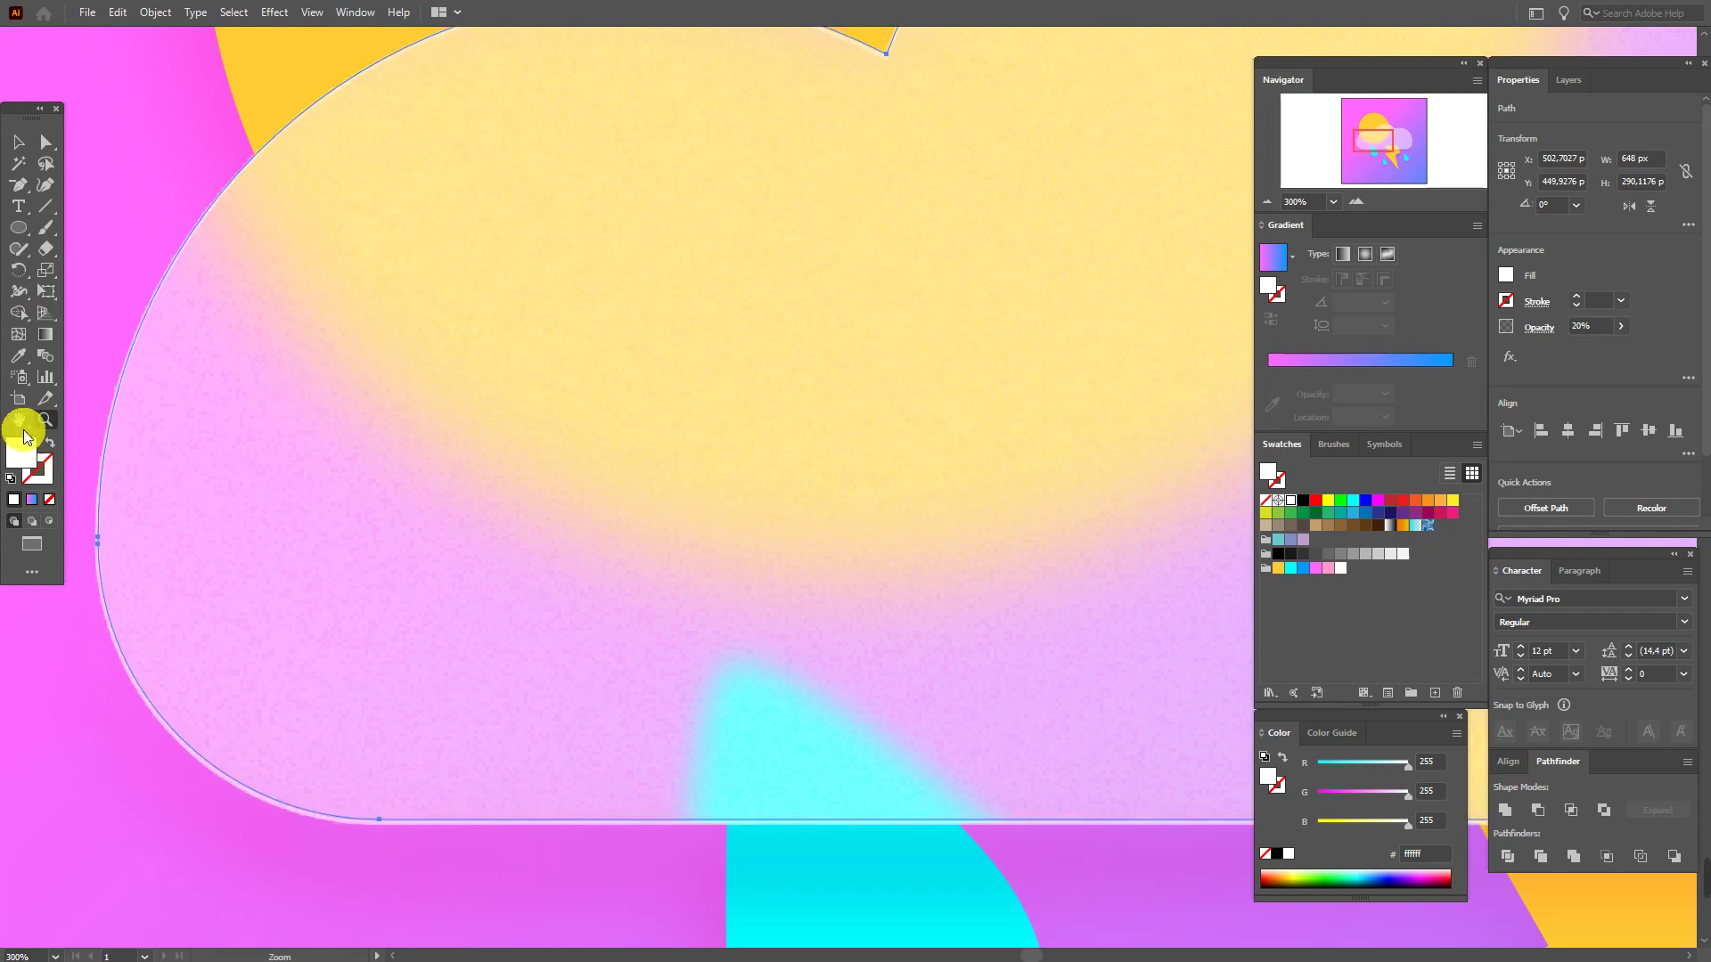
{"action": "left_click_drag", "start_coordinate": [765, 437], "coordinate": [528, 335]}
{"action": "left_click_drag", "start_coordinate": [965, 508], "coordinate": [477, 356]}
{"action": "left_click_drag", "start_coordinate": [912, 442], "coordinate": [641, 486]}
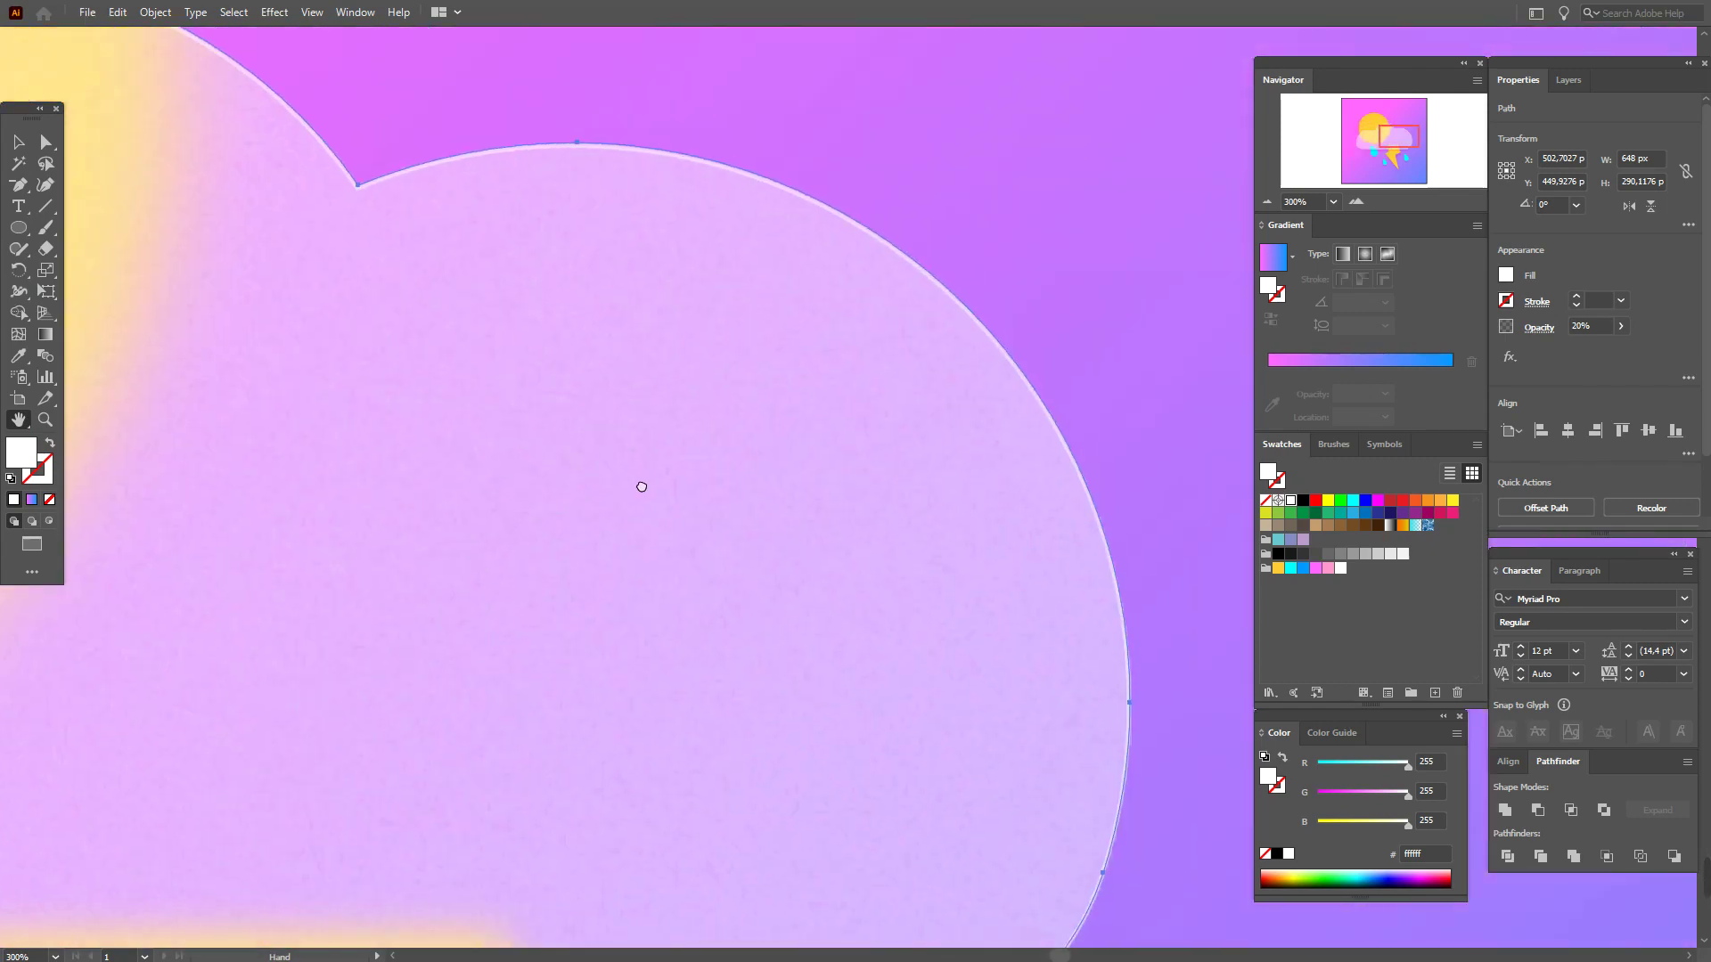
{"action": "left_click_drag", "start_coordinate": [802, 516], "coordinate": [739, 427]}
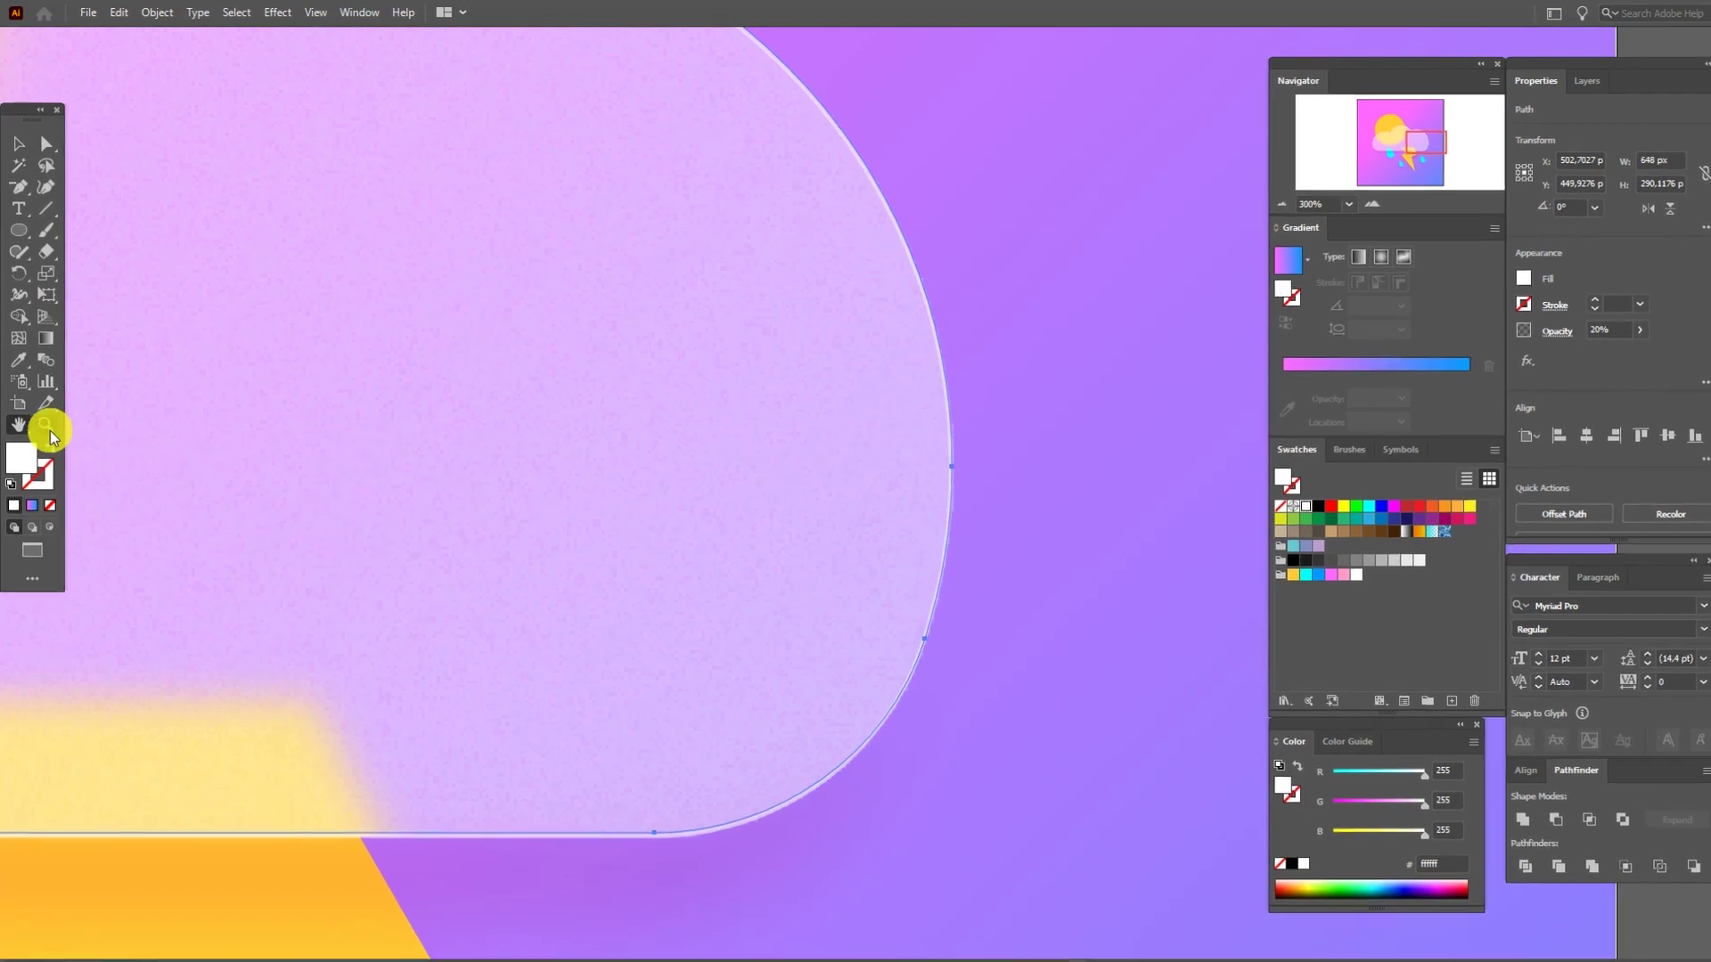
{"action": "key", "text": "ctrl+plus"}
{"action": "key", "text": "ctrl+plus"}
{"action": "key", "text": "ctrl+plus"}
{"action": "key", "text": "ctrl+plus"}
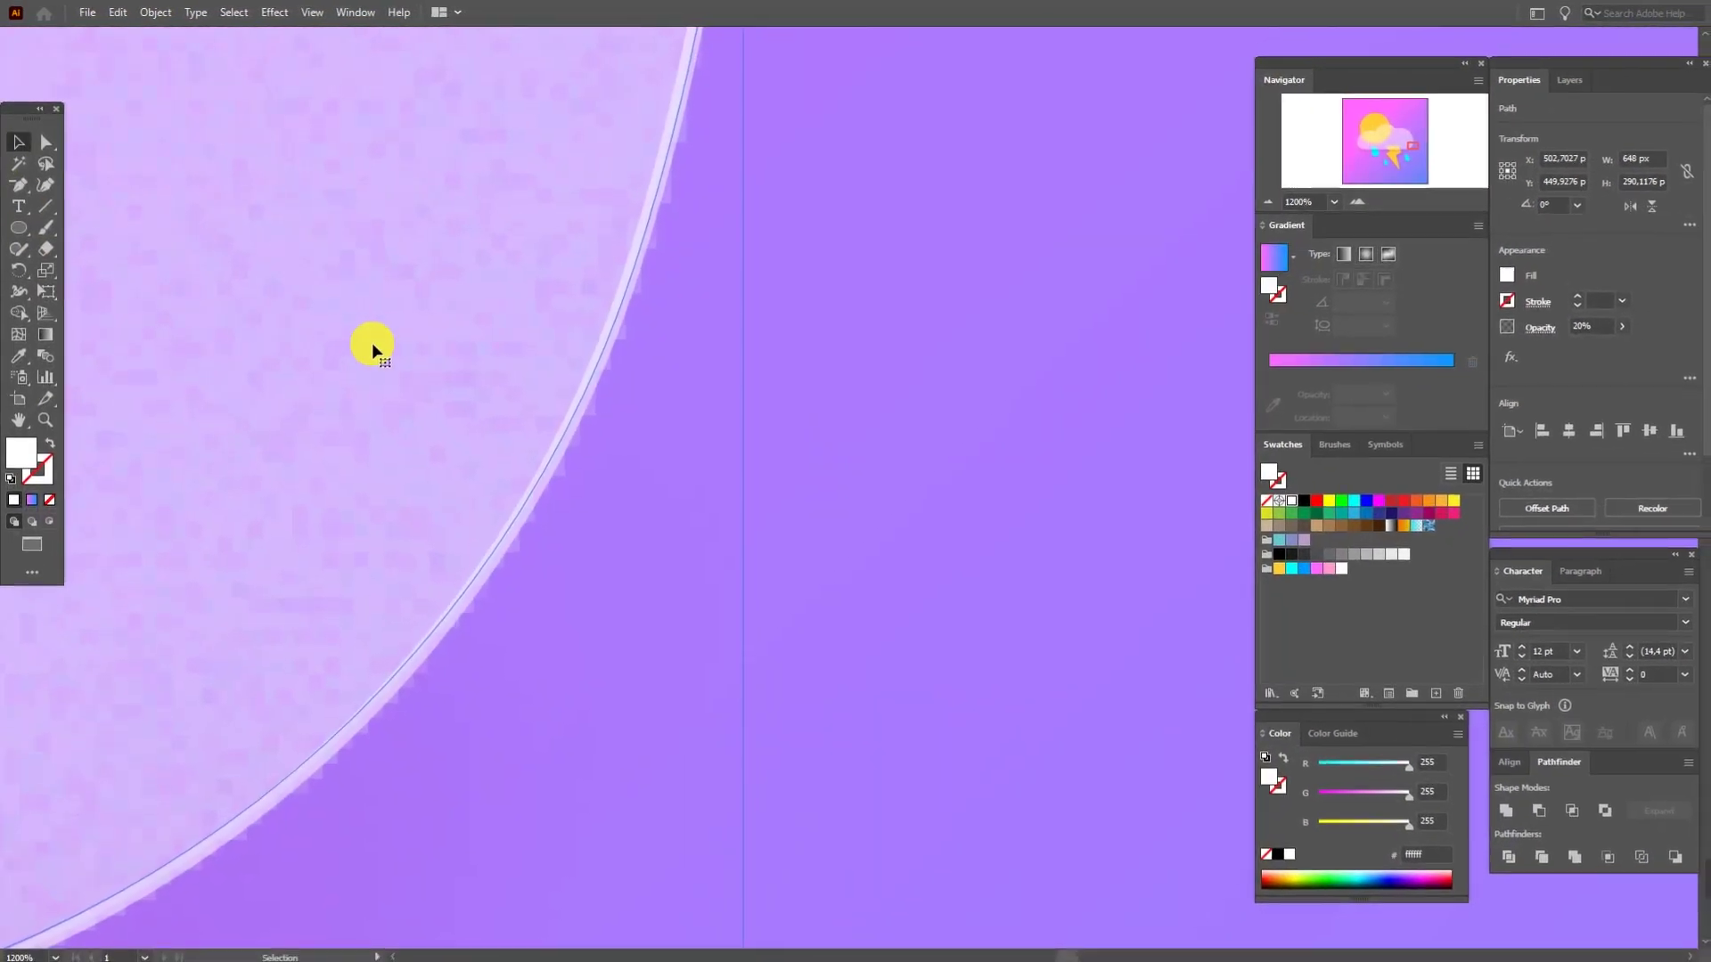
{"action": "left_click", "coordinate": [534, 523], "text": "shift"}
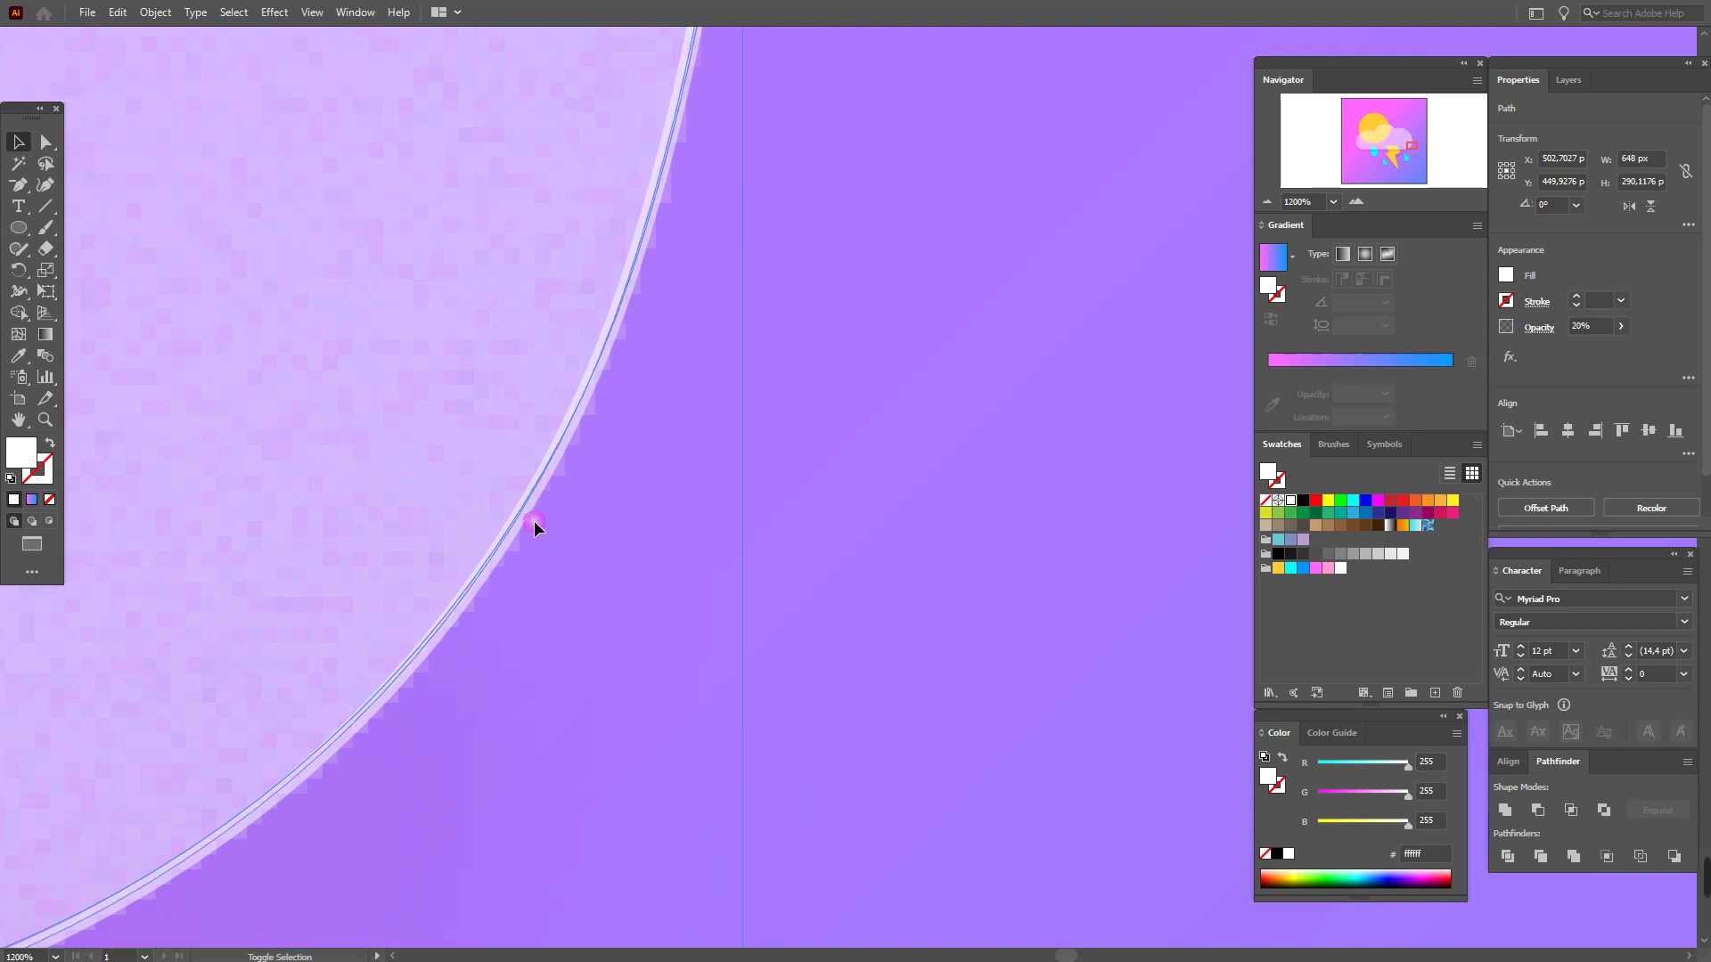
{"action": "right_click", "coordinate": [533, 522]}
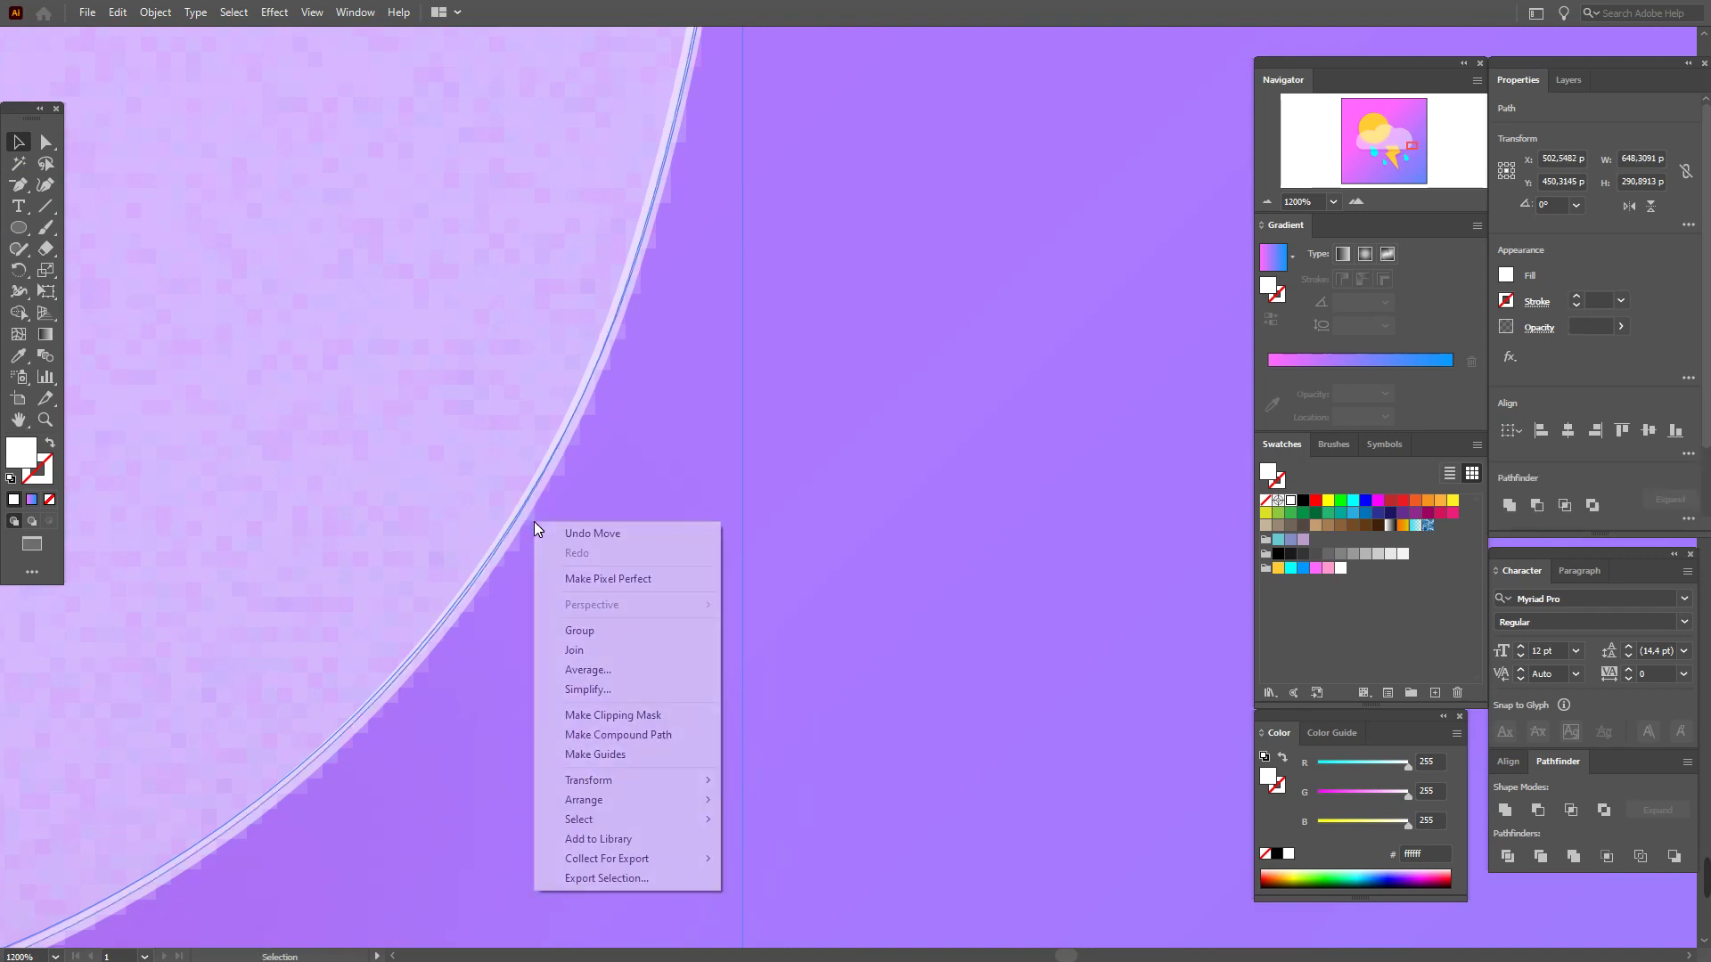
{"action": "left_click", "coordinate": [672, 716]}
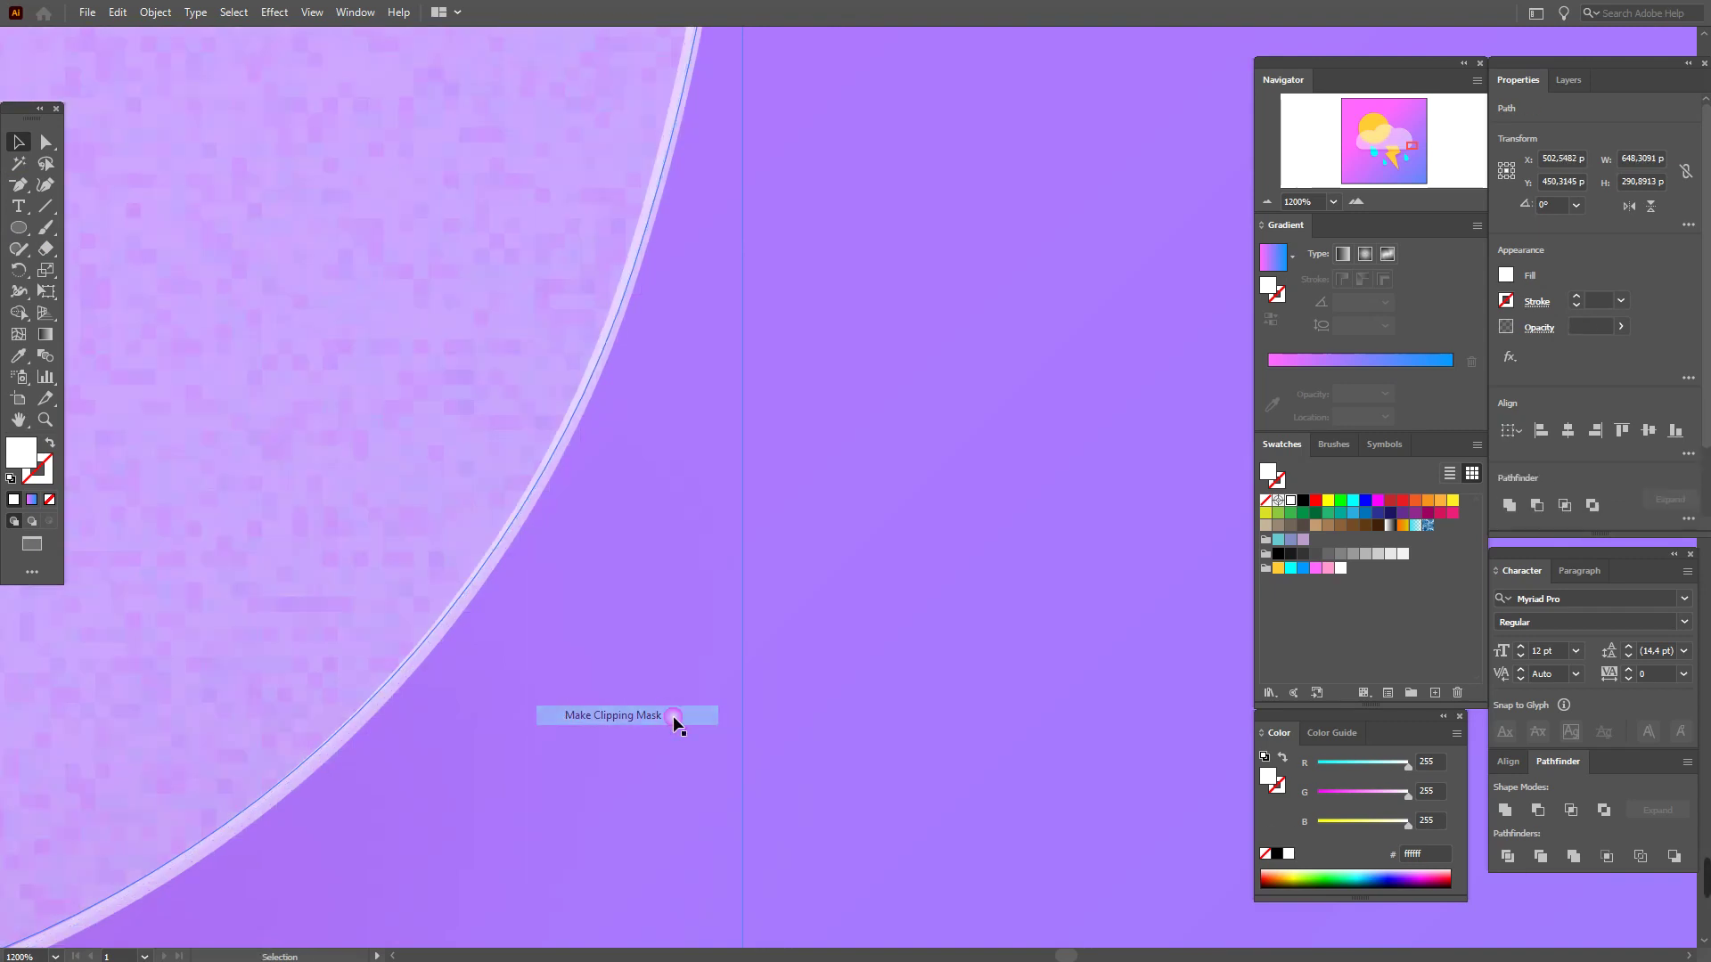
{"action": "key", "text": "ctrl+shift+a"}
{"action": "key", "text": "ctrl+0"}
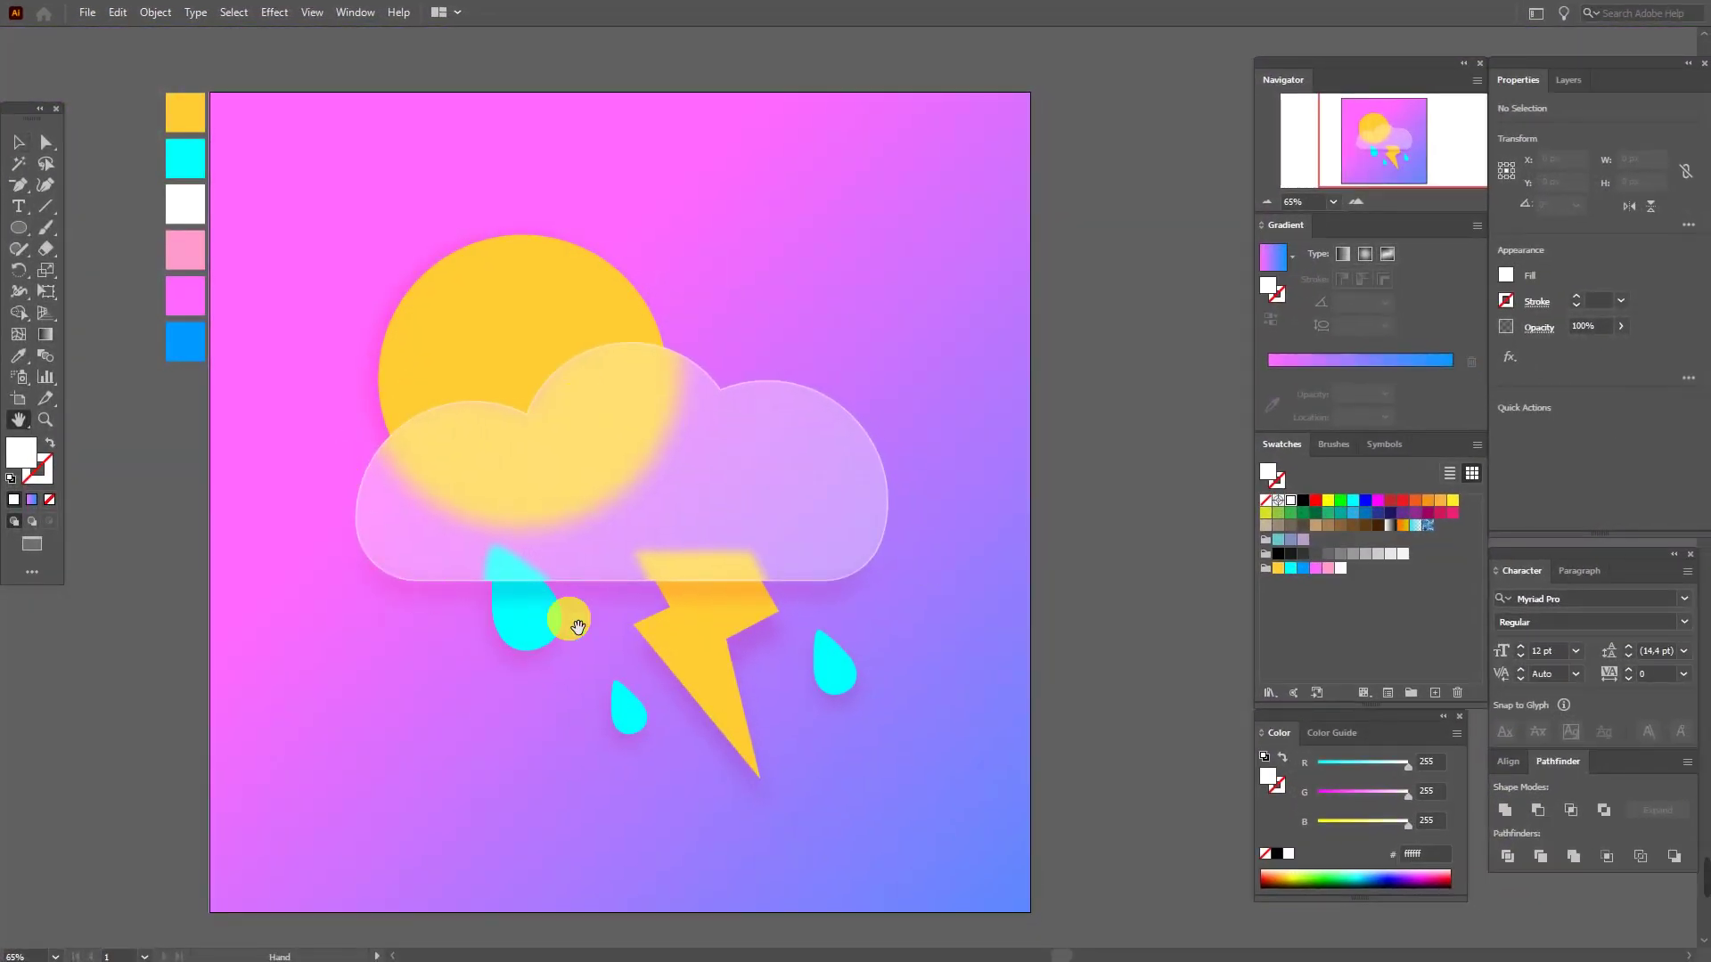